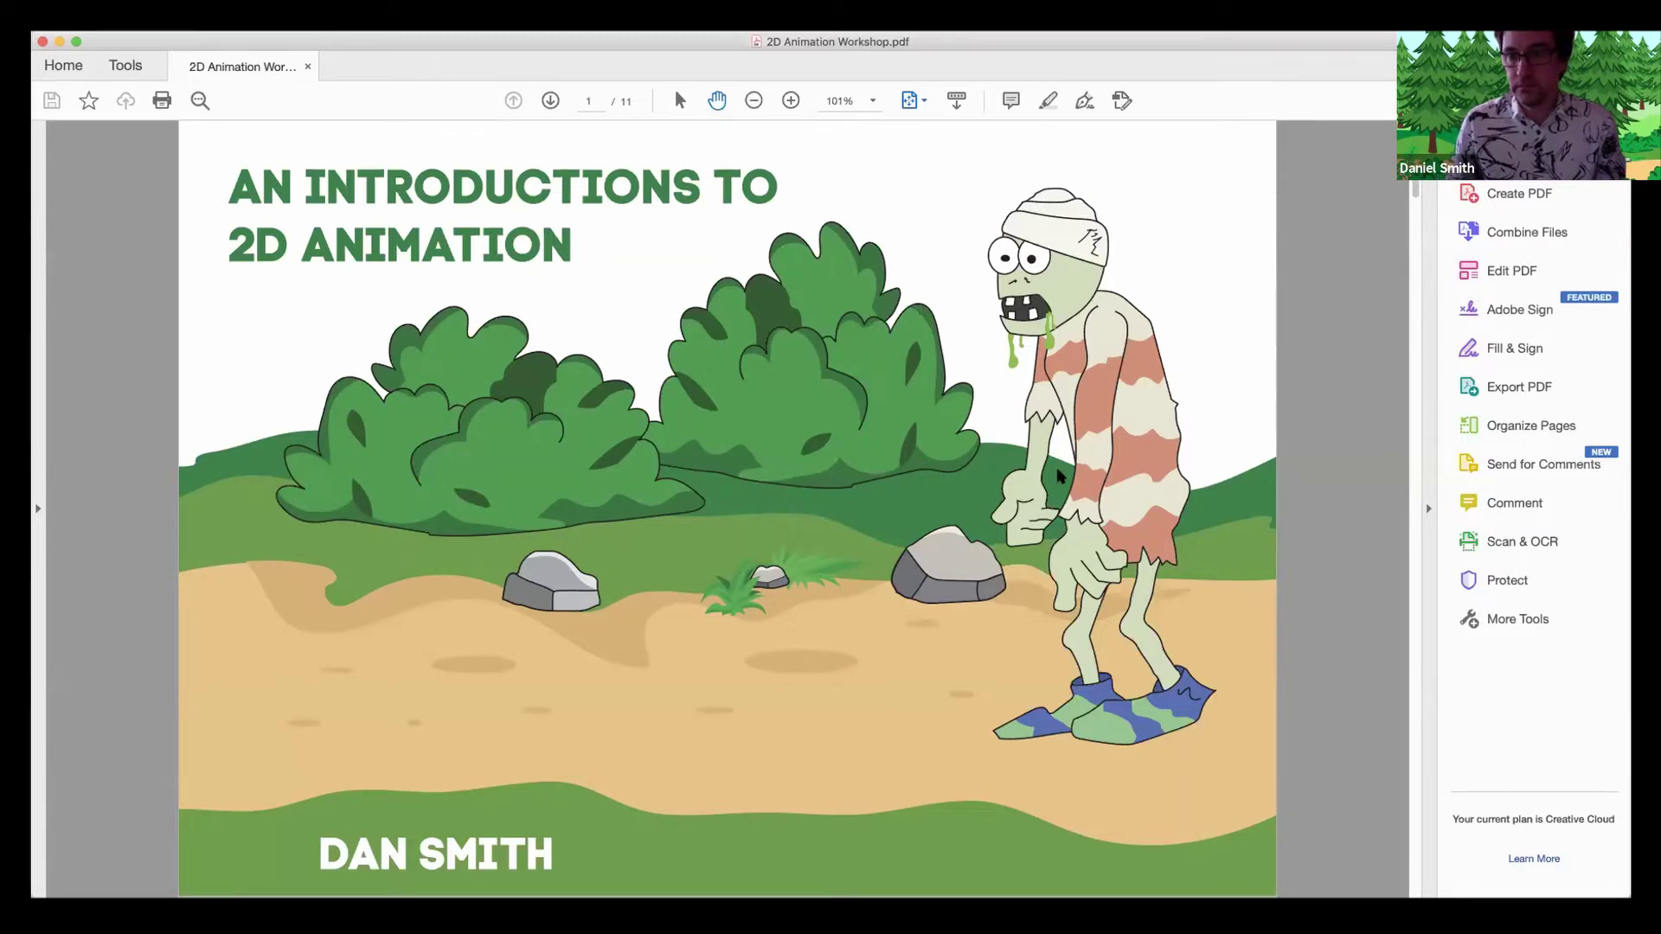
# Advance the workshop PDF to page 2, the presenter's bio slide.
pyautogui.press('Right')
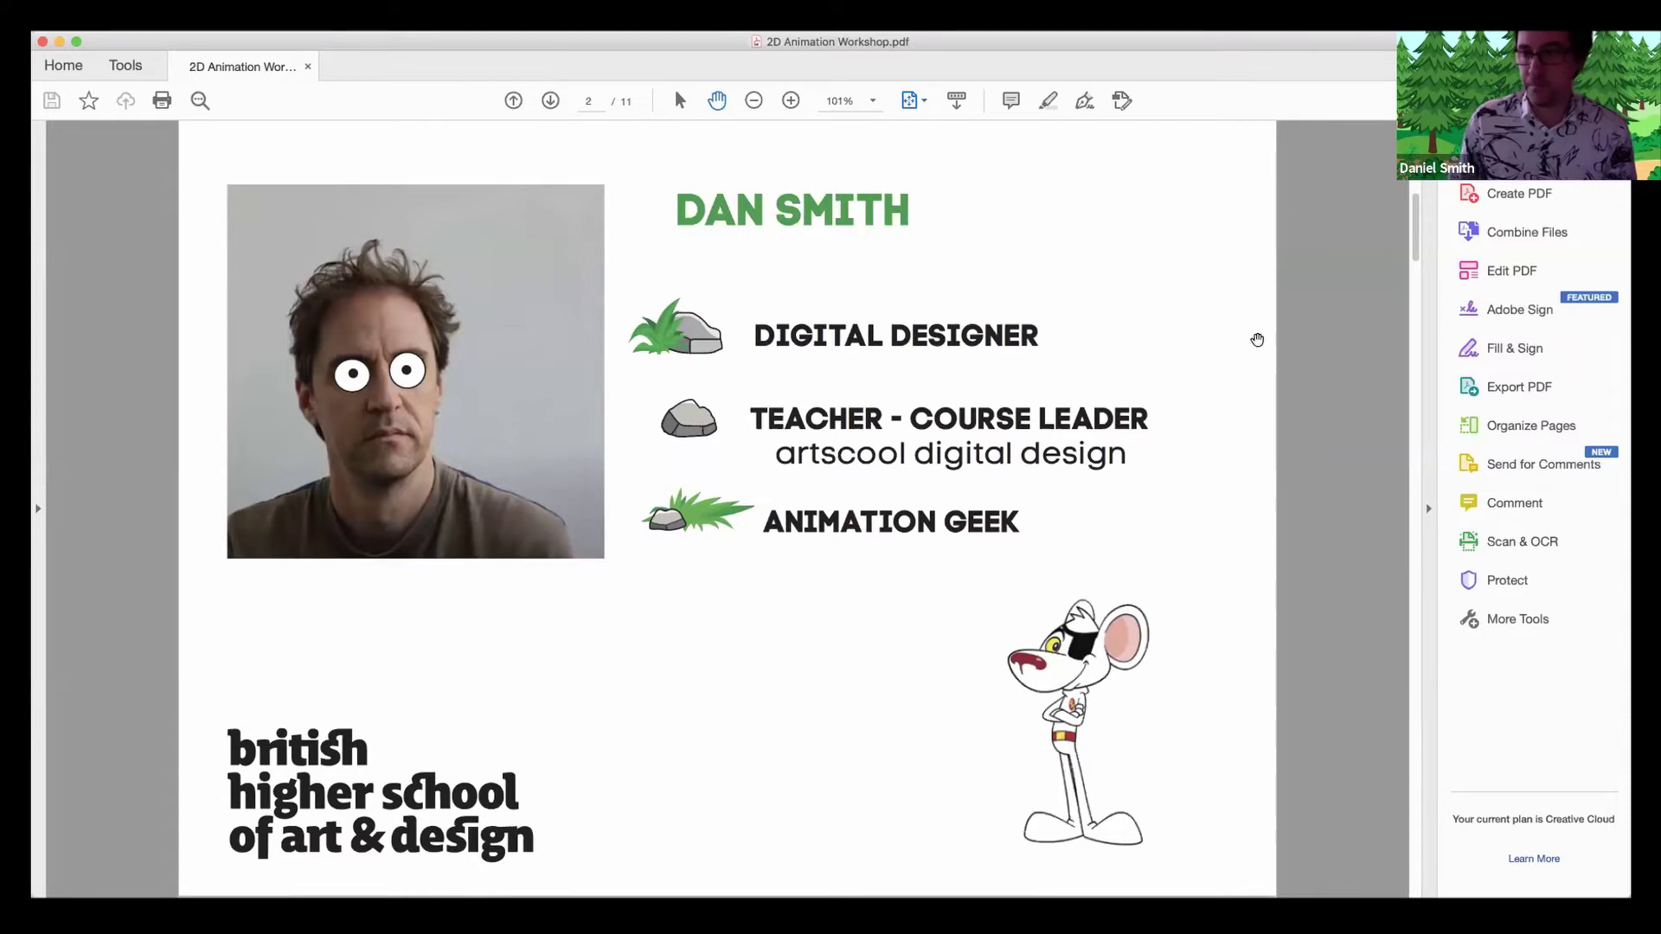
# Scroll down to page 3, the lineup of famous cartoon characters.
pyautogui.scroll(-2, 1342, 326)
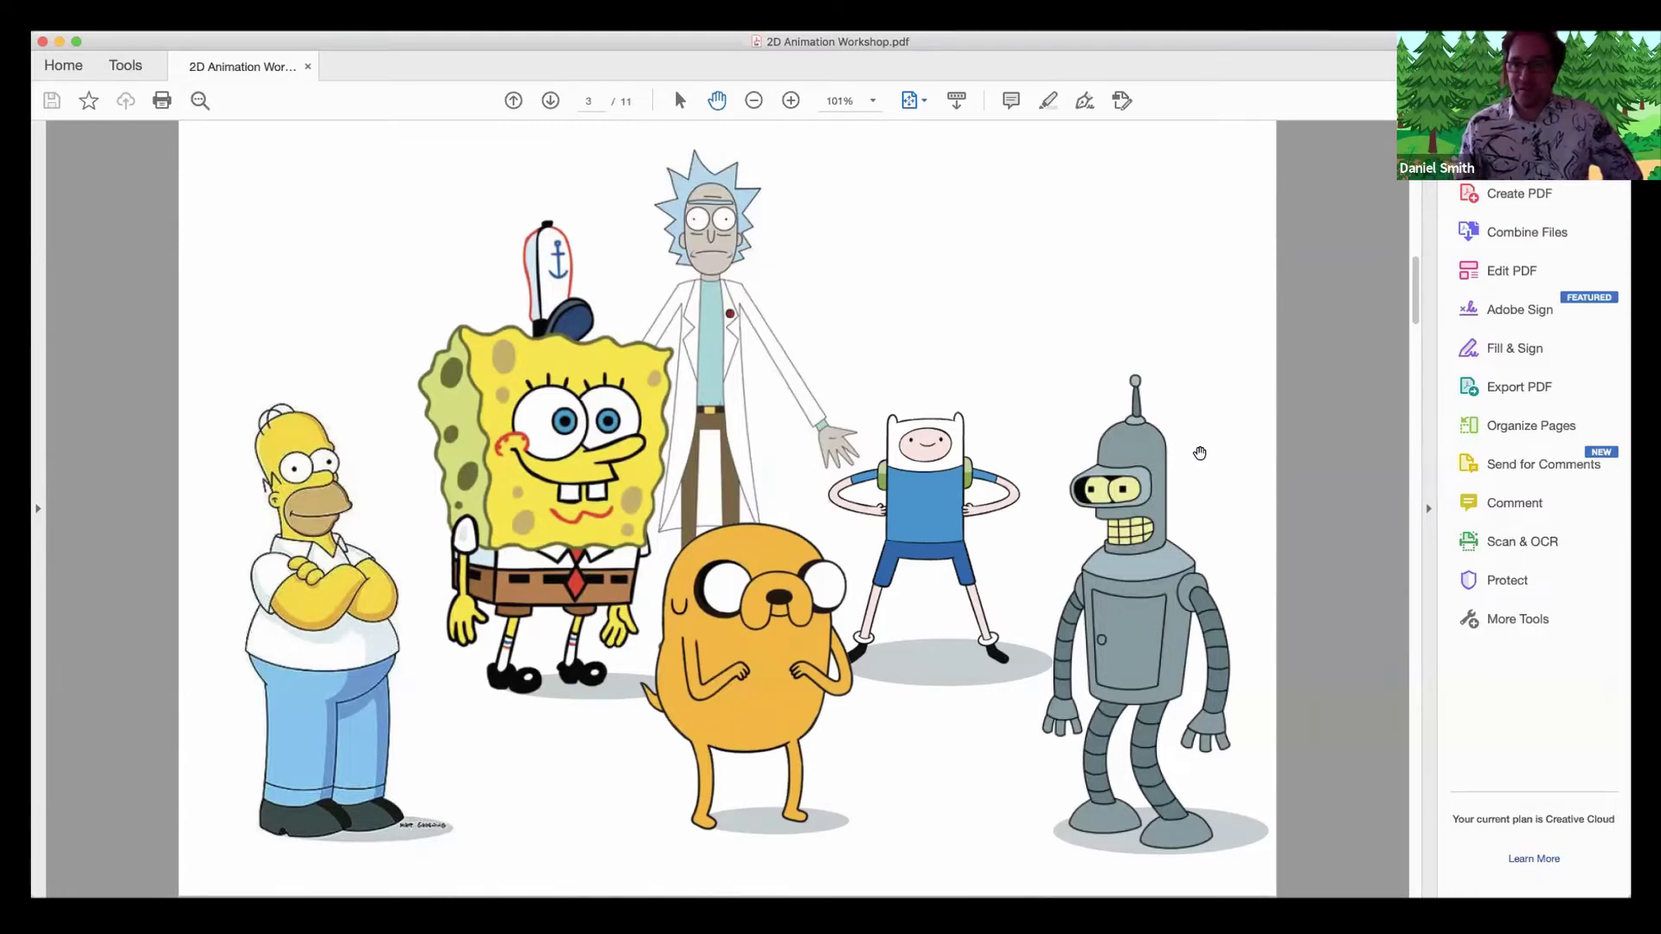
# Page through the PDF to land on page 4, the Flip Book slide.
pyautogui.press('Left')
pyautogui.press('Right')
pyautogui.press('Right')
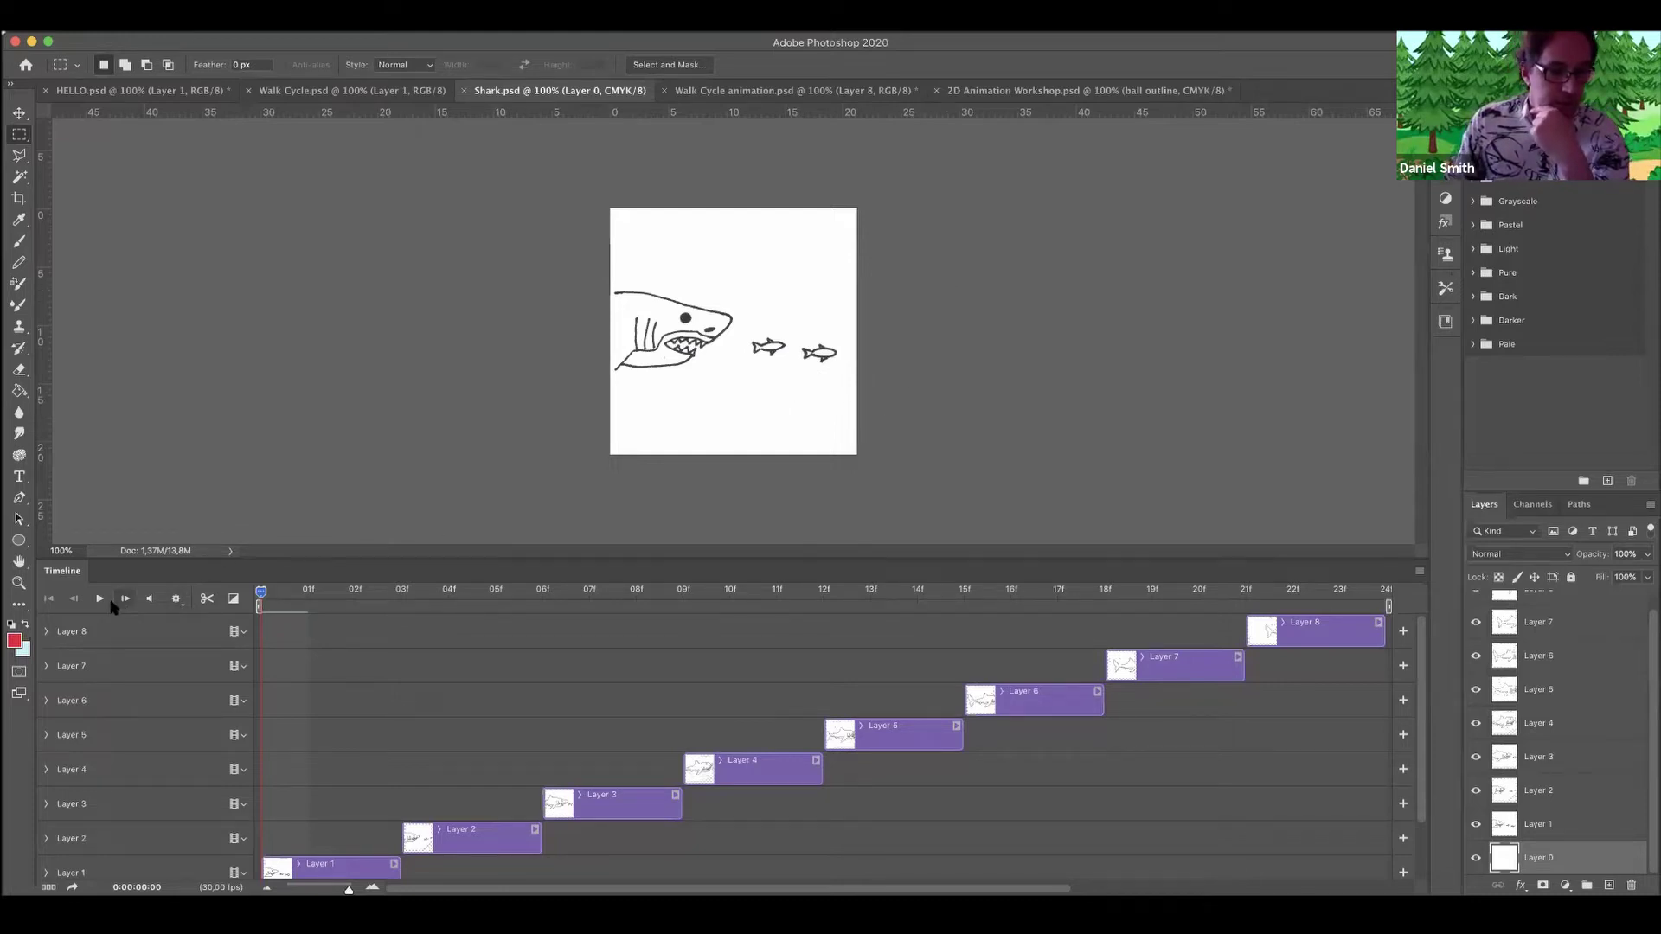
# Play and stop the shark animation, then scrub back and jump to frame 08.
pyautogui.click(100, 600)
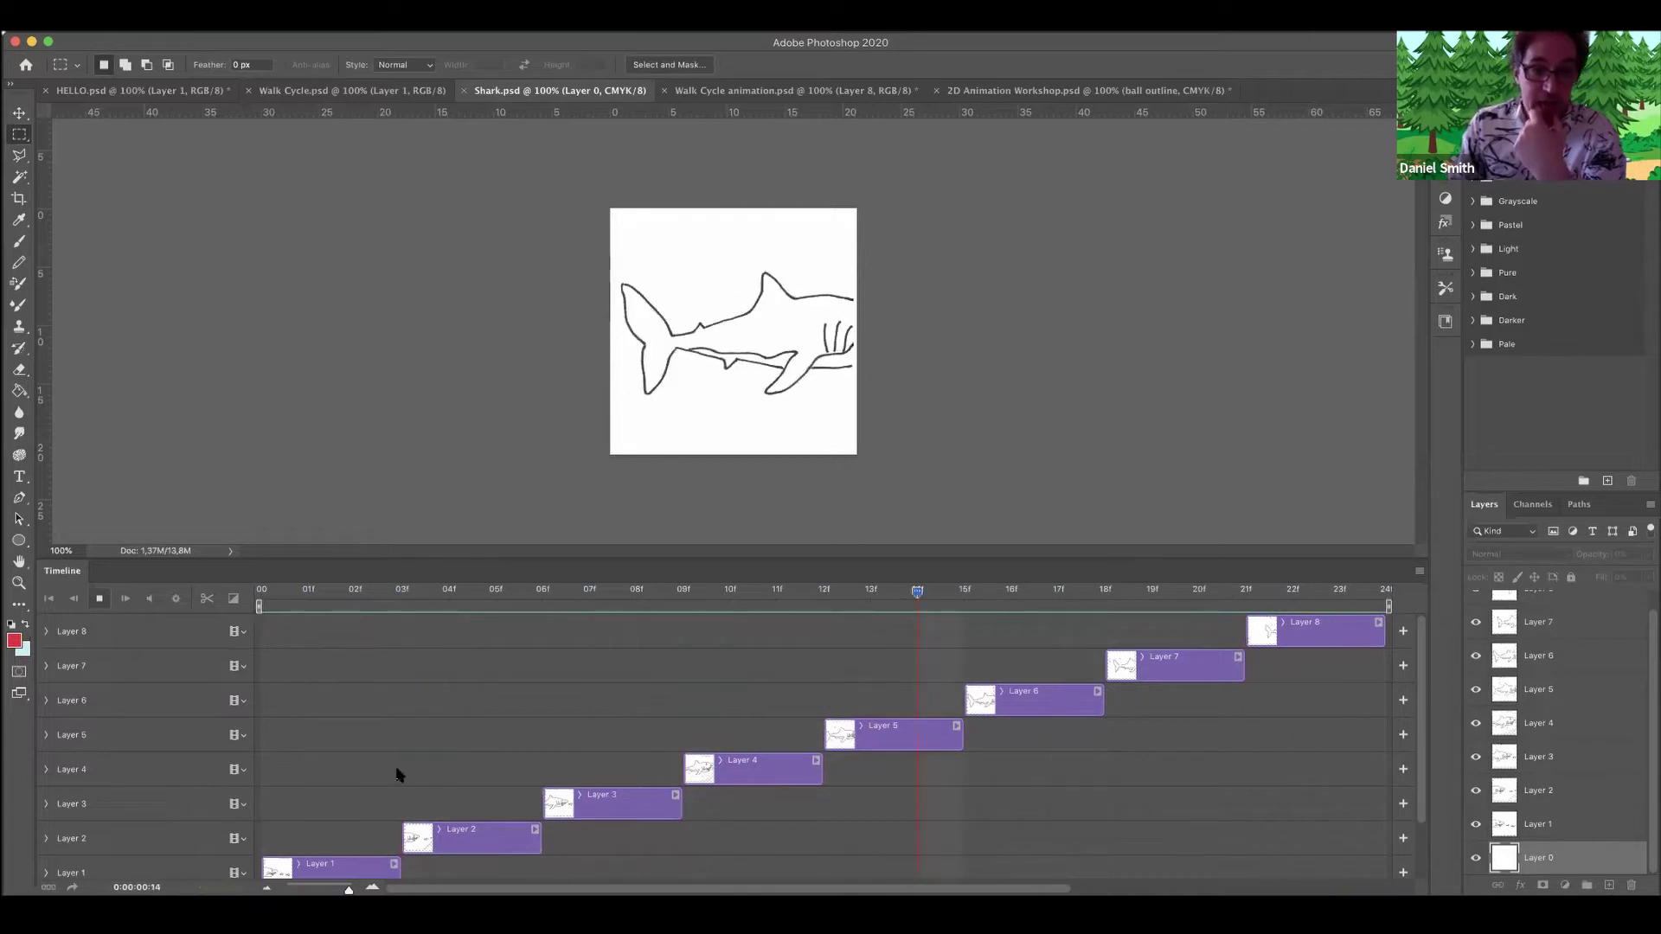
pyautogui.click(100, 599)
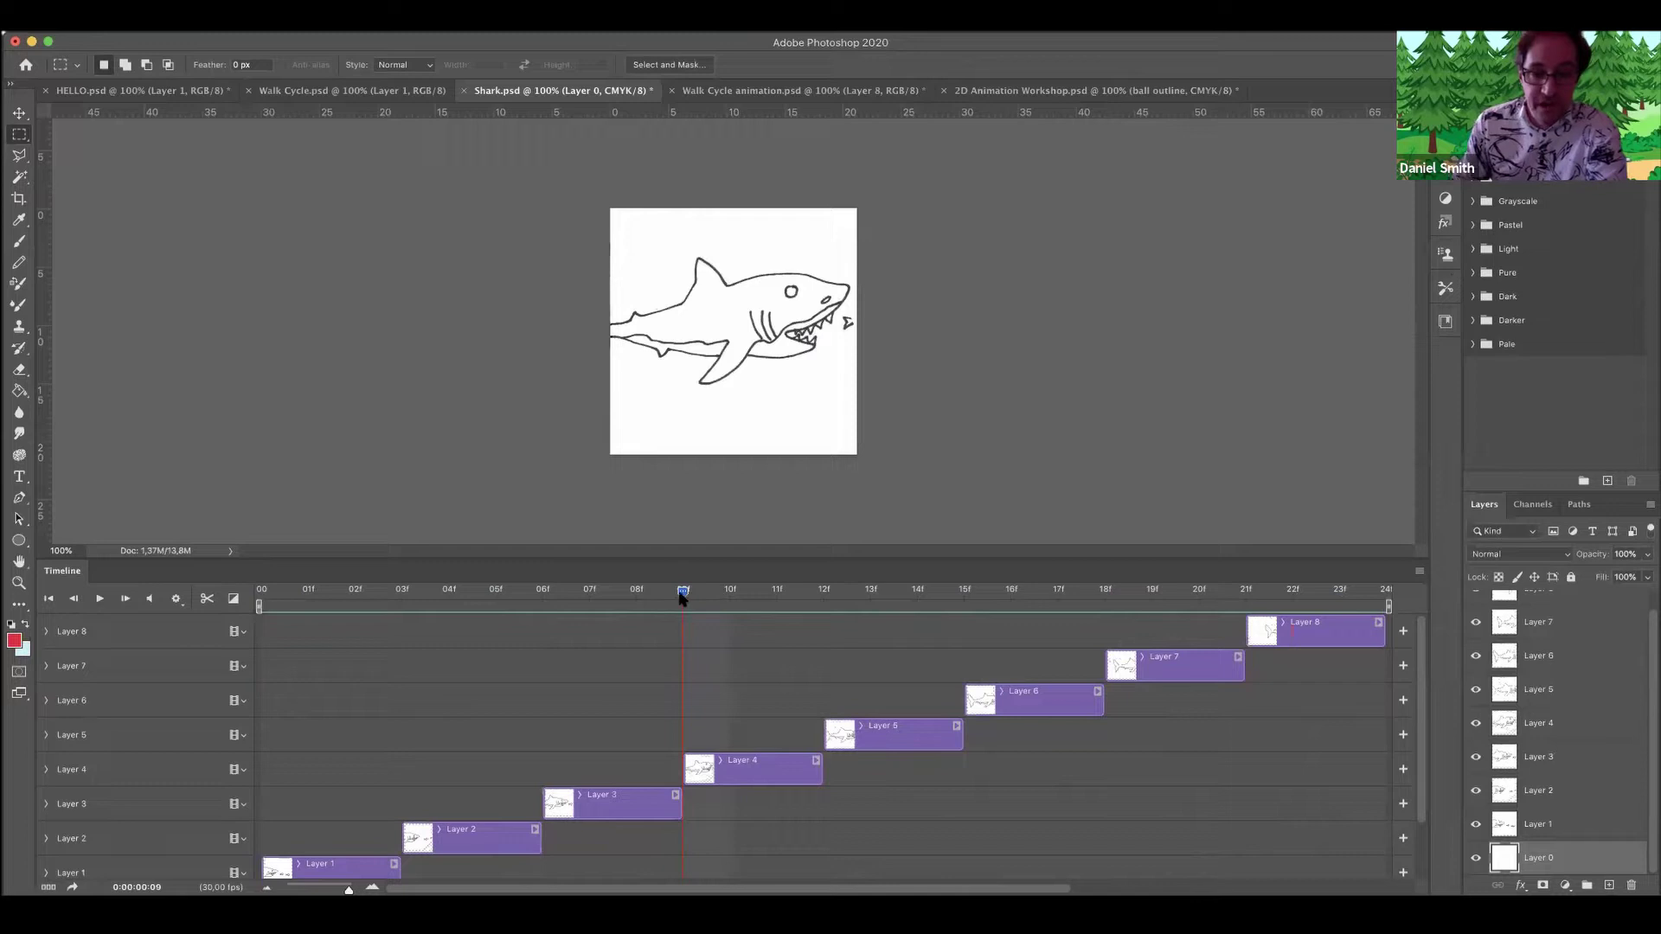
pyautogui.moveTo(475, 603); pyautogui.dragTo(730, 616)
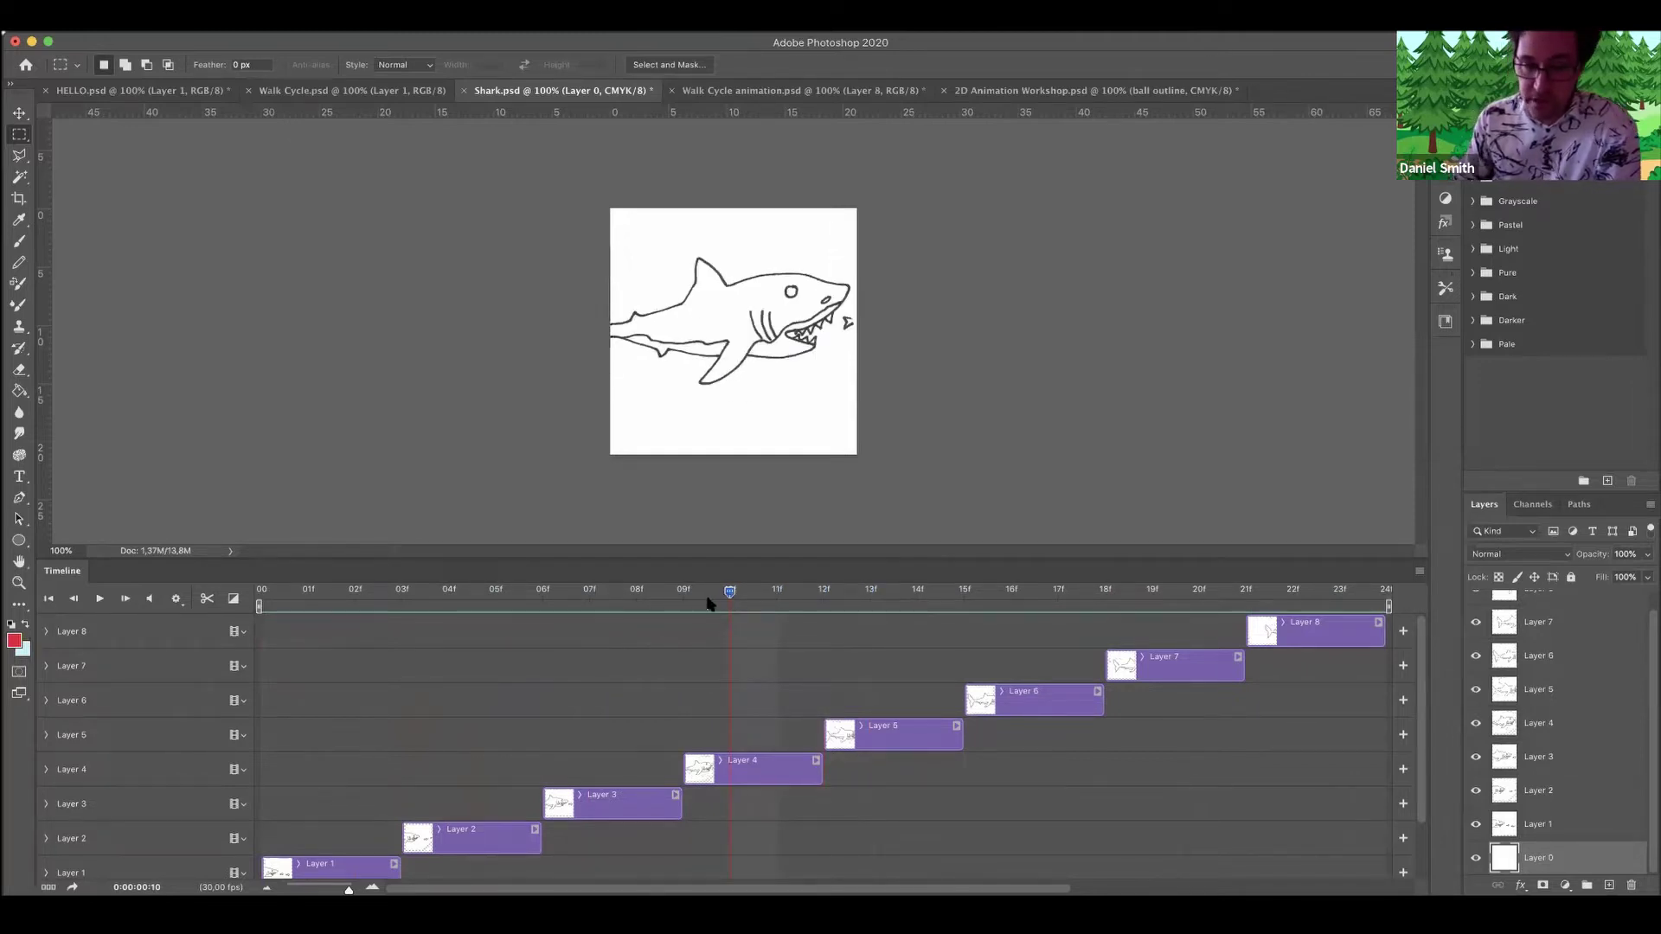
pyautogui.click(636, 603)
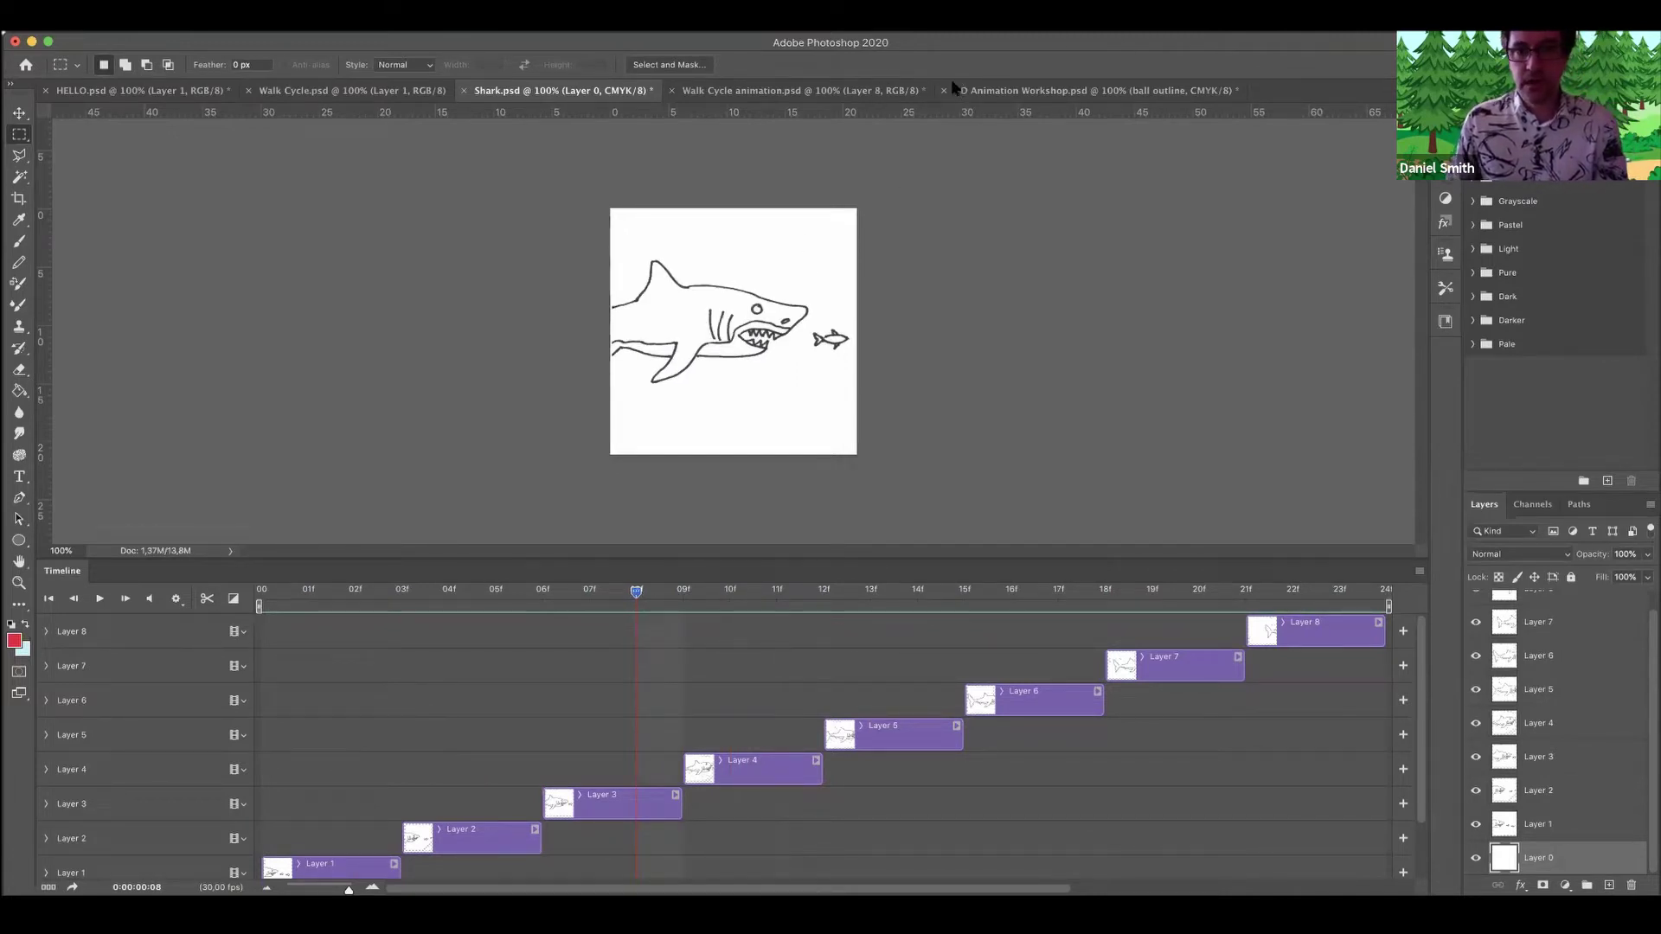
# Close Shark.psd, choosing Don't Save to discard the changes.
pyautogui.click(463, 90)
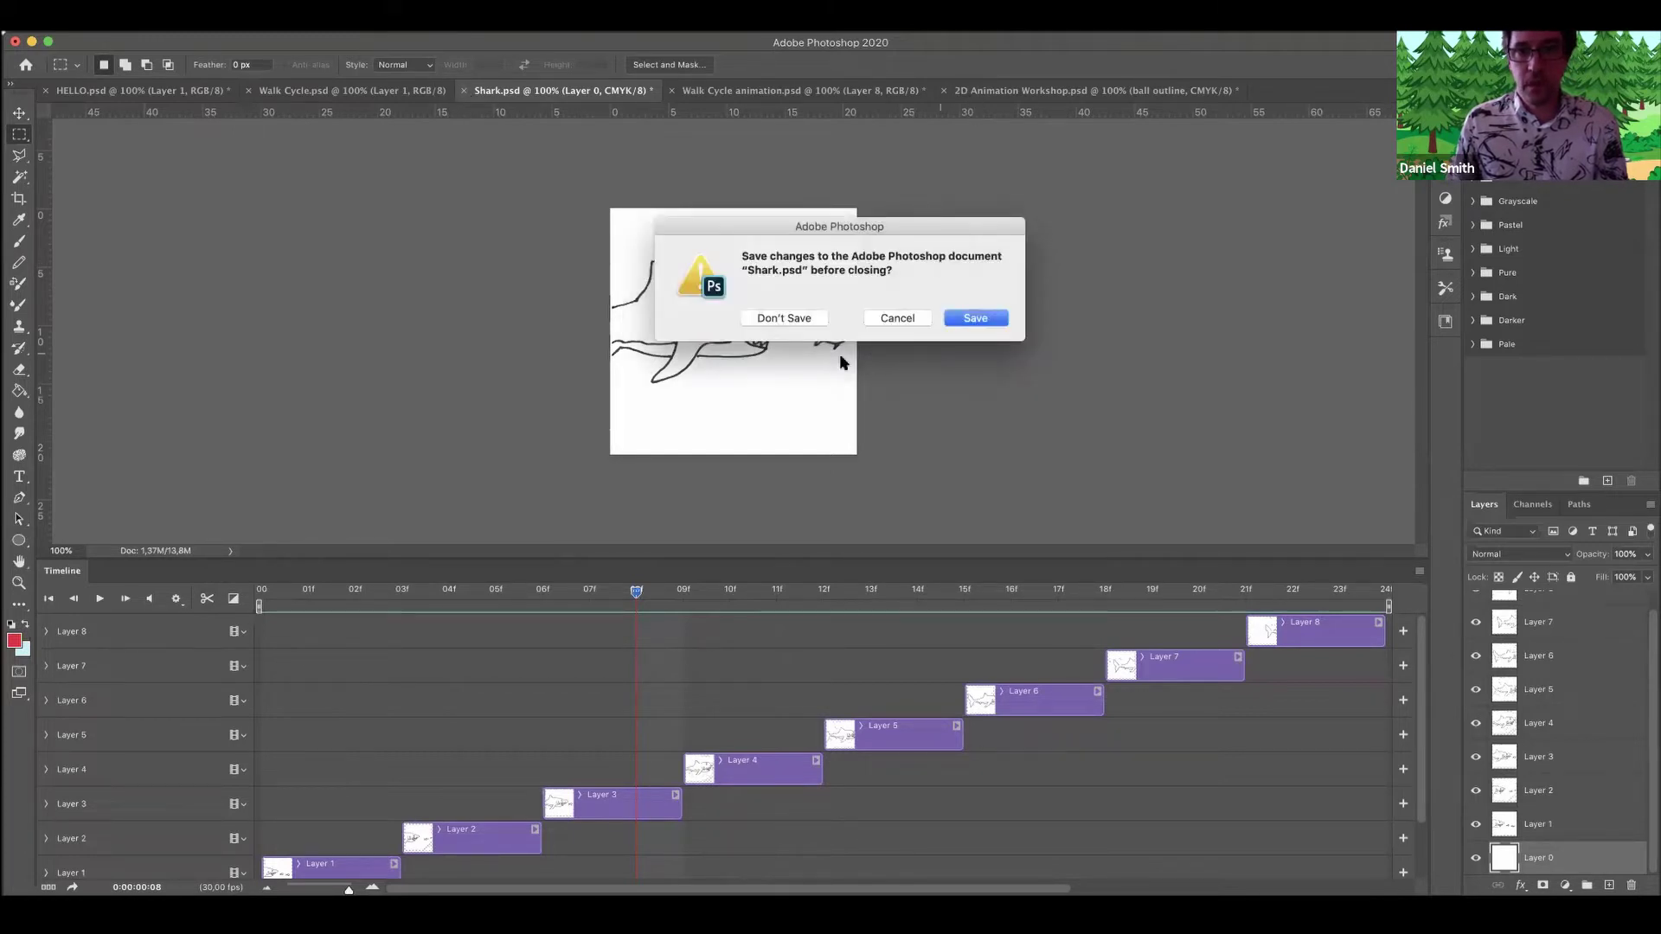
pyautogui.click(791, 316)
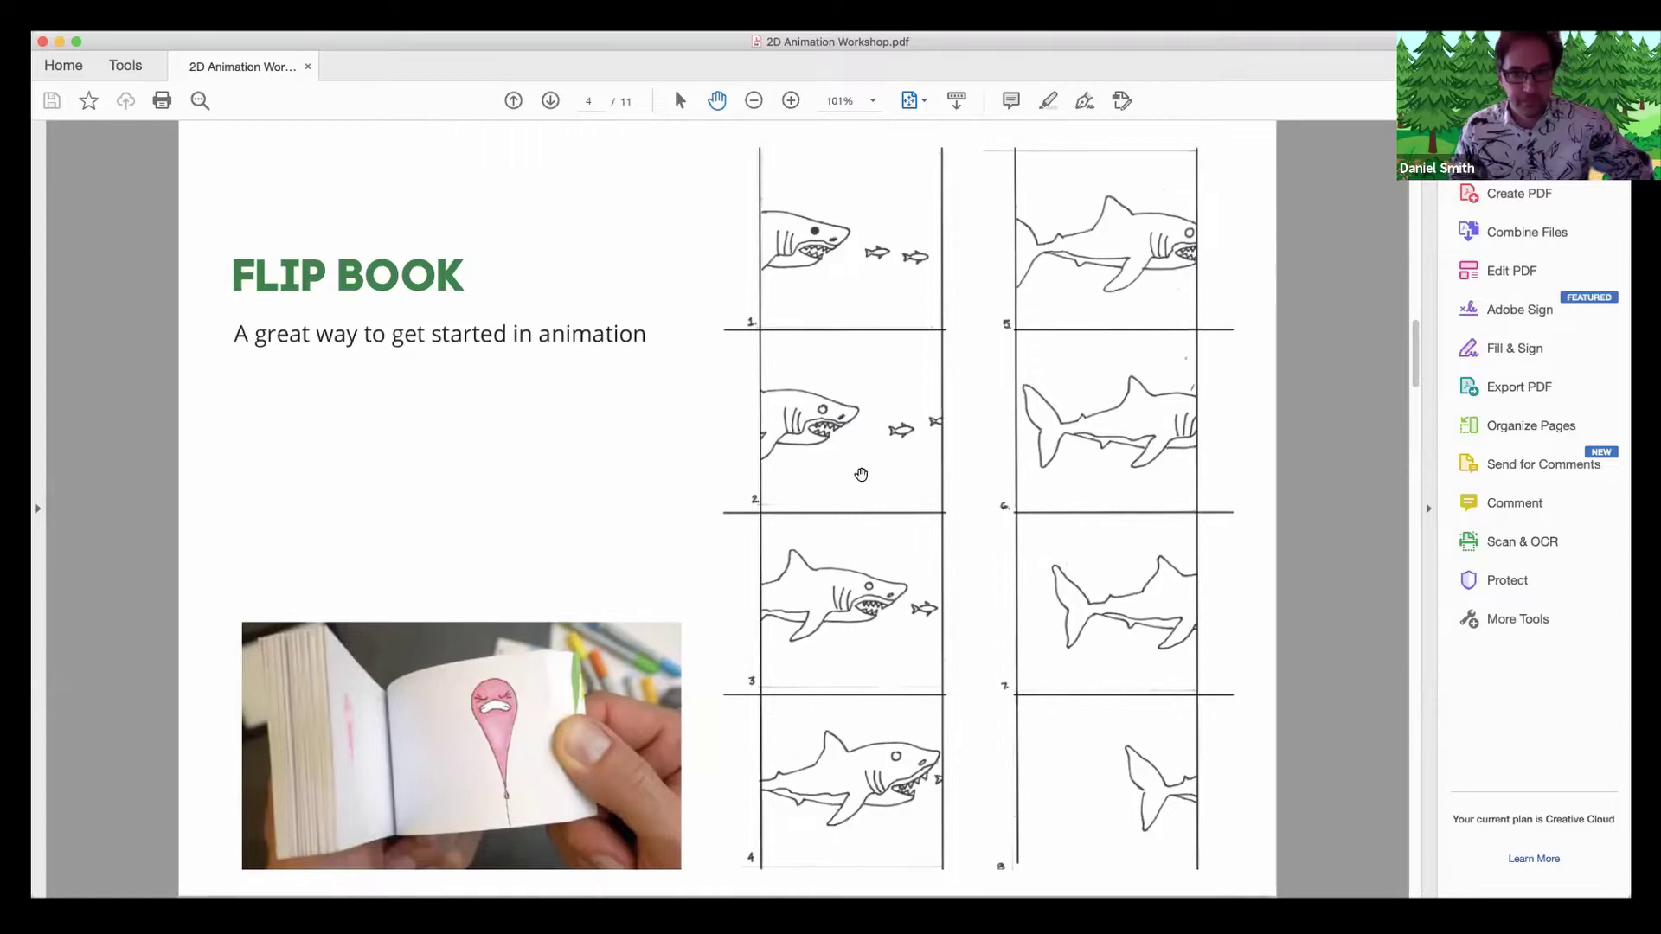
# Advance from the Flip Book slide to page 5, Frames Per Second.
pyautogui.press('Right')
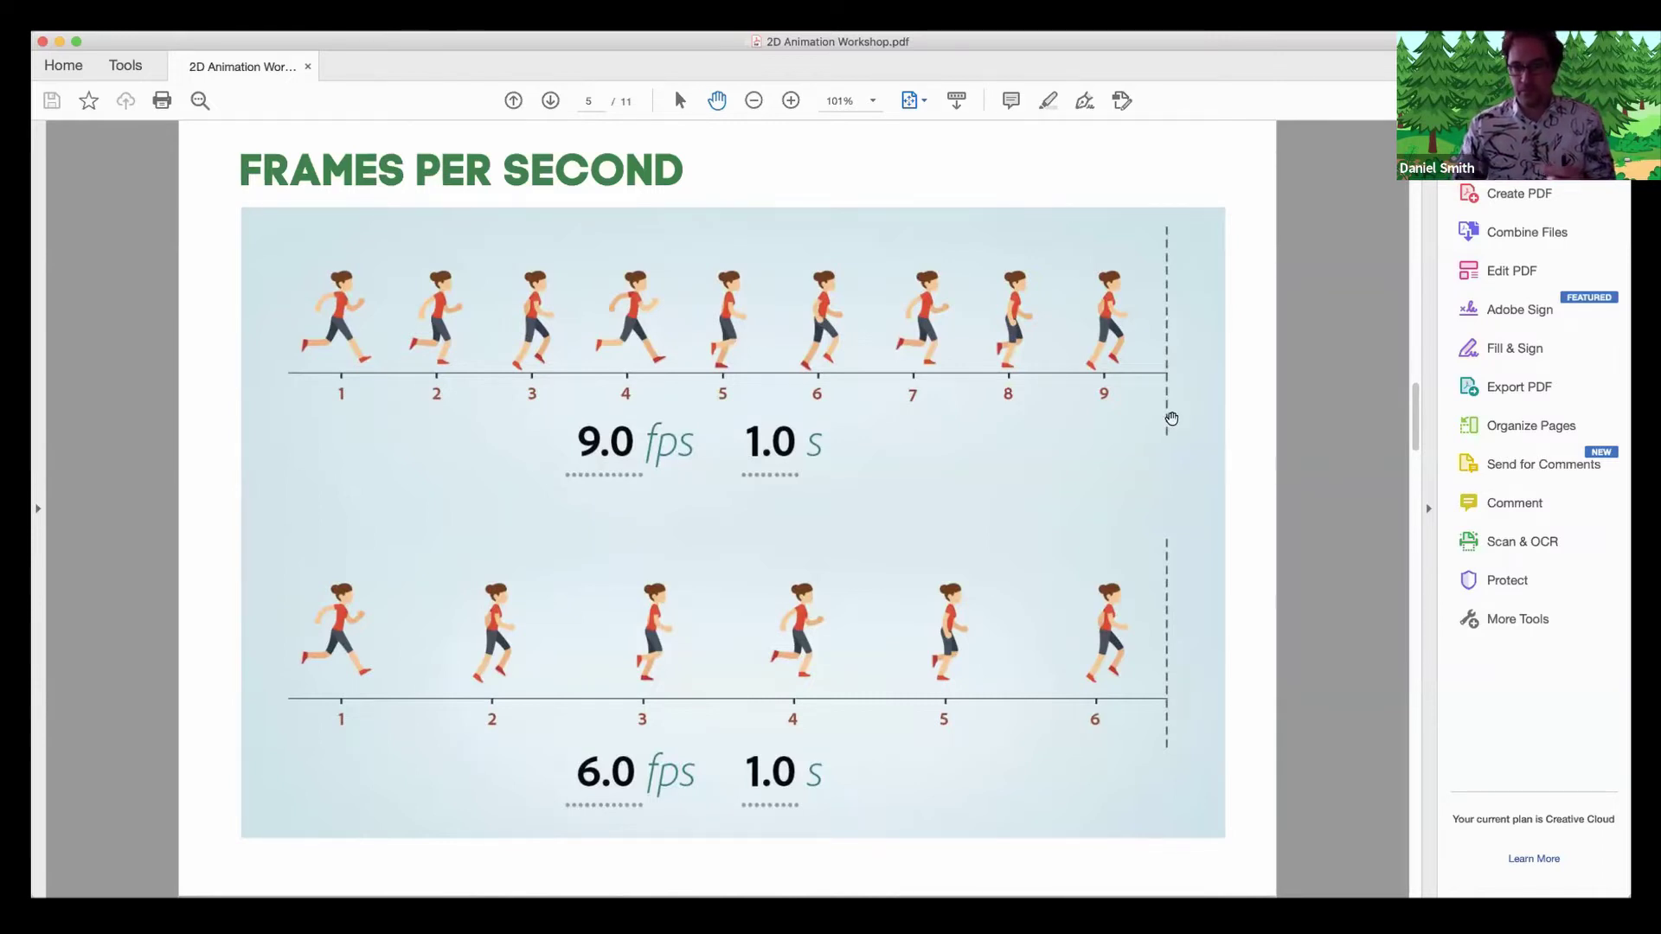
# Scroll down to page 6, the 24 FPS slide comparing On Ones and On Twos.
pyautogui.scroll(-3, 1184, 425)
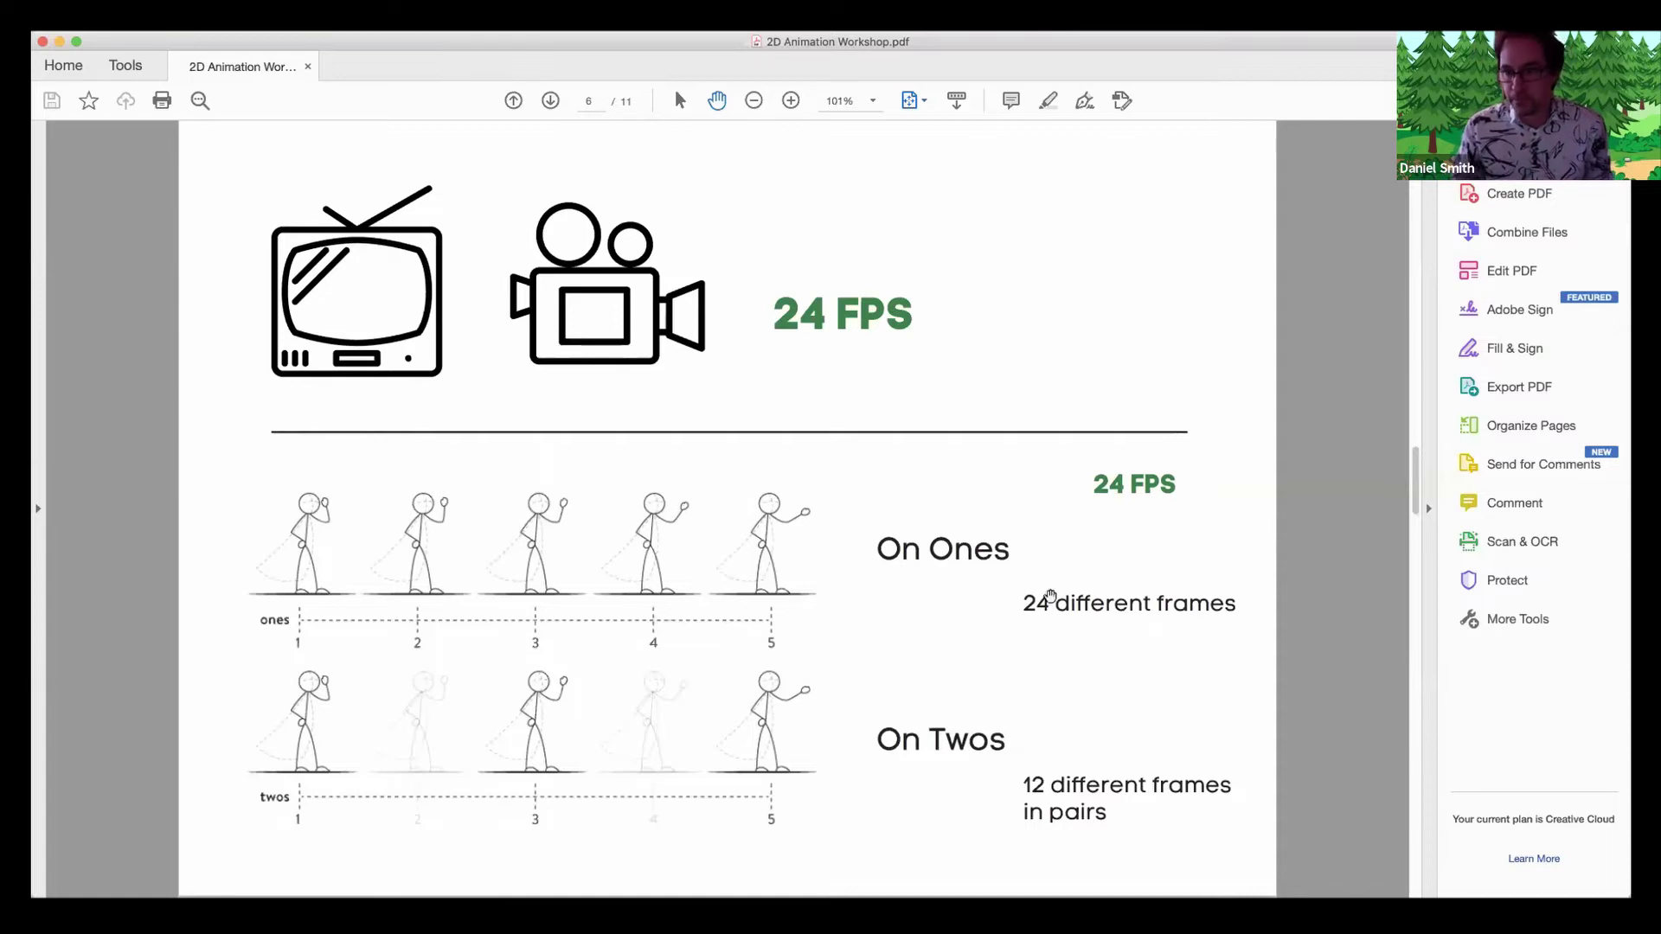
# Move on to page 7, the Simple Movement slide.
pyautogui.moveTo(1412, 491); pyautogui.dragTo(1413, 539)
pyautogui.press('Right')
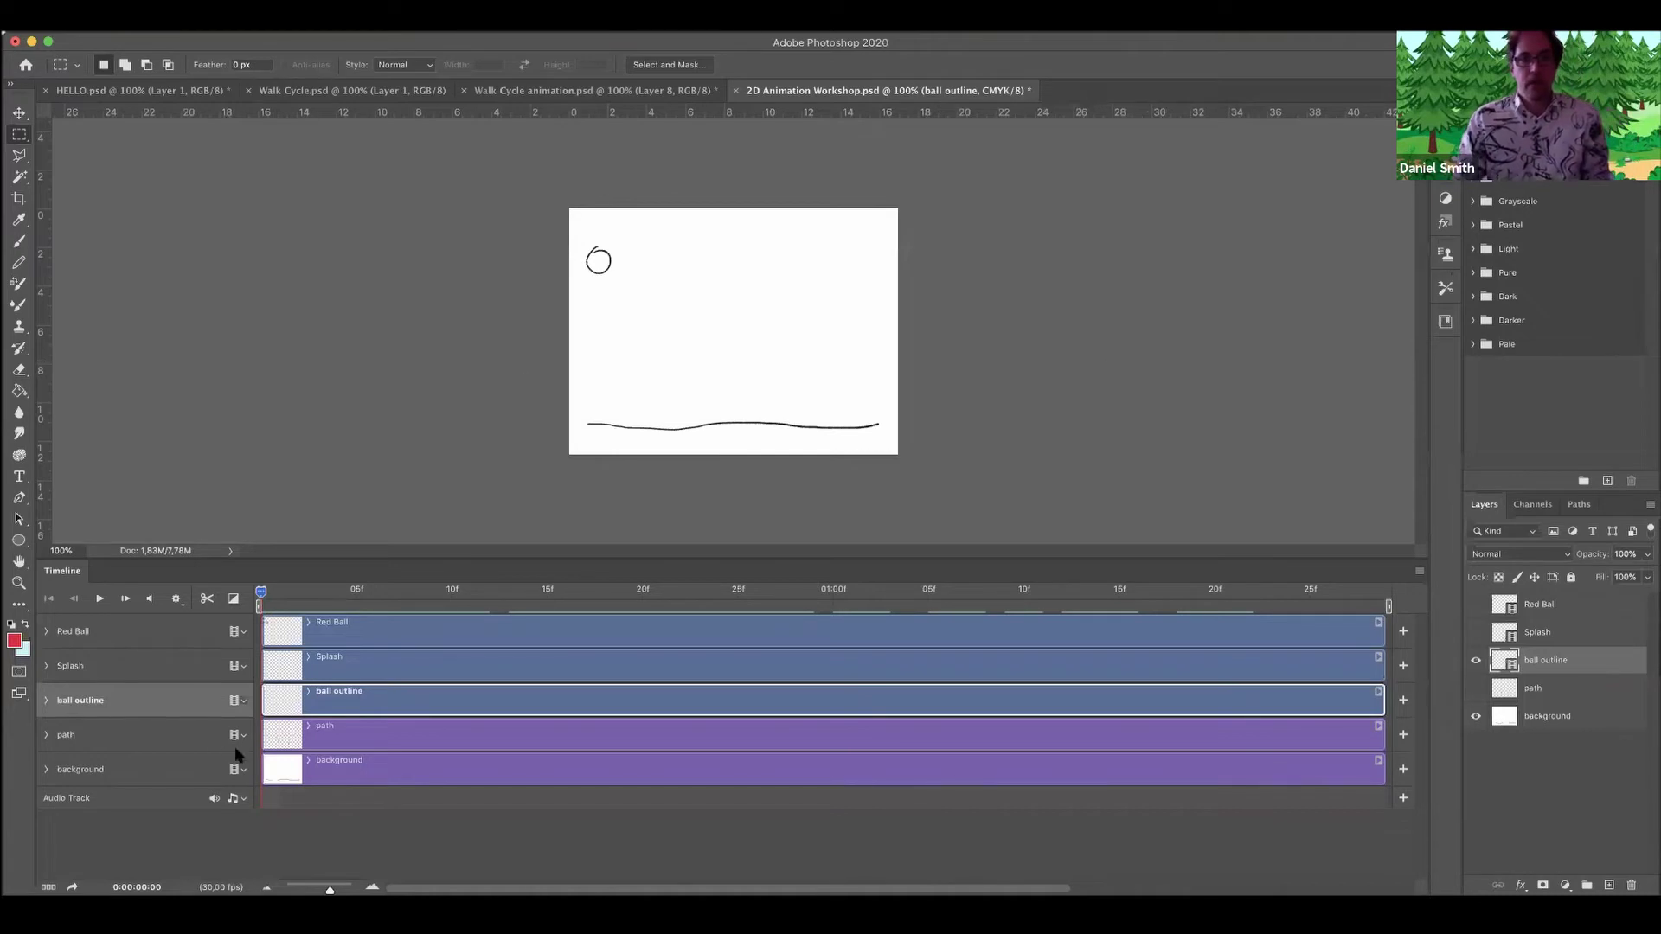
# Hide the ball outline layer and toggle the path layer's visibility, leaving it hidden.
pyautogui.click(1476, 660)
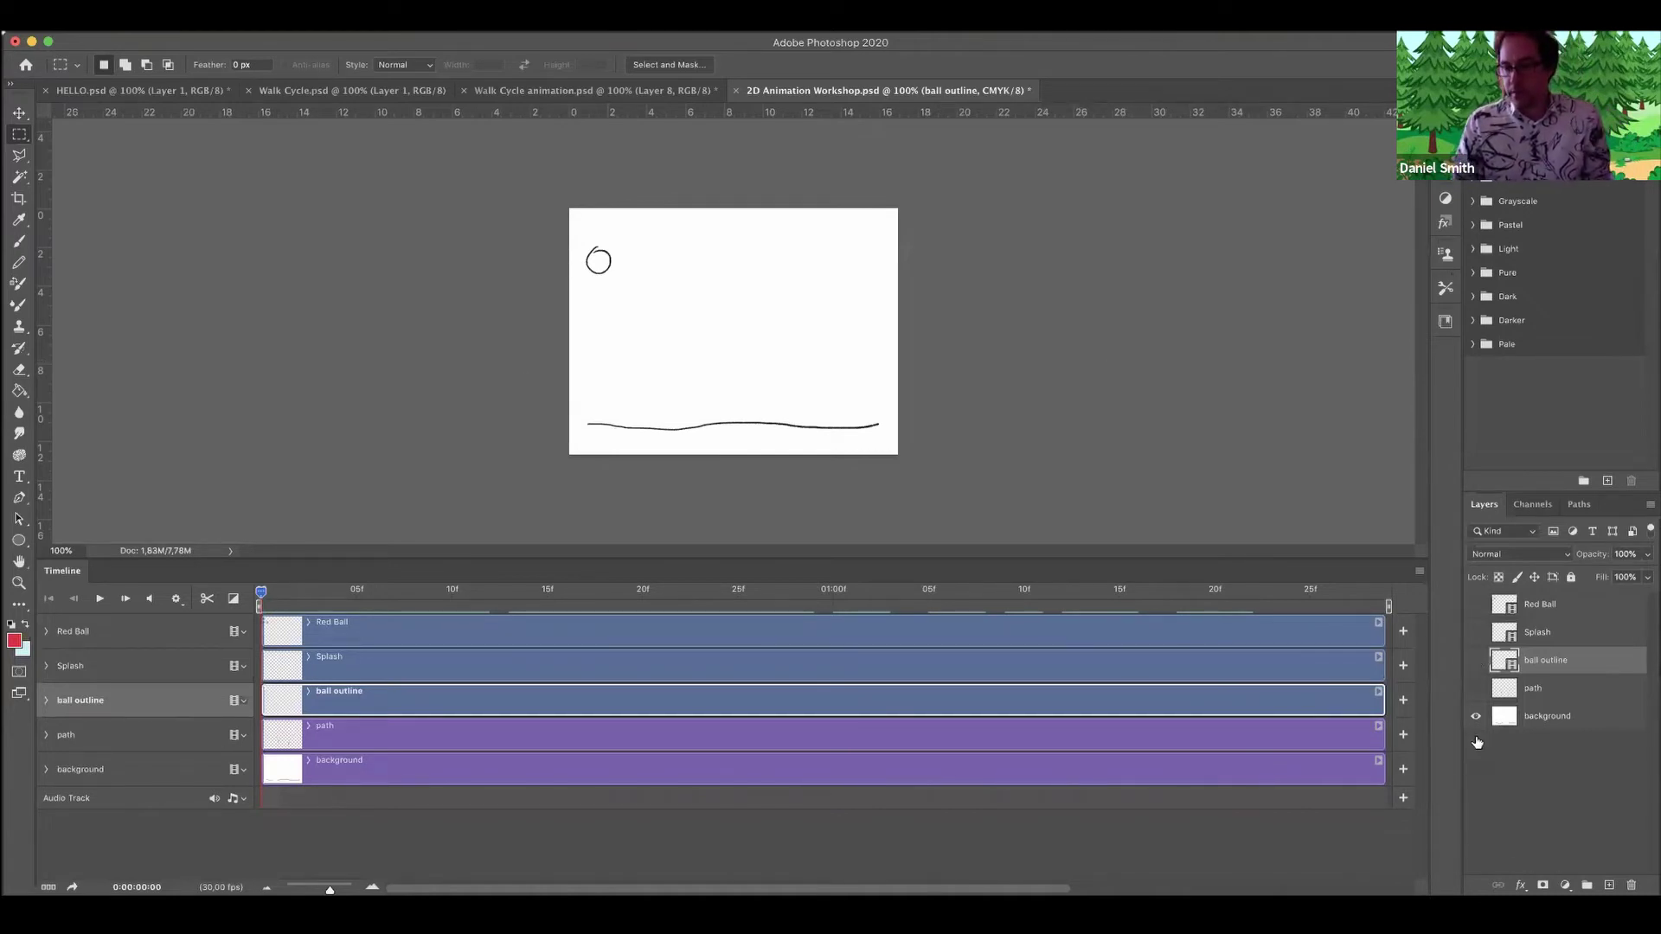
pyautogui.click(1475, 688)
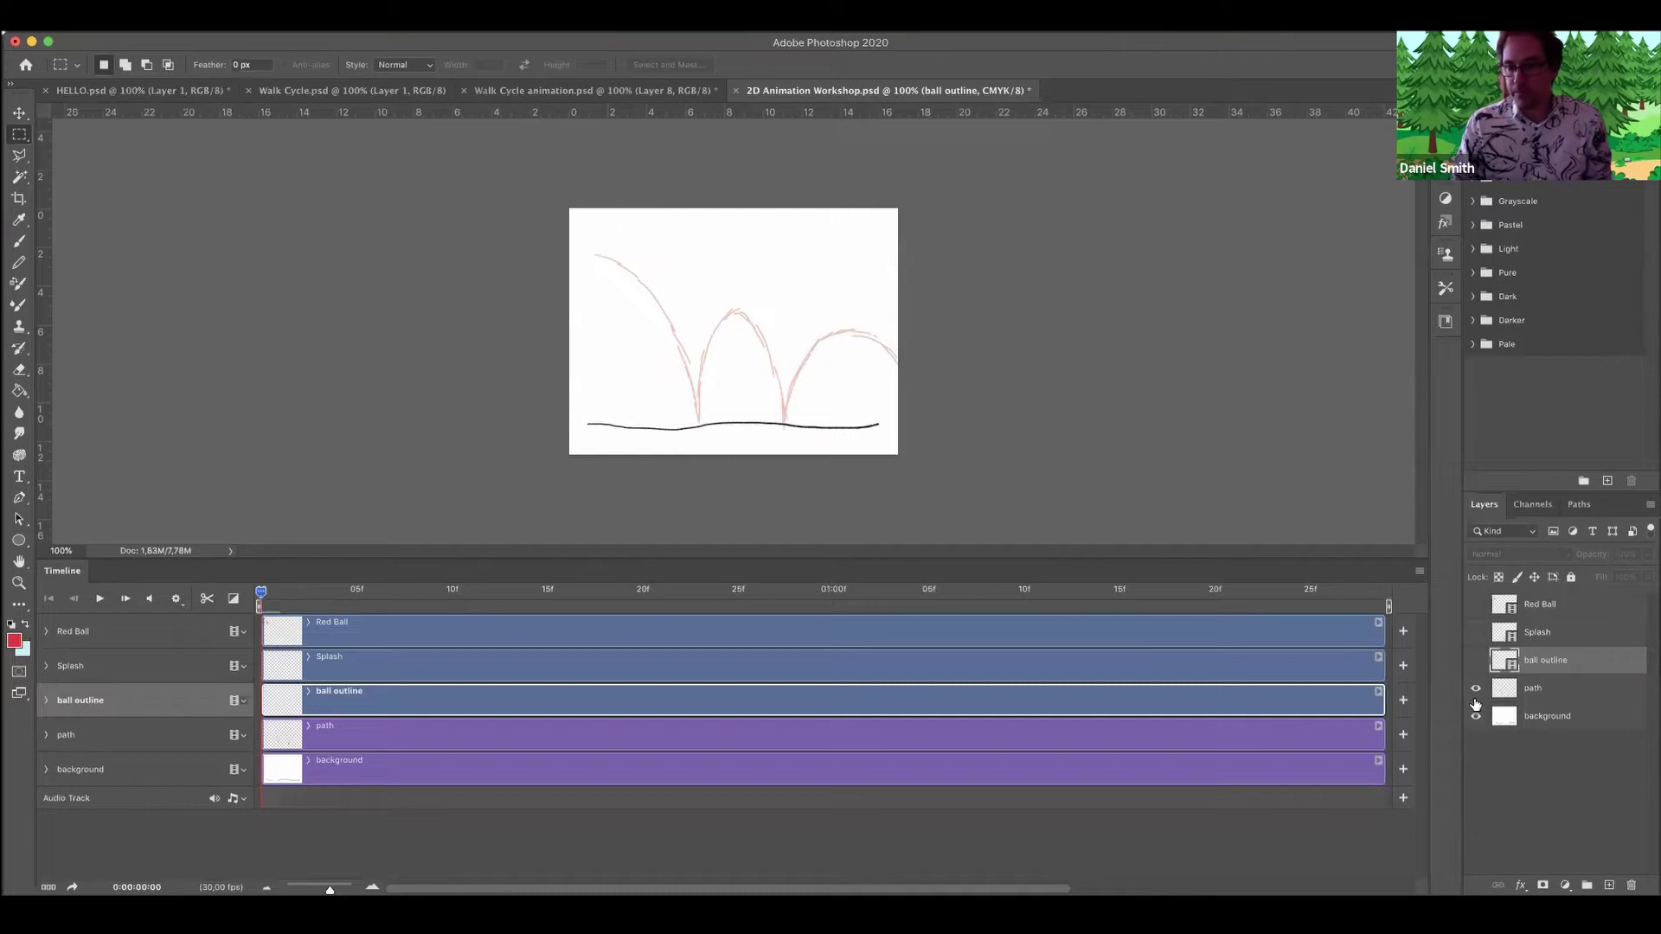
pyautogui.click(1476, 689)
pyautogui.click(1475, 688)
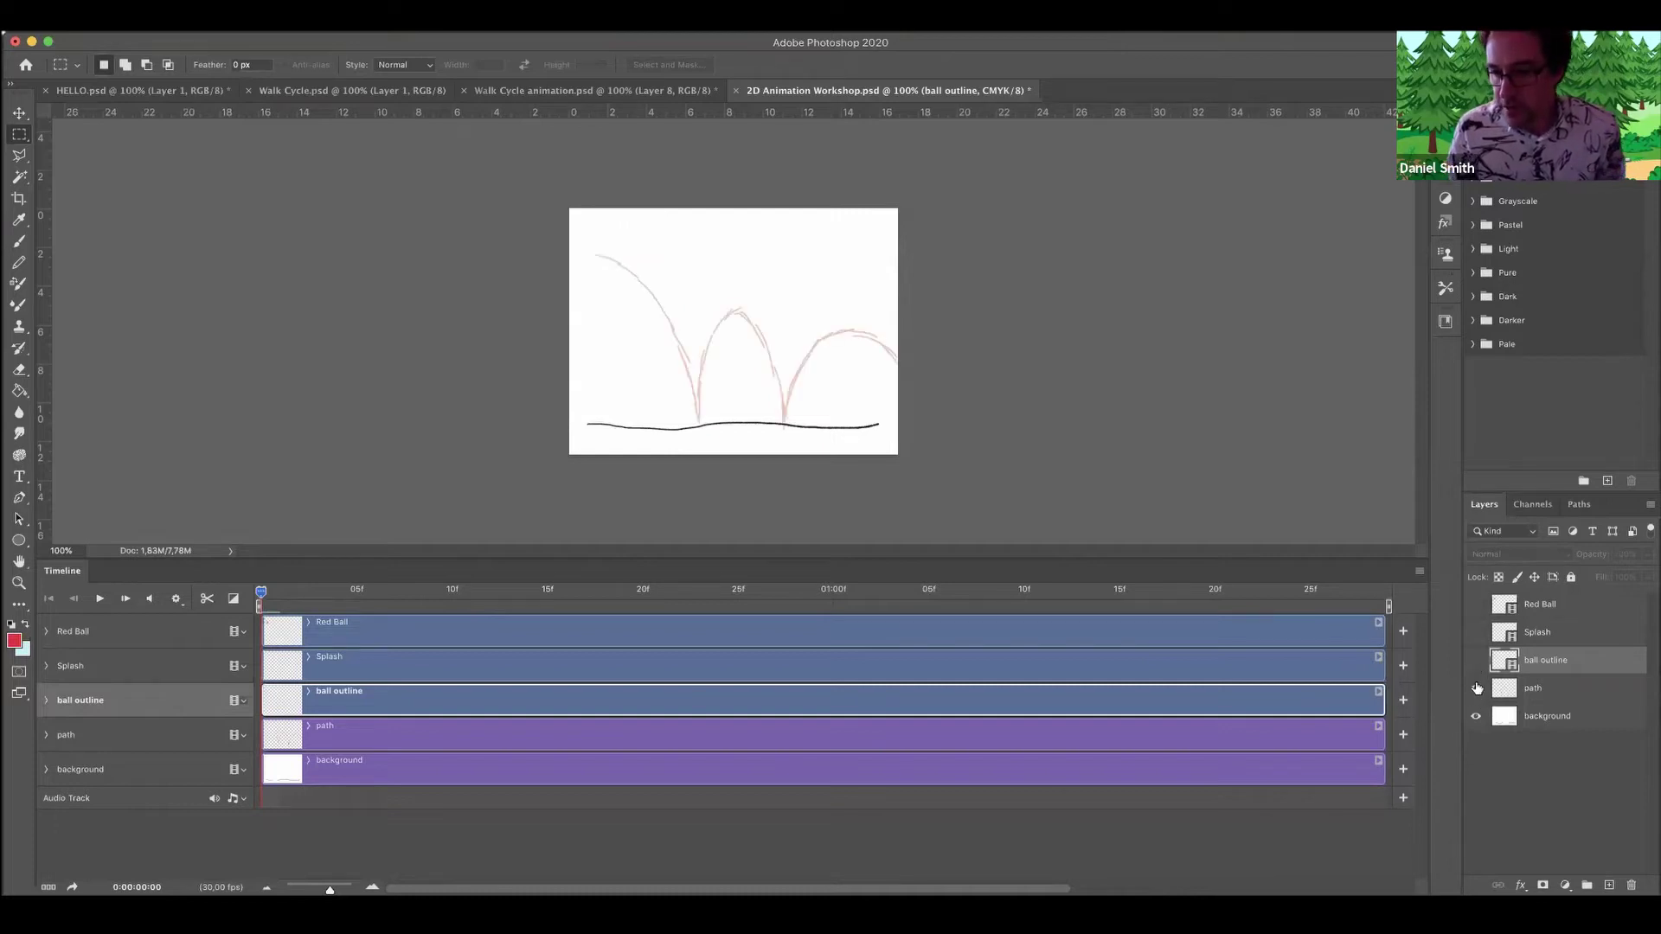
pyautogui.click(1476, 688)
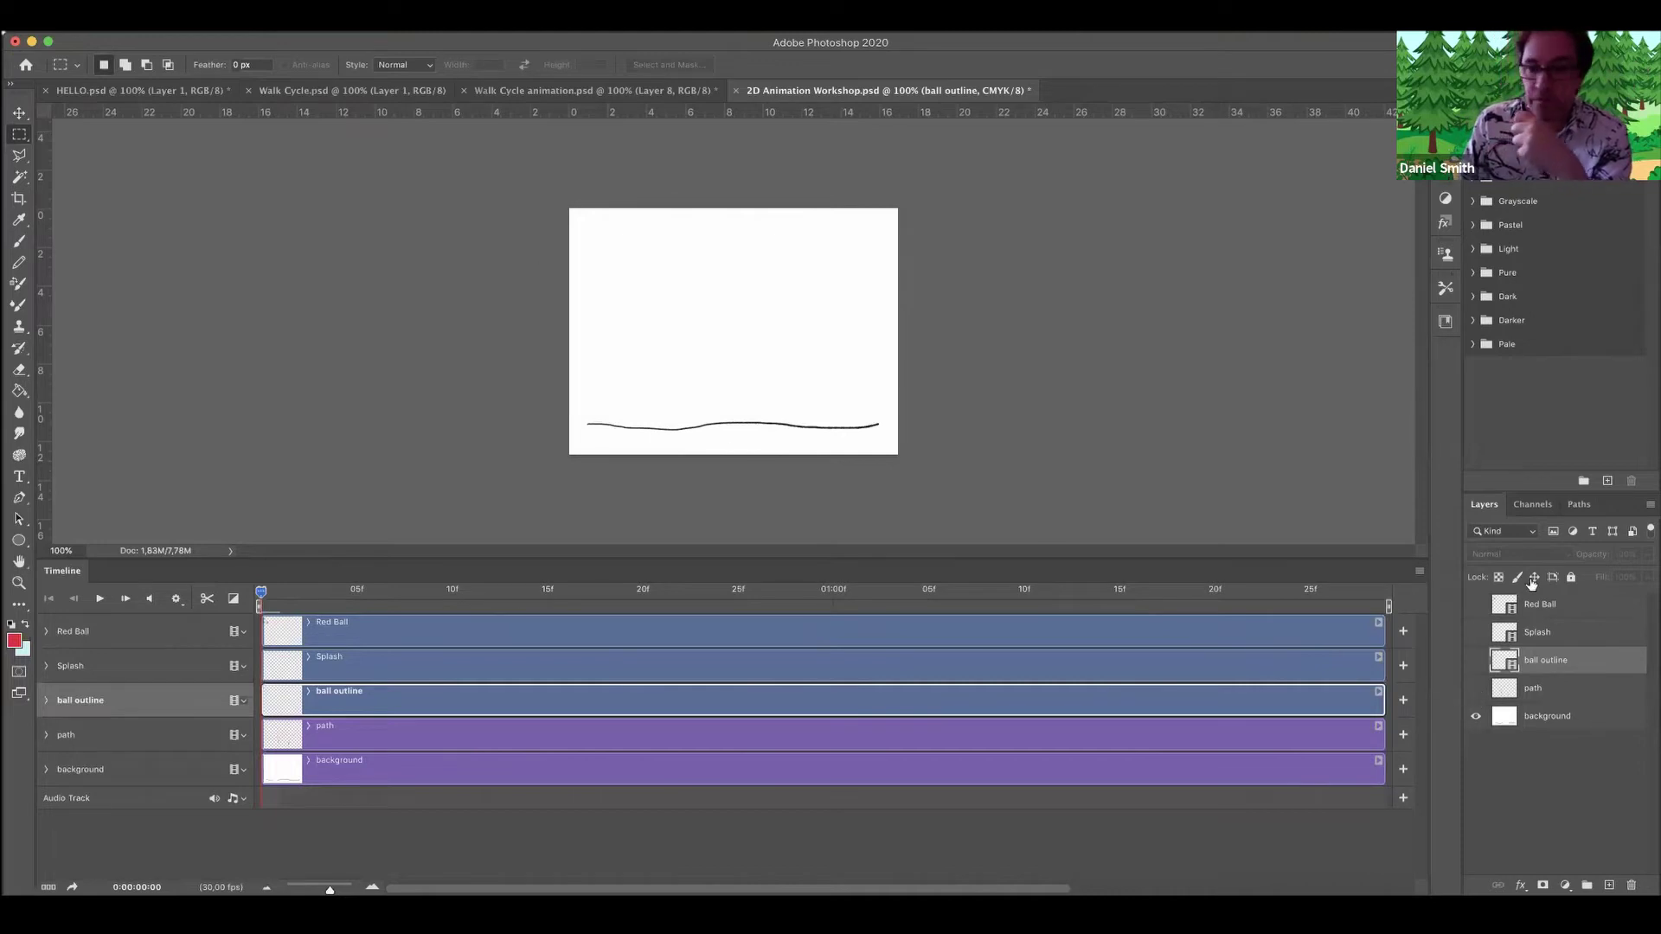
# Select each layer in turn, settling on background, and briefly toggle background's visibility.
pyautogui.click(1551, 719)
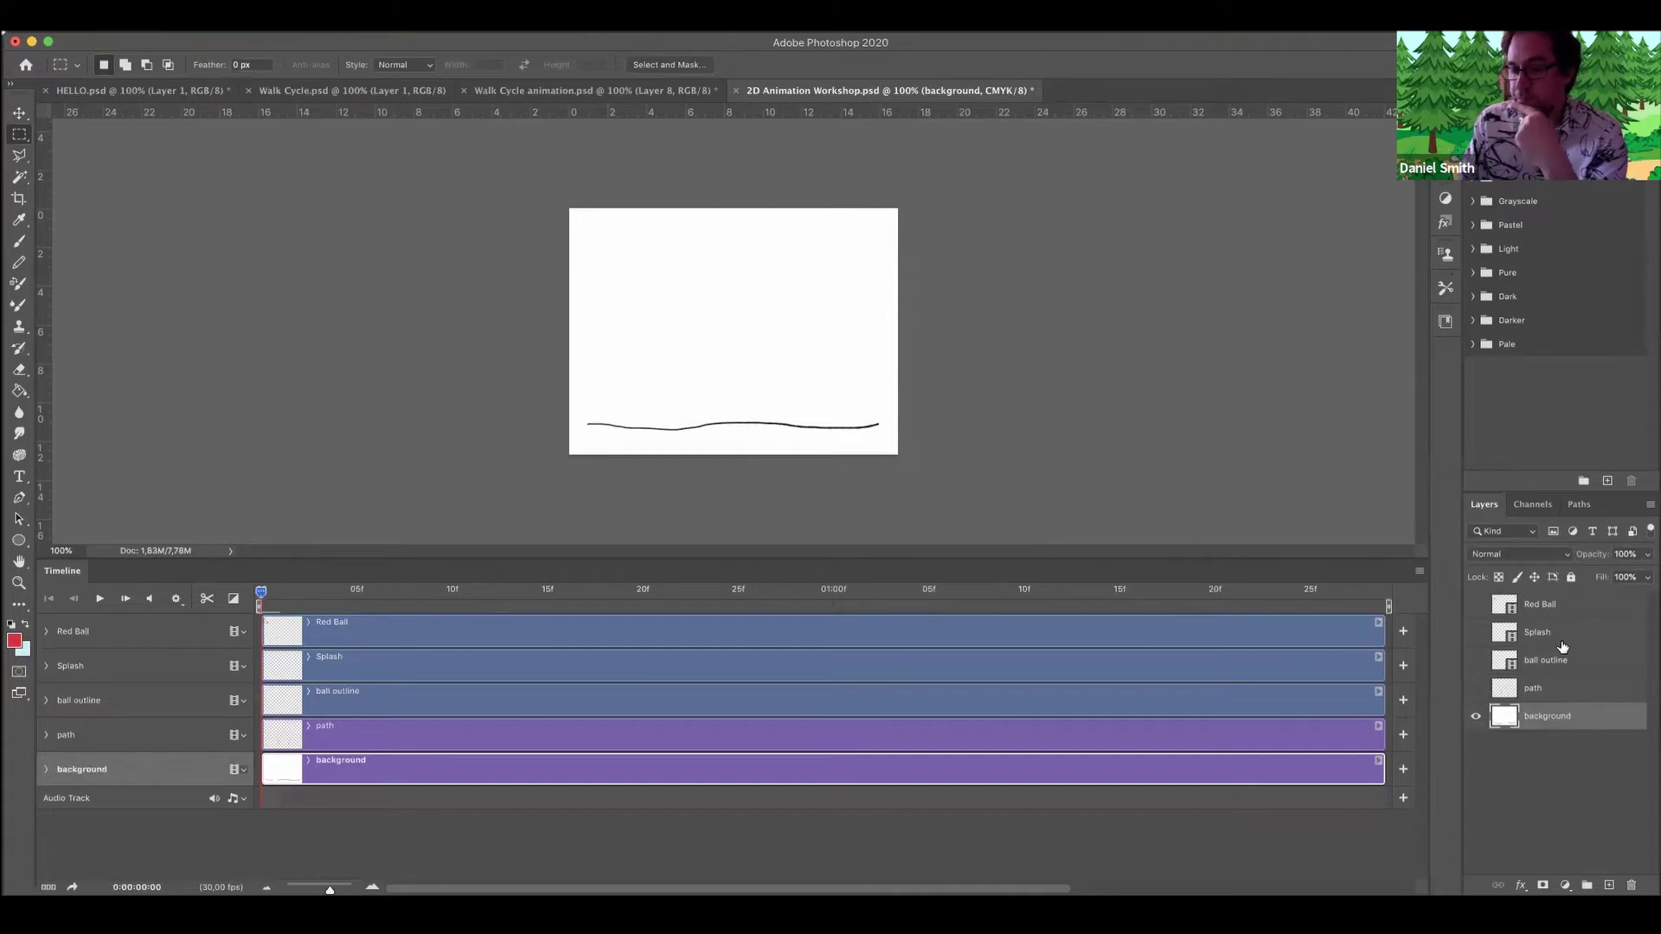
pyautogui.click(1561, 691)
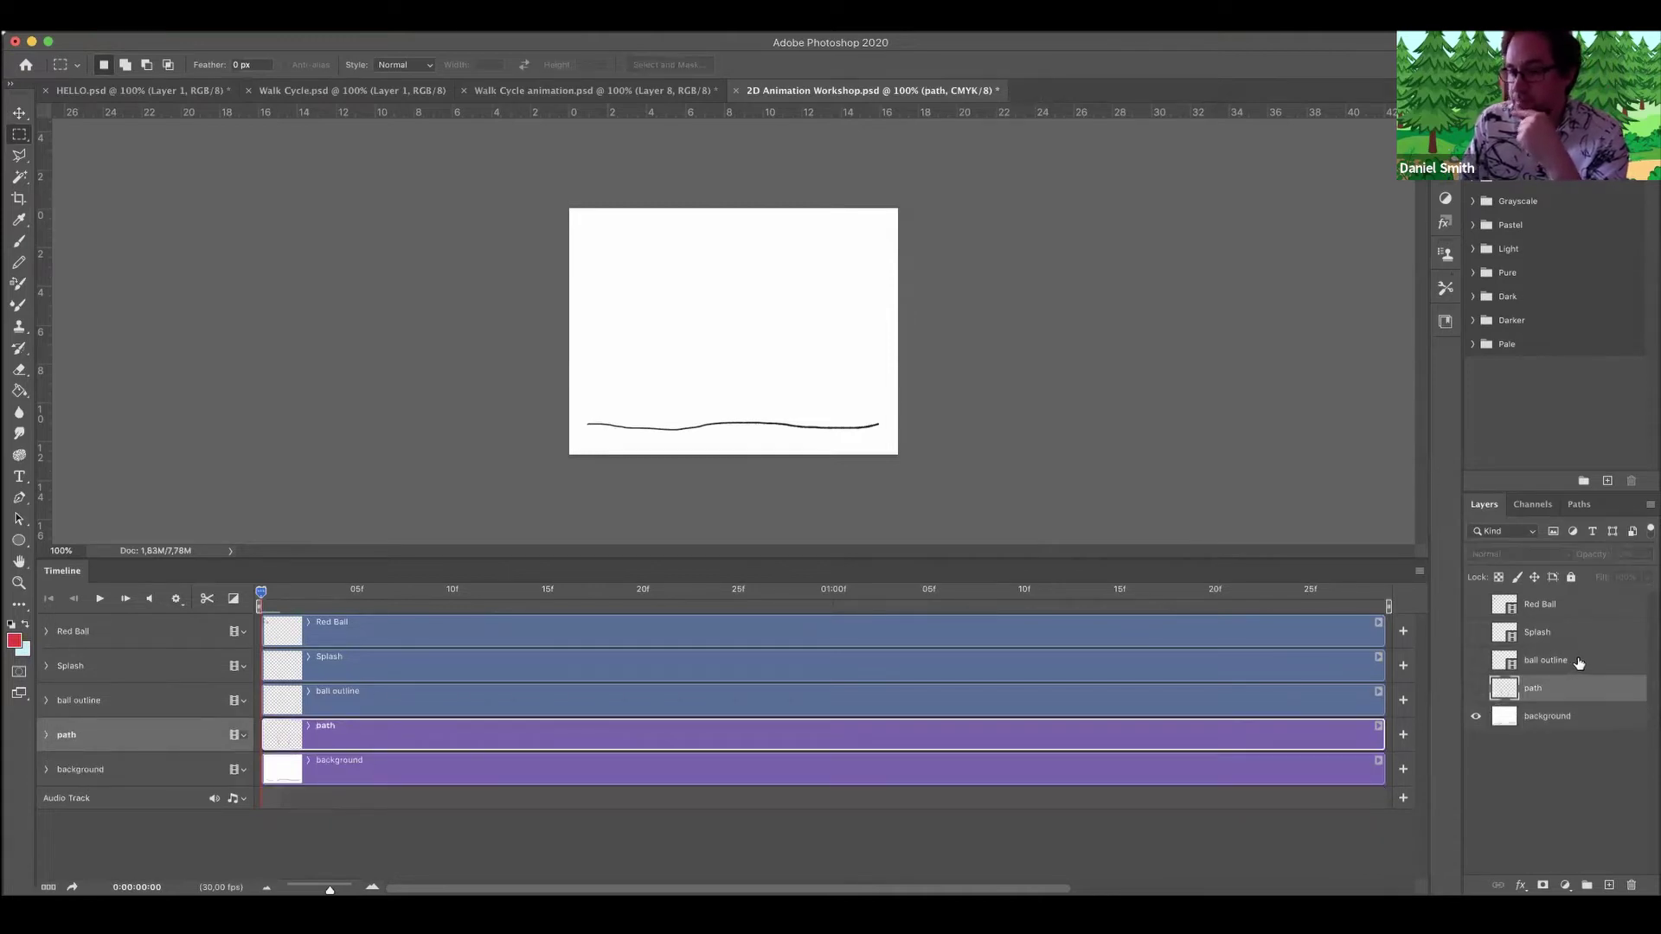
pyautogui.click(1579, 662)
pyautogui.click(1581, 631)
pyautogui.click(1583, 609)
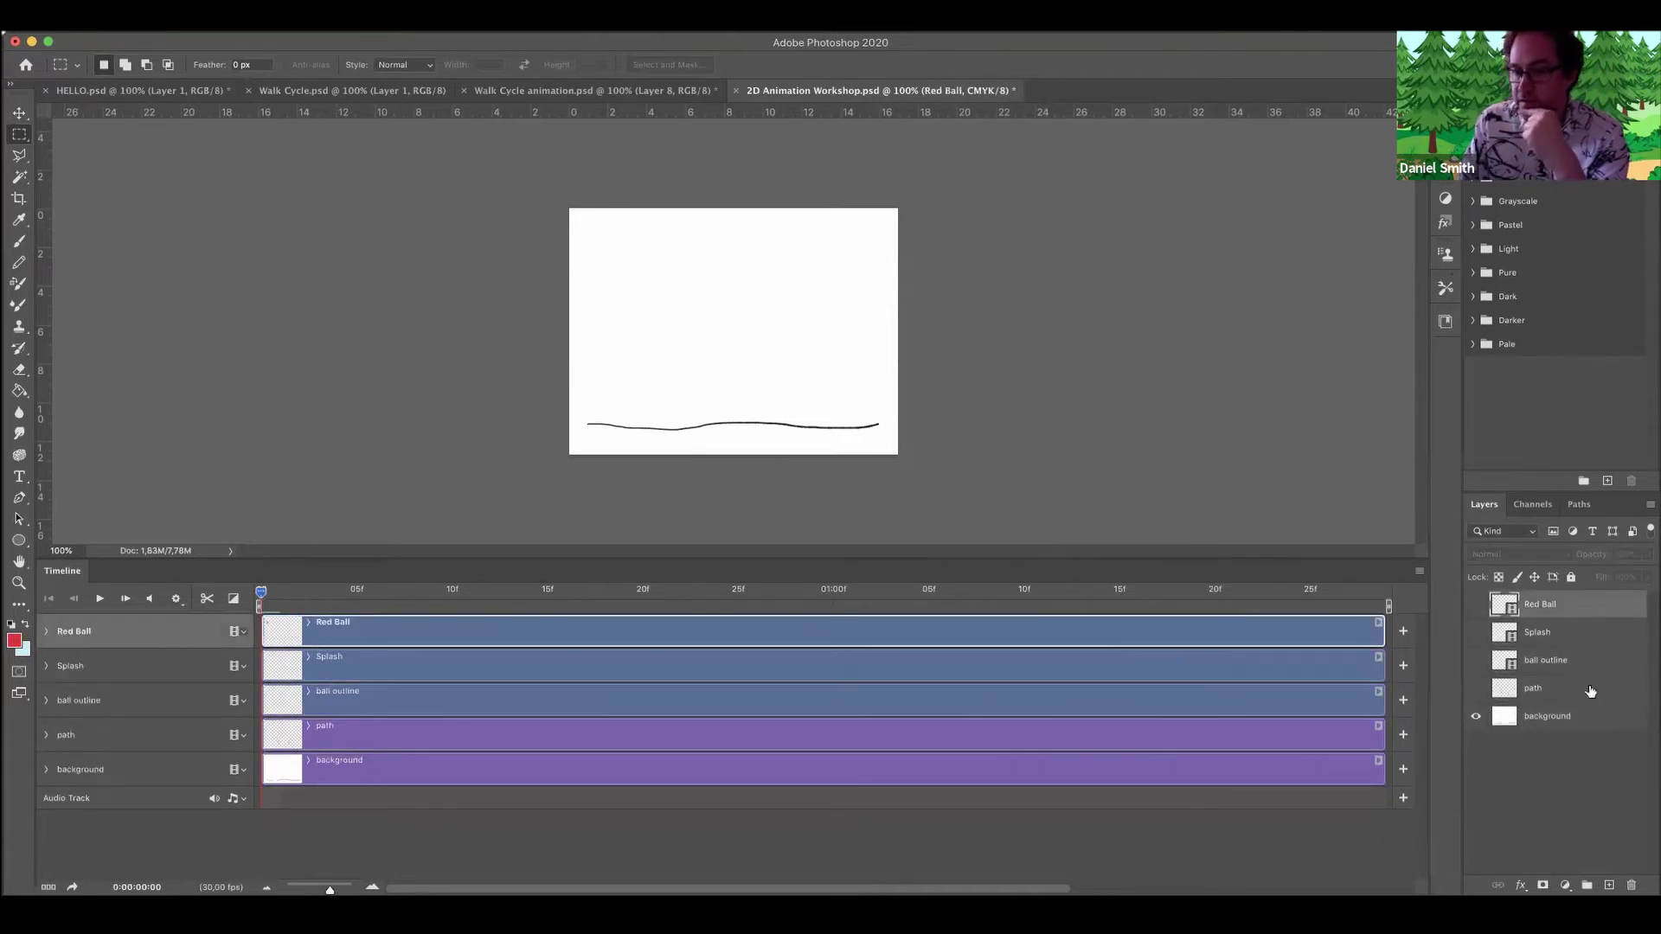
pyautogui.click(1586, 716)
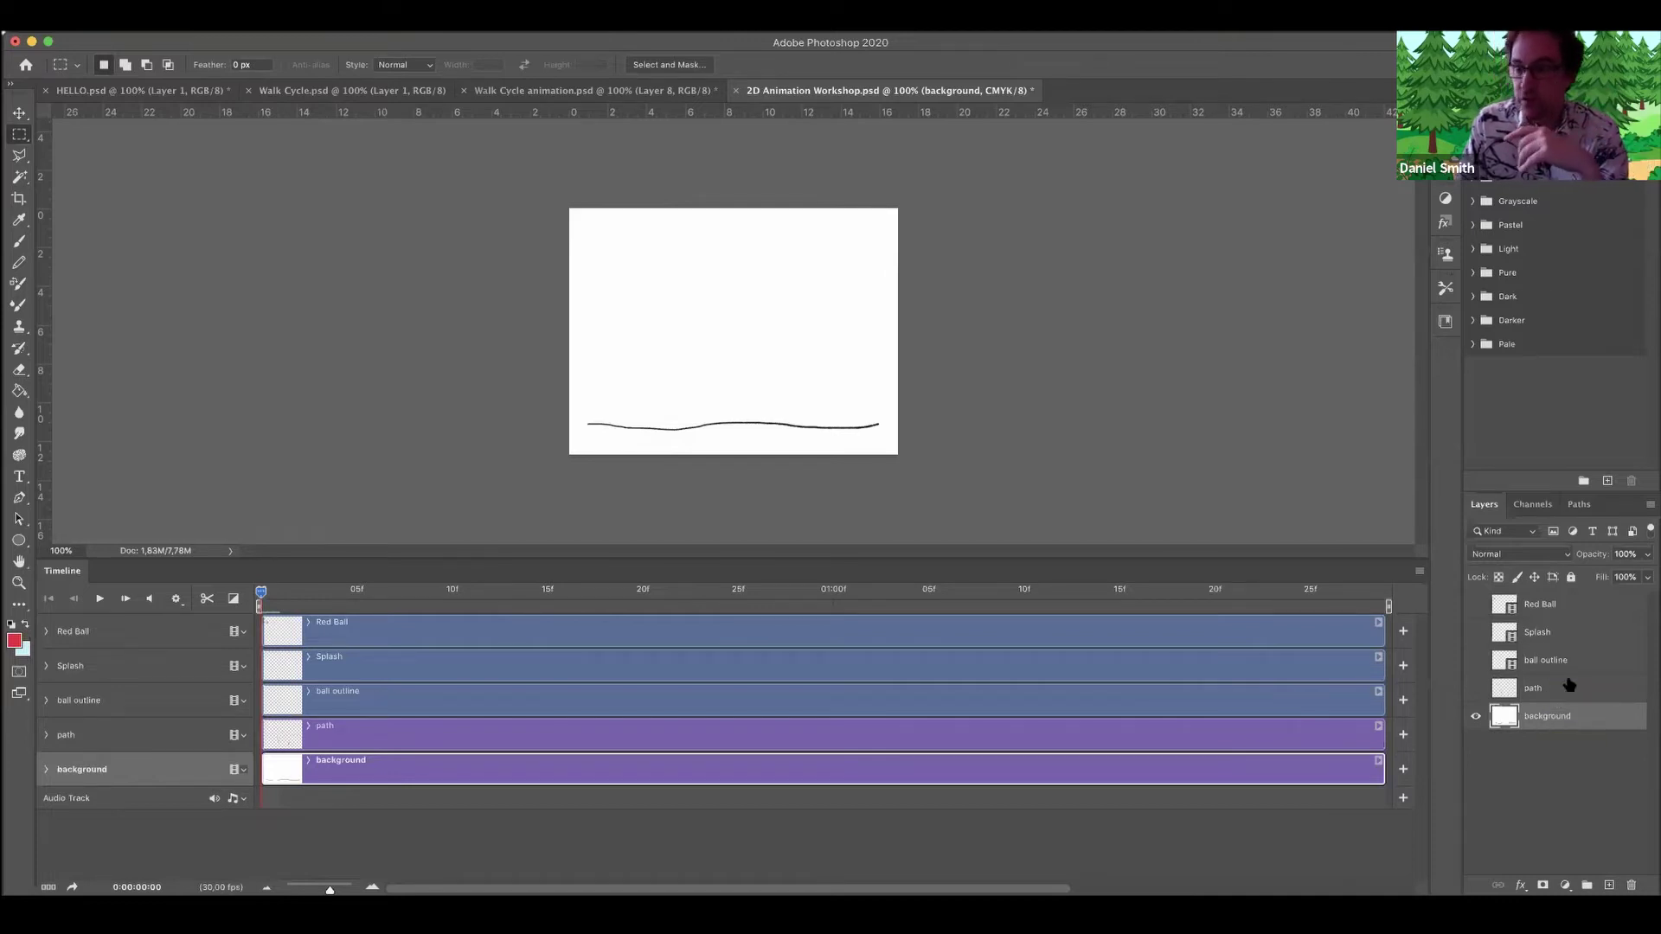
pyautogui.click(1475, 716)
pyautogui.click(1476, 716)
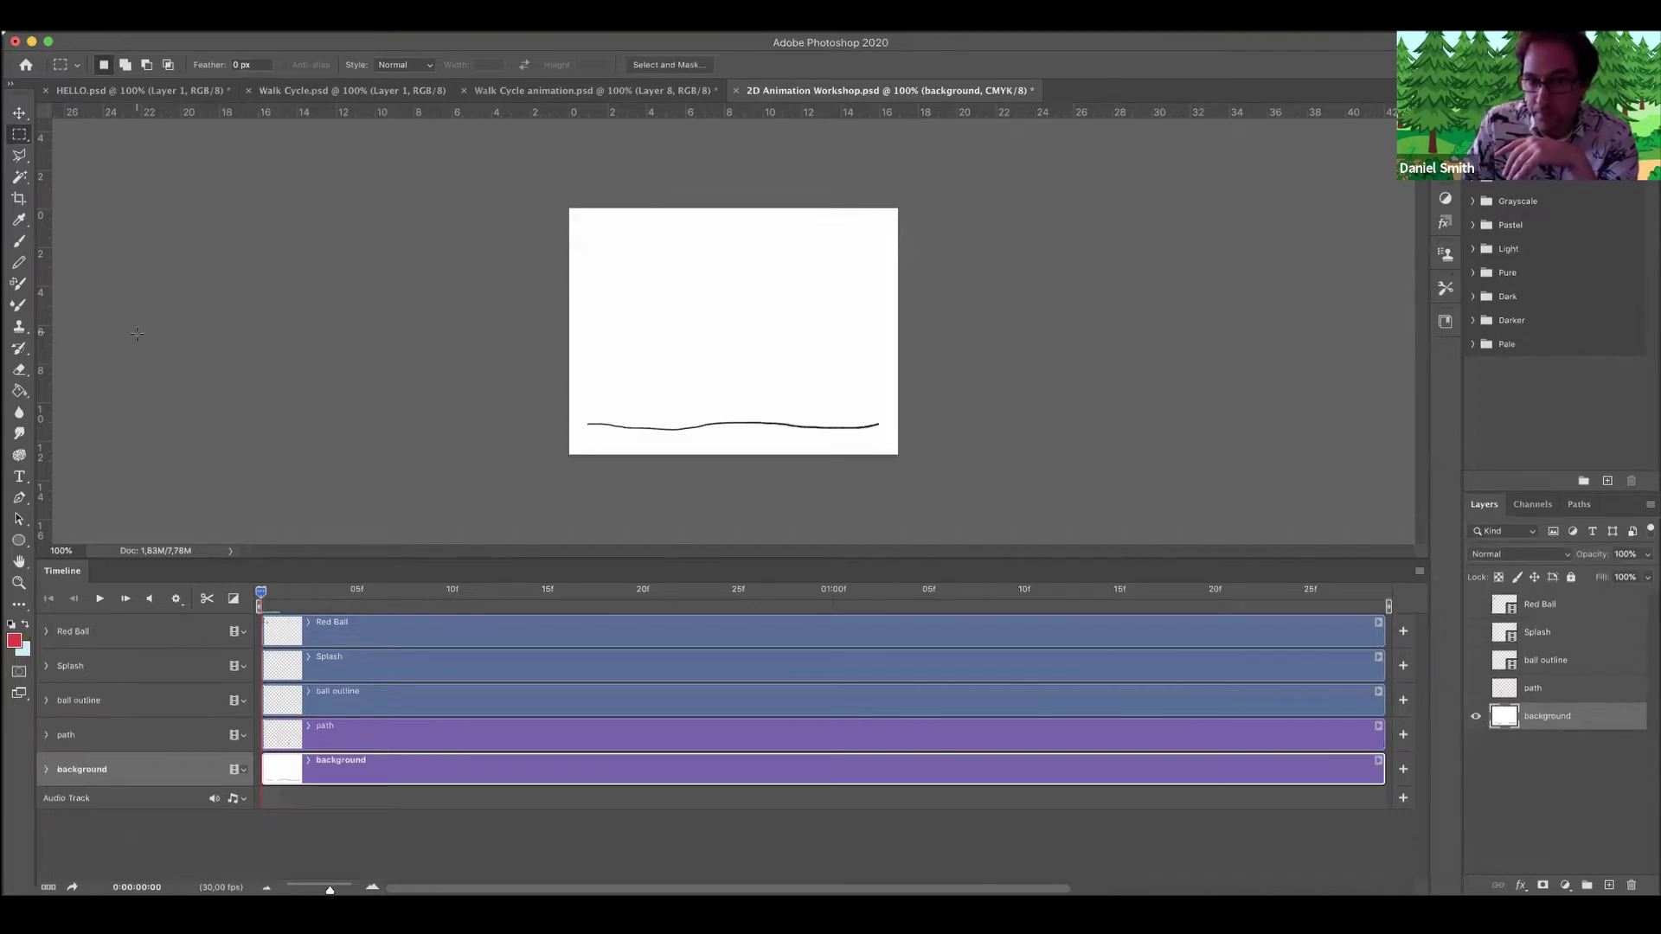
# Show the path layer and fade its opacity to about 11% as a faint guide.
pyautogui.click(1477, 689)
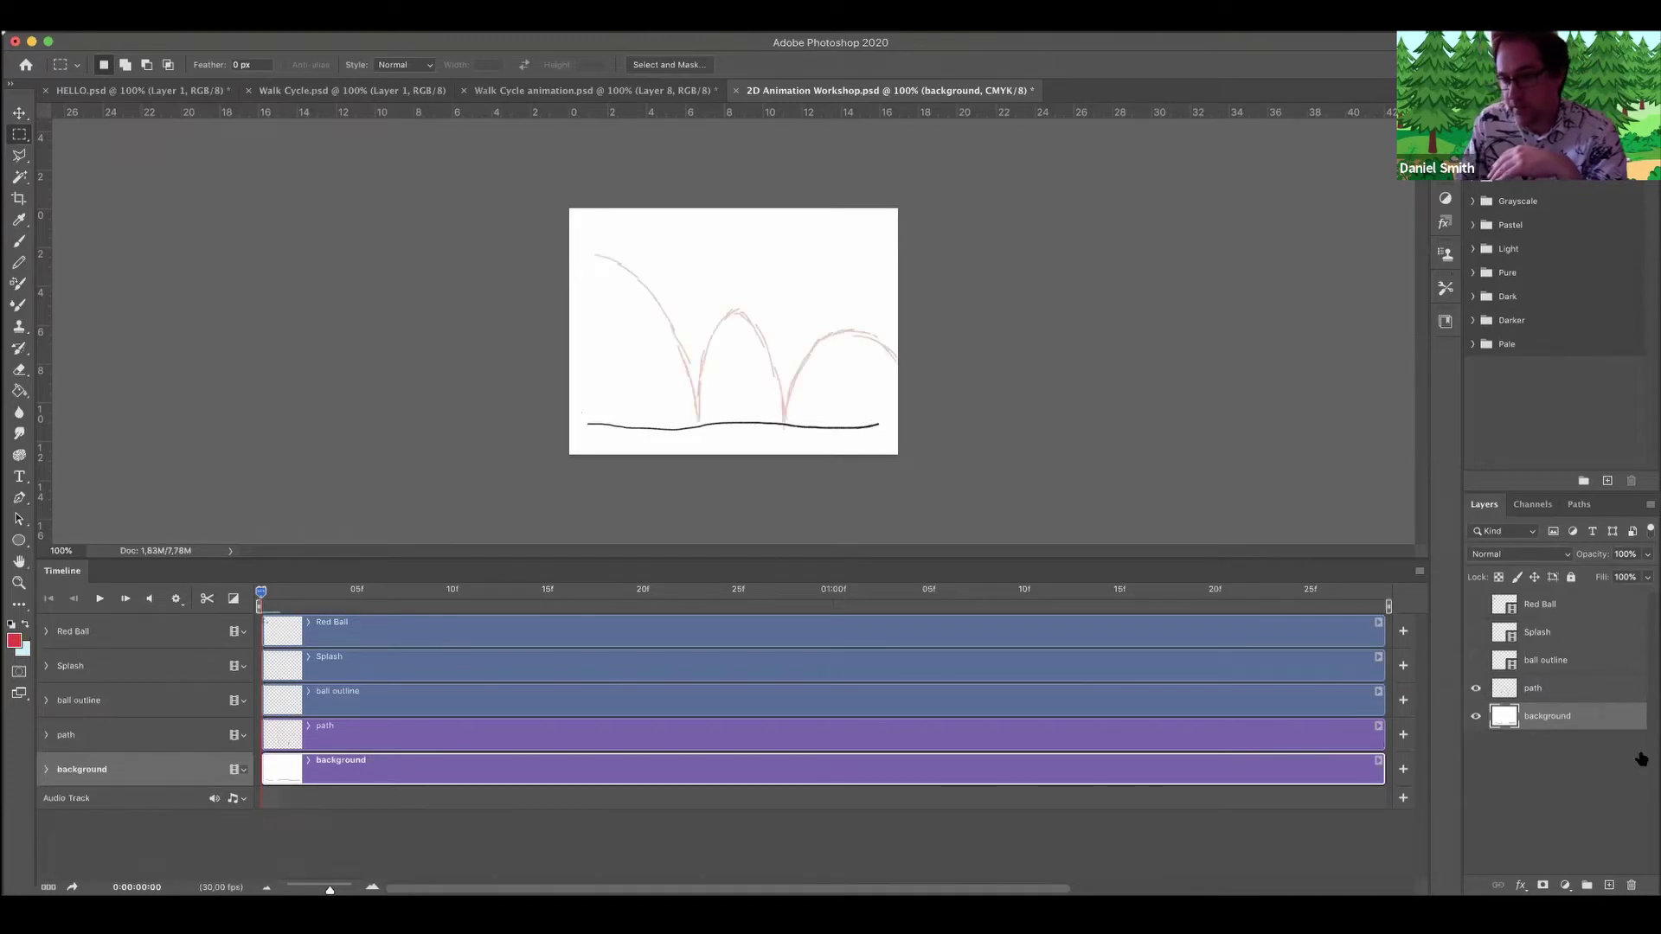
pyautogui.click(1540, 688)
pyautogui.click(1646, 554)
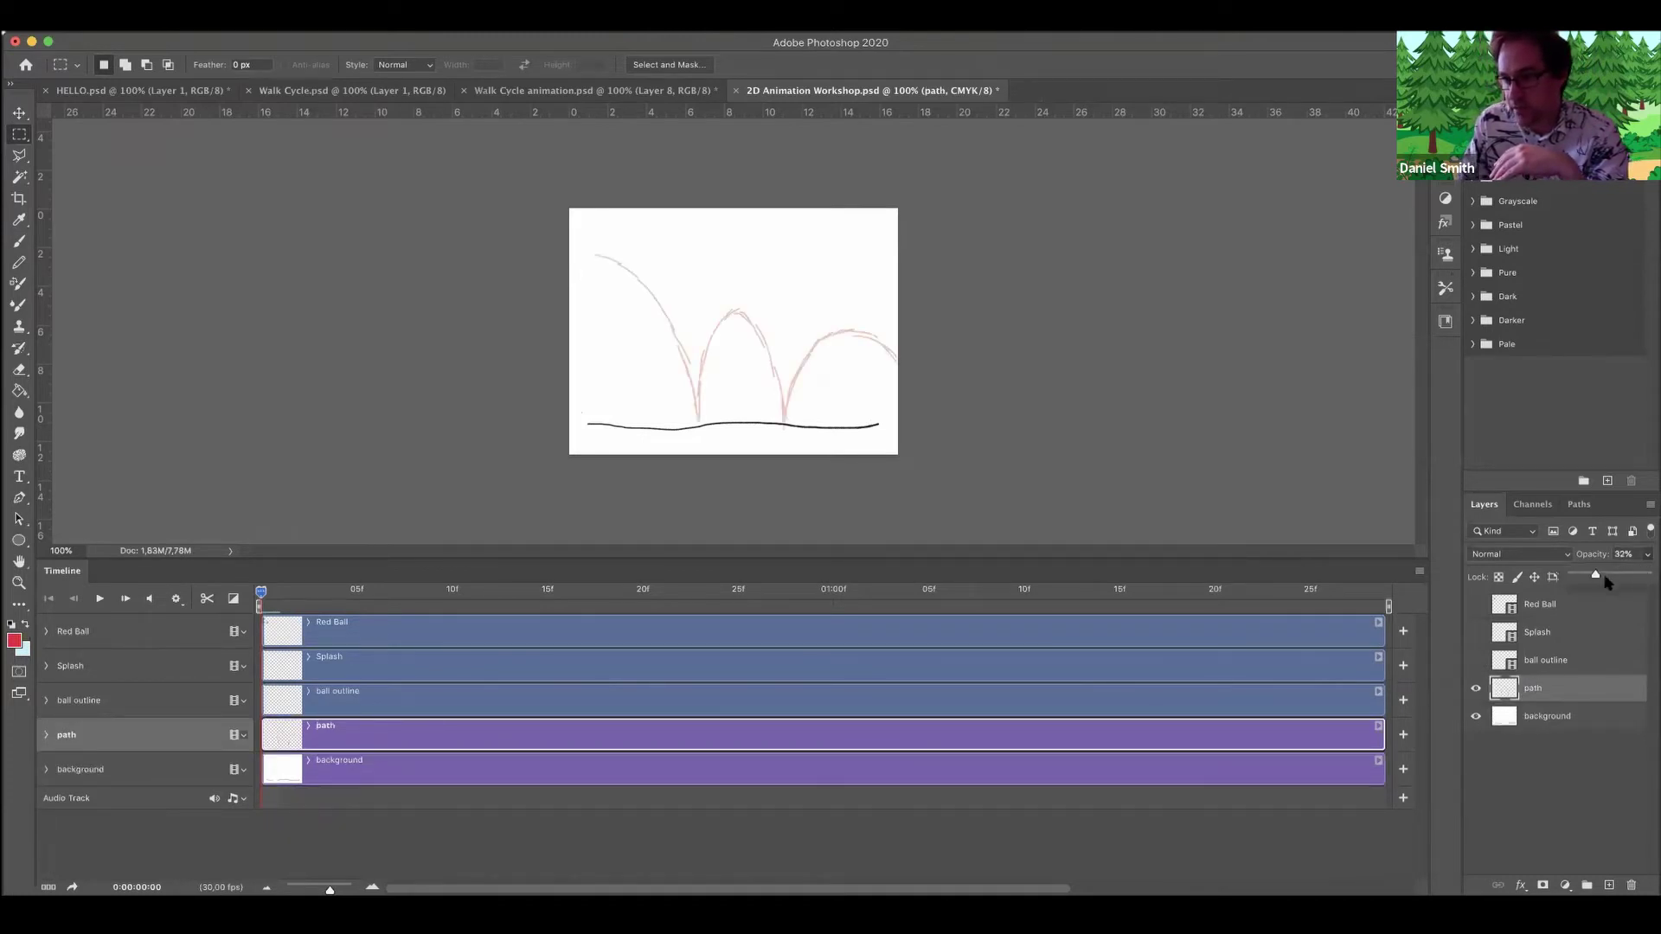
pyautogui.moveTo(1607, 575); pyautogui.dragTo(1647, 575)
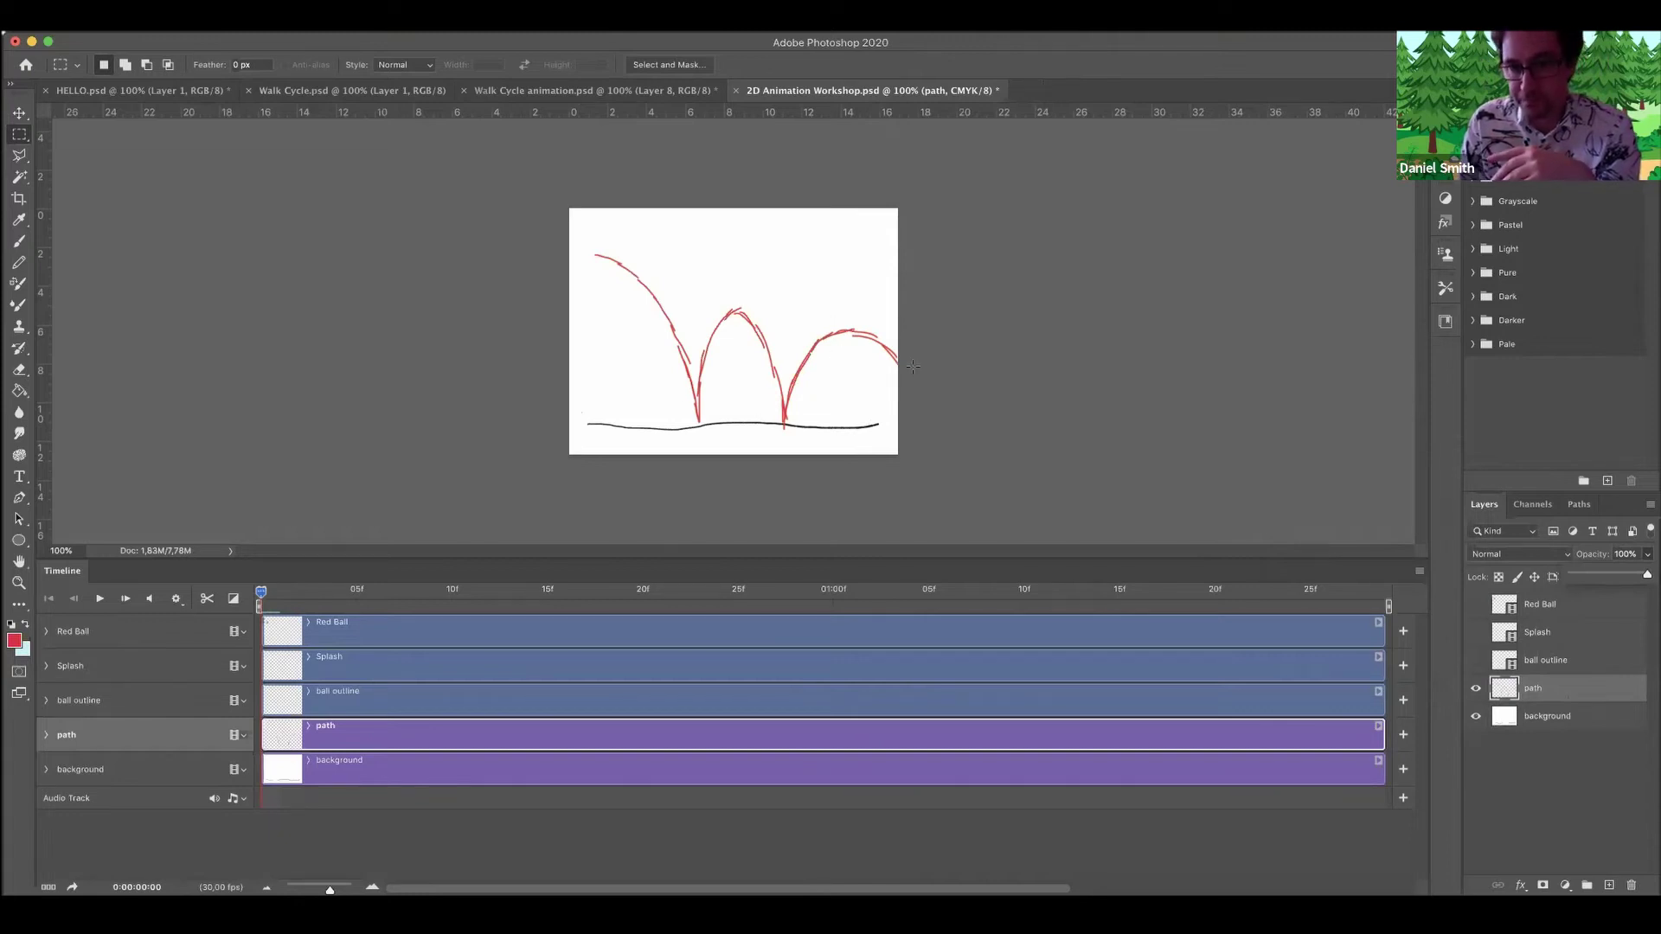
pyautogui.click(1648, 555)
pyautogui.click(1648, 556)
pyautogui.moveTo(1649, 576); pyautogui.dragTo(1580, 576)
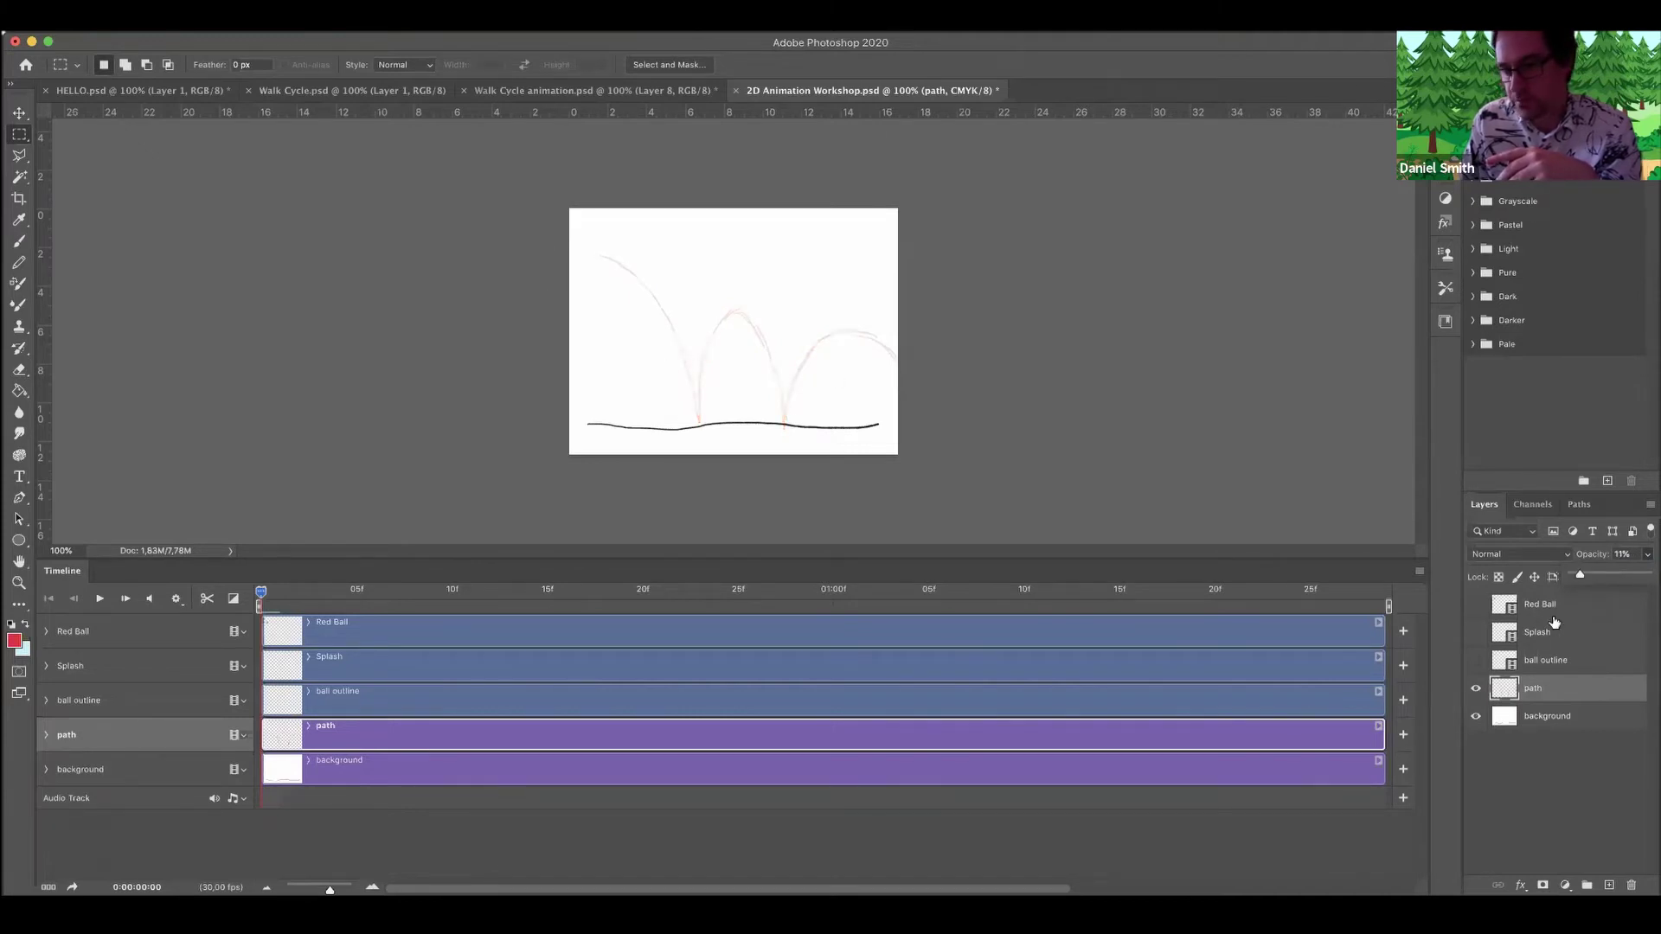
# Show and select the ball outline layer, then play and stop the animation to check it.
pyautogui.click(1476, 660)
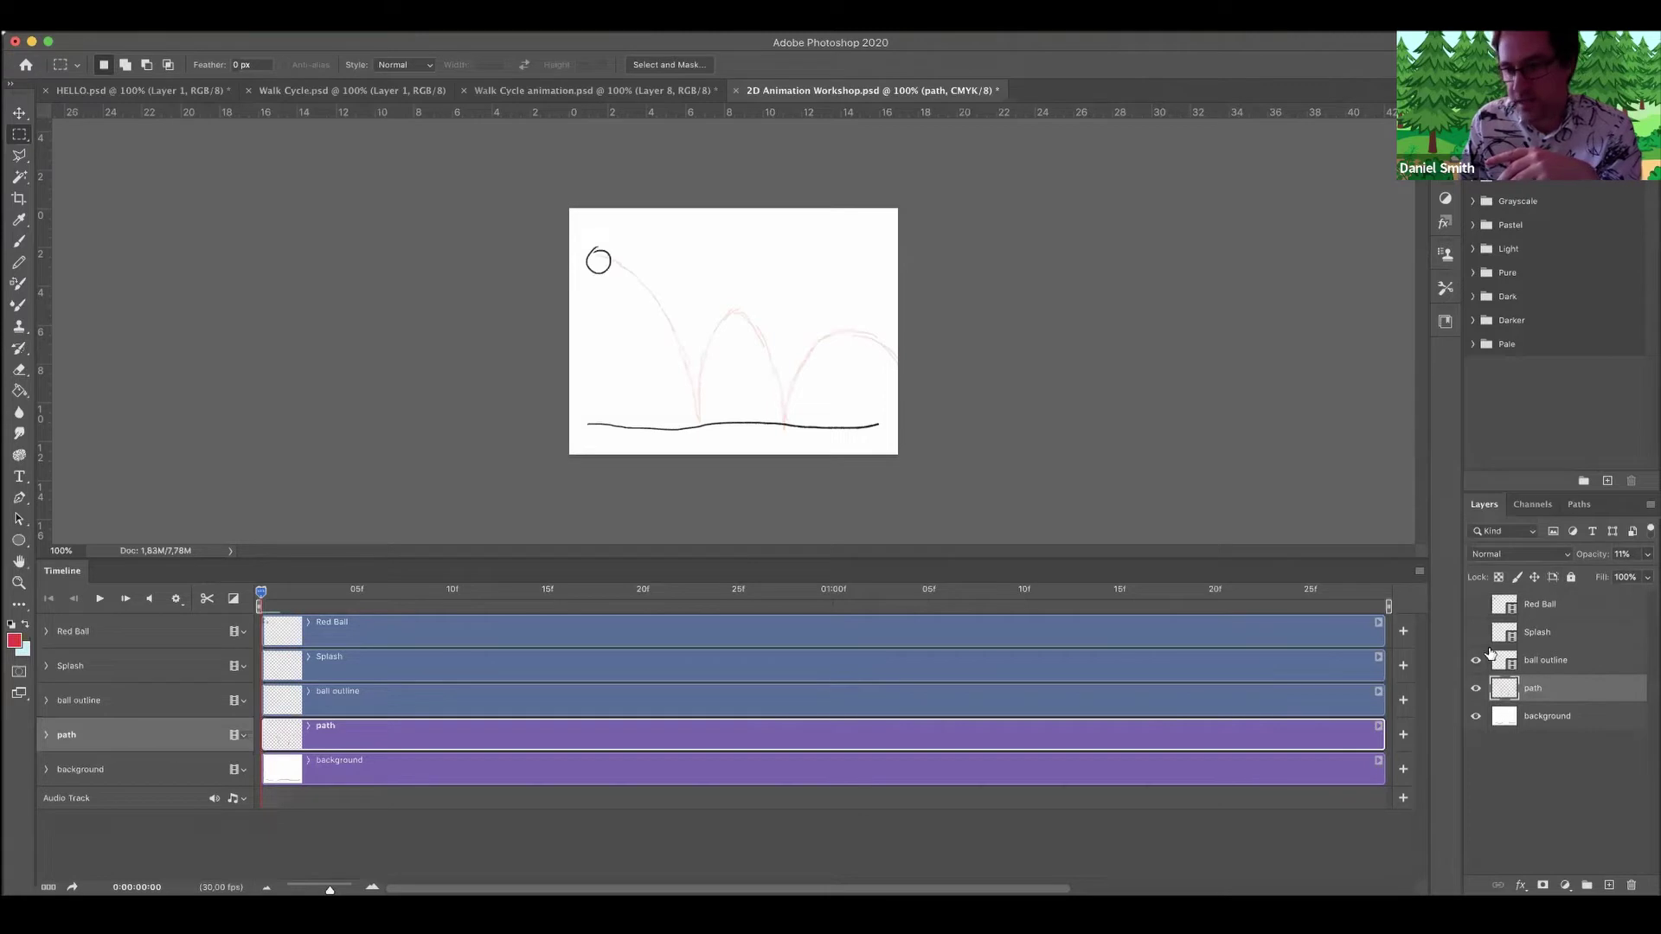
pyautogui.click(1582, 666)
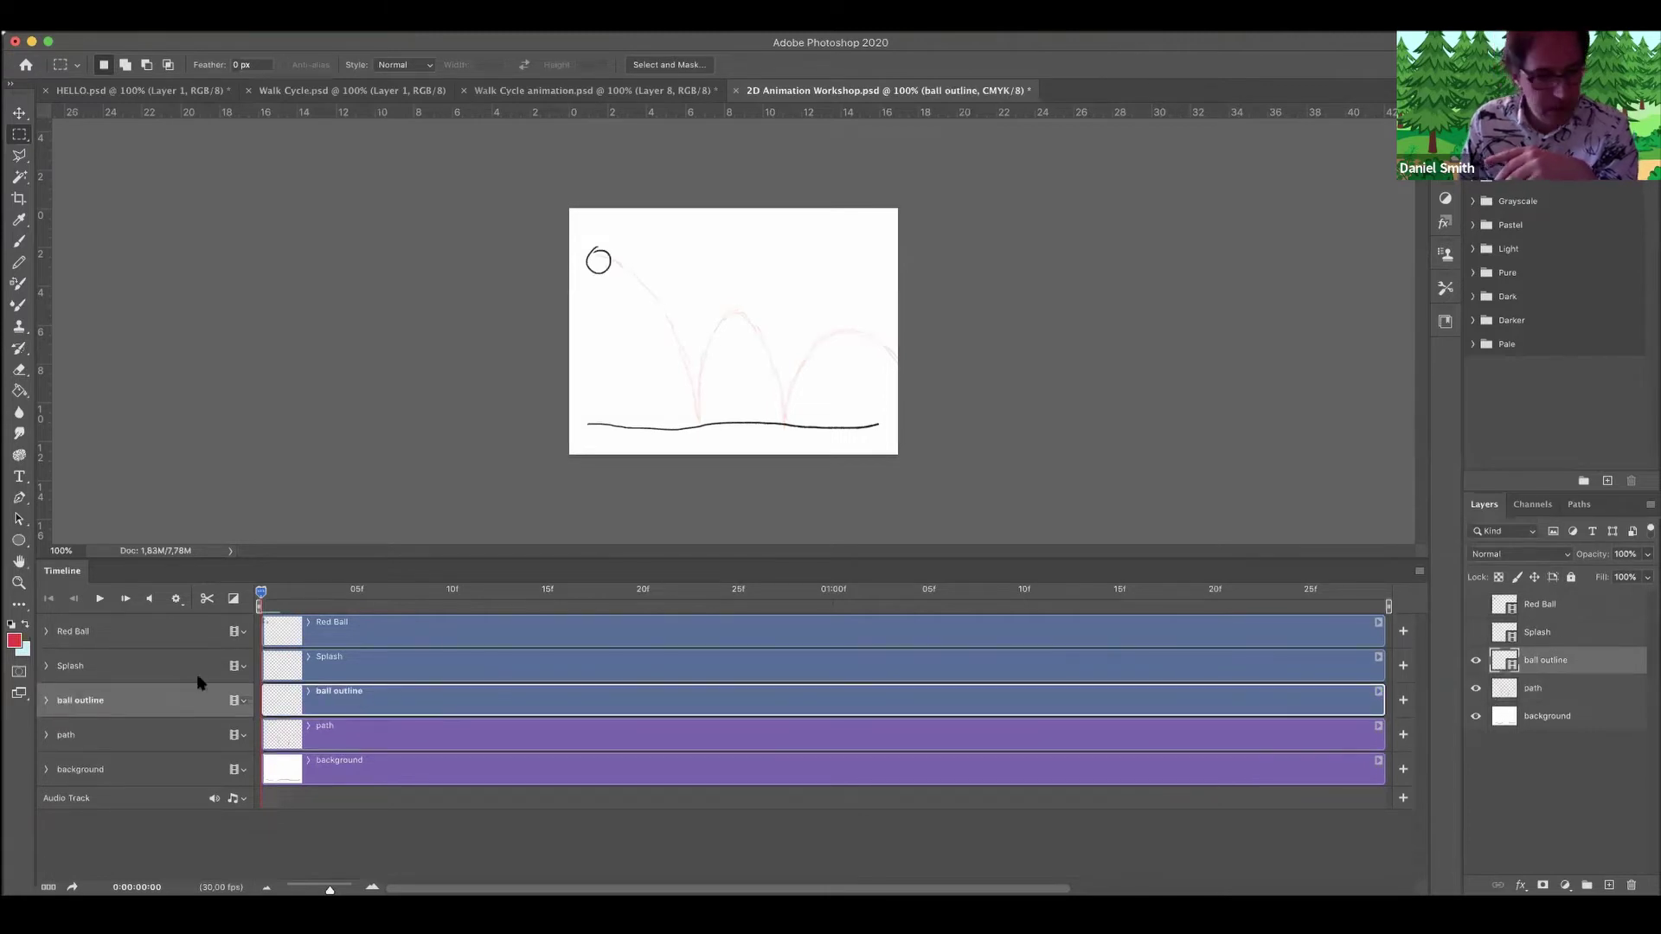
pyautogui.click(99, 601)
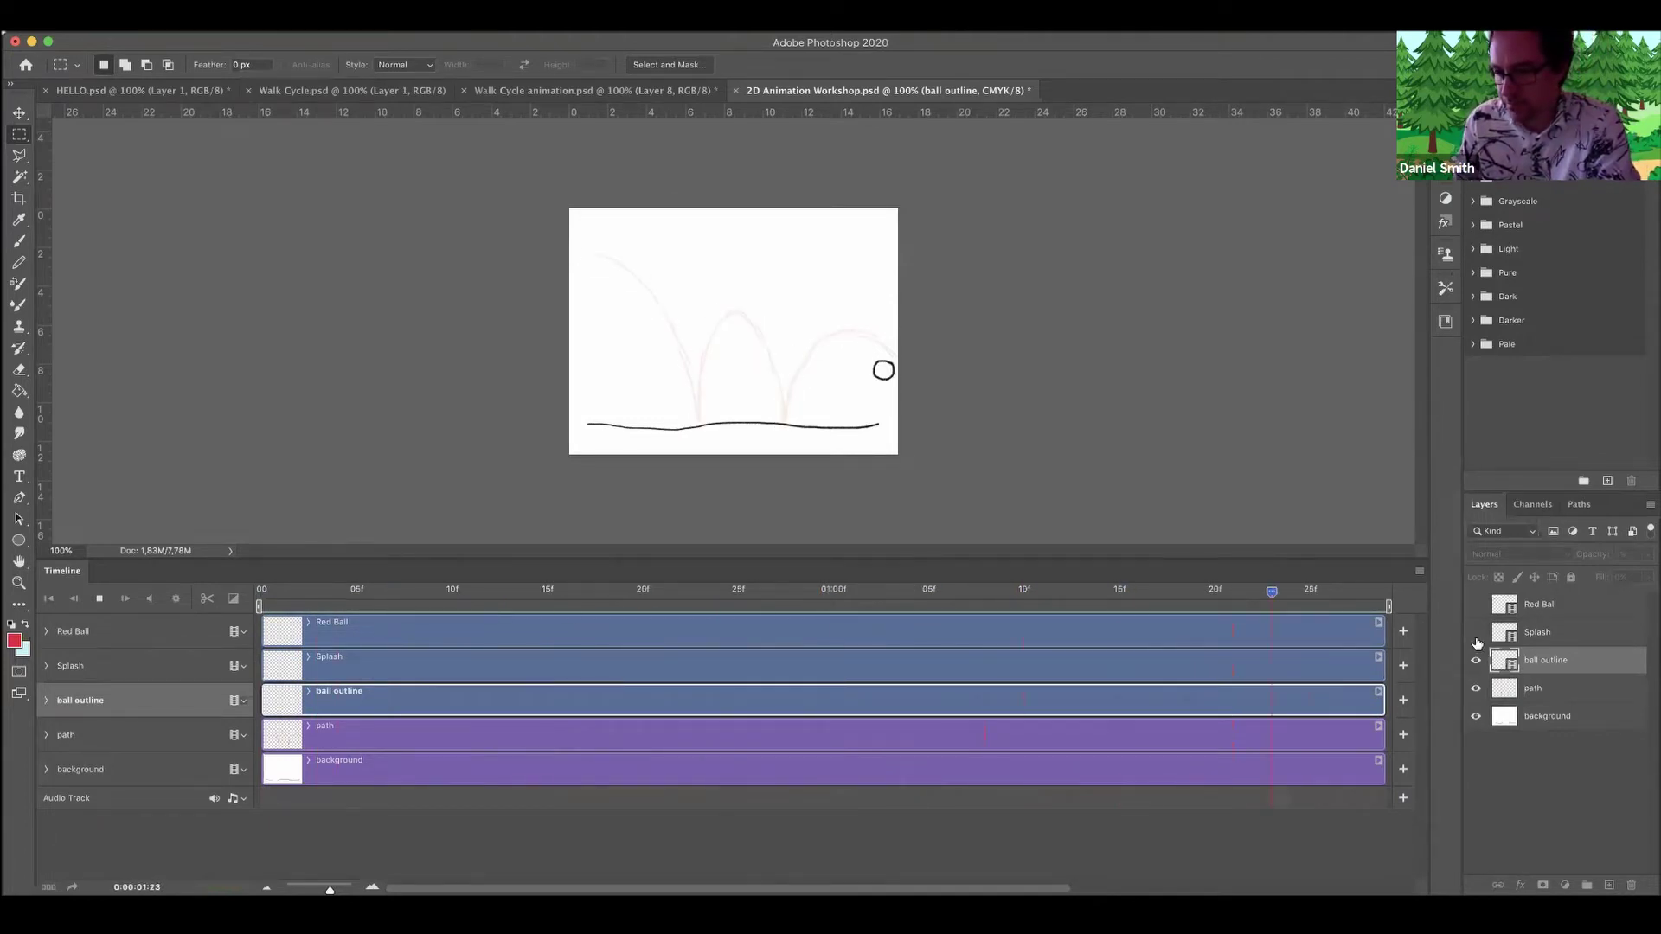
pyautogui.press('space')
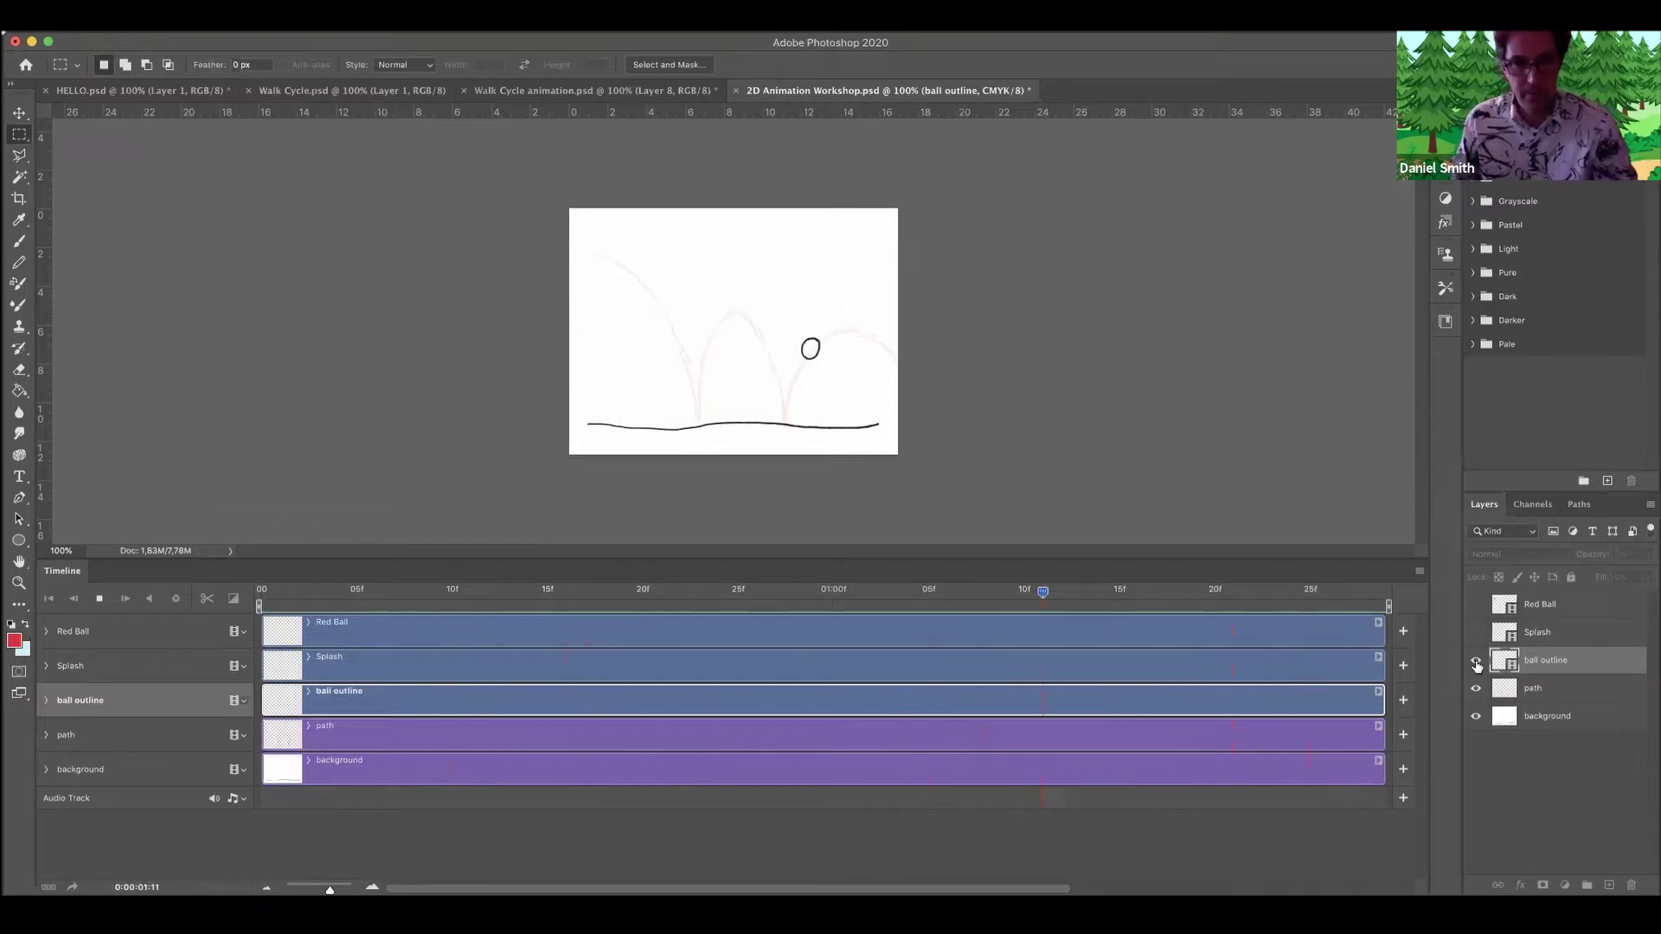
# Show the Splash layer, scrub back to the first frame, and play the animation.
pyautogui.click(1476, 632)
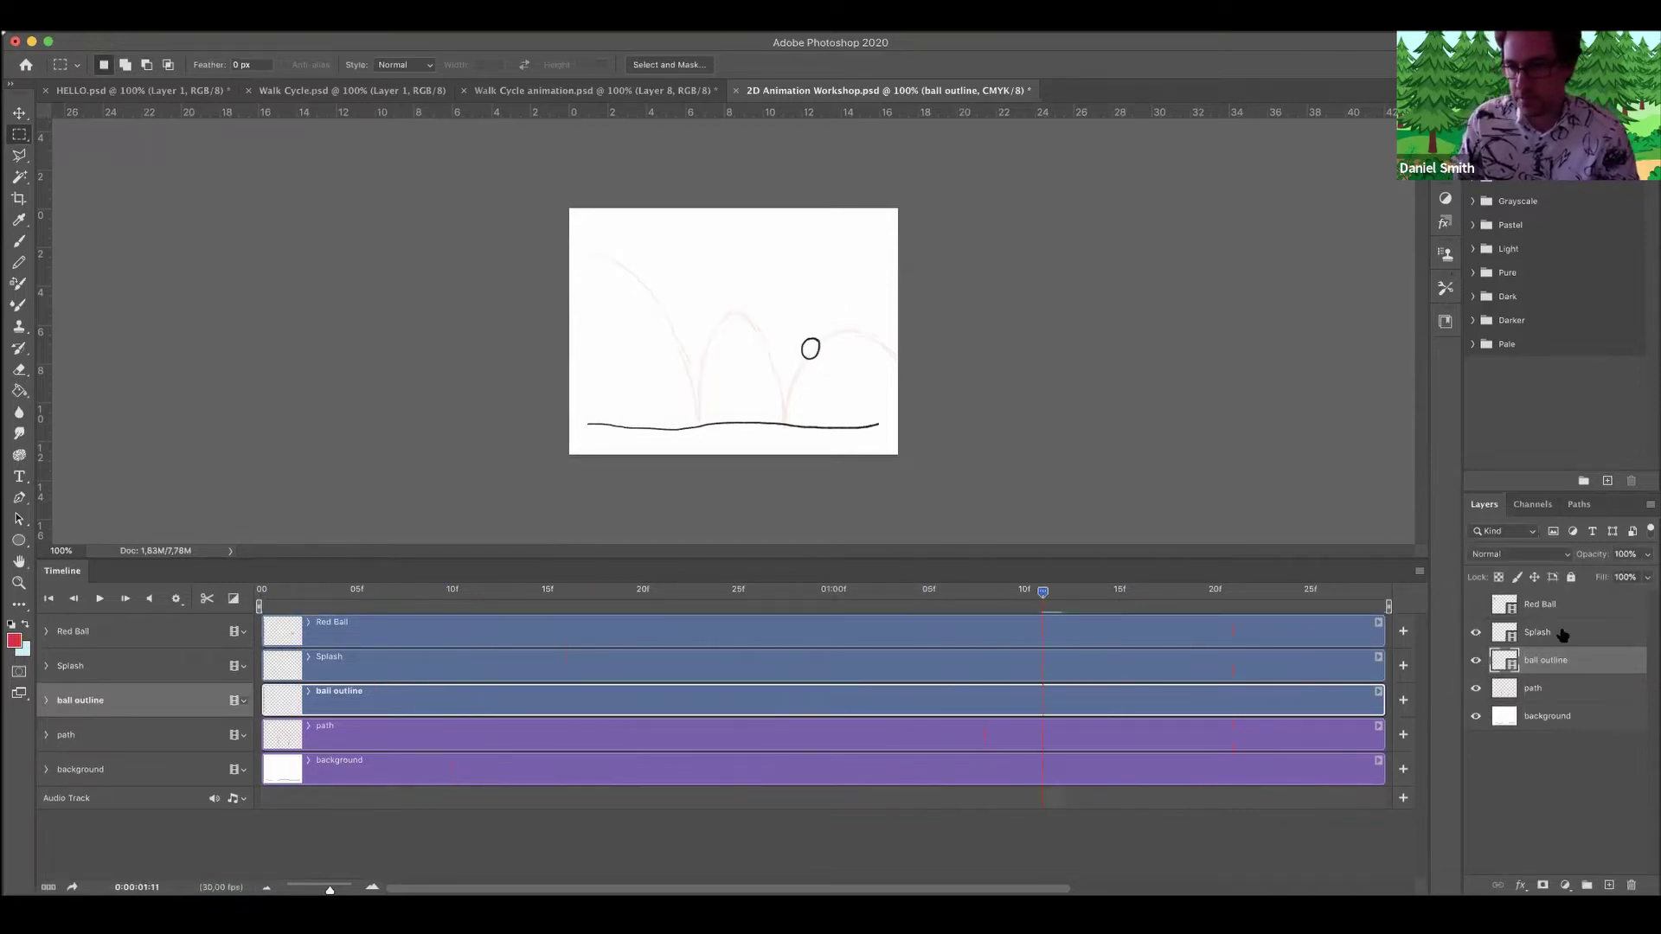
pyautogui.moveTo(1043, 592); pyautogui.dragTo(506, 597)
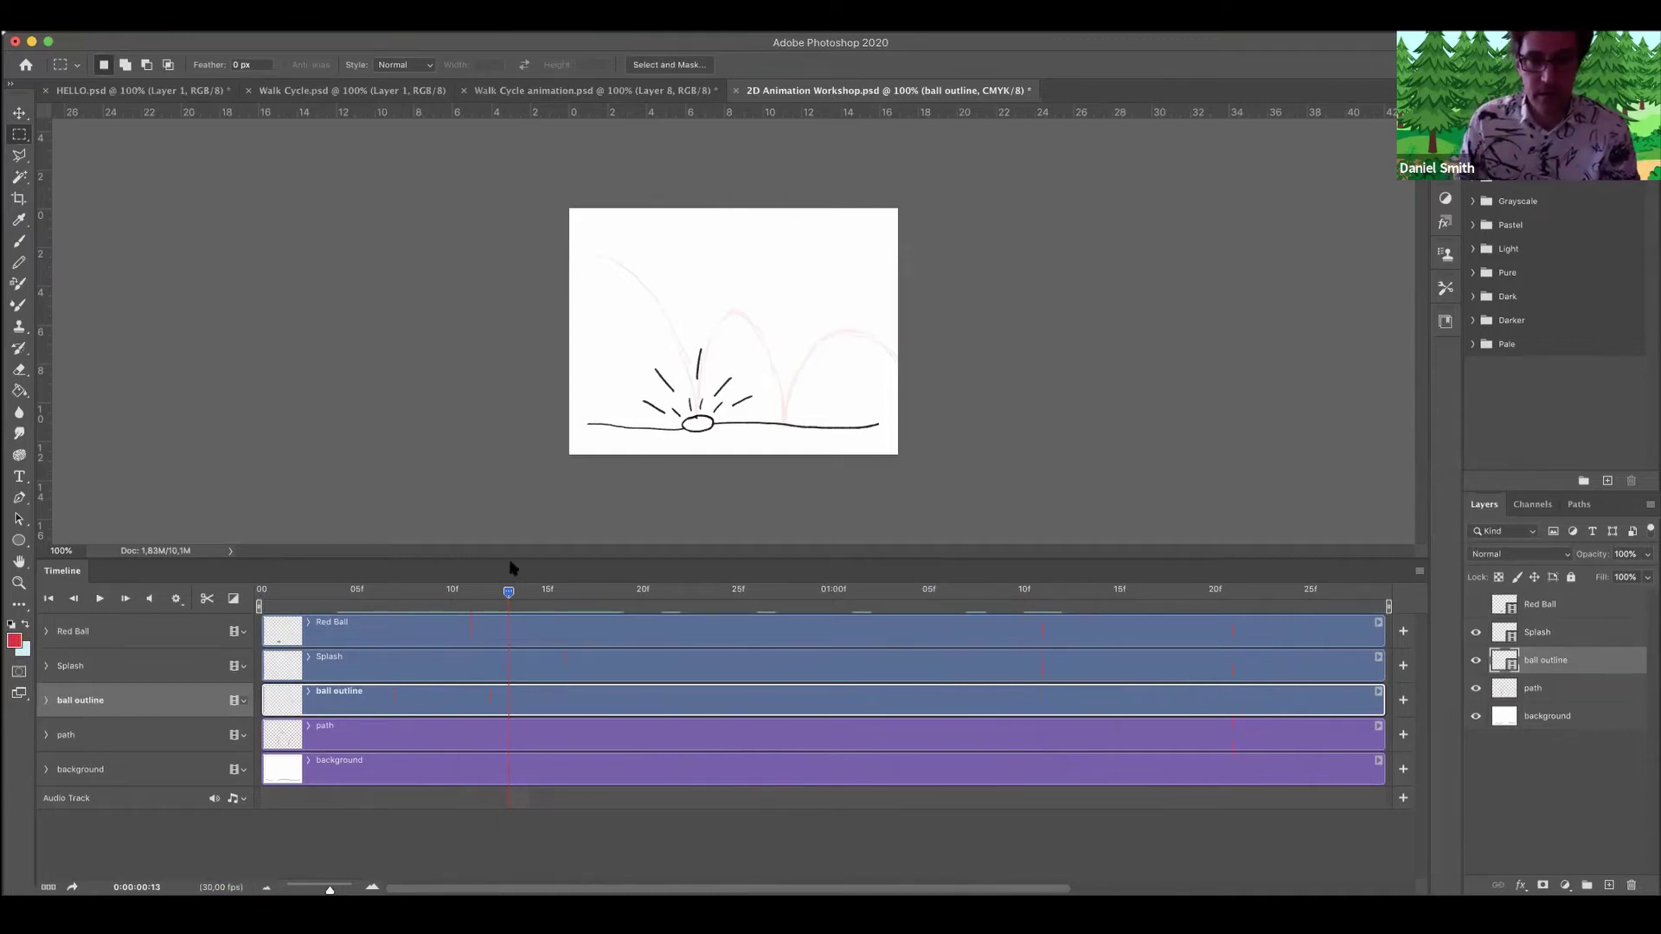
pyautogui.moveTo(508, 595); pyautogui.dragTo(259, 603)
pyautogui.press('space')
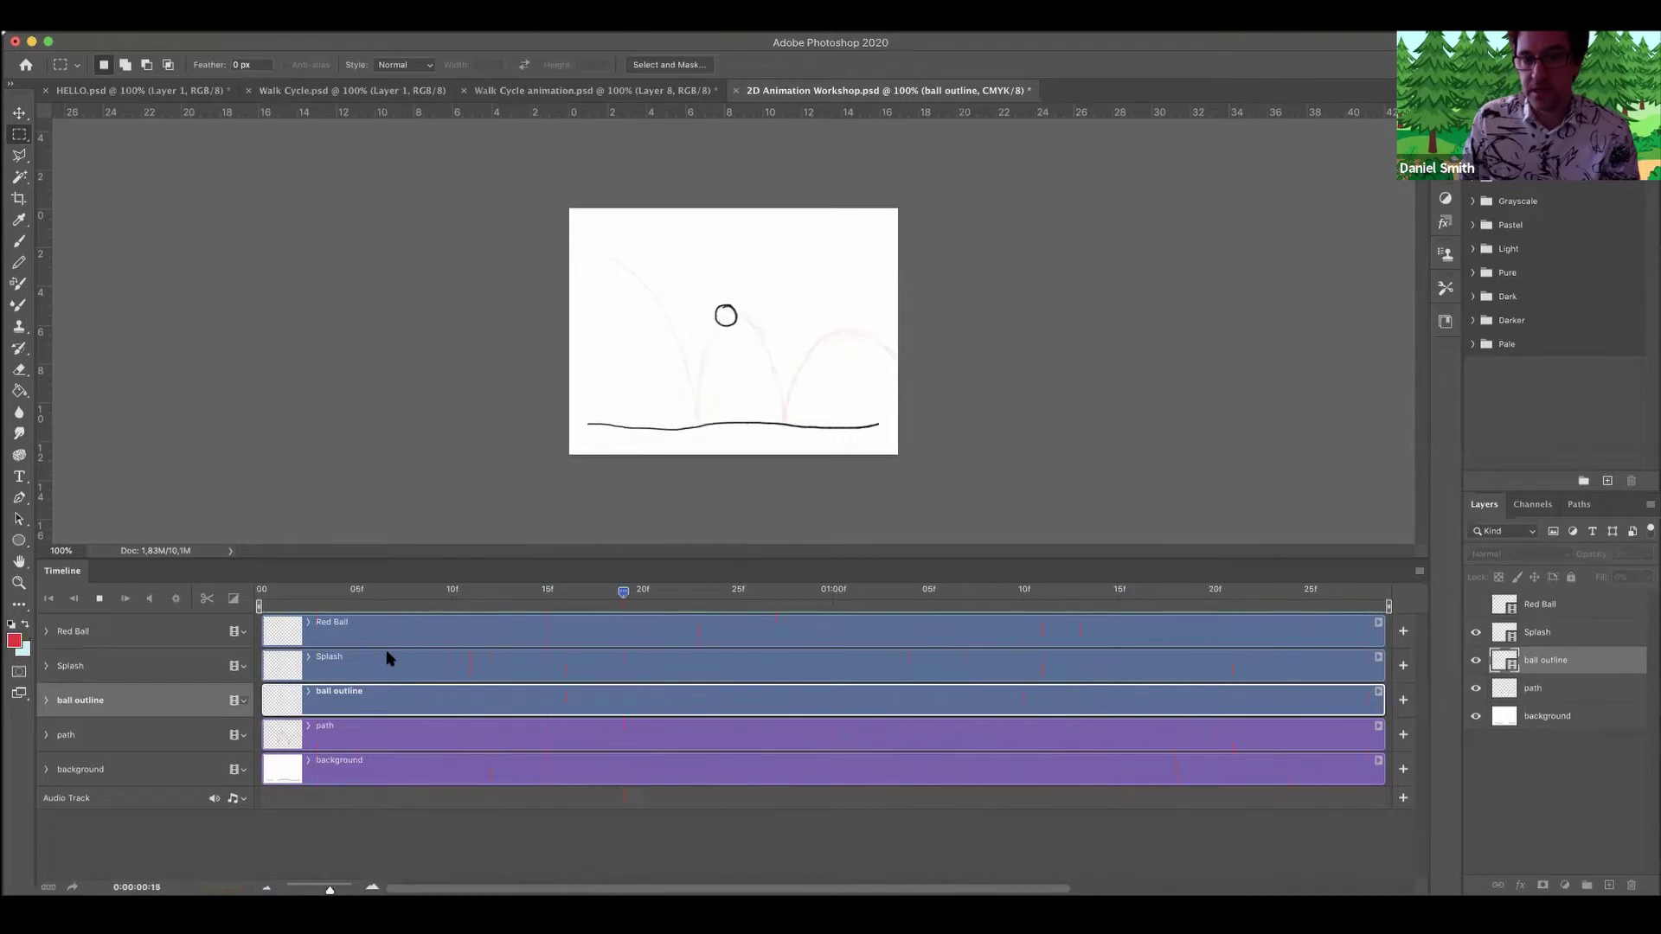
# Hide the bounce path guide and the ball outline layer, replaying the animation in between.
pyautogui.click(1476, 688)
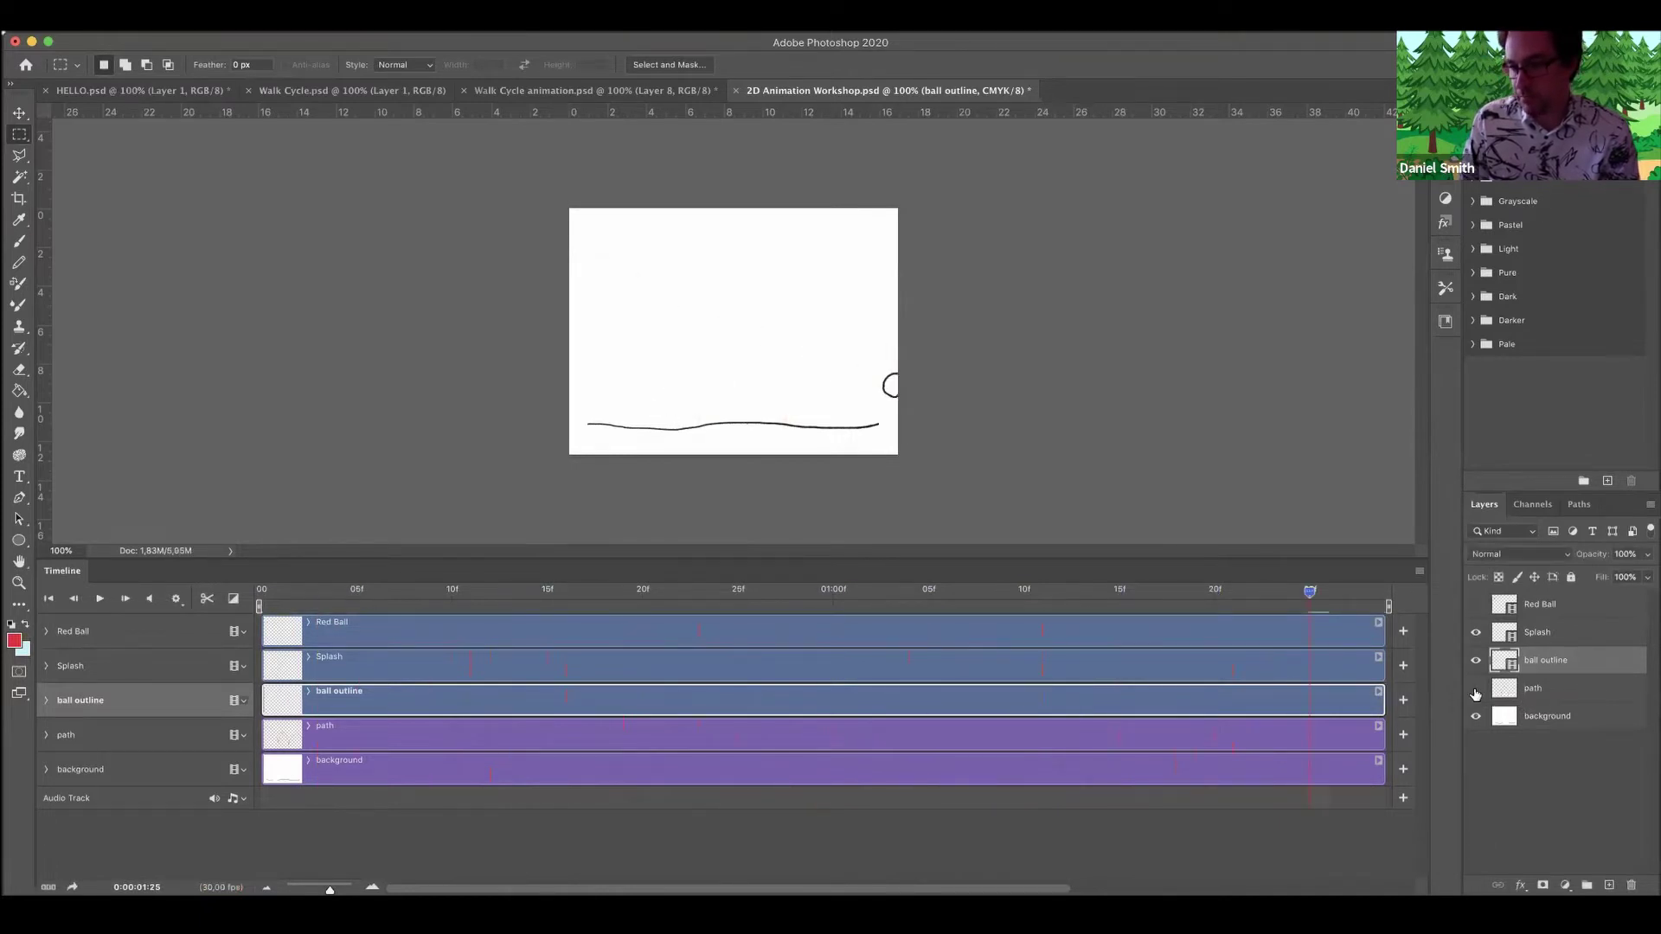
pyautogui.press('space')
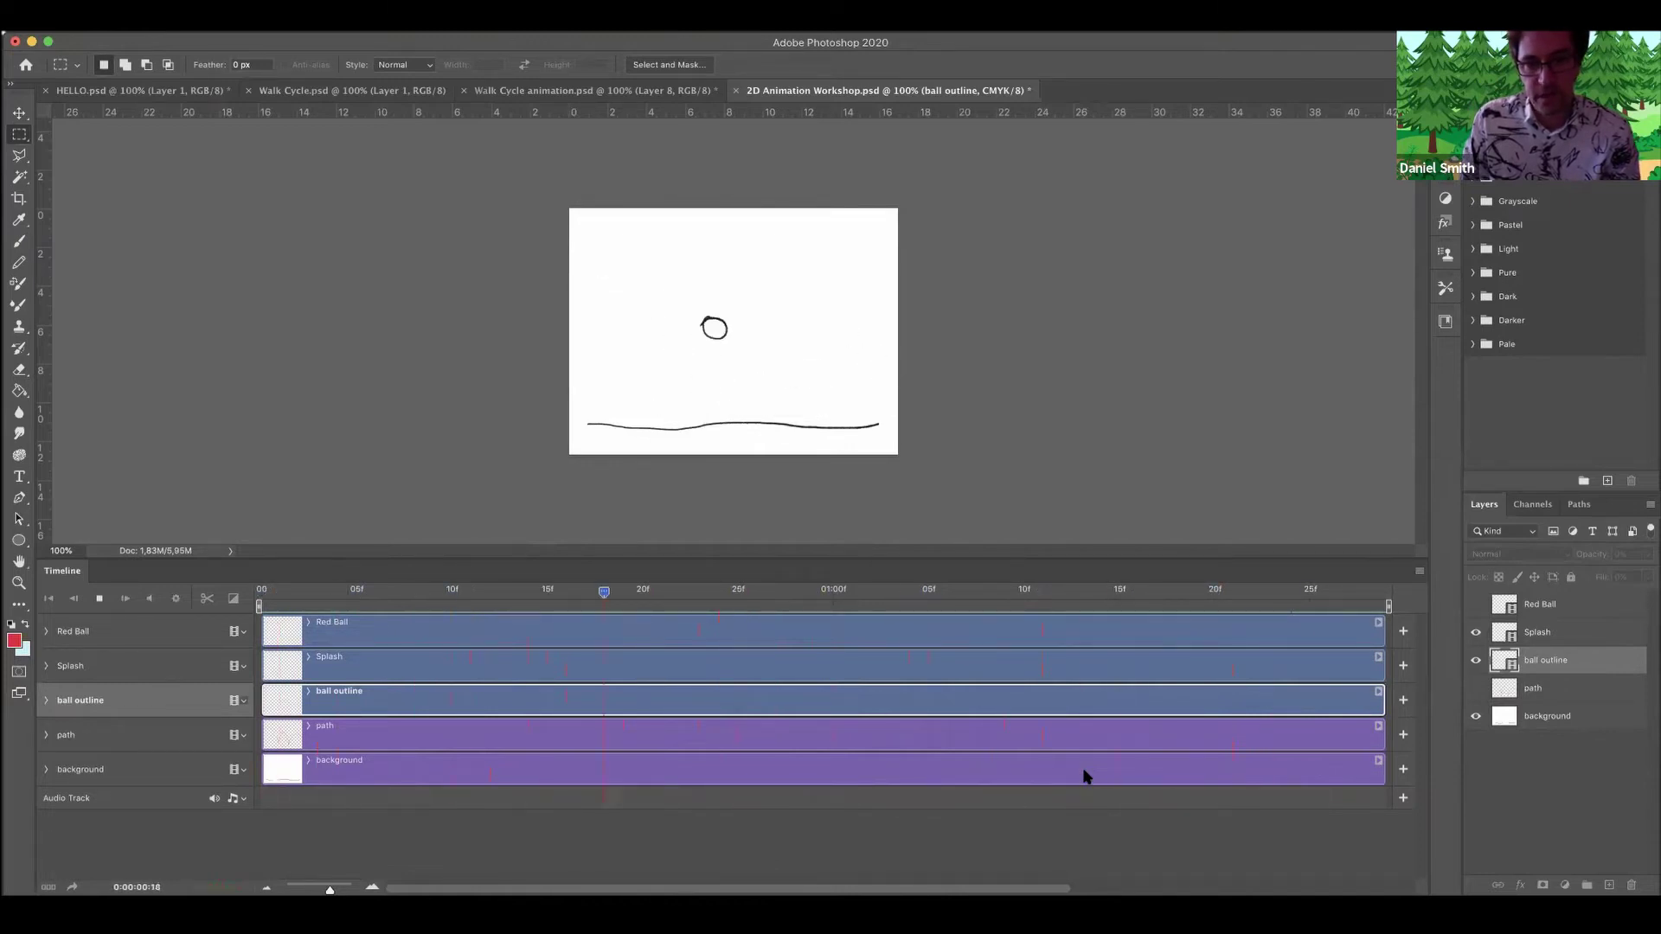
pyautogui.press('space')
pyautogui.click(1476, 660)
# Turn on the Red Ball layer with Splash visible and play the animation through once.
pyautogui.click(1476, 633)
pyautogui.click(1476, 605)
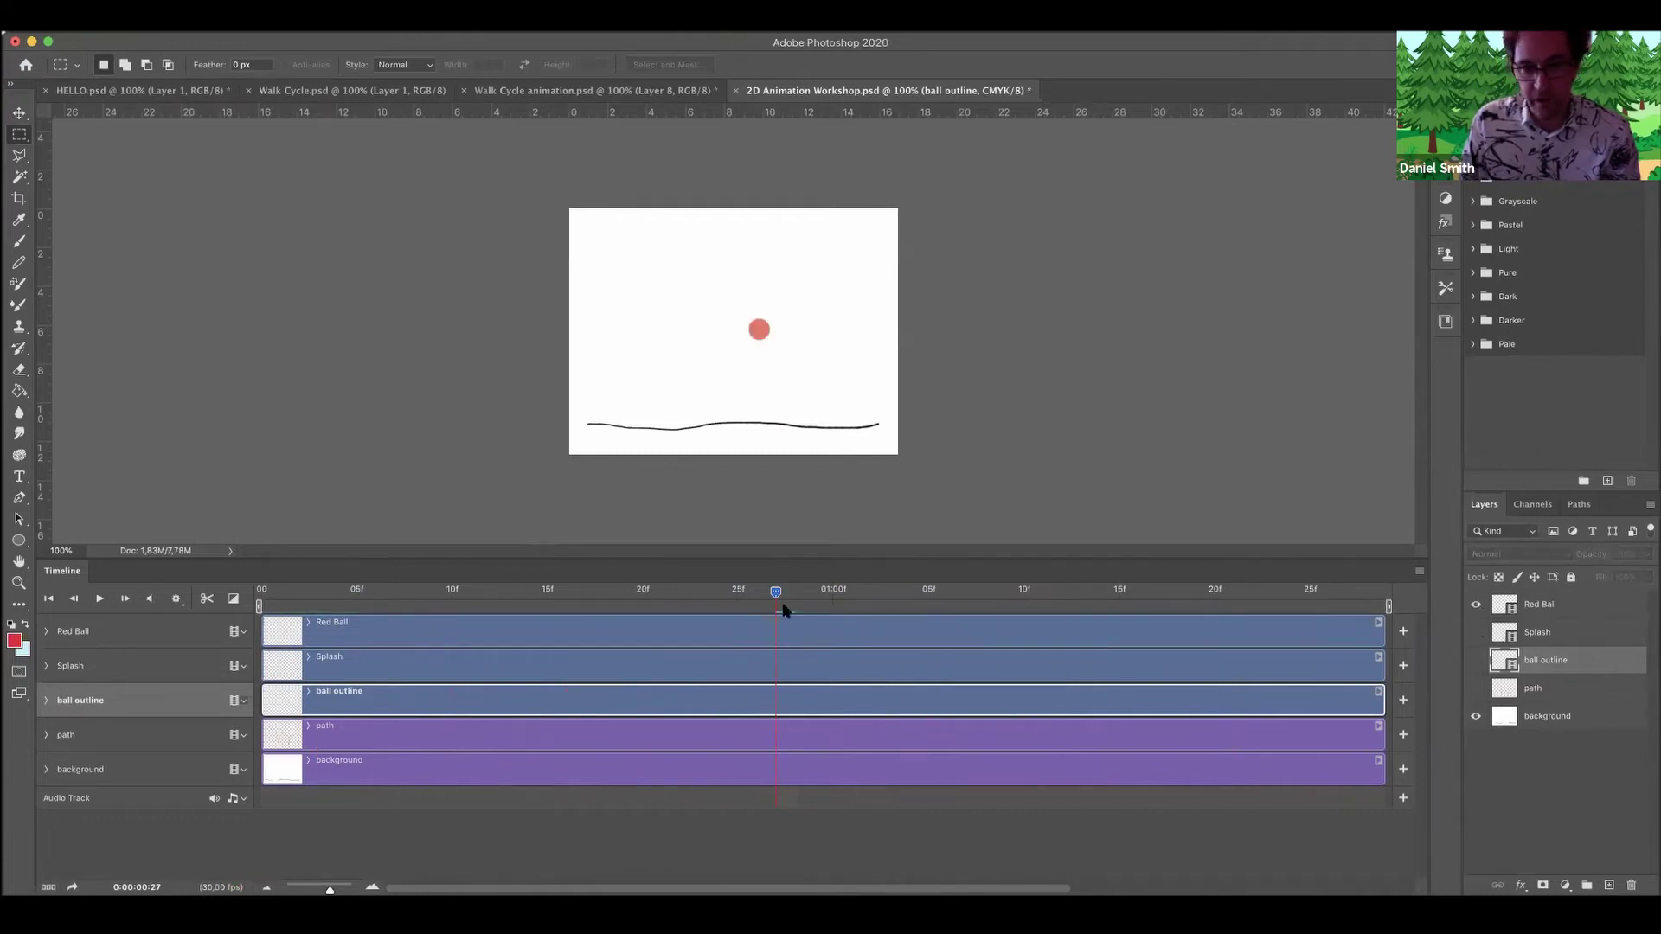
pyautogui.click(1475, 633)
pyautogui.press('space')
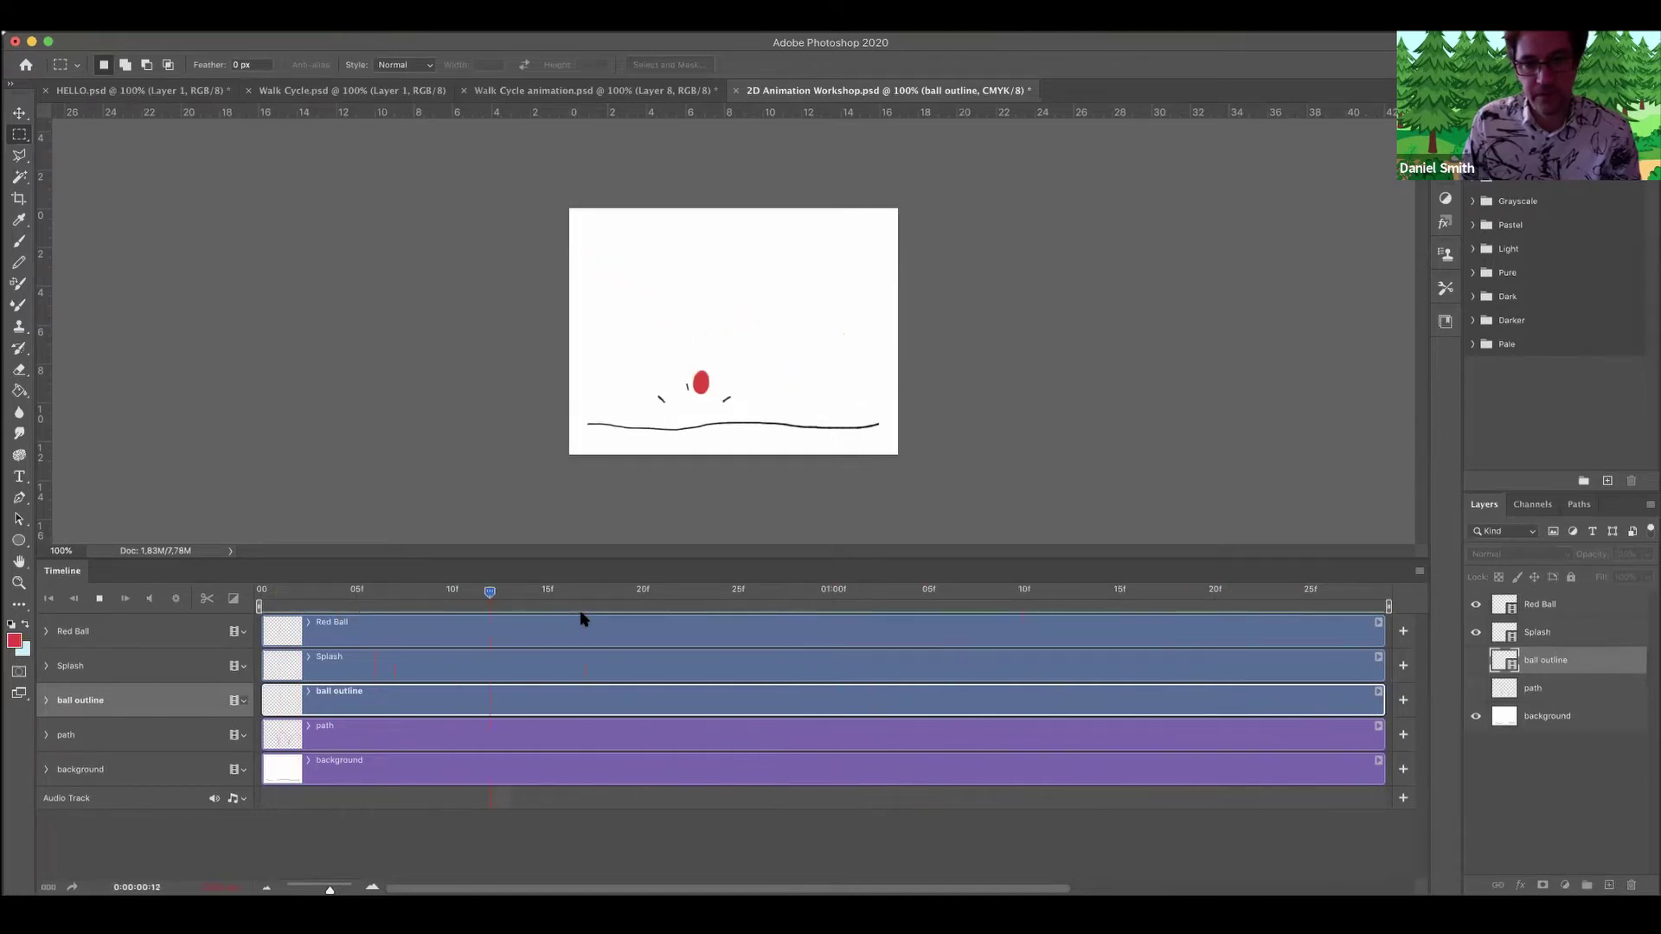
pyautogui.press('space')
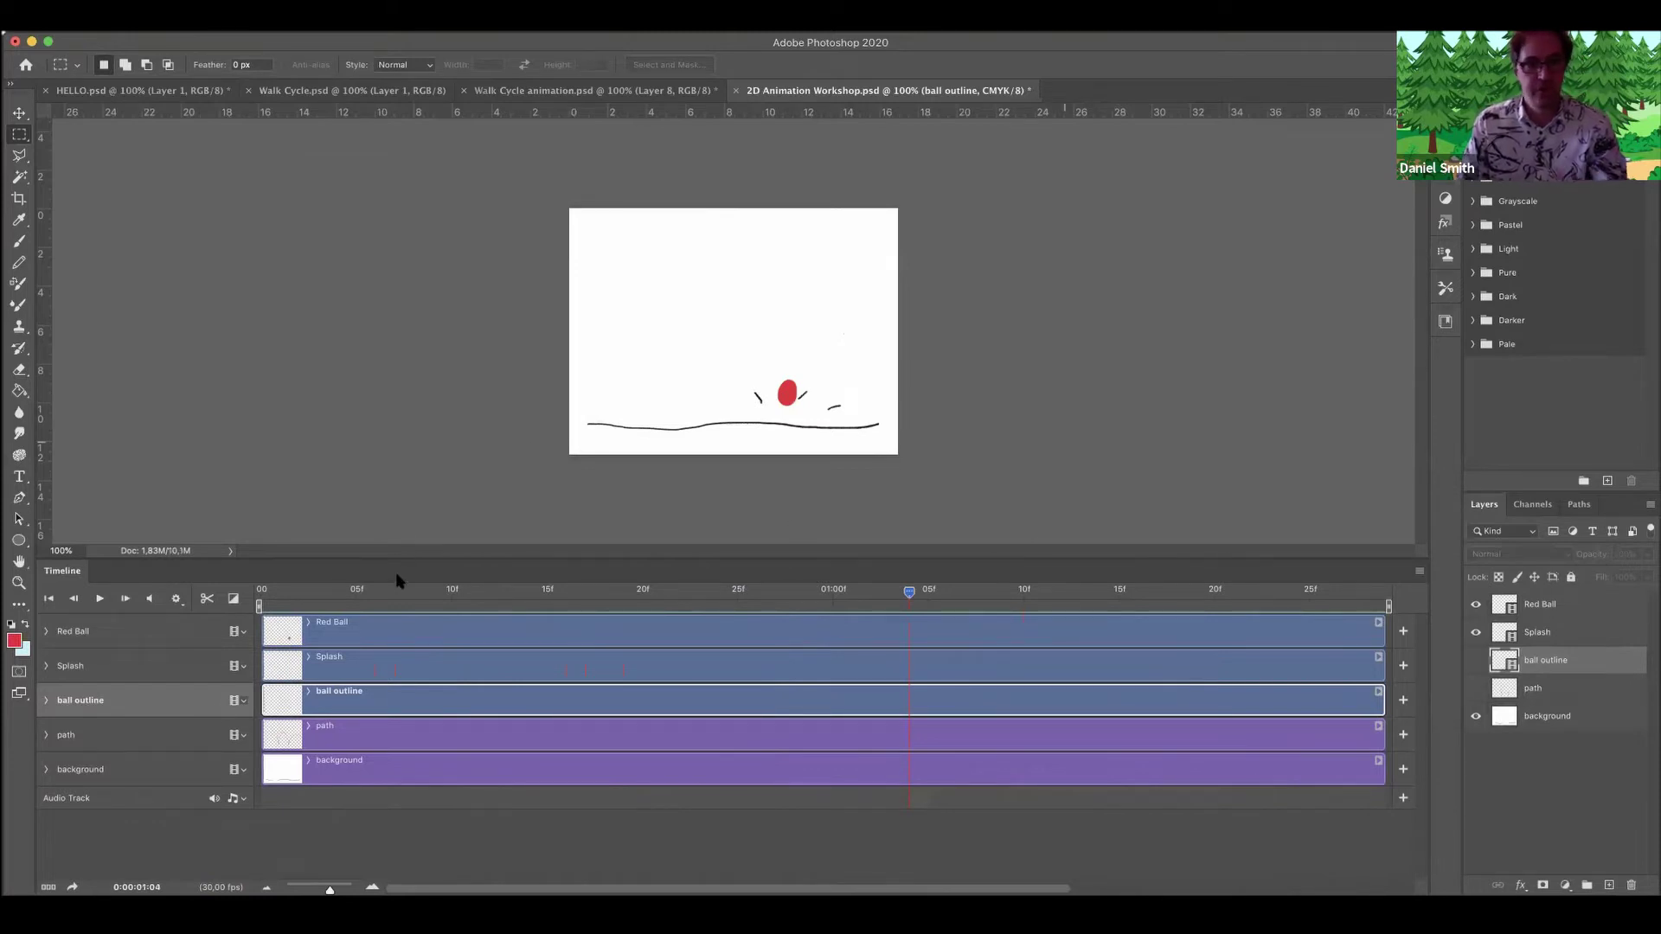
# Start a new document with Cmd+N, setting width 800 and height 600 pixels.
pyautogui.click(131, 33)
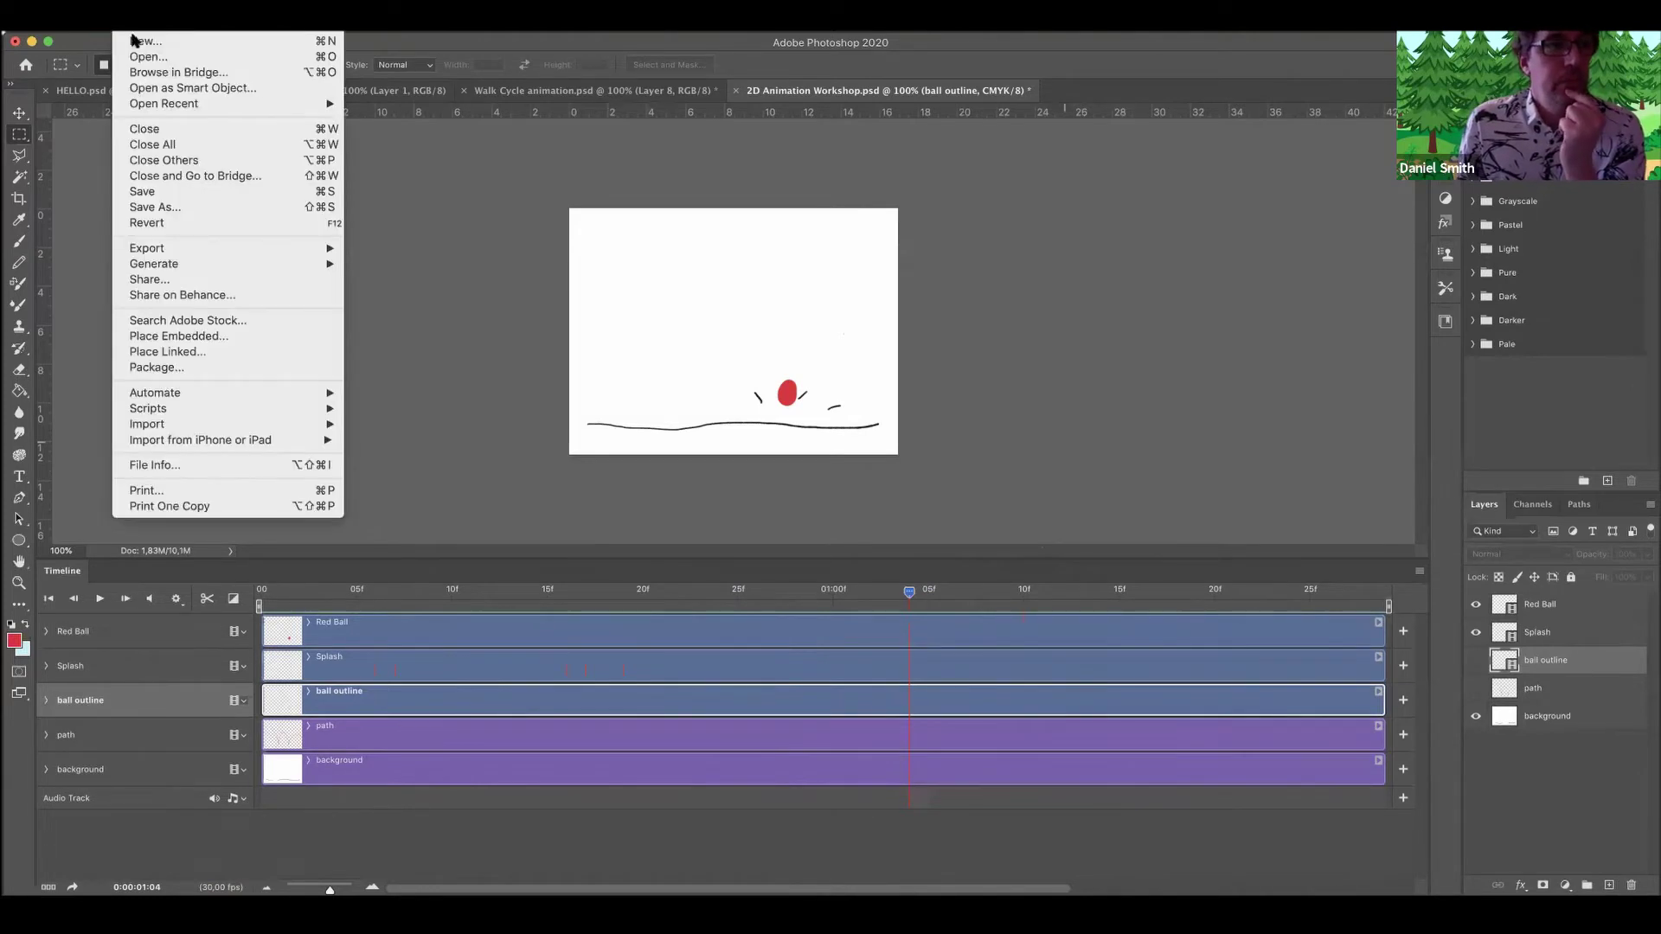
pyautogui.press('Escape')
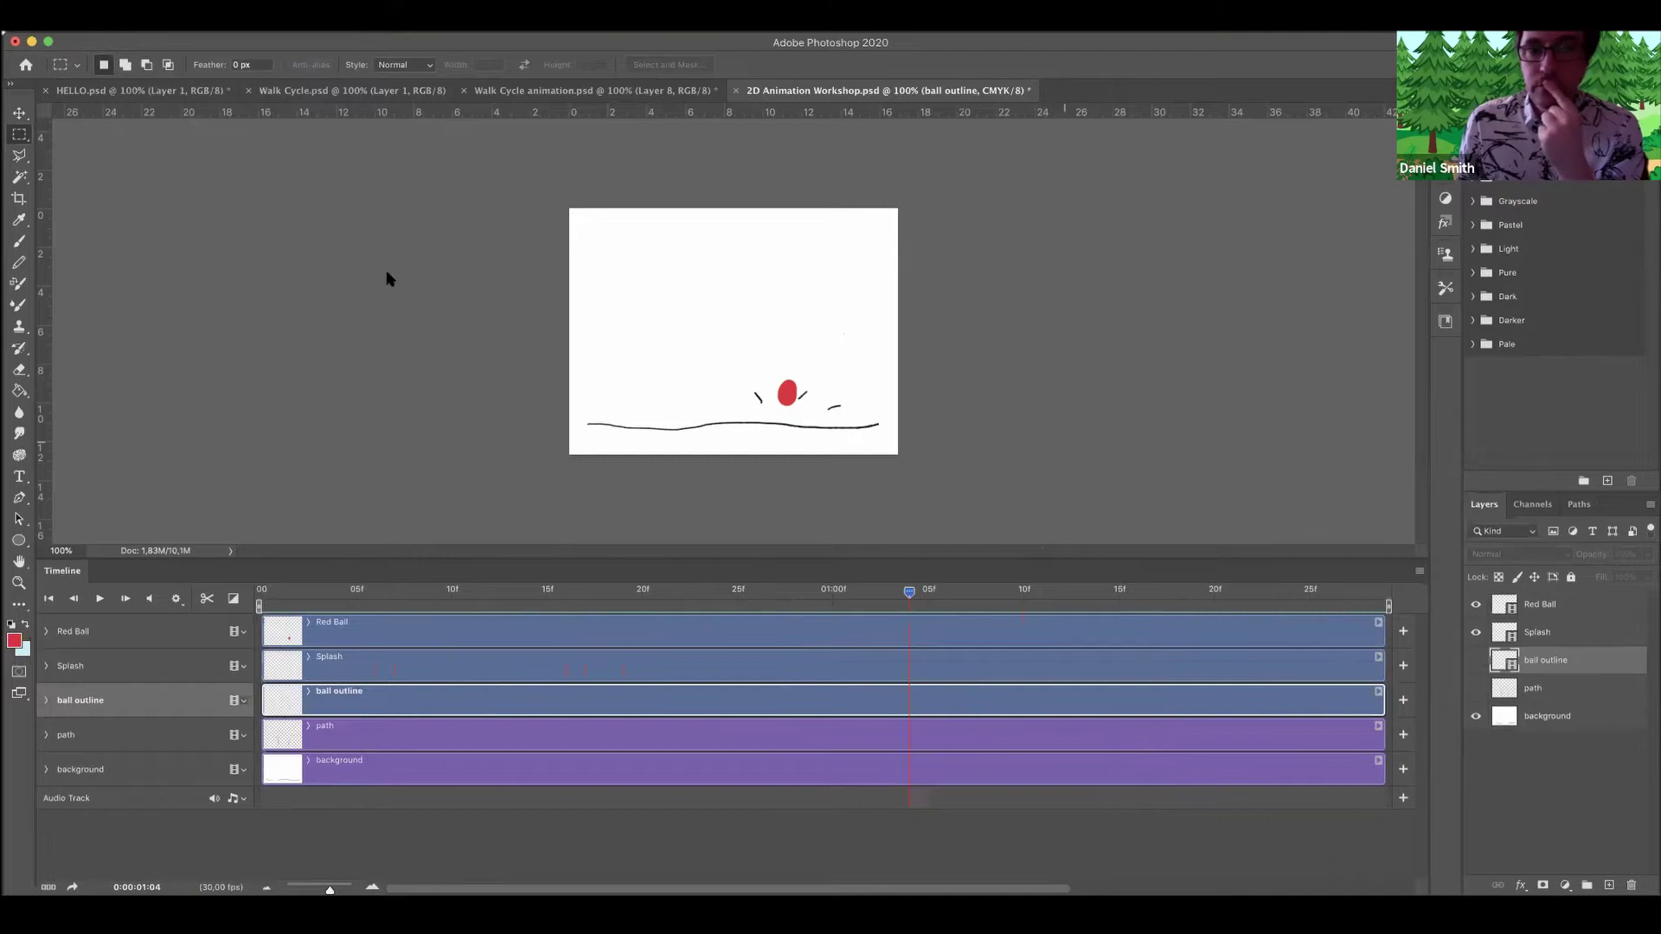
pyautogui.press('super+n')
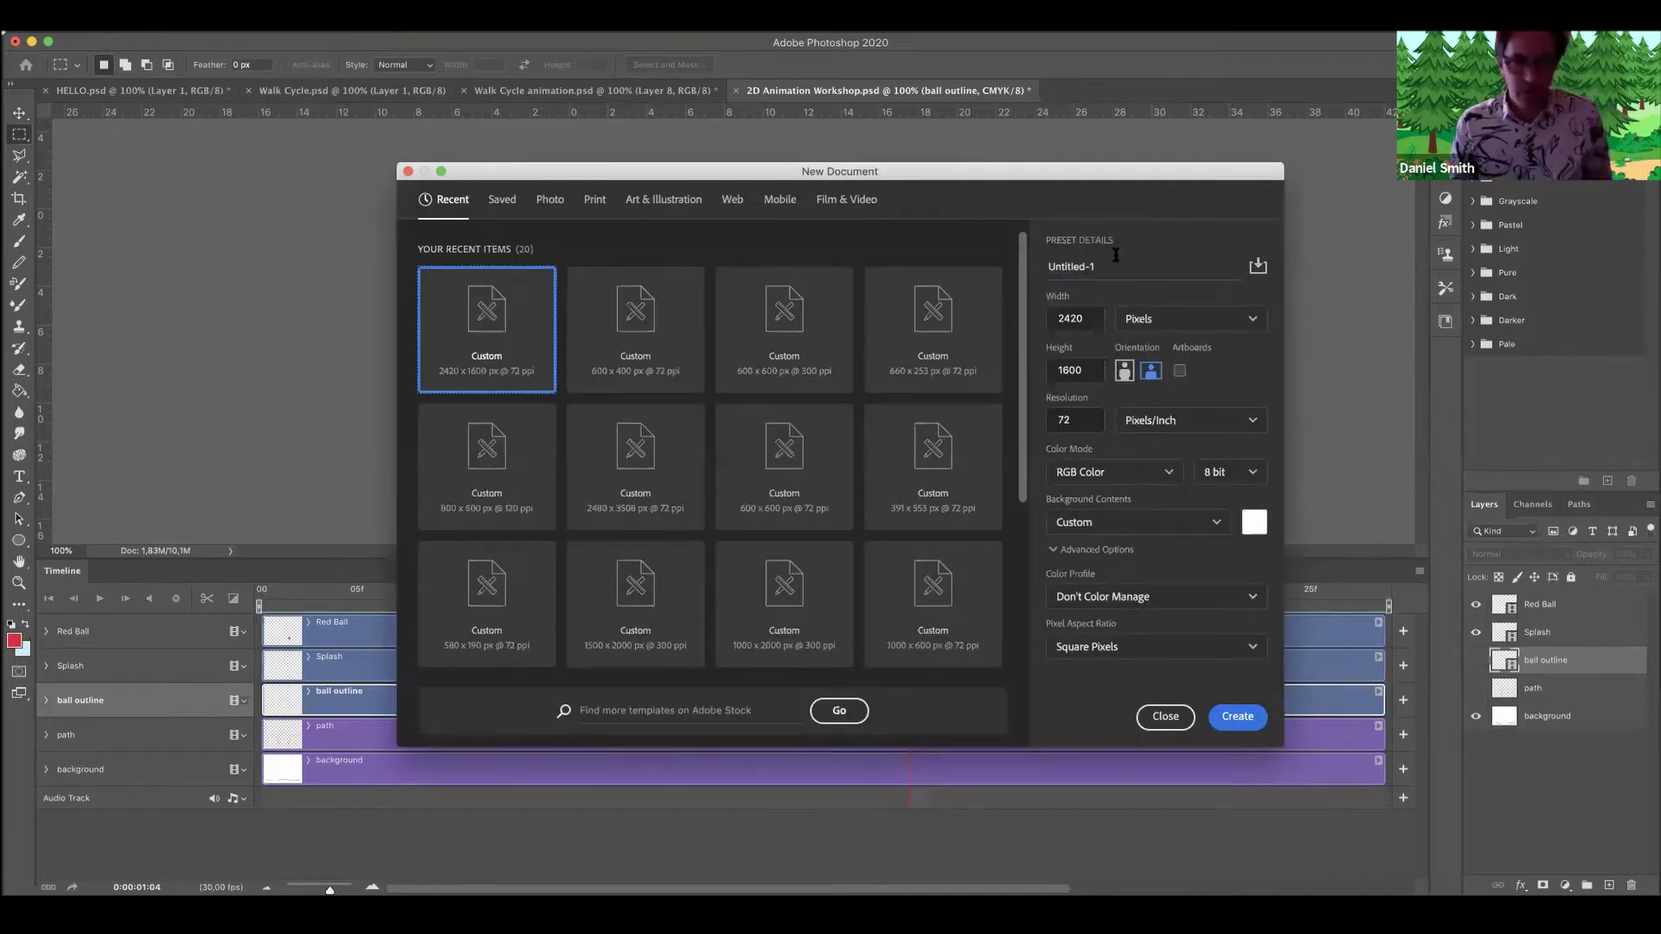
pyautogui.doubleClick(1058, 318)
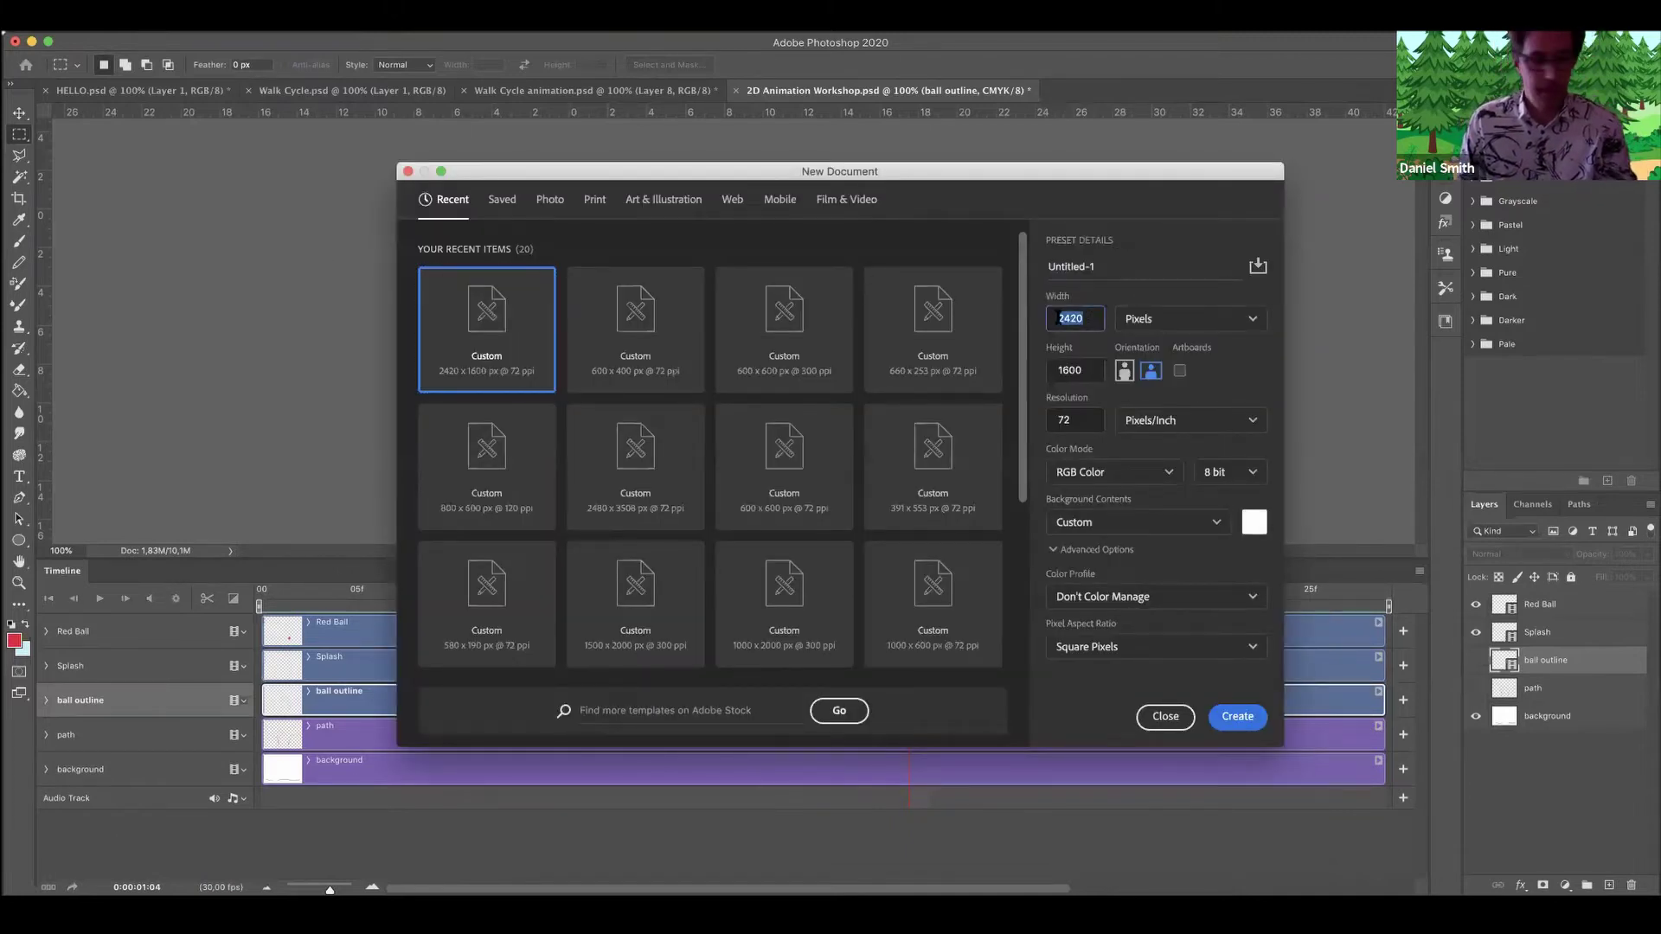
pyautogui.write('800')
pyautogui.press('Tab')
pyautogui.write('6')
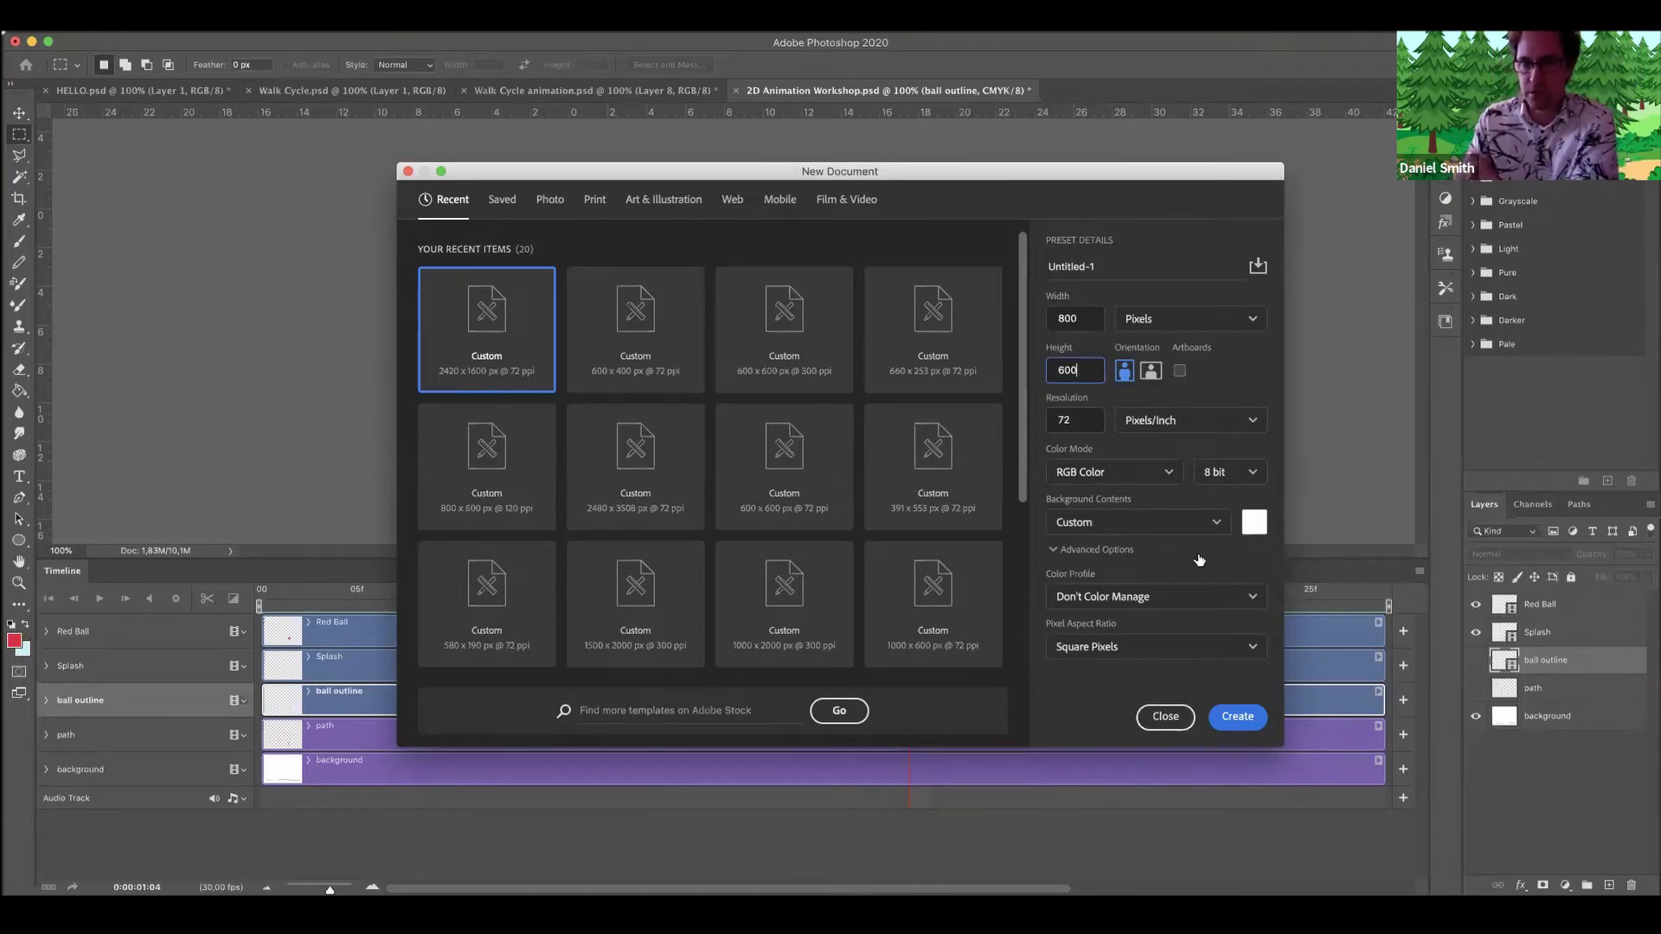
pyautogui.click(1237, 717)
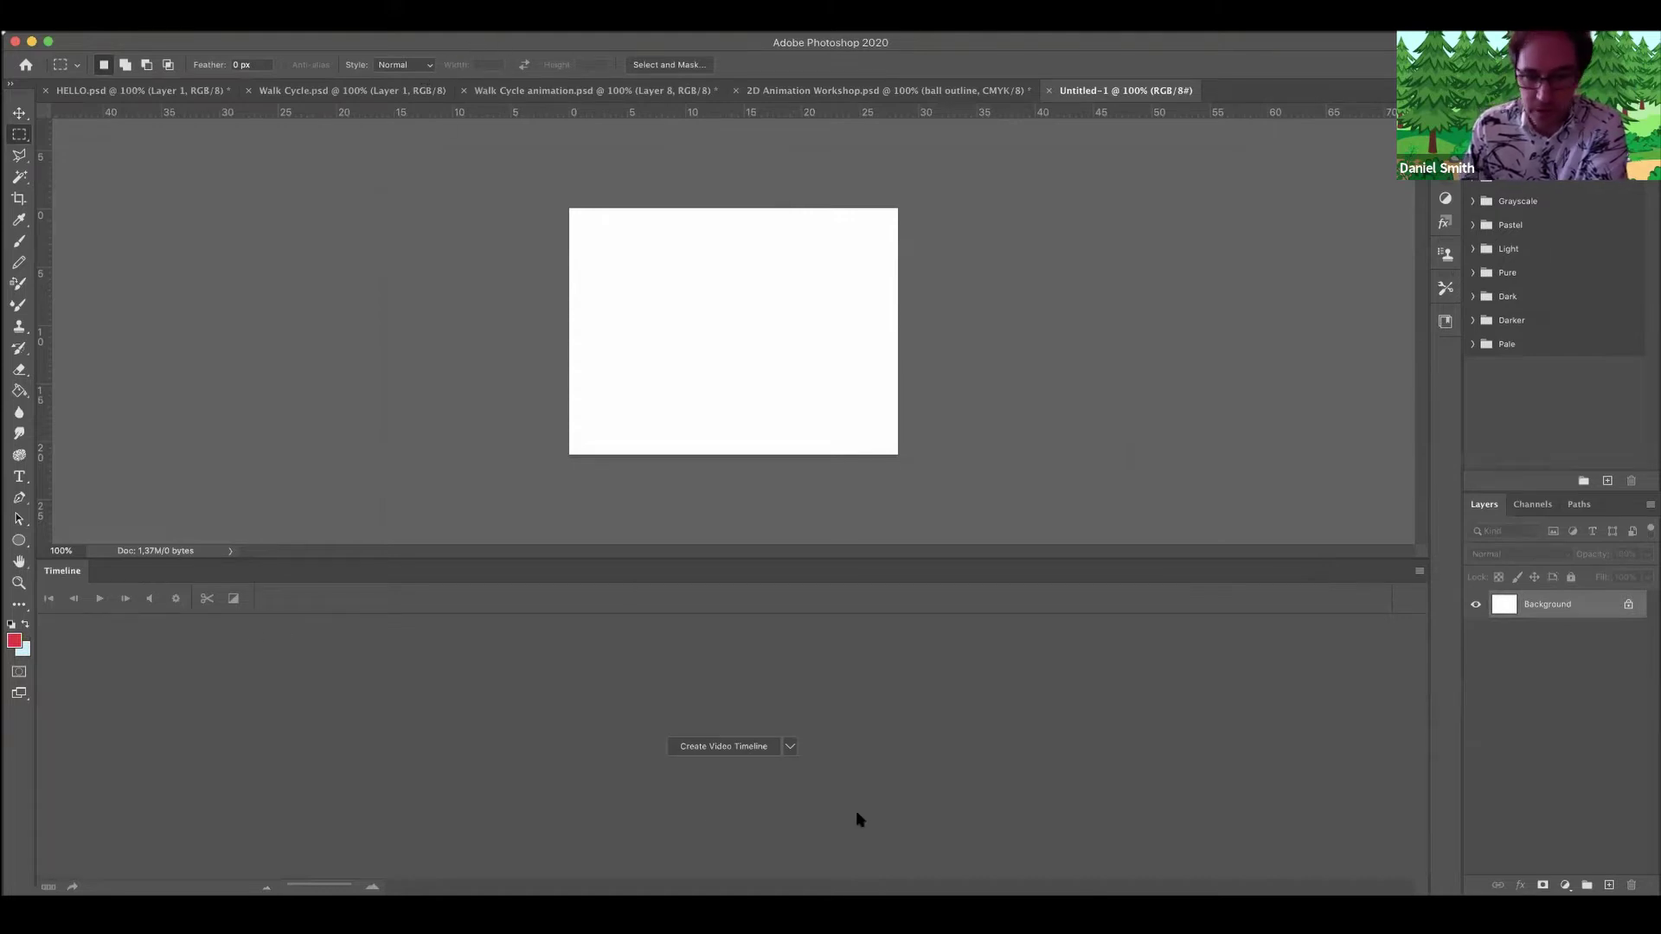
# Toggle the Timeline panel off and back on from the Window menu.
pyautogui.click(510, 38)
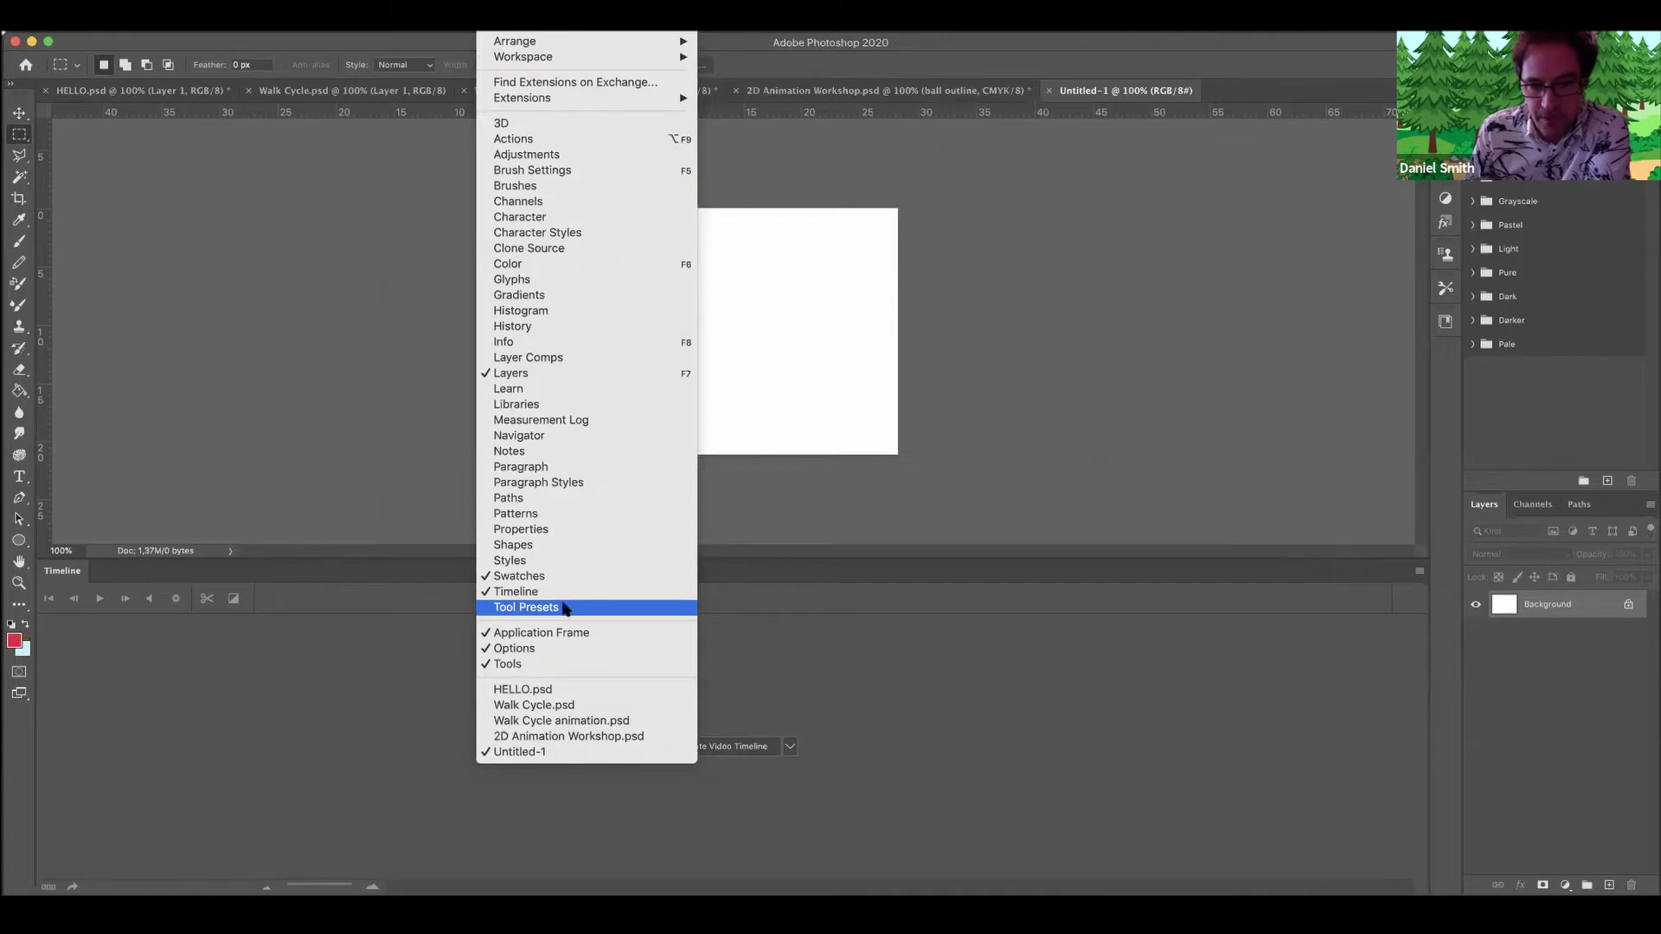
pyautogui.click(523, 598)
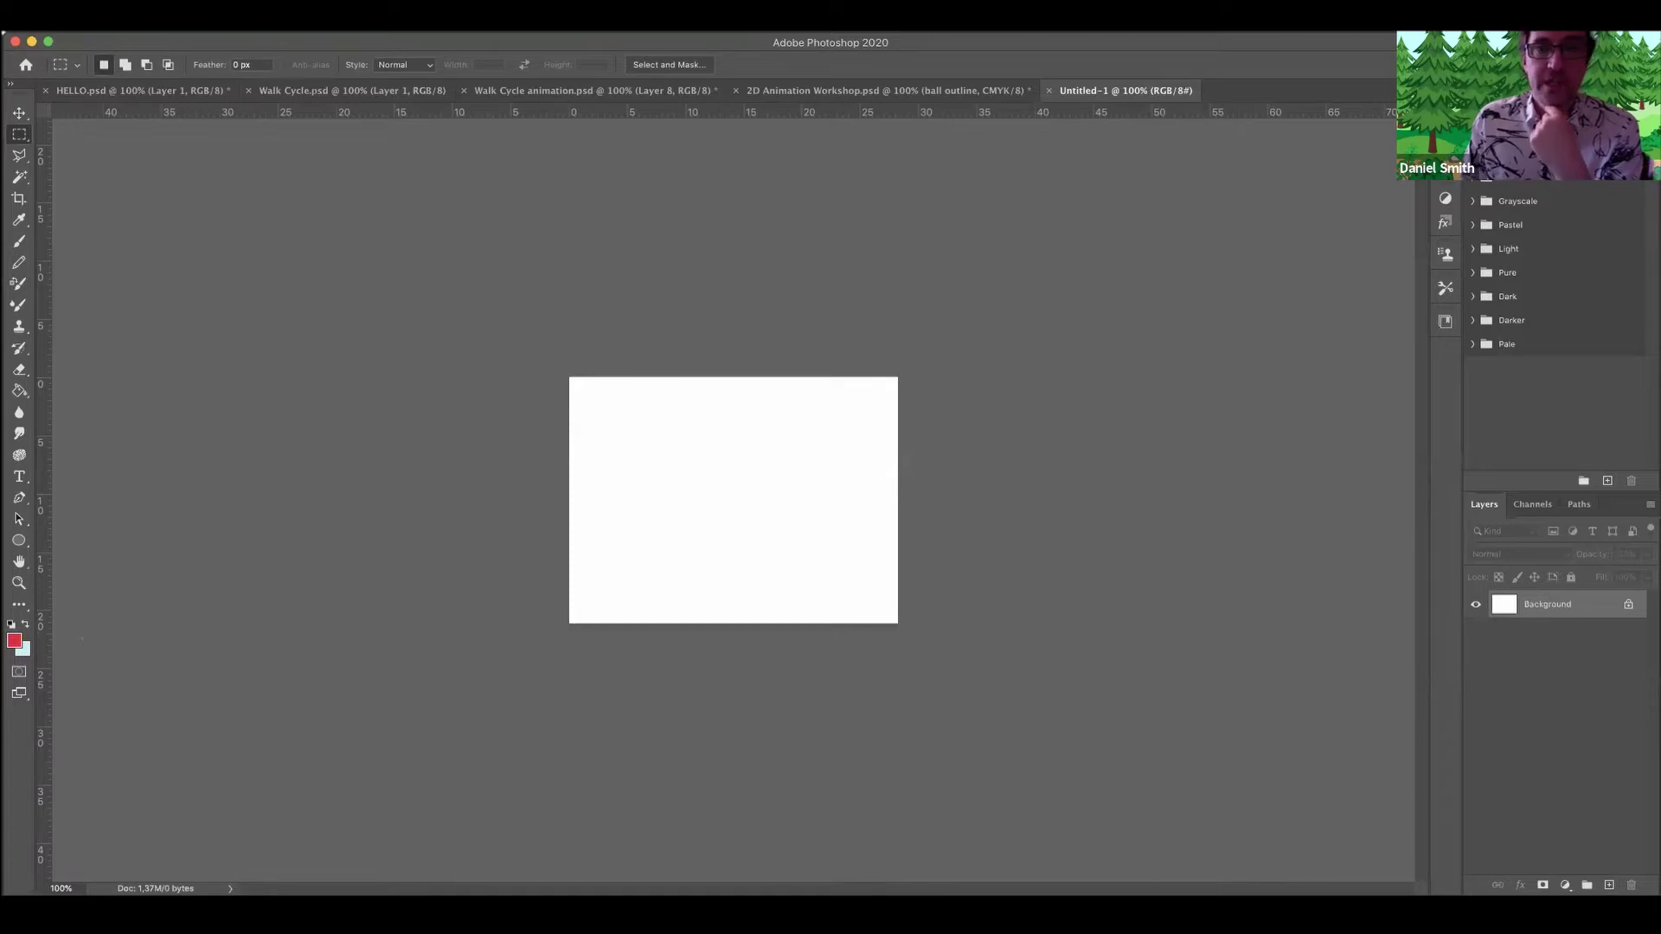
pyautogui.click(500, 18)
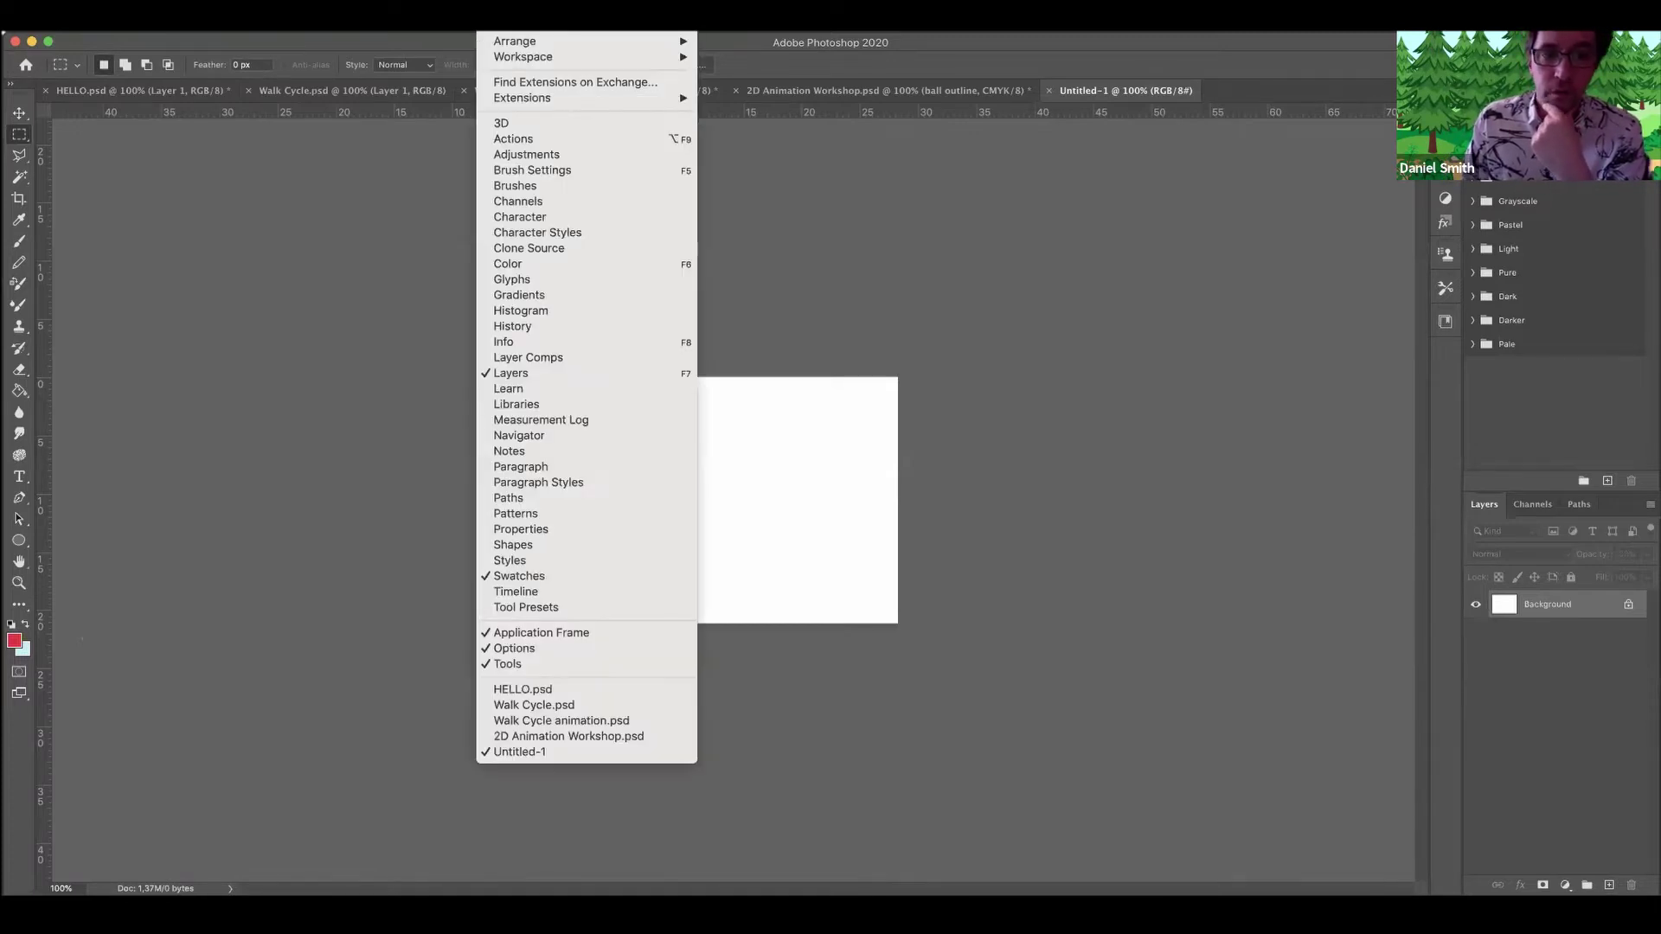
pyautogui.click(531, 593)
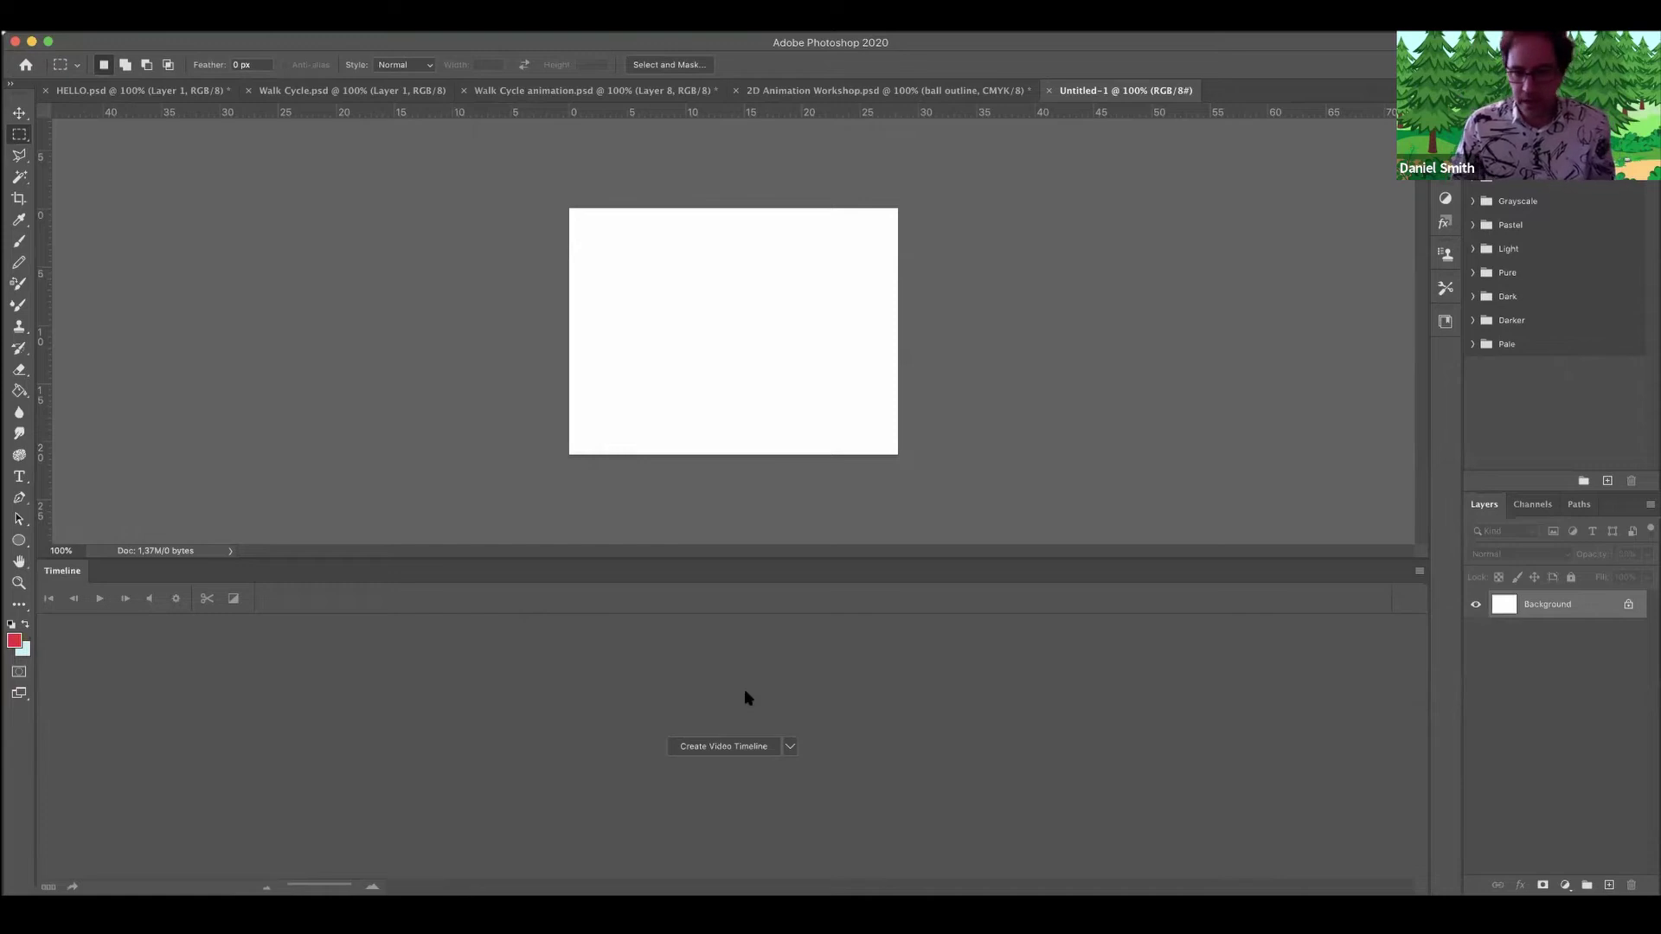
# Create a video timeline, rename Layer 0 to 'Background', and switch to the Brush tool.
pyautogui.click(737, 749)
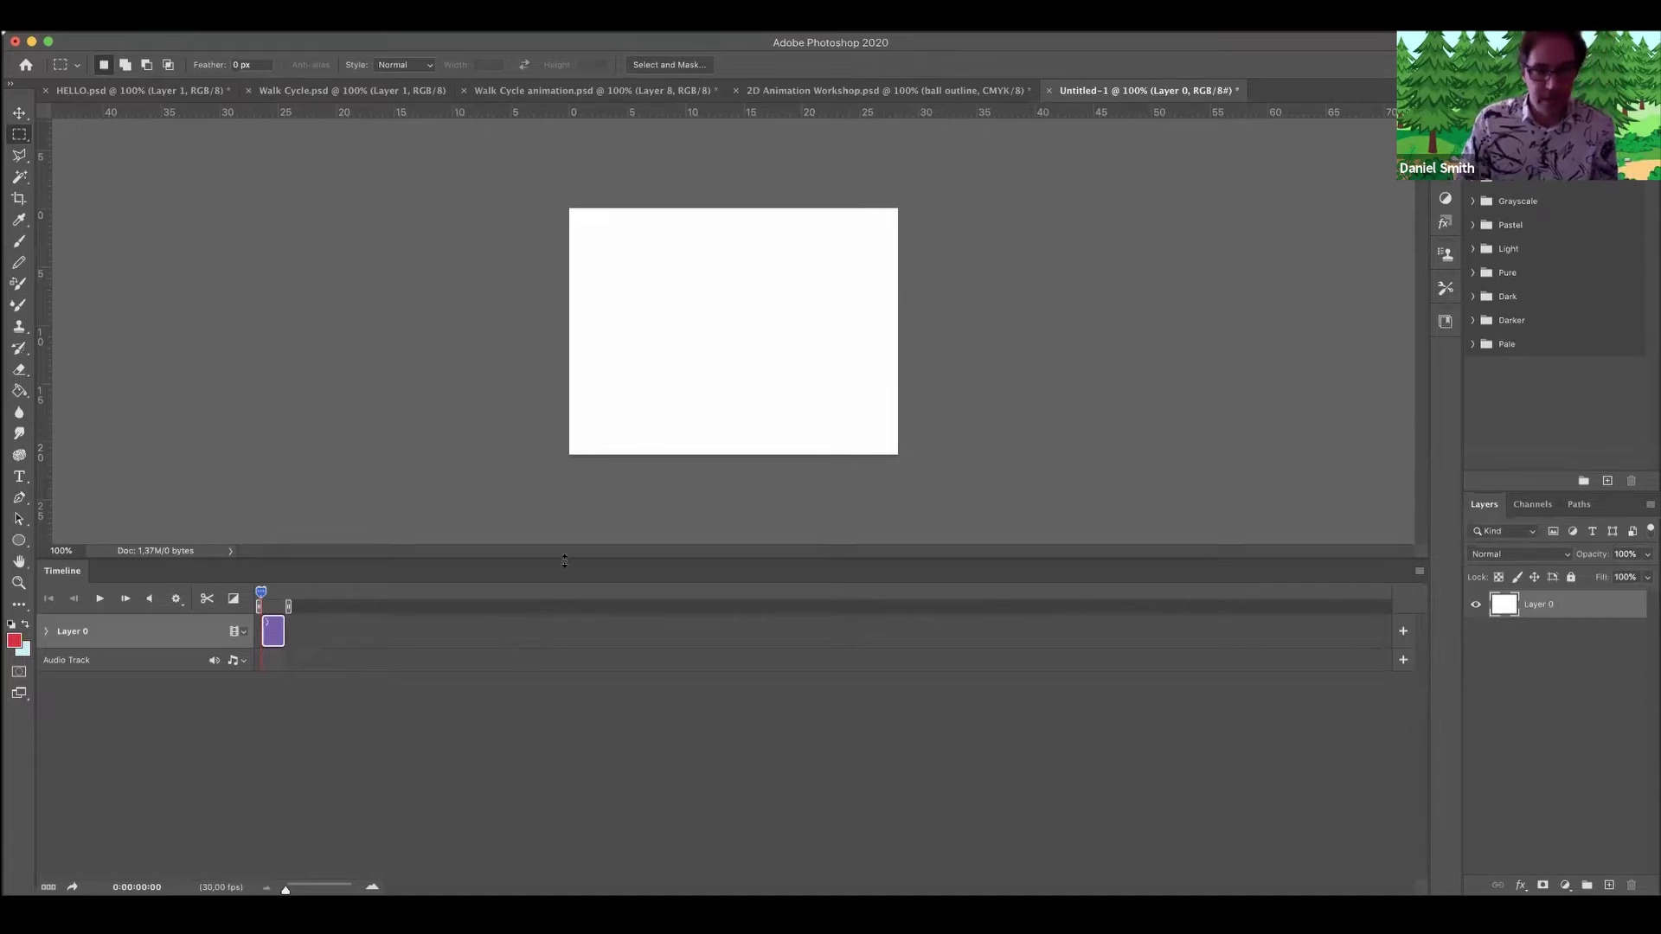
pyautogui.moveTo(564, 602); pyautogui.dragTo(363, 731)
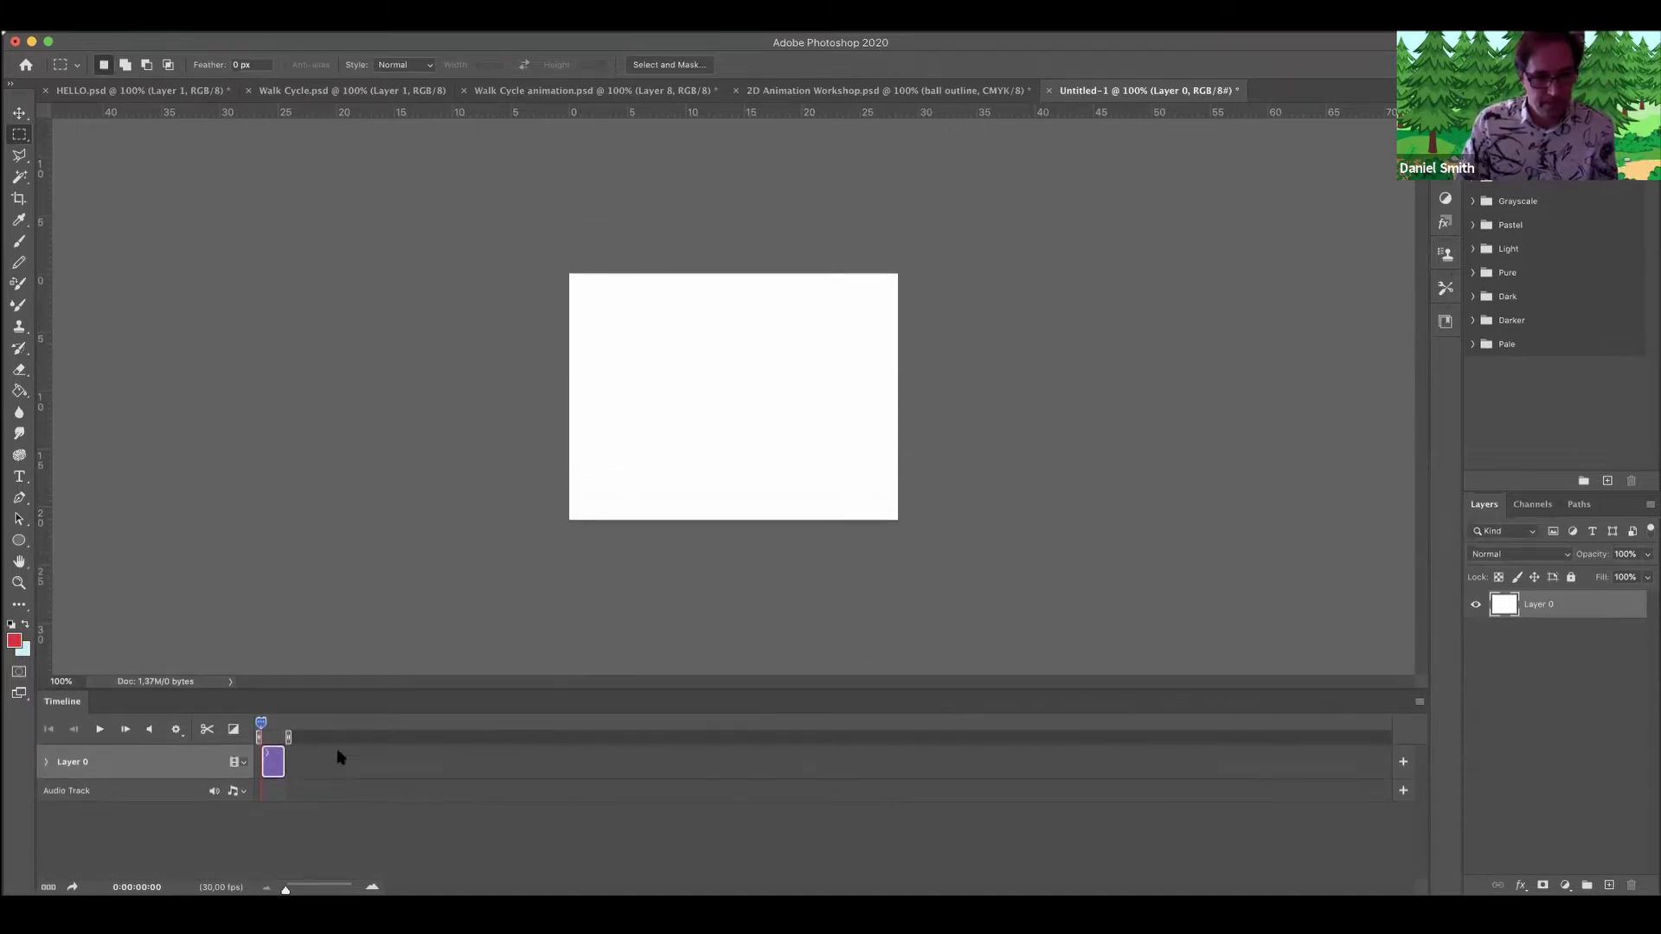
pyautogui.doubleClick(1538, 606)
pyautogui.write('Backgrouns')
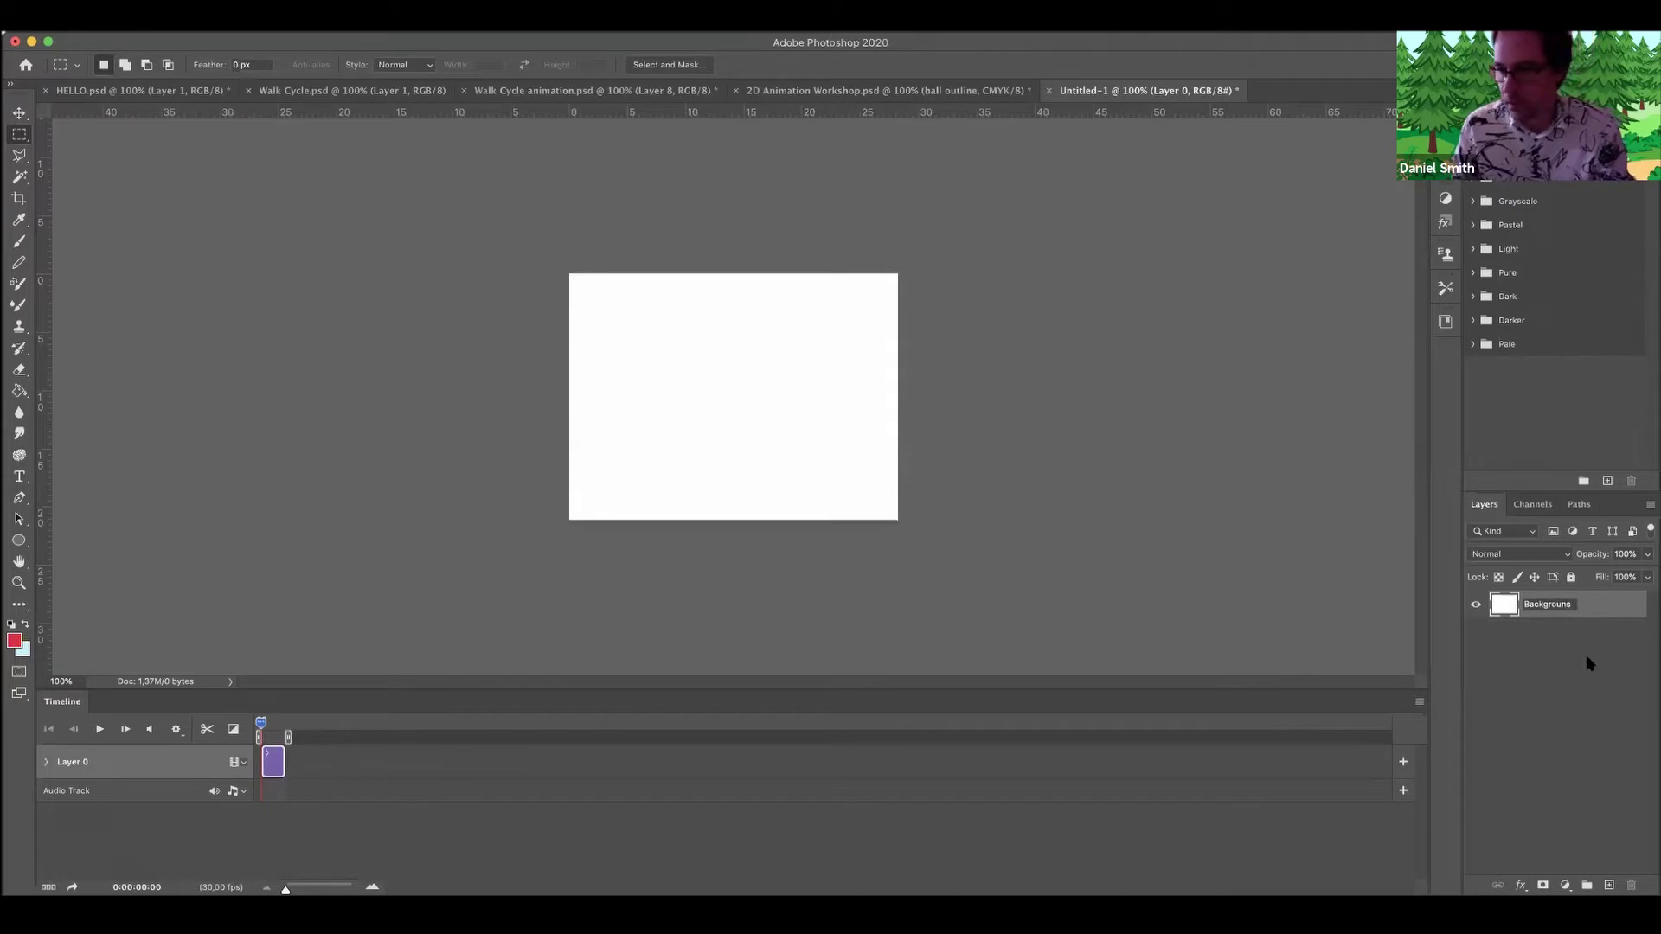
pyautogui.press('Return')
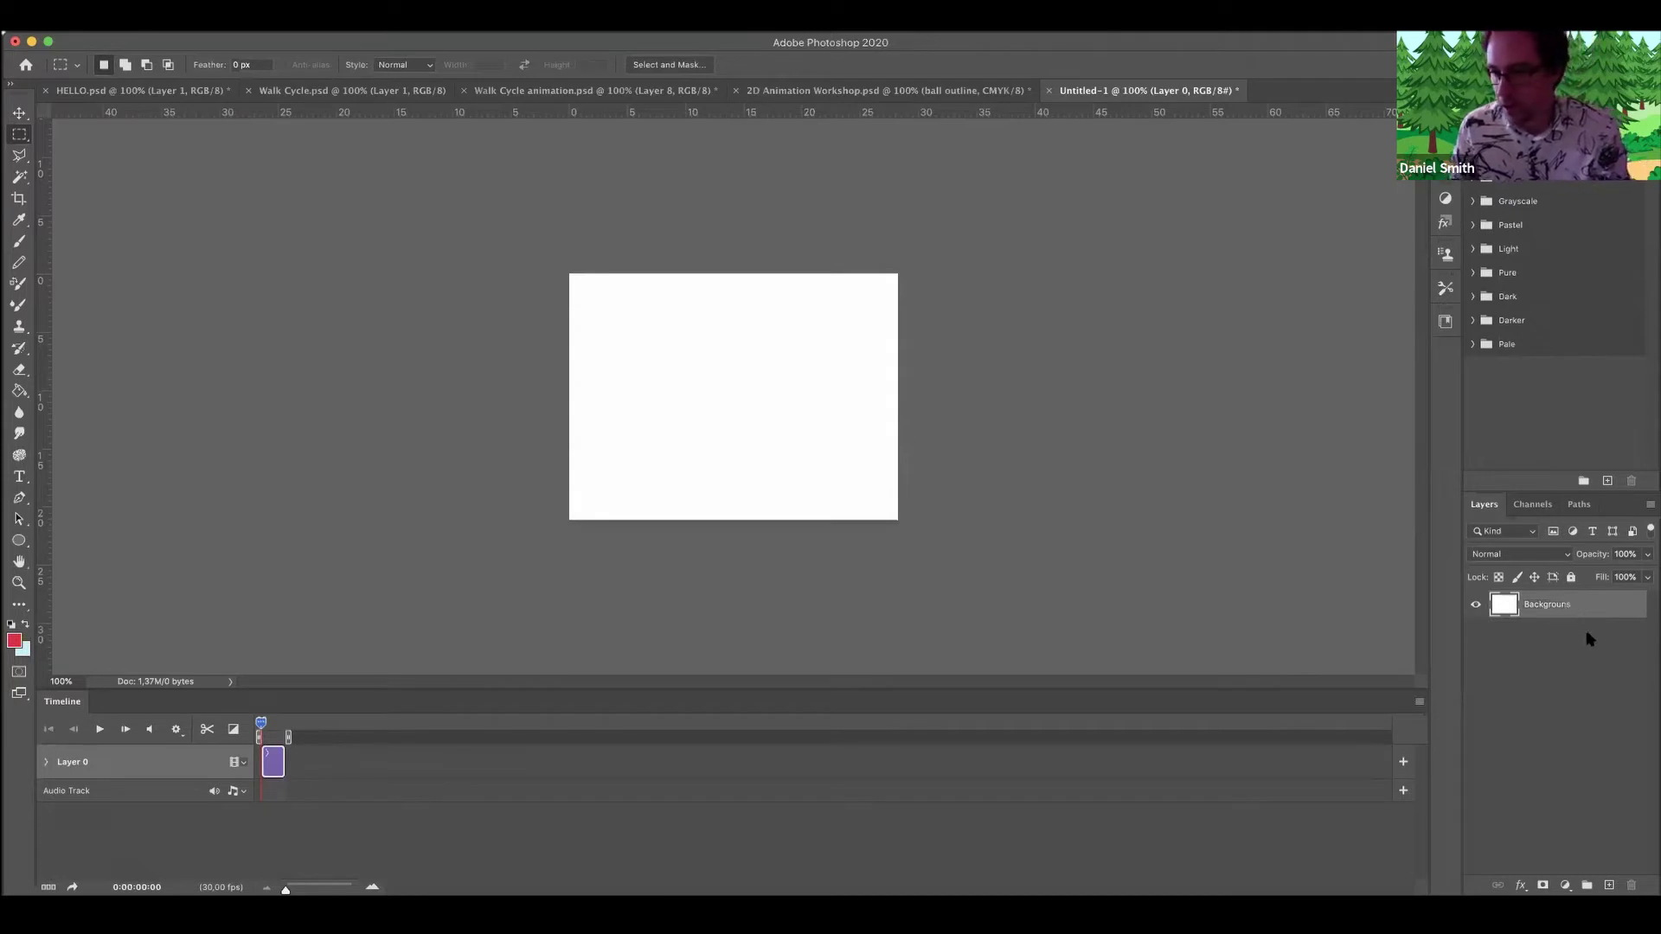
pyautogui.doubleClick(1554, 606)
pyautogui.click(1572, 606)
pyautogui.press('BackSpace')
pyautogui.write('nd')
pyautogui.press('Return')
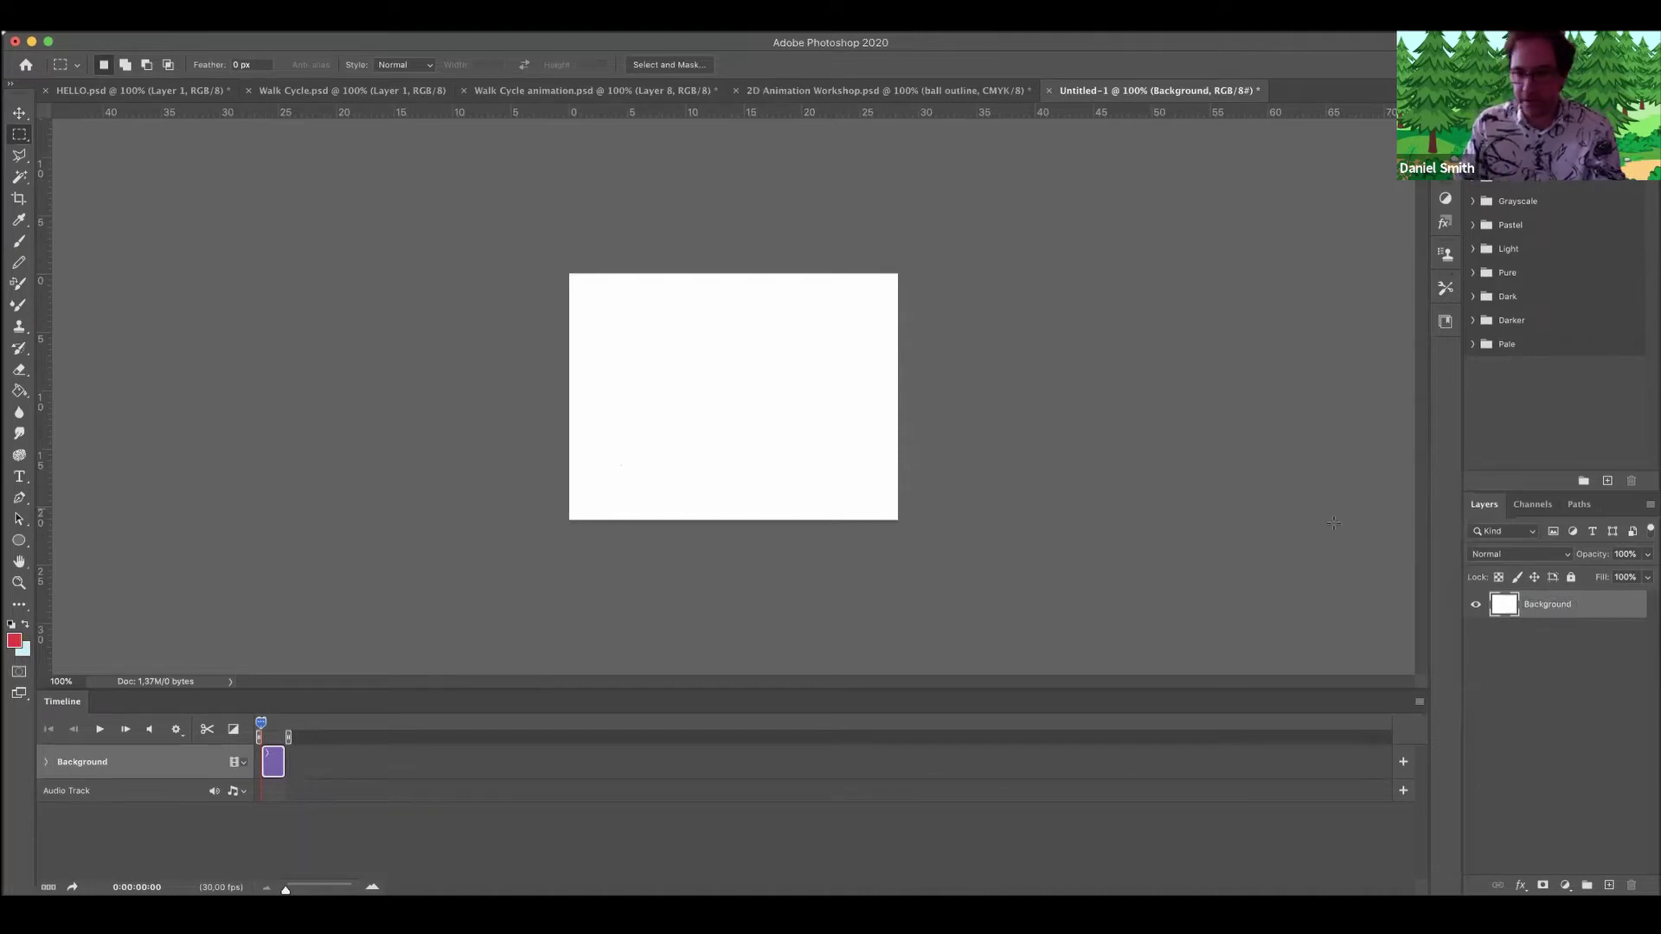
pyautogui.click(19, 242)
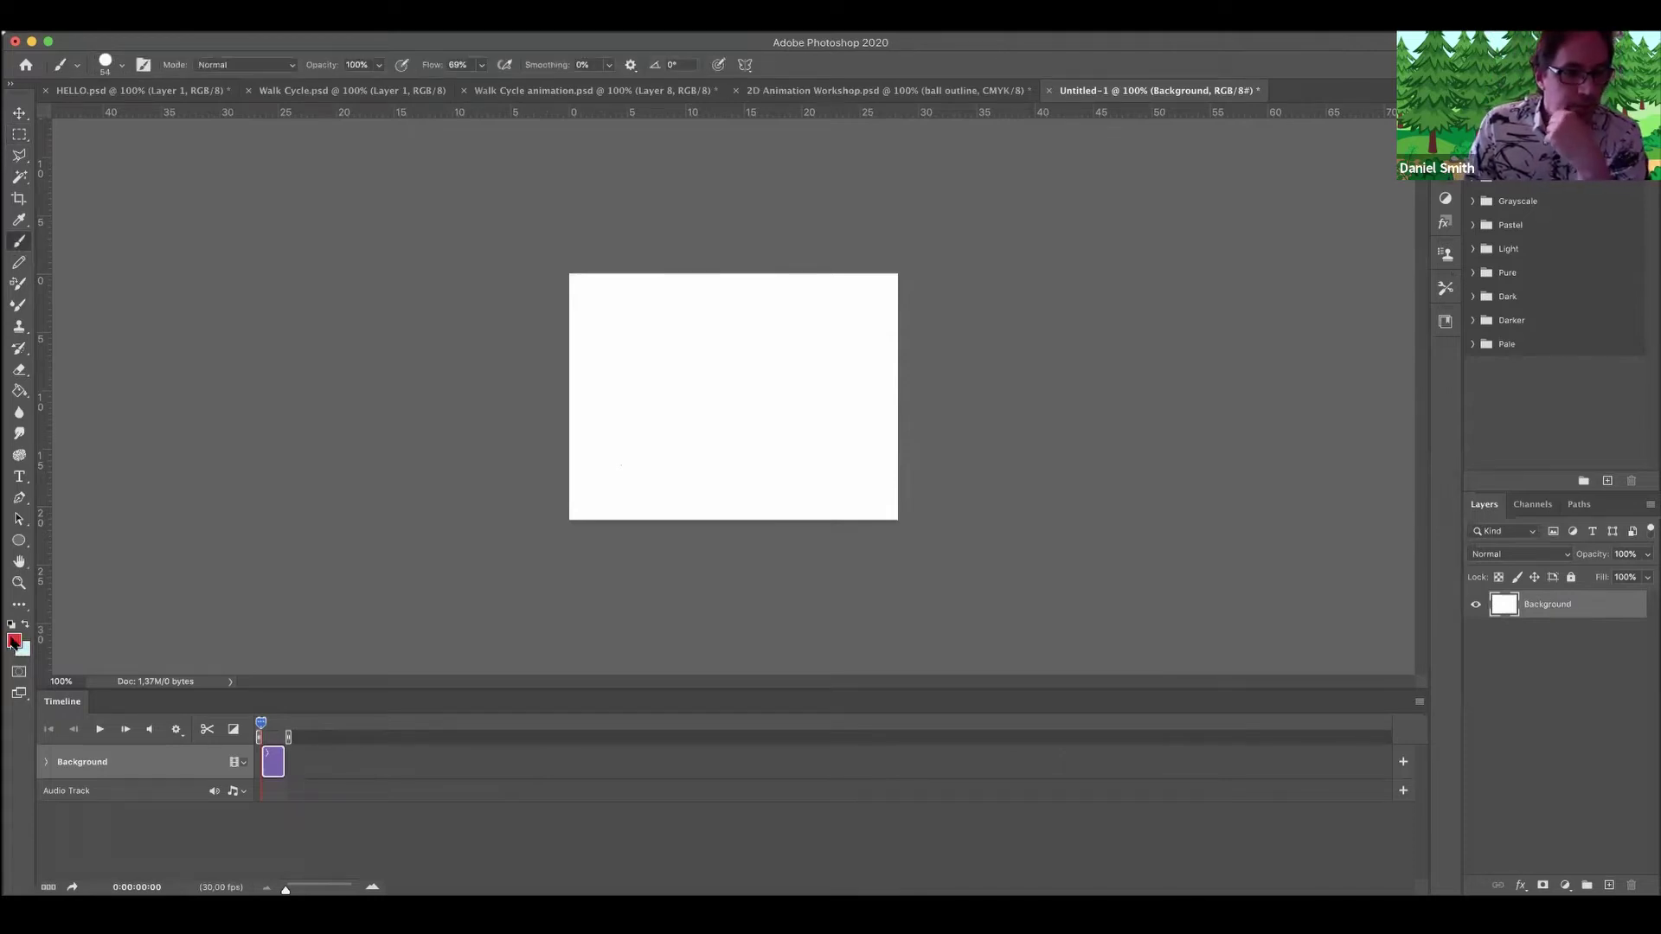
pyautogui.click(15, 641)
# In black, paint a thin horizontal ground line near the canvas bottom, undoing a too-thick first stroke.
pyautogui.click(906, 385)
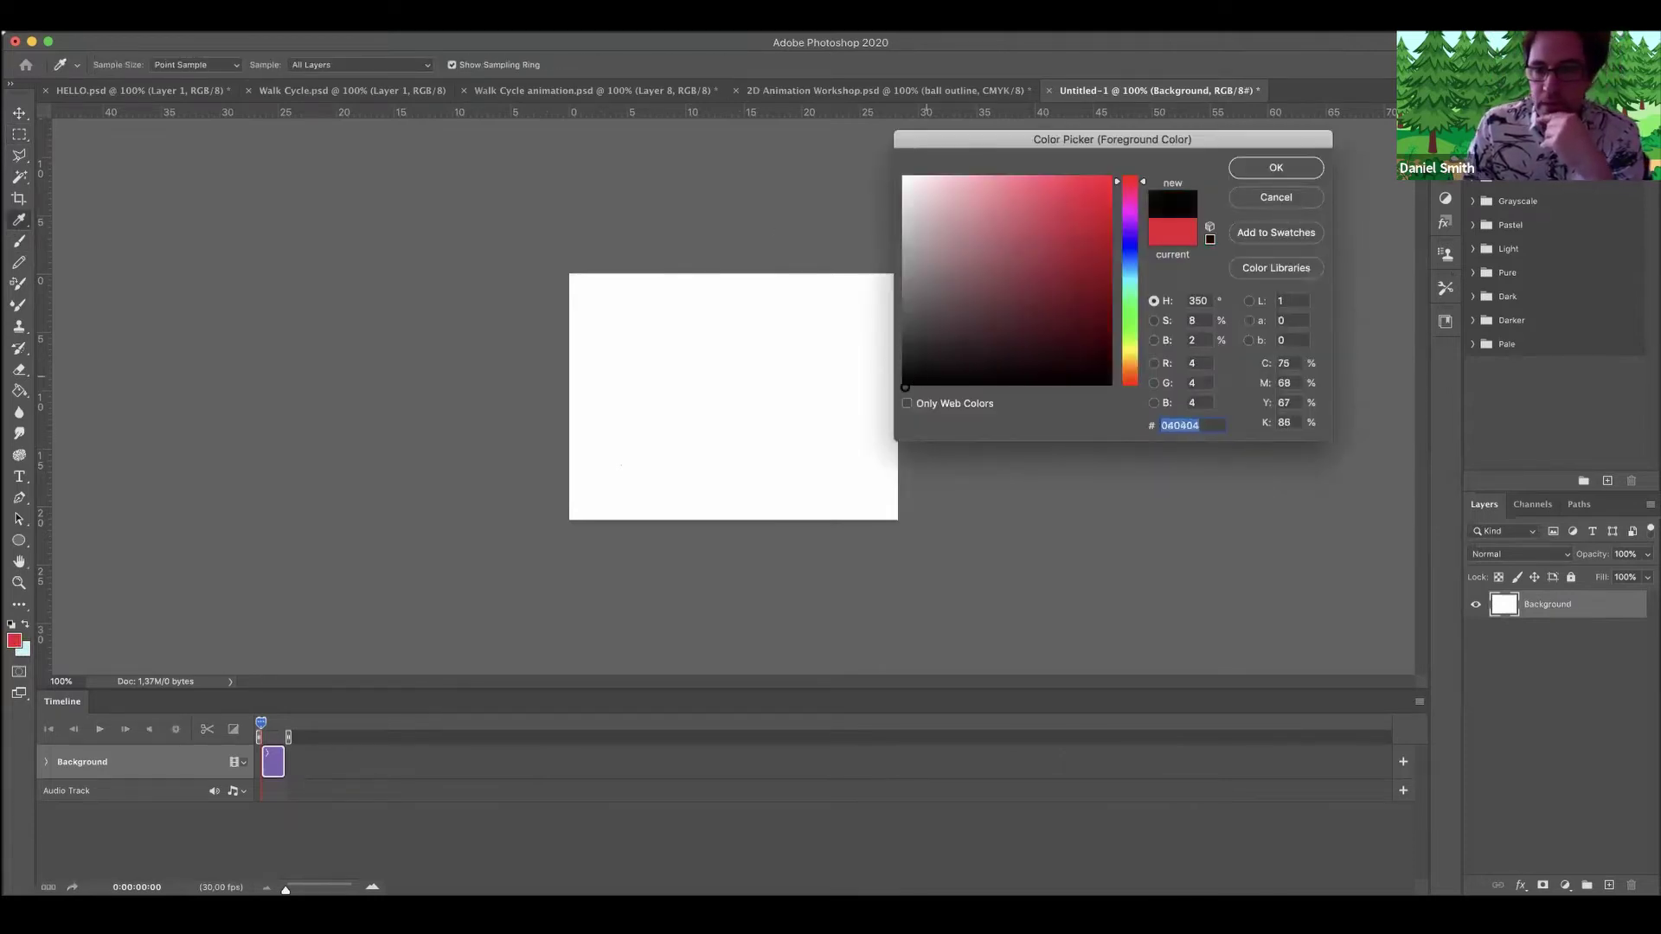
pyautogui.click(1276, 168)
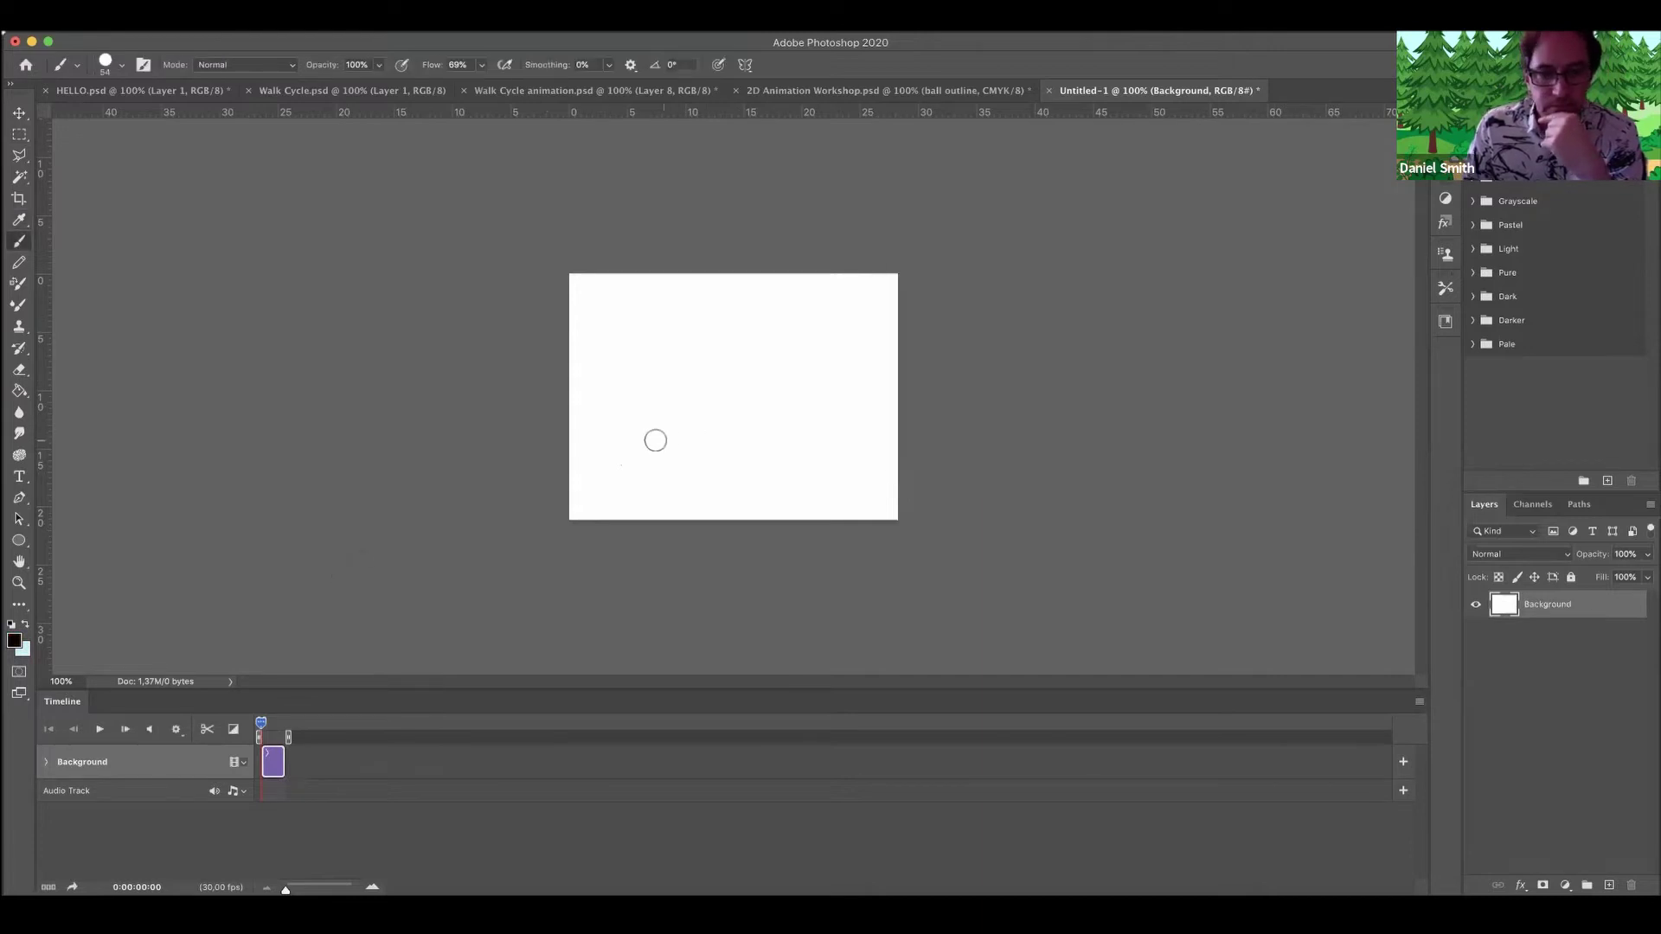
pyautogui.moveTo(605, 440); pyautogui.dragTo(796, 440)
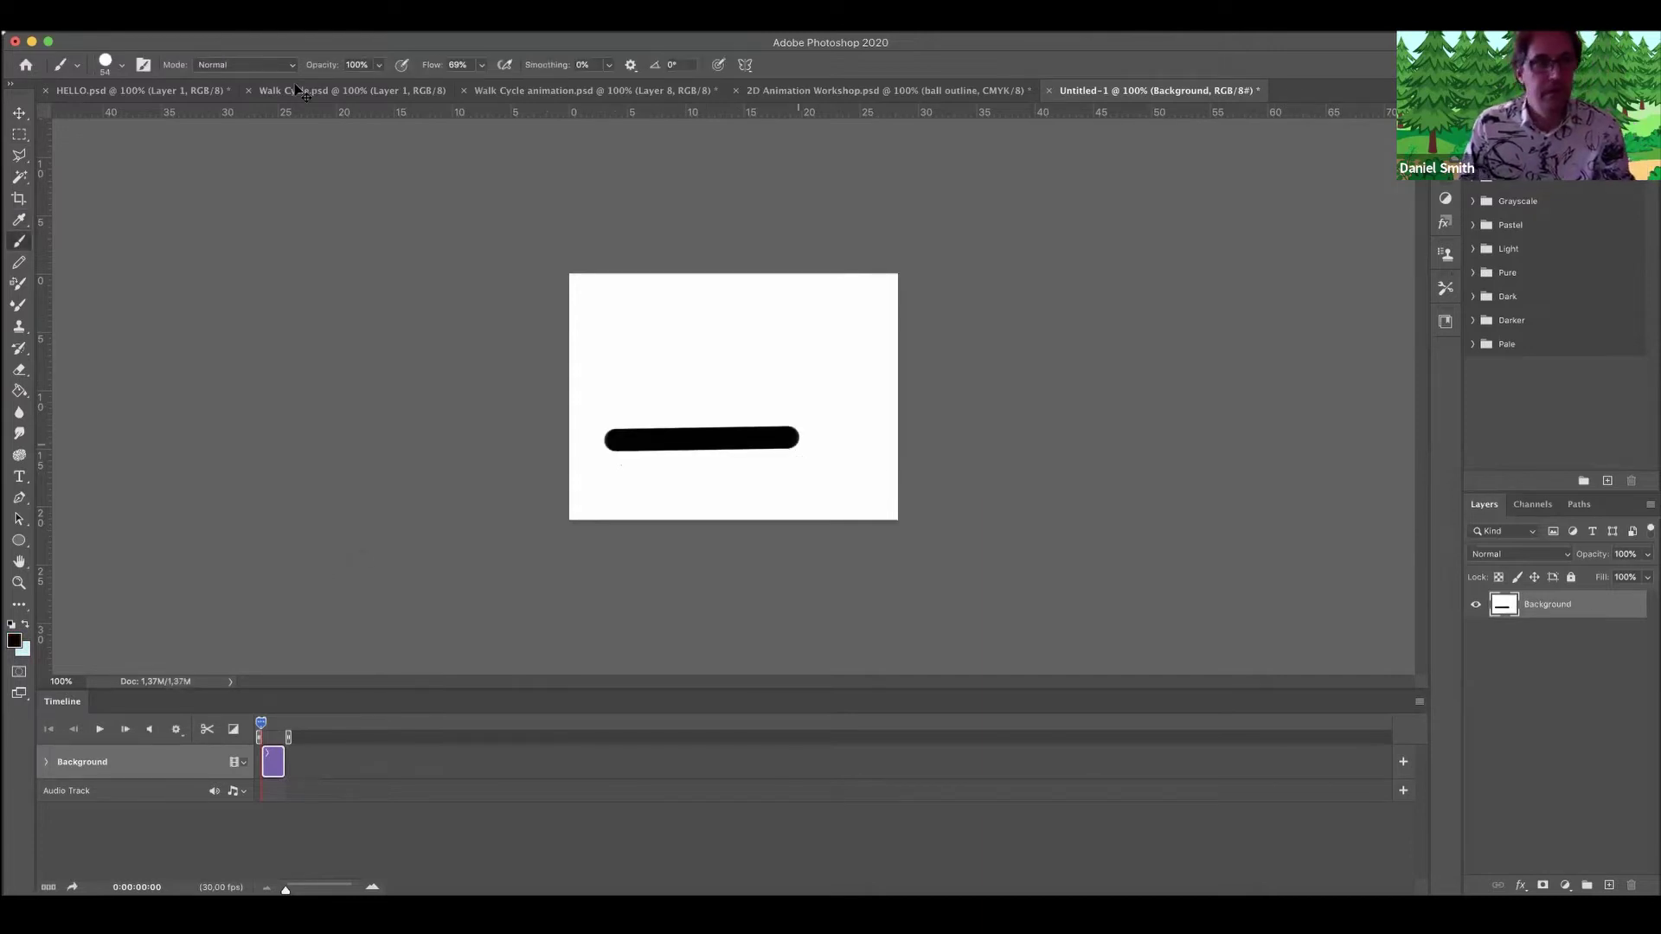
pyautogui.press('super+z')
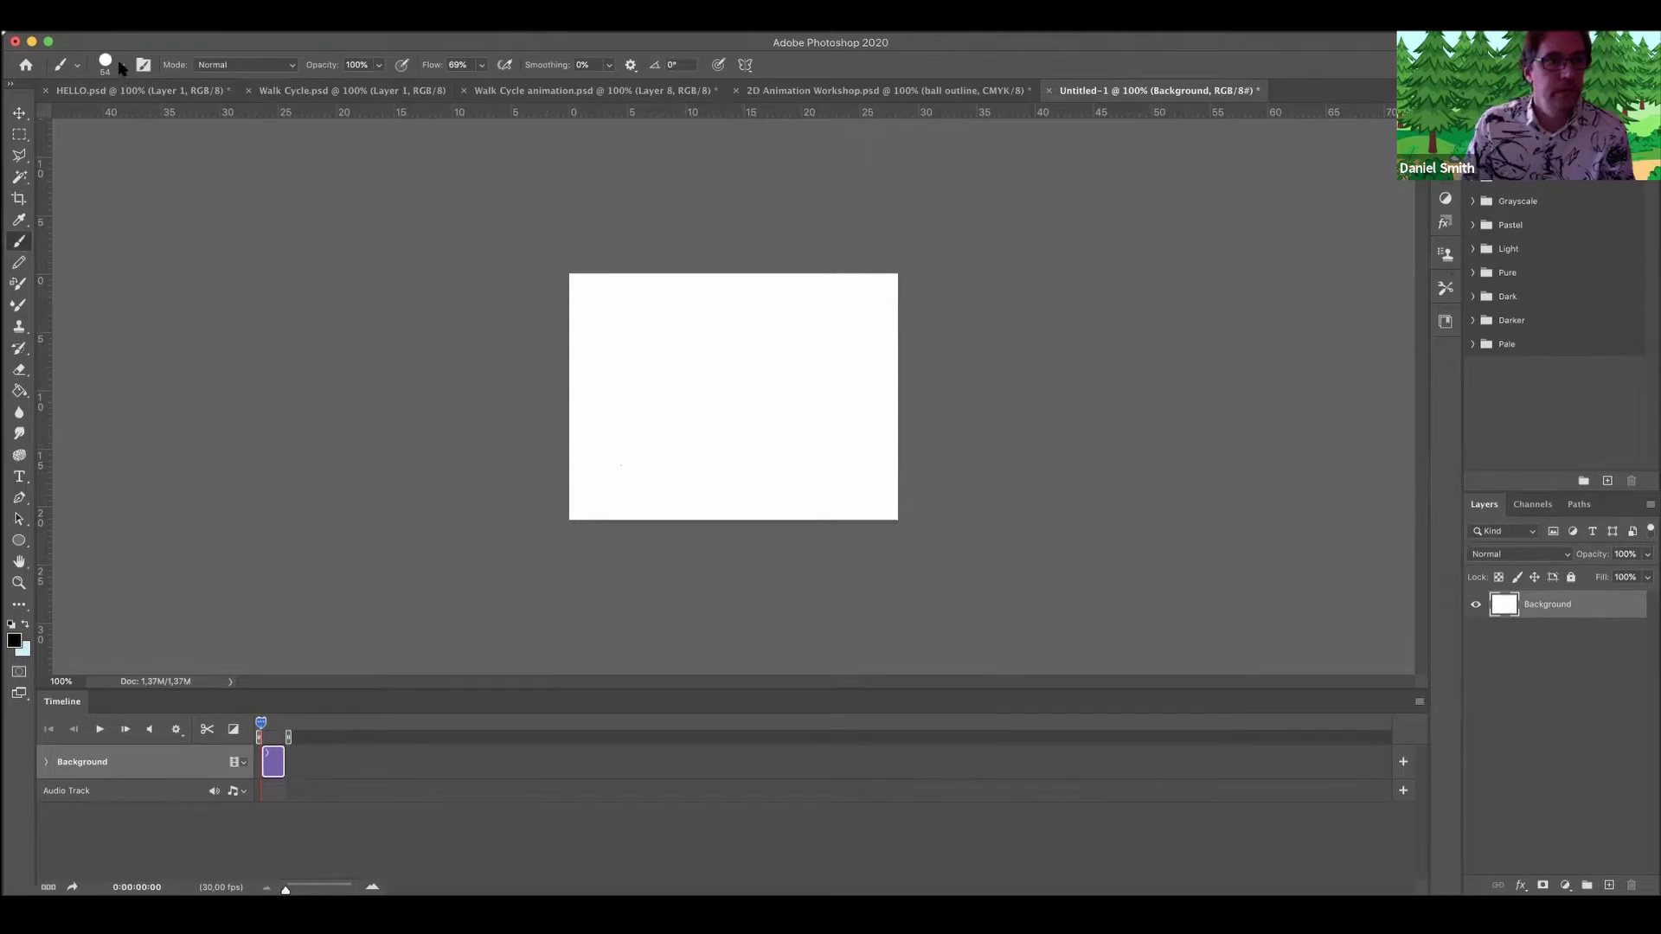
pyautogui.click(123, 67)
pyautogui.moveTo(124, 117); pyautogui.dragTo(98, 120)
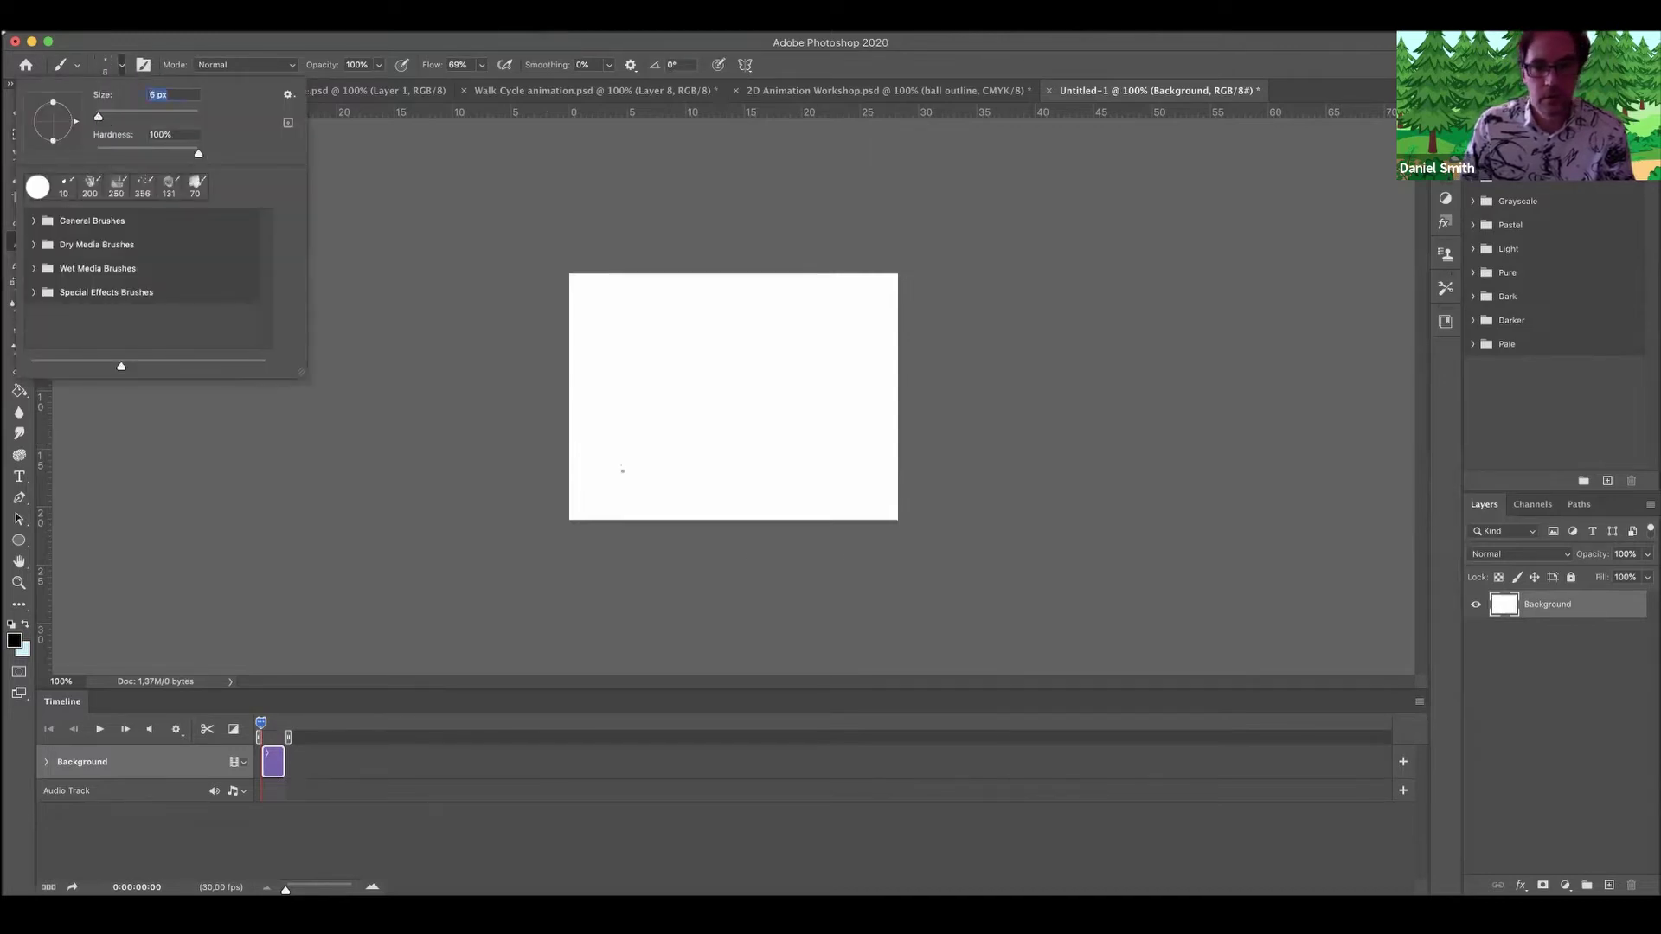
pyautogui.moveTo(592, 481); pyautogui.dragTo(852, 480)
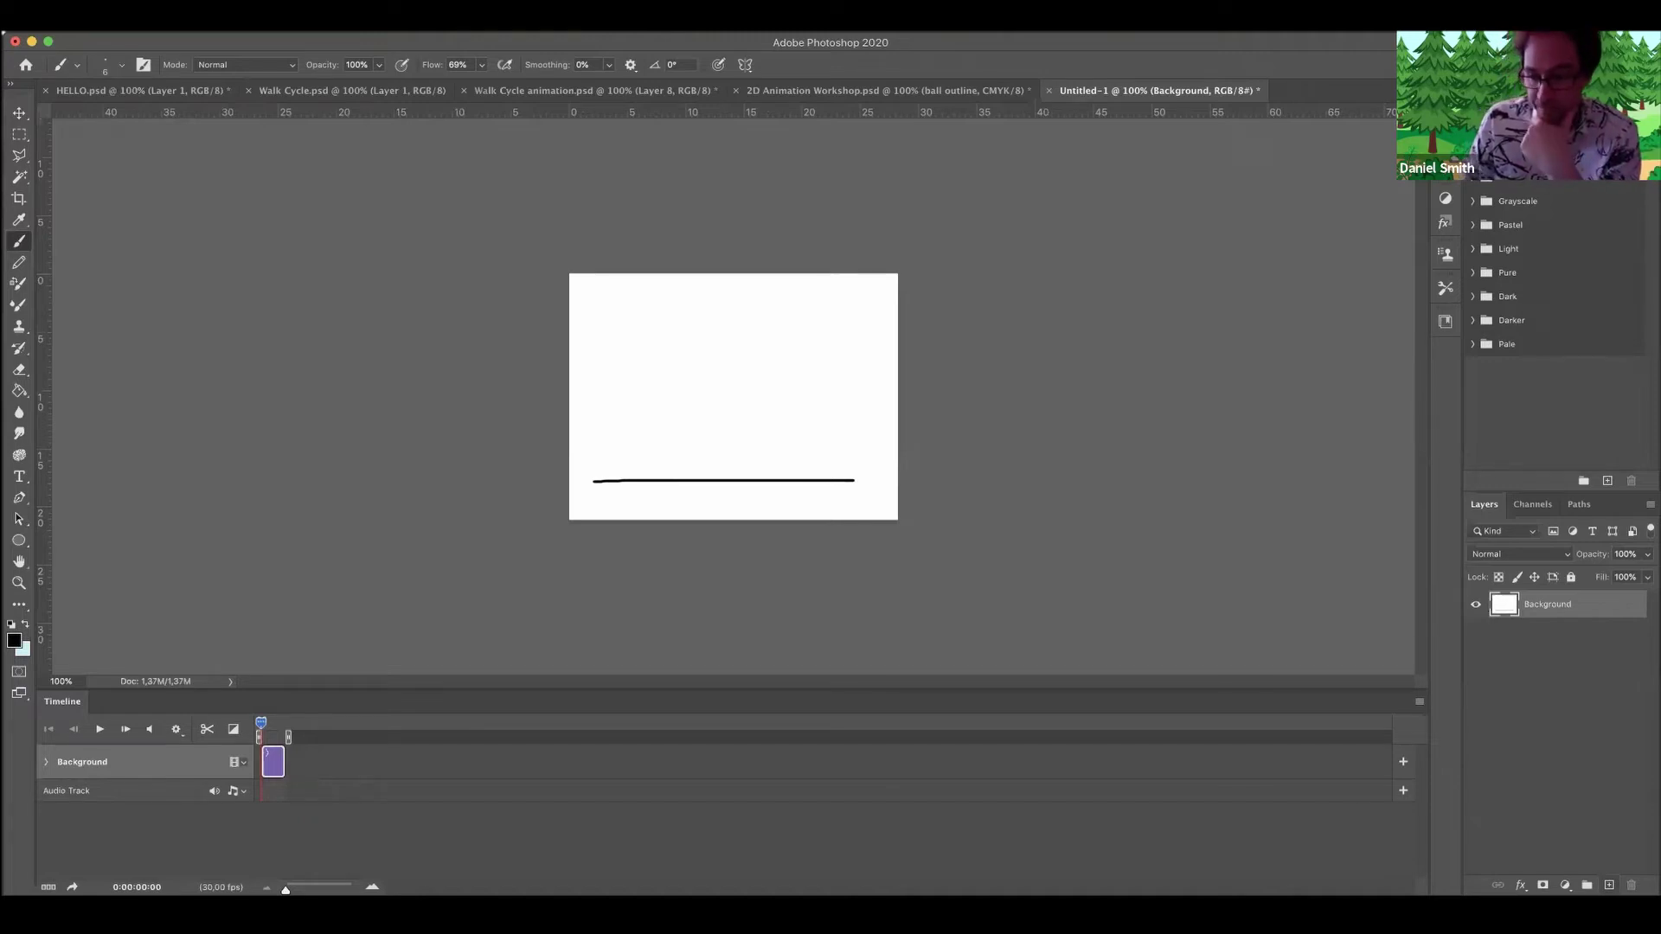
# Add a new empty layer and name it 'path'.
pyautogui.press('super+alt+shift+n')
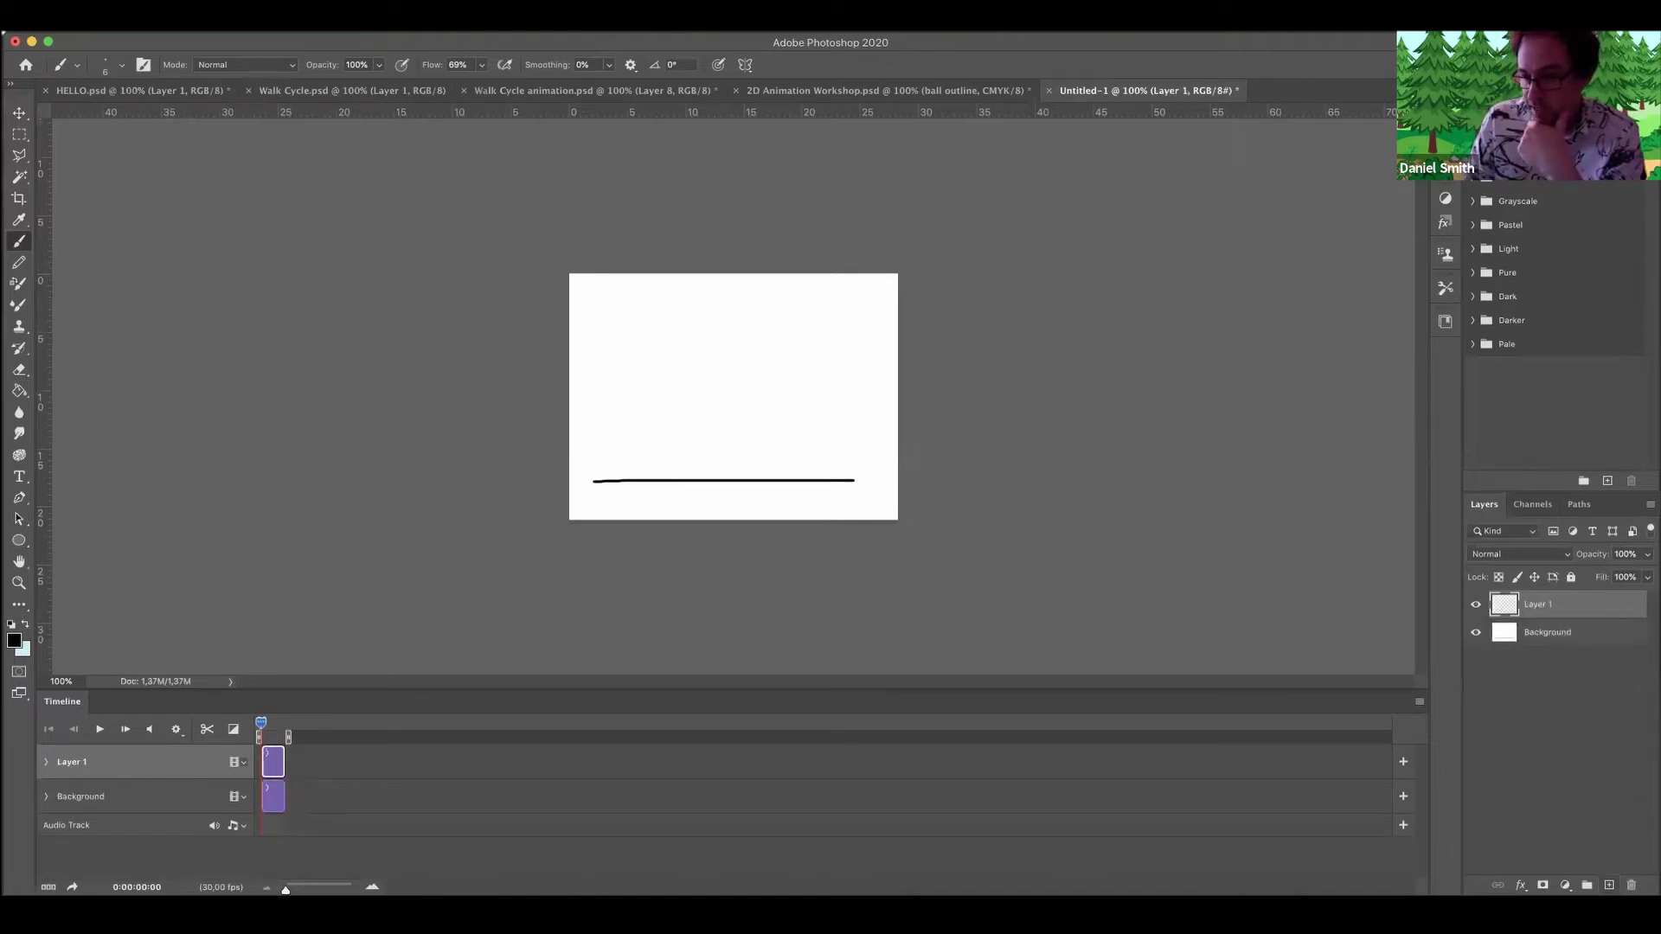
pyautogui.doubleClick(1544, 604)
pyautogui.write('path')
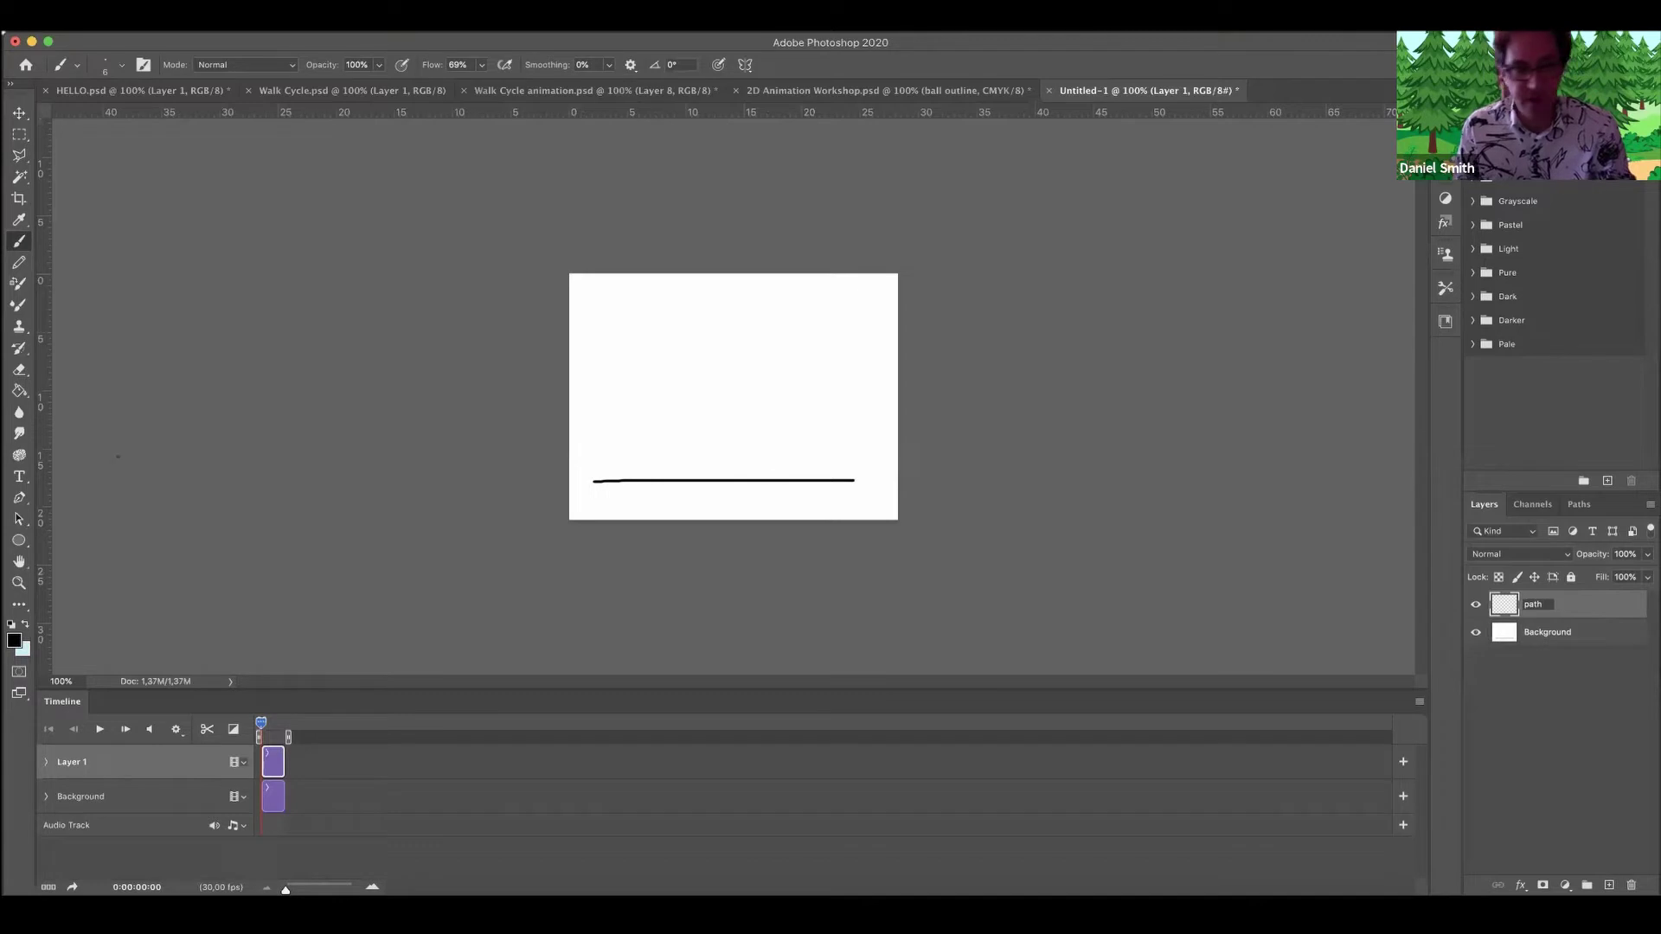
pyautogui.press('Return')
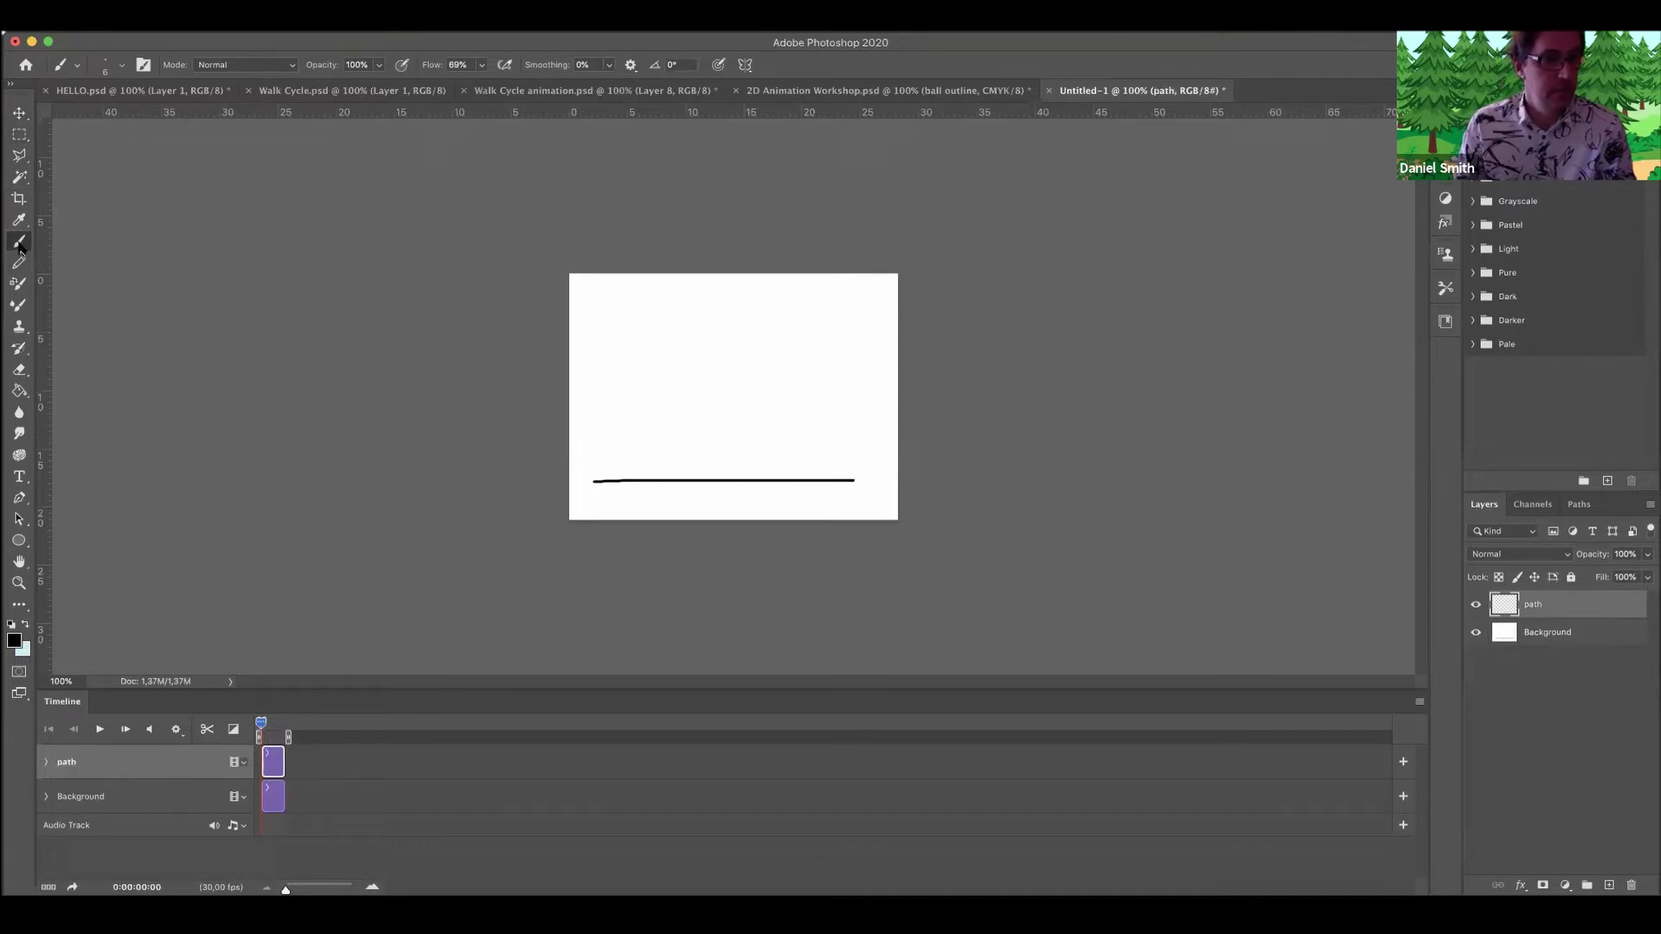
# Make blue the painting colour and return to the Brush with the canvas at 200% zoom.
pyautogui.click(14, 640)
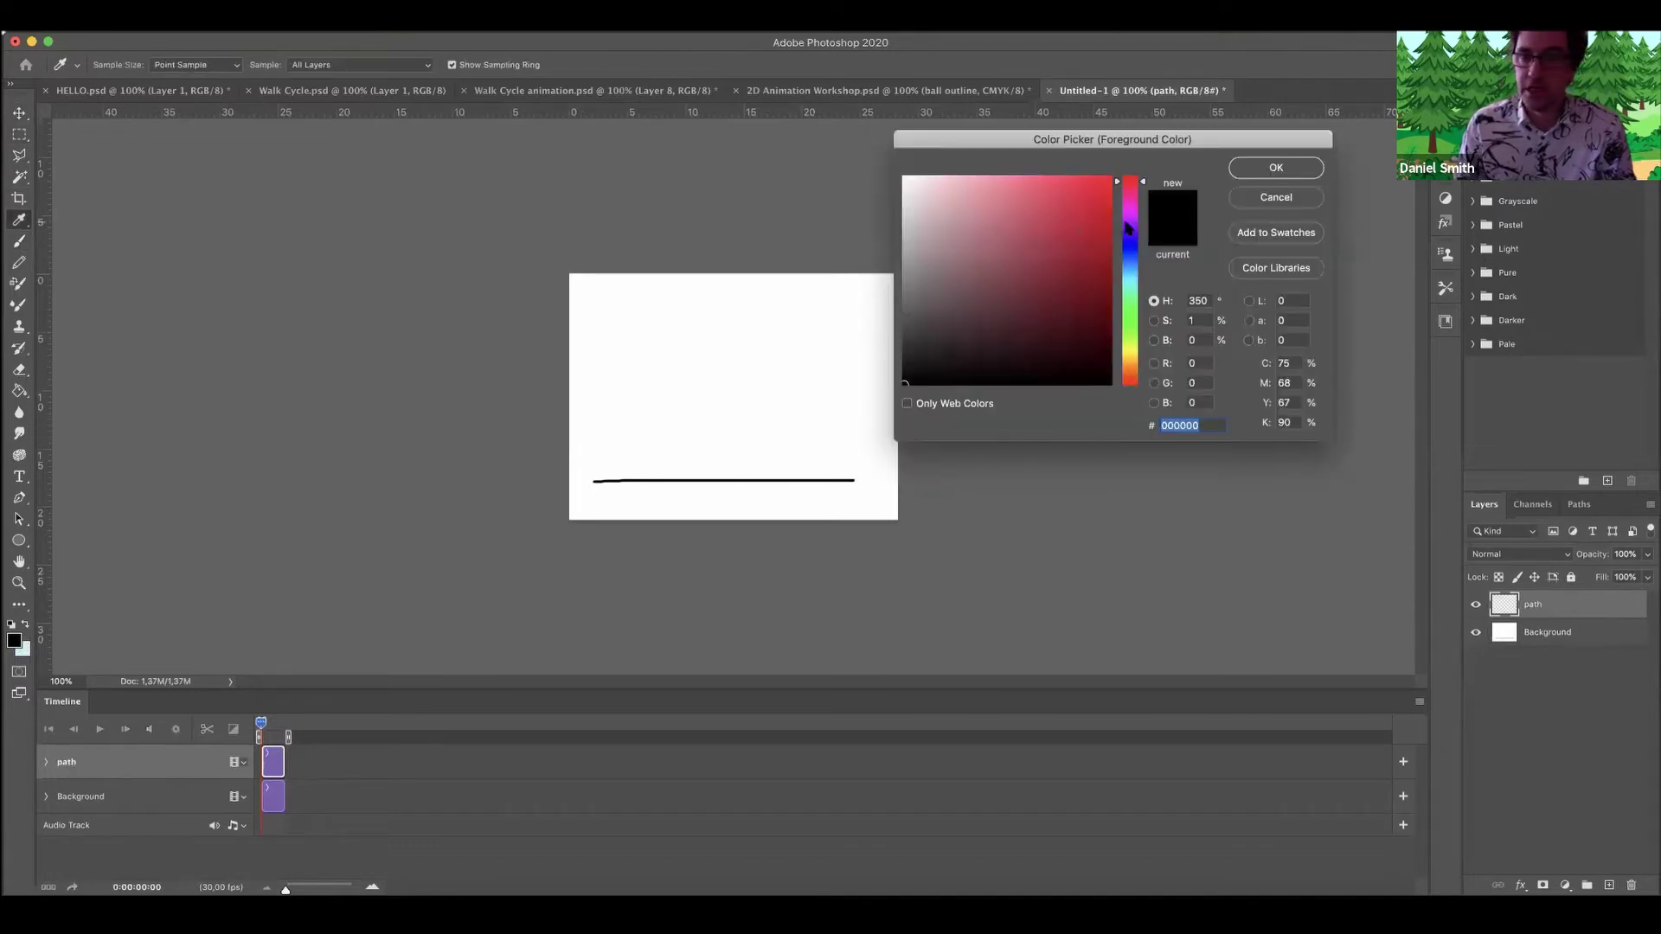
pyautogui.click(1107, 182)
pyautogui.moveTo(1107, 182)
pyautogui.mouseDown()
pyautogui.moveTo(1092, 185)
pyautogui.moveTo(1140, 210)
pyautogui.moveTo(1138, 246)
pyautogui.mouseUp()
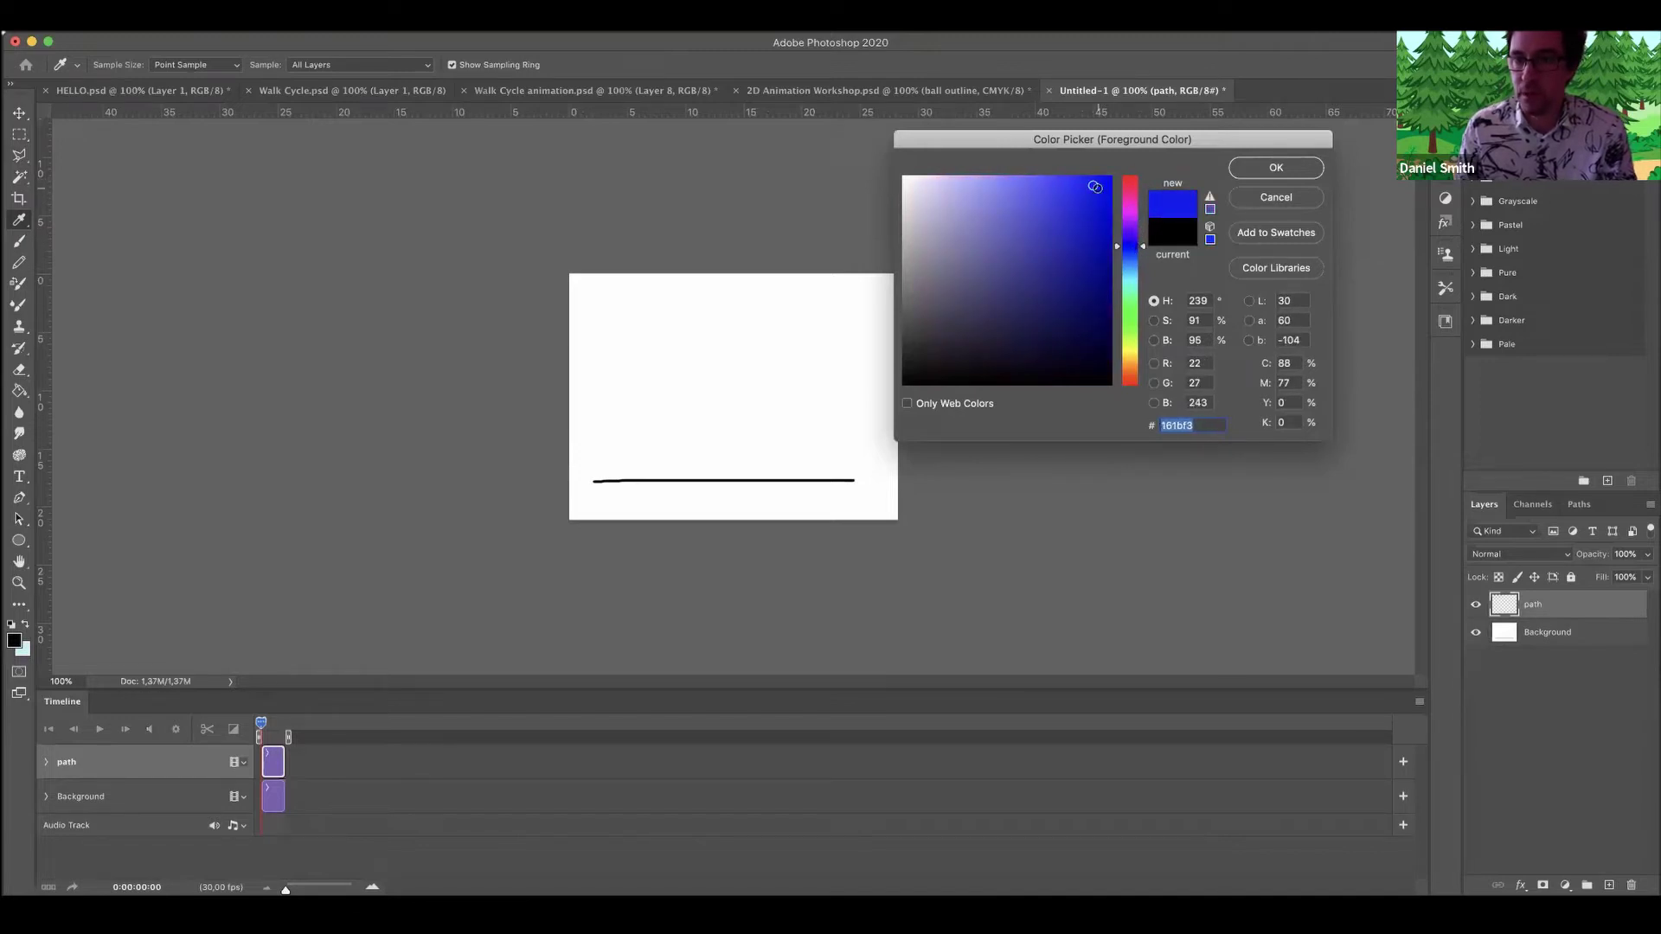
pyautogui.click(1277, 169)
pyautogui.press('b')
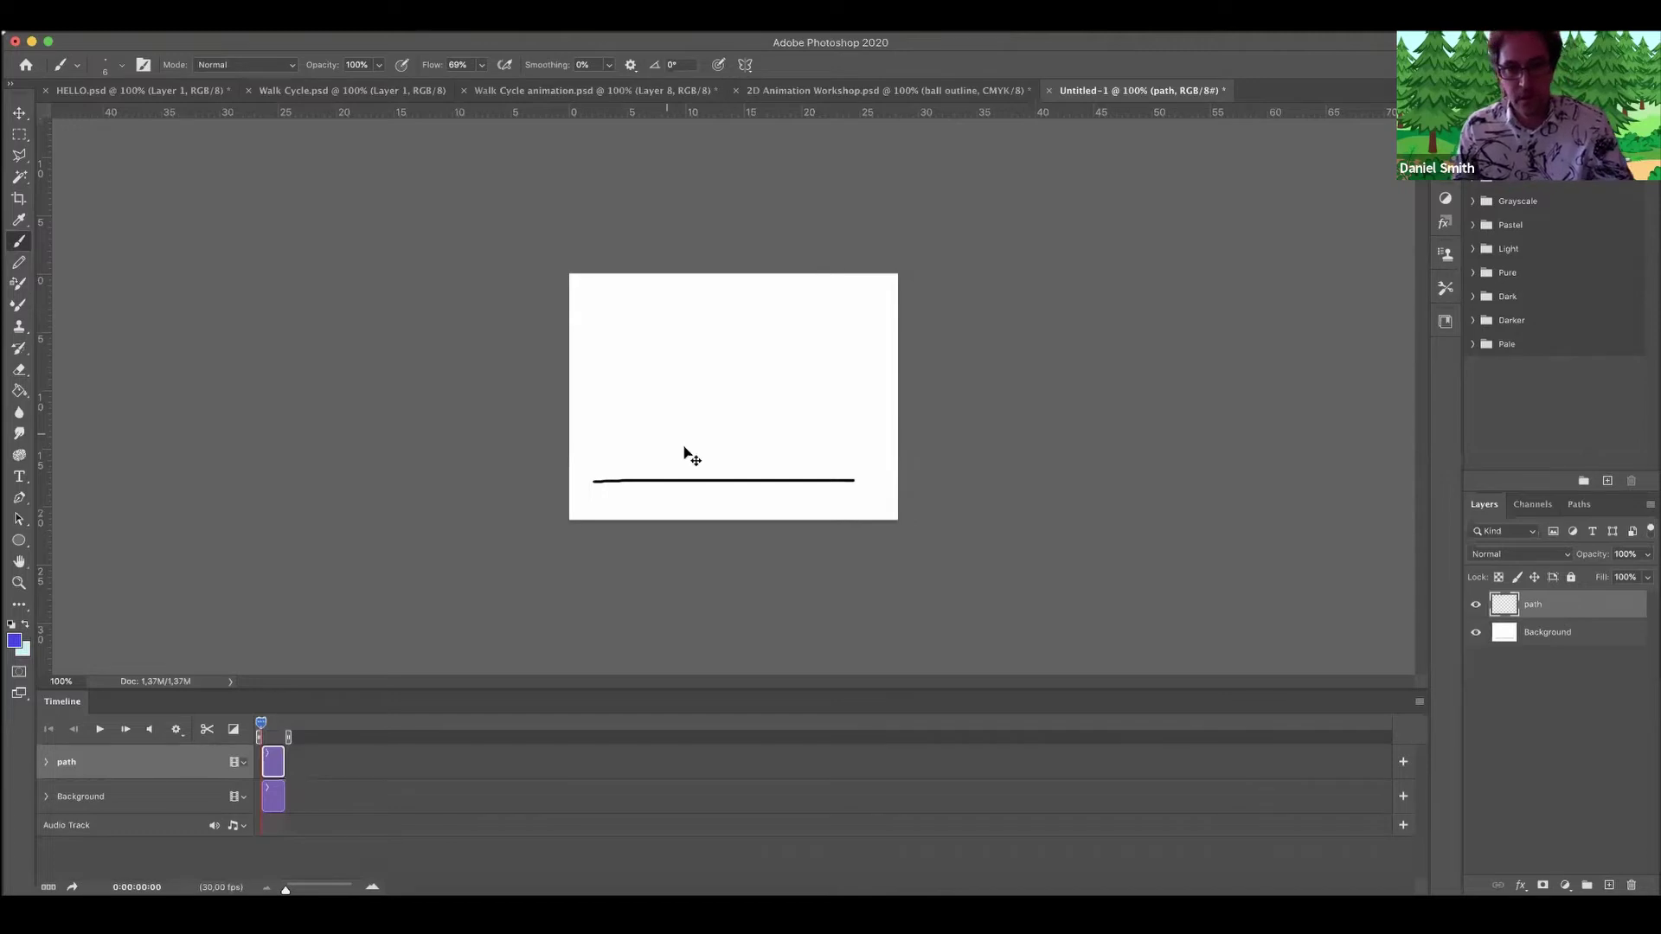
pyautogui.press('super+equal')
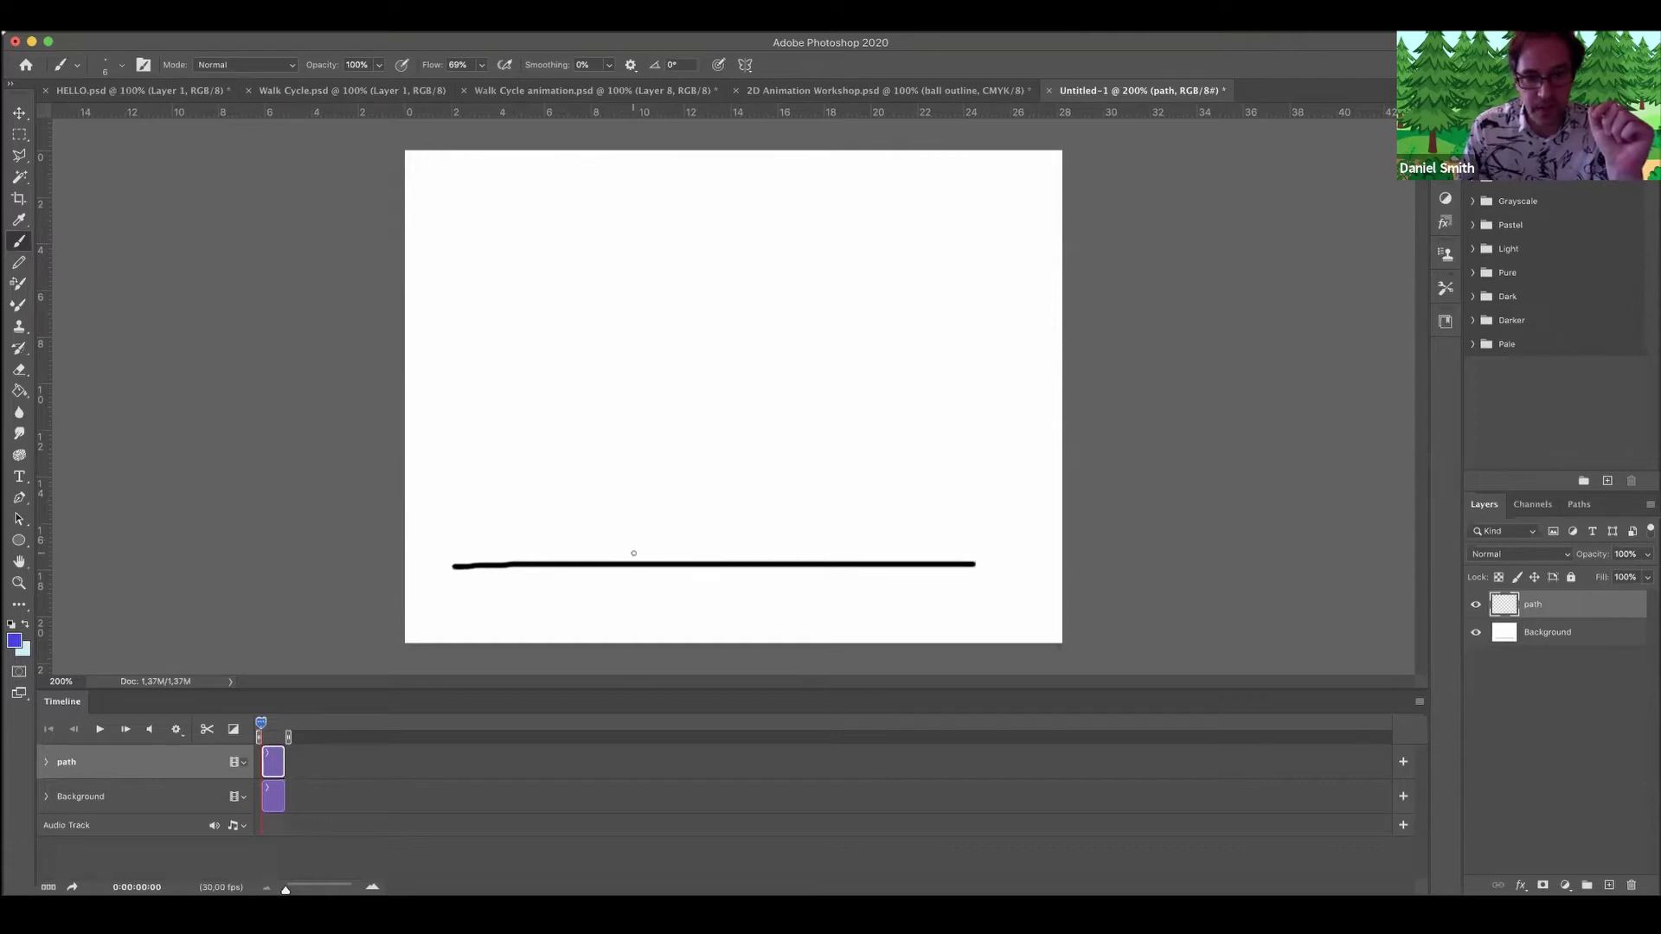
# Paint two blue X contact marks on the ground line and a blue arc descending toward them.
pyautogui.moveTo(613, 514)
pyautogui.mouseDown()
pyautogui.moveTo(678, 591)
pyautogui.moveTo(678, 536)
pyautogui.mouseUp()
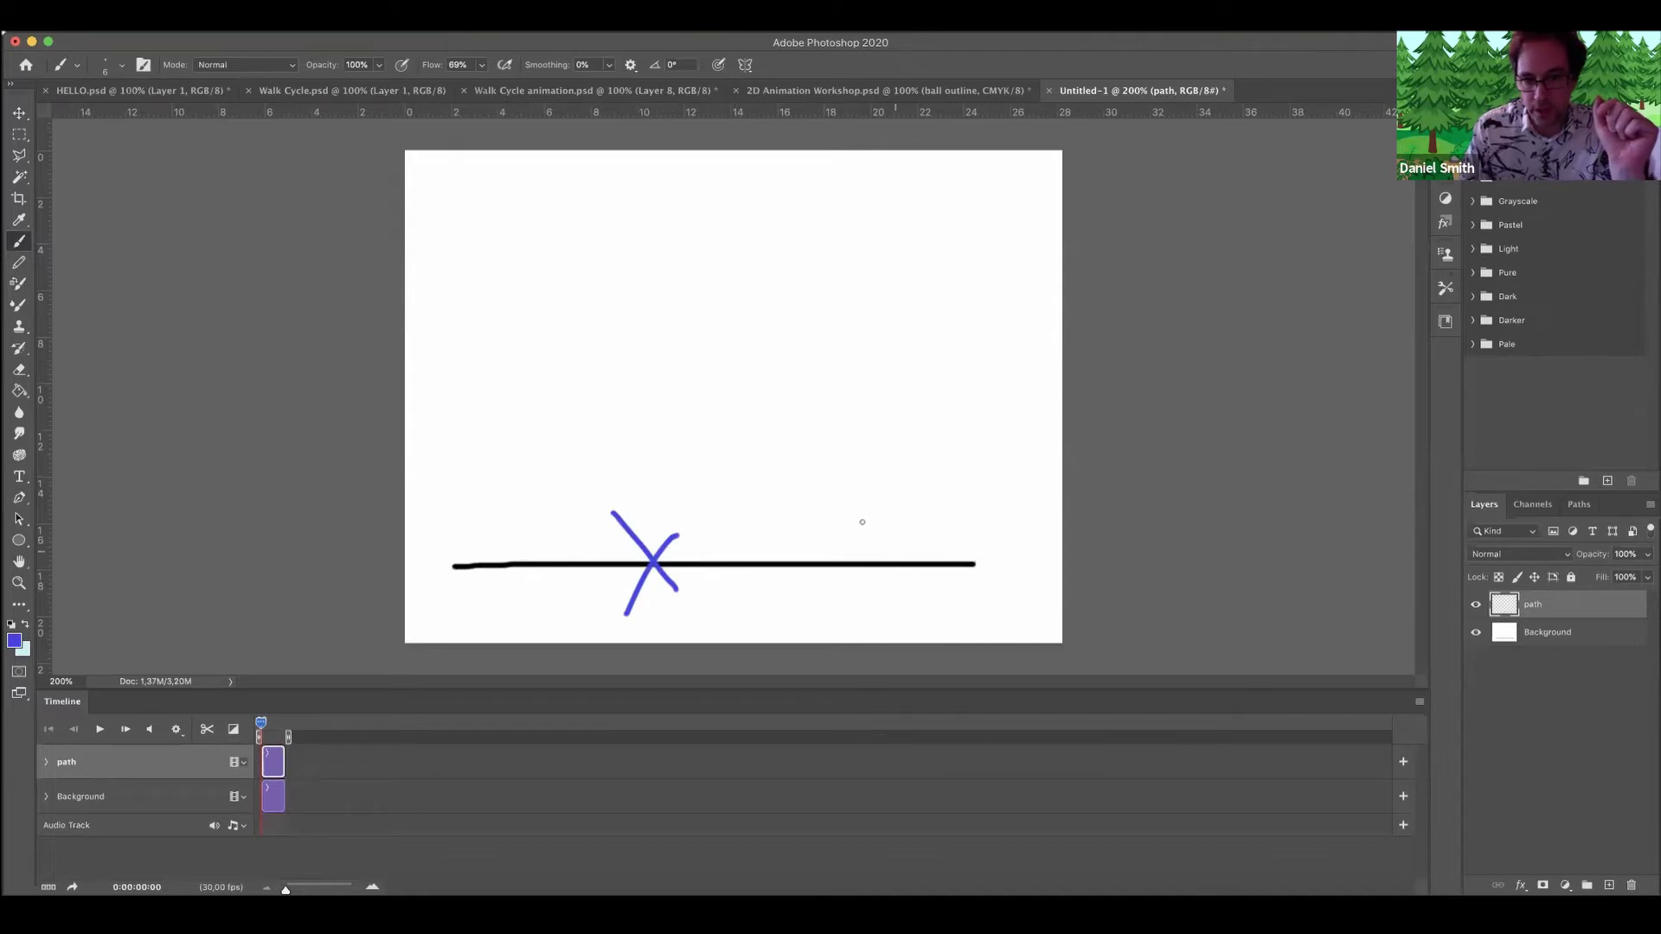
pyautogui.moveTo(853, 514)
pyautogui.mouseDown()
pyautogui.moveTo(919, 601)
pyautogui.moveTo(912, 541)
pyautogui.mouseUp()
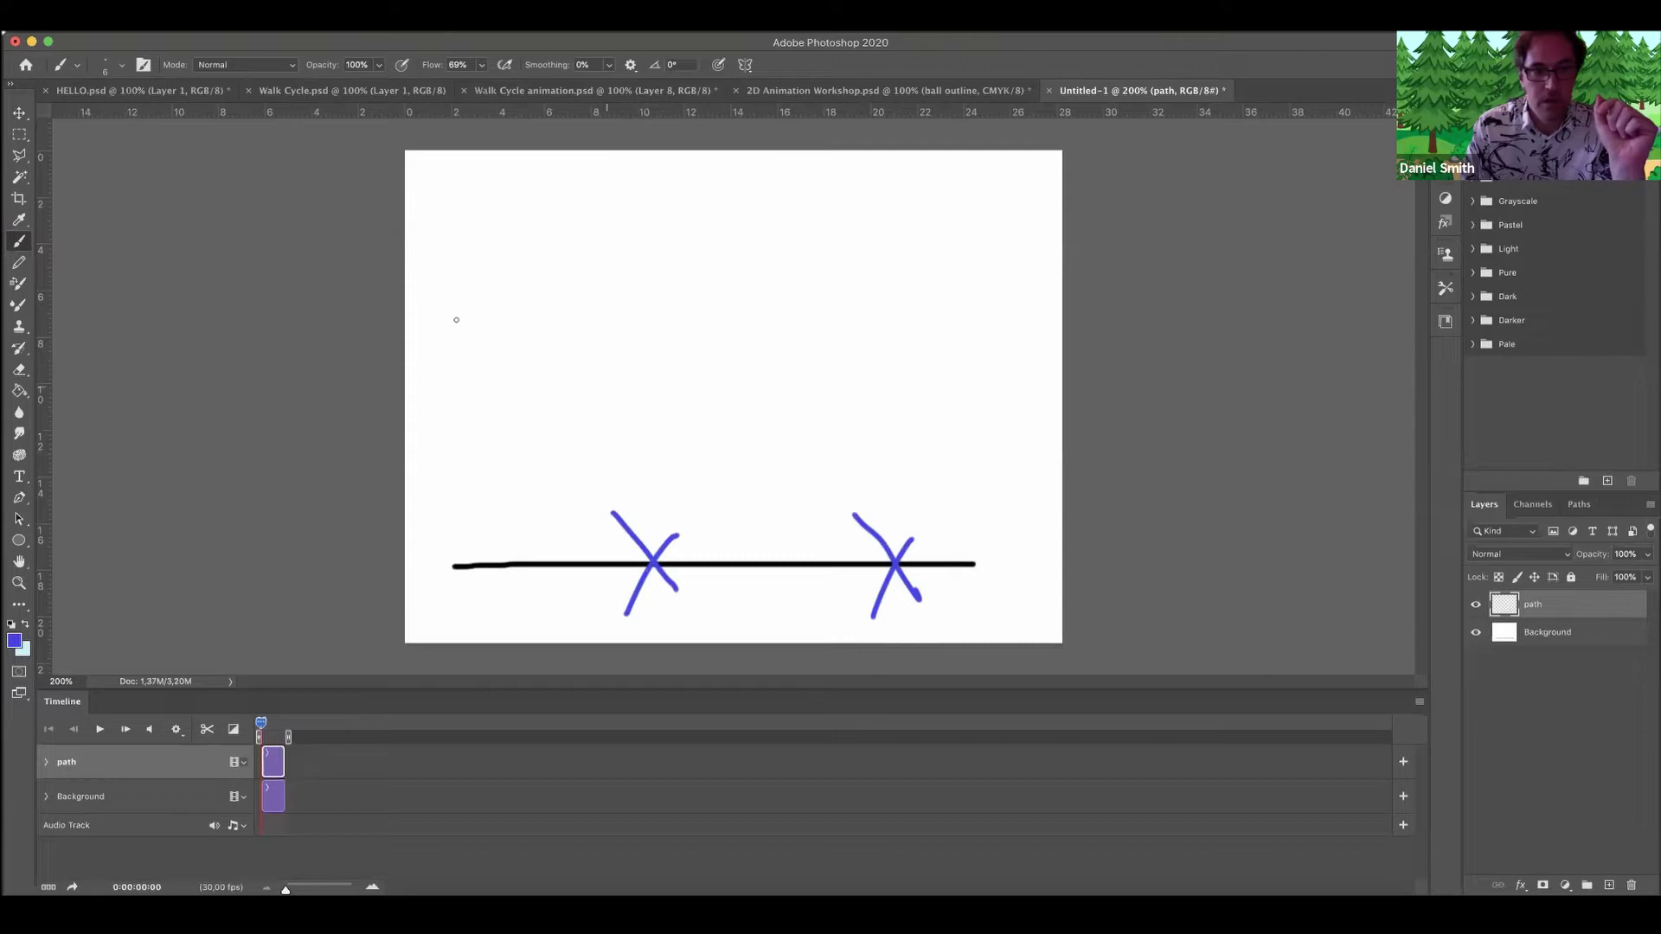
pyautogui.moveTo(417, 286)
pyautogui.mouseDown()
pyautogui.moveTo(527, 348)
pyautogui.moveTo(667, 516)
pyautogui.moveTo(713, 414)
pyautogui.moveTo(757, 383)
pyautogui.moveTo(849, 425)
pyautogui.moveTo(901, 521)
pyautogui.moveTo(955, 467)
pyautogui.moveTo(1039, 426)
pyautogui.mouseUp()
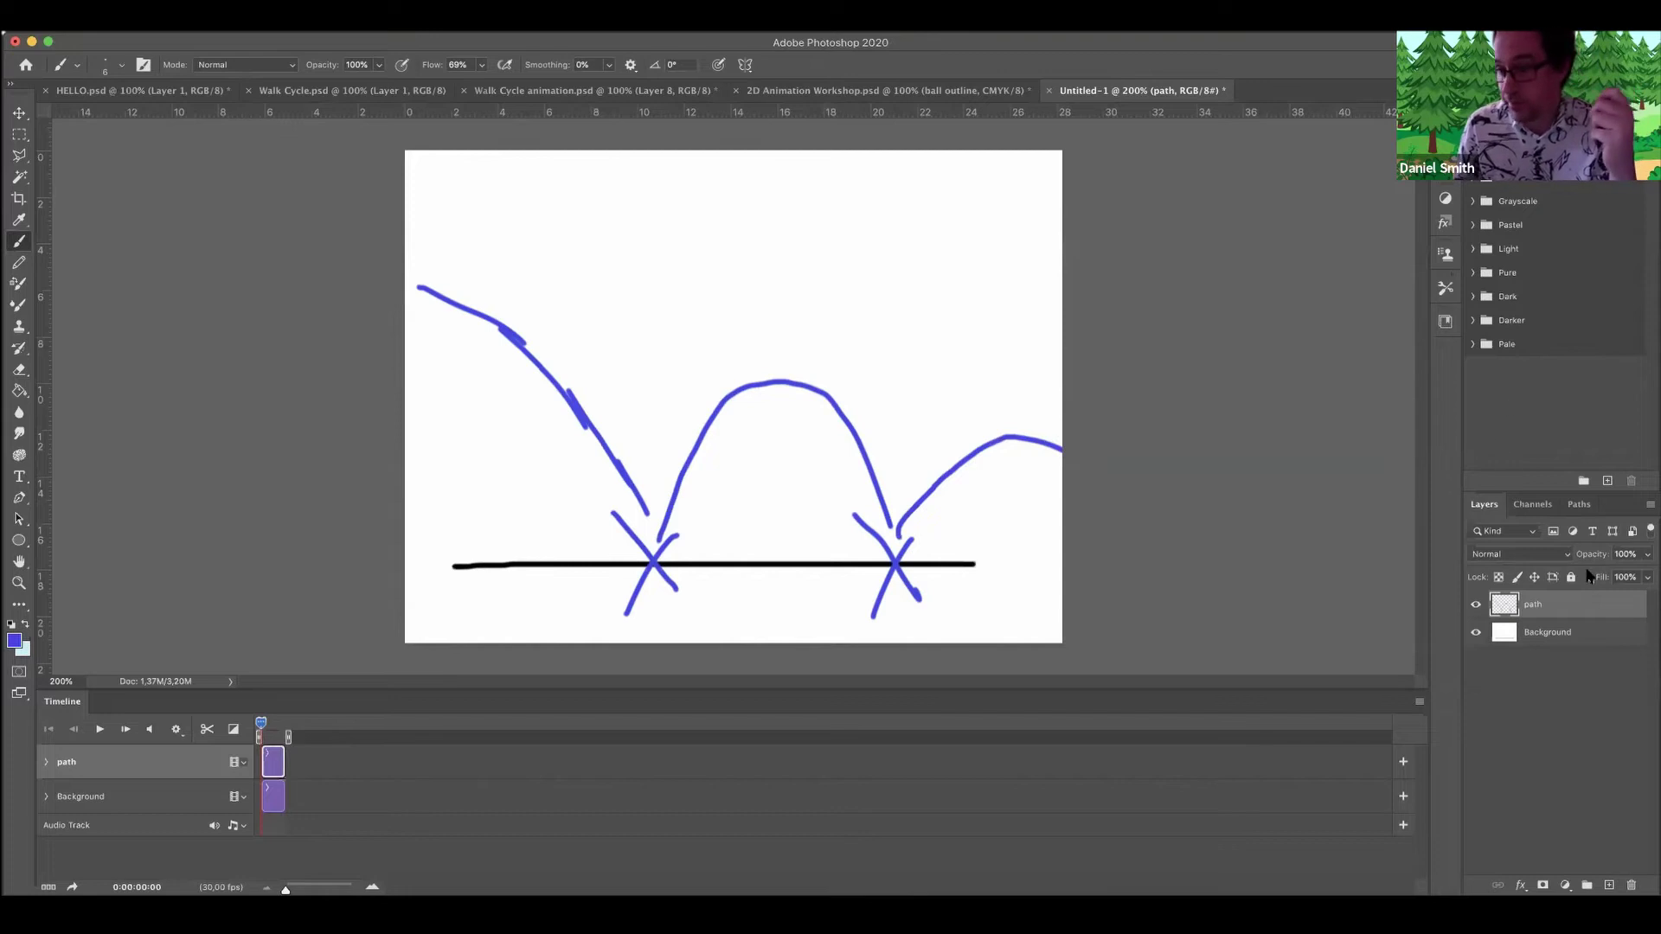
# Lower the path layer's opacity to 22% and zoom the timeline in to reveal its ruler.
pyautogui.click(1646, 578)
pyautogui.moveTo(1646, 577); pyautogui.dragTo(1588, 579)
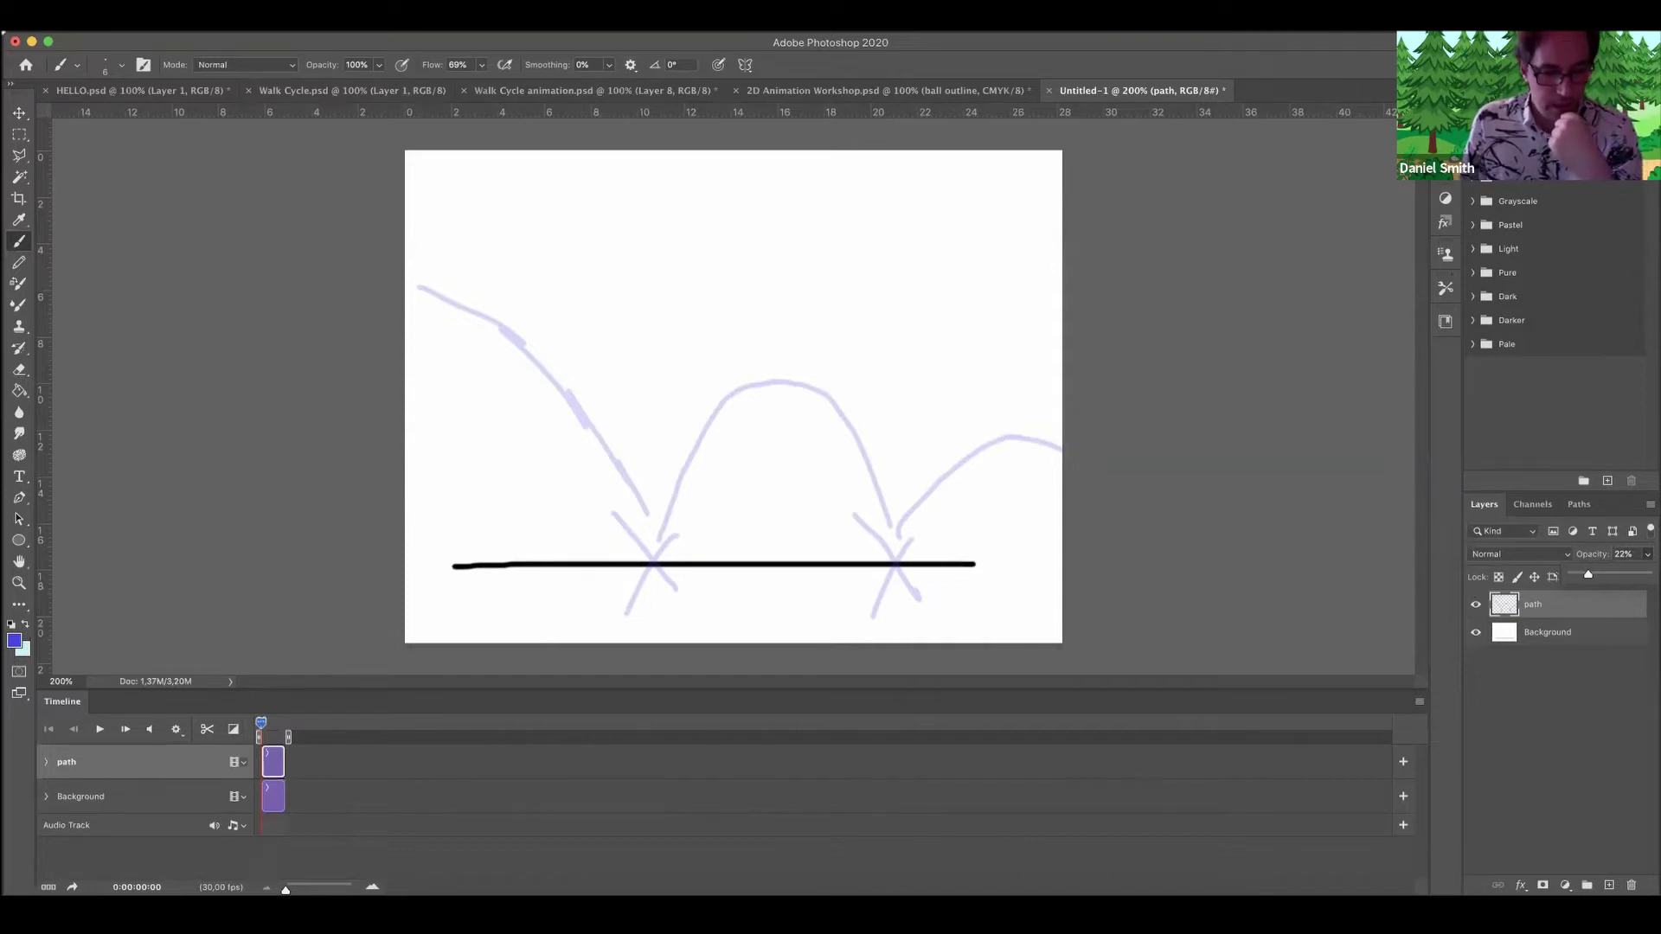
pyautogui.moveTo(285, 889); pyautogui.dragTo(308, 889)
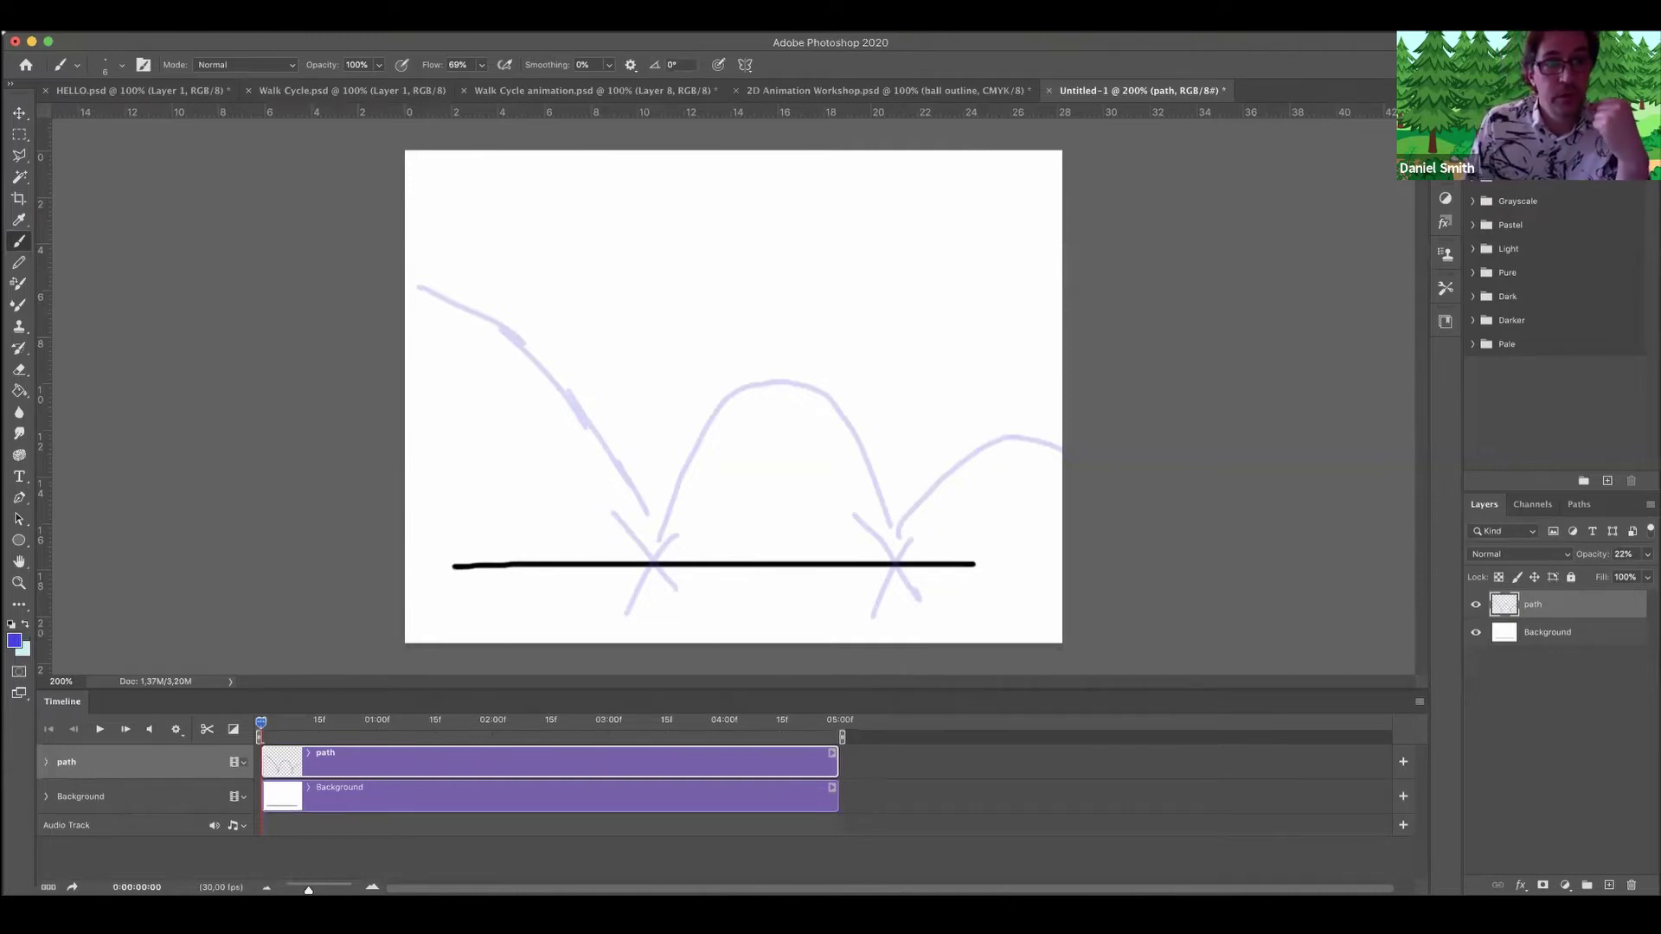
# Insert blank video Layer 1 through Layer > Video Layers > New Blank Video Layer.
pyautogui.click(249, 12)
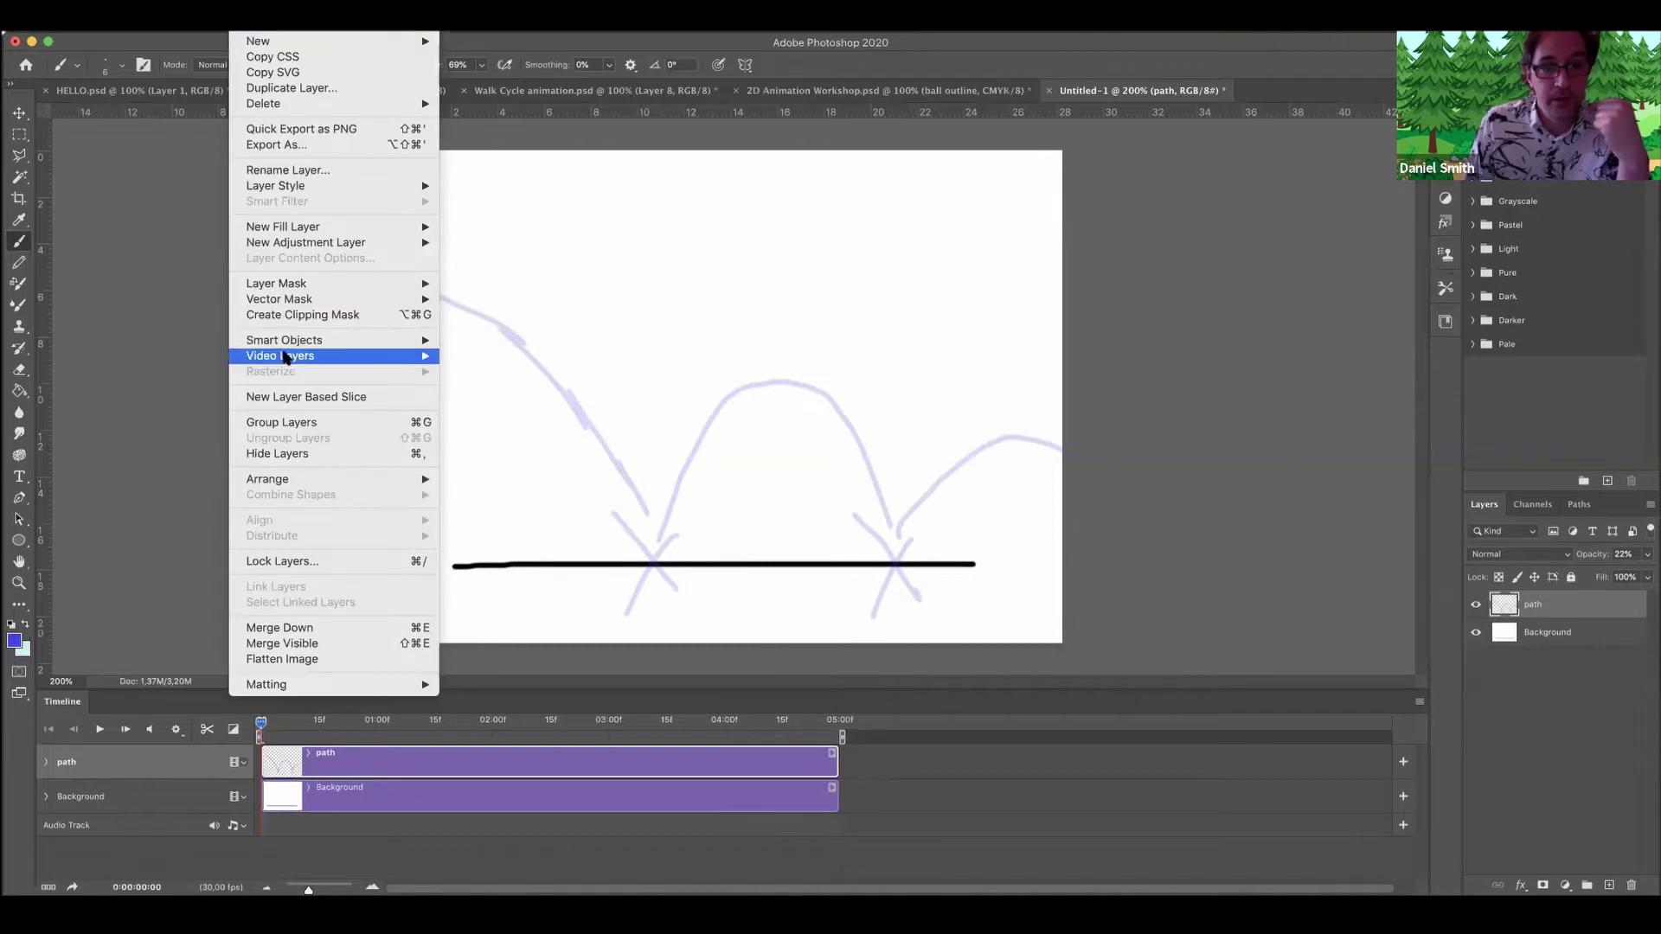
pyautogui.moveTo(285, 356)
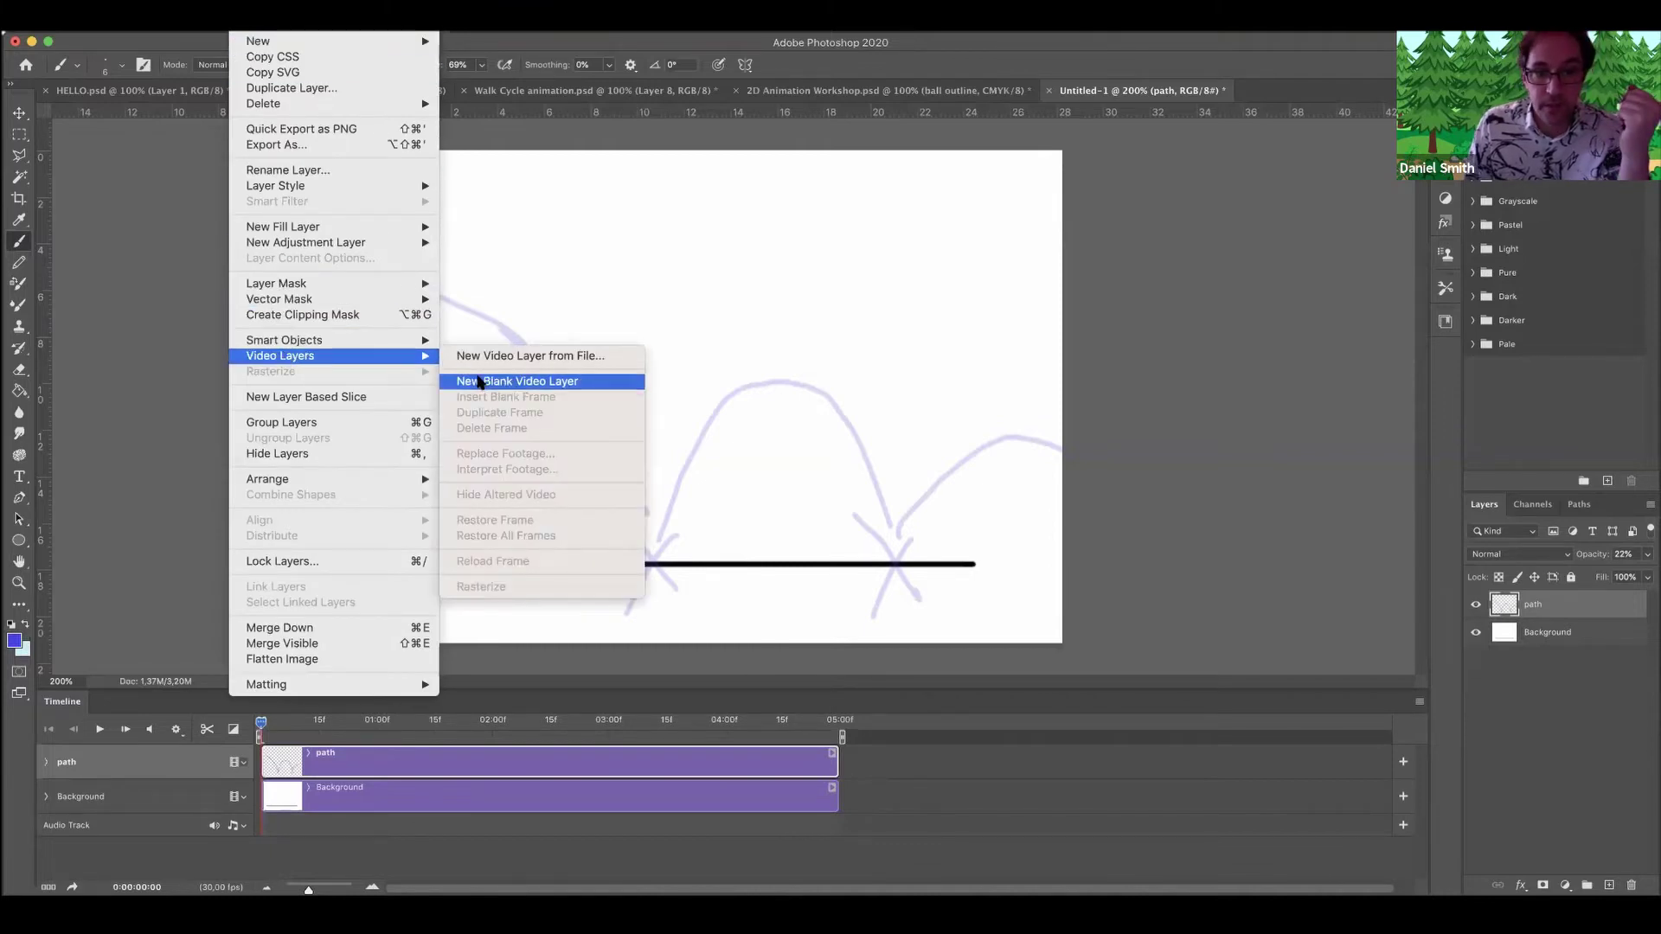
pyautogui.click(534, 382)
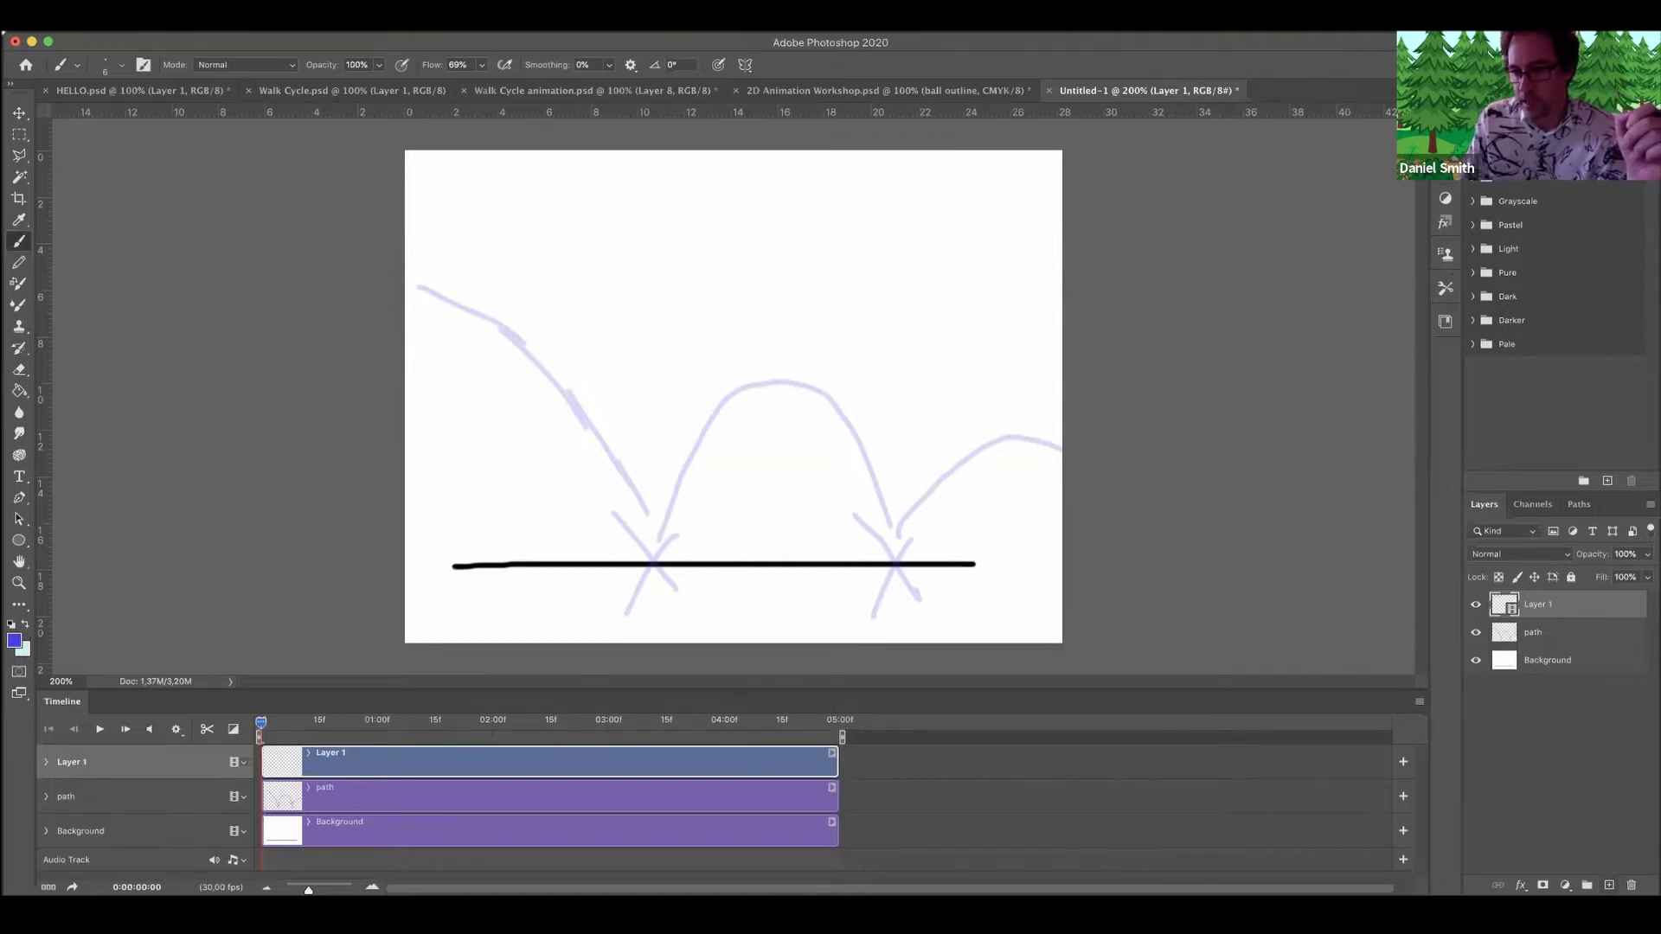
# Add video Layer 2 and set the foreground colour to deep red #d61240 for brushing.
pyautogui.click(1608, 885)
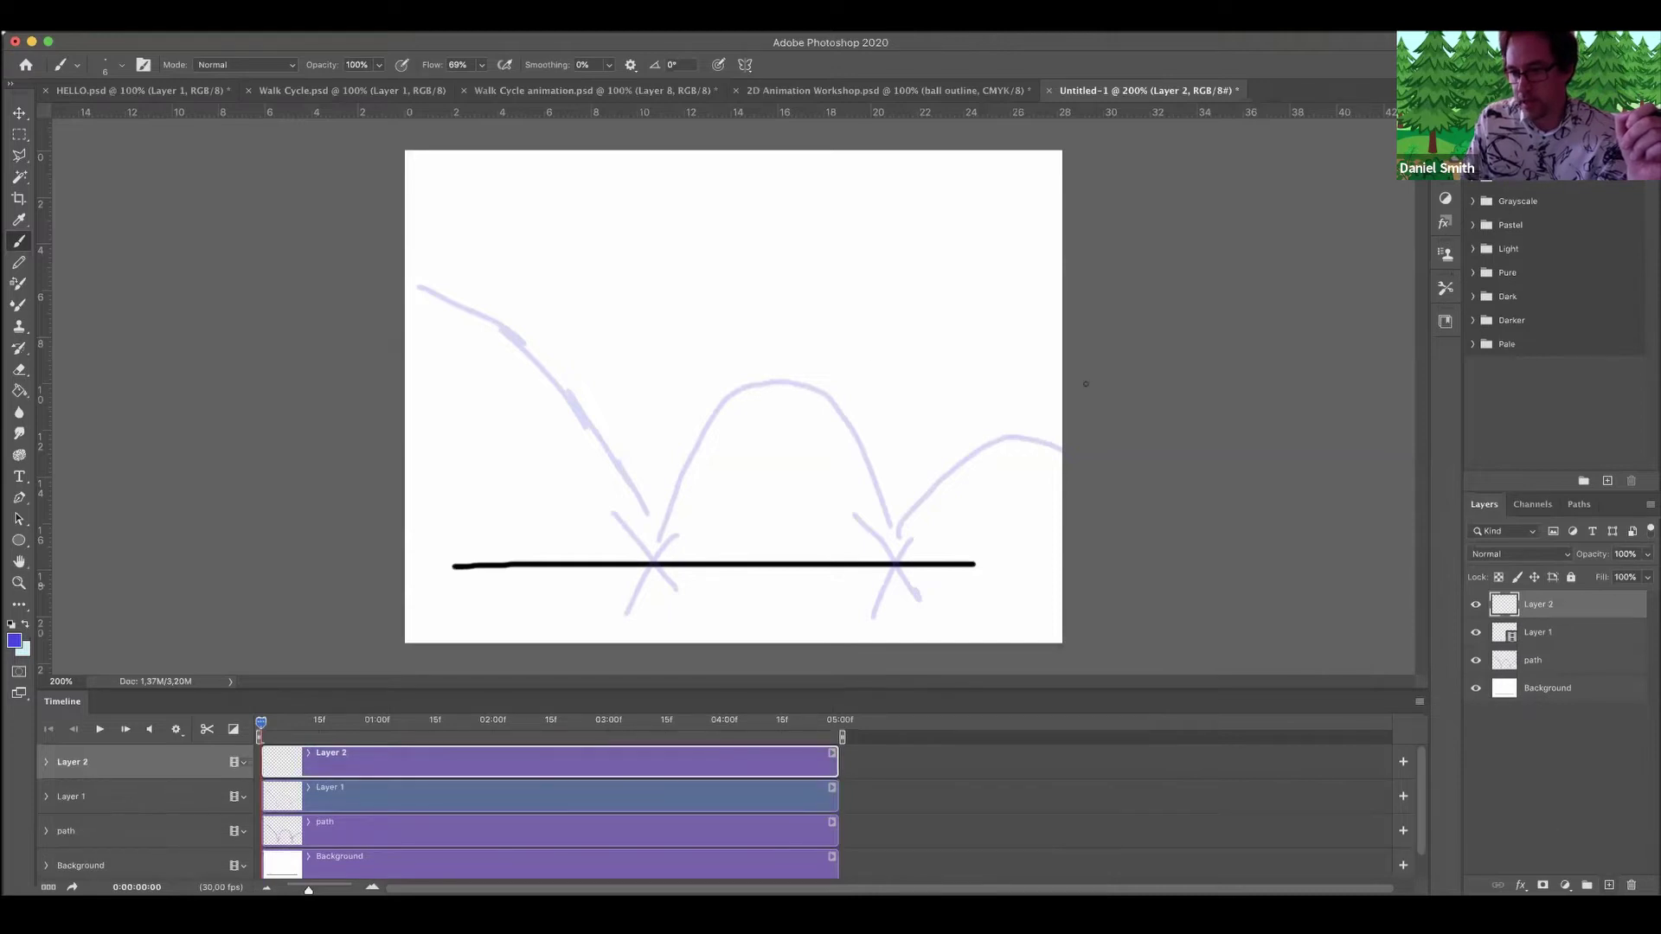
pyautogui.click(14, 643)
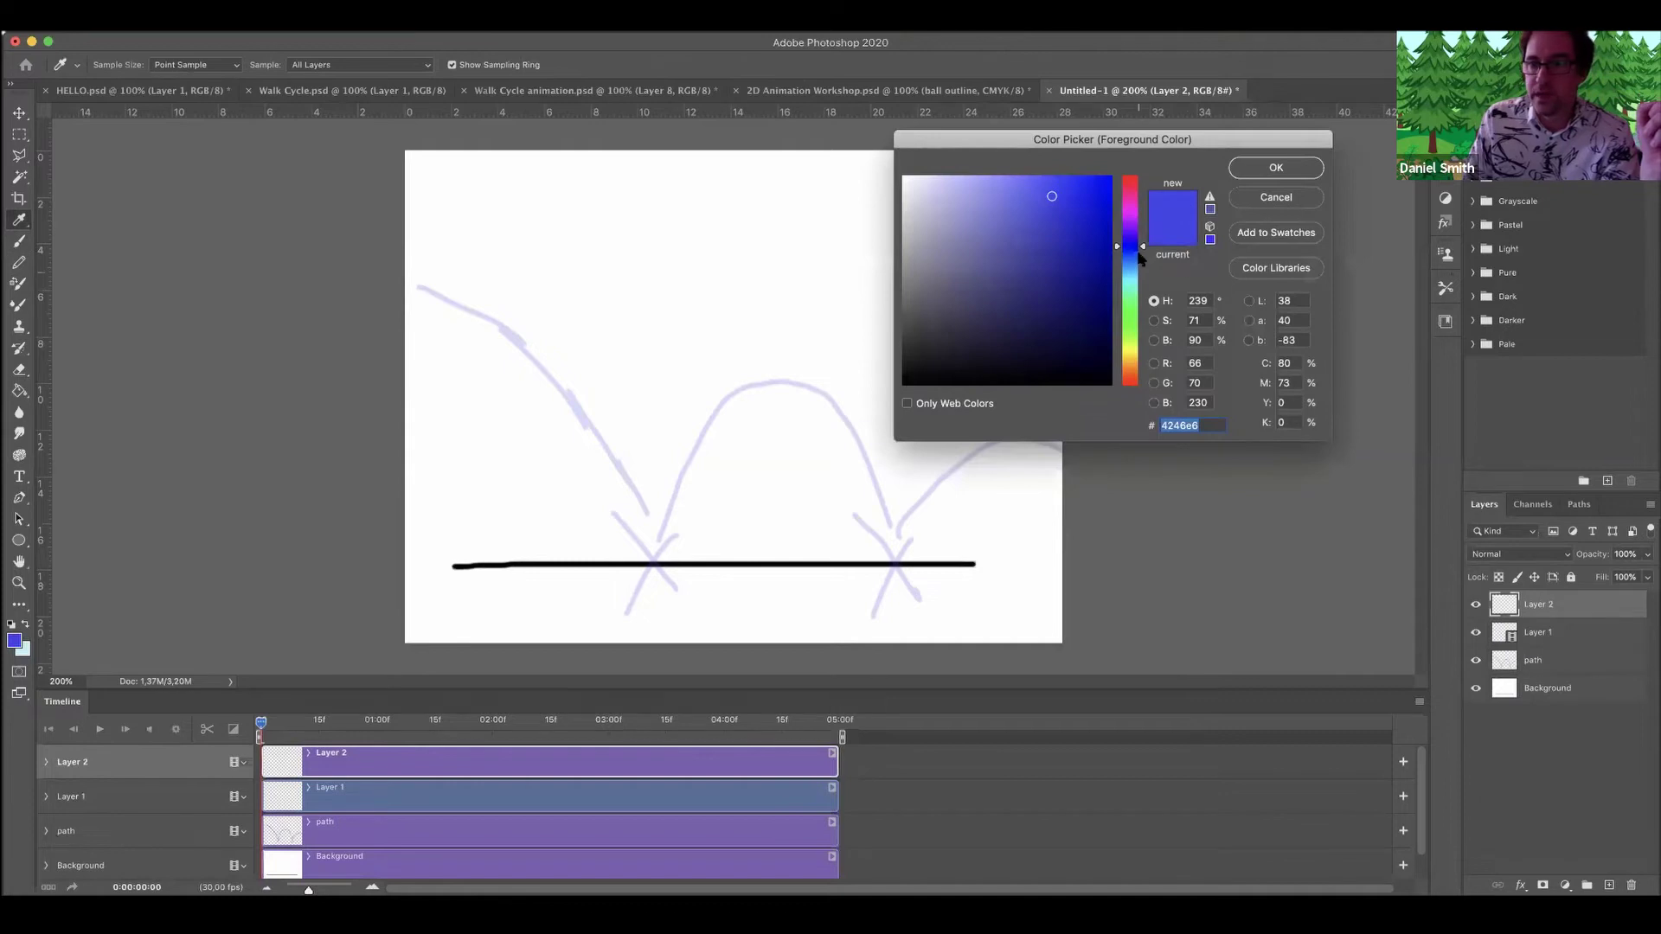
pyautogui.moveTo(1140, 262); pyautogui.dragTo(1142, 302)
pyautogui.click(1139, 315)
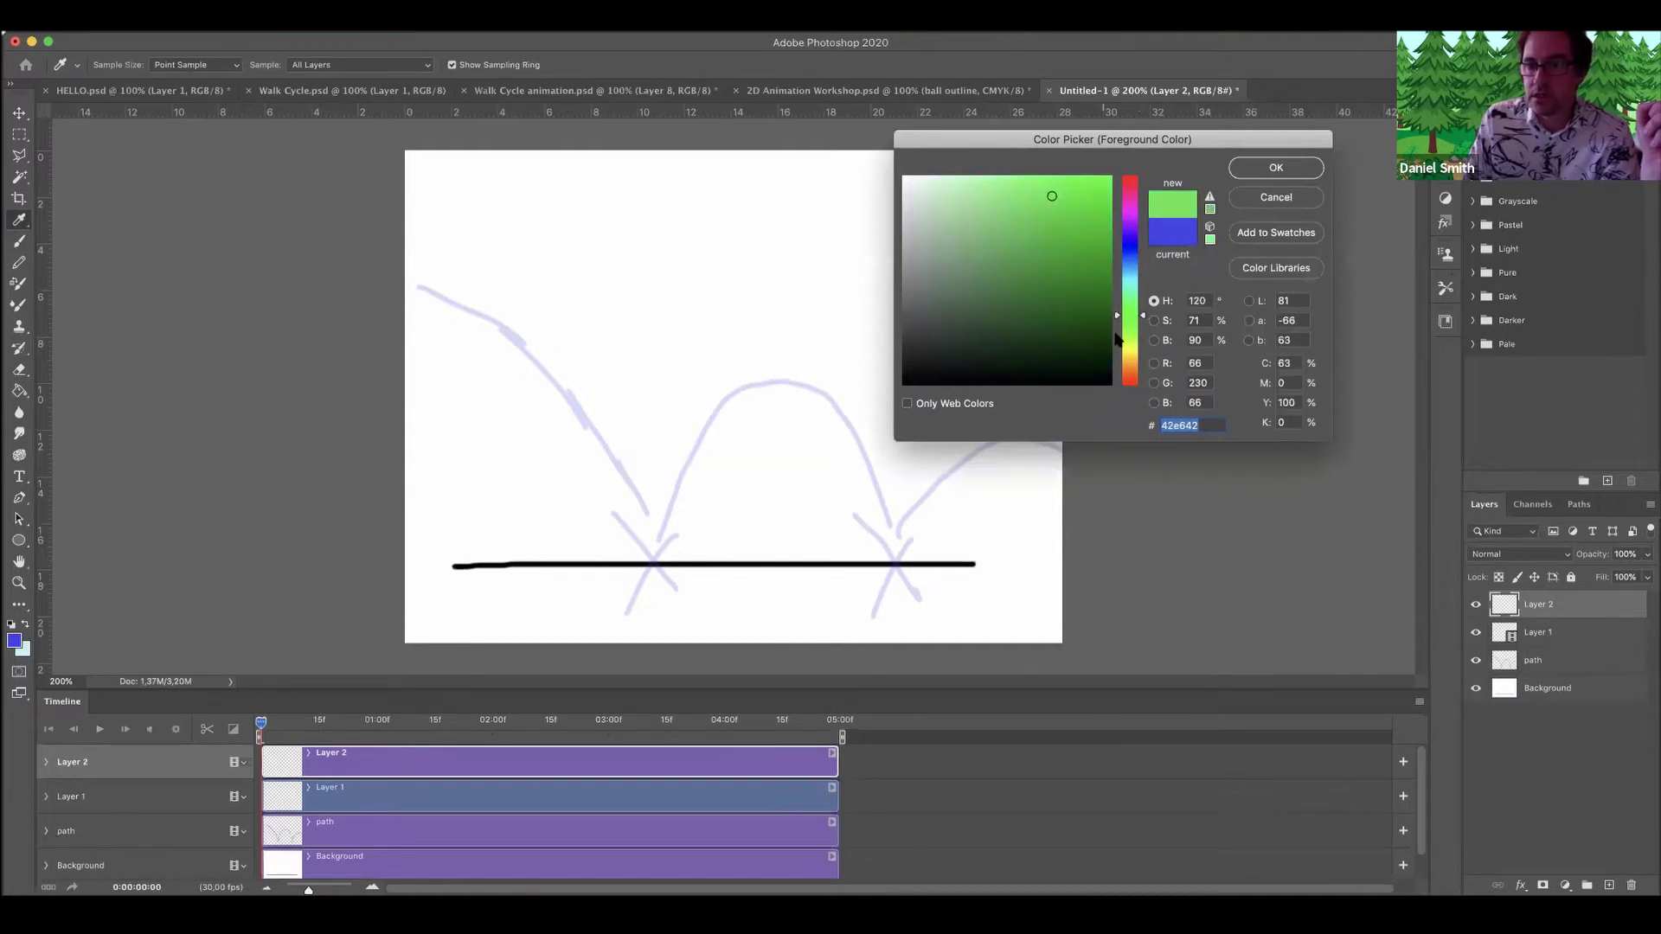
pyautogui.moveTo(1144, 317)
pyautogui.mouseDown()
pyautogui.moveTo(1140, 359)
pyautogui.moveTo(1141, 183)
pyautogui.mouseUp()
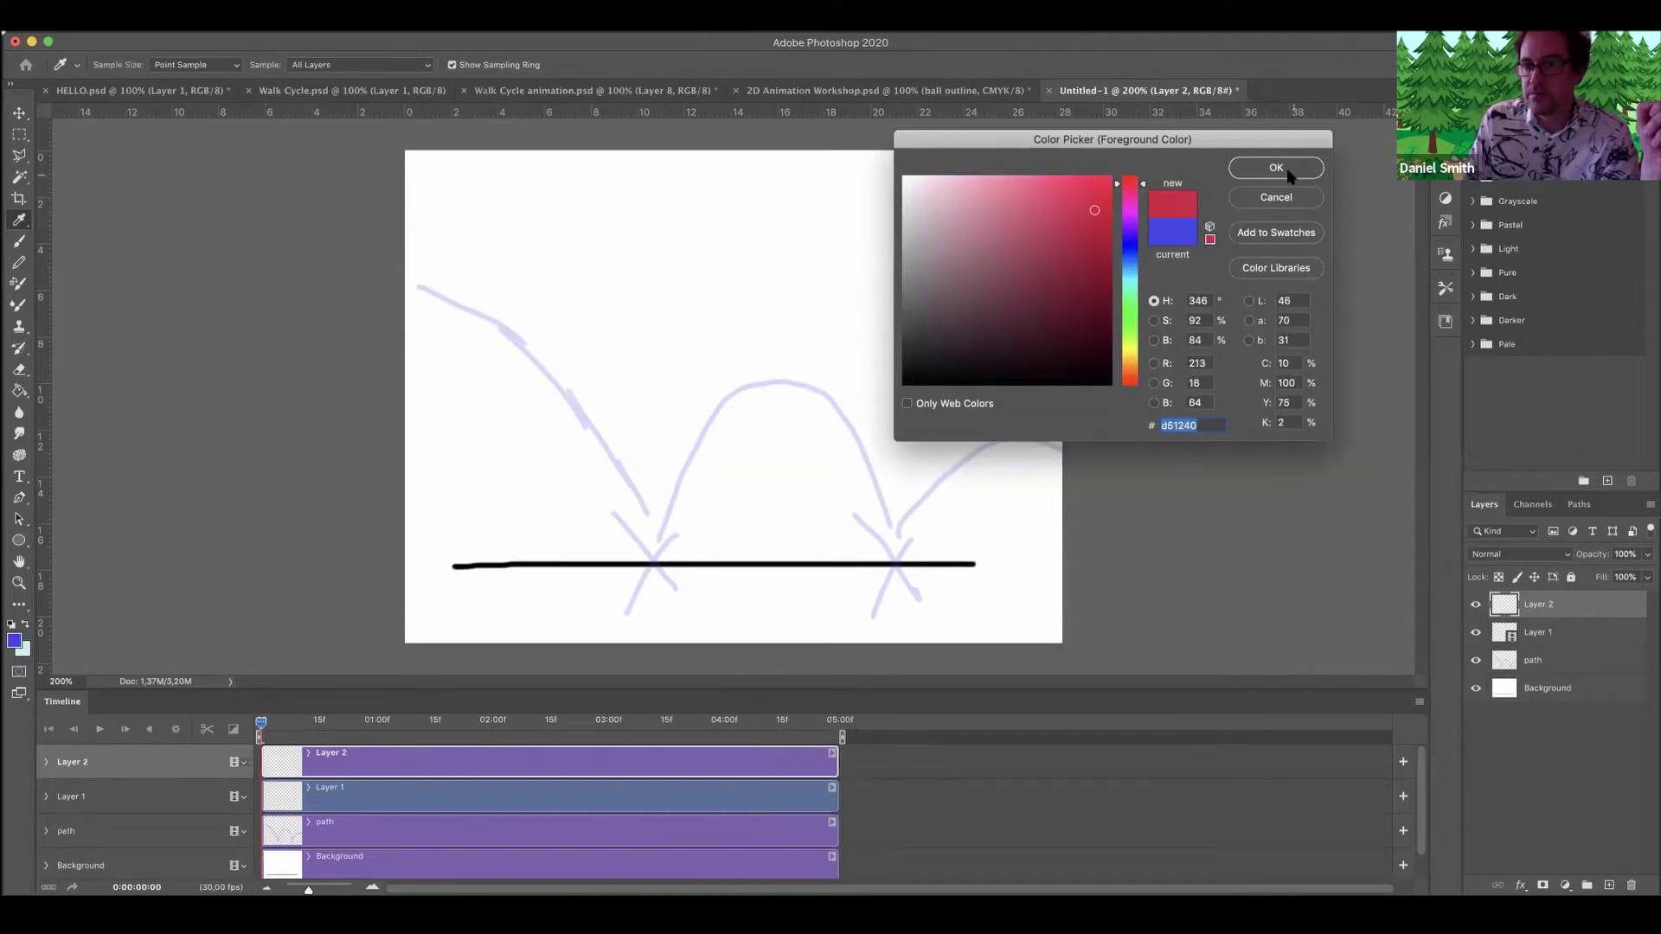
pyautogui.click(1276, 167)
pyautogui.press('b')
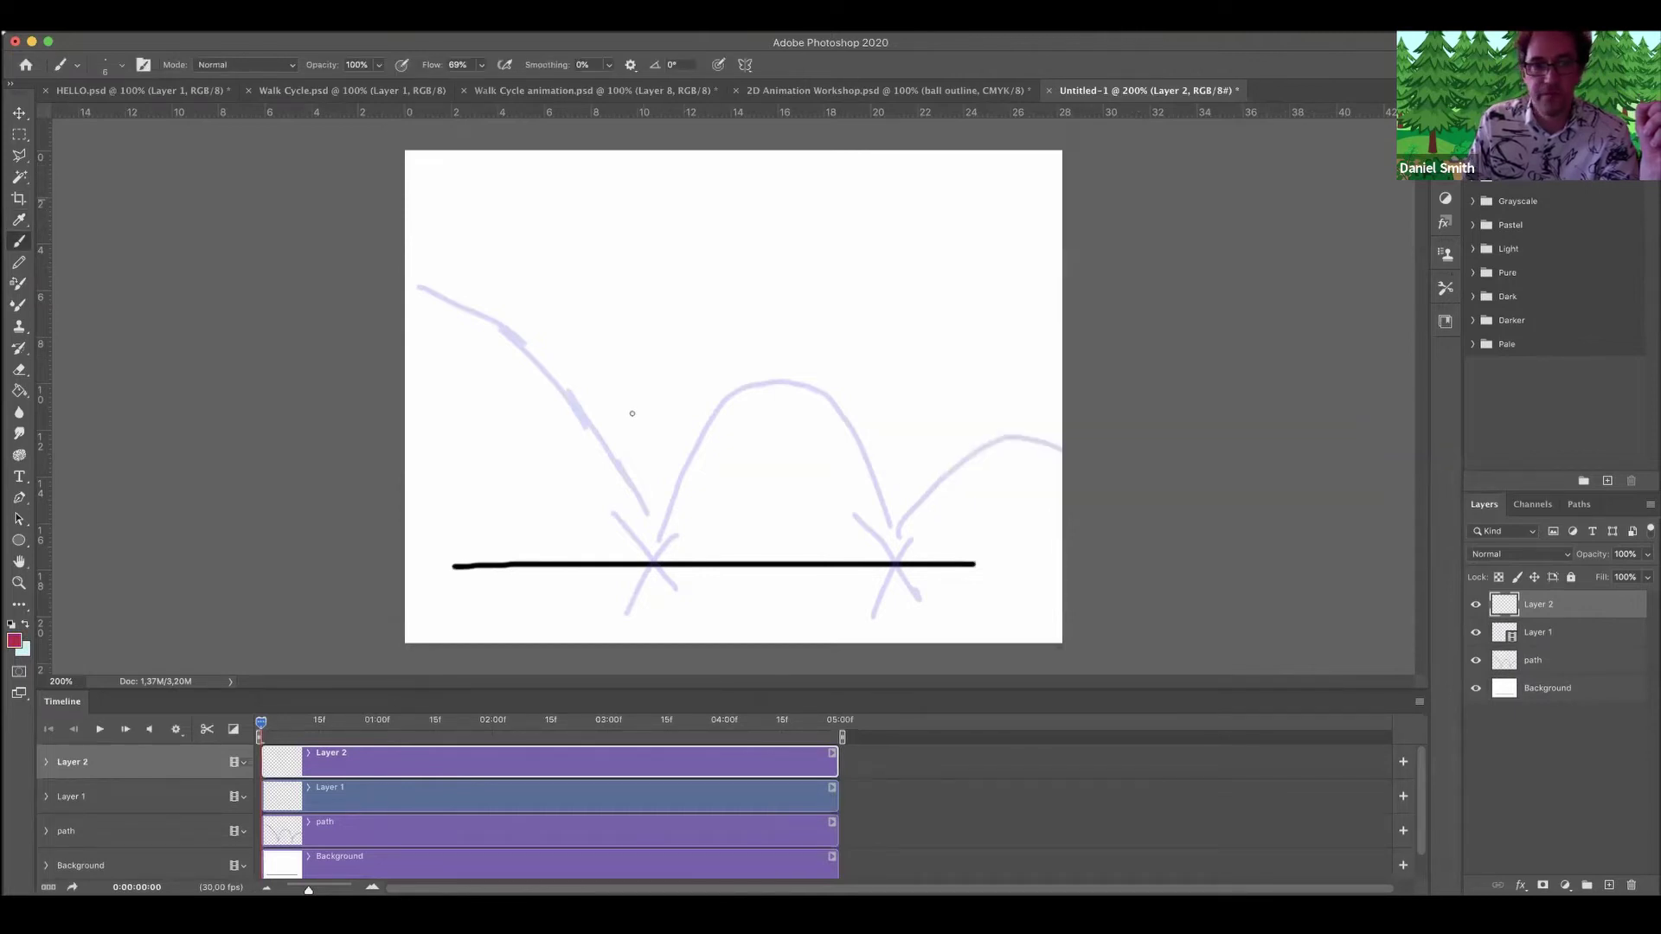
pyautogui.click(122, 65)
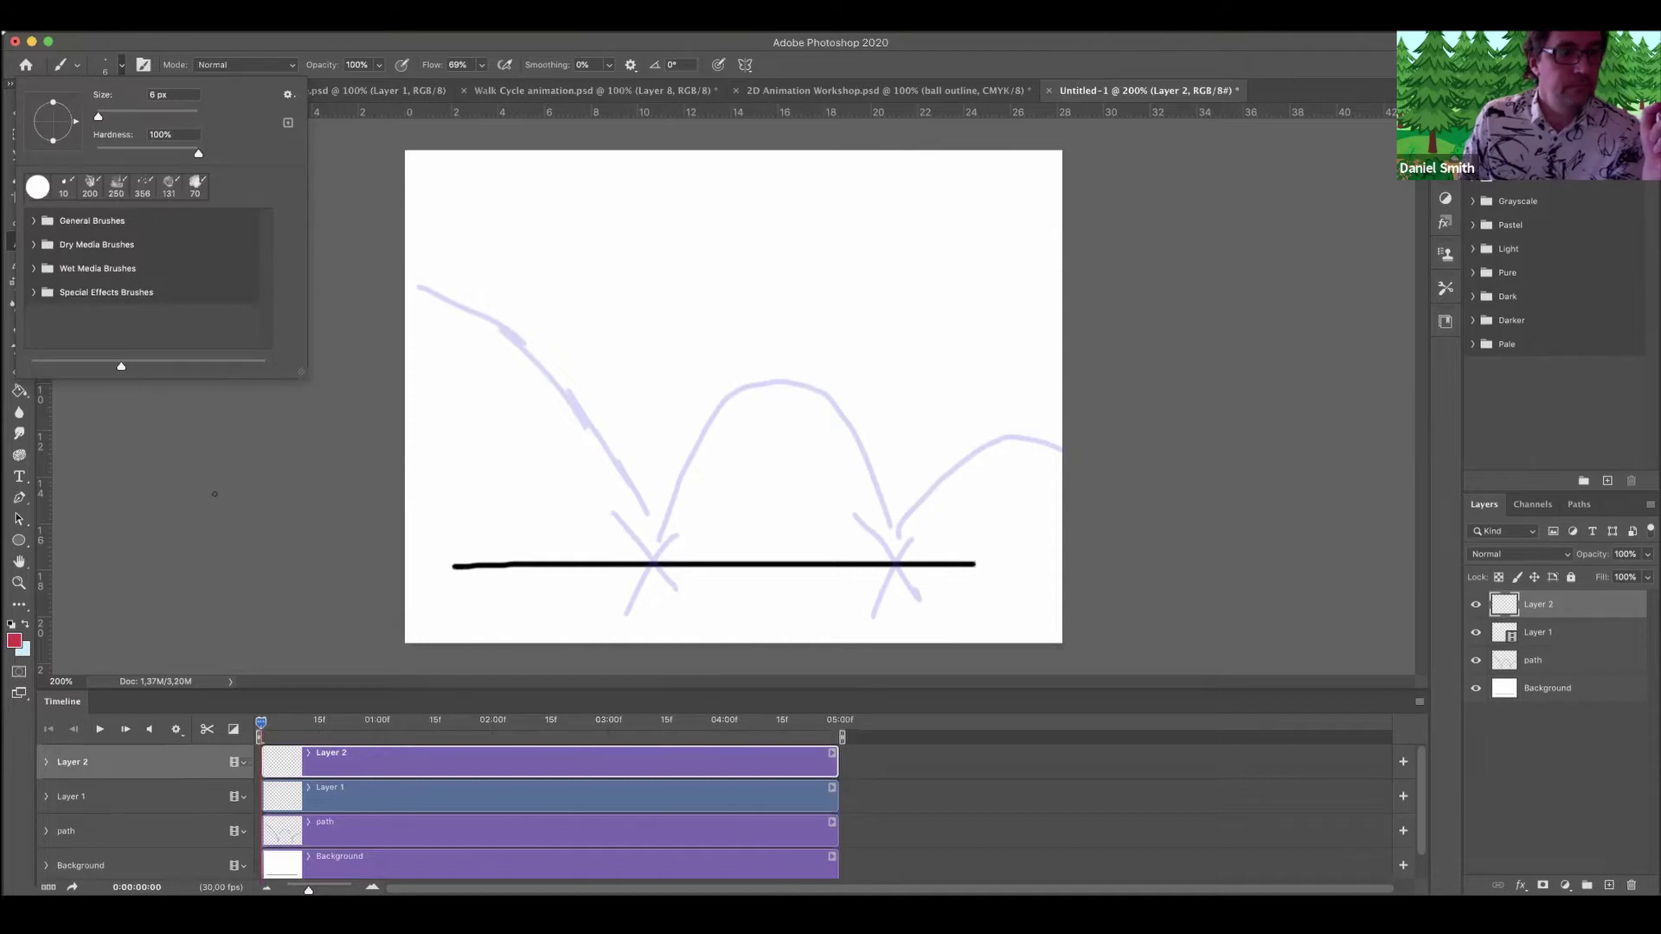
# Select the Ultimate Inking Thick 'n Thin brush from the Wet Media Brushes set.
pyautogui.click(122, 66)
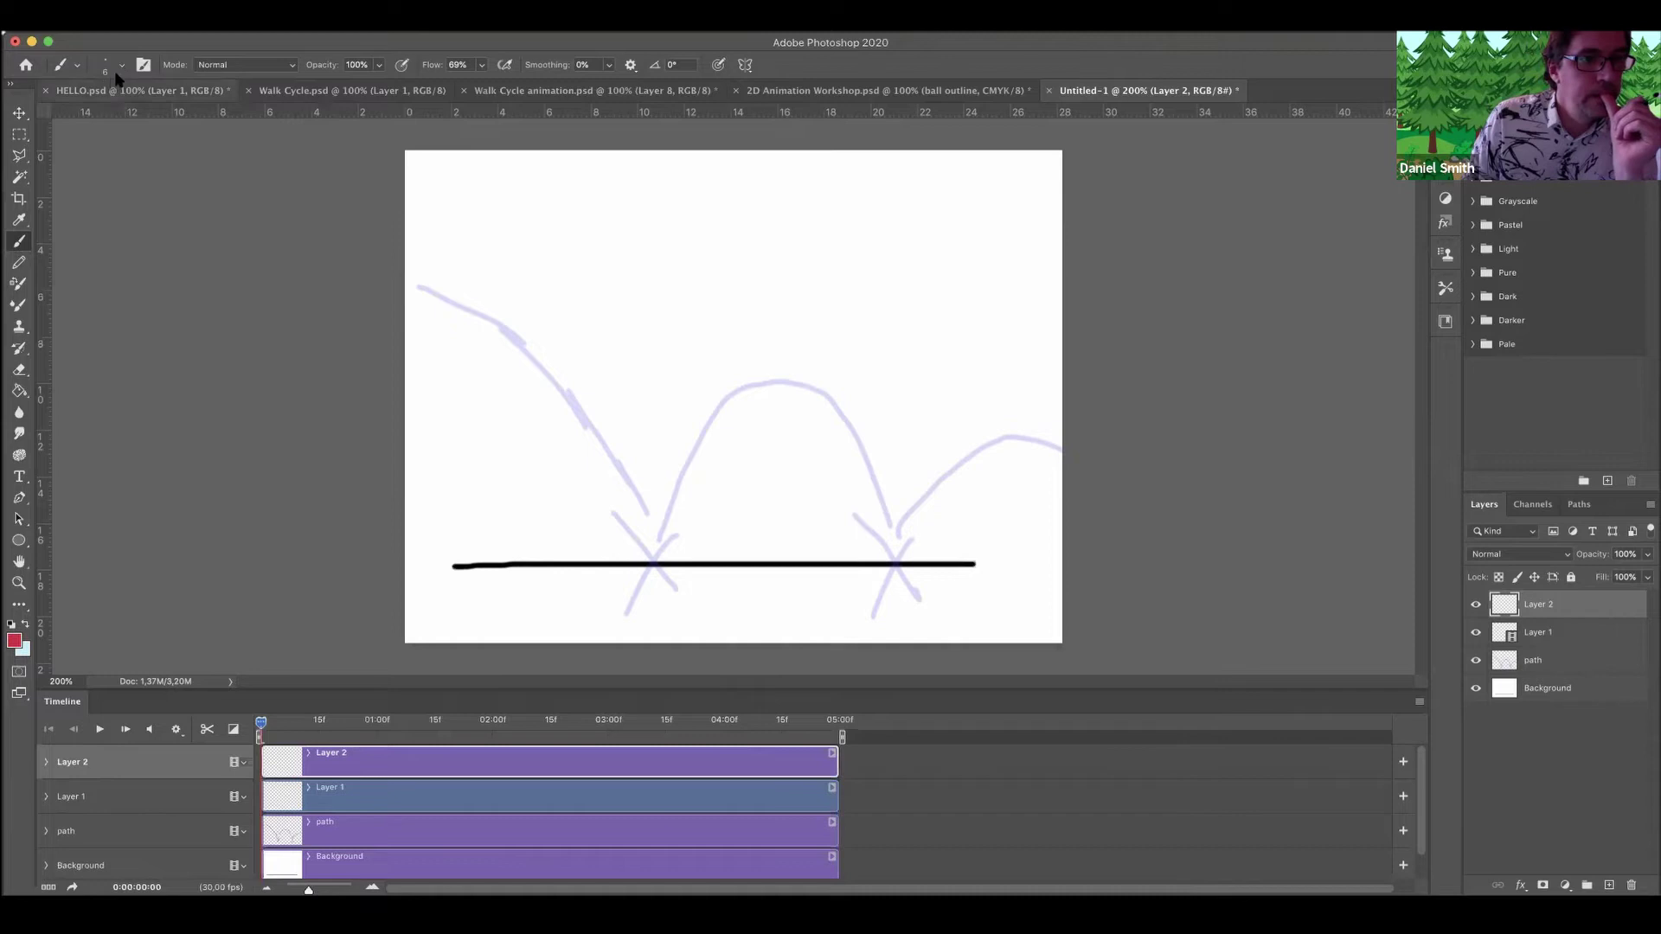
pyautogui.click(121, 67)
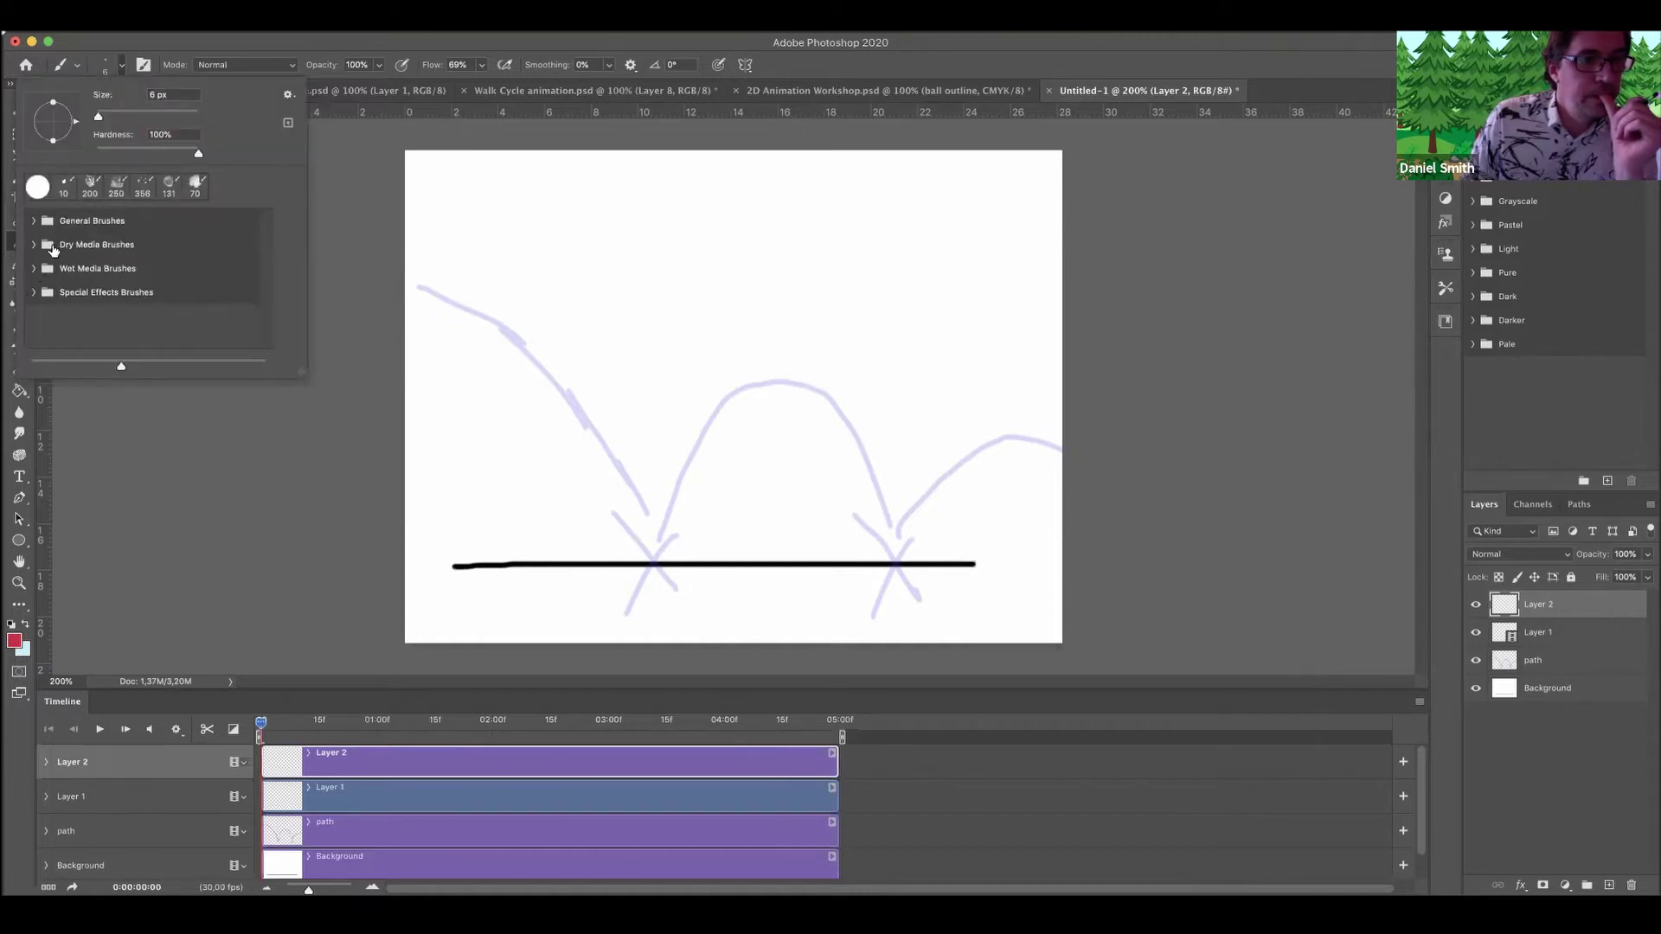
pyautogui.click(34, 223)
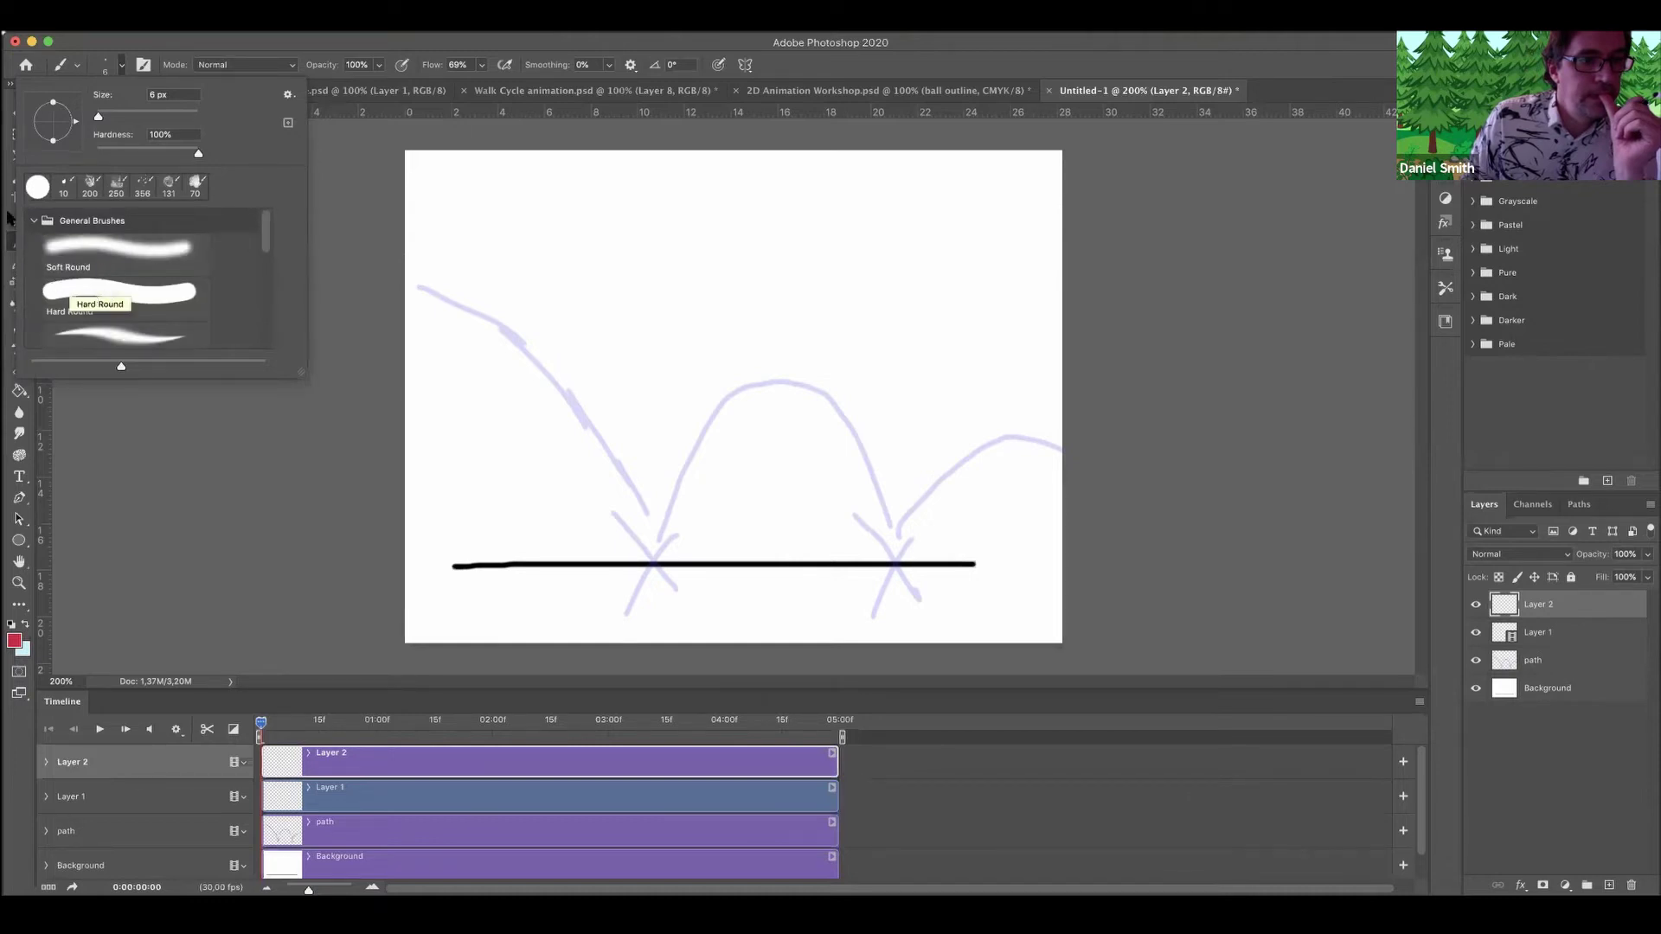
pyautogui.click(34, 222)
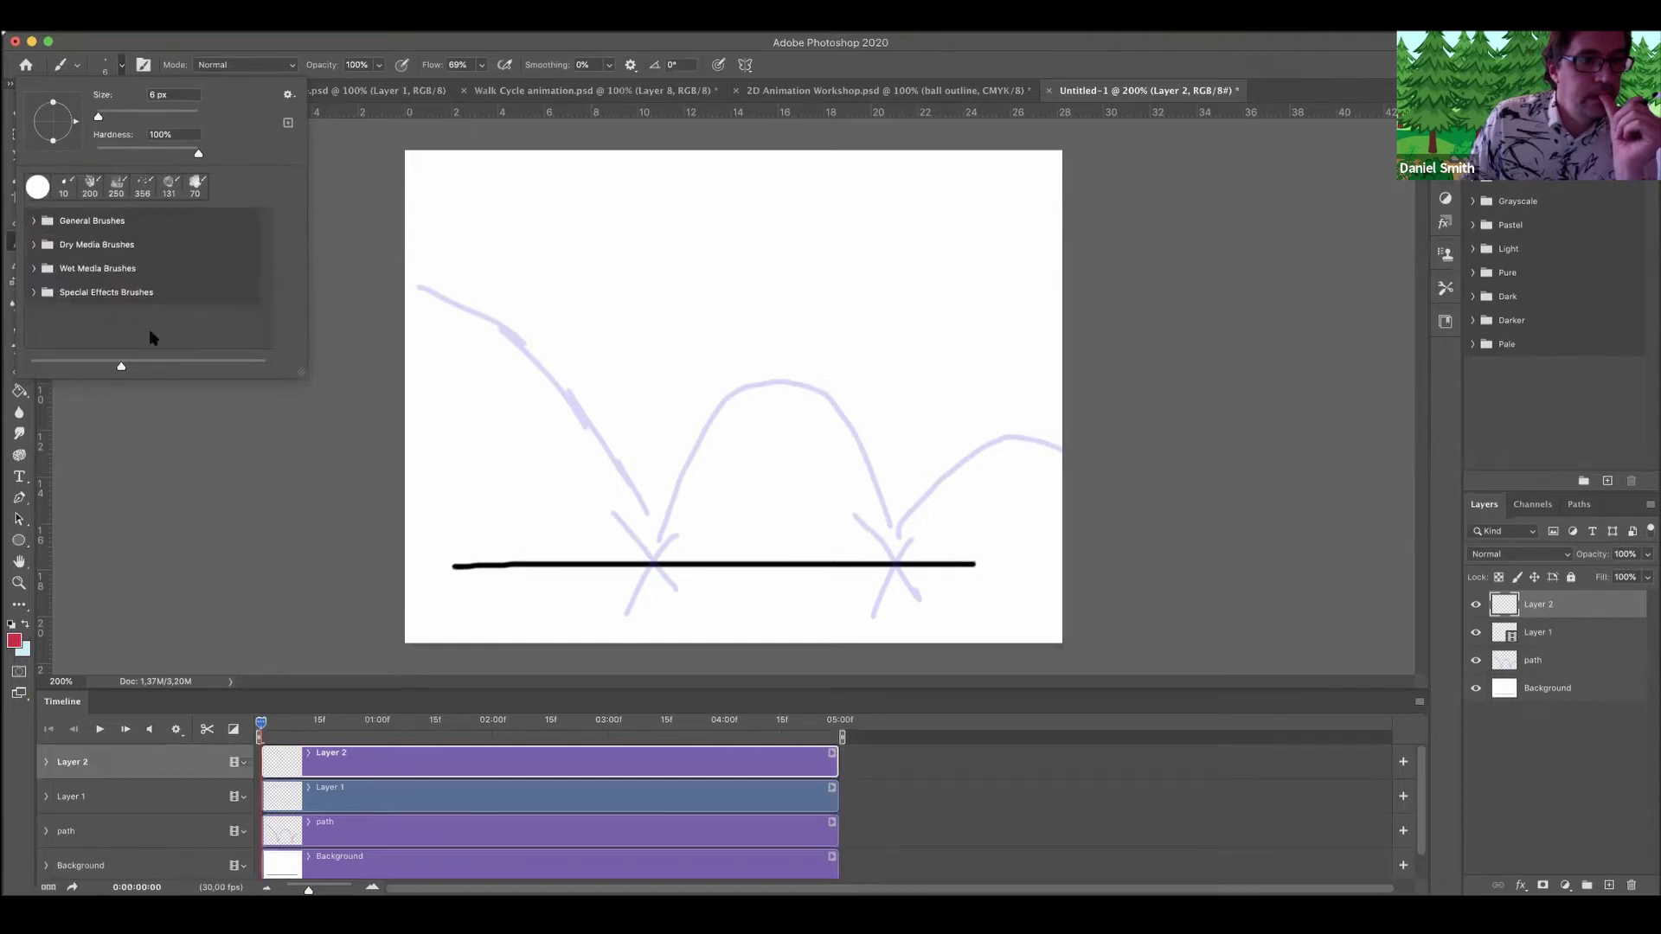
pyautogui.click(34, 269)
pyautogui.click(122, 310)
# Paint three red test strokes on the canvas and undo each one.
pyautogui.moveTo(608, 285); pyautogui.dragTo(698, 322)
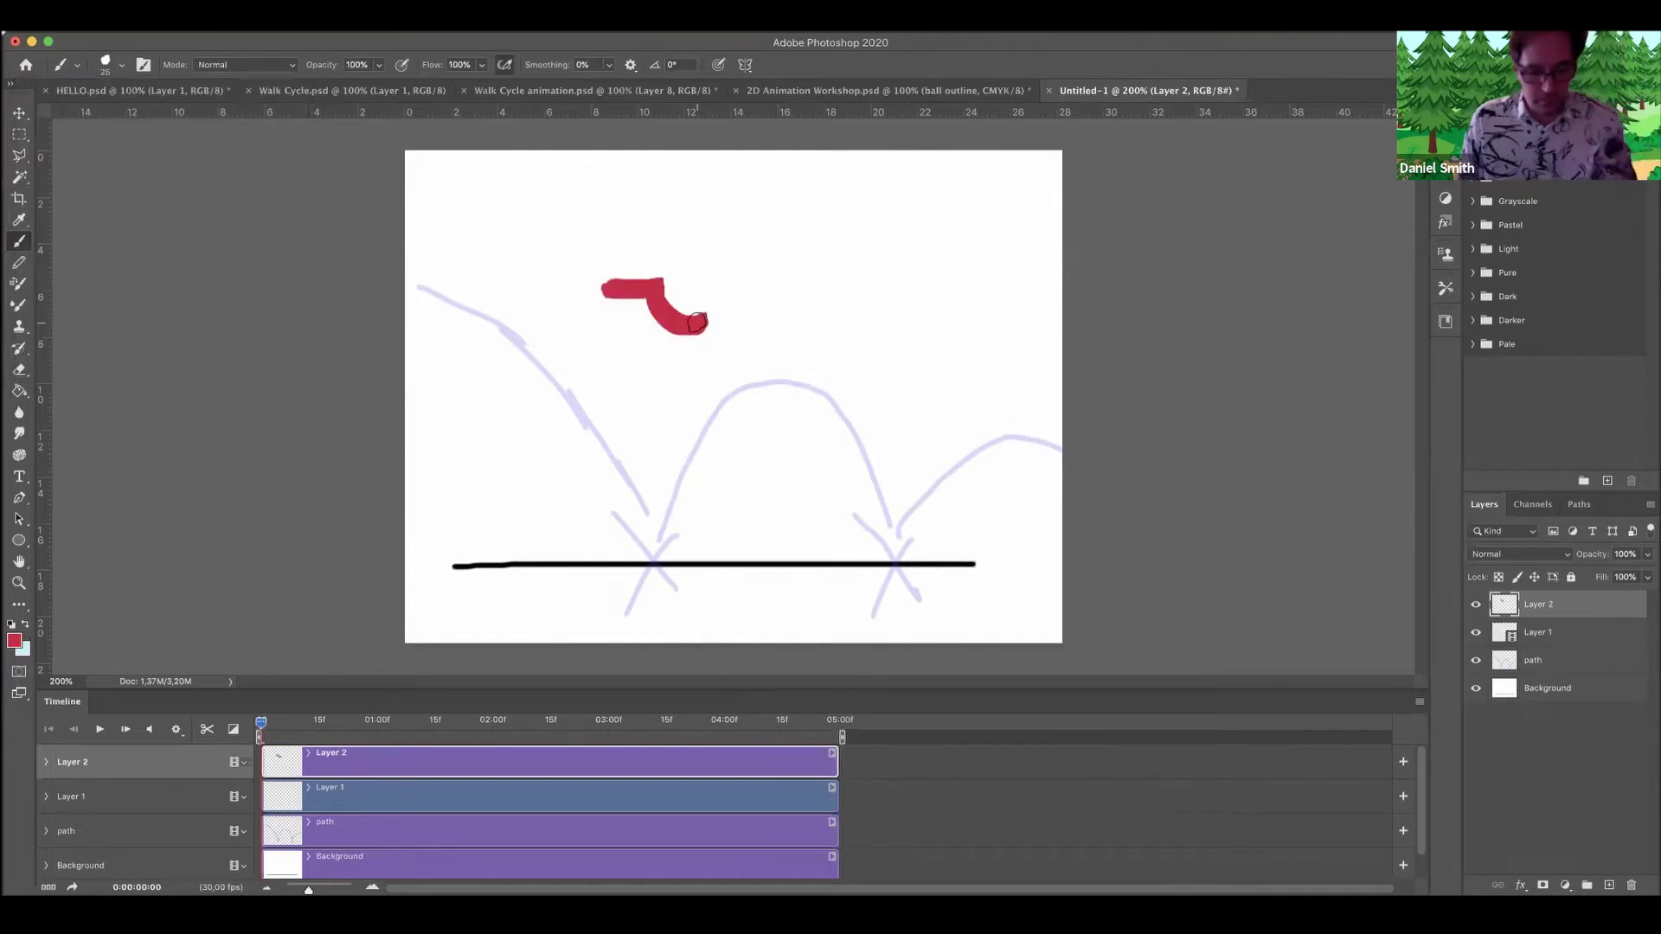
pyautogui.hotkey('ctrl', 'z')
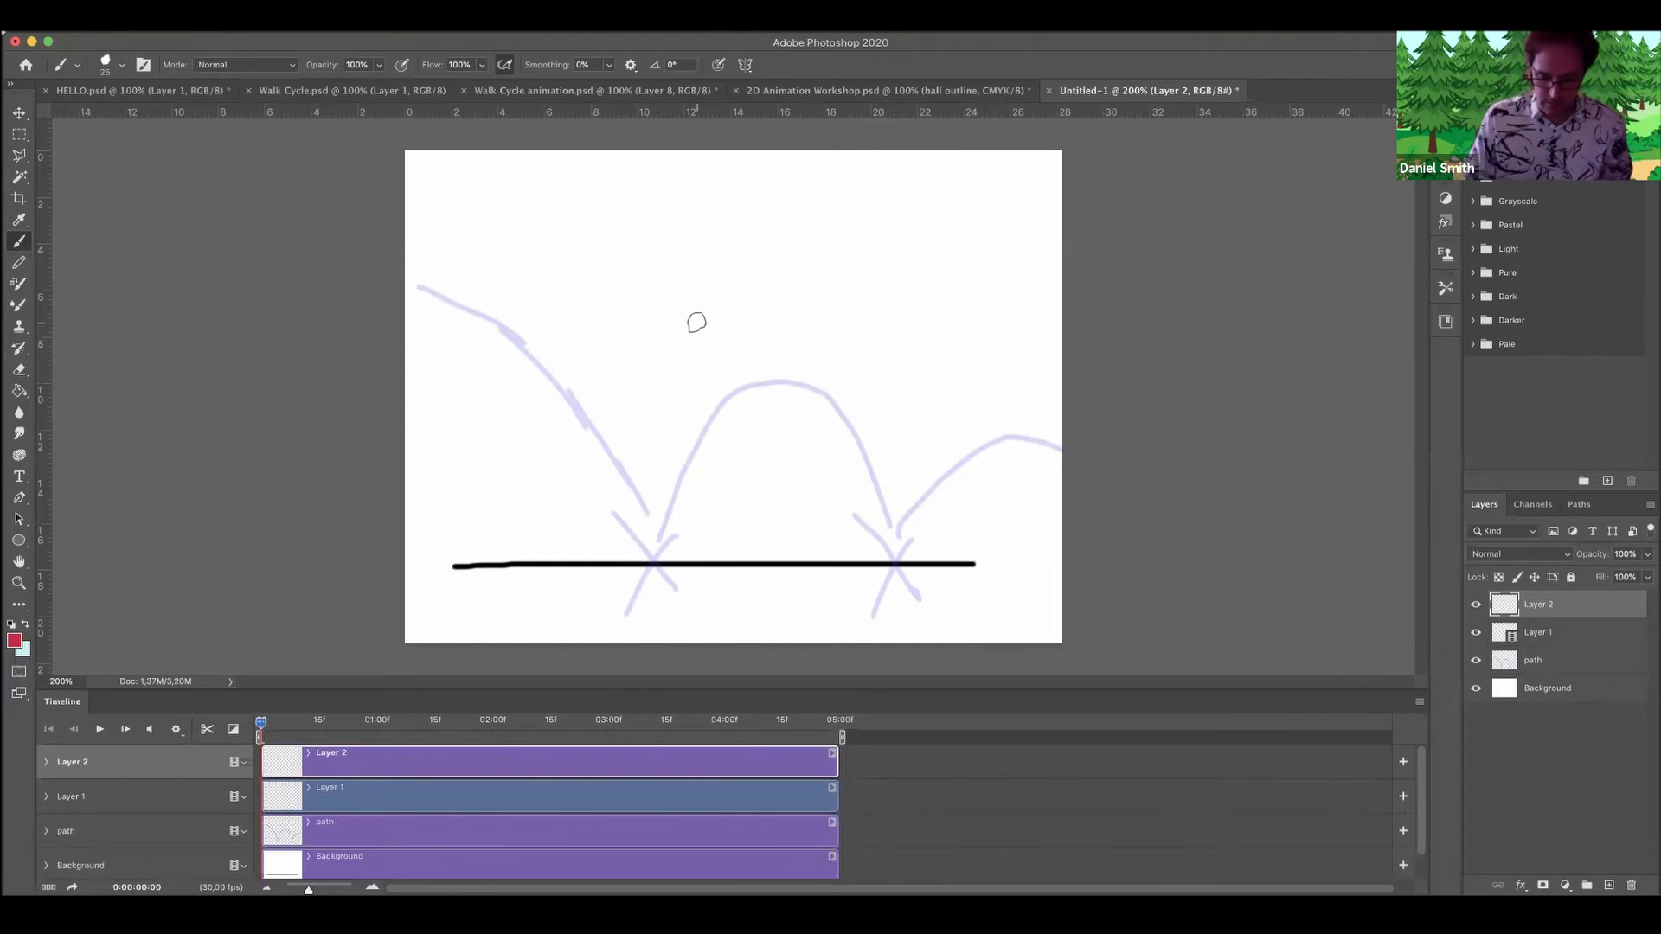
pyautogui.moveTo(722, 362)
pyautogui.mouseDown()
pyautogui.moveTo(702, 286)
pyautogui.moveTo(727, 357)
pyautogui.mouseUp()
pyautogui.hotkey('ctrl', 'z')
pyautogui.moveTo(641, 249); pyautogui.dragTo(696, 269)
pyautogui.hotkey('ctrl', 'z')
pyautogui.hotkey('ctrl', 'z')
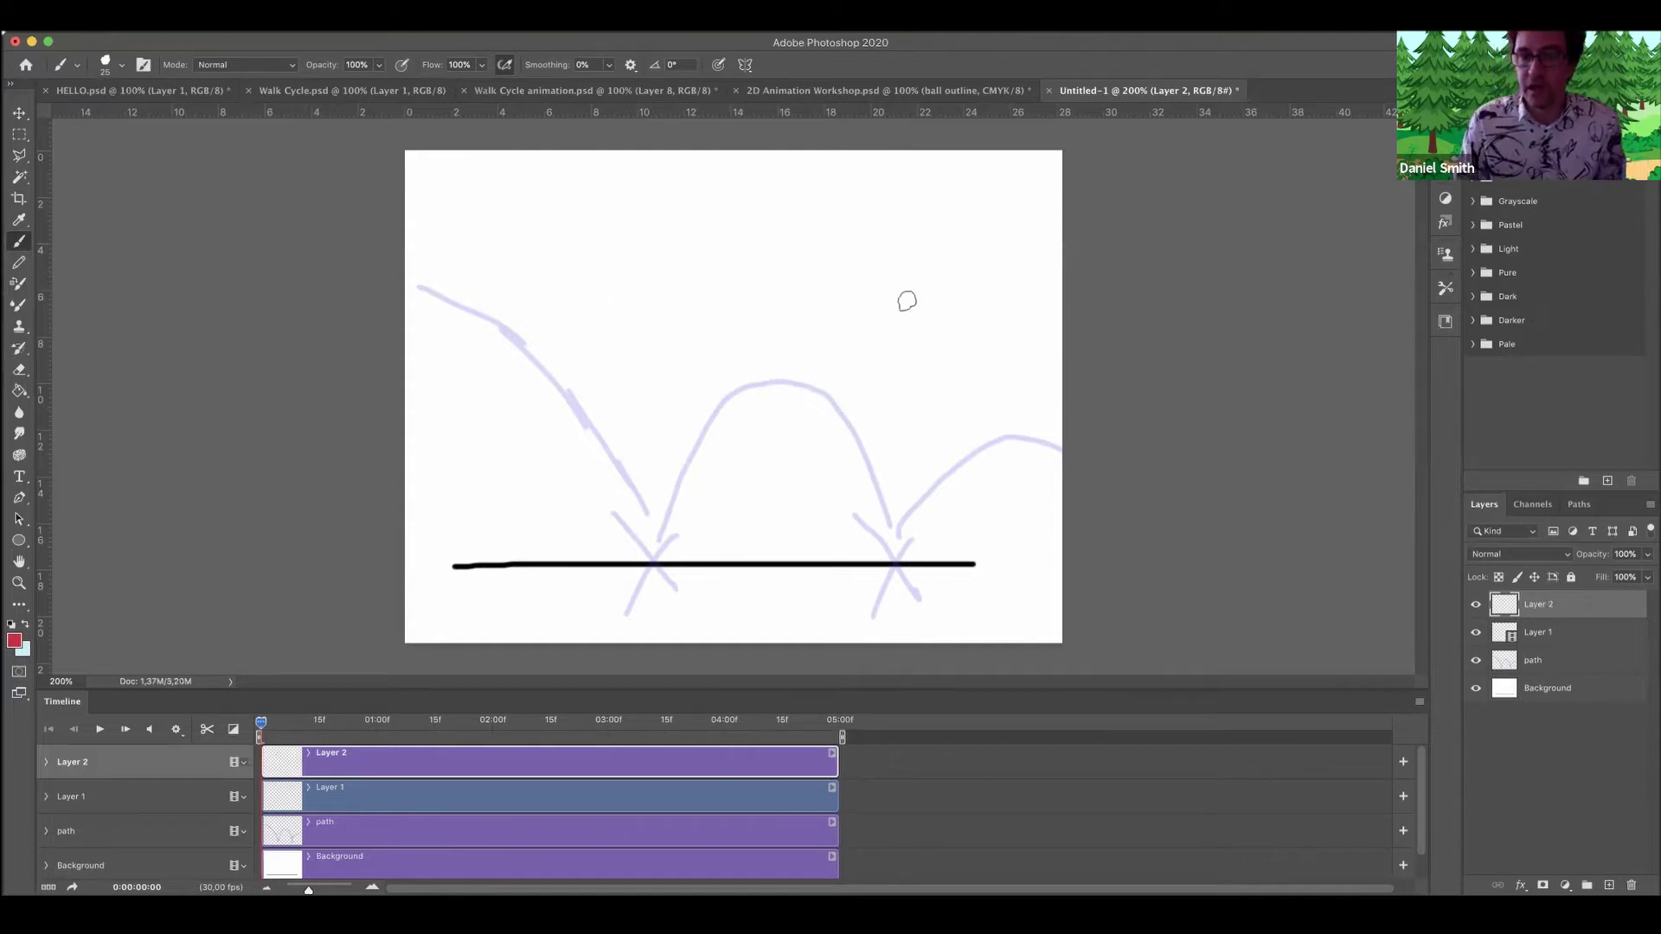
# Hide the blue bounce path layer and toggle the Background's visibility off and back on.
pyautogui.click(1476, 660)
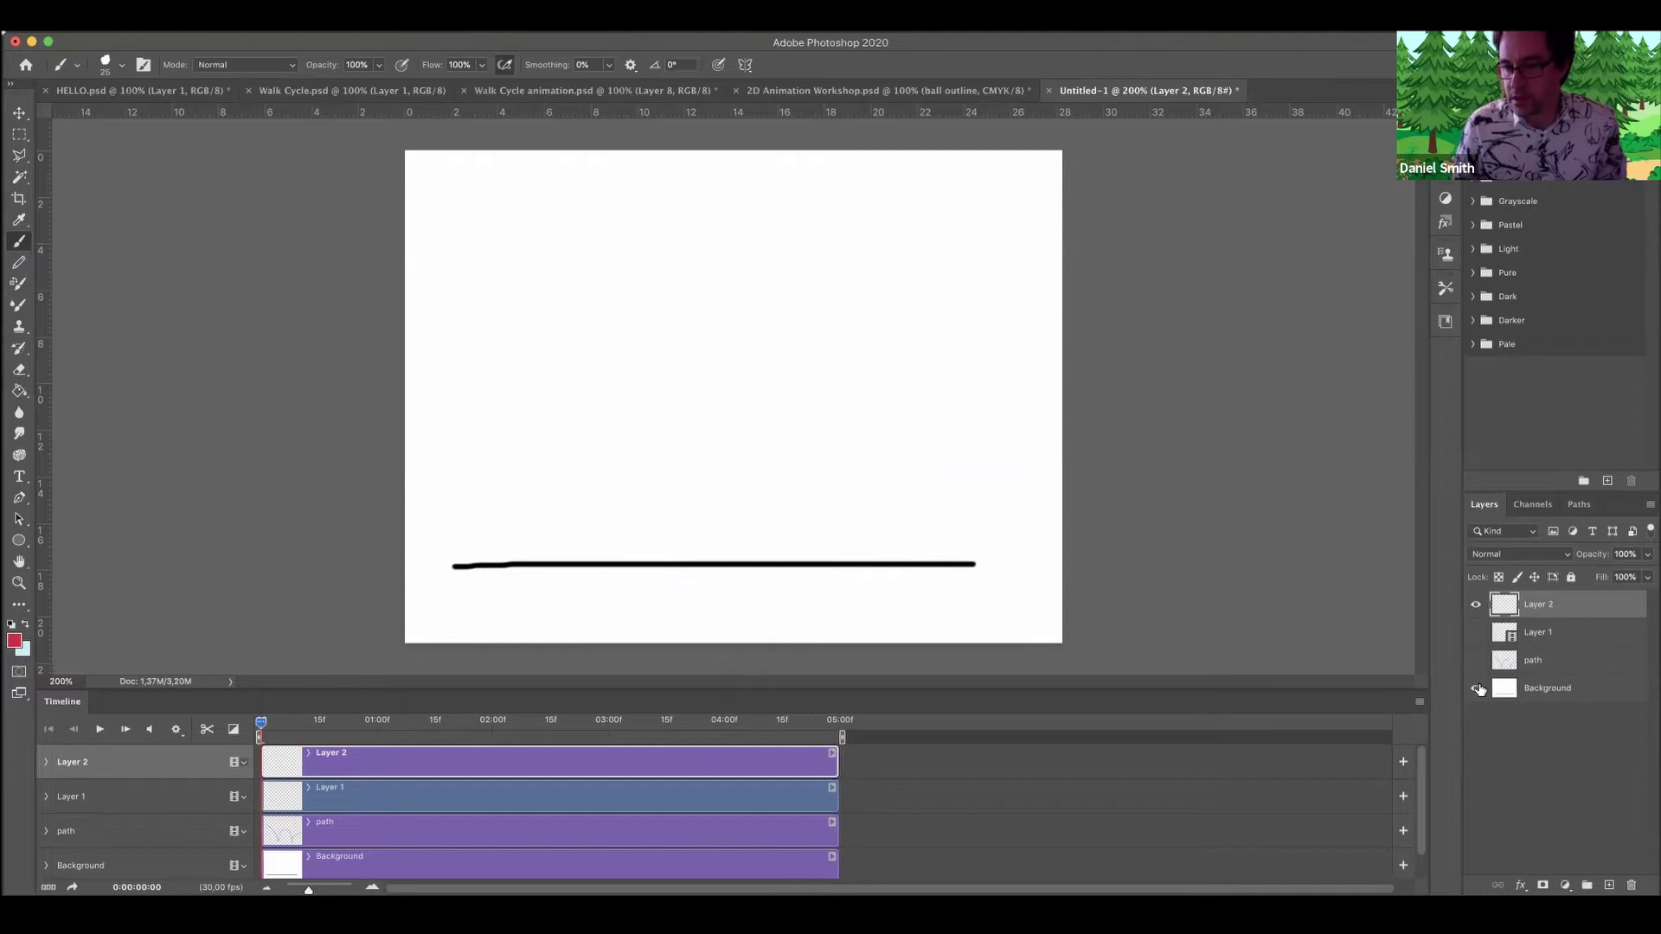
pyautogui.click(1476, 688)
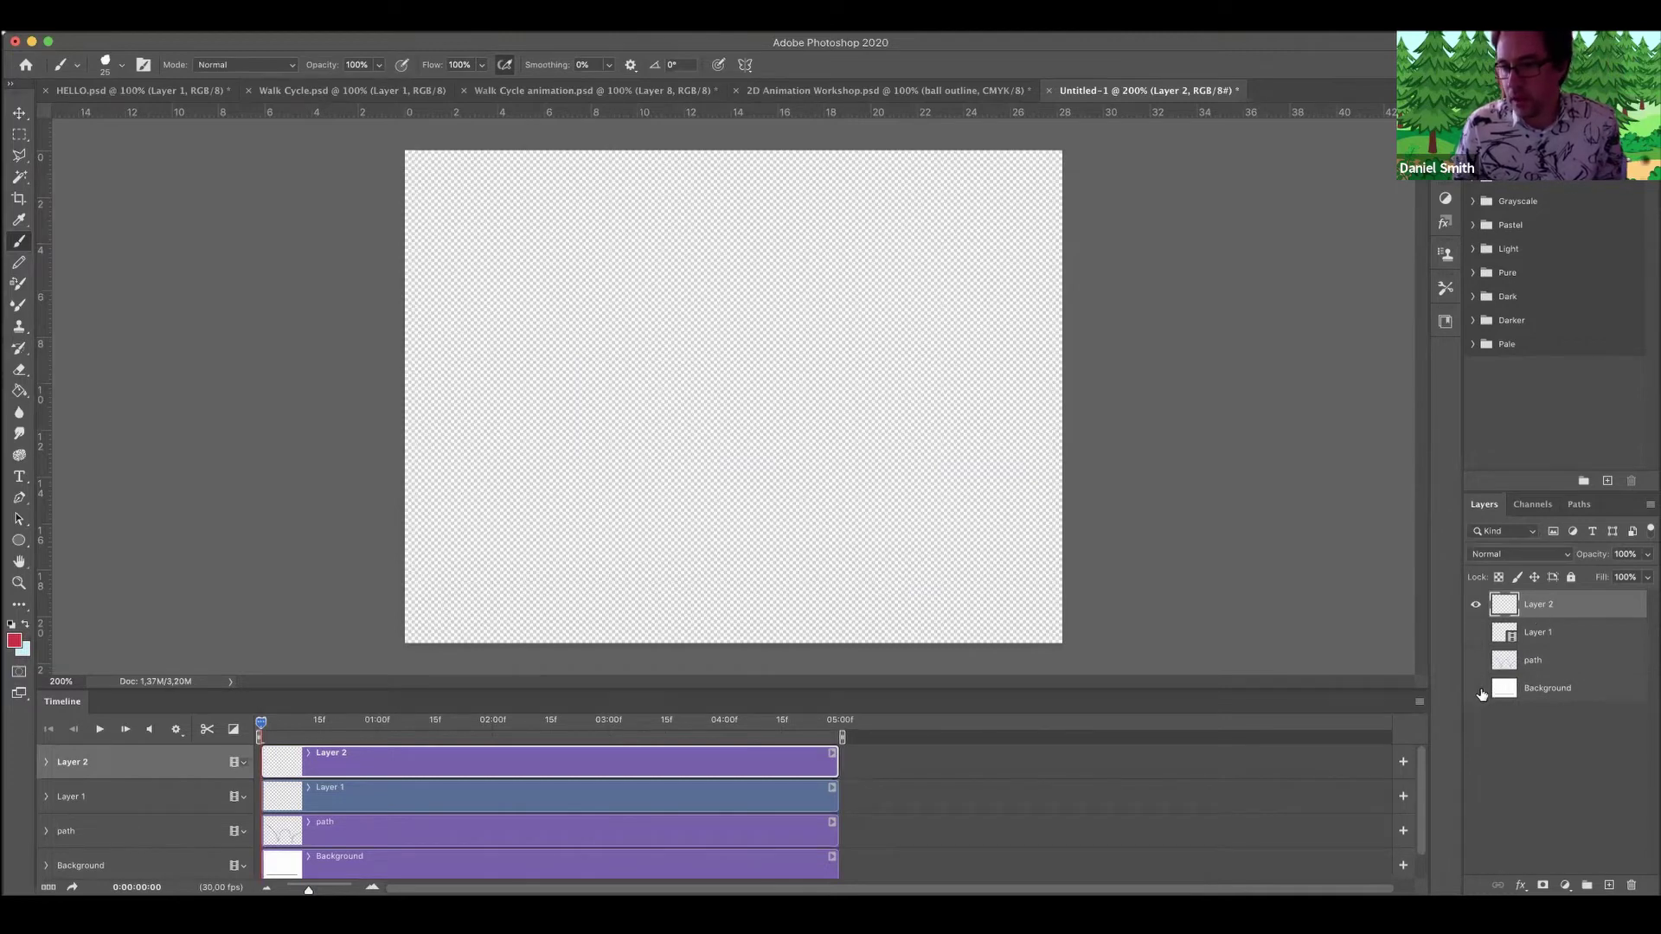
pyautogui.click(1477, 689)
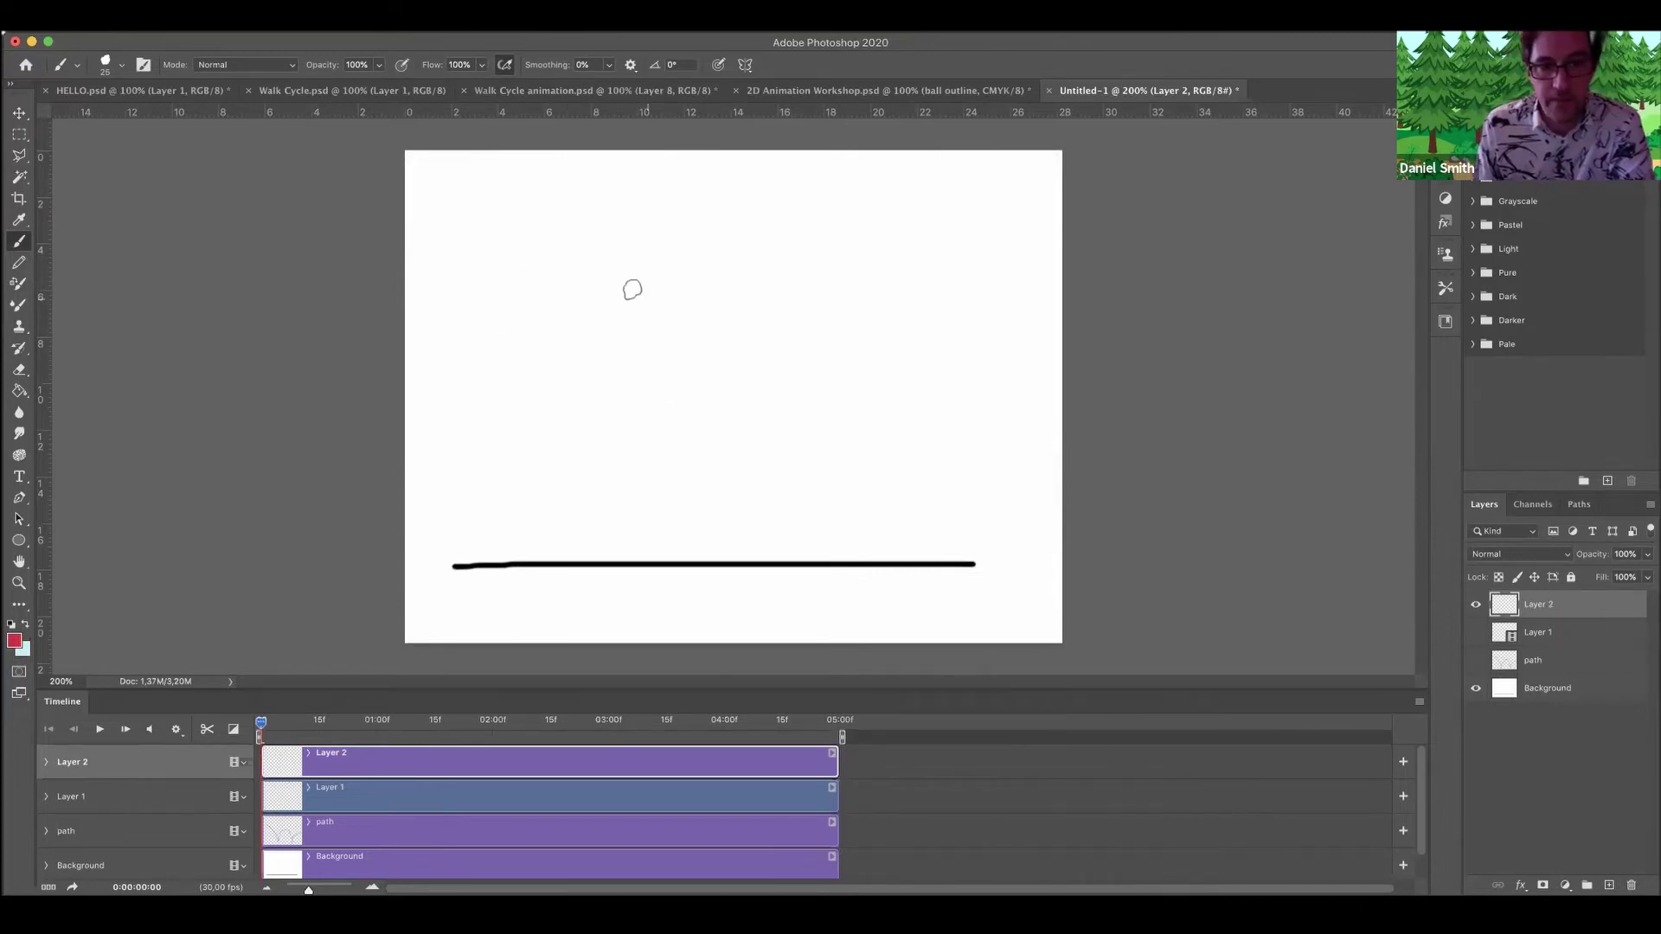
# Brush rows of red practice ovals across the top and left of Layer 2.
pyautogui.moveTo(575, 259)
pyautogui.mouseDown()
pyautogui.moveTo(556, 337)
pyautogui.moveTo(577, 259)
pyautogui.mouseUp()
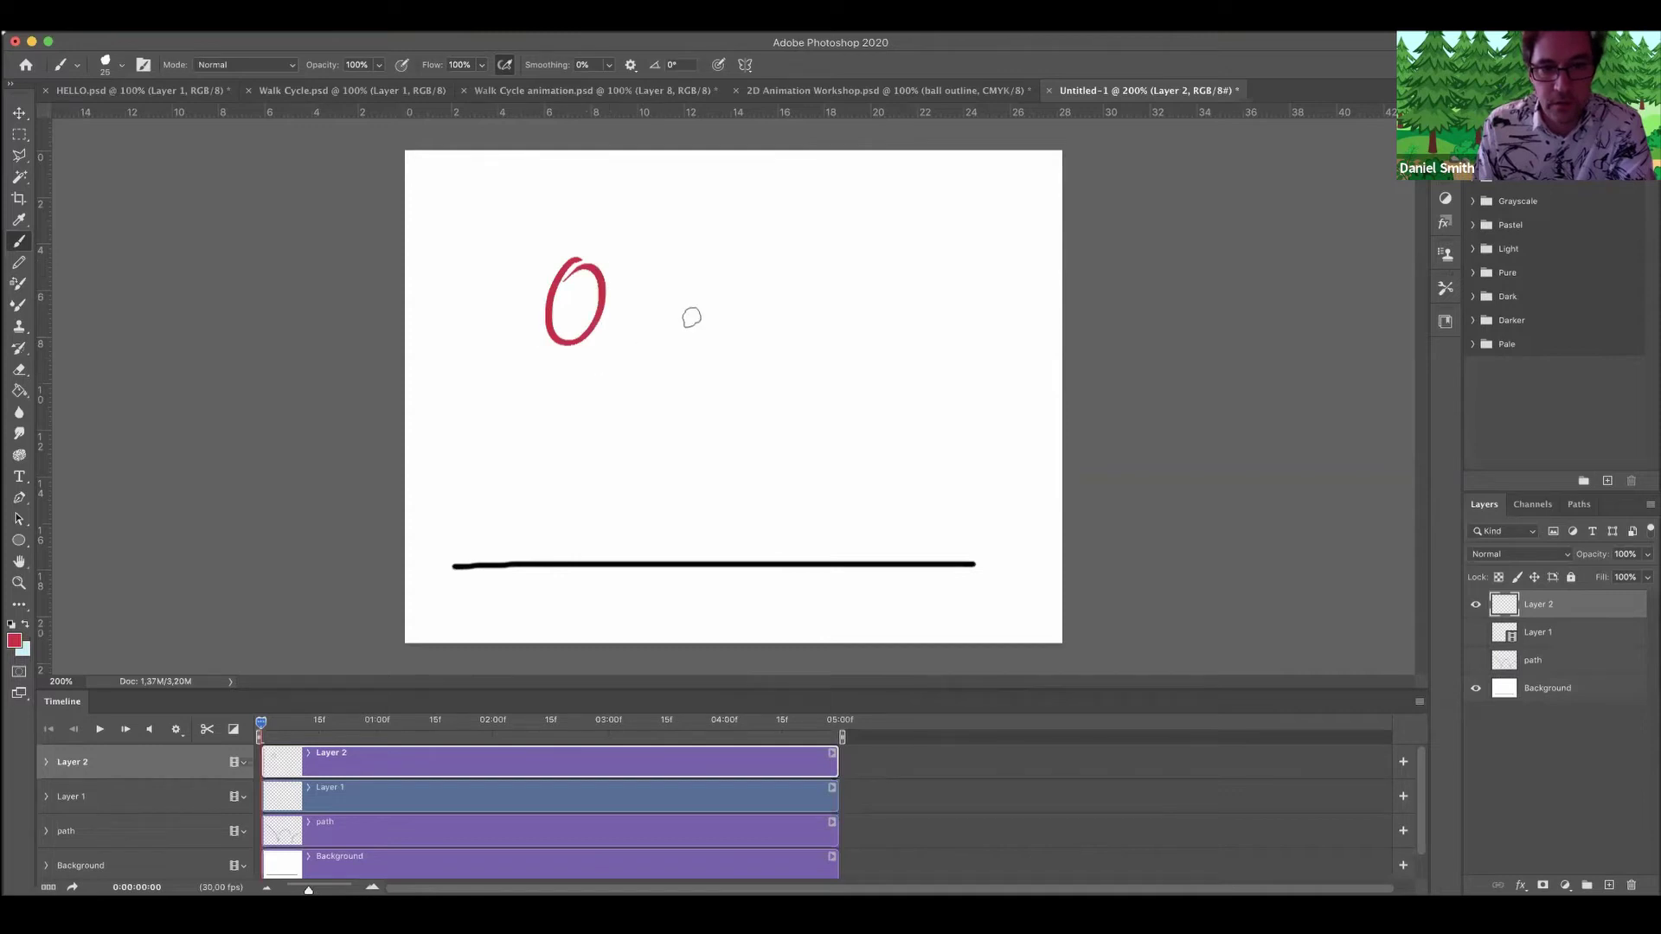
pyautogui.moveTo(692, 261)
pyautogui.mouseDown()
pyautogui.moveTo(651, 351)
pyautogui.moveTo(690, 264)
pyautogui.moveTo(801, 259)
pyautogui.mouseUp()
pyautogui.moveTo(934, 256)
pyautogui.mouseDown()
pyautogui.moveTo(893, 337)
pyautogui.moveTo(952, 259)
pyautogui.mouseUp()
pyautogui.moveTo(869, 197)
pyautogui.mouseDown()
pyautogui.moveTo(846, 272)
pyautogui.moveTo(904, 268)
pyautogui.mouseUp()
pyautogui.moveTo(771, 257)
pyautogui.mouseDown()
pyautogui.moveTo(721, 337)
pyautogui.moveTo(660, 222)
pyautogui.mouseUp()
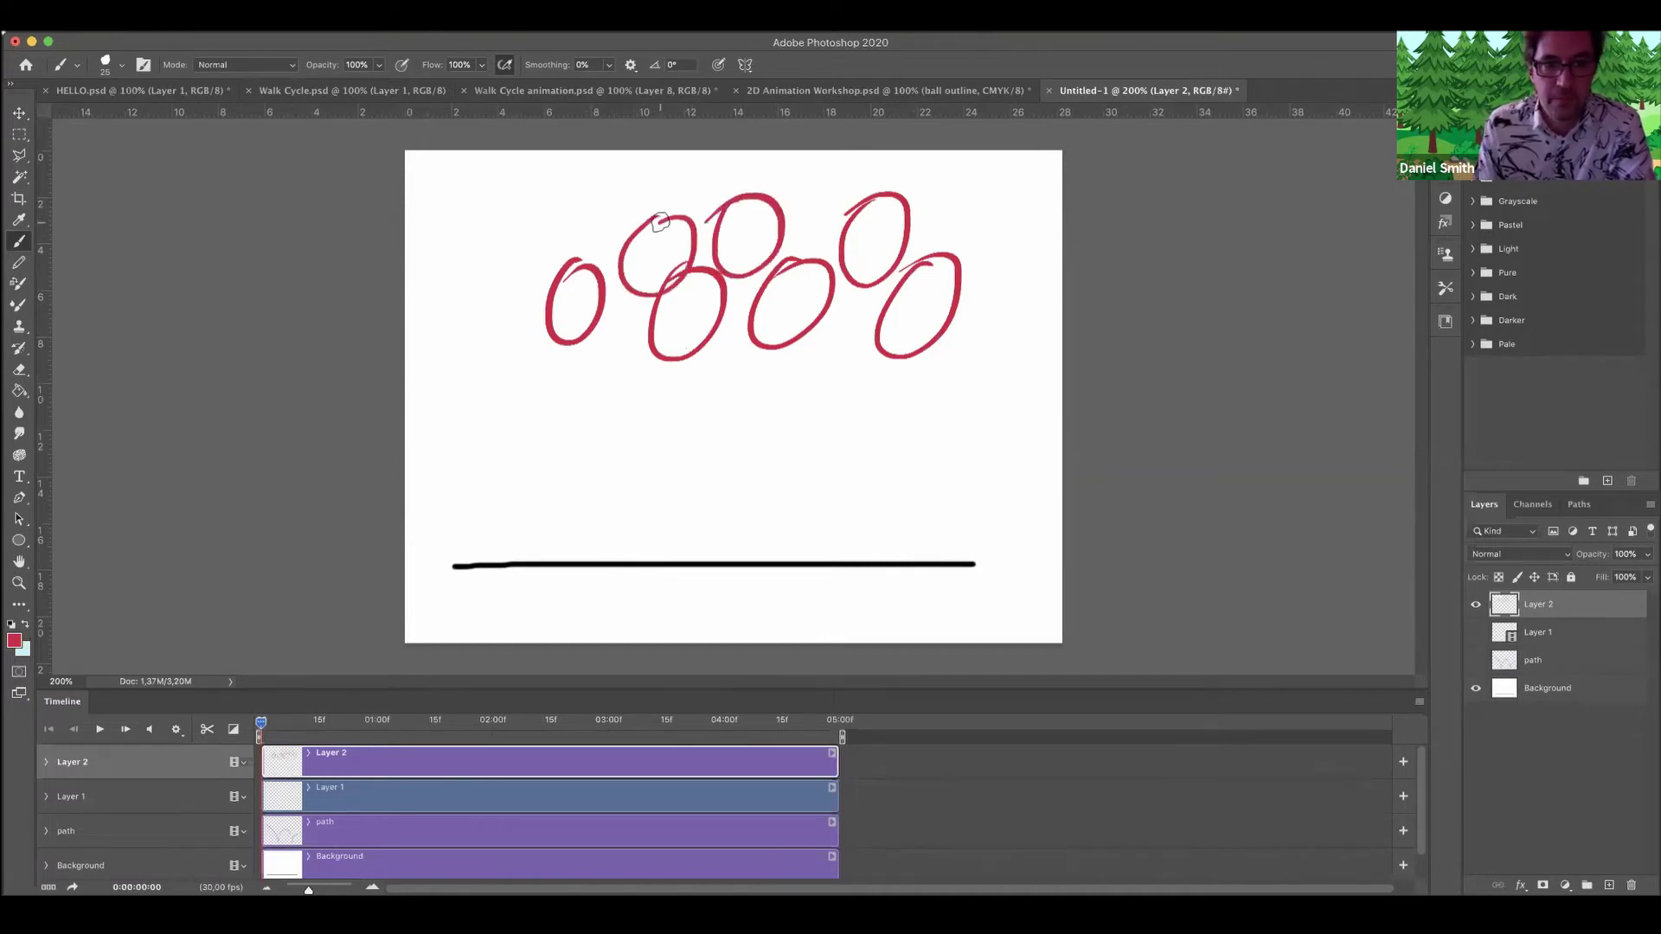
pyautogui.moveTo(616, 376)
pyautogui.mouseDown()
pyautogui.moveTo(600, 371)
pyautogui.moveTo(640, 410)
pyautogui.moveTo(744, 365)
pyautogui.mouseUp()
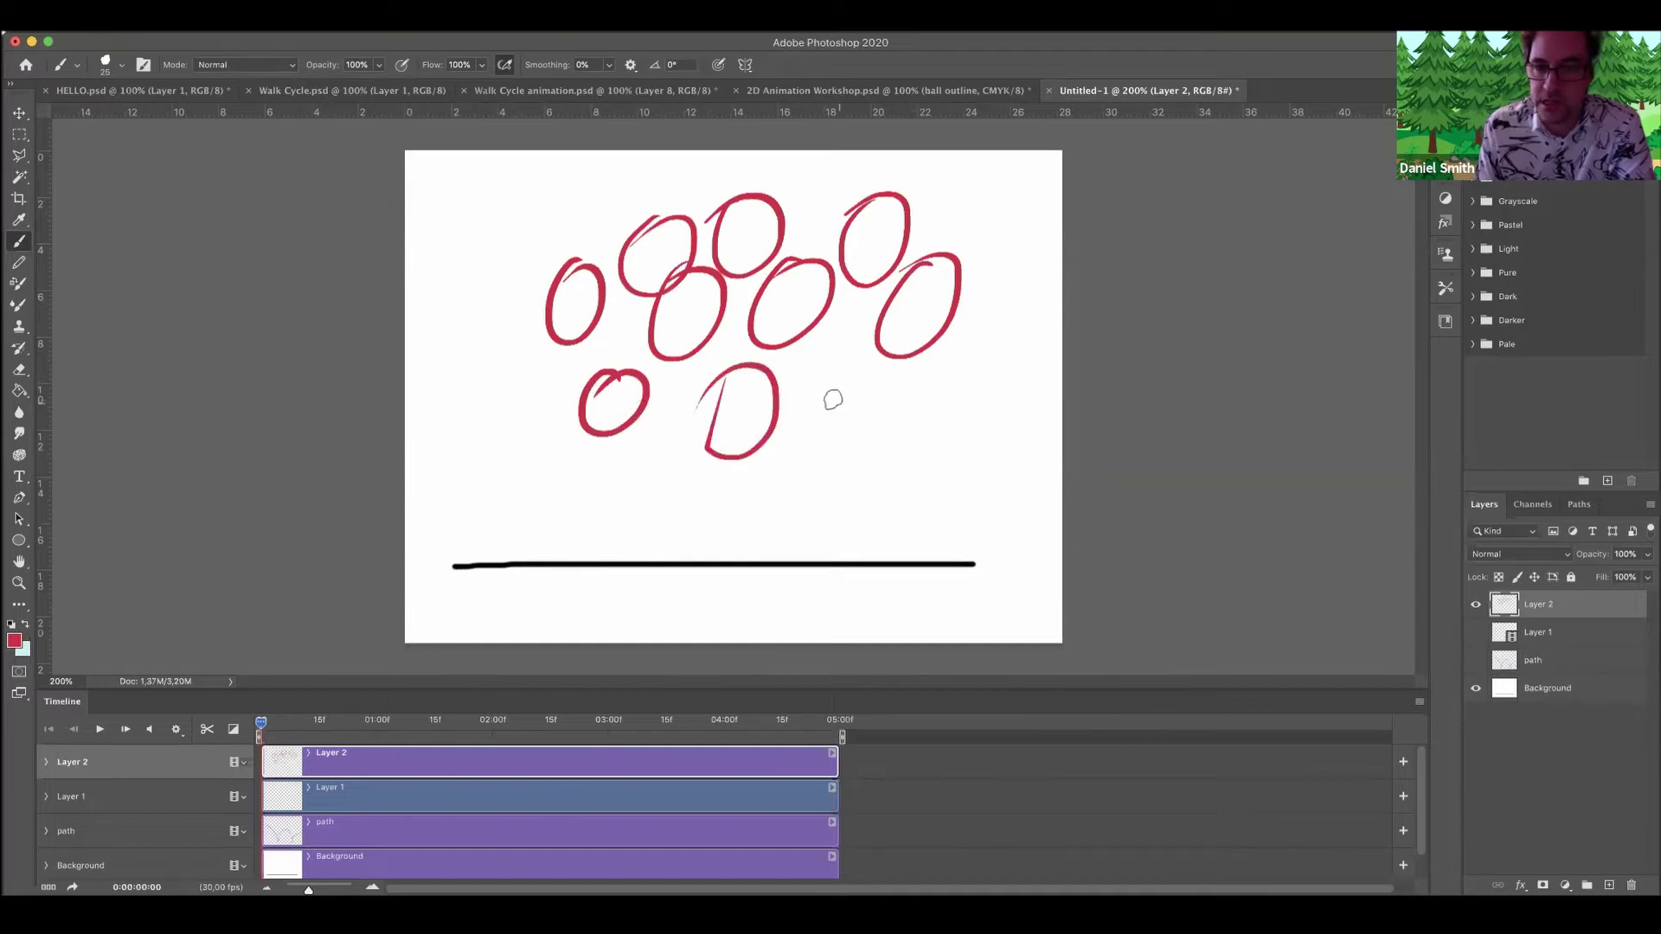
pyautogui.moveTo(861, 374)
pyautogui.mouseDown()
pyautogui.moveTo(840, 436)
pyautogui.moveTo(884, 362)
pyautogui.moveTo(966, 364)
pyautogui.moveTo(930, 393)
pyautogui.mouseUp()
pyautogui.moveTo(493, 209)
pyautogui.mouseDown()
pyautogui.moveTo(512, 262)
pyautogui.moveTo(498, 204)
pyautogui.mouseUp()
pyautogui.click(478, 295)
pyautogui.moveTo(478, 296); pyautogui.dragTo(484, 294)
pyautogui.click(511, 357)
pyautogui.moveTo(519, 358)
pyautogui.mouseDown()
pyautogui.moveTo(541, 451)
pyautogui.moveTo(585, 431)
pyautogui.mouseUp()
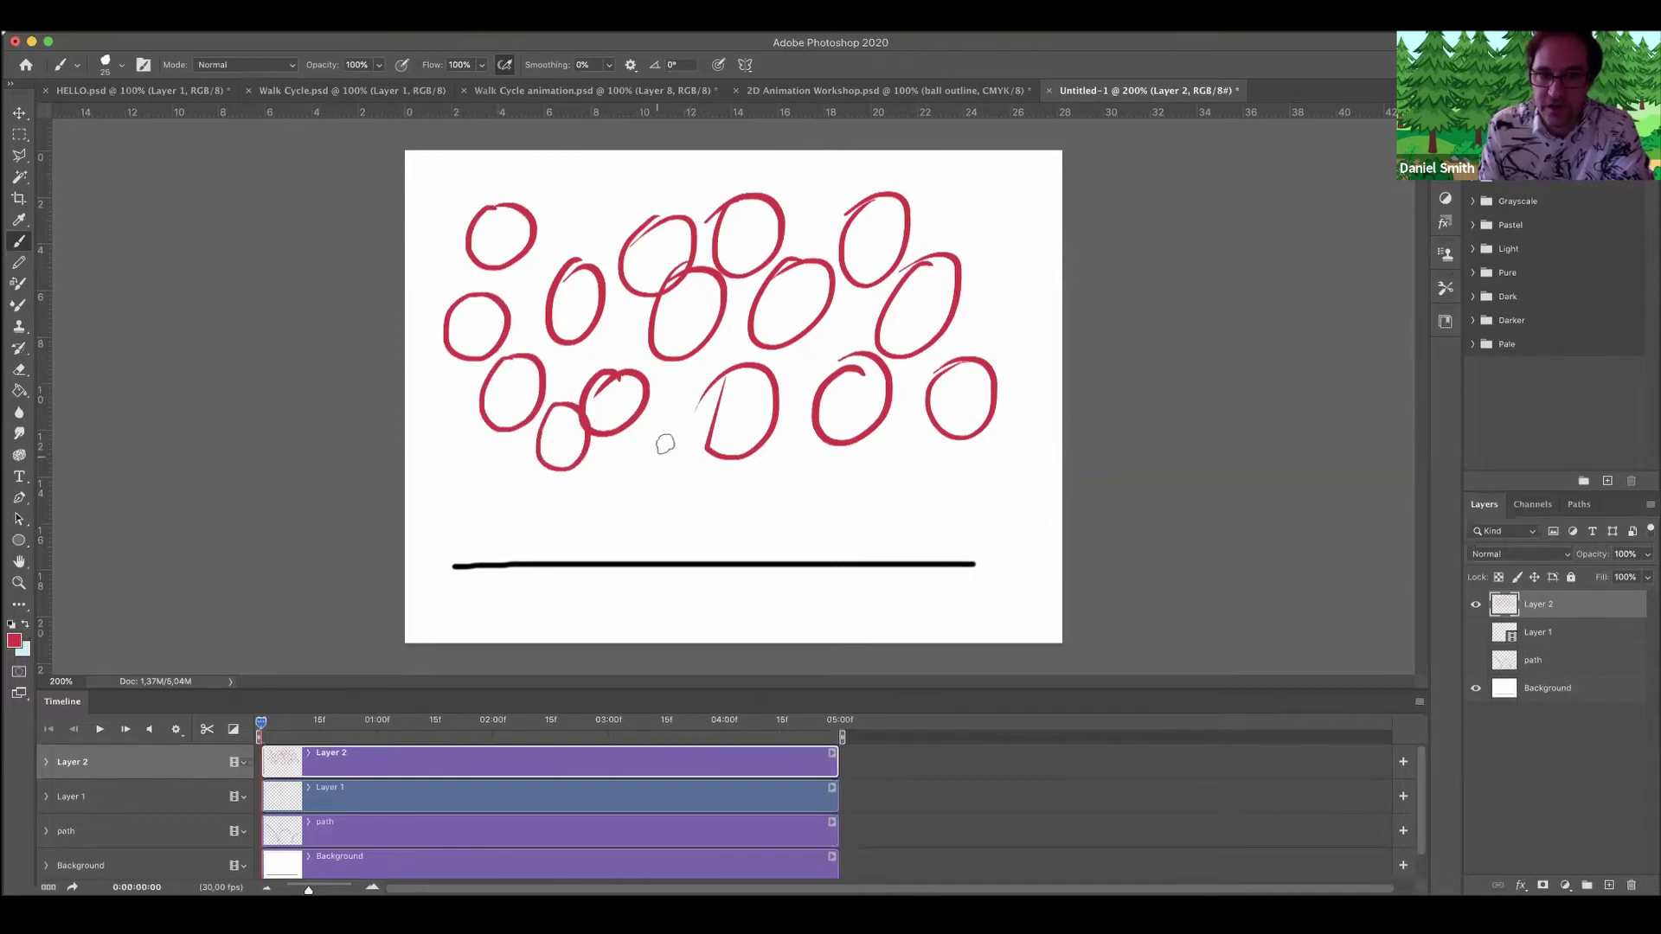
# Sketch more red ovals in the middle and right, then show the path and Layer 1 again.
pyautogui.moveTo(652, 486); pyautogui.dragTo(642, 437)
pyautogui.moveTo(697, 349)
pyautogui.mouseDown()
pyautogui.moveTo(656, 393)
pyautogui.moveTo(697, 380)
pyautogui.mouseUp()
pyautogui.moveTo(838, 311); pyautogui.dragTo(857, 320)
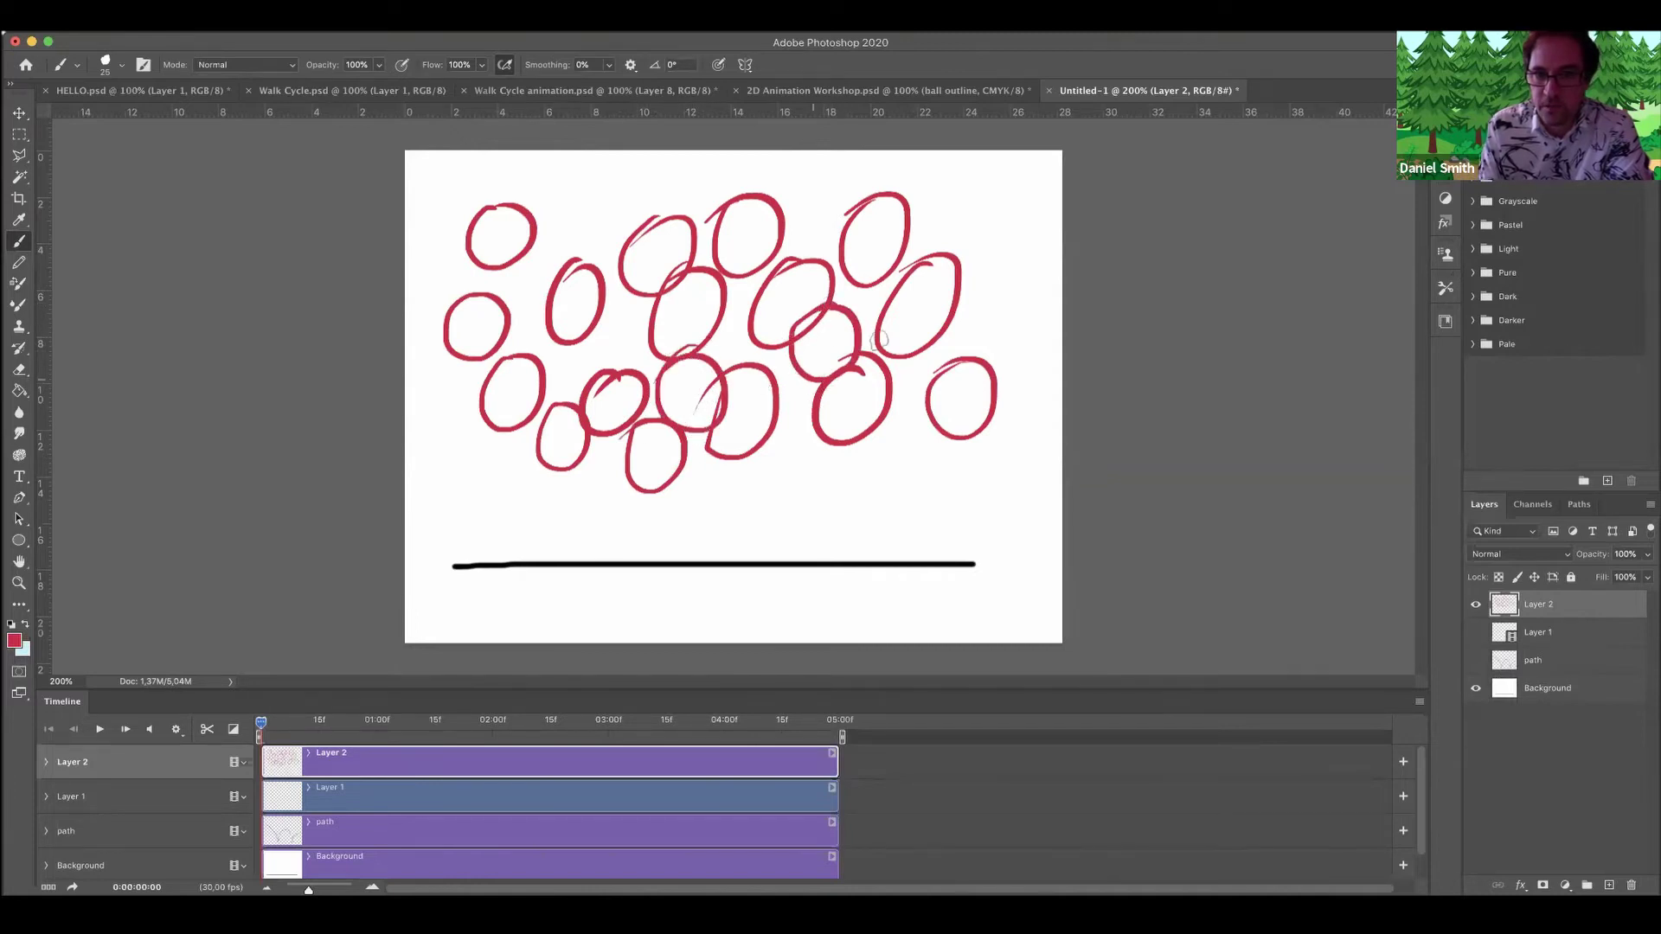
pyautogui.moveTo(983, 204)
pyautogui.mouseDown()
pyautogui.moveTo(1003, 284)
pyautogui.moveTo(973, 204)
pyautogui.mouseUp()
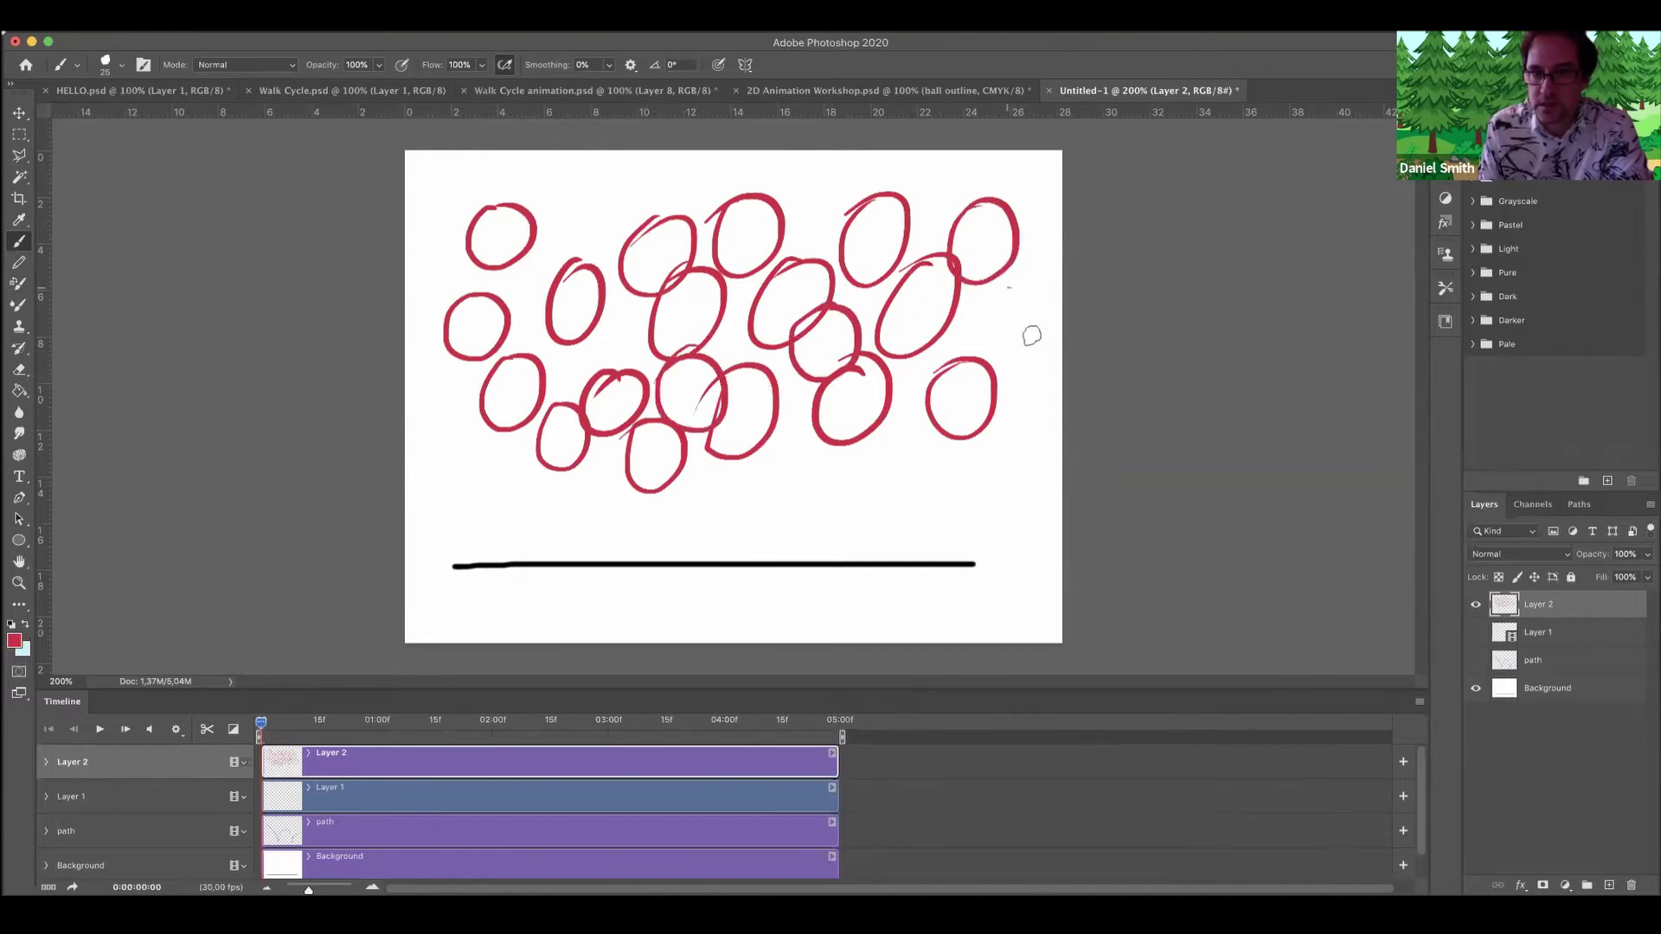
pyautogui.moveTo(1032, 336); pyautogui.dragTo(967, 304)
pyautogui.moveTo(961, 393)
pyautogui.mouseDown()
pyautogui.moveTo(992, 463)
pyautogui.moveTo(930, 437)
pyautogui.moveTo(895, 477)
pyautogui.moveTo(865, 417)
pyautogui.moveTo(777, 467)
pyautogui.moveTo(743, 389)
pyautogui.mouseUp()
pyautogui.moveTo(566, 208); pyautogui.dragTo(627, 226)
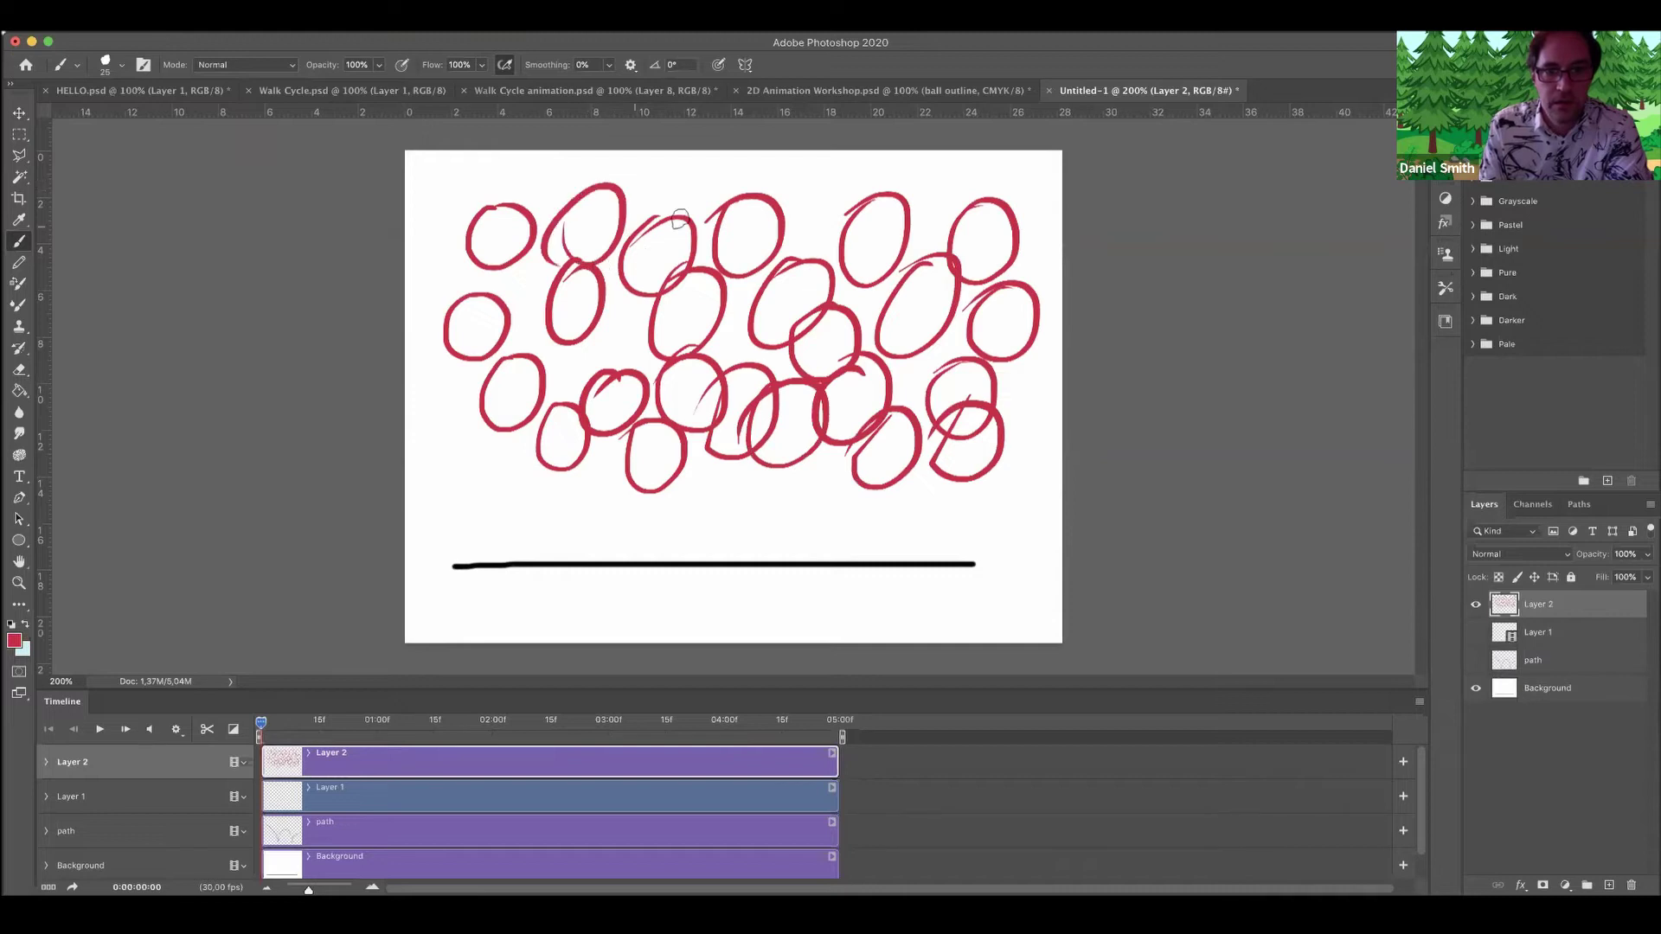
pyautogui.moveTo(667, 173)
pyautogui.mouseDown()
pyautogui.moveTo(654, 265)
pyautogui.moveTo(685, 251)
pyautogui.mouseUp()
pyautogui.moveTo(474, 259)
pyautogui.mouseDown()
pyautogui.moveTo(464, 320)
pyautogui.moveTo(438, 323)
pyautogui.moveTo(462, 282)
pyautogui.moveTo(542, 352)
pyautogui.moveTo(437, 342)
pyautogui.mouseUp()
pyautogui.moveTo(604, 325)
pyautogui.mouseDown()
pyautogui.moveTo(571, 372)
pyautogui.moveTo(610, 324)
pyautogui.mouseUp()
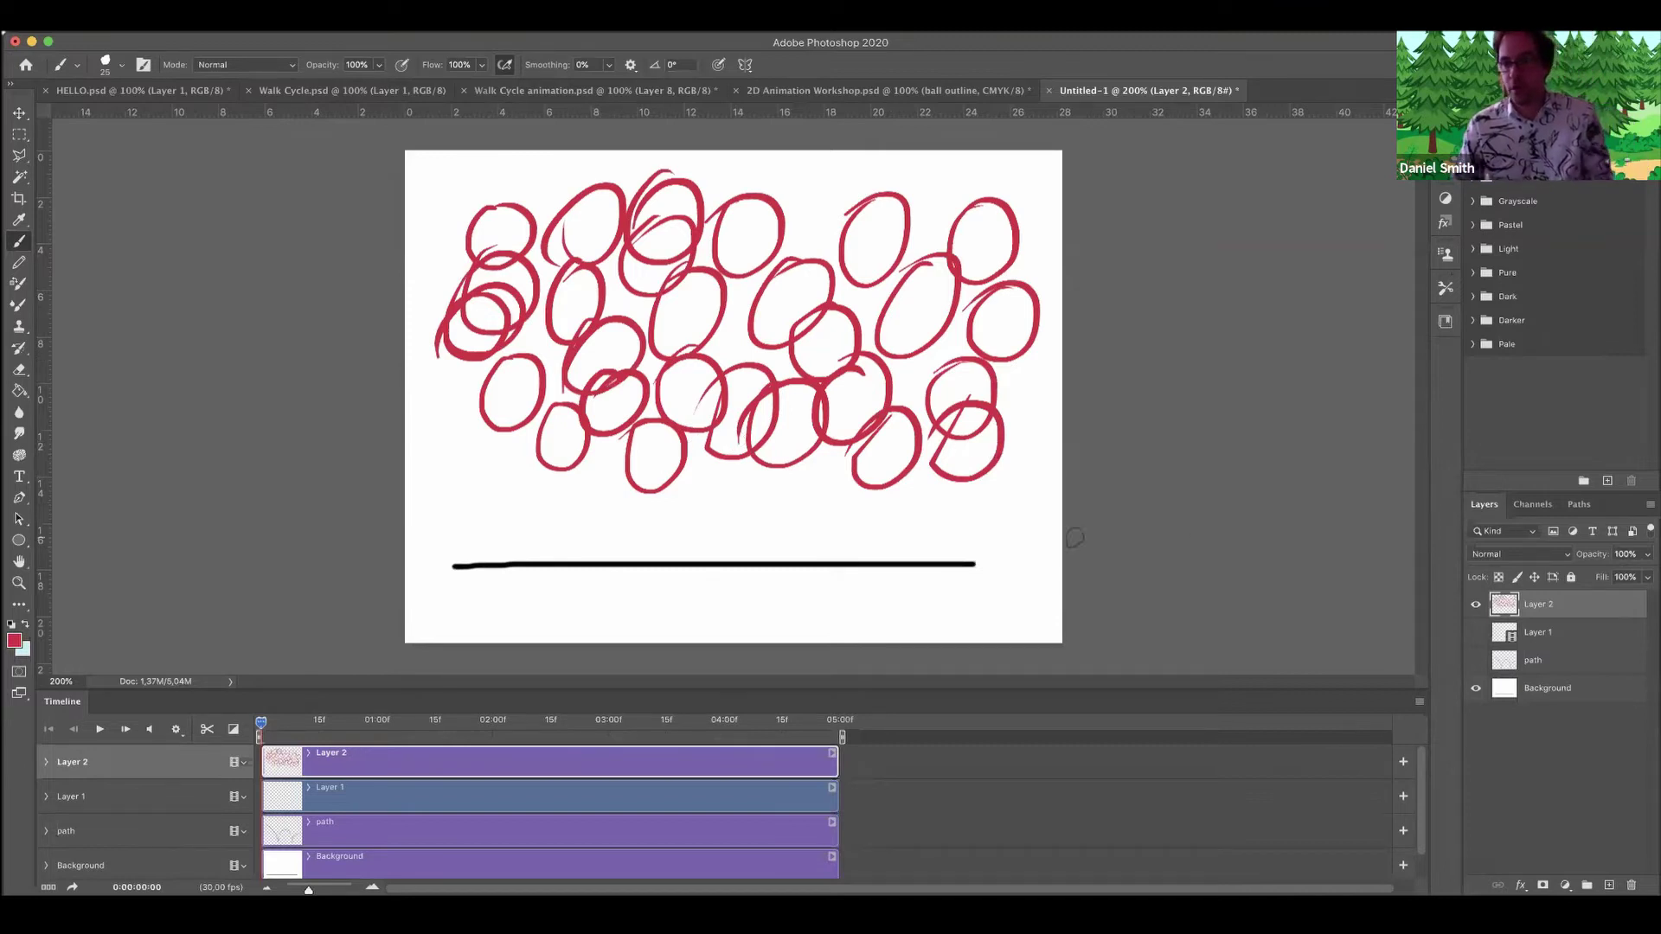
pyautogui.click(1476, 661)
pyautogui.click(1475, 633)
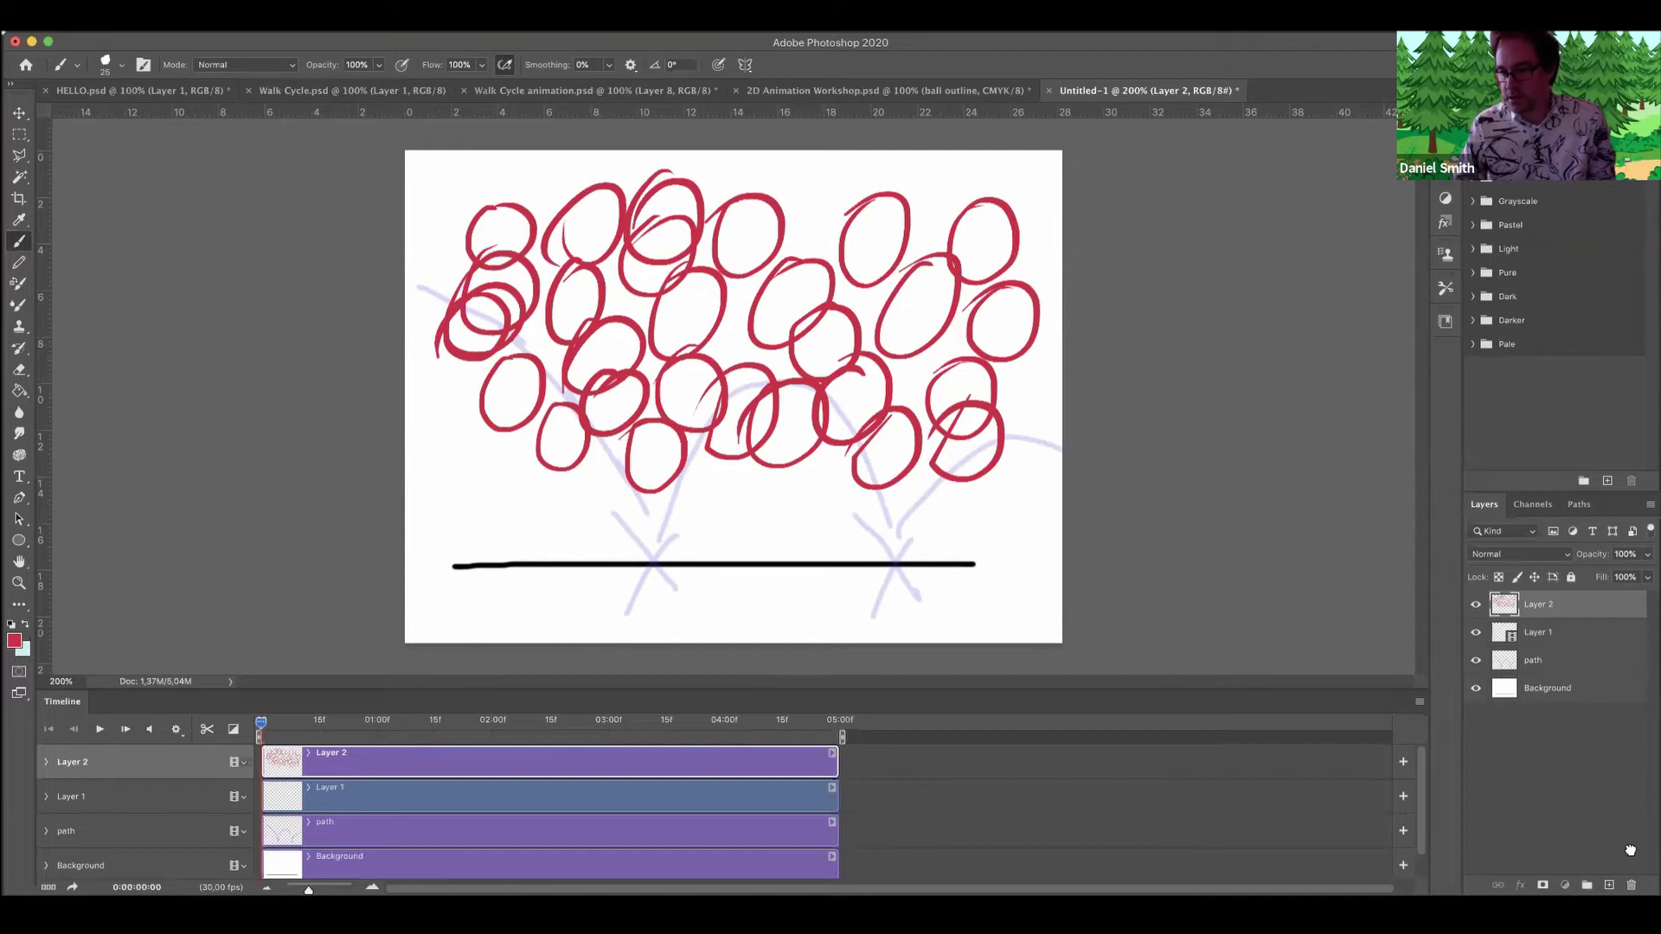
# Delete Layer 2 and rename Layer 1 to 'ball'.
pyautogui.press('Delete')
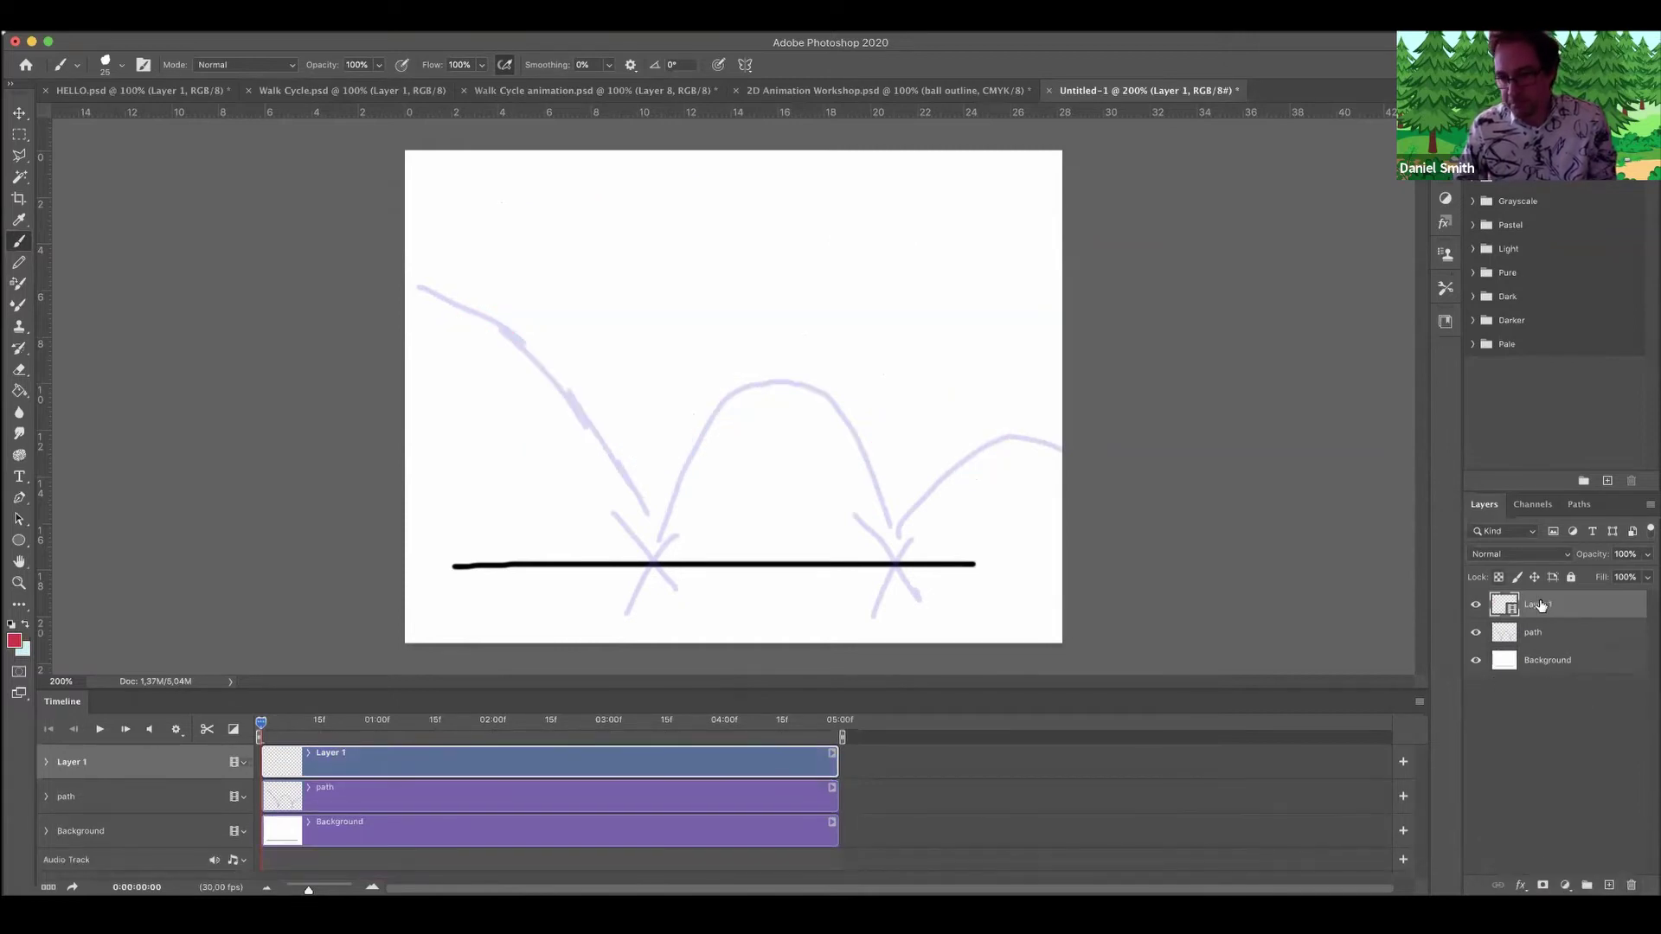
pyautogui.click(1476, 606)
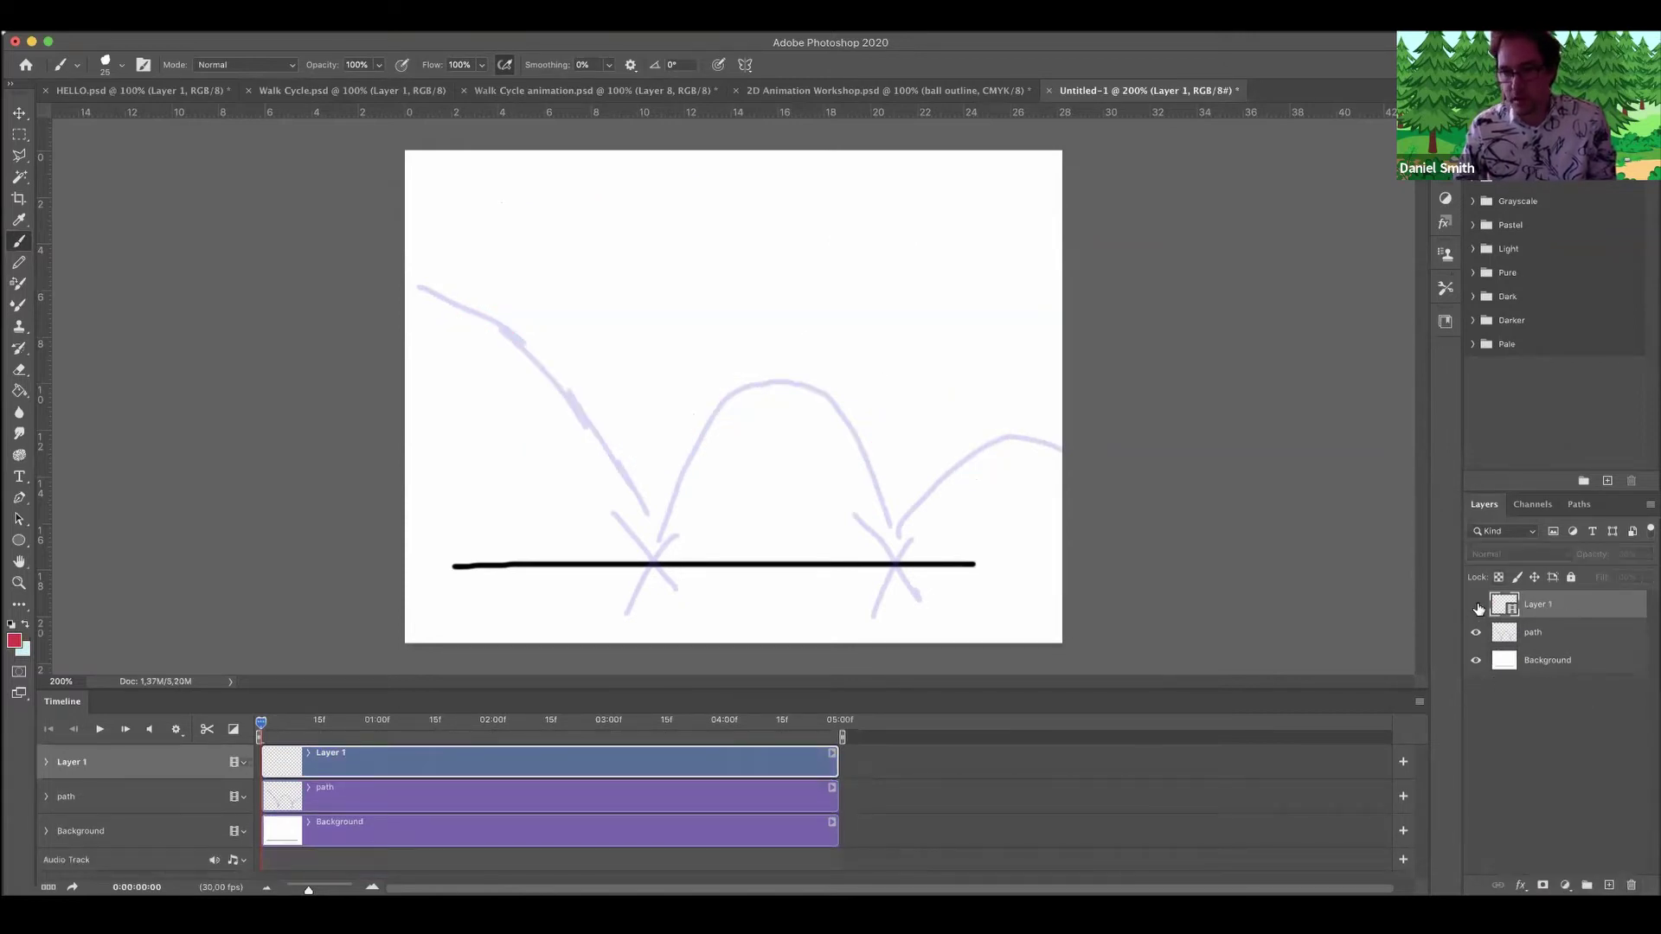
pyautogui.doubleClick(1528, 605)
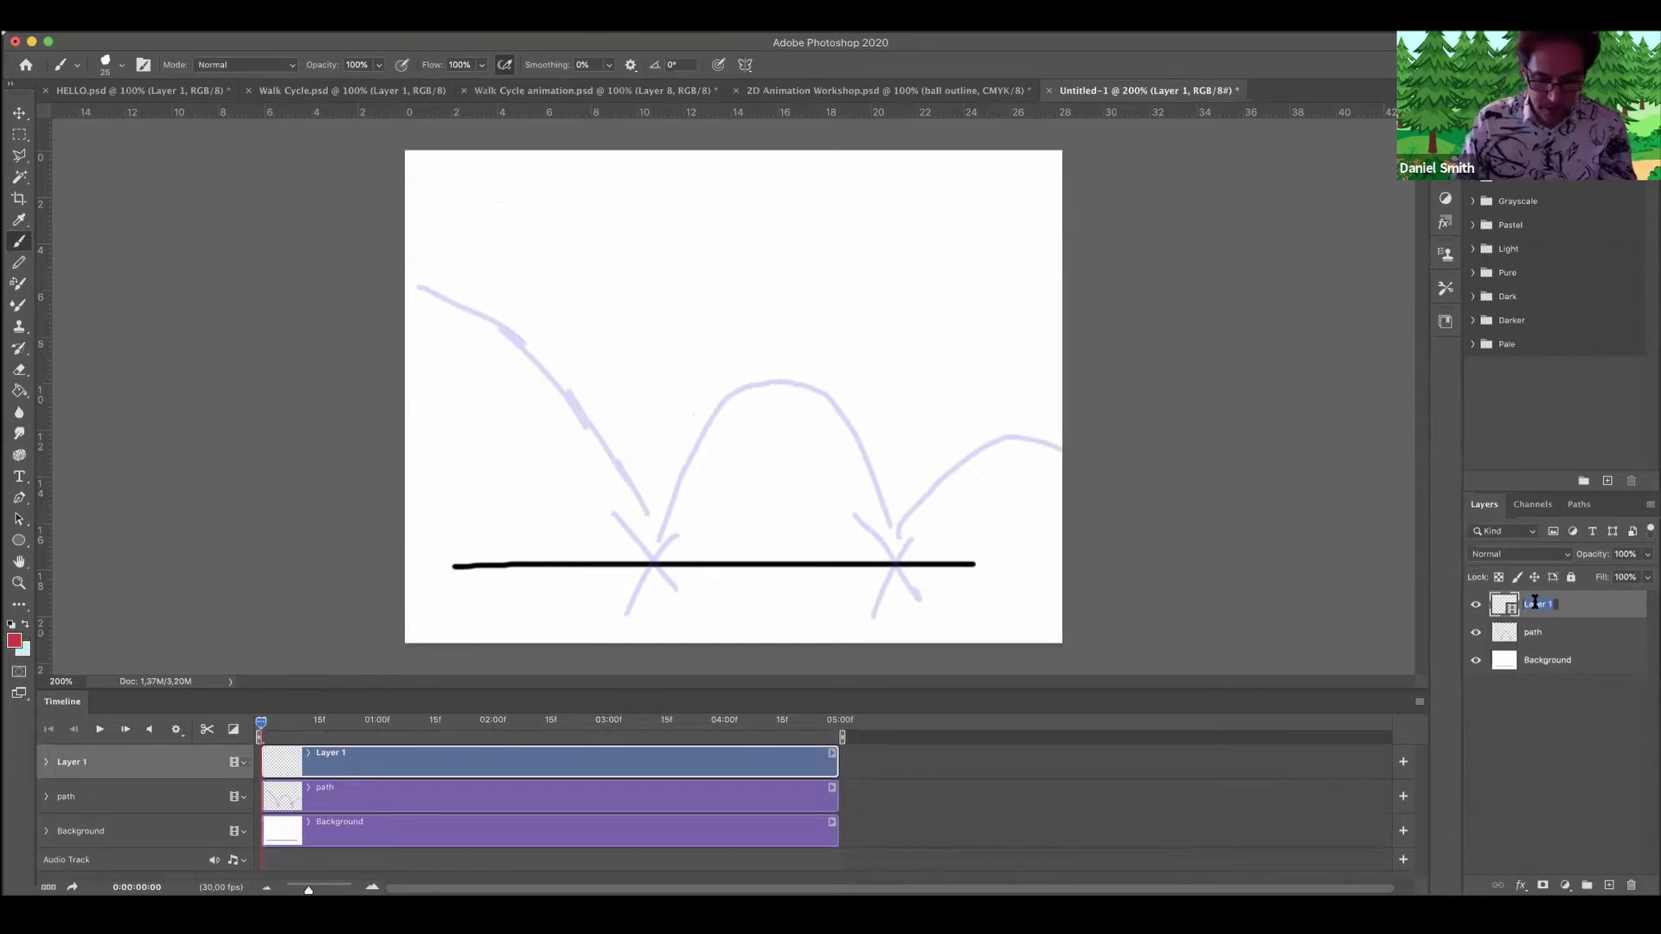
pyautogui.write('ball')
pyautogui.press('Return')
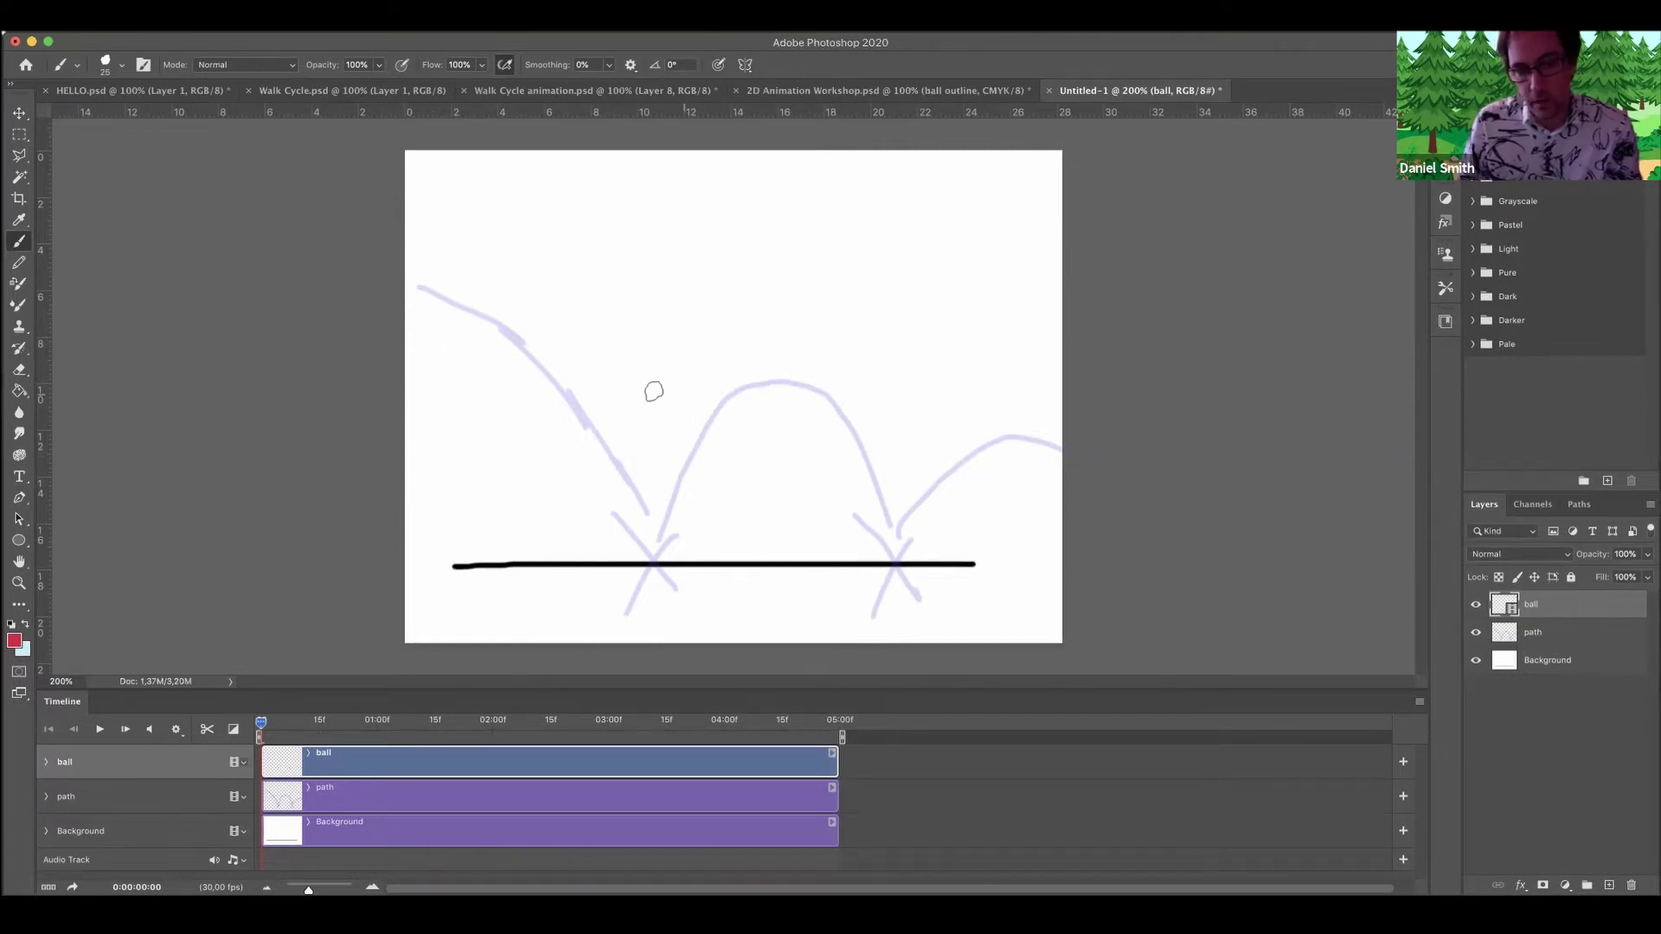
pyautogui.click(1589, 631)
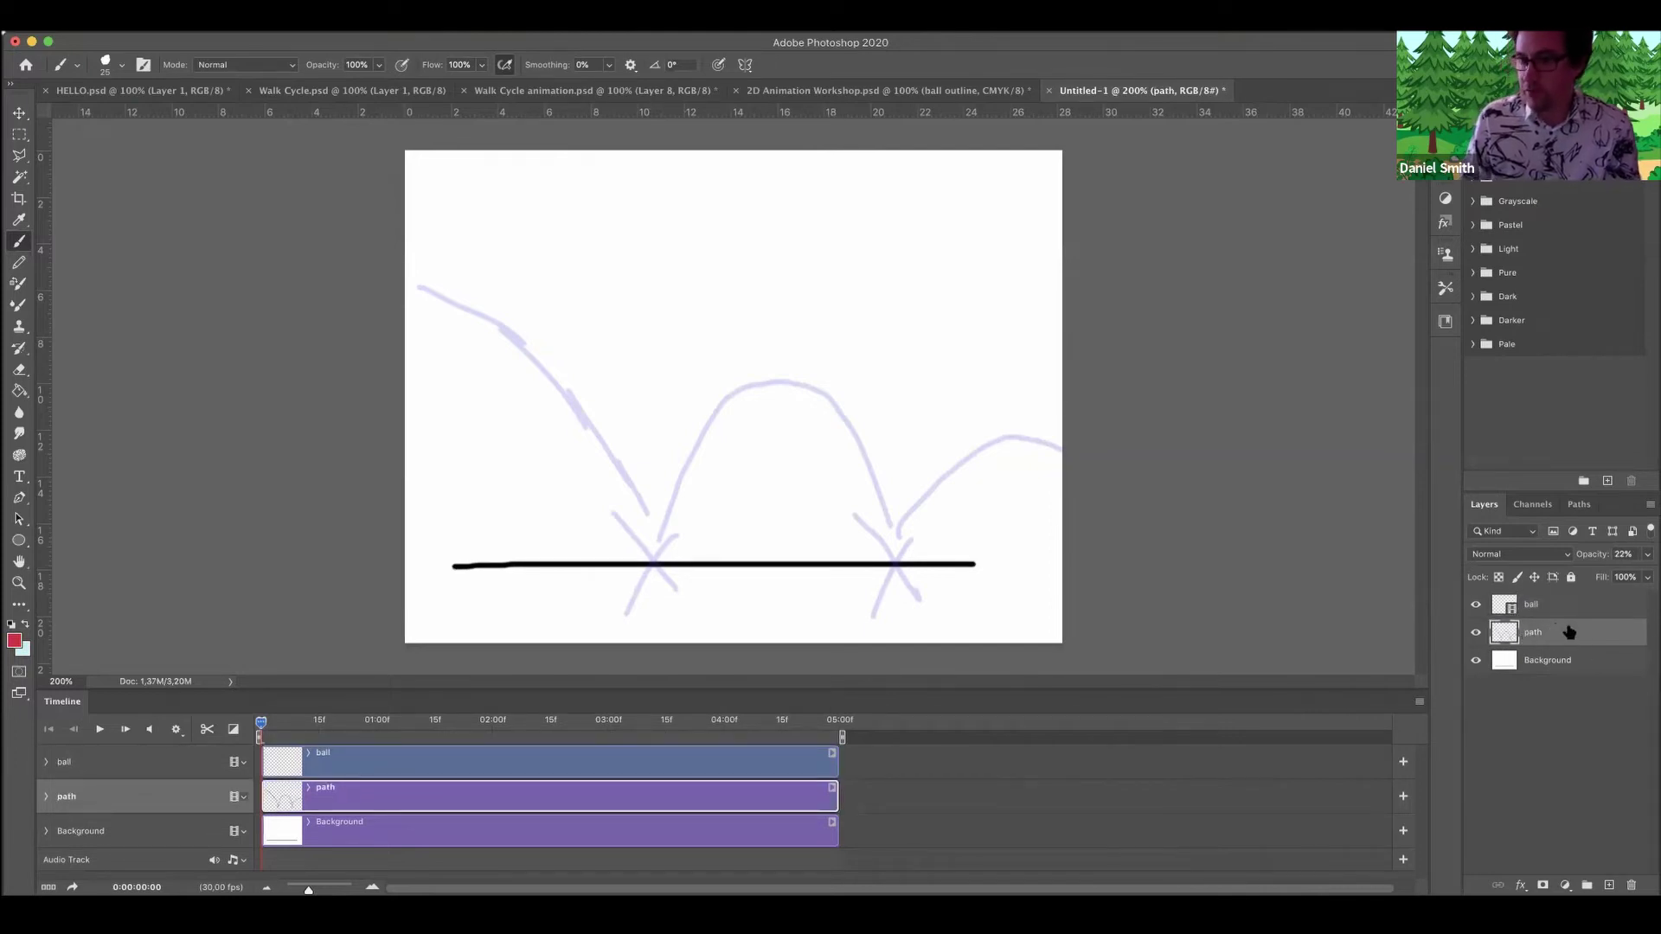
pyautogui.click(1560, 611)
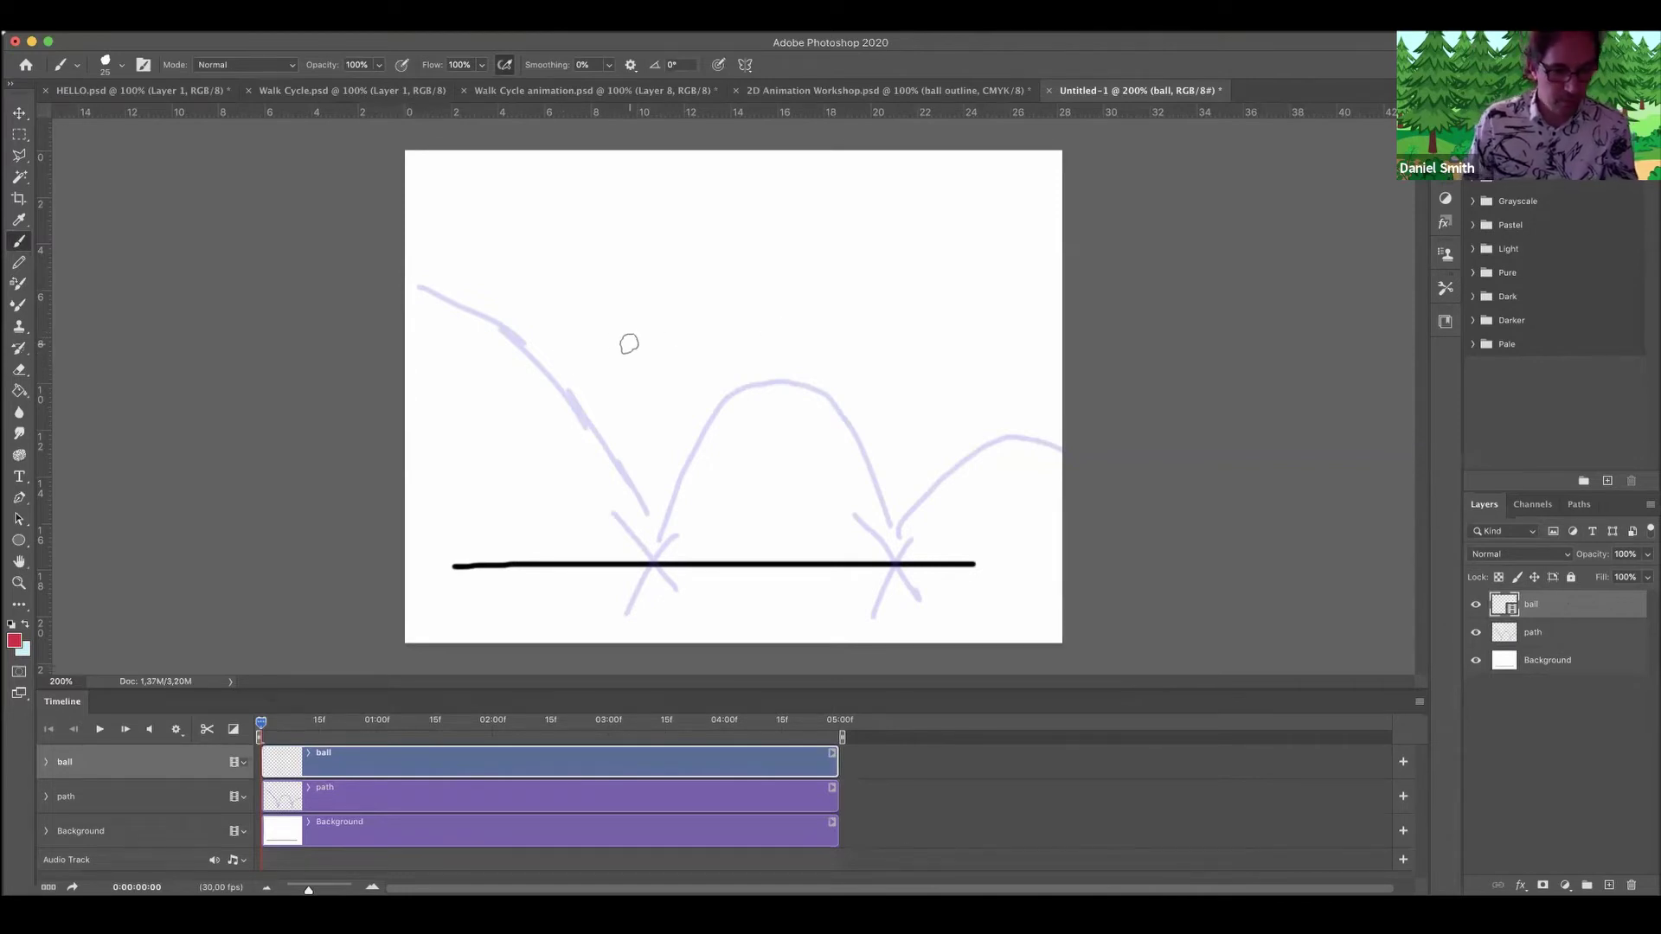
pyautogui.click(1420, 704)
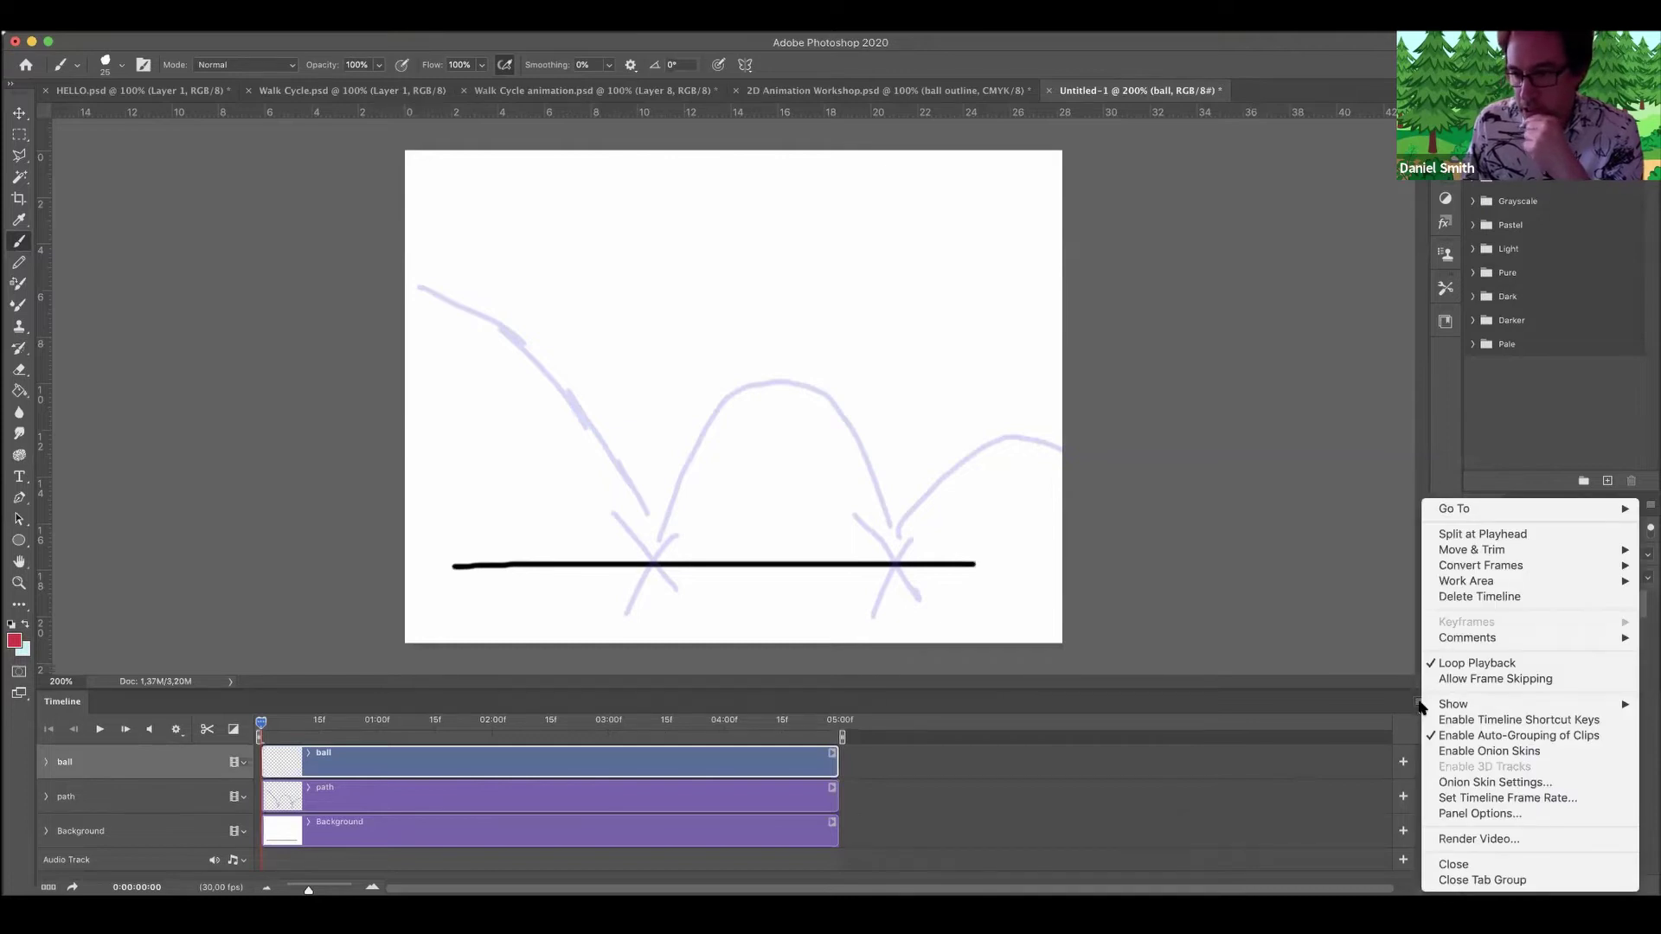
pyautogui.click(1463, 753)
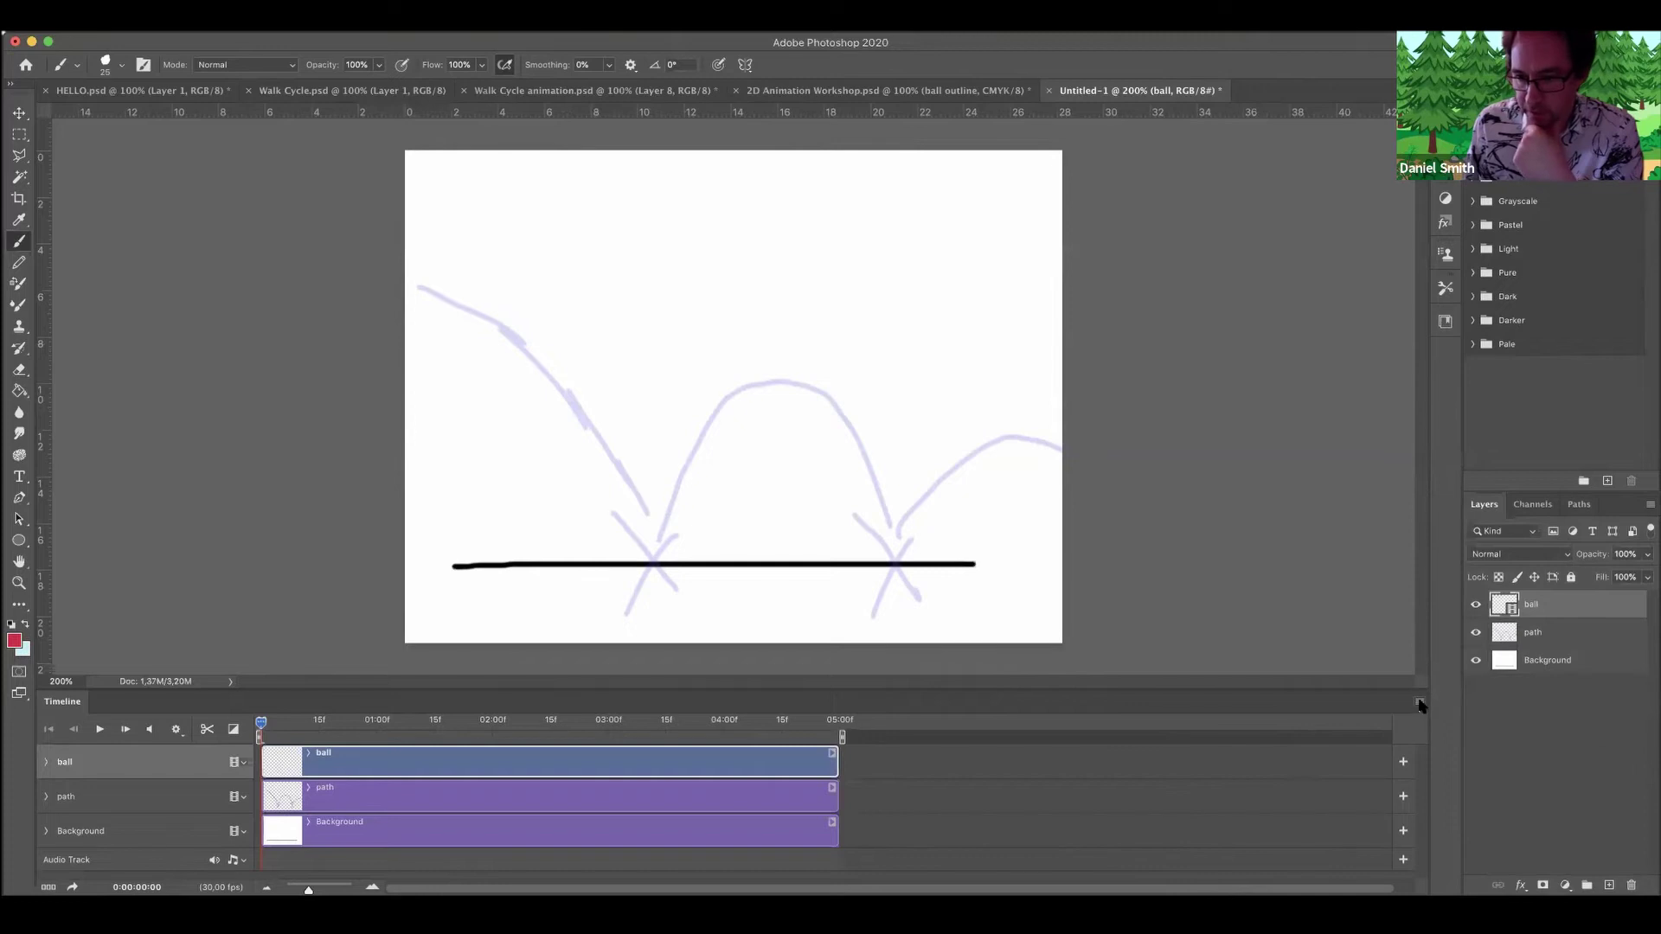
pyautogui.click(1420, 704)
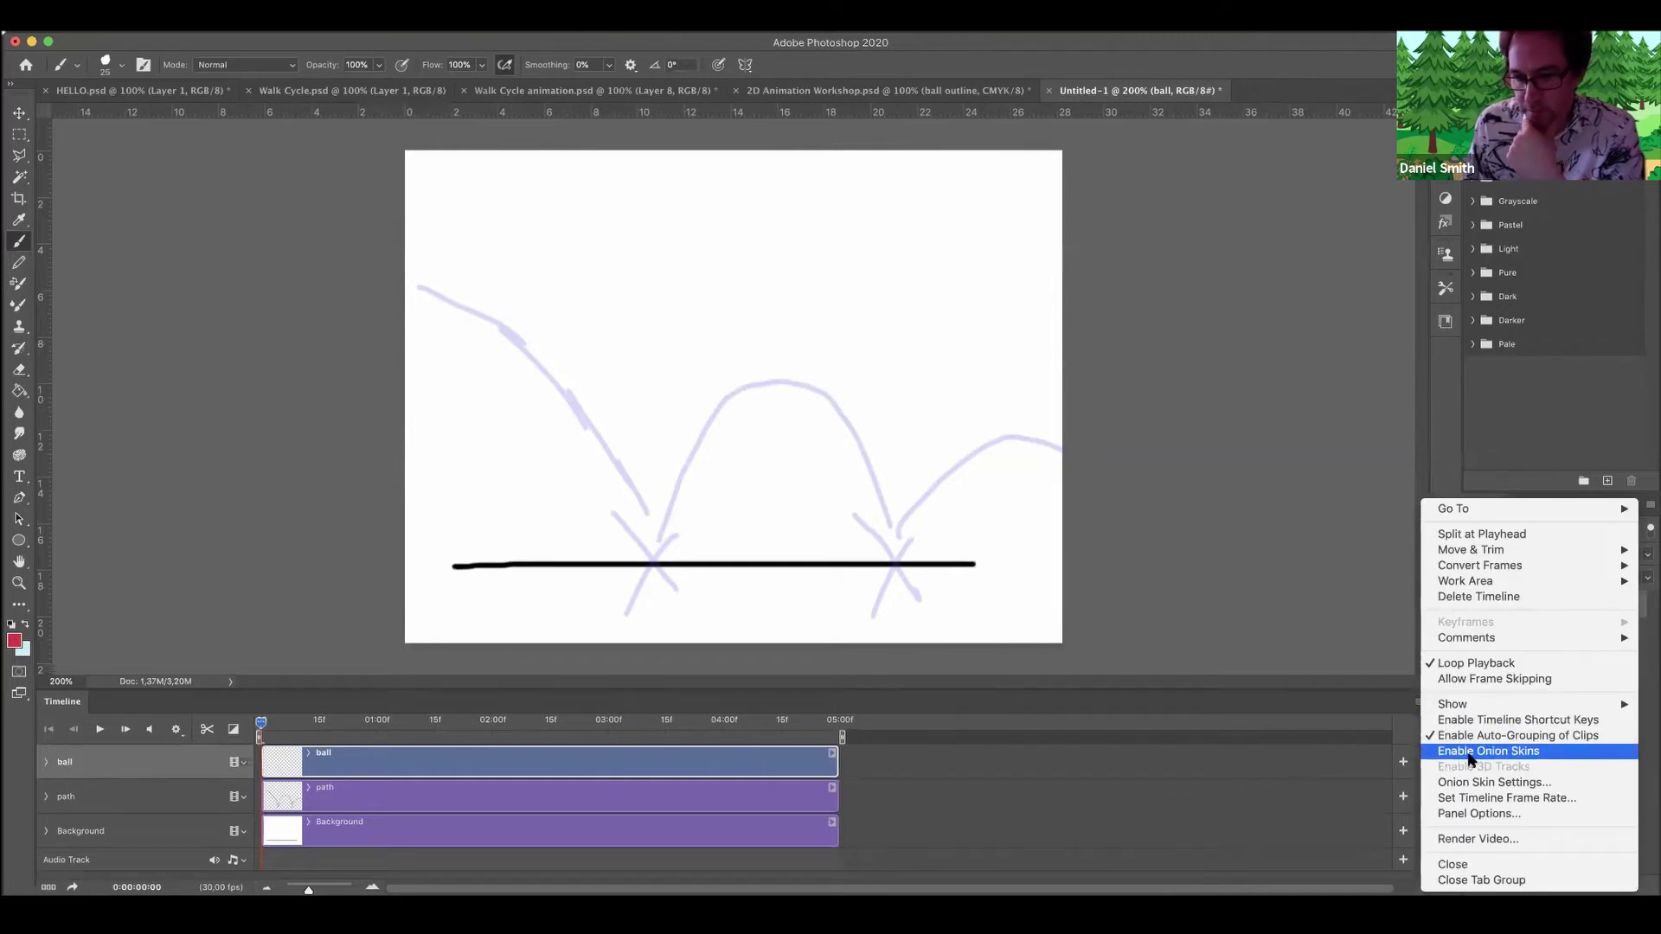
# Enable Onion Skins from the Timeline panel menu.
pyautogui.click(1496, 753)
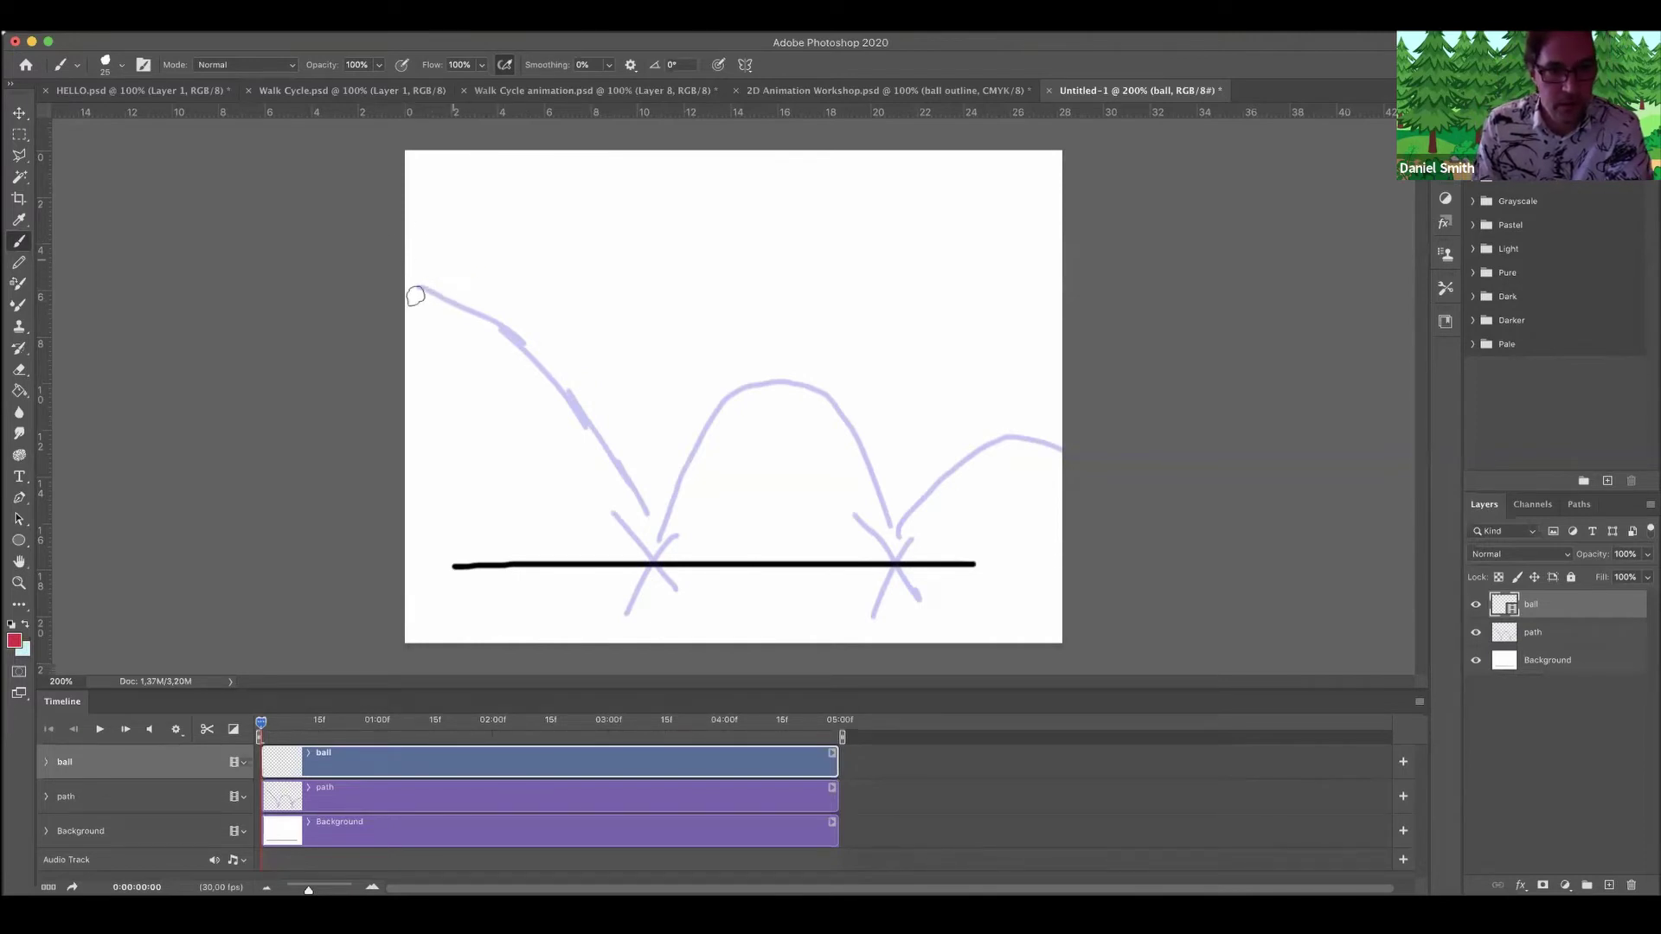
# Draw the first red ball at the path's start, then trace frame 2's ball over its onion skin.
pyautogui.moveTo(415, 296); pyautogui.dragTo(437, 338)
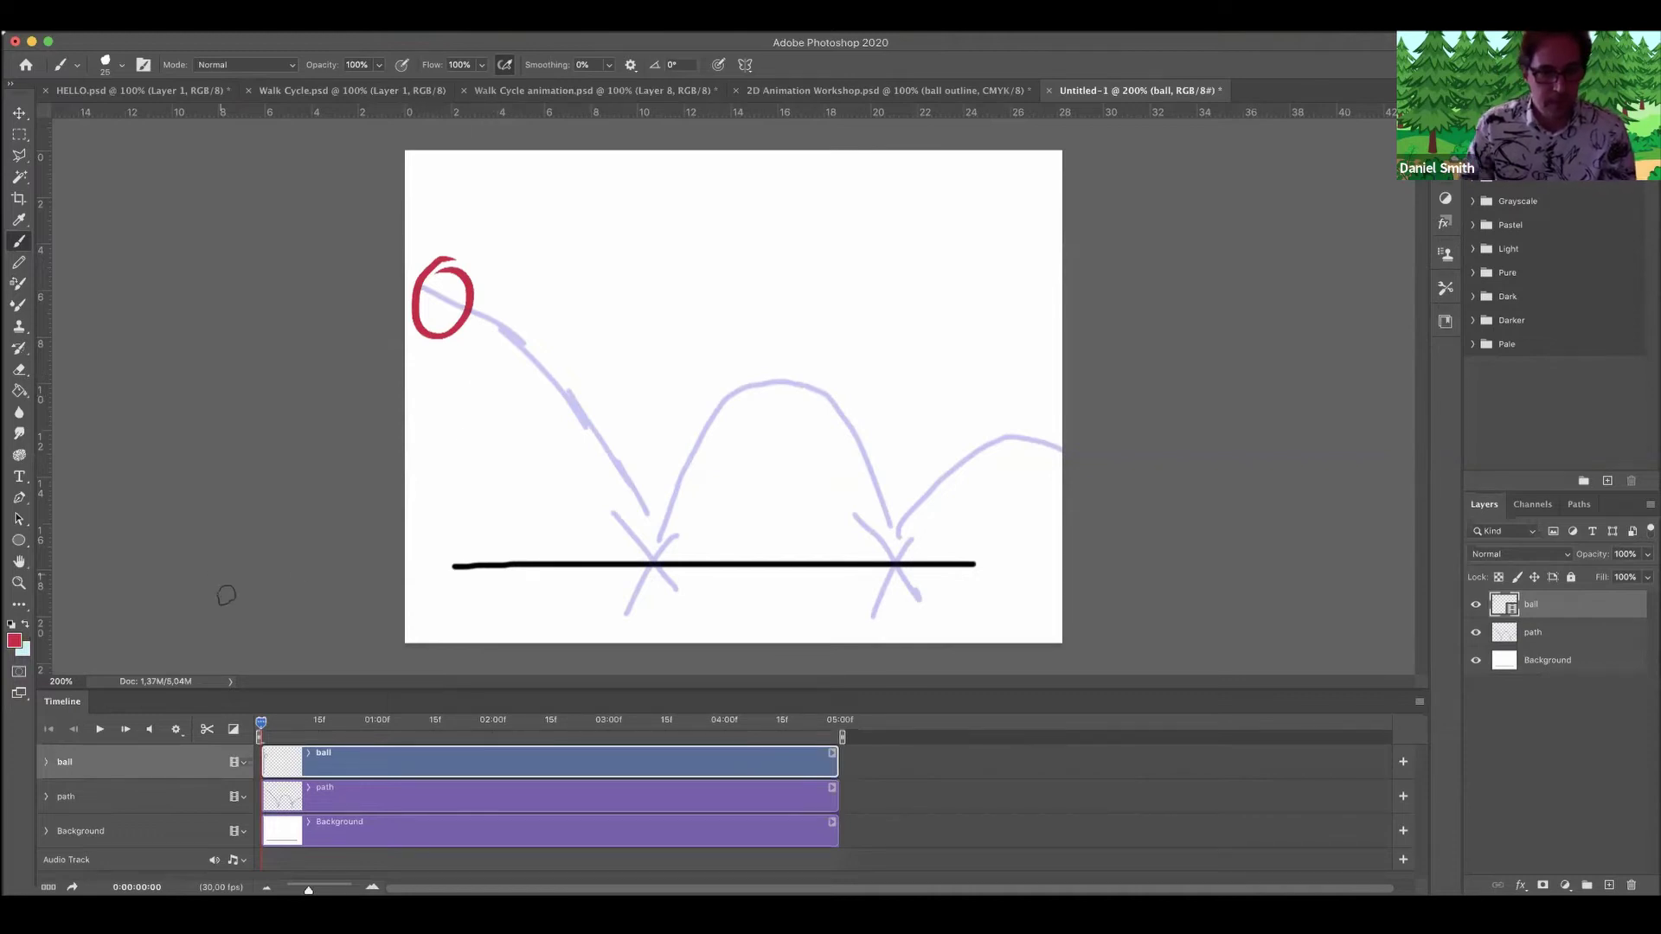
pyautogui.click(126, 731)
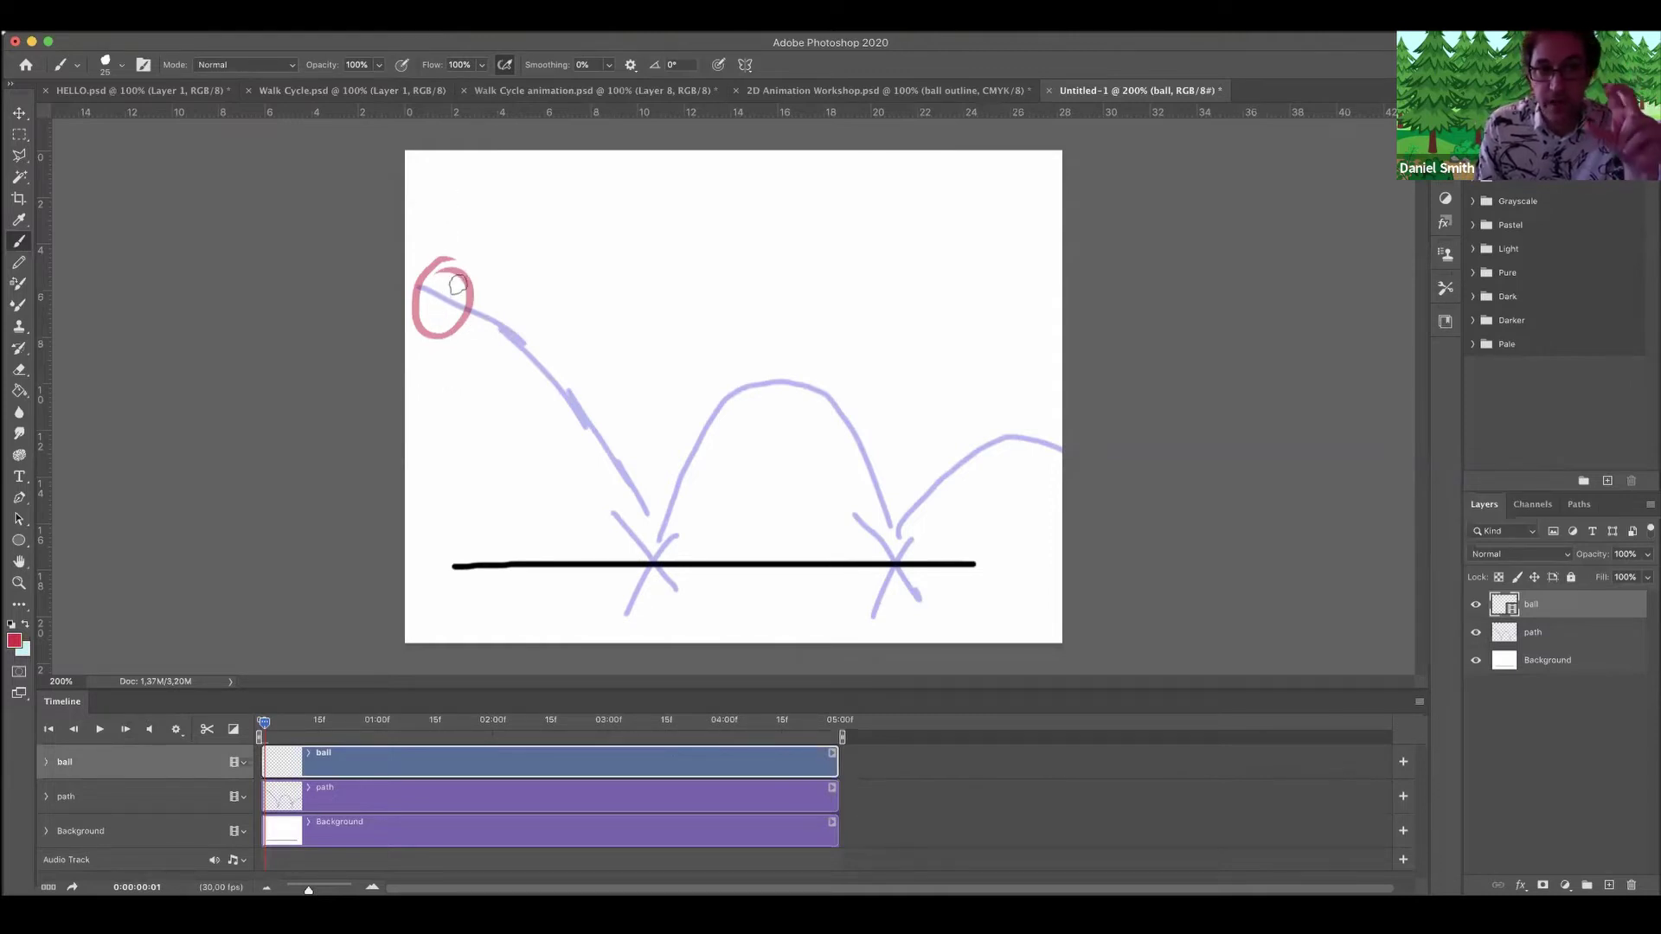
pyautogui.moveTo(459, 268)
pyautogui.mouseDown()
pyautogui.moveTo(424, 259)
pyautogui.moveTo(433, 348)
pyautogui.moveTo(472, 275)
pyautogui.mouseUp()
pyautogui.press('super+z')
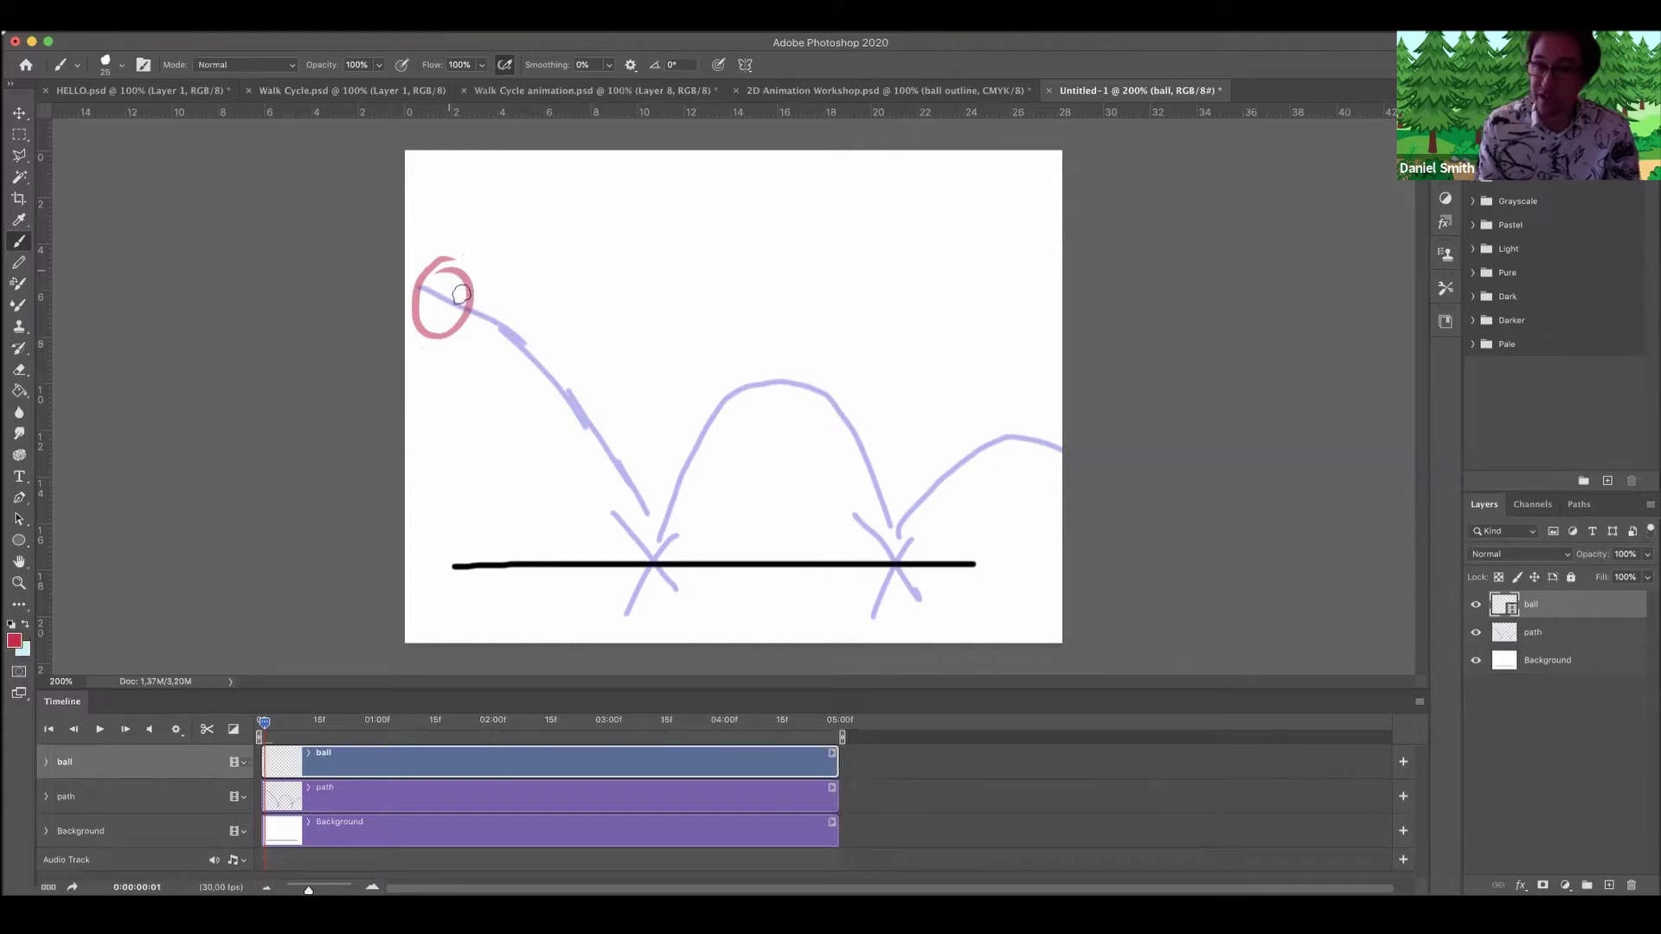
pyautogui.moveTo(571, 273)
pyautogui.mouseDown()
pyautogui.moveTo(623, 313)
pyautogui.moveTo(712, 315)
pyautogui.moveTo(686, 321)
pyautogui.mouseUp()
pyautogui.press('super+z')
pyautogui.press('super+z')
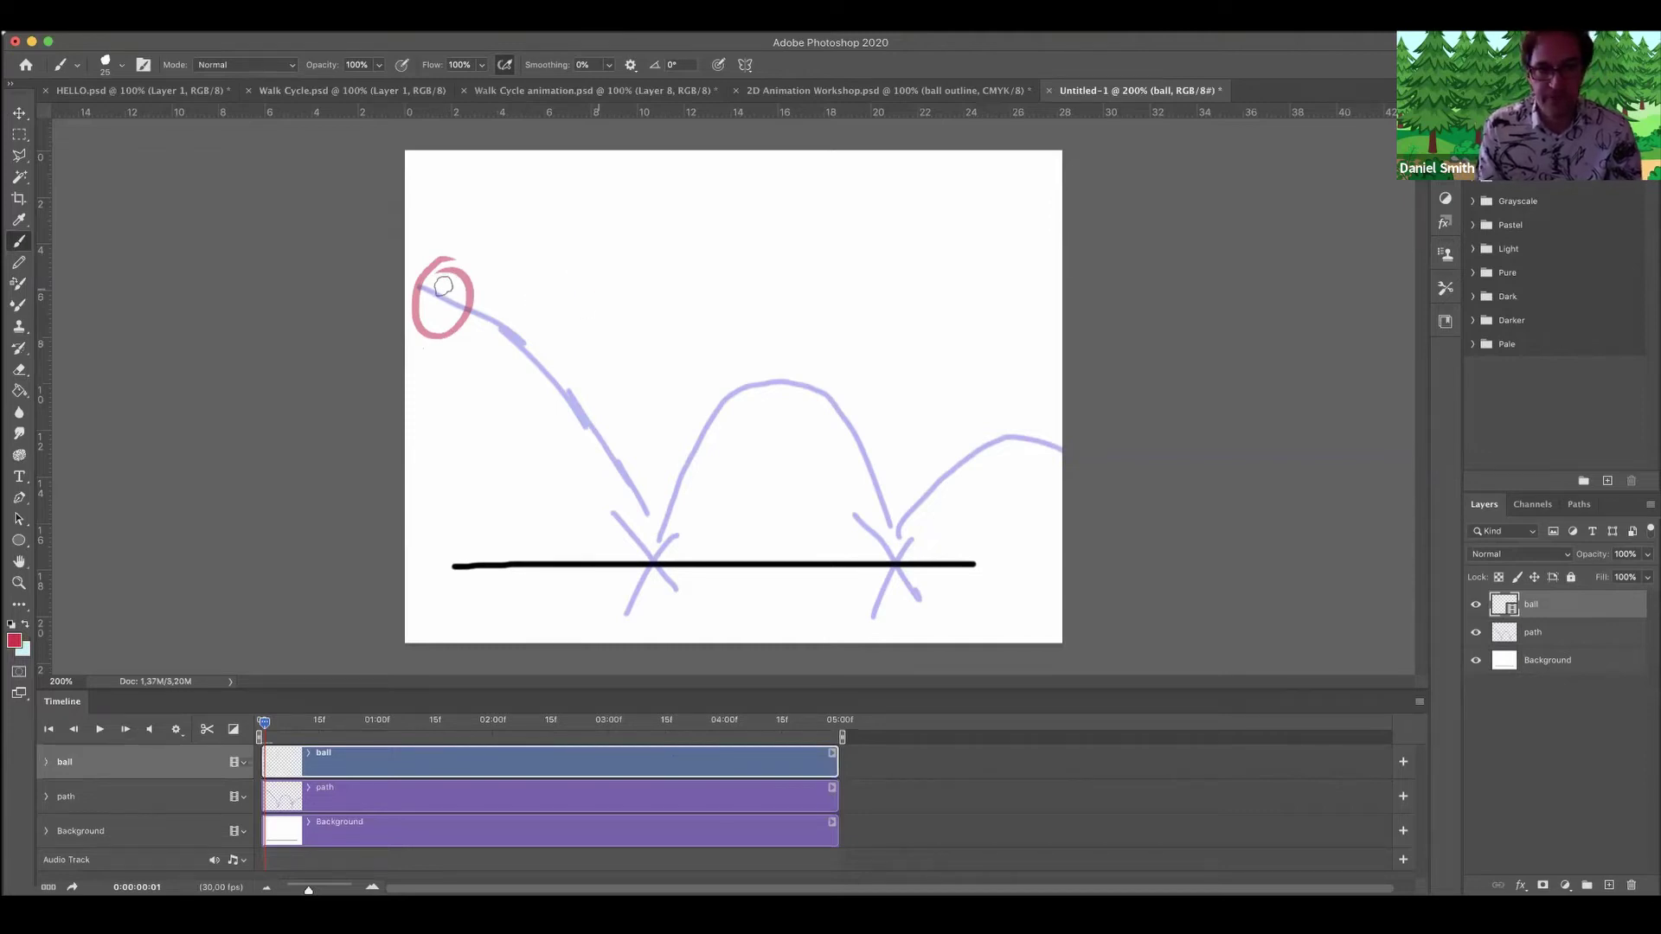
pyautogui.moveTo(435, 259); pyautogui.dragTo(456, 257)
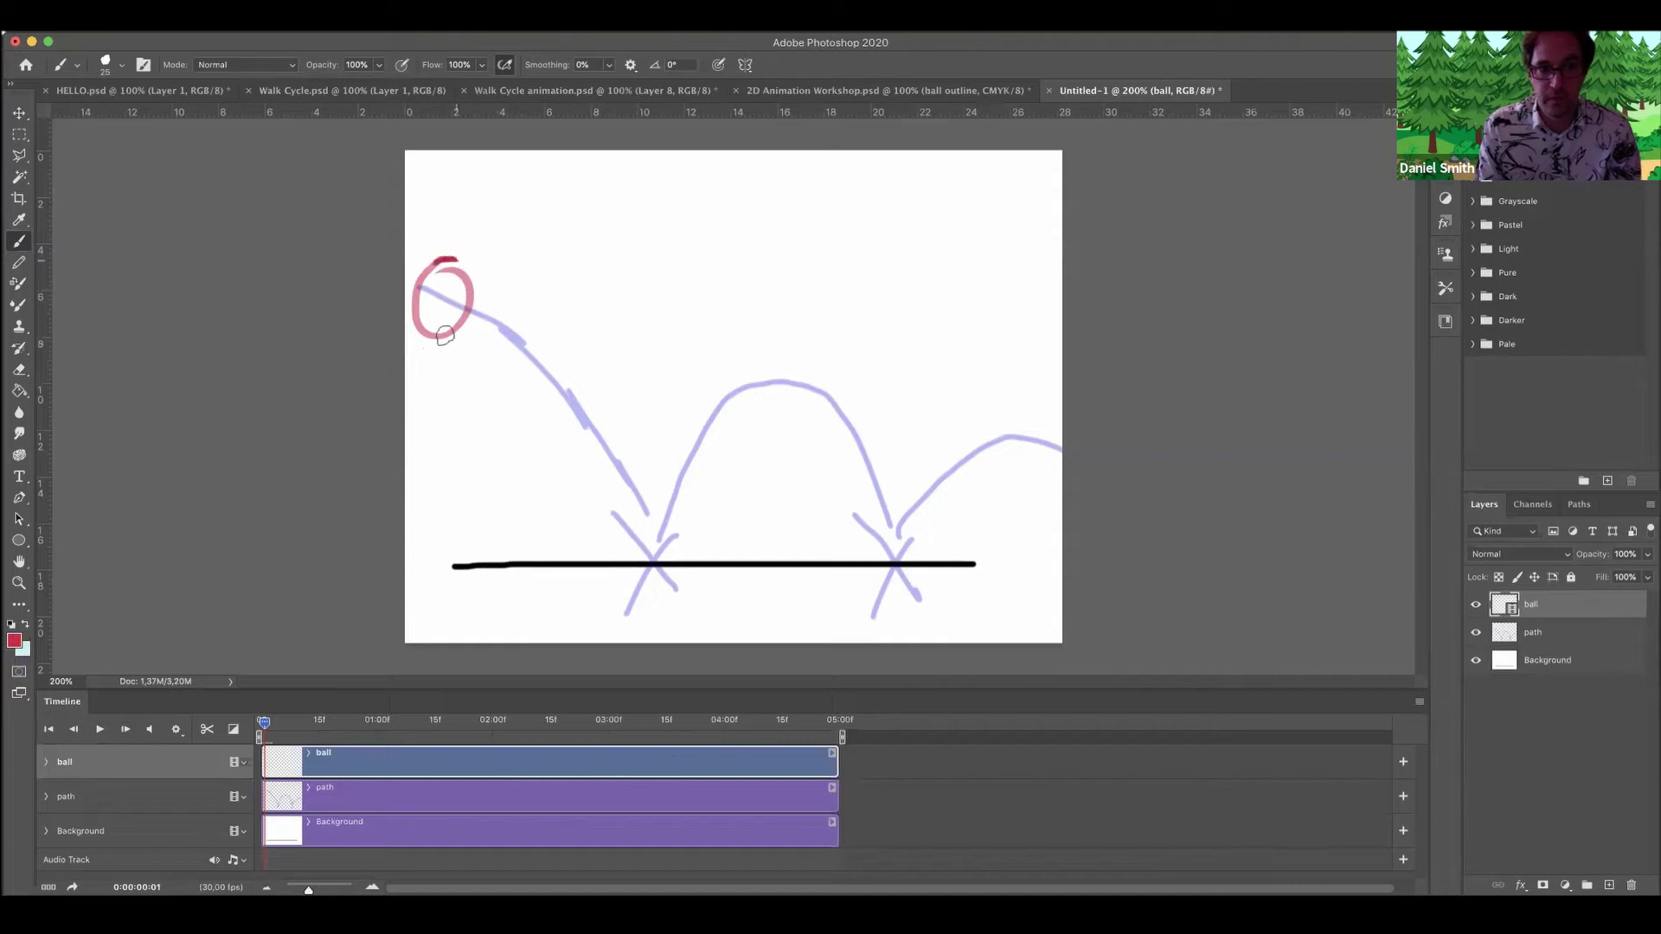
pyautogui.moveTo(444, 337); pyautogui.dragTo(448, 335)
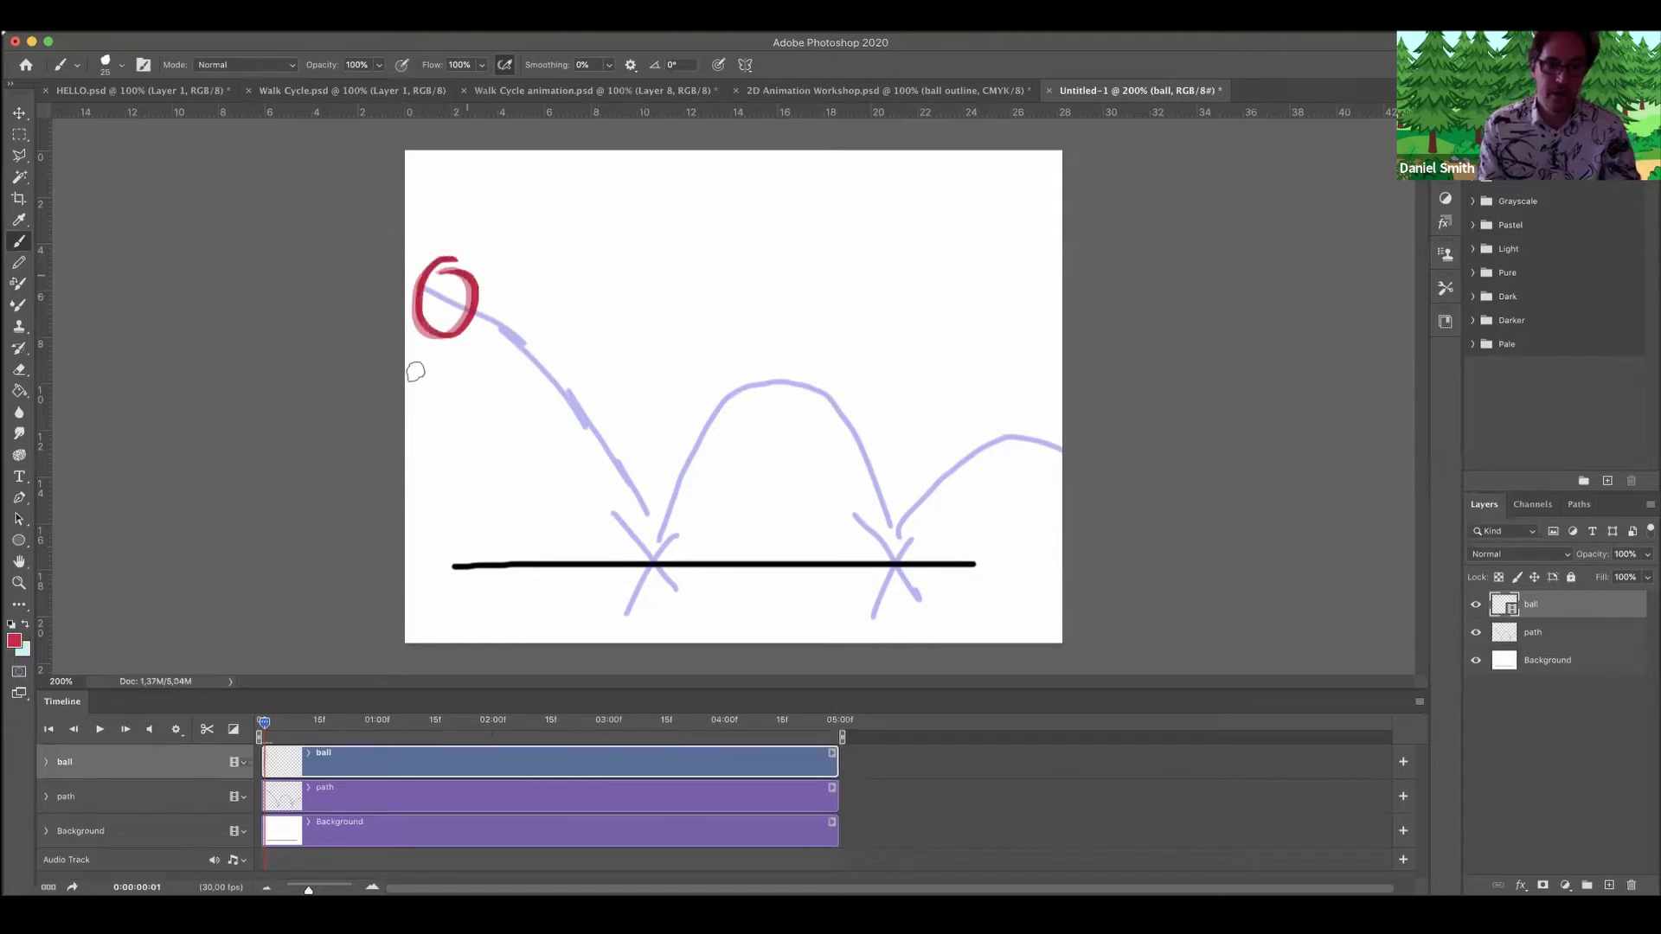
pyautogui.click(125, 731)
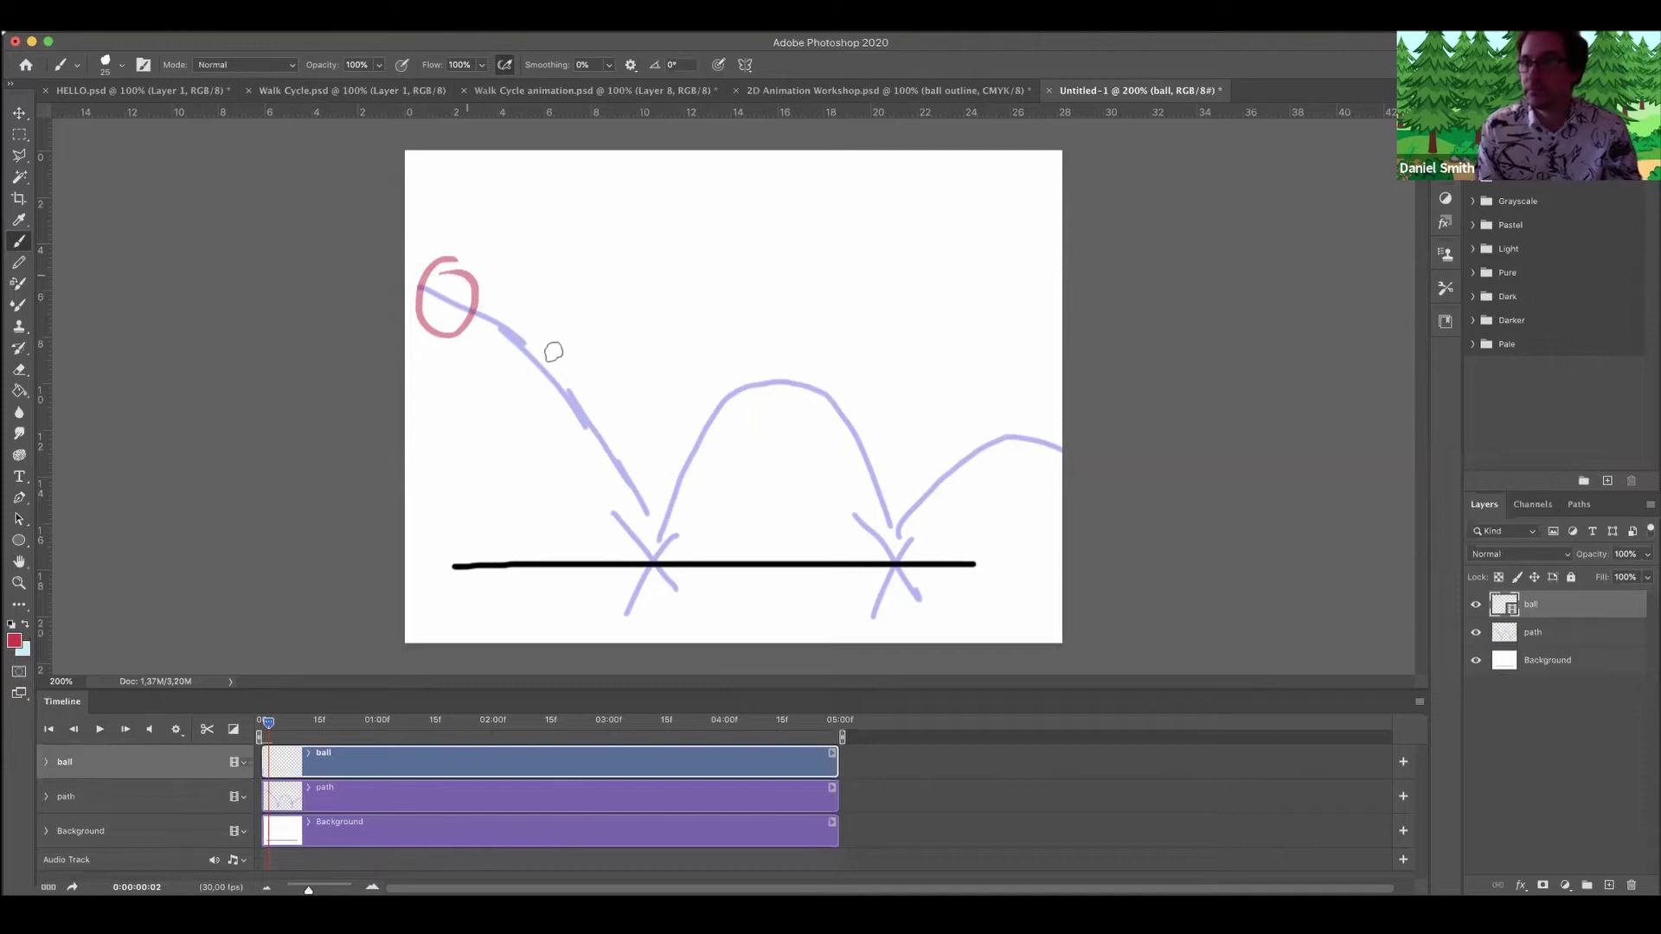
# Draw the red ball on four successive frames moving down the descending arc.
pyautogui.moveTo(517, 288)
pyautogui.mouseDown()
pyautogui.moveTo(471, 304)
pyautogui.moveTo(519, 290)
pyautogui.mouseUp()
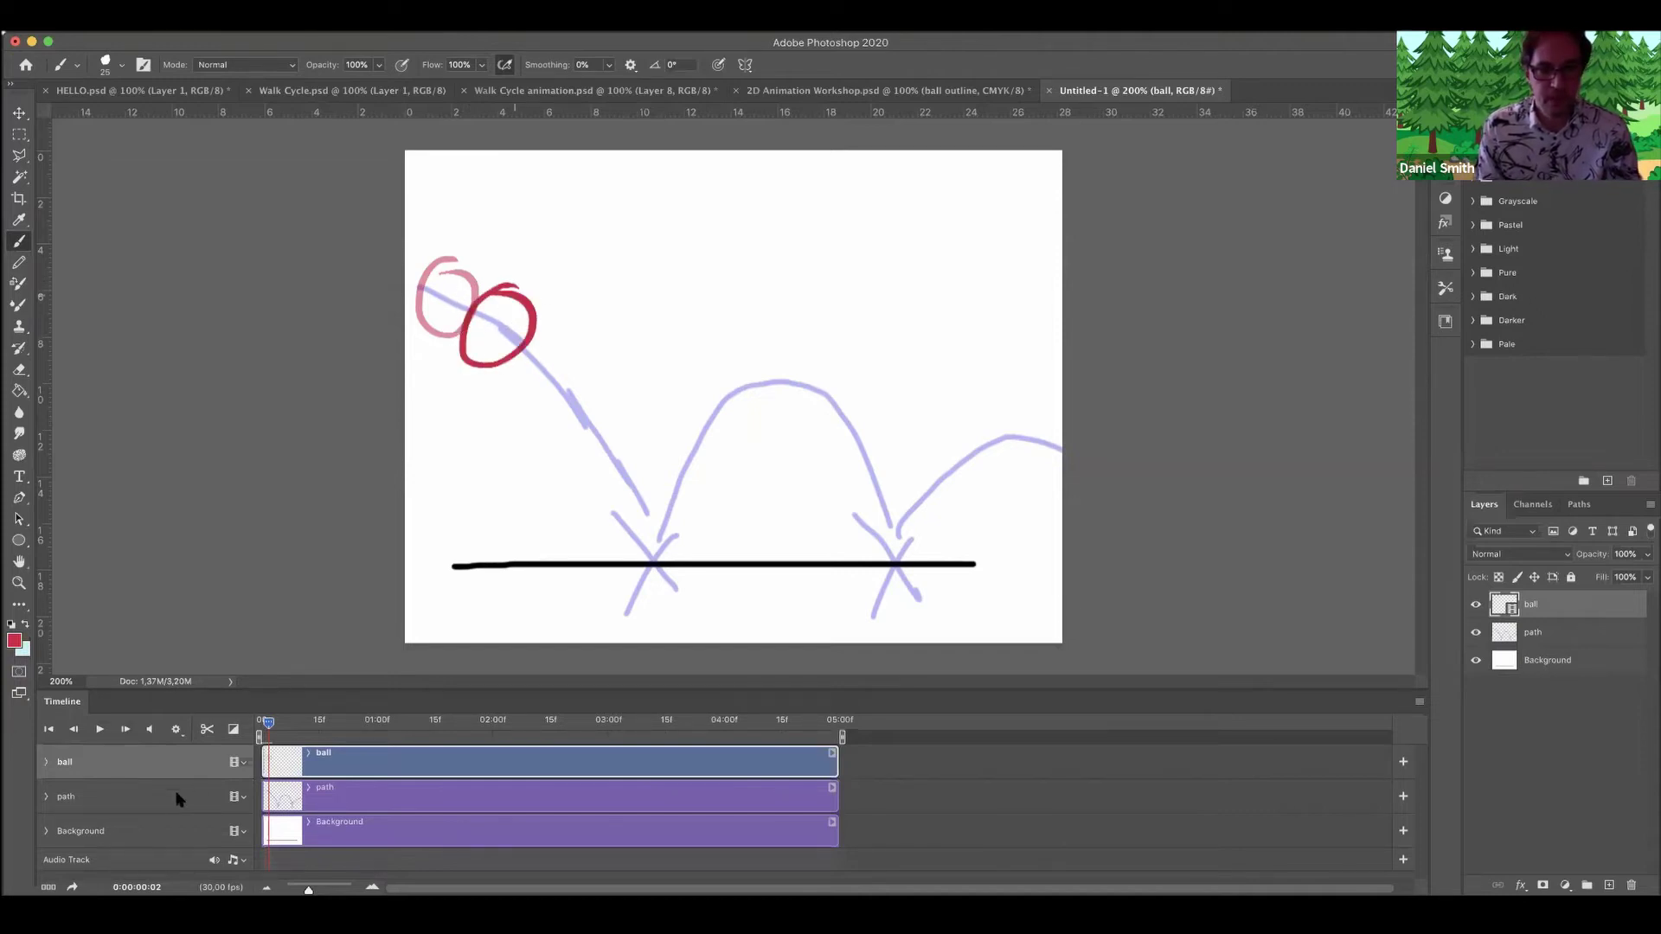
pyautogui.click(127, 729)
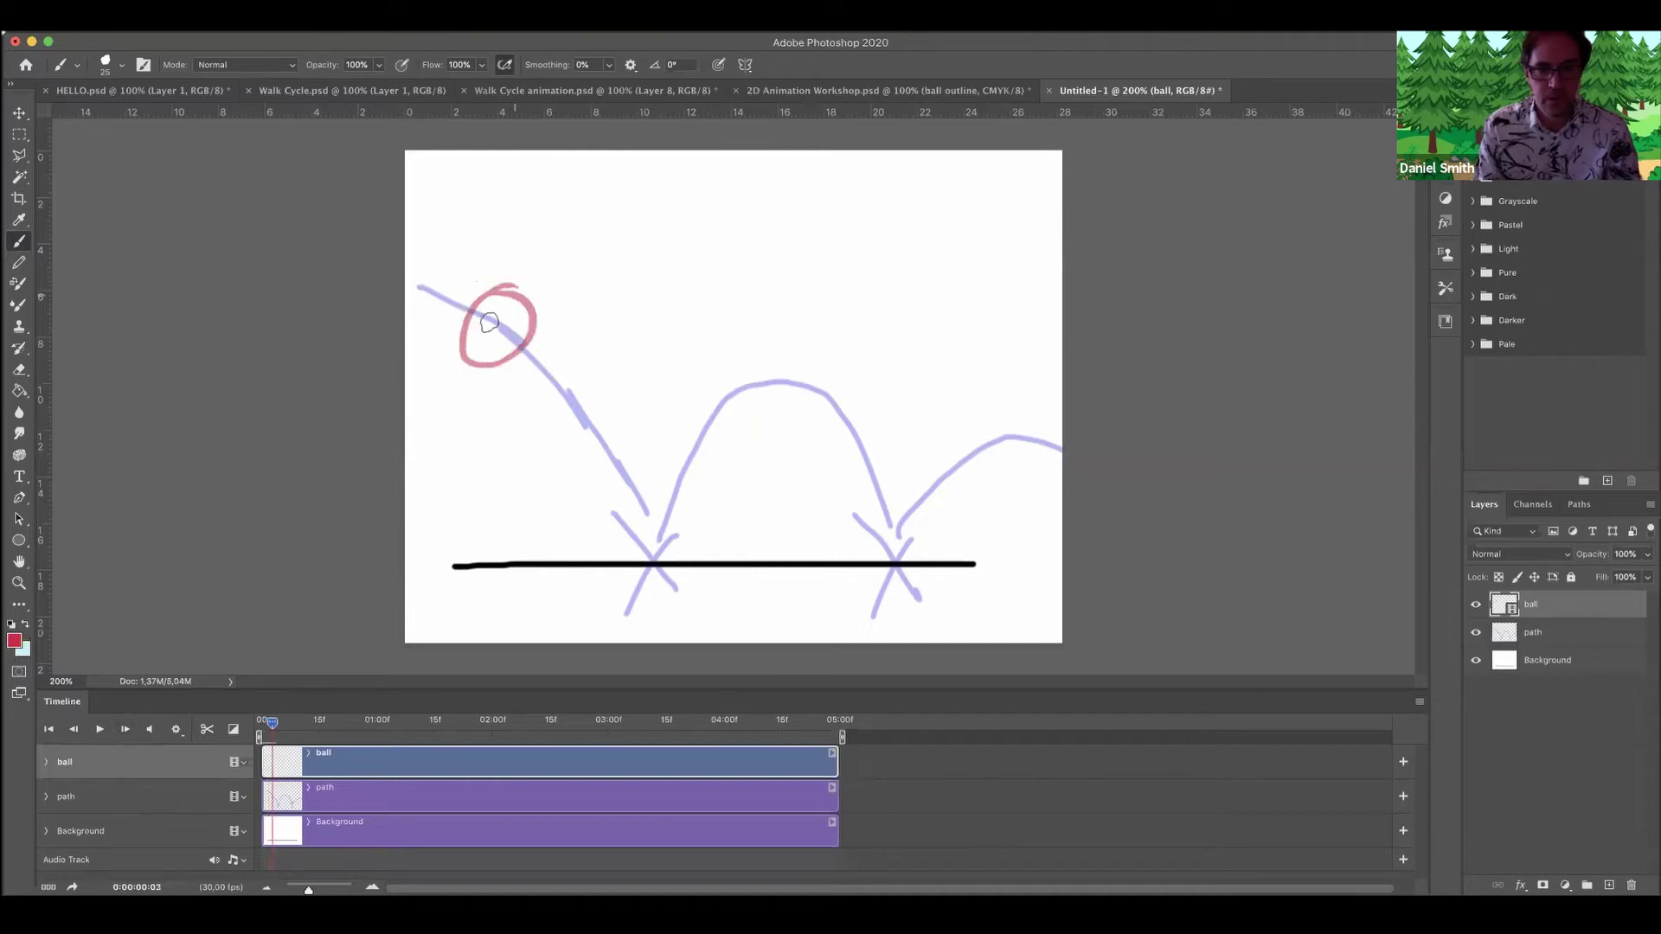
pyautogui.moveTo(502, 284)
pyautogui.mouseDown()
pyautogui.moveTo(529, 310)
pyautogui.moveTo(511, 355)
pyautogui.mouseUp()
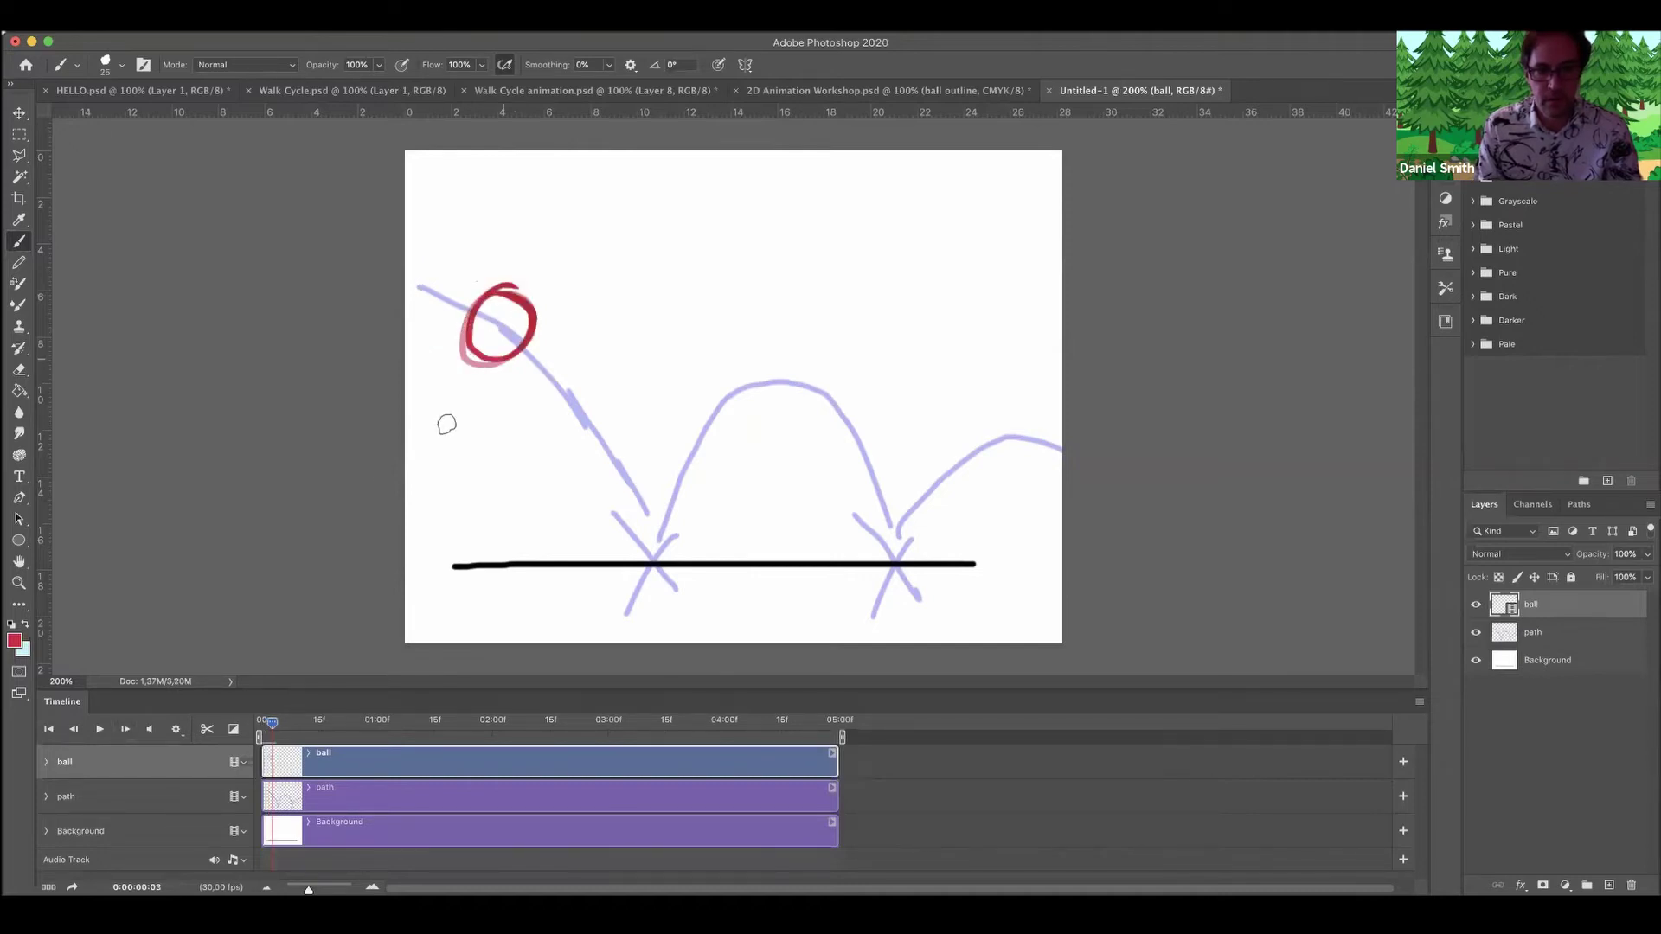
pyautogui.click(127, 729)
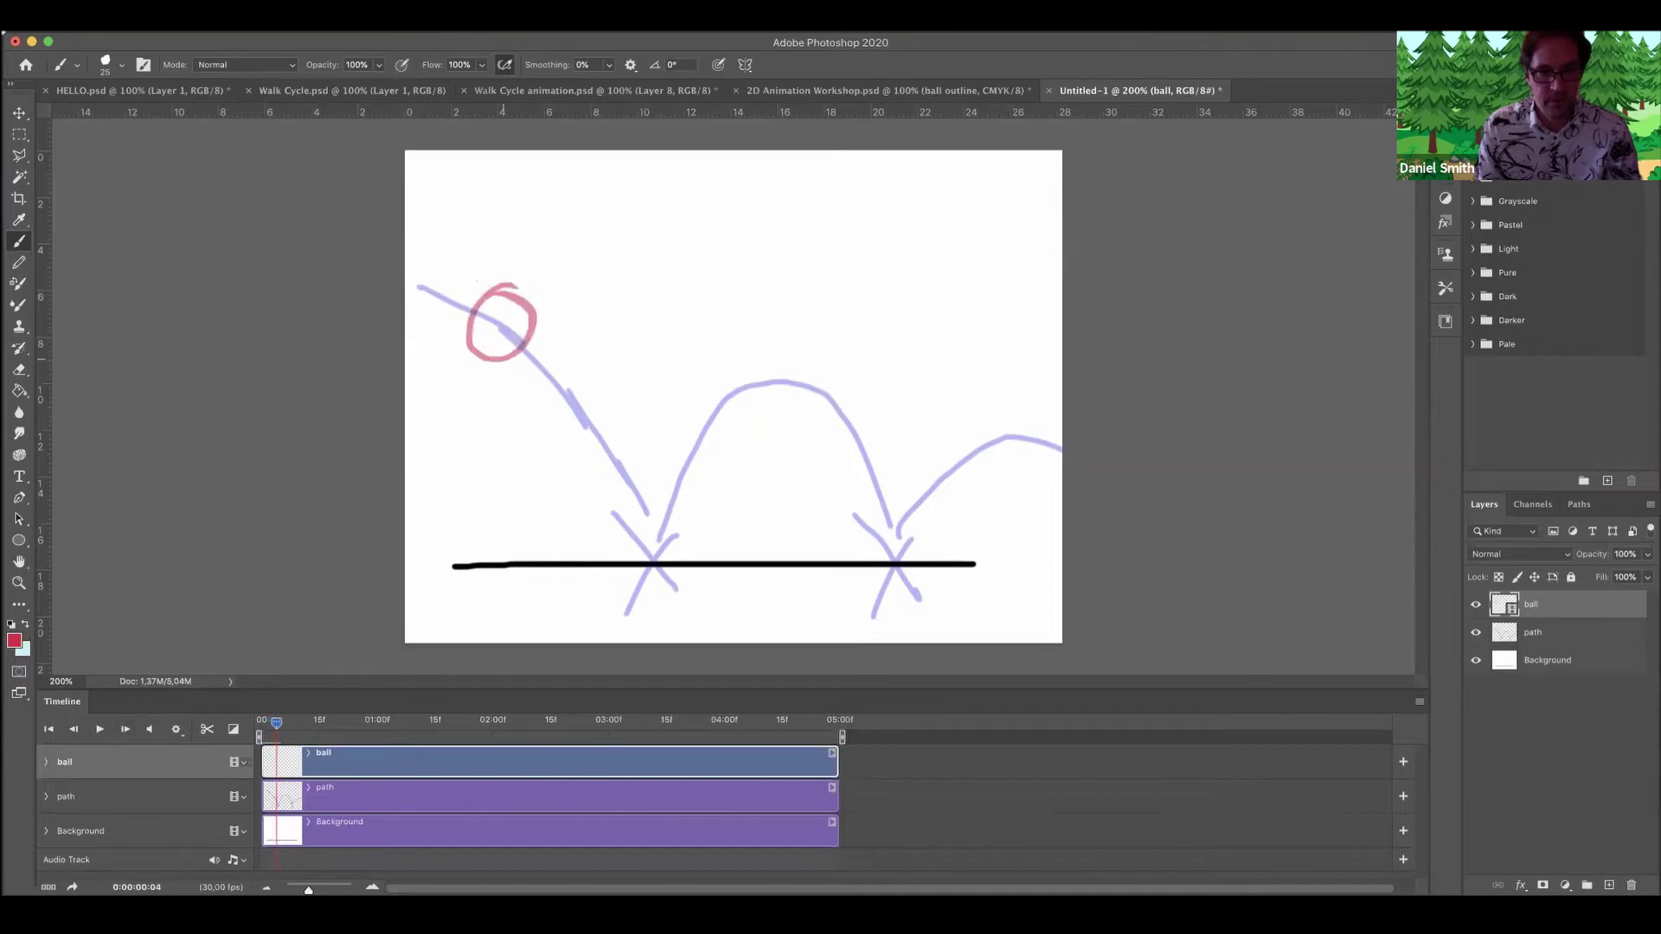
pyautogui.moveTo(545, 338)
pyautogui.mouseDown()
pyautogui.moveTo(514, 397)
pyautogui.moveTo(560, 339)
pyautogui.mouseUp()
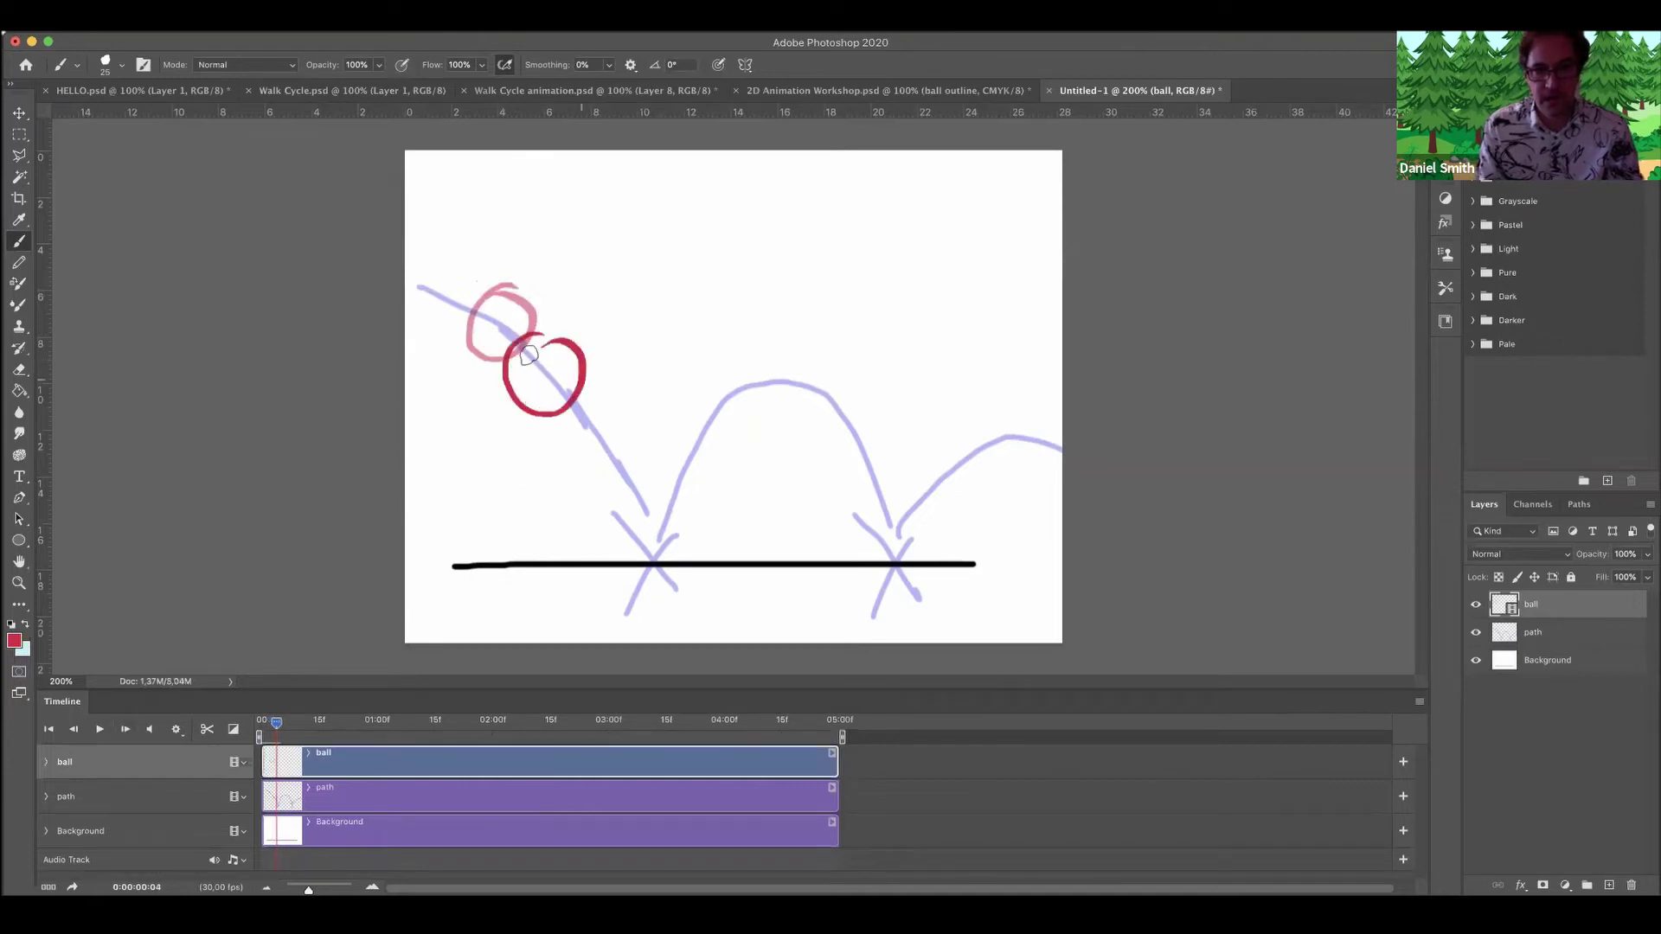
pyautogui.click(125, 731)
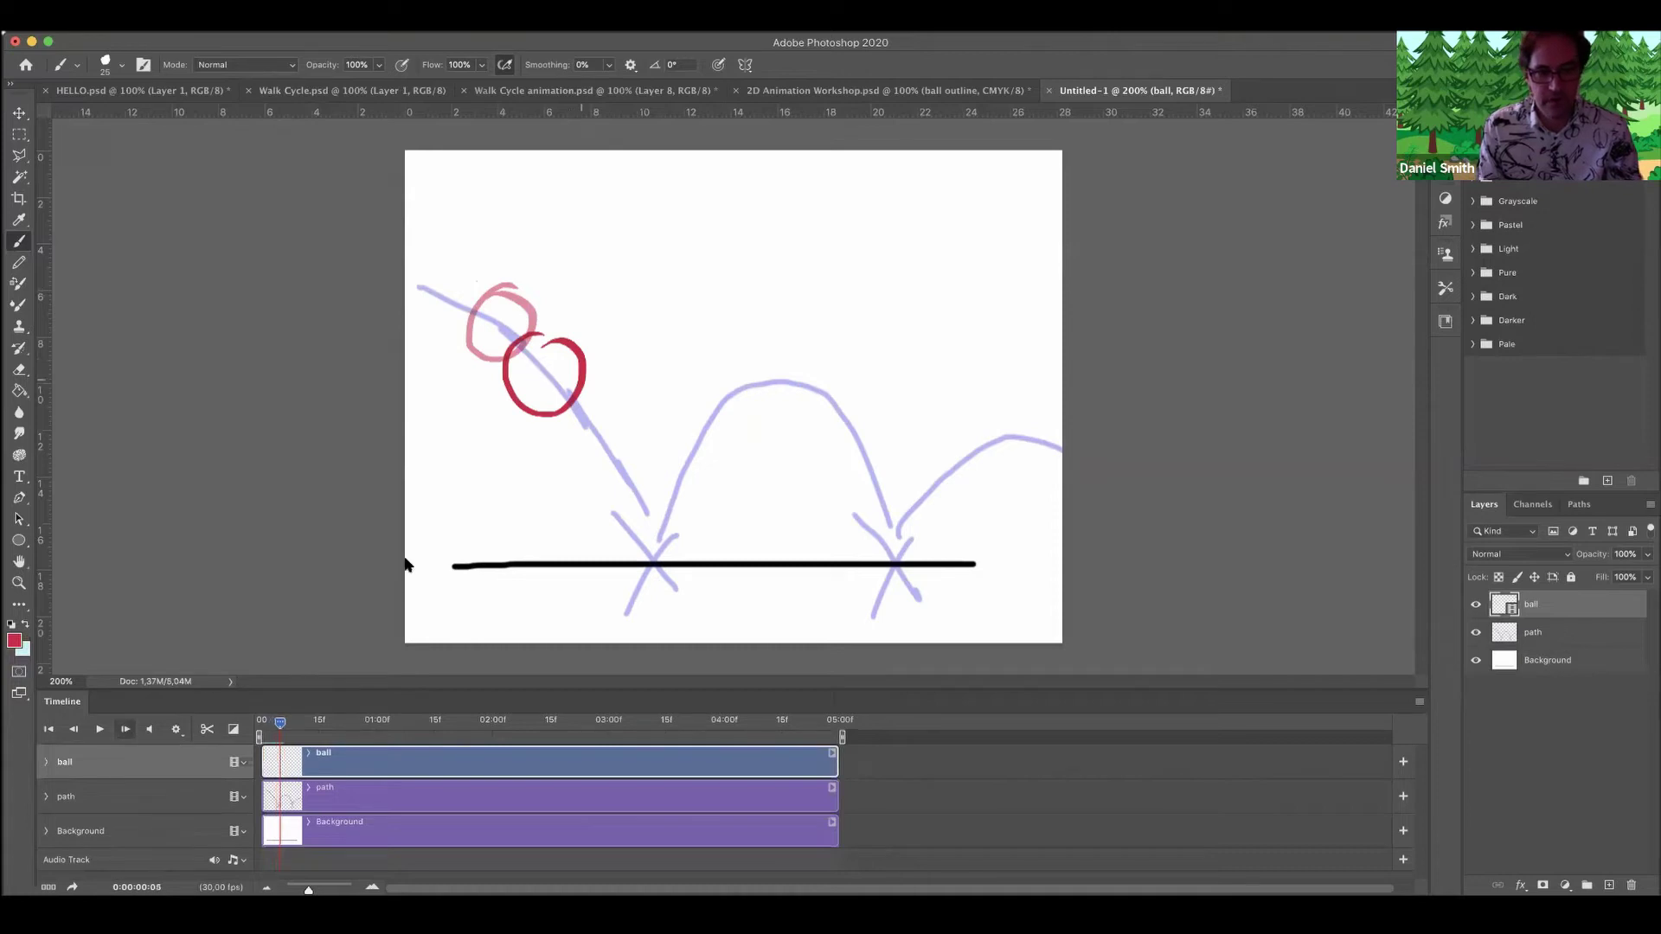
pyautogui.moveTo(563, 333)
pyautogui.mouseDown()
pyautogui.moveTo(506, 402)
pyautogui.moveTo(563, 339)
pyautogui.mouseUp()
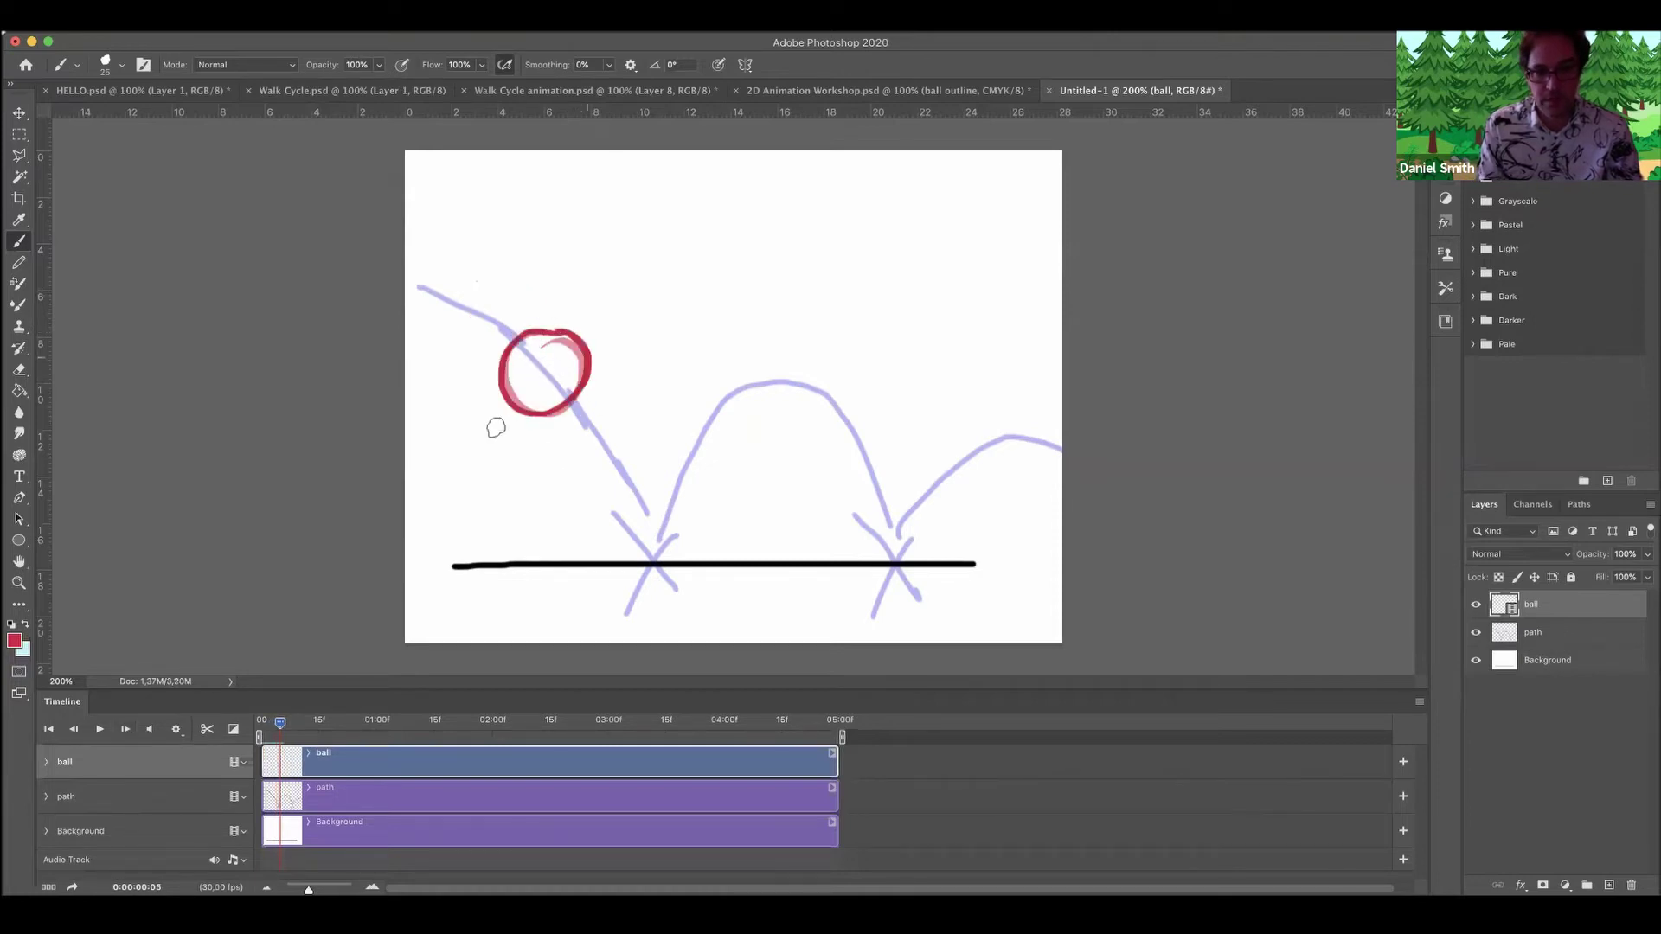
pyautogui.click(124, 730)
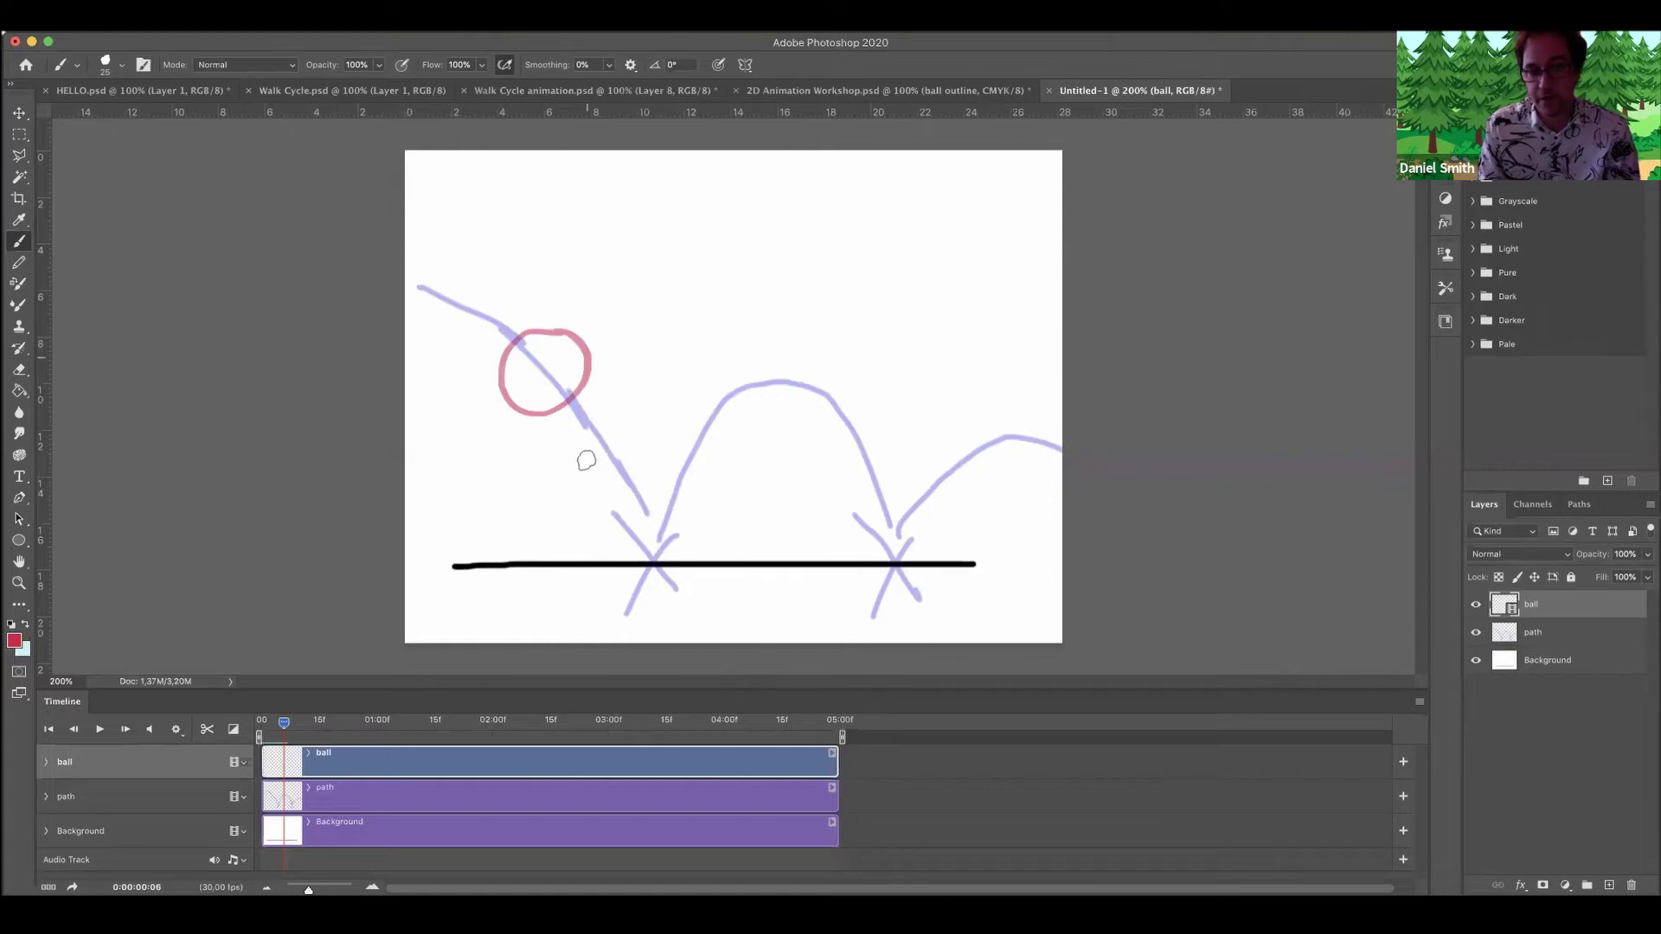
# Redraw the ball lower on the path, then draw it just above the ground contact.
pyautogui.moveTo(583, 439); pyautogui.dragTo(652, 477)
pyautogui.moveTo(596, 402); pyautogui.dragTo(573, 435)
pyautogui.press('super+z')
pyautogui.press('super+z')
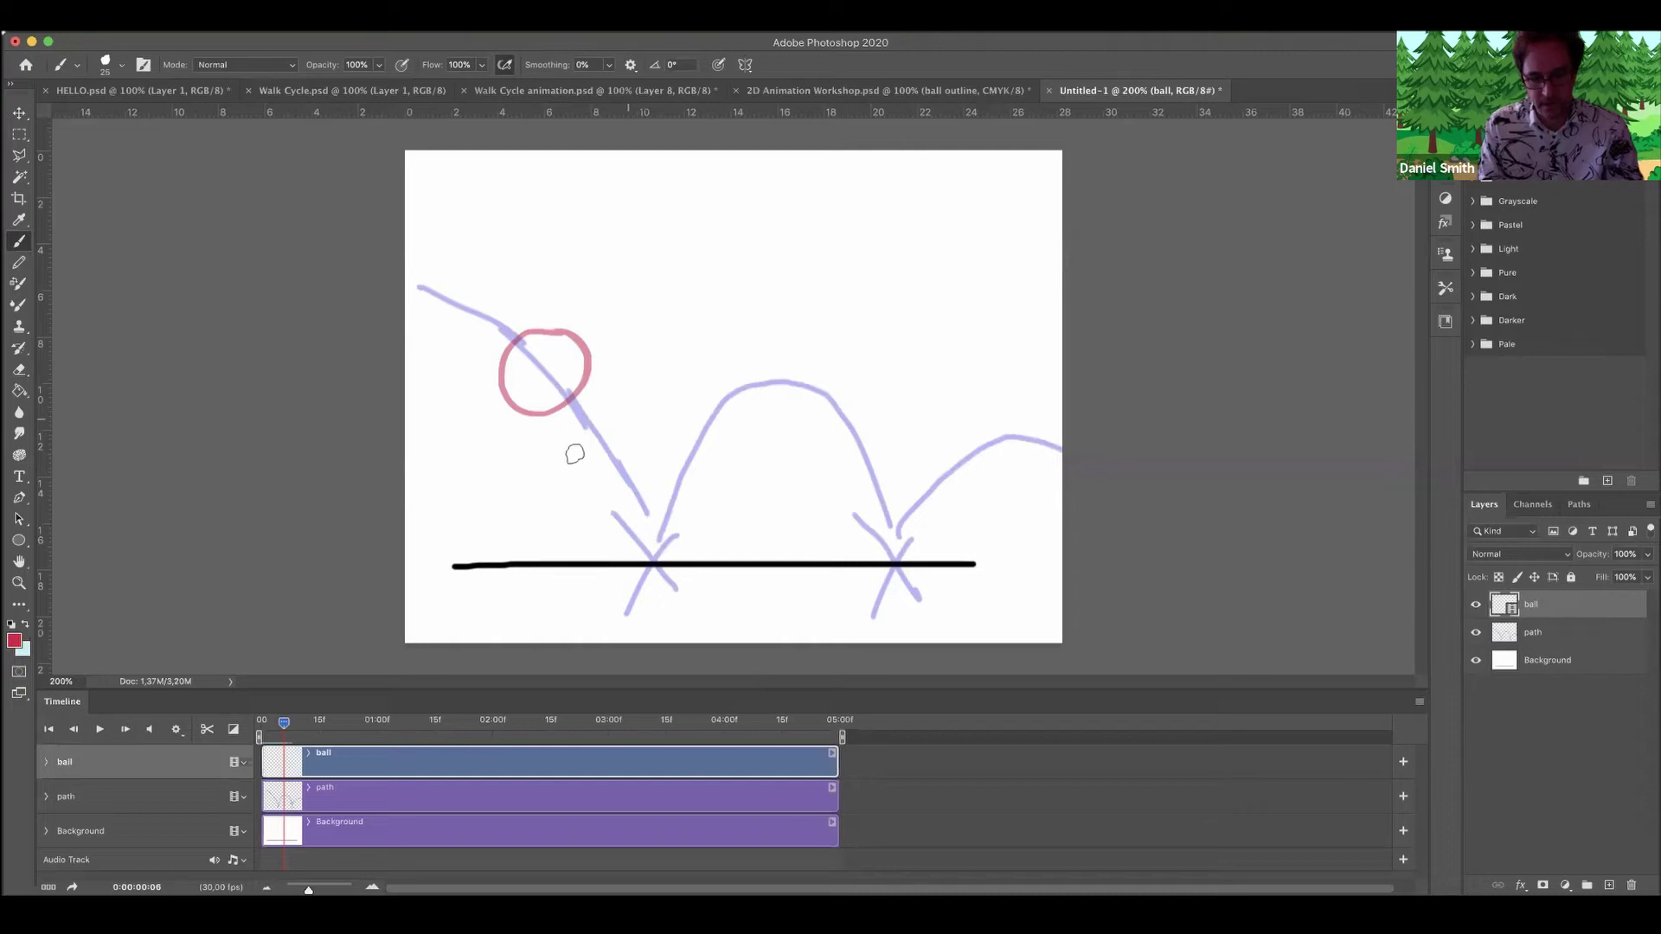
pyautogui.moveTo(577, 443)
pyautogui.mouseDown()
pyautogui.moveTo(651, 441)
pyautogui.moveTo(578, 437)
pyautogui.mouseUp()
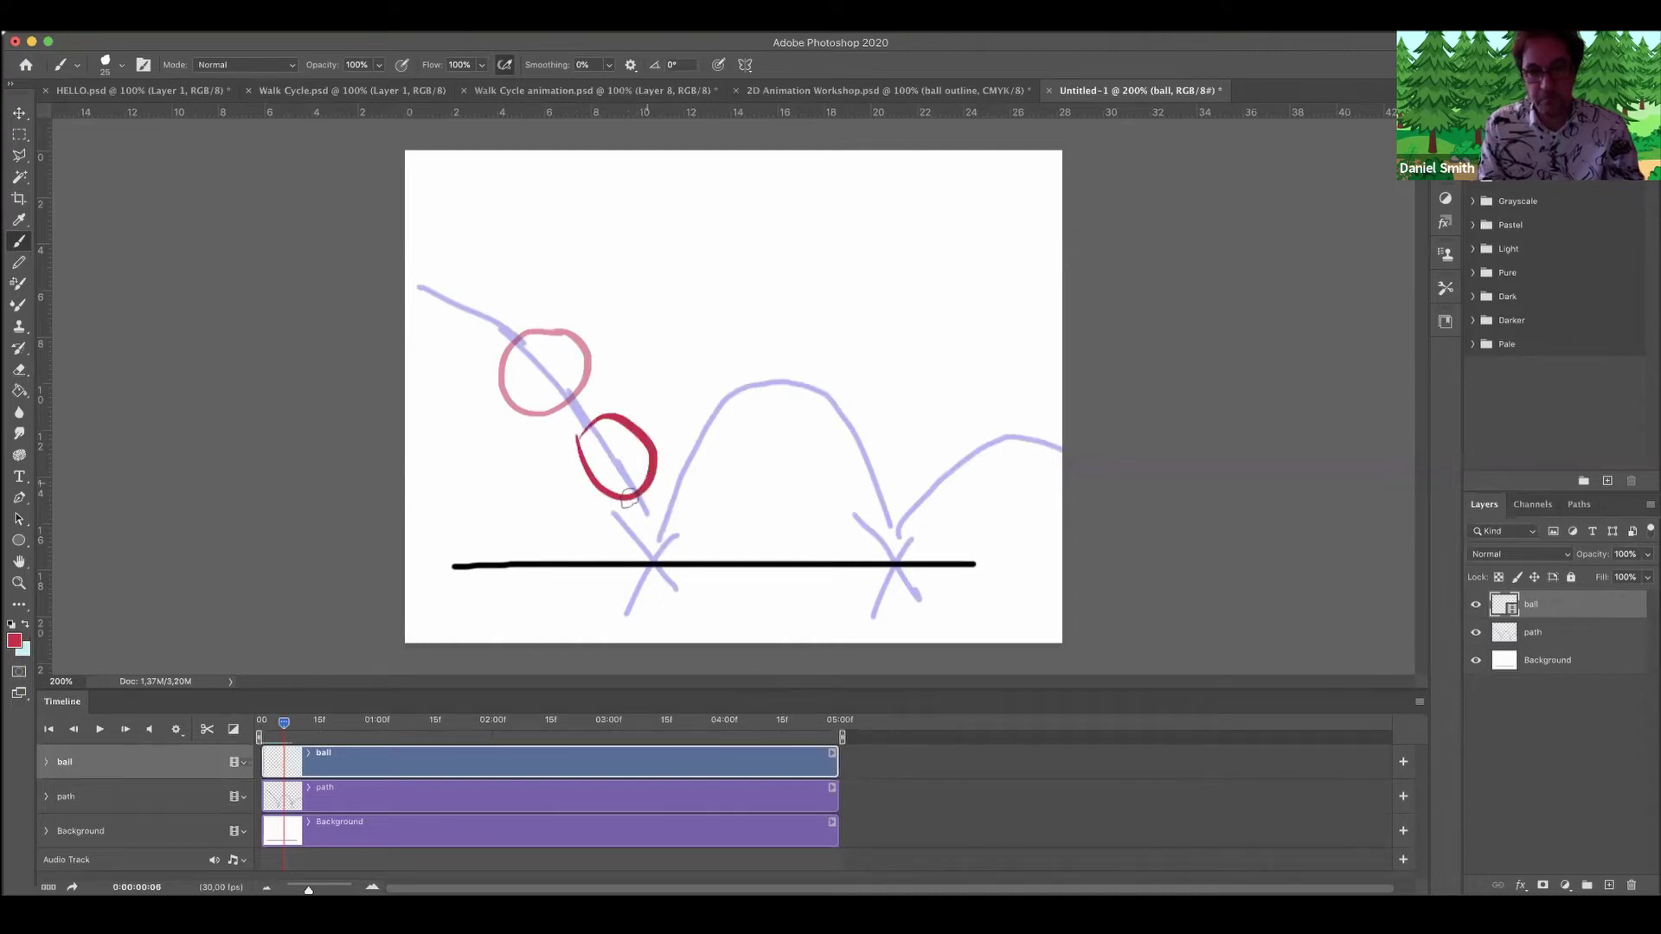
pyautogui.click(128, 729)
pyautogui.moveTo(586, 424)
pyautogui.mouseDown()
pyautogui.moveTo(586, 472)
pyautogui.moveTo(660, 468)
pyautogui.mouseUp()
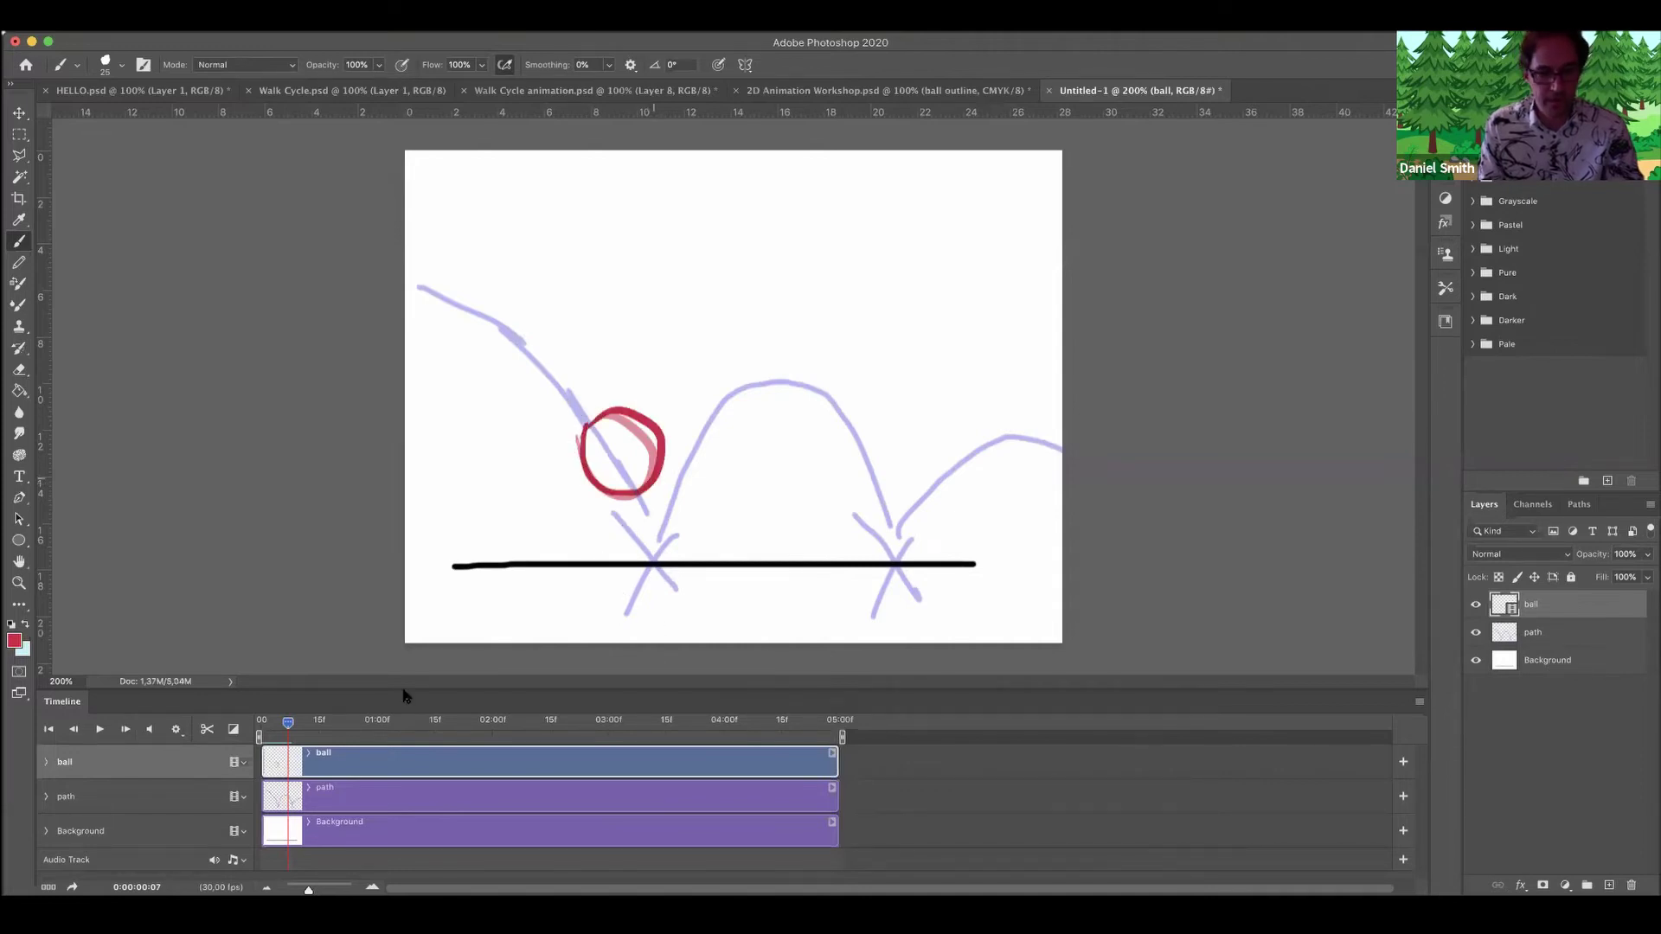
pyautogui.click(125, 729)
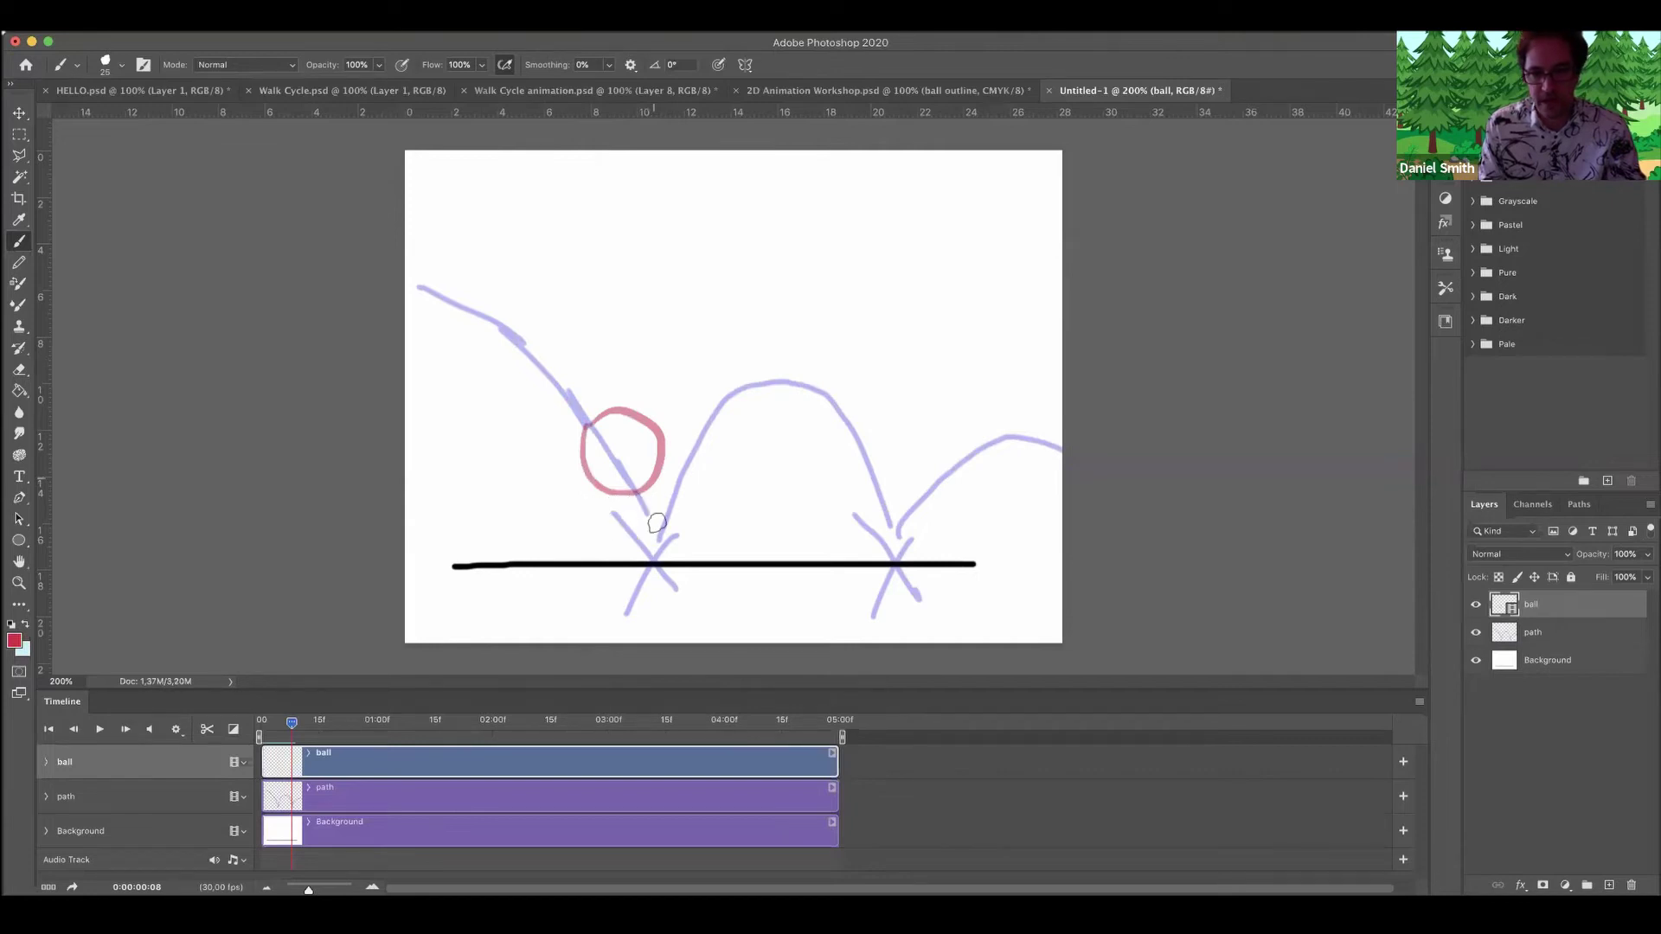
# Draw the squashed ball touching the ground line, redrawing the contact frame after undoing a stroke.
pyautogui.moveTo(632, 505)
pyautogui.mouseDown()
pyautogui.moveTo(601, 541)
pyautogui.moveTo(624, 566)
pyautogui.moveTo(695, 533)
pyautogui.moveTo(595, 525)
pyautogui.mouseUp()
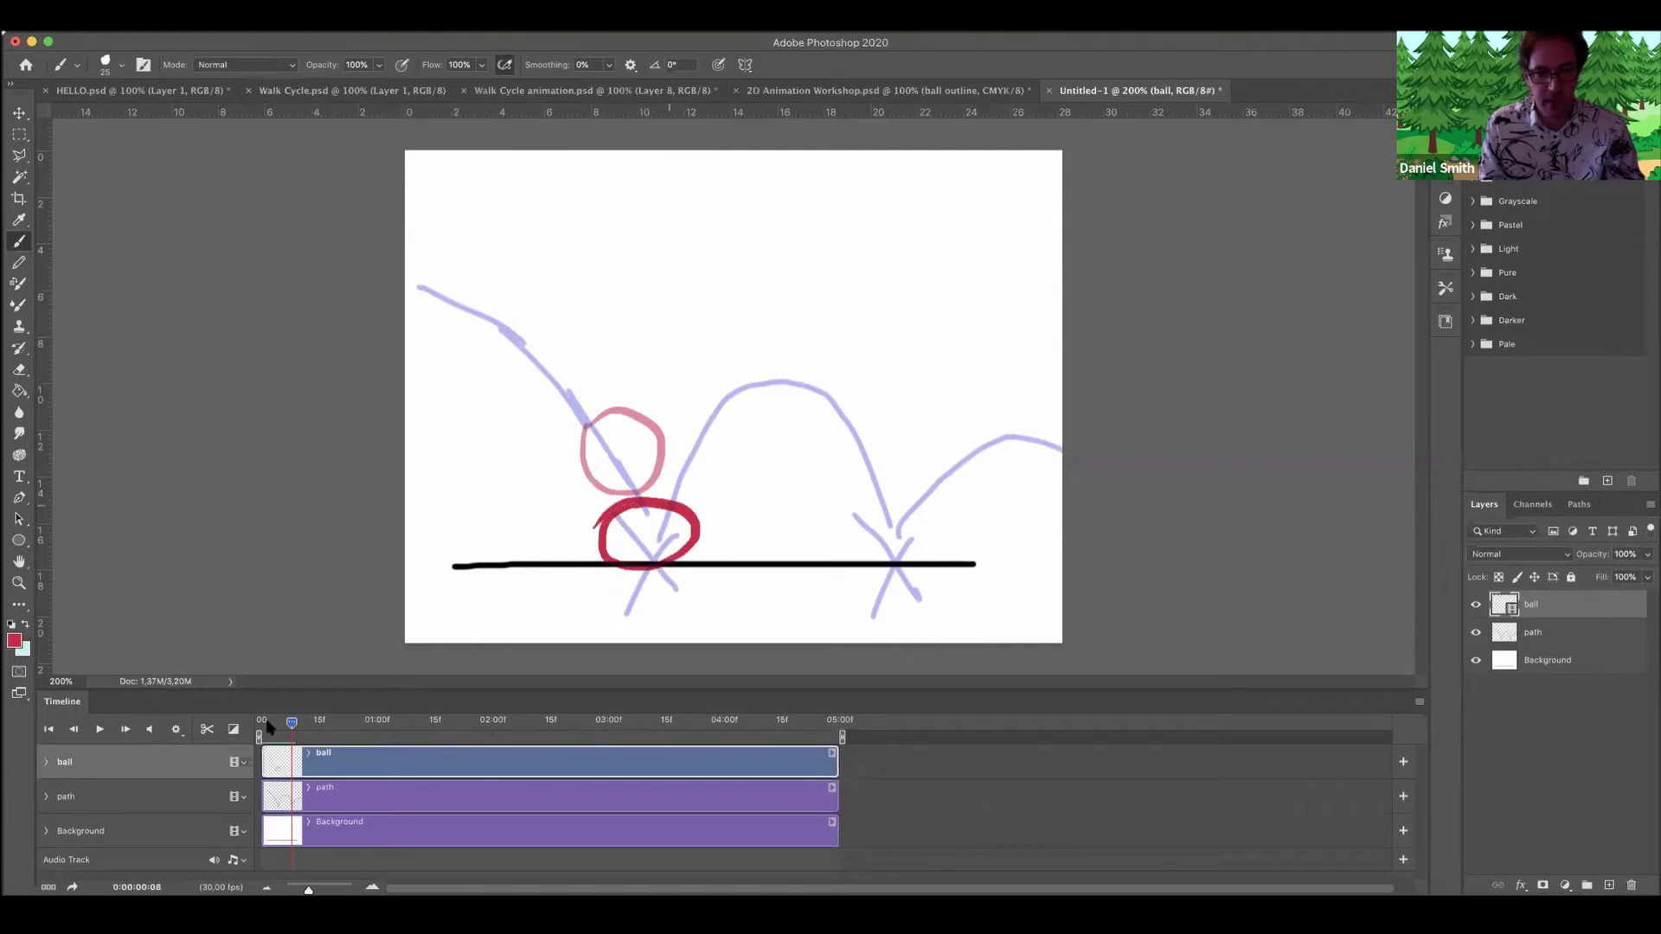
pyautogui.click(130, 730)
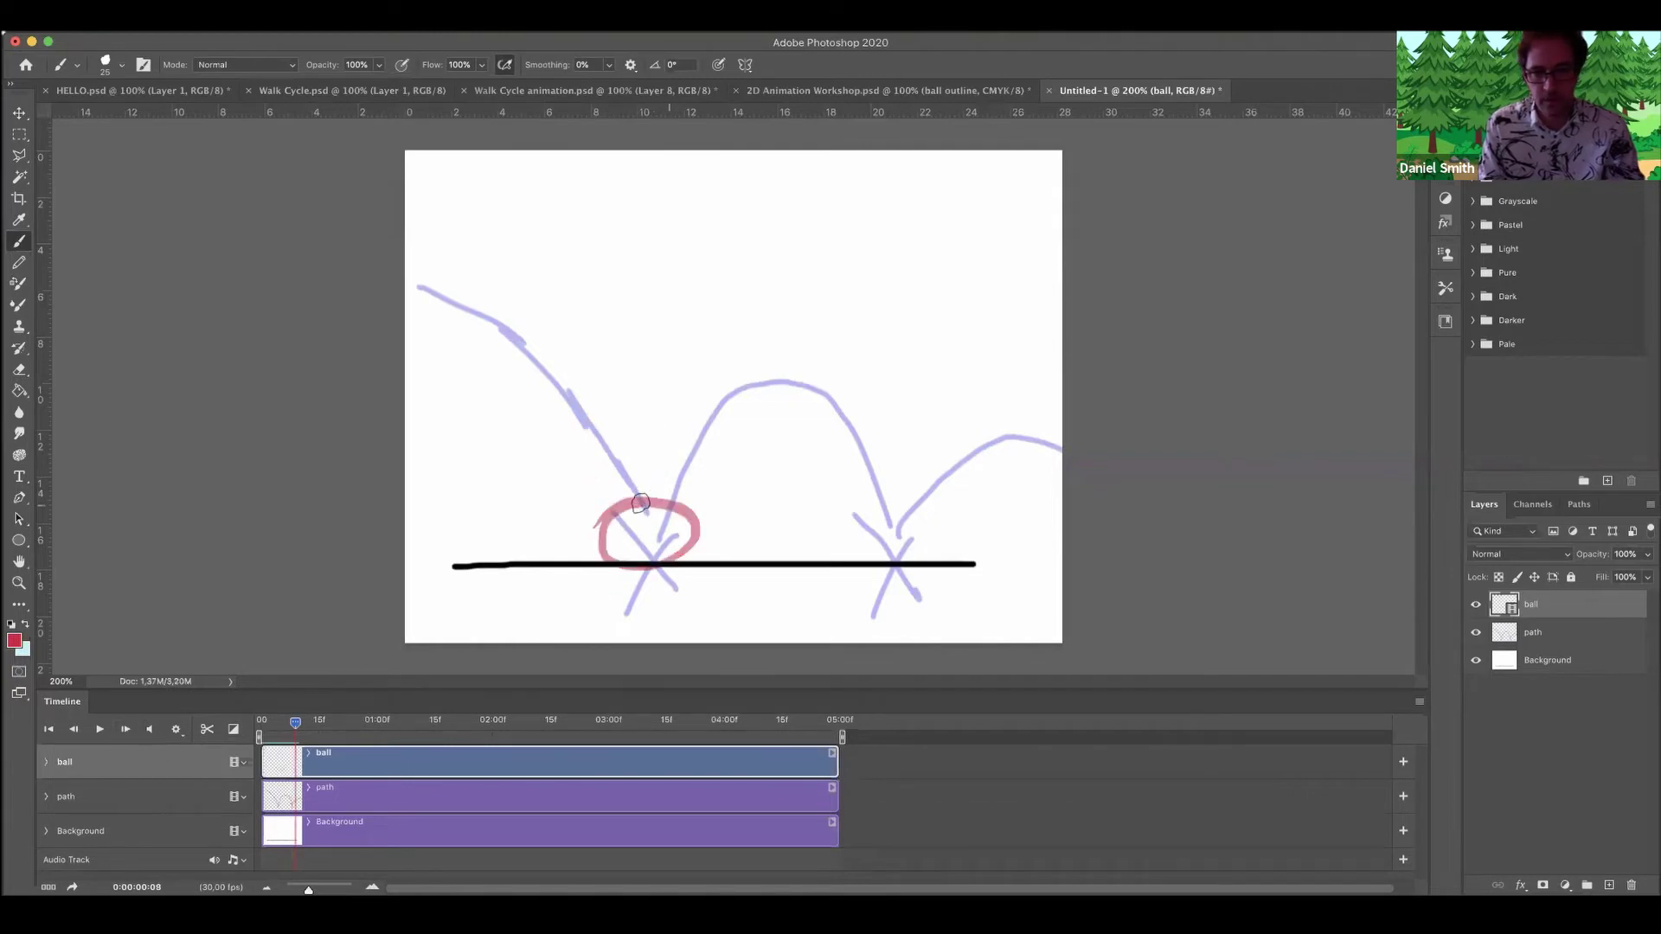
pyautogui.moveTo(600, 515)
pyautogui.mouseDown()
pyautogui.moveTo(640, 494)
pyautogui.moveTo(603, 532)
pyautogui.moveTo(661, 562)
pyautogui.moveTo(616, 501)
pyautogui.moveTo(627, 567)
pyautogui.moveTo(618, 502)
pyautogui.mouseUp()
pyautogui.hotkey('ctrl', 'z')
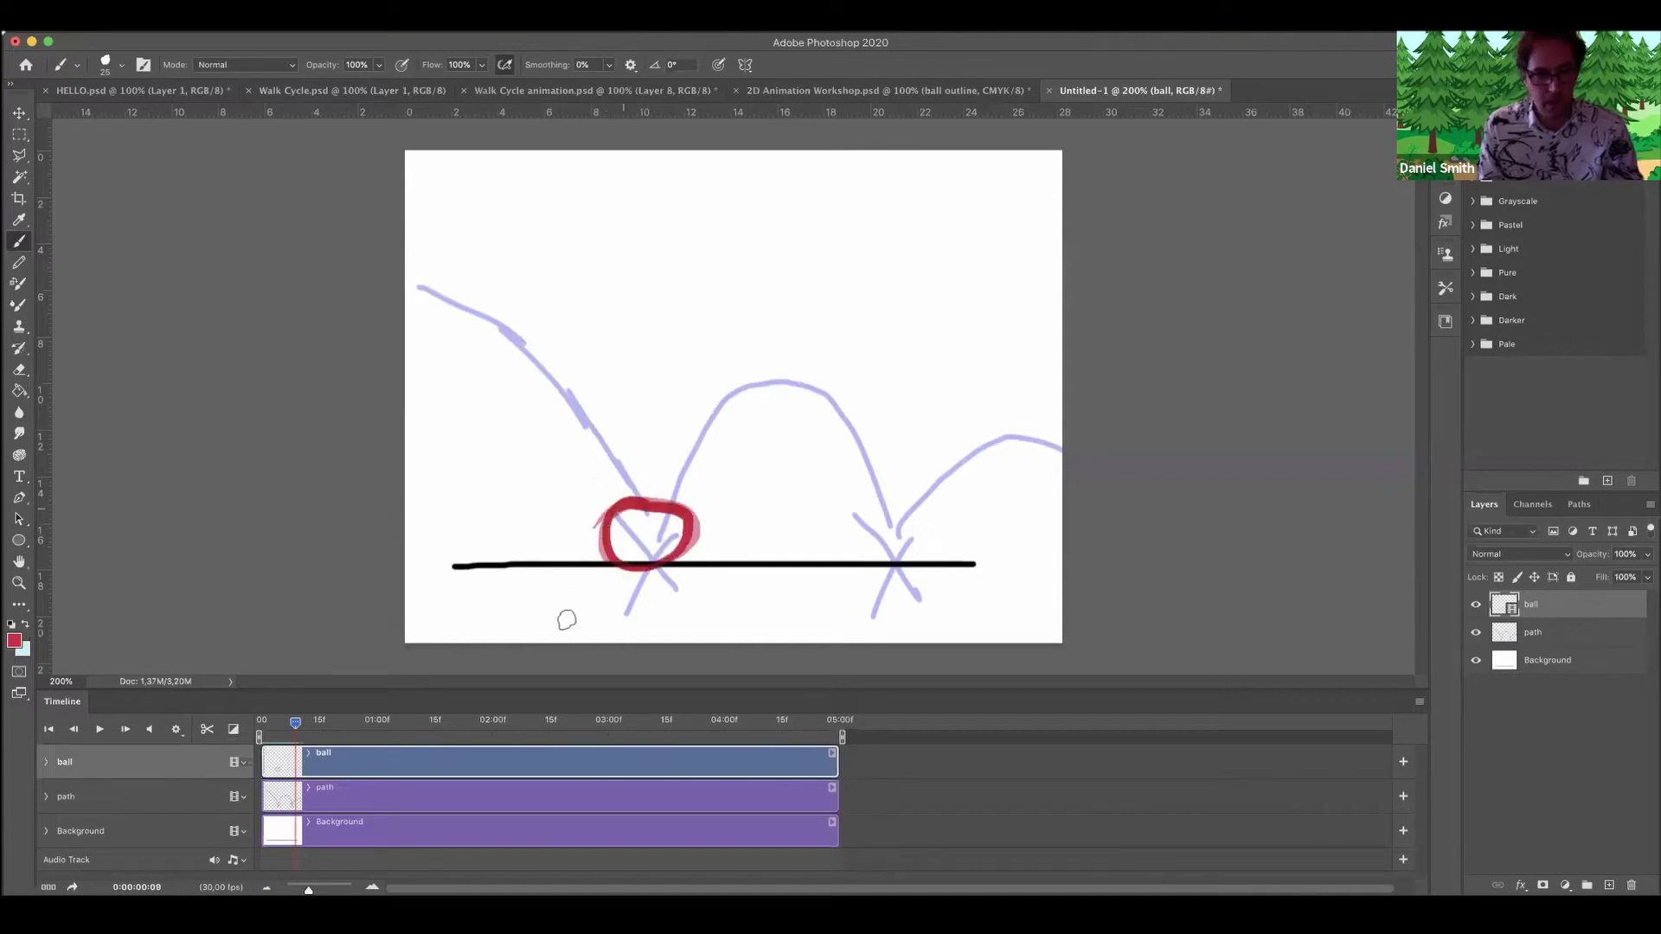
pyautogui.press('Right')
pyautogui.moveTo(657, 501)
pyautogui.mouseDown()
pyautogui.moveTo(605, 509)
pyautogui.moveTo(616, 561)
pyautogui.moveTo(689, 519)
pyautogui.moveTo(653, 494)
pyautogui.mouseUp()
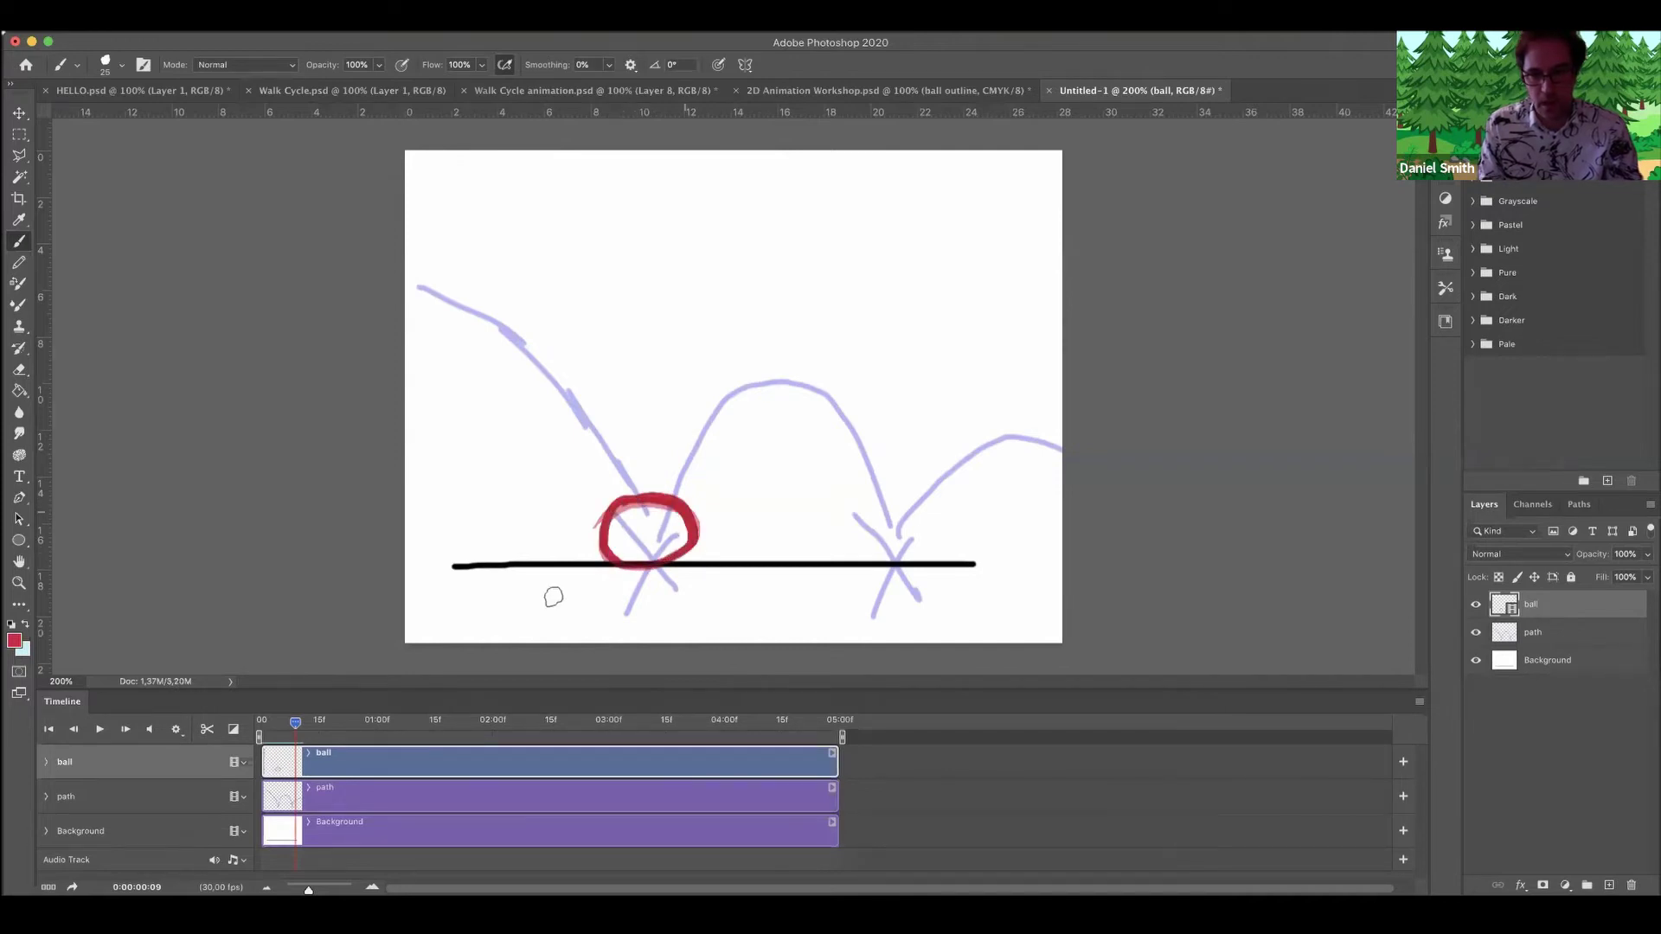
pyautogui.click(125, 729)
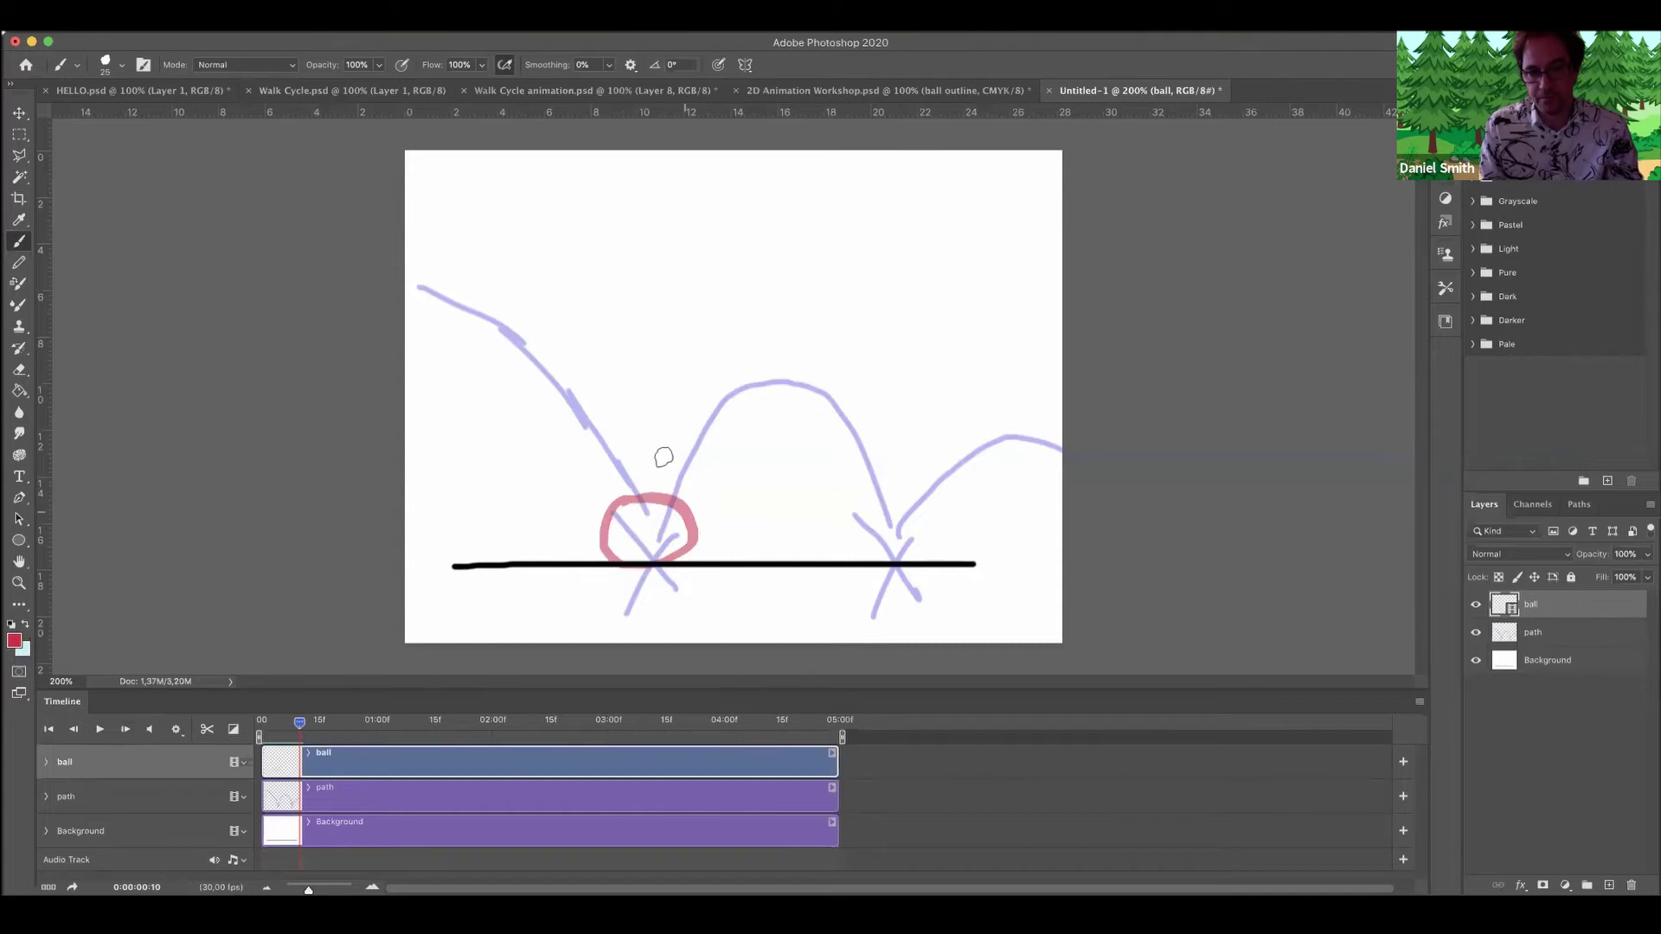
# Draw a stretched ball rising after the bounce, then one per frame up to the peak at frame 15.
pyautogui.moveTo(712, 484); pyautogui.dragTo(692, 515)
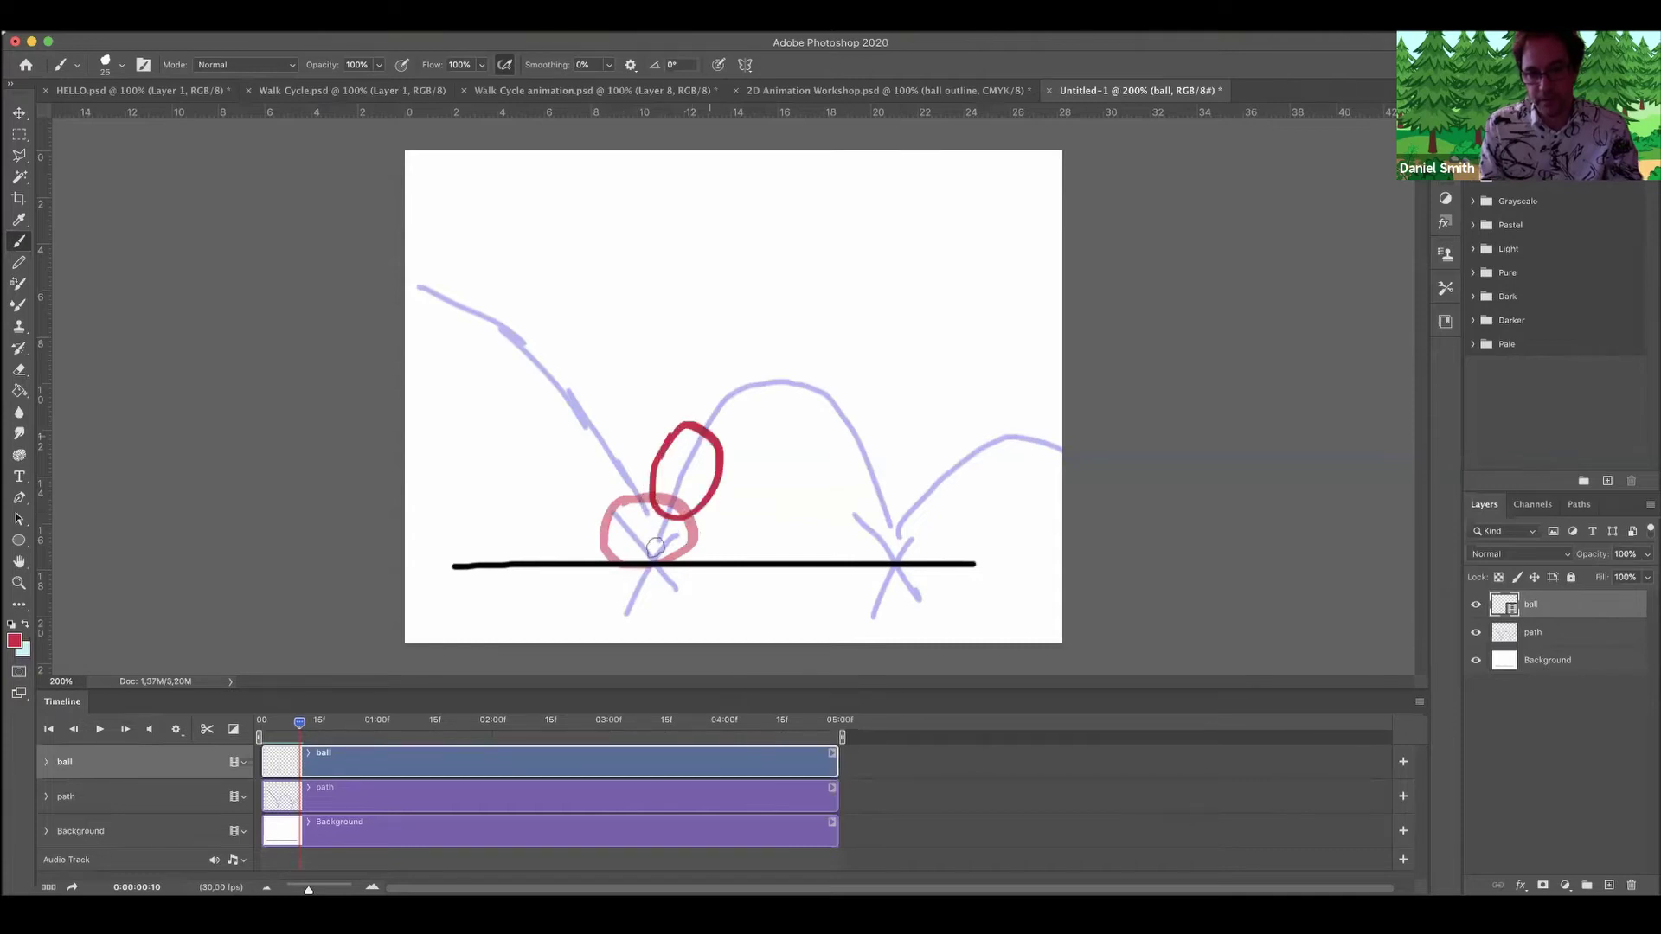
pyautogui.click(127, 729)
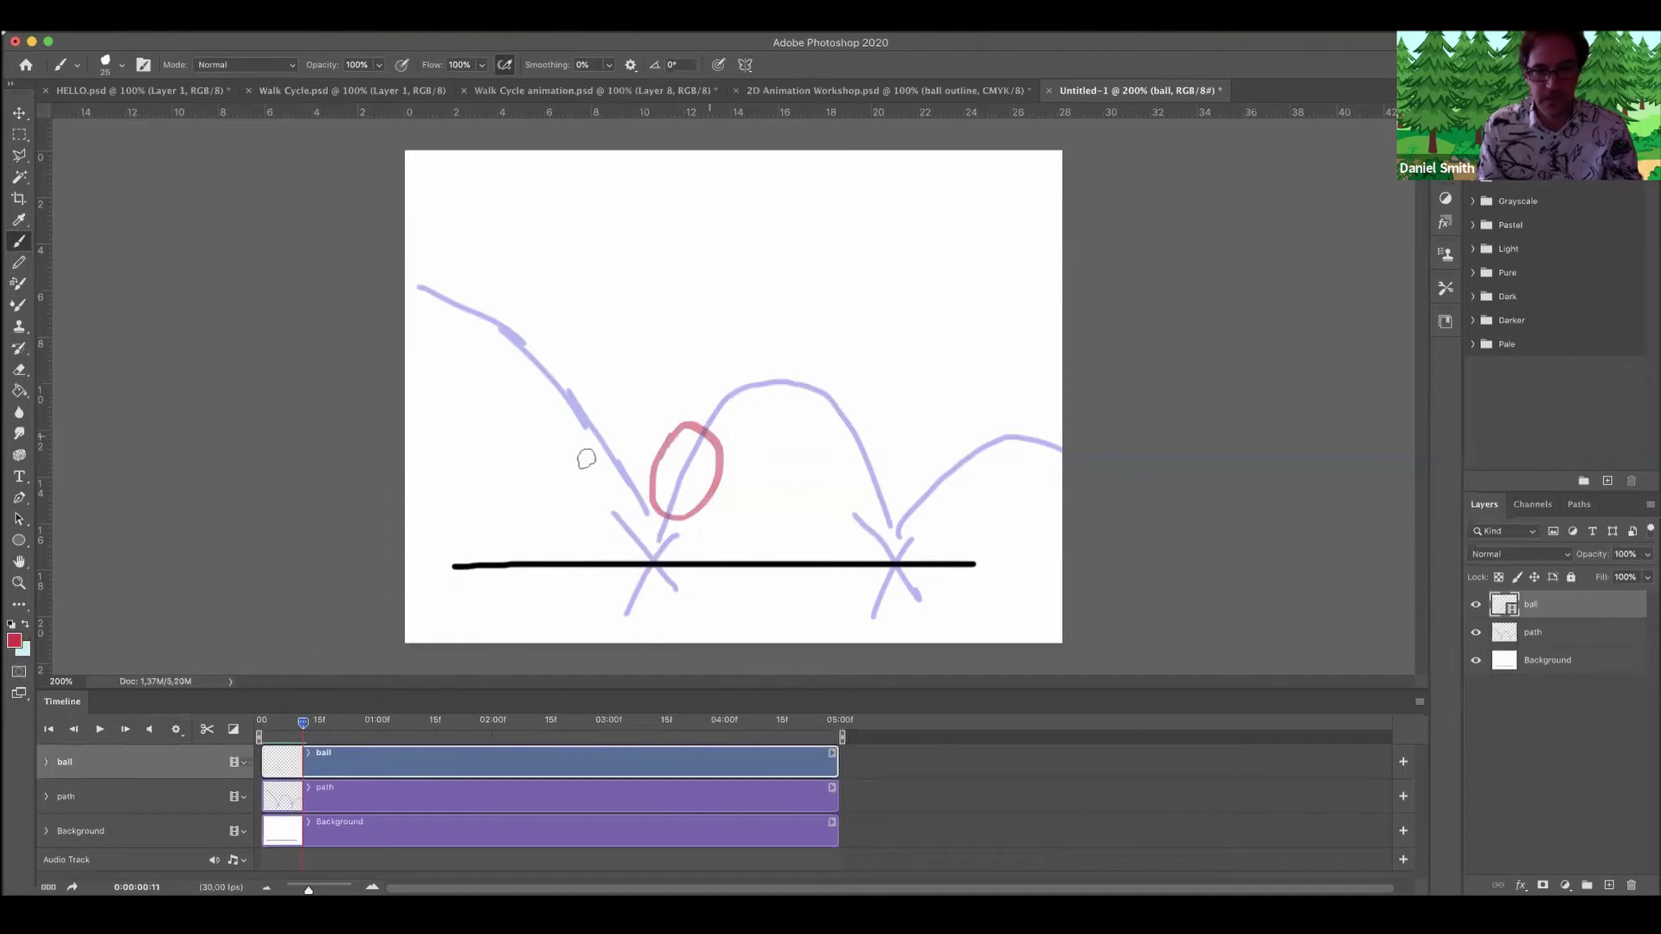
pyautogui.moveTo(674, 429)
pyautogui.mouseDown()
pyautogui.moveTo(654, 493)
pyautogui.moveTo(710, 428)
pyautogui.moveTo(688, 512)
pyautogui.mouseUp()
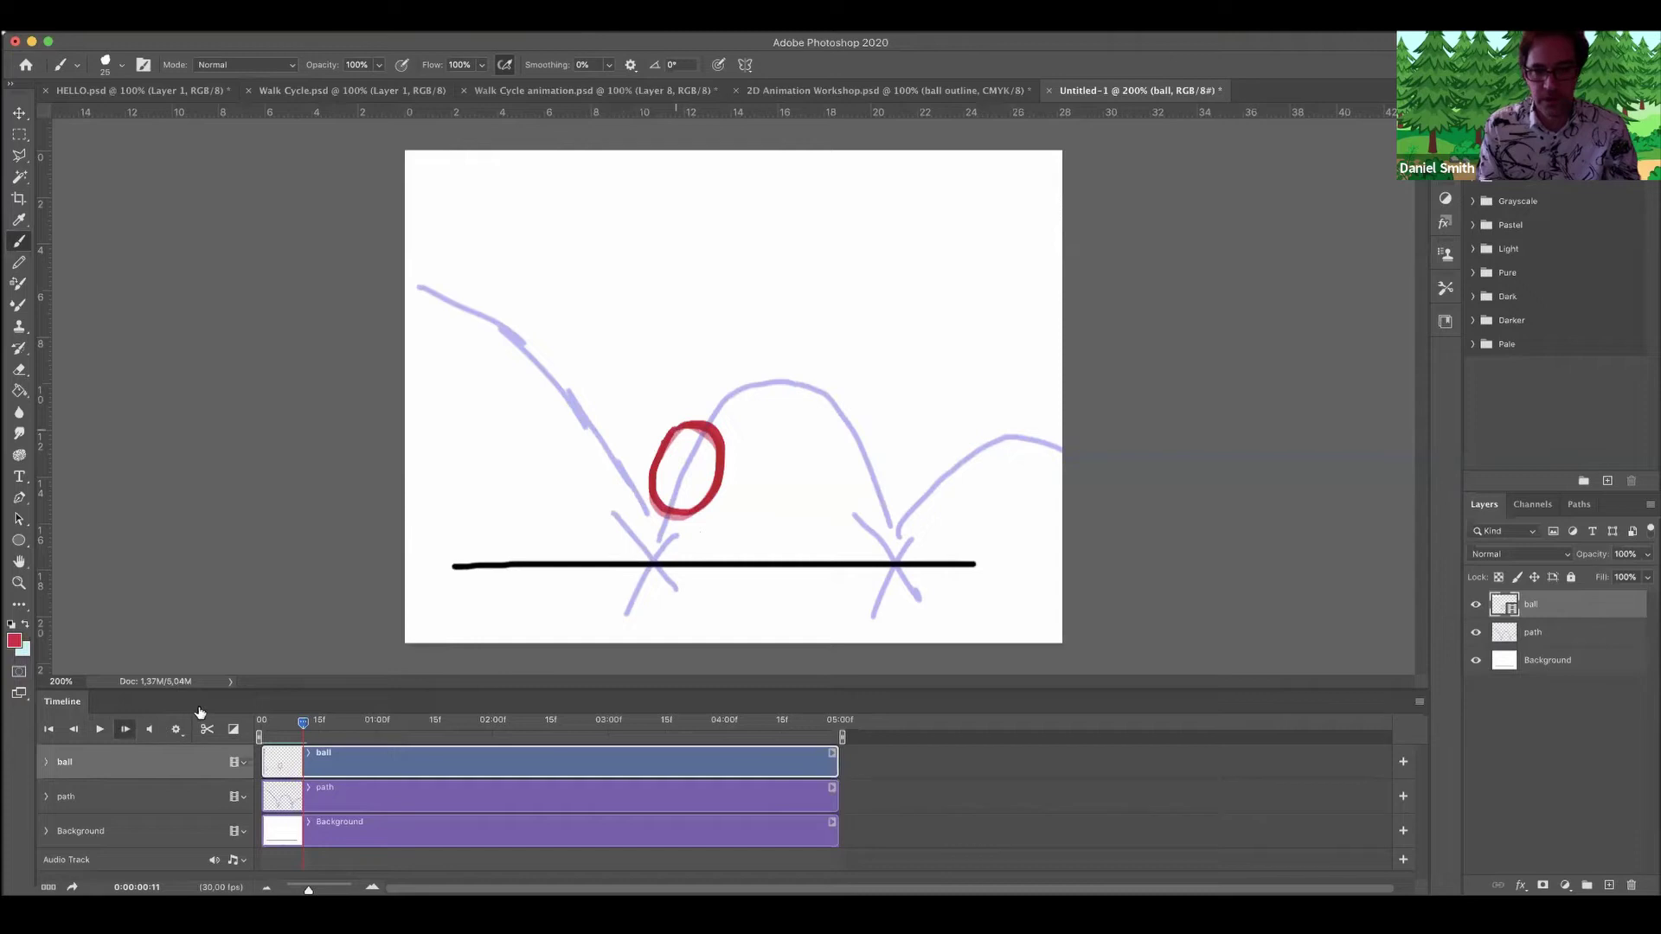
pyautogui.press('Right')
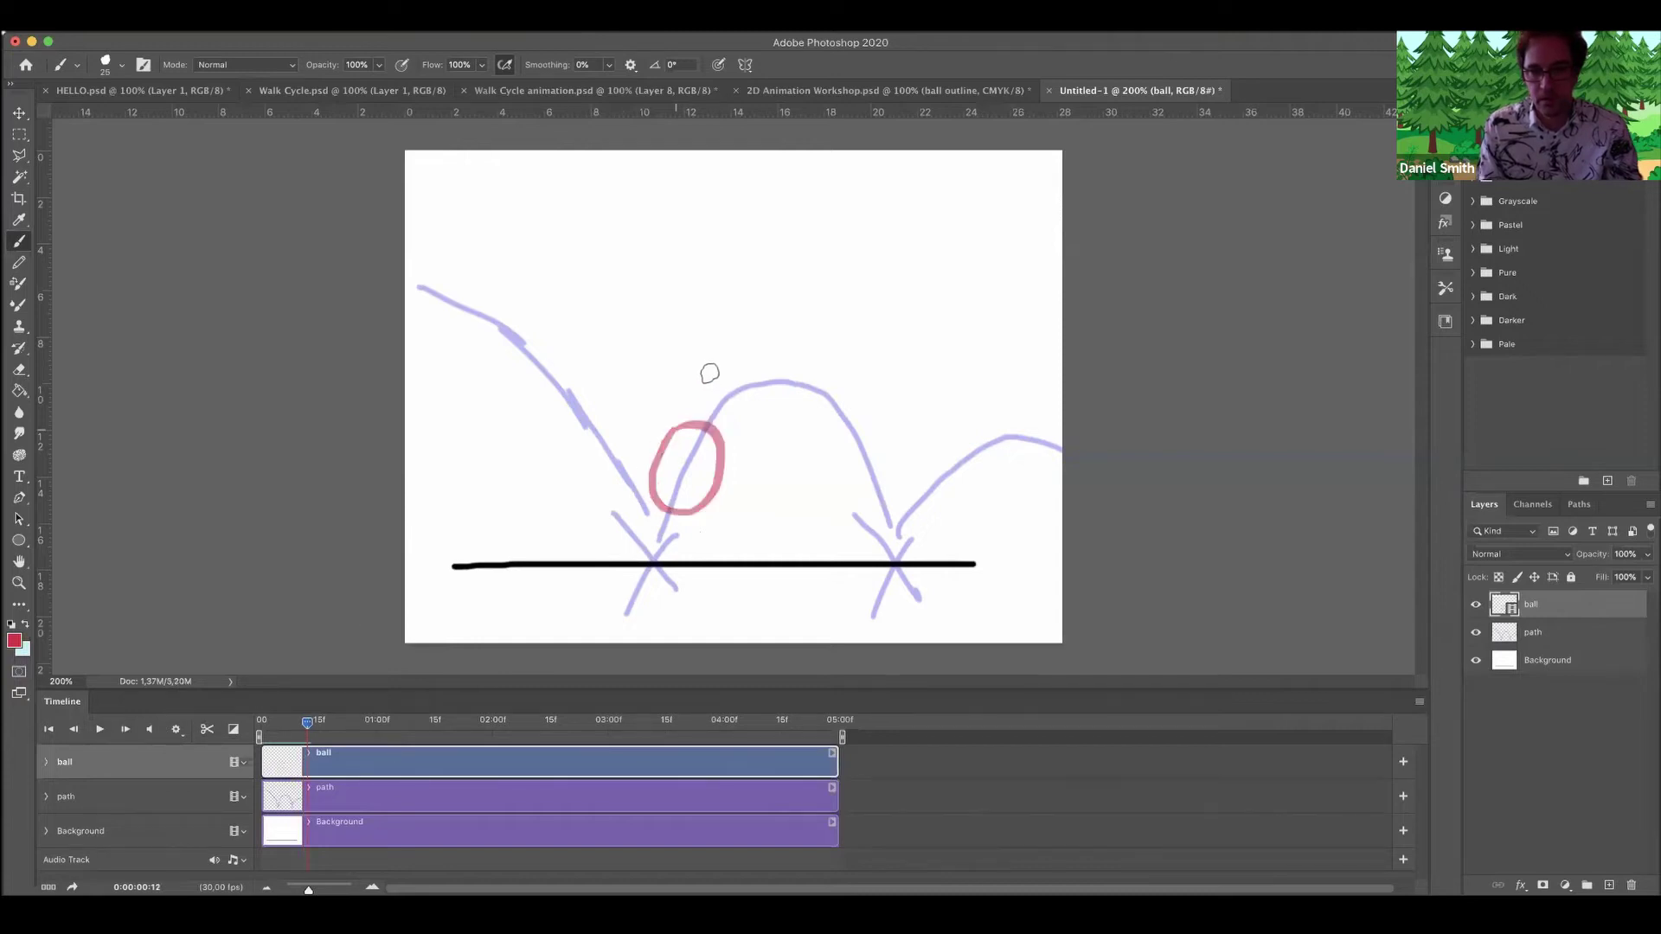
pyautogui.moveTo(703, 375); pyautogui.dragTo(697, 384)
pyautogui.click(128, 728)
pyautogui.moveTo(720, 370)
pyautogui.mouseDown()
pyautogui.moveTo(685, 408)
pyautogui.moveTo(746, 406)
pyautogui.moveTo(718, 381)
pyautogui.mouseUp()
pyautogui.click(127, 729)
pyautogui.moveTo(725, 357)
pyautogui.mouseDown()
pyautogui.moveTo(784, 413)
pyautogui.moveTo(727, 355)
pyautogui.mouseUp()
pyautogui.click(128, 729)
pyautogui.moveTo(773, 346)
pyautogui.mouseDown()
pyautogui.moveTo(716, 380)
pyautogui.moveTo(769, 419)
pyautogui.moveTo(779, 343)
pyautogui.mouseUp()
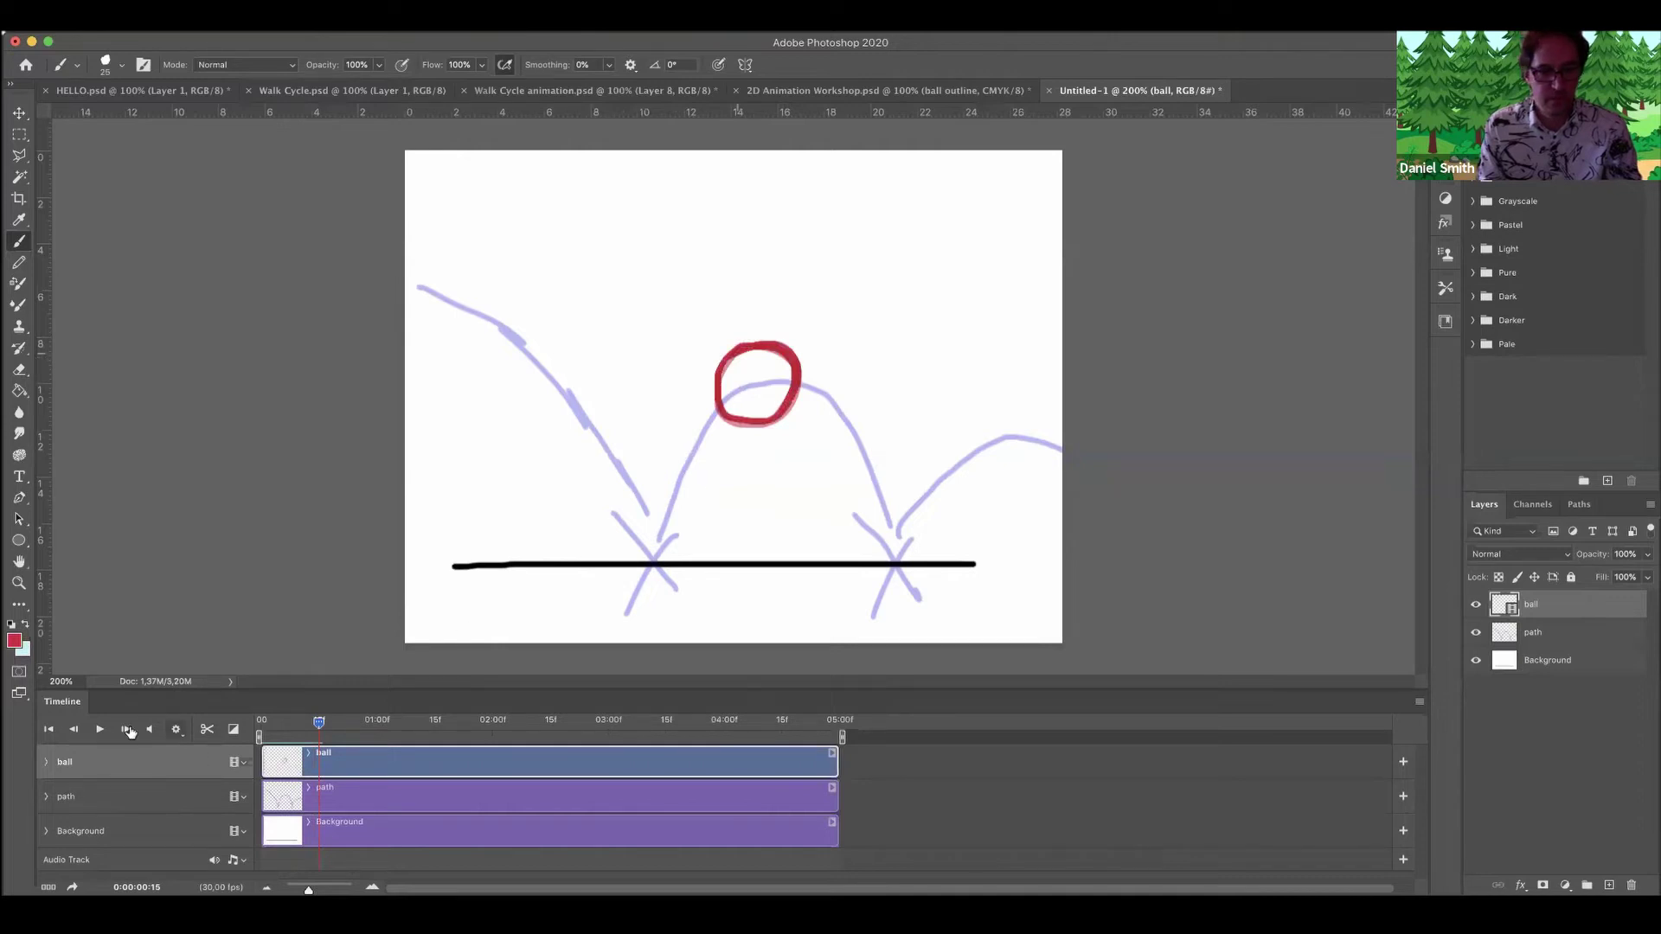
# Draw the ball frame by frame down the second arc's right side, undoing the frame 21 stroke.
pyautogui.press('Right')
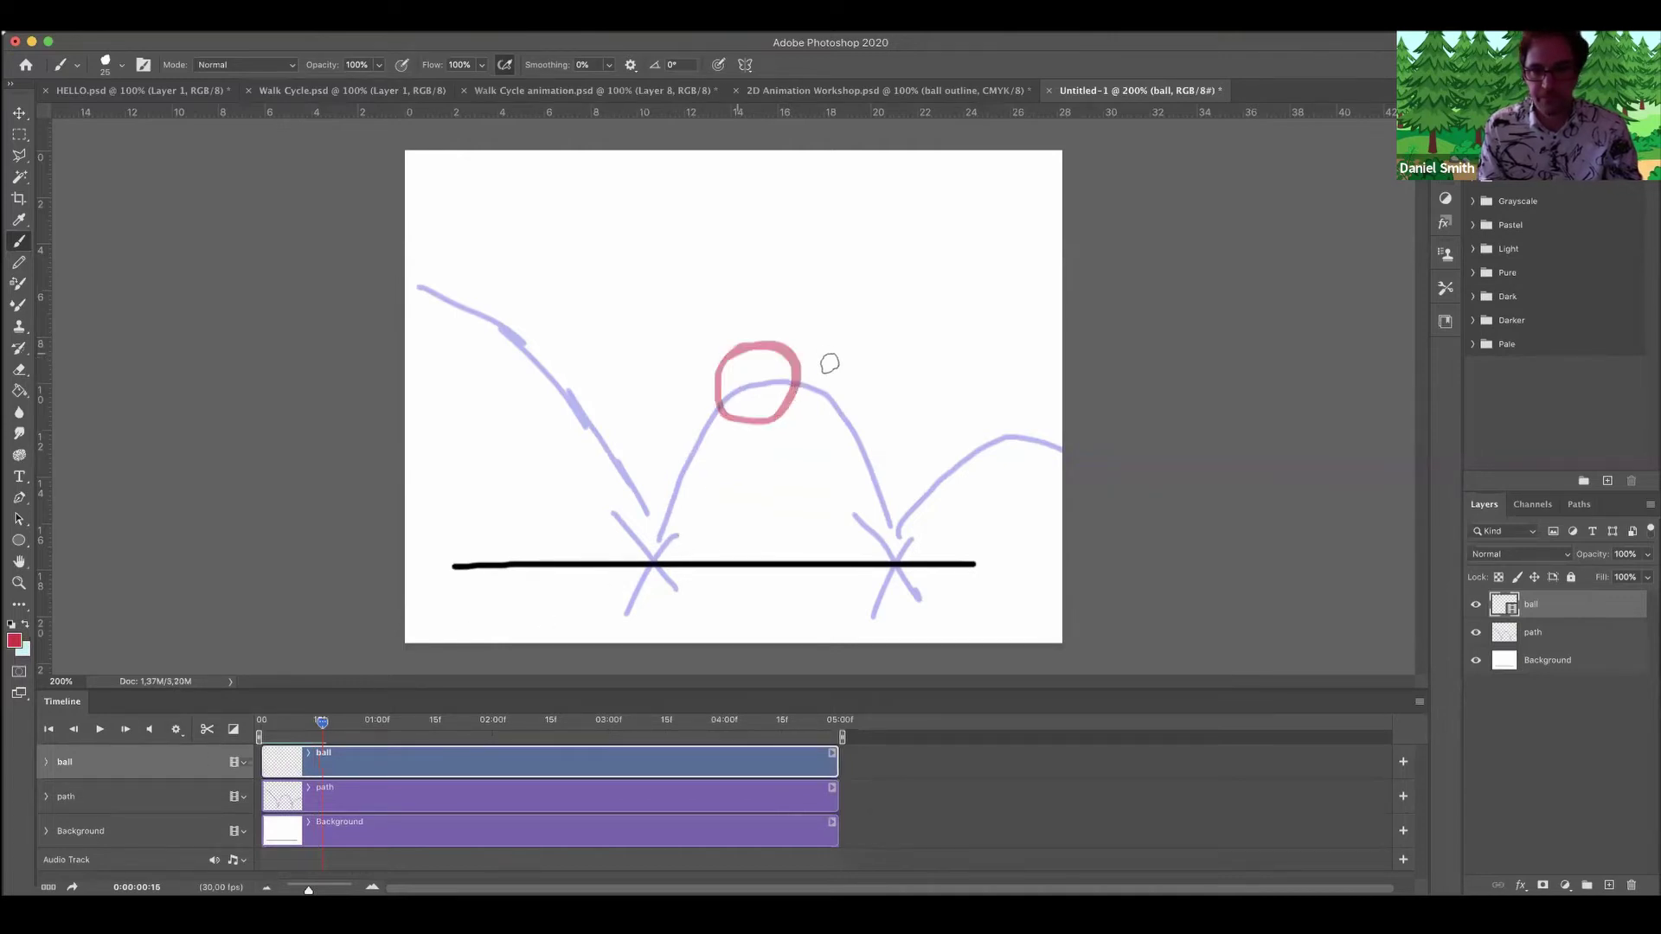
pyautogui.moveTo(820, 429); pyautogui.dragTo(805, 434)
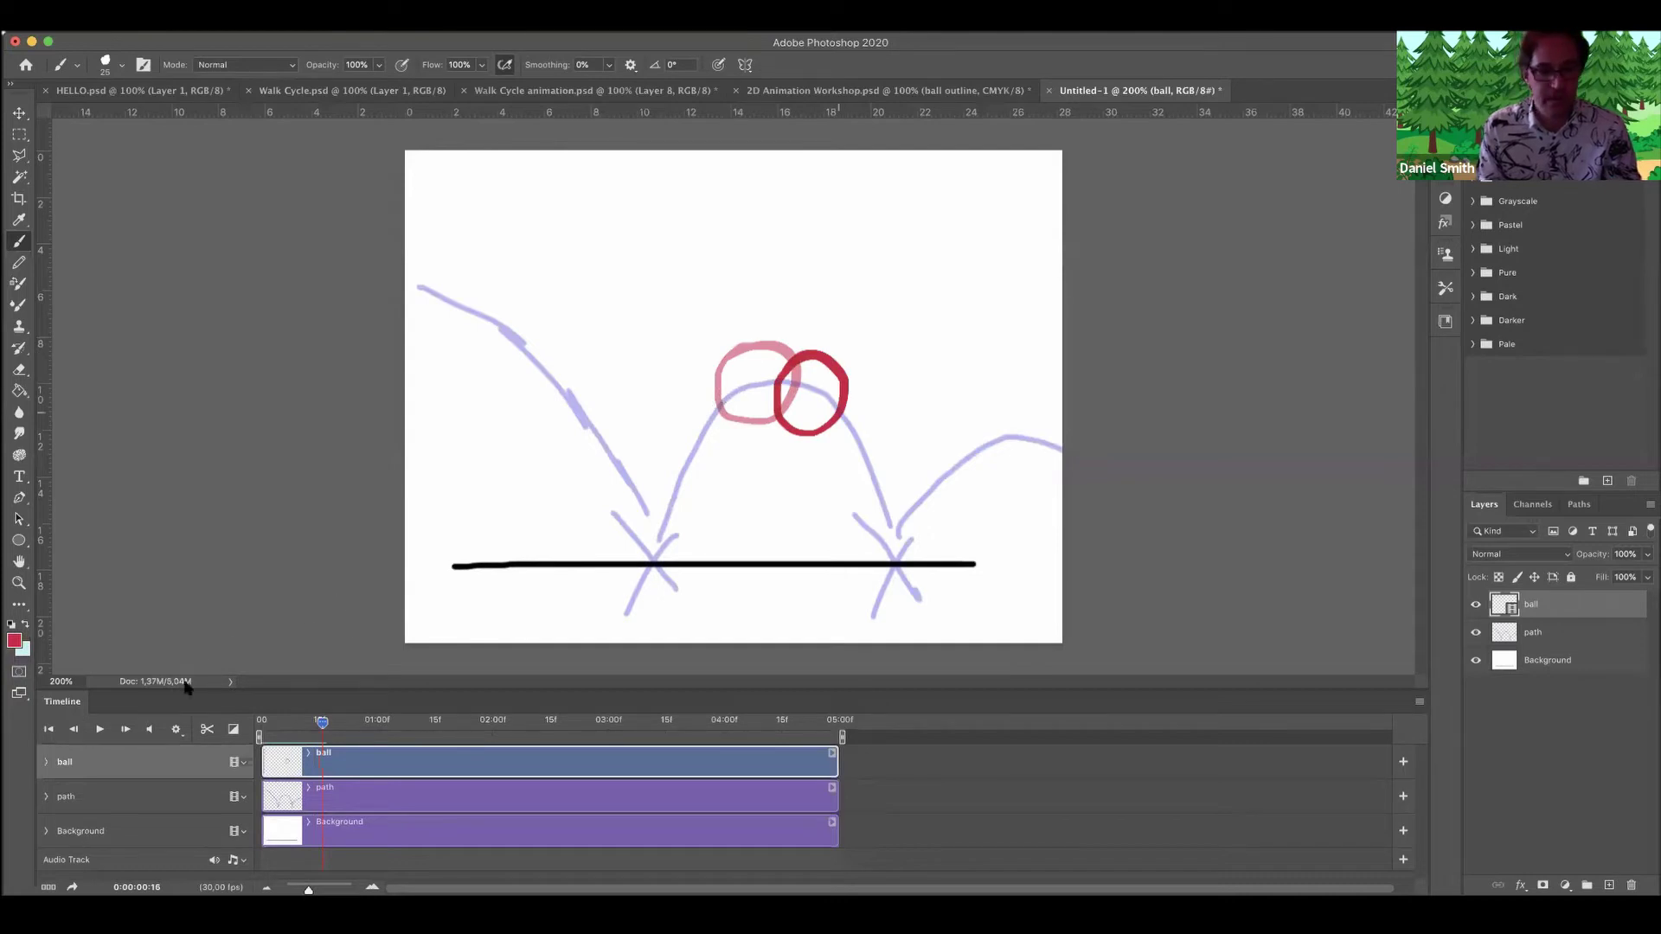
pyautogui.click(124, 729)
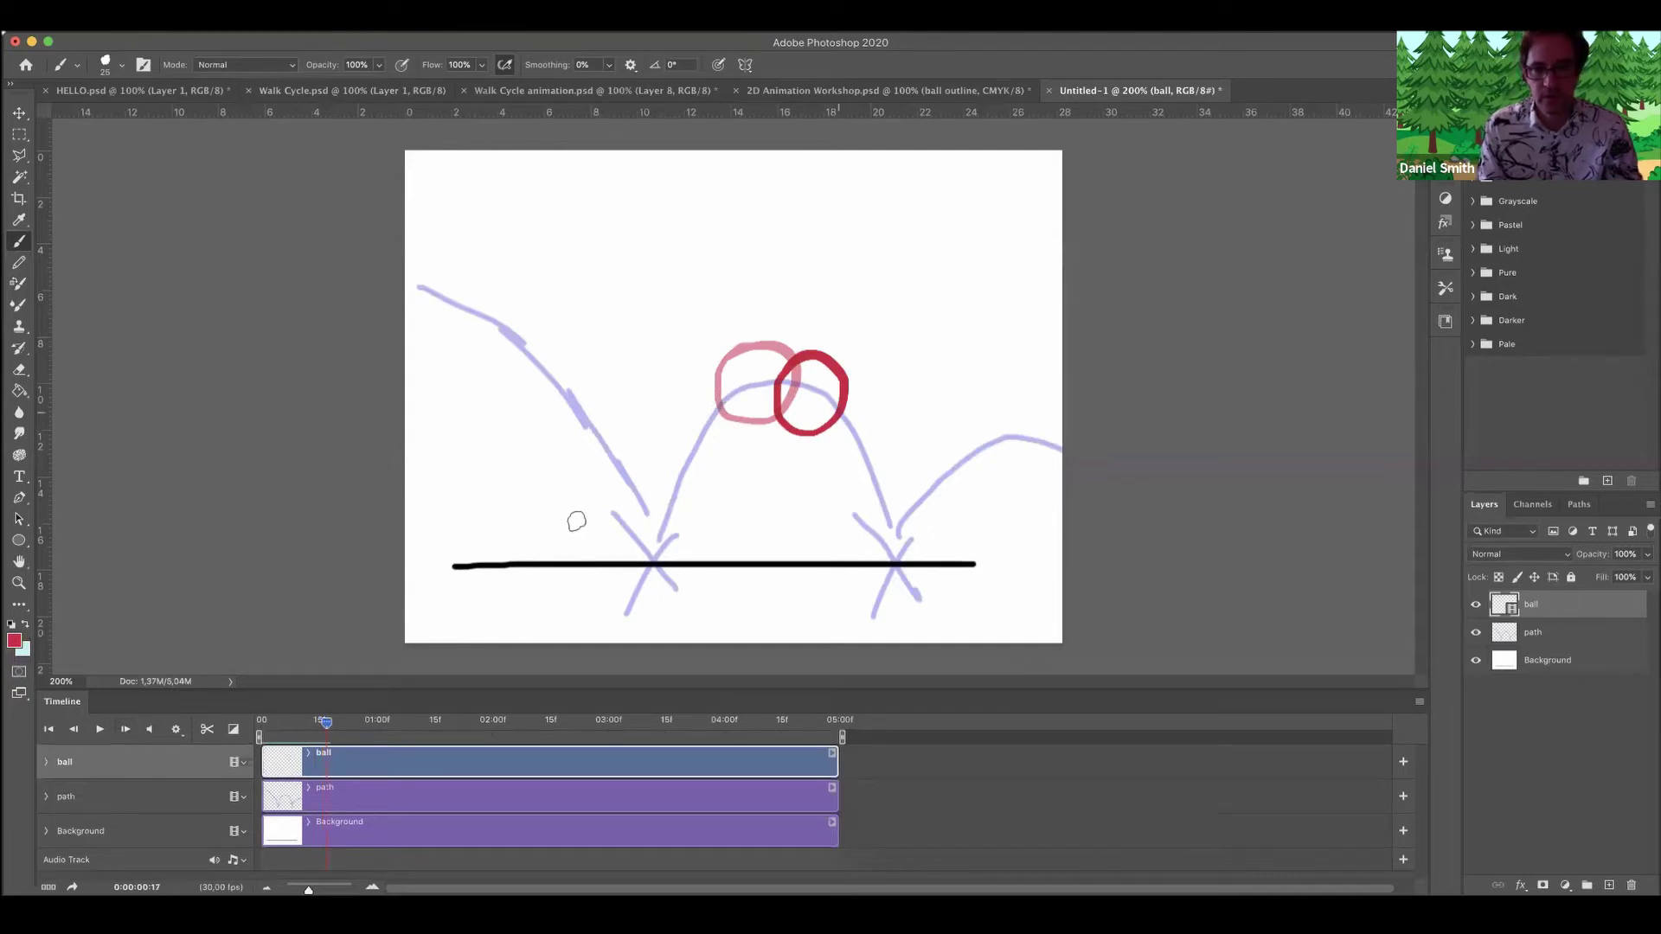
pyautogui.moveTo(817, 350)
pyautogui.mouseDown()
pyautogui.moveTo(791, 424)
pyautogui.moveTo(817, 353)
pyautogui.mouseUp()
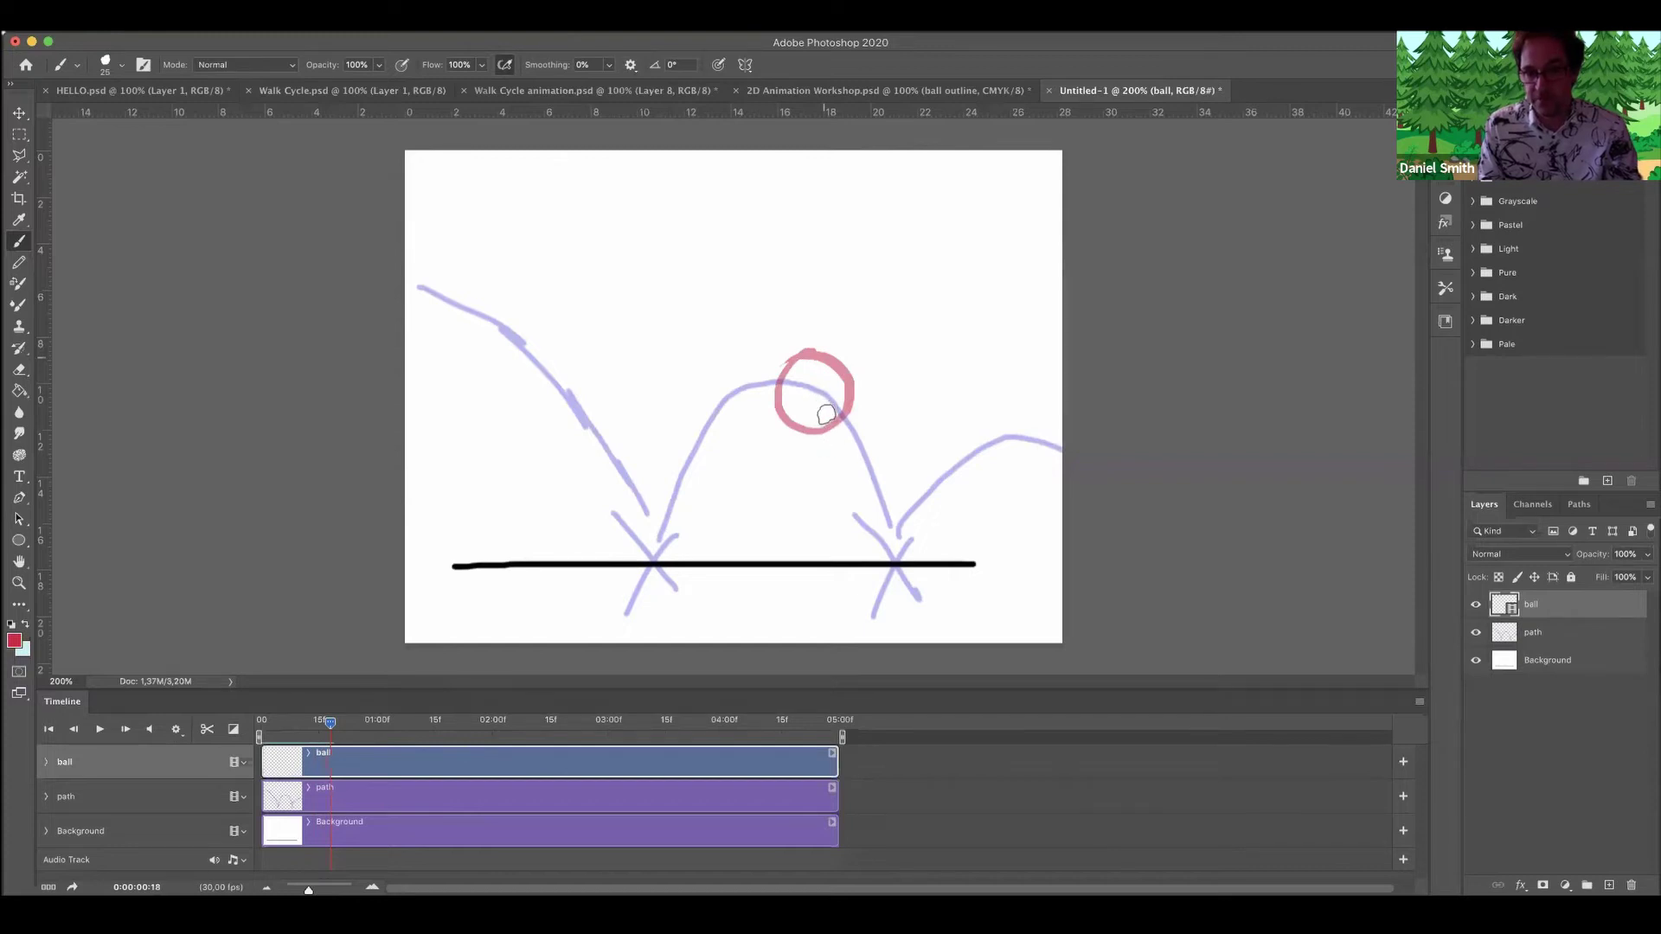
pyautogui.moveTo(829, 399)
pyautogui.mouseDown()
pyautogui.moveTo(867, 461)
pyautogui.moveTo(835, 389)
pyautogui.mouseUp()
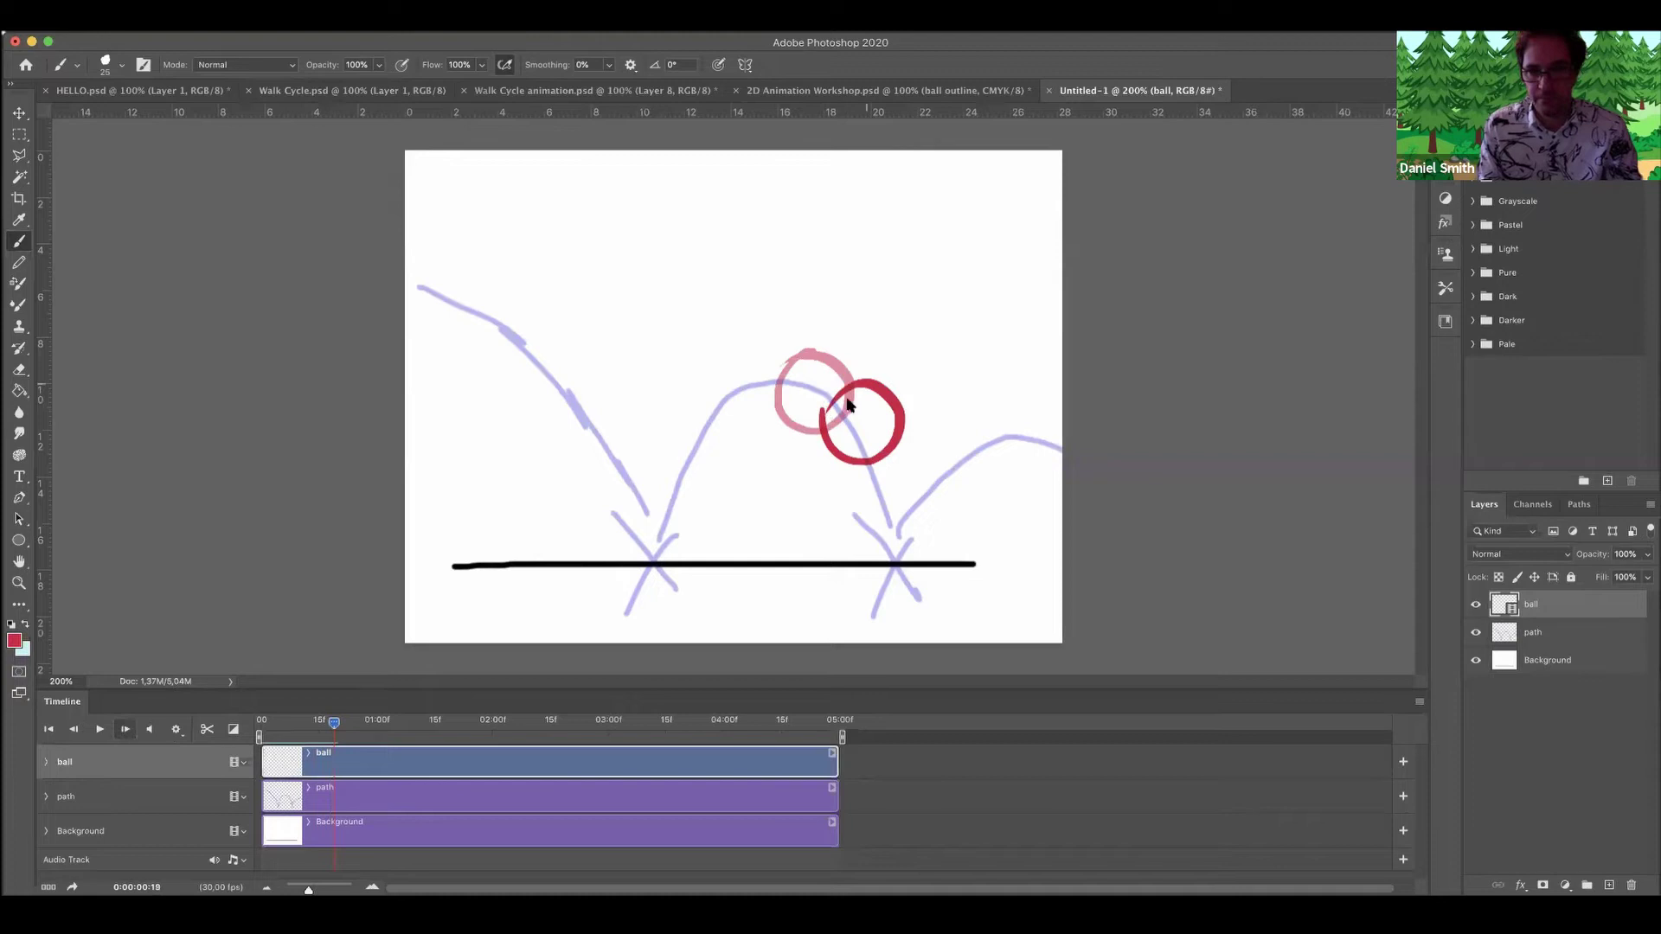
pyautogui.press('Right')
pyautogui.moveTo(848, 381)
pyautogui.mouseDown()
pyautogui.moveTo(821, 447)
pyautogui.moveTo(869, 457)
pyautogui.moveTo(846, 374)
pyautogui.mouseUp()
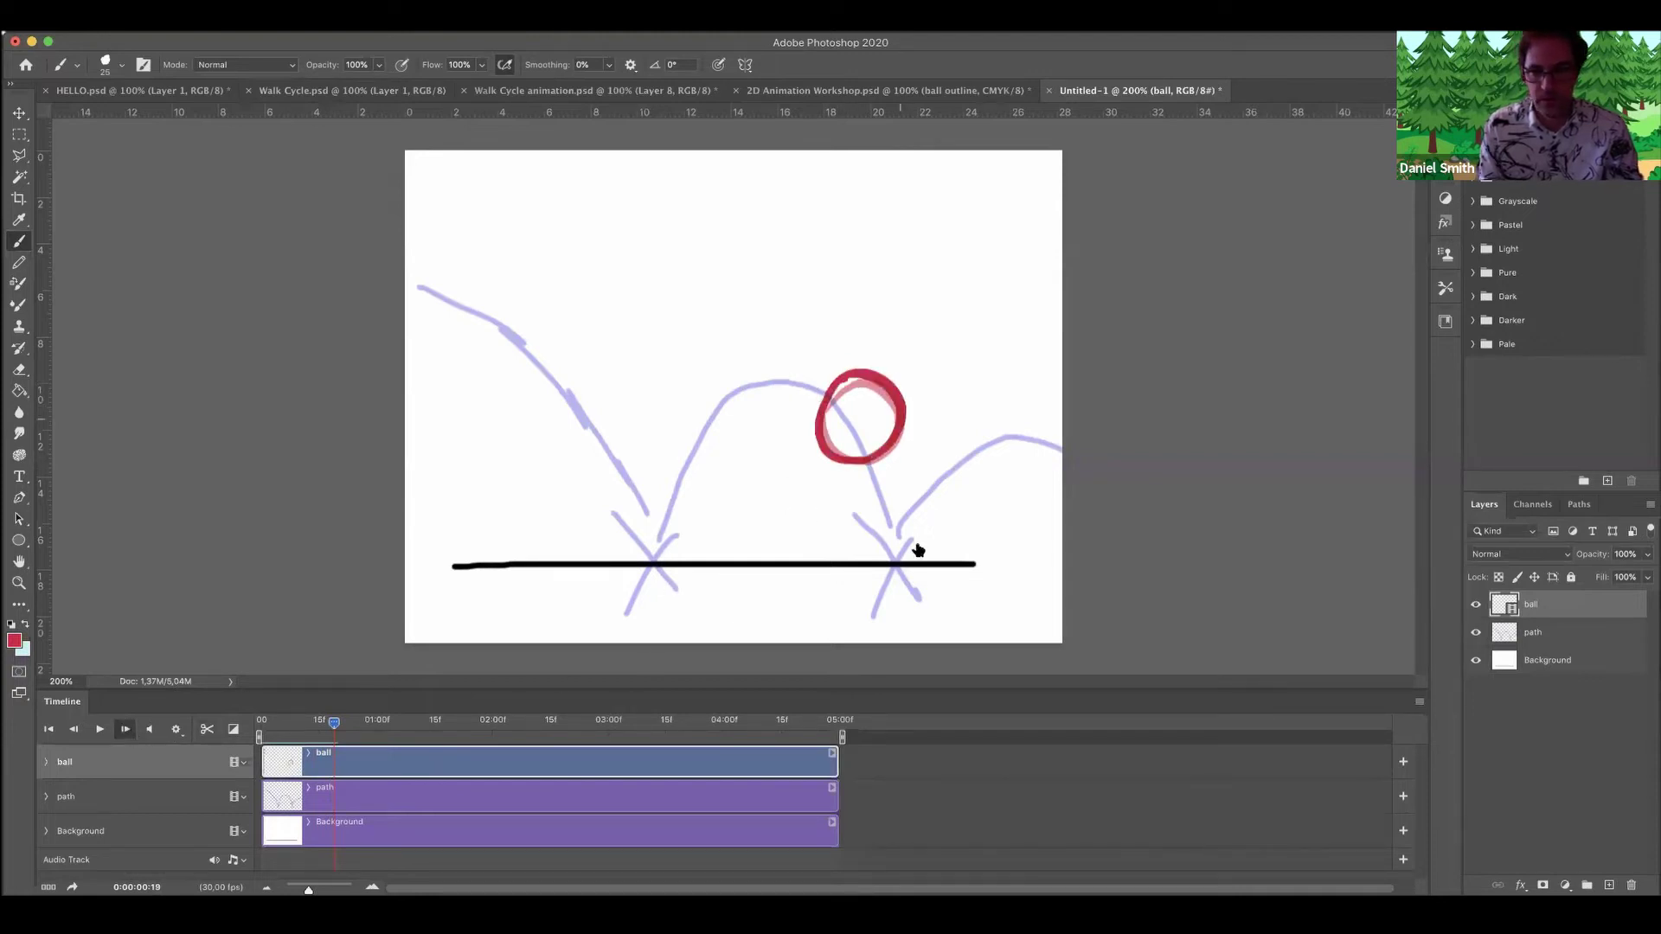
pyautogui.press('Right')
pyautogui.moveTo(917, 441)
pyautogui.mouseDown()
pyautogui.moveTo(890, 511)
pyautogui.moveTo(921, 446)
pyautogui.mouseUp()
pyautogui.click(127, 729)
pyautogui.moveTo(872, 427)
pyautogui.mouseDown()
pyautogui.moveTo(844, 452)
pyautogui.moveTo(906, 497)
pyautogui.moveTo(869, 424)
pyautogui.moveTo(844, 454)
pyautogui.moveTo(889, 506)
pyautogui.moveTo(865, 423)
pyautogui.mouseUp()
pyautogui.hotkey('ctrl', 'z')
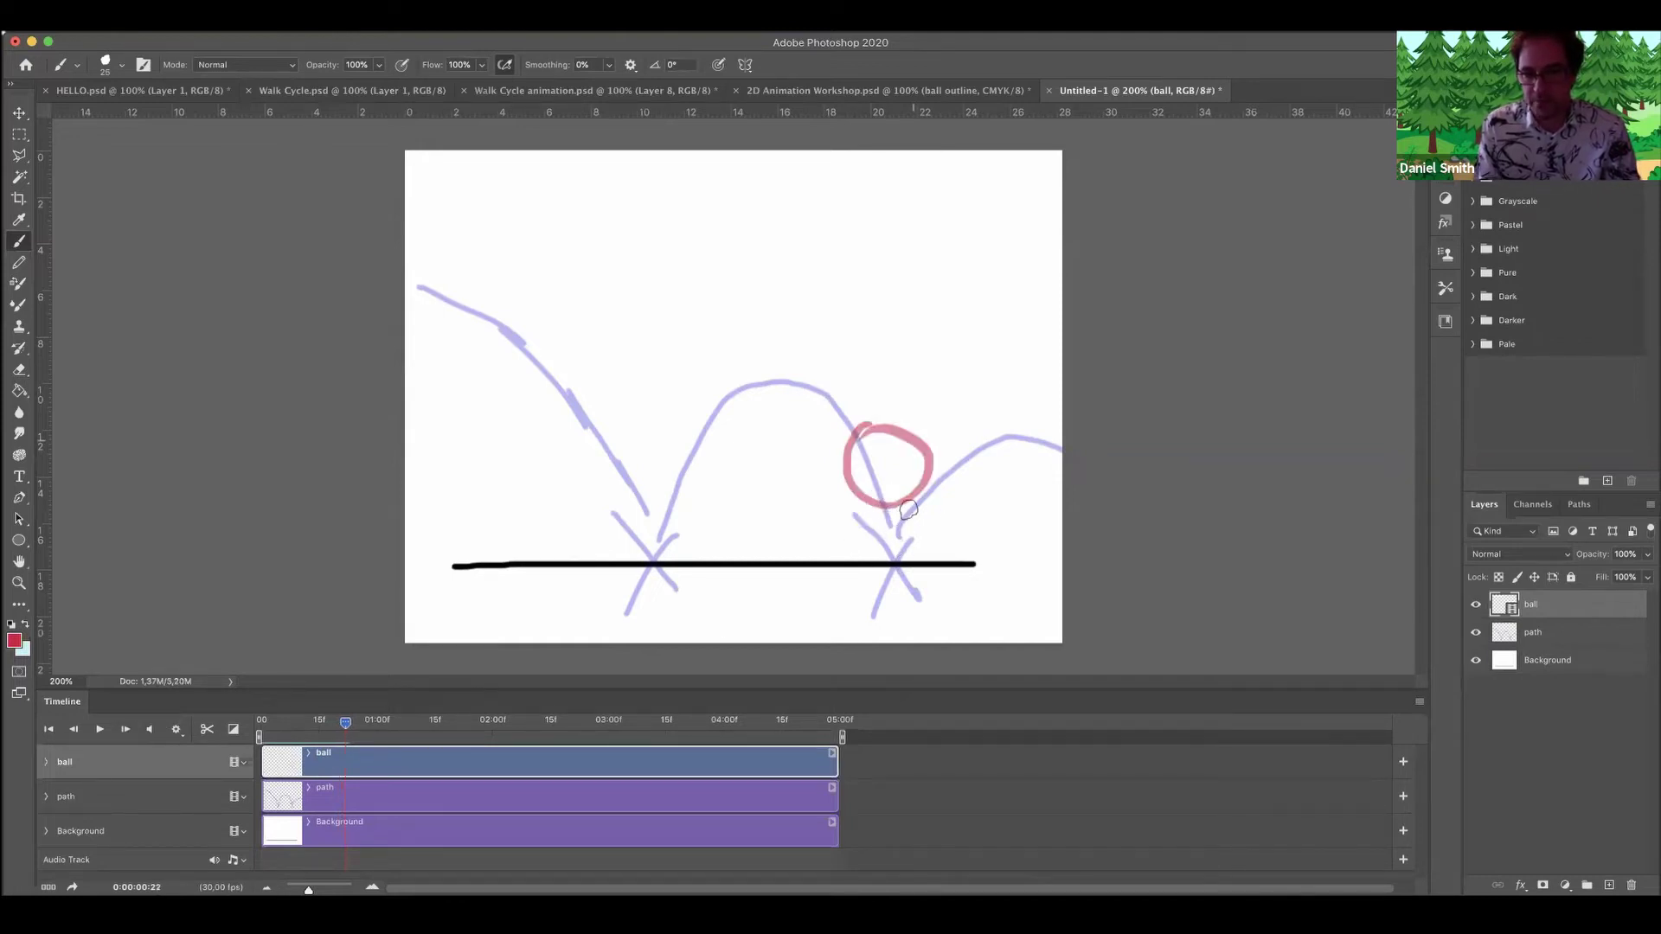
# Paint the ball resting on the ground line, then squashed flat at the second contact on frame 23.
pyautogui.moveTo(902, 570)
pyautogui.mouseDown()
pyautogui.moveTo(846, 524)
pyautogui.moveTo(903, 506)
pyautogui.mouseUp()
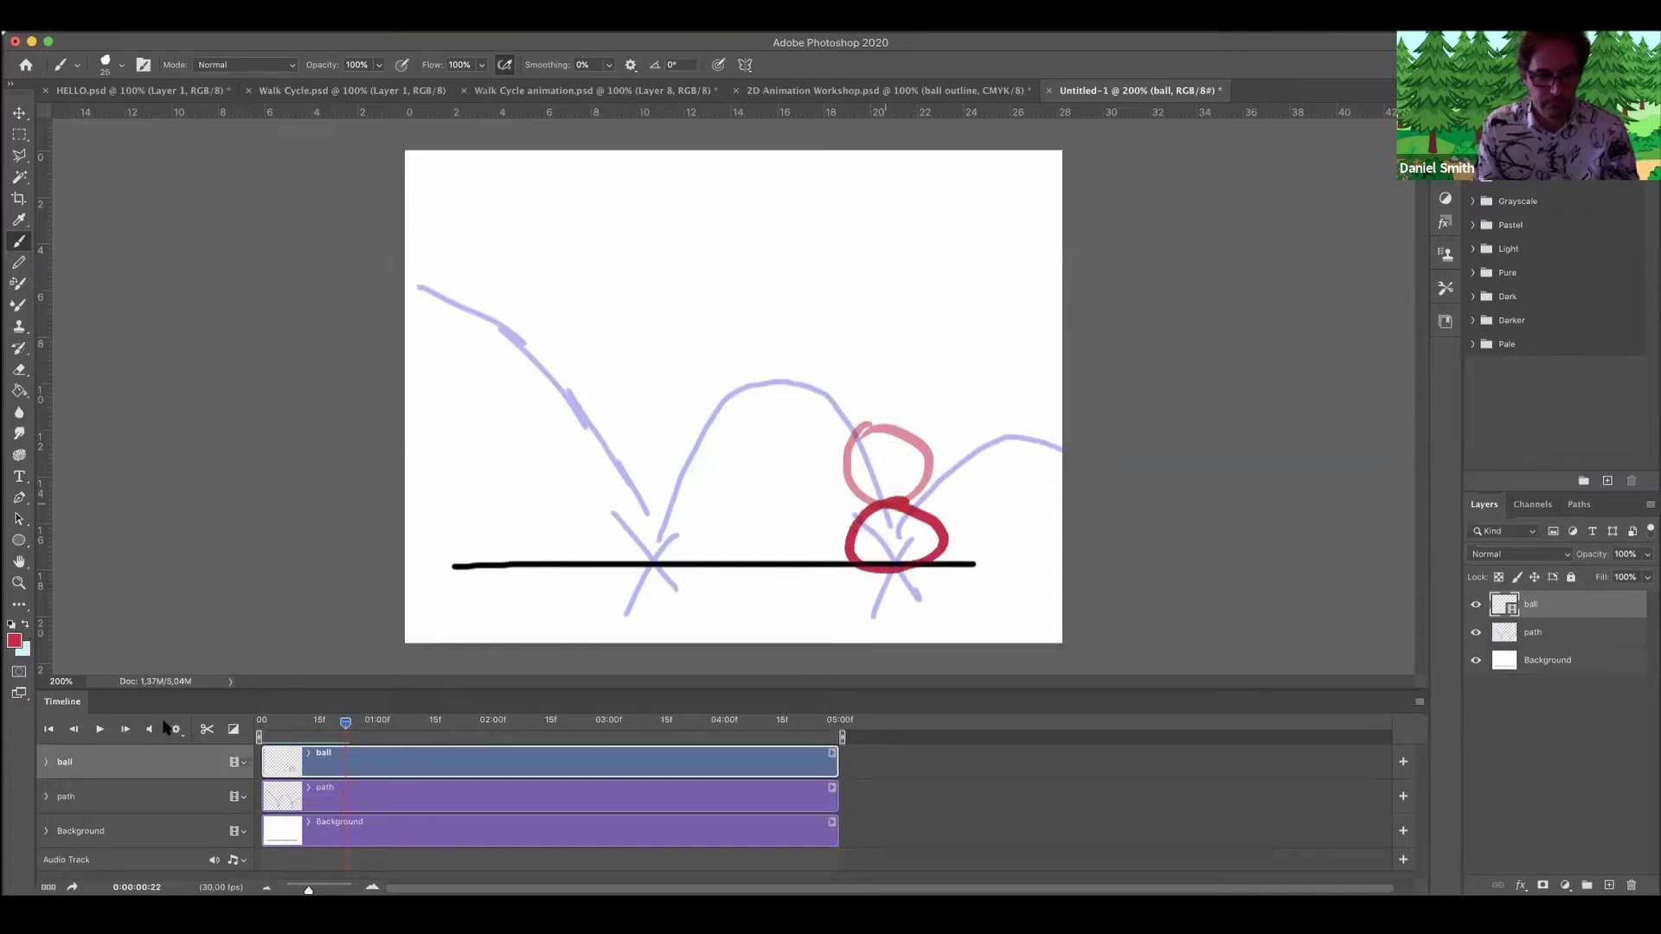
pyautogui.click(125, 729)
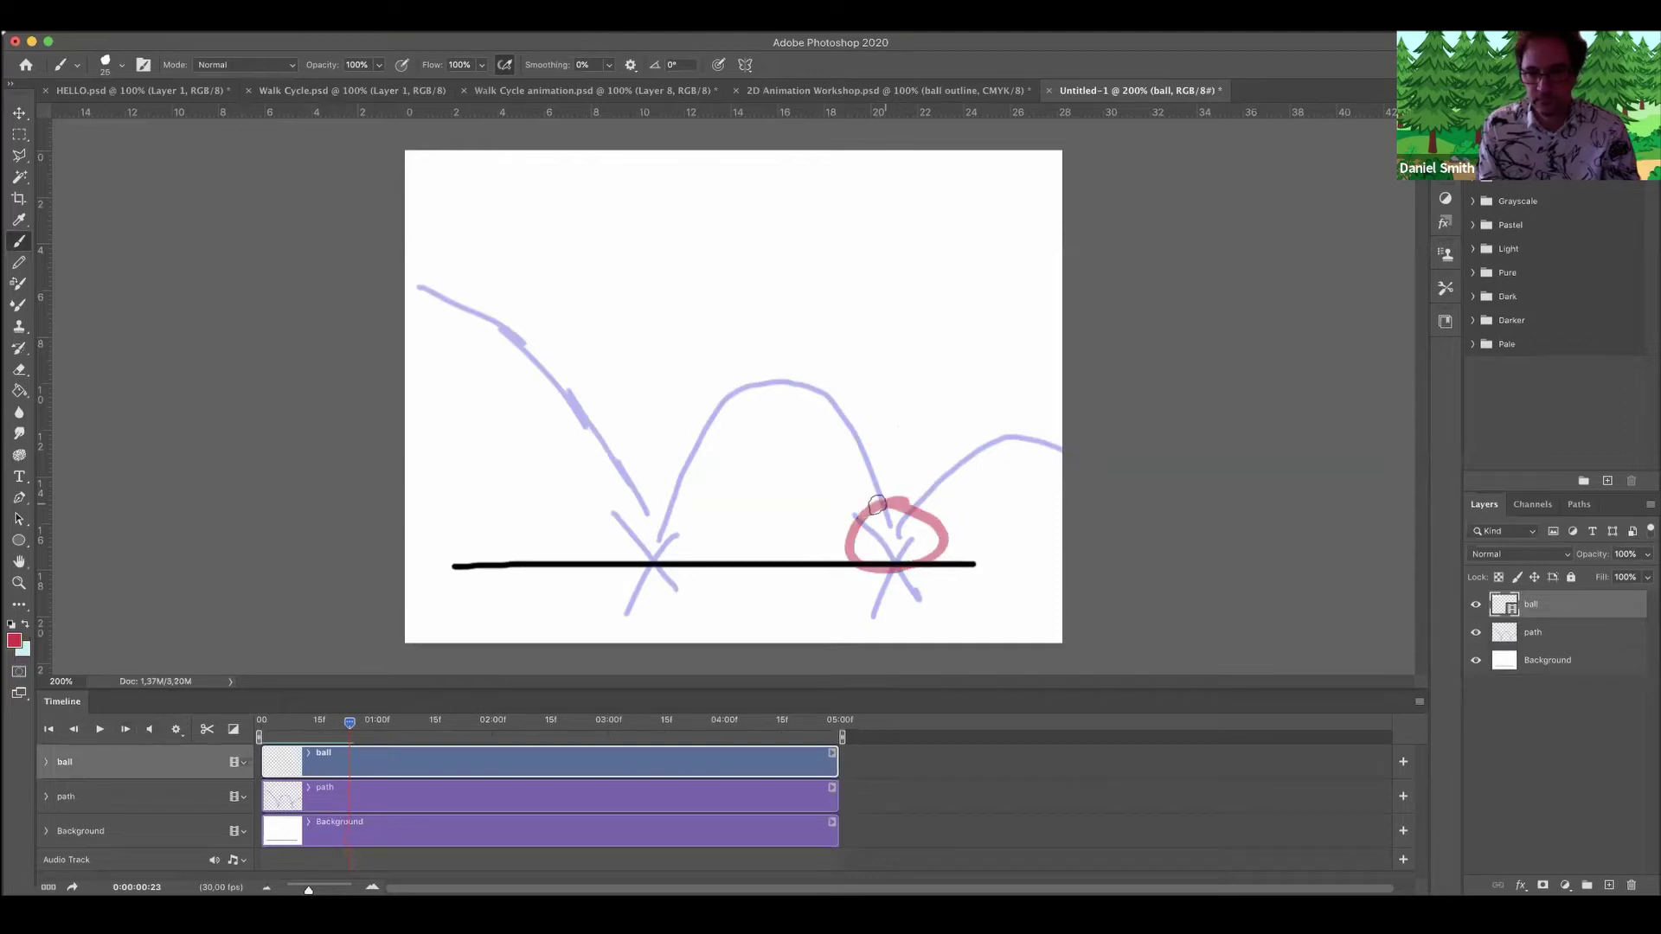
pyautogui.moveTo(893, 502)
pyautogui.mouseDown()
pyautogui.moveTo(844, 553)
pyautogui.moveTo(939, 532)
pyautogui.moveTo(895, 496)
pyautogui.mouseUp()
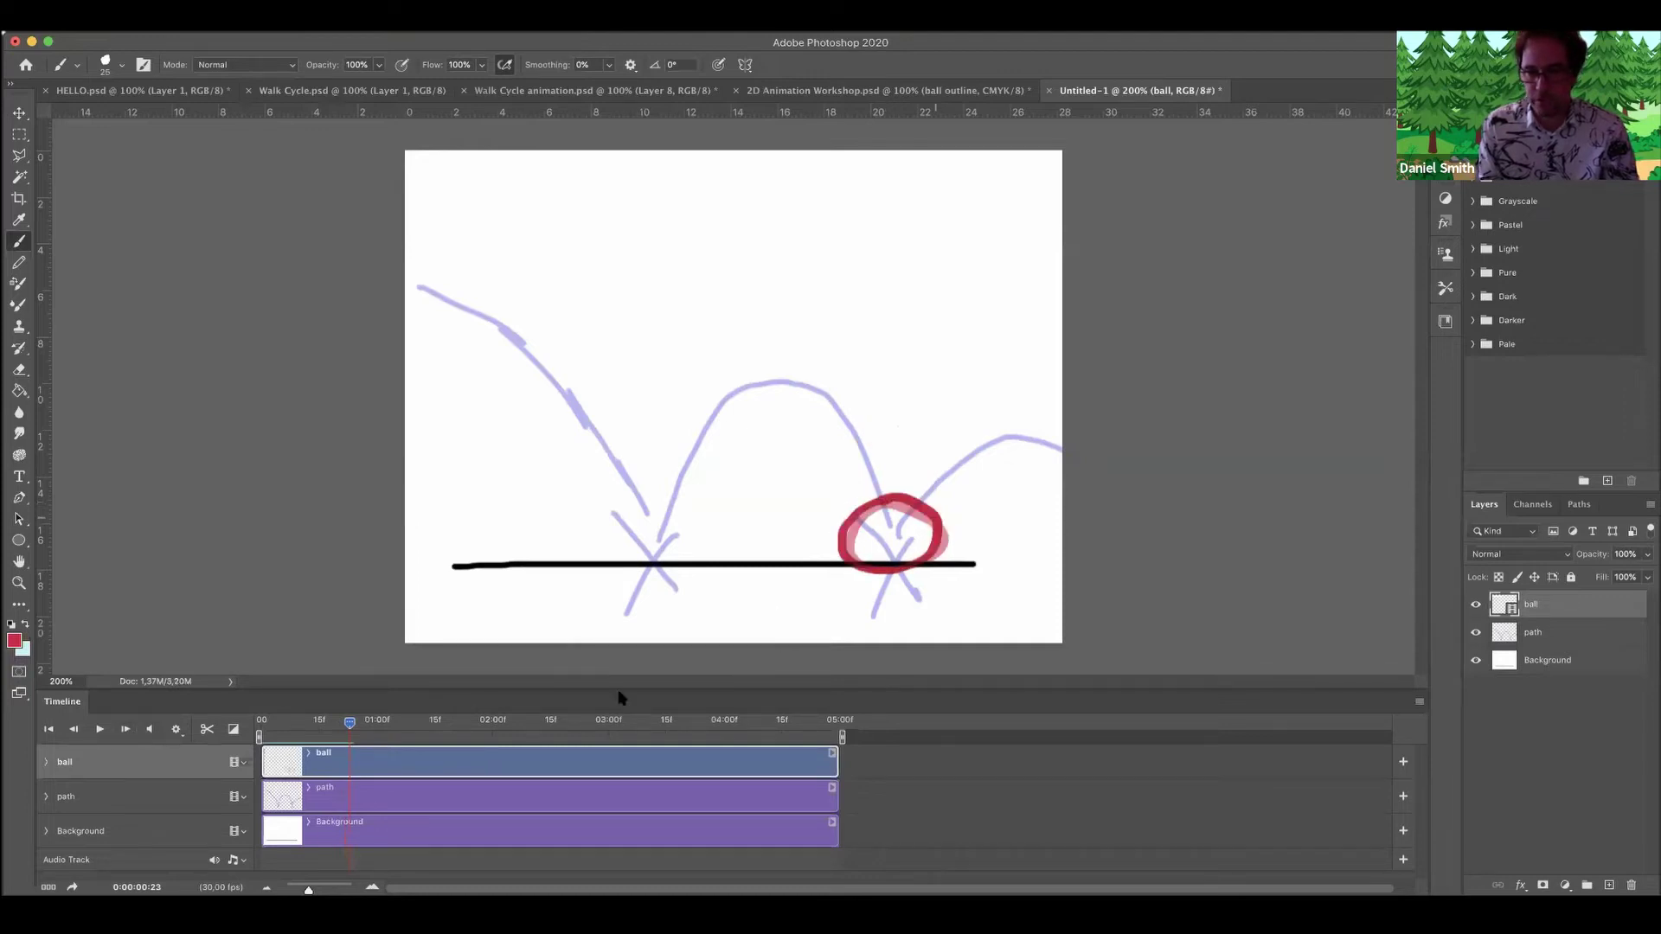
# Paint the stretched ball rebounding off the ground on frames 24 and 25.
pyautogui.click(126, 729)
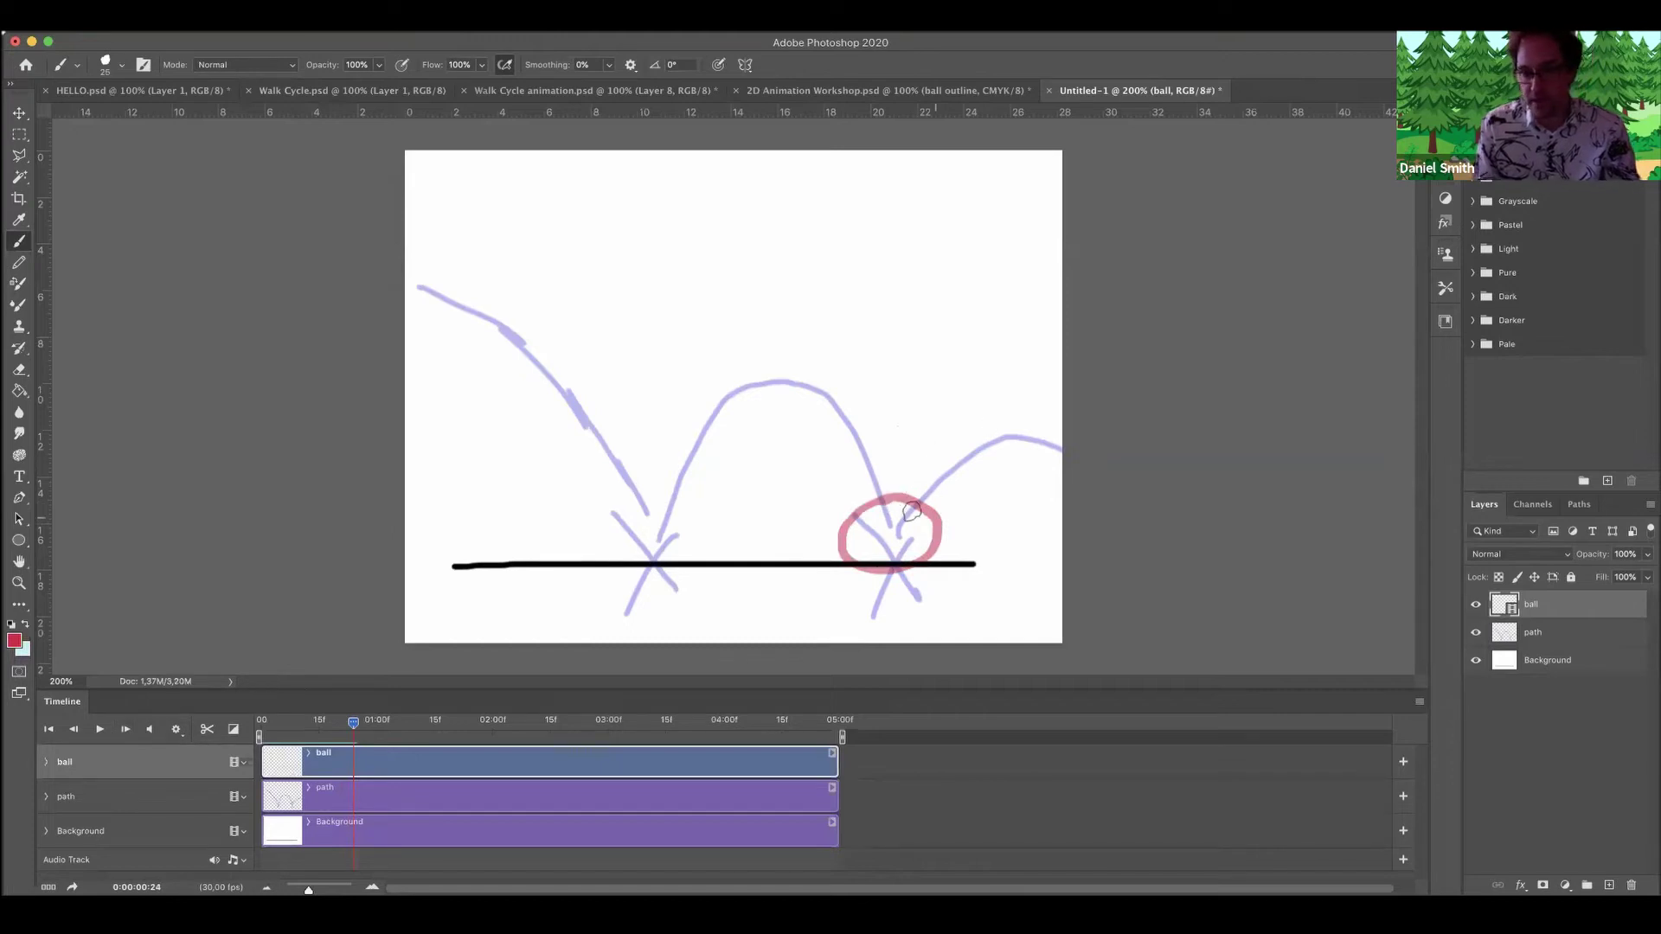
pyautogui.moveTo(933, 444)
pyautogui.mouseDown()
pyautogui.moveTo(908, 482)
pyautogui.moveTo(926, 511)
pyautogui.mouseUp()
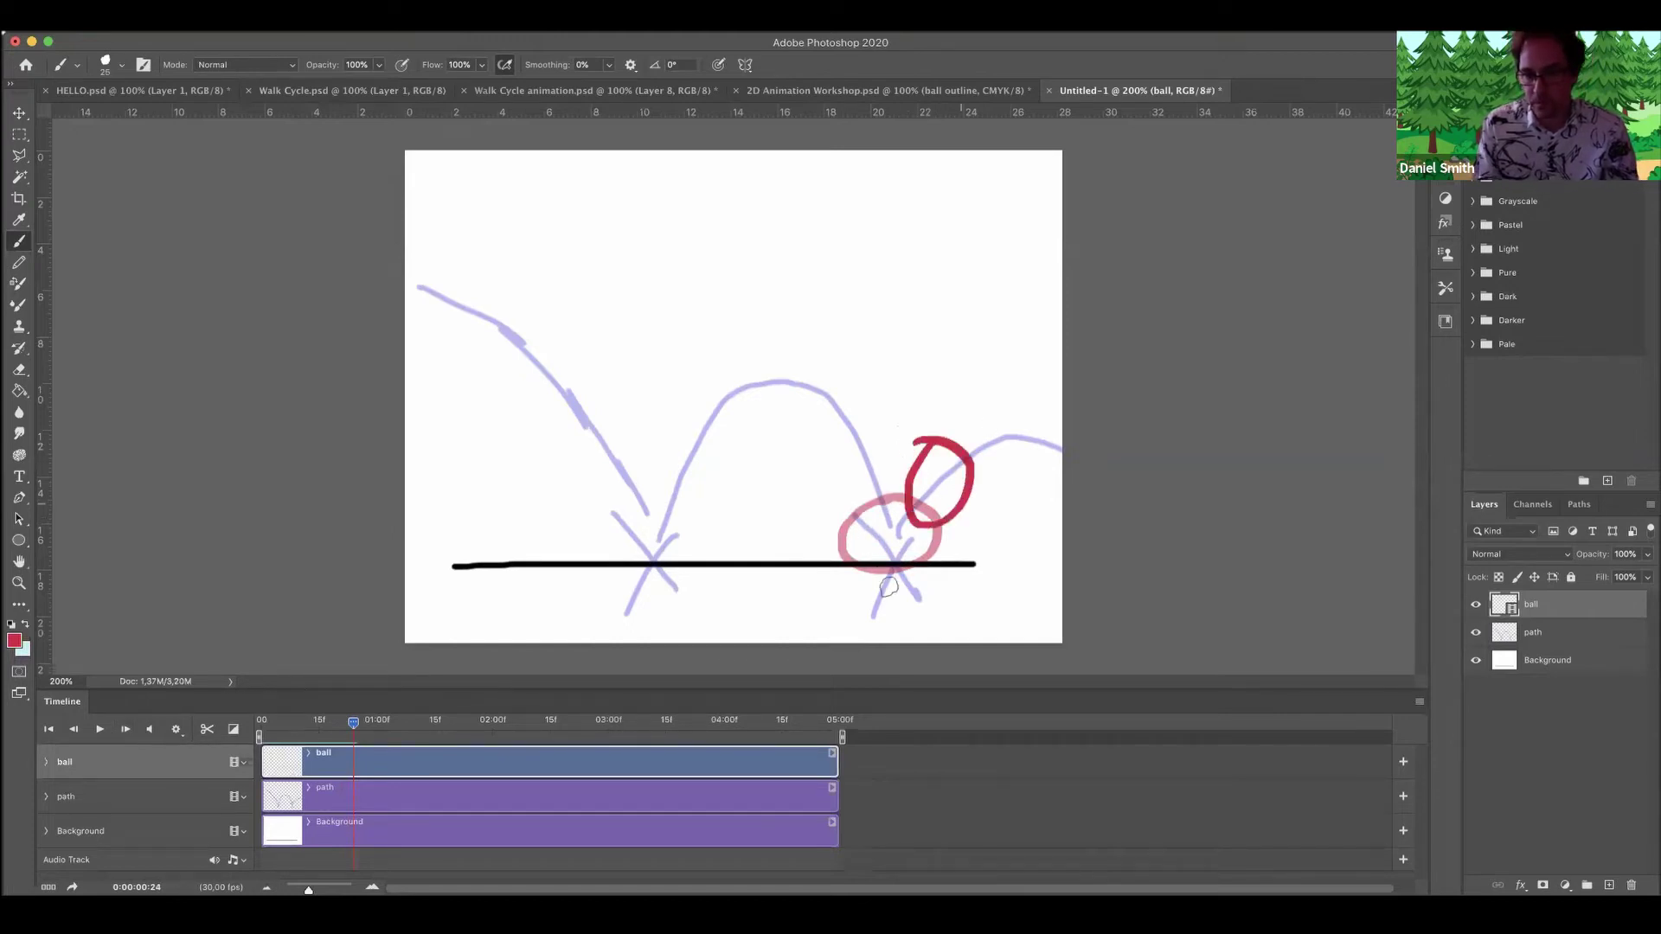
pyautogui.press('super+z')
pyautogui.press('super+z')
pyautogui.moveTo(934, 440)
pyautogui.mouseDown()
pyautogui.moveTo(941, 524)
pyautogui.moveTo(941, 443)
pyautogui.mouseUp()
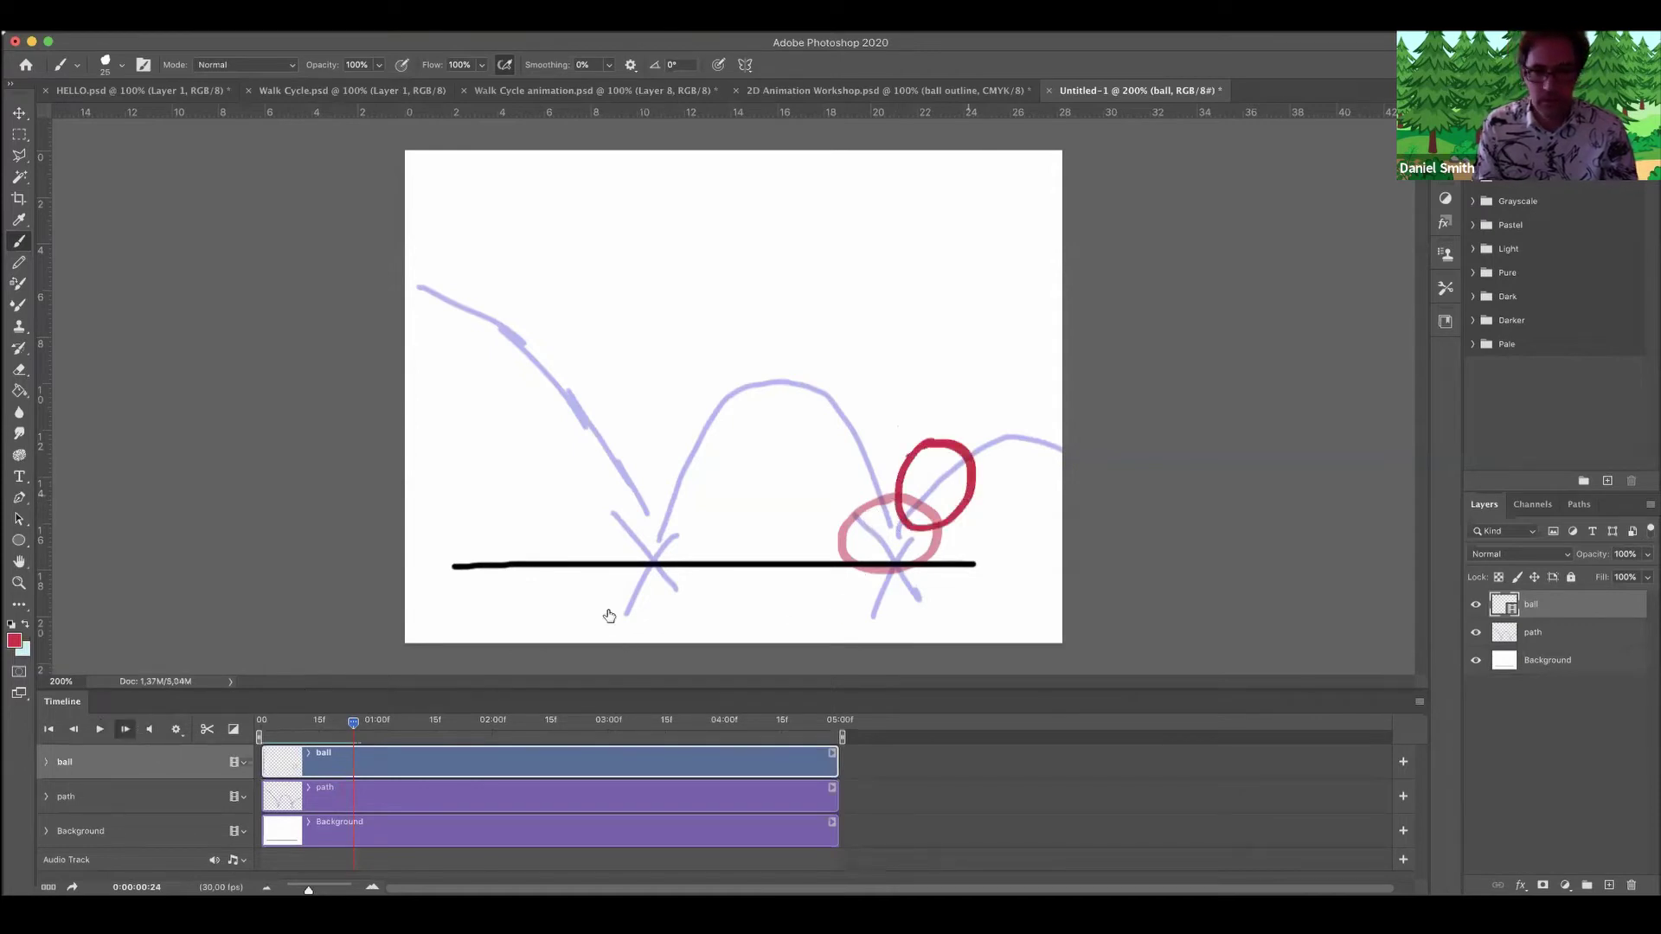
pyautogui.press('Right')
pyautogui.moveTo(941, 447)
pyautogui.mouseDown()
pyautogui.moveTo(901, 484)
pyautogui.moveTo(960, 459)
pyautogui.moveTo(936, 439)
pyautogui.mouseUp()
# Paint the ball climbing higher up the final arc on frames 26 and 27.
pyautogui.click(125, 729)
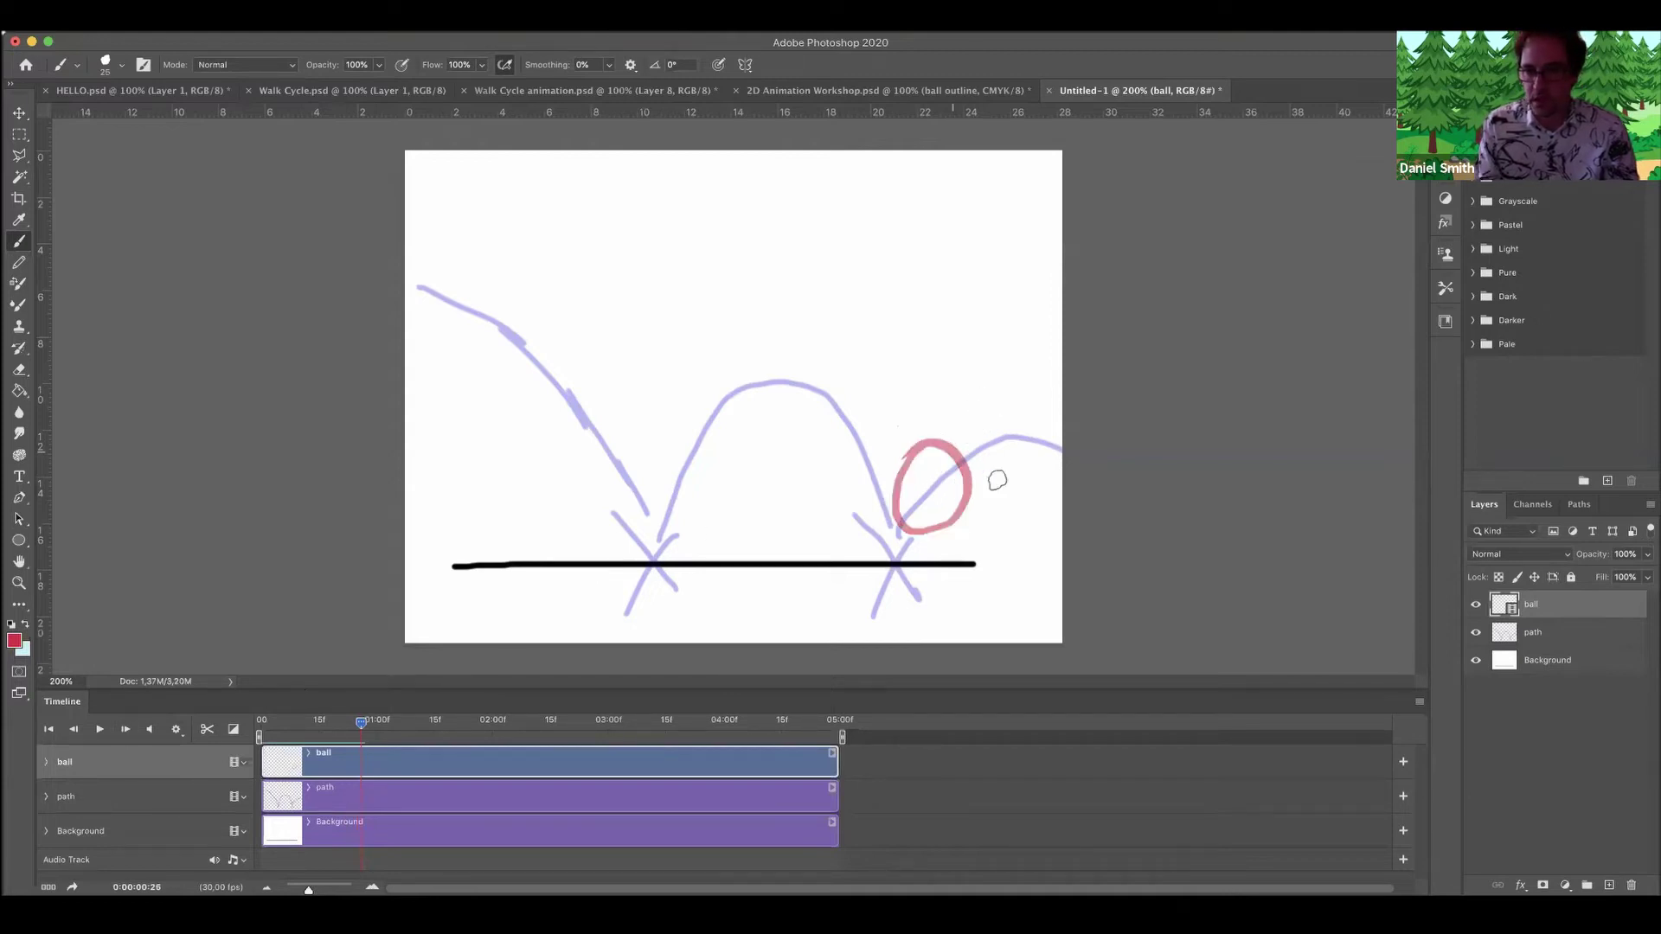
pyautogui.moveTo(994, 475); pyautogui.dragTo(939, 431)
pyautogui.click(122, 729)
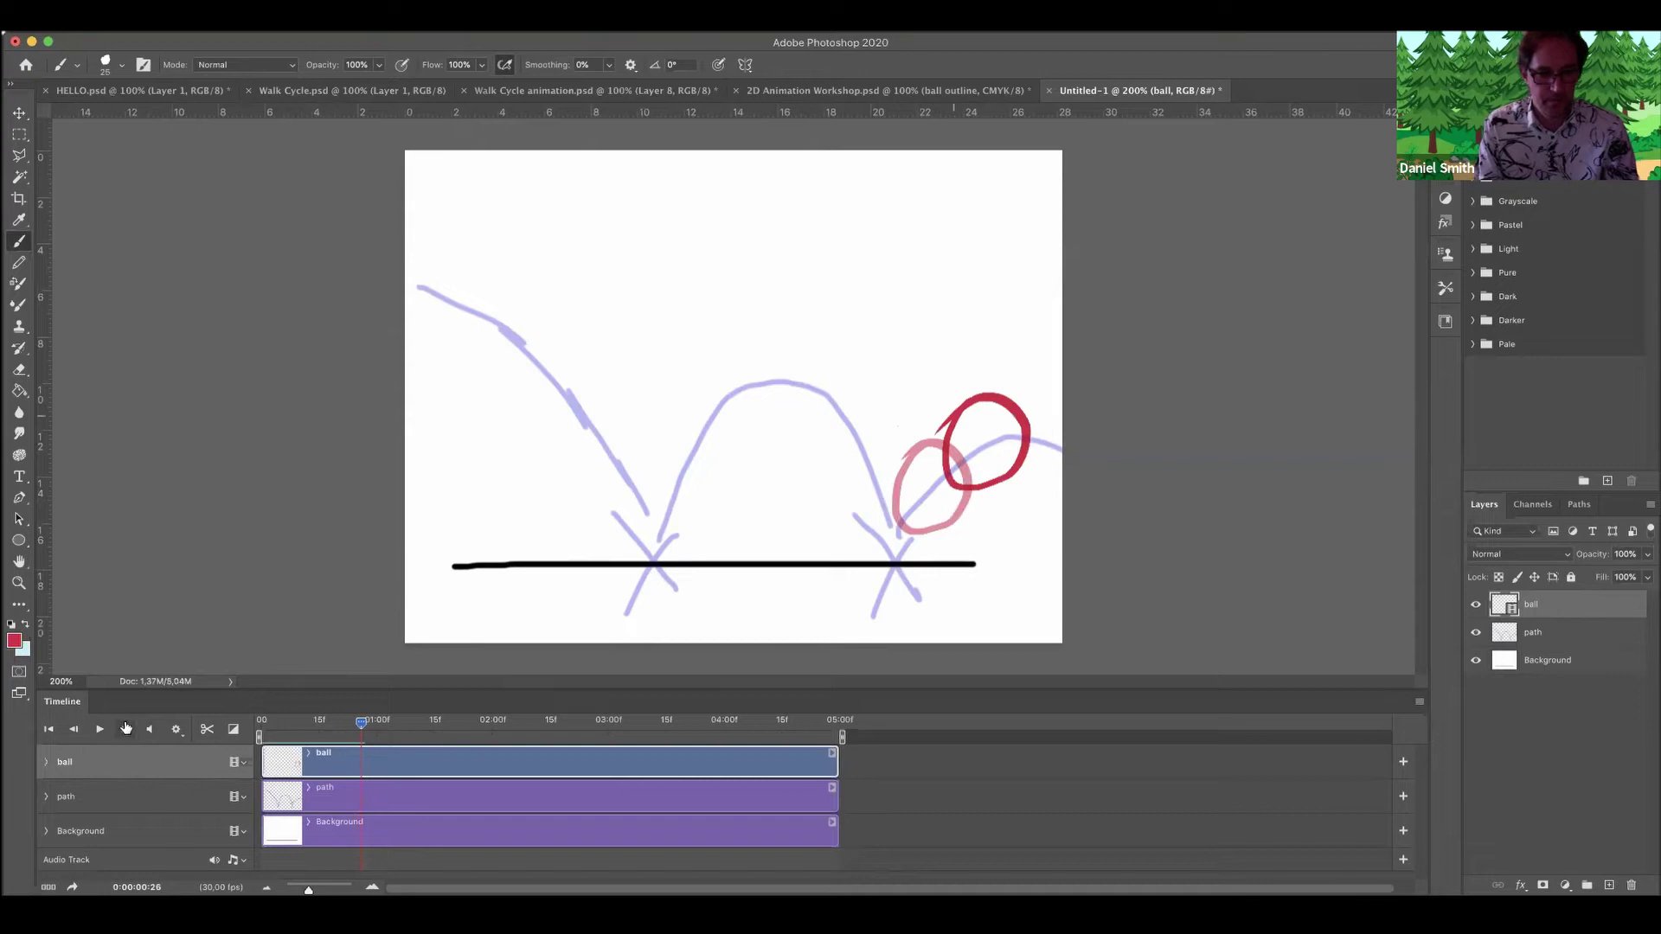
pyautogui.moveTo(997, 398)
pyautogui.mouseDown()
pyautogui.moveTo(958, 391)
pyautogui.moveTo(950, 474)
pyautogui.moveTo(993, 396)
pyautogui.mouseUp()
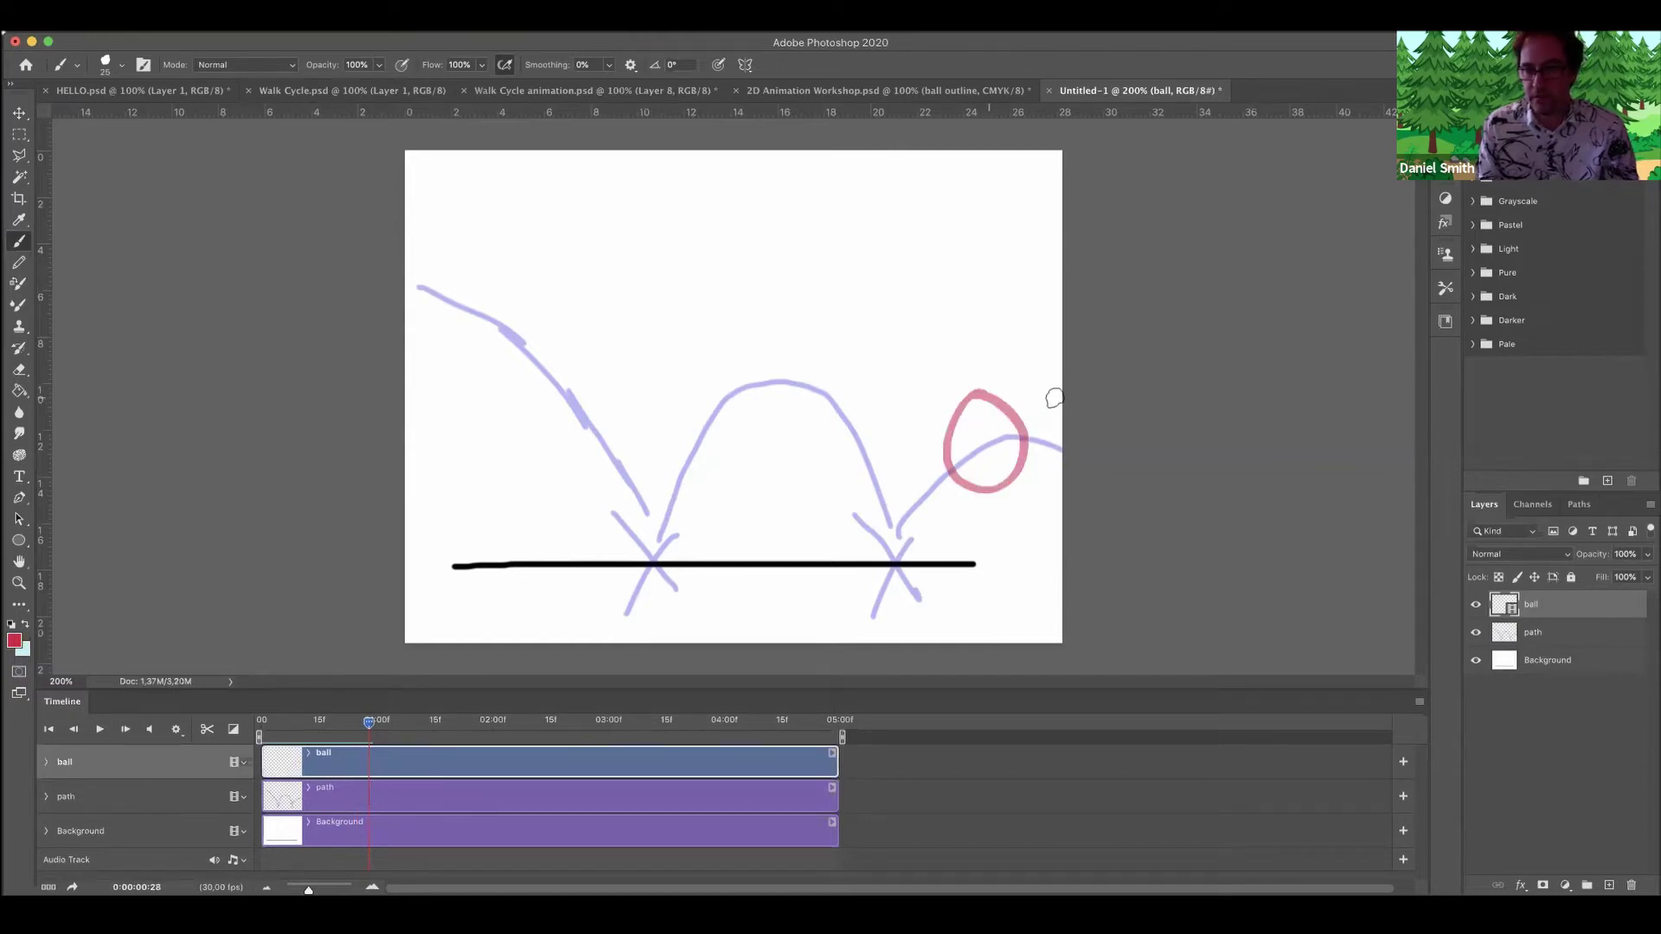
# Paint the ball nearing, crossing, then mostly past the right edge through the 1:01 frame.
pyautogui.moveTo(1056, 394); pyautogui.dragTo(1019, 478)
pyautogui.click(126, 729)
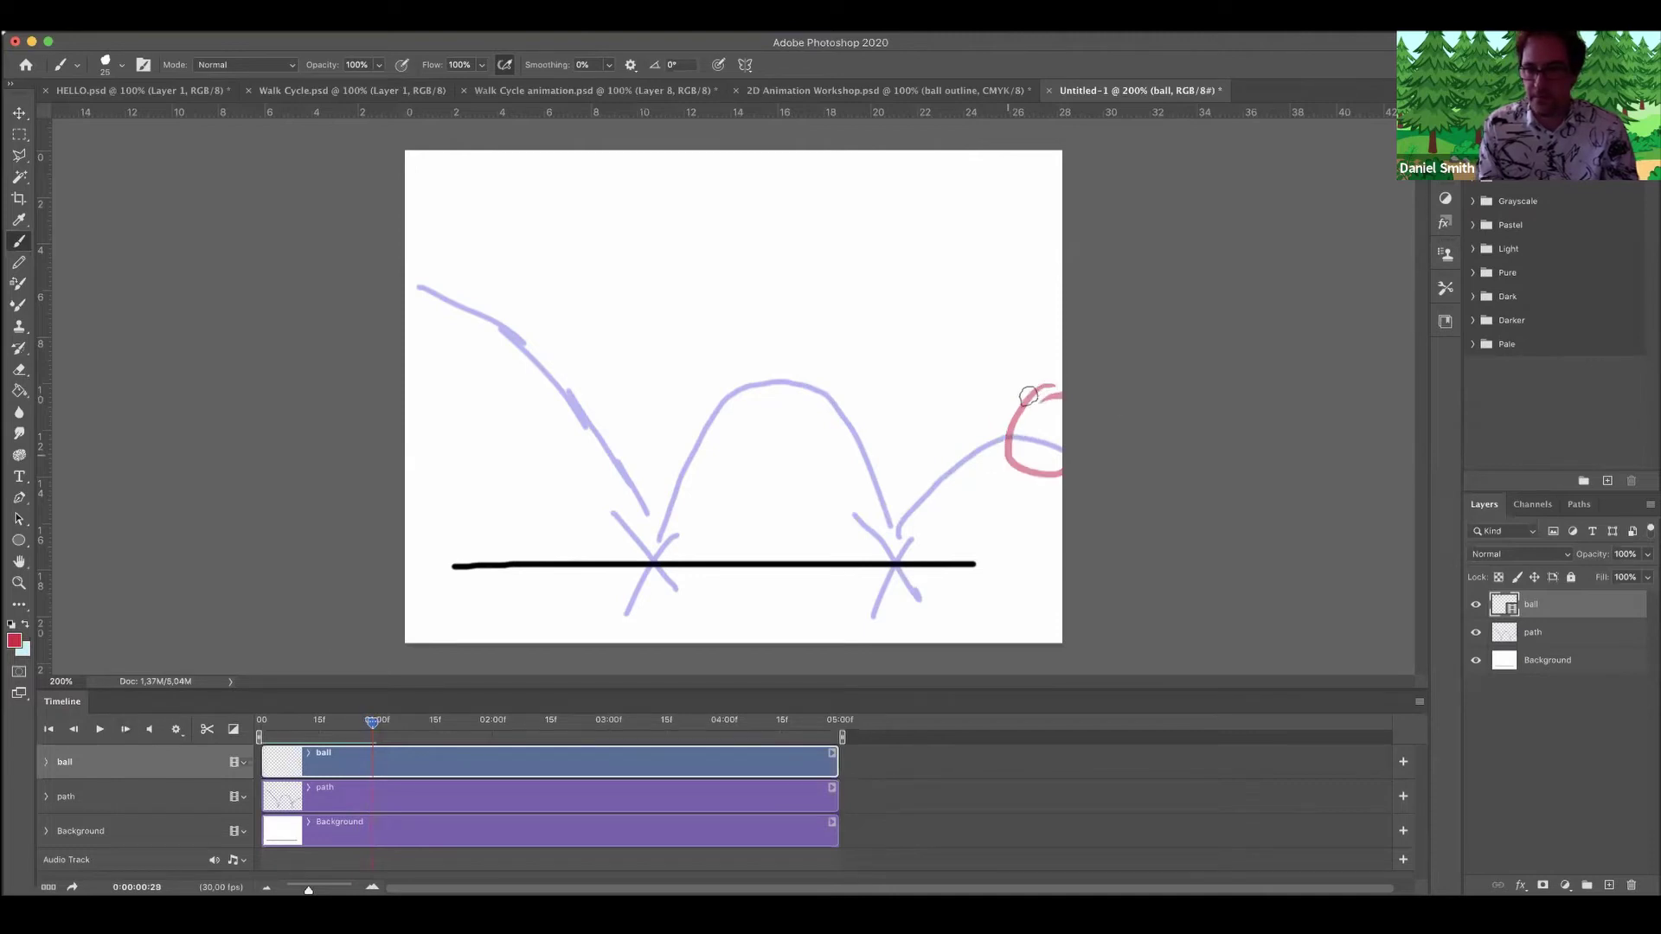
pyautogui.moveTo(1057, 391); pyautogui.dragTo(989, 515)
pyautogui.click(126, 729)
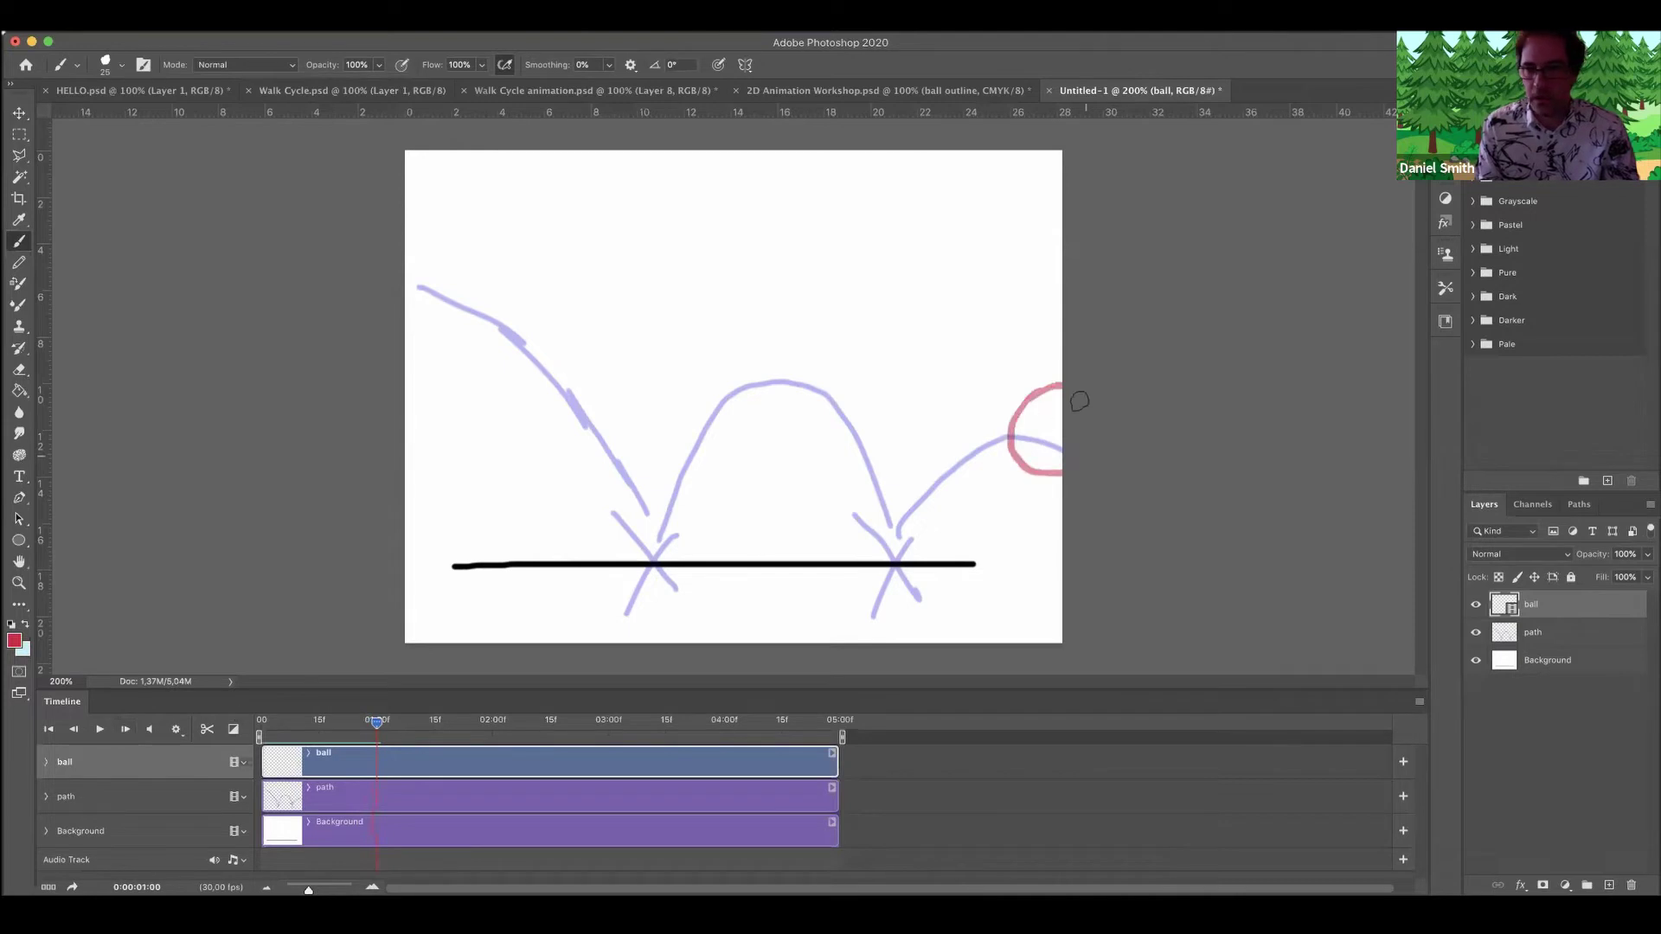
pyautogui.moveTo(1053, 457); pyautogui.dragTo(1056, 476)
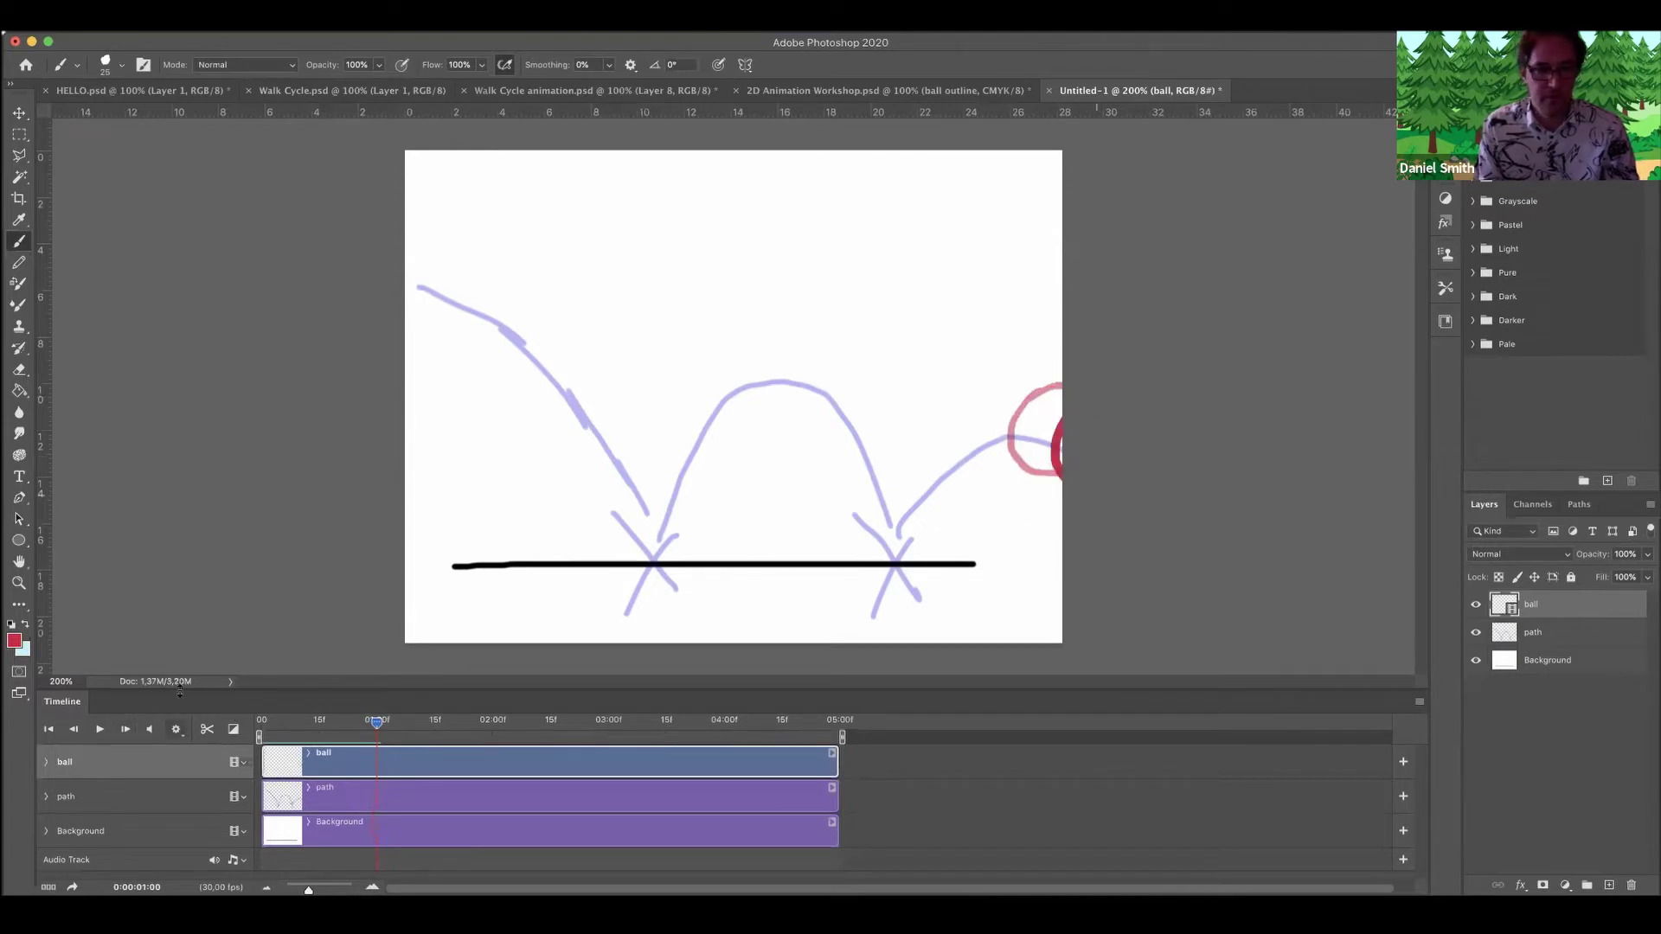
pyautogui.click(126, 730)
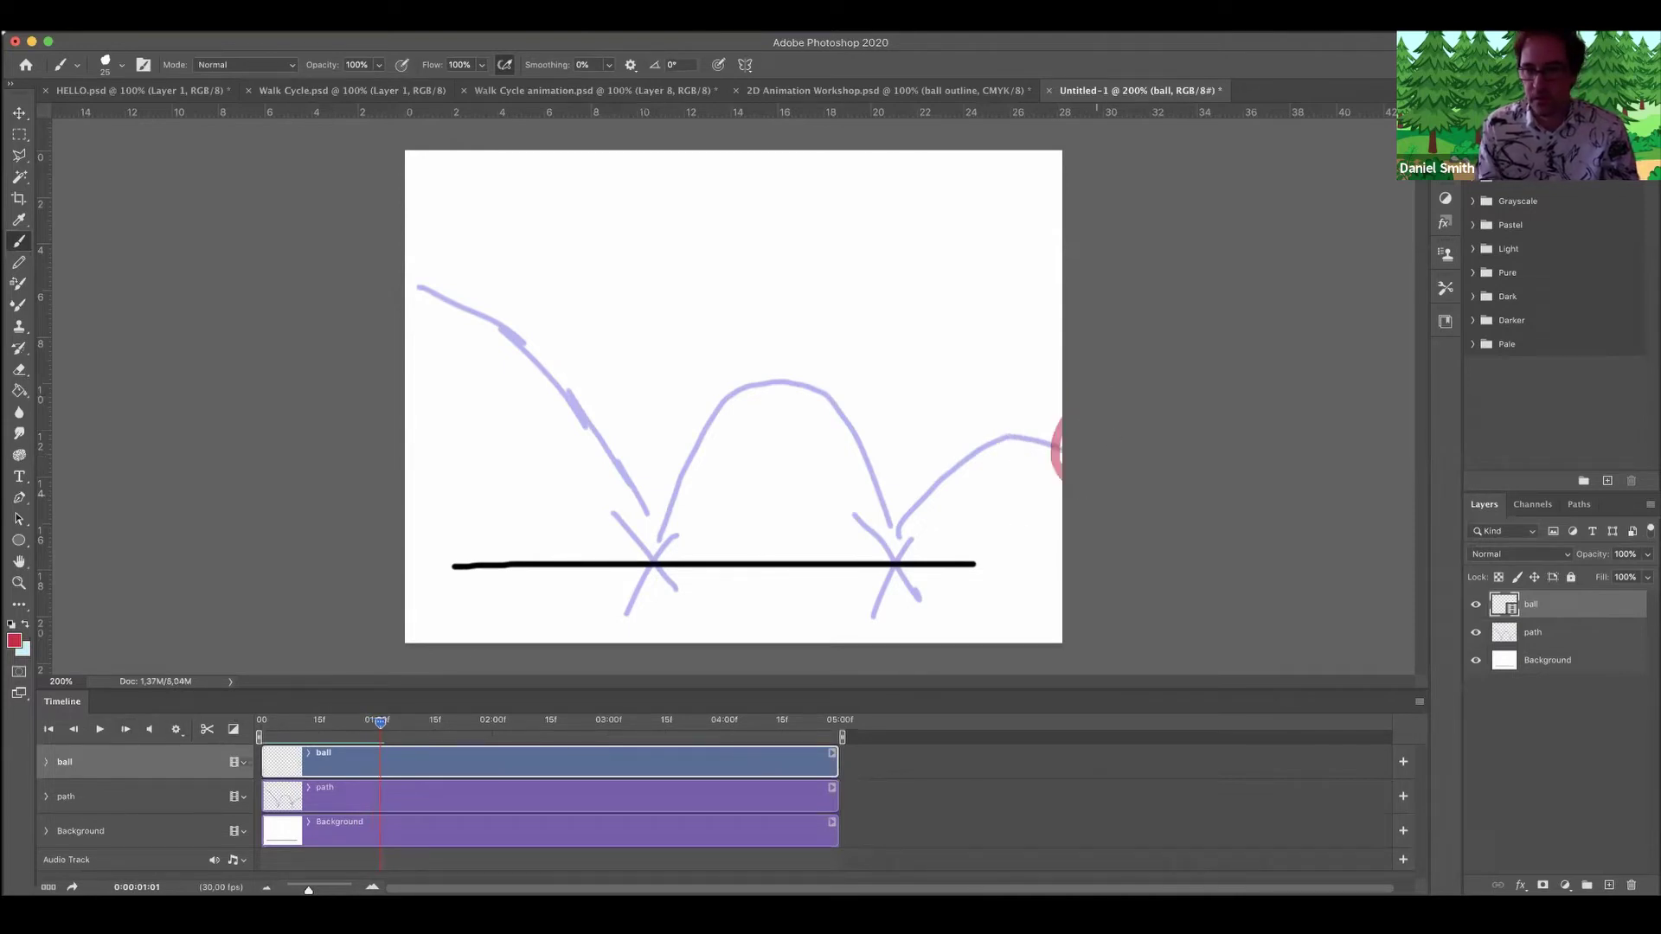
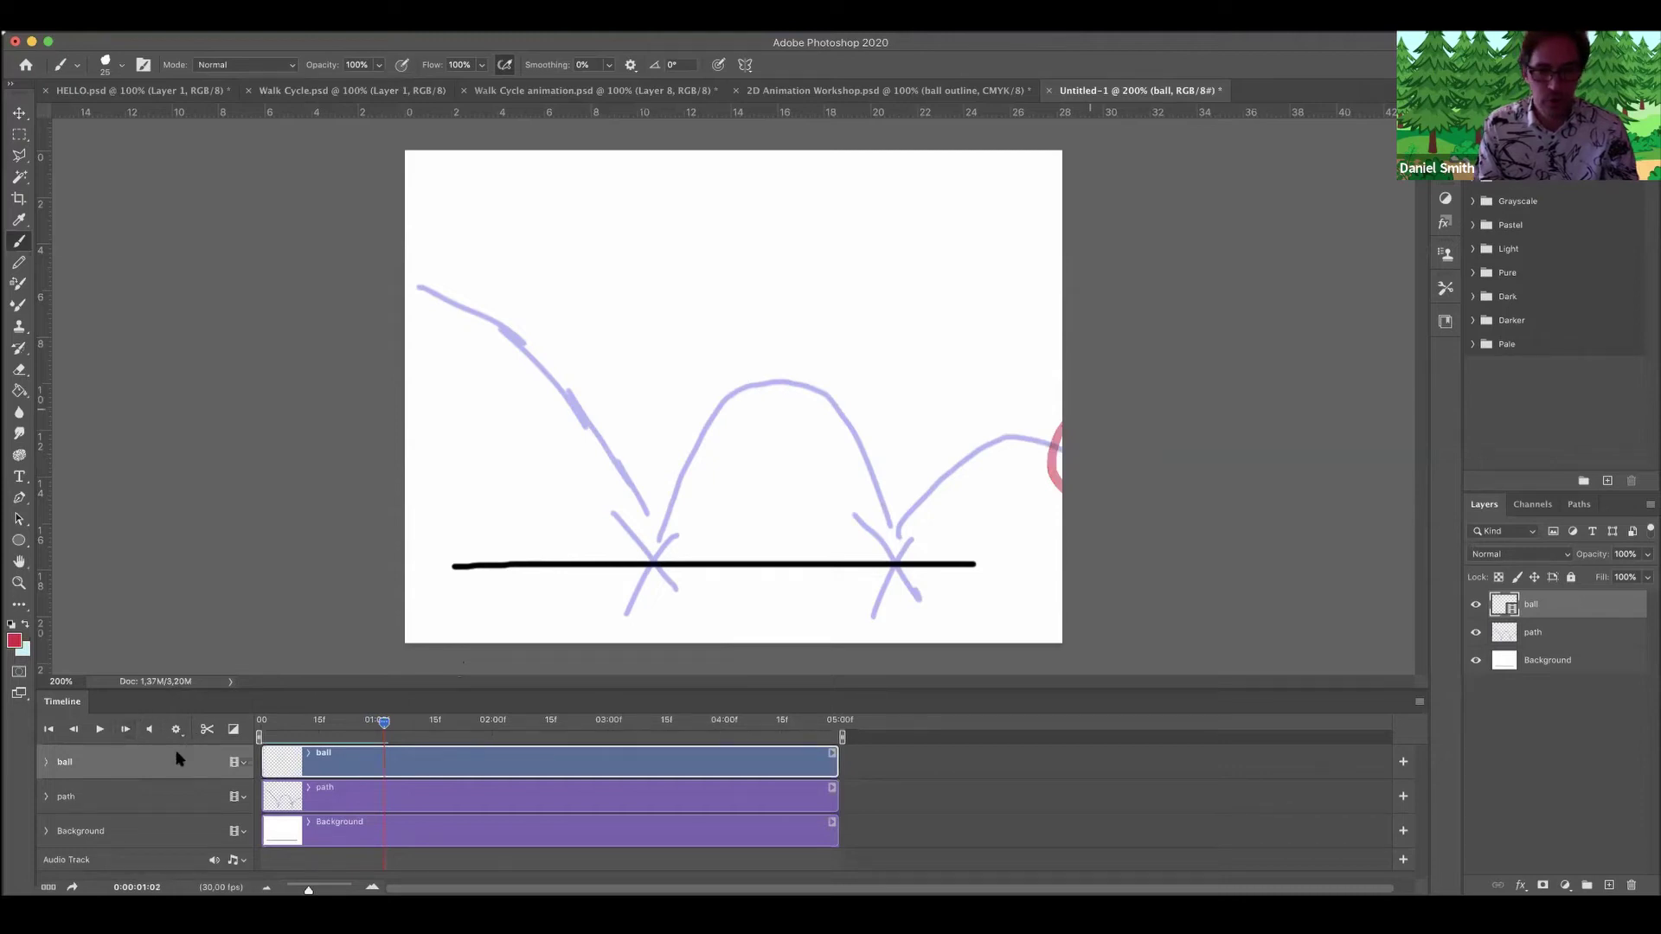
# Trim the ball, path and Background clips to end near 01:03, then zoom the timeline in.
pyautogui.click(126, 730)
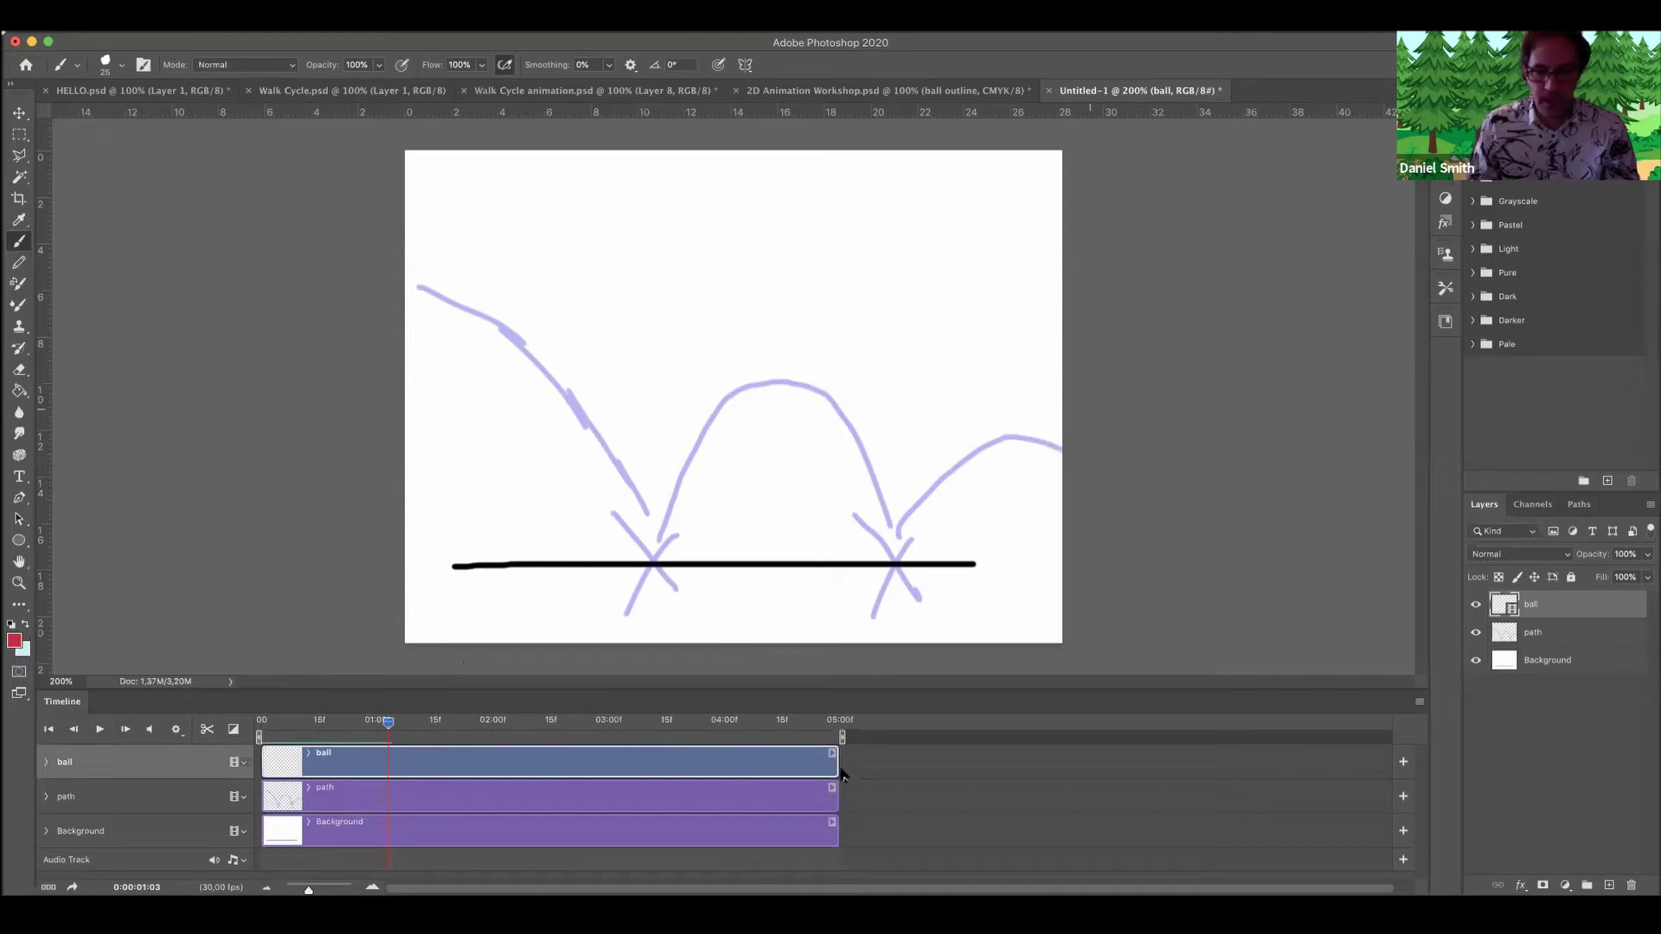
pyautogui.moveTo(834, 758); pyautogui.dragTo(391, 758)
pyautogui.moveTo(834, 799); pyautogui.dragTo(388, 798)
pyautogui.moveTo(789, 831); pyautogui.dragTo(388, 829)
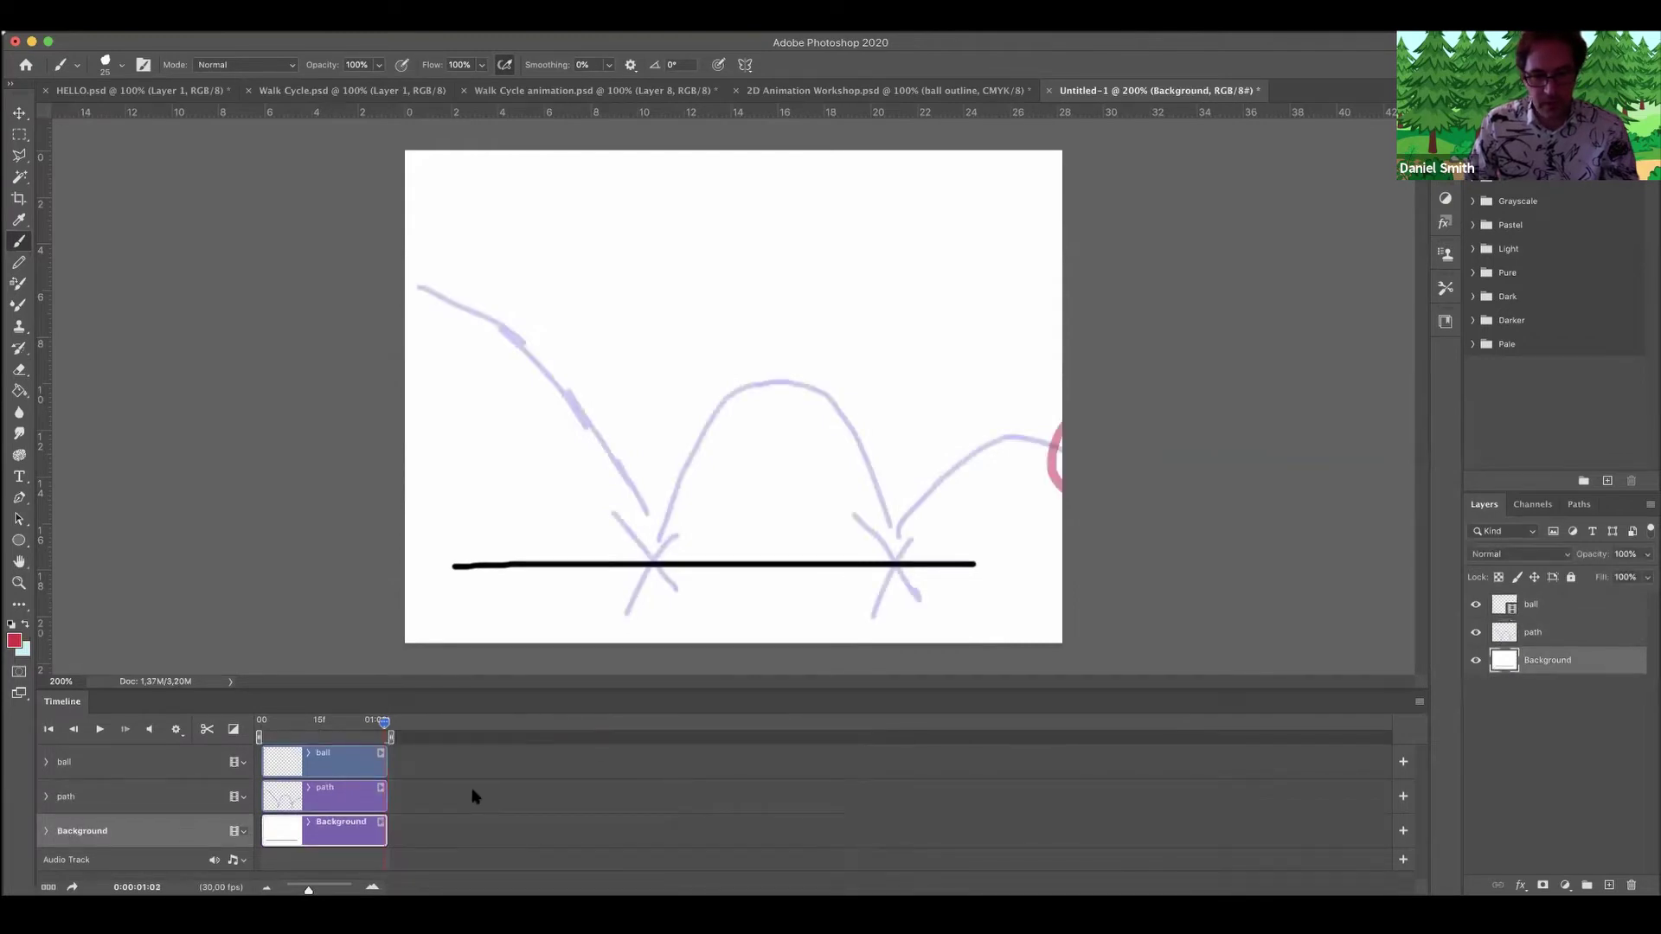
pyautogui.moveTo(308, 889); pyautogui.dragTo(327, 889)
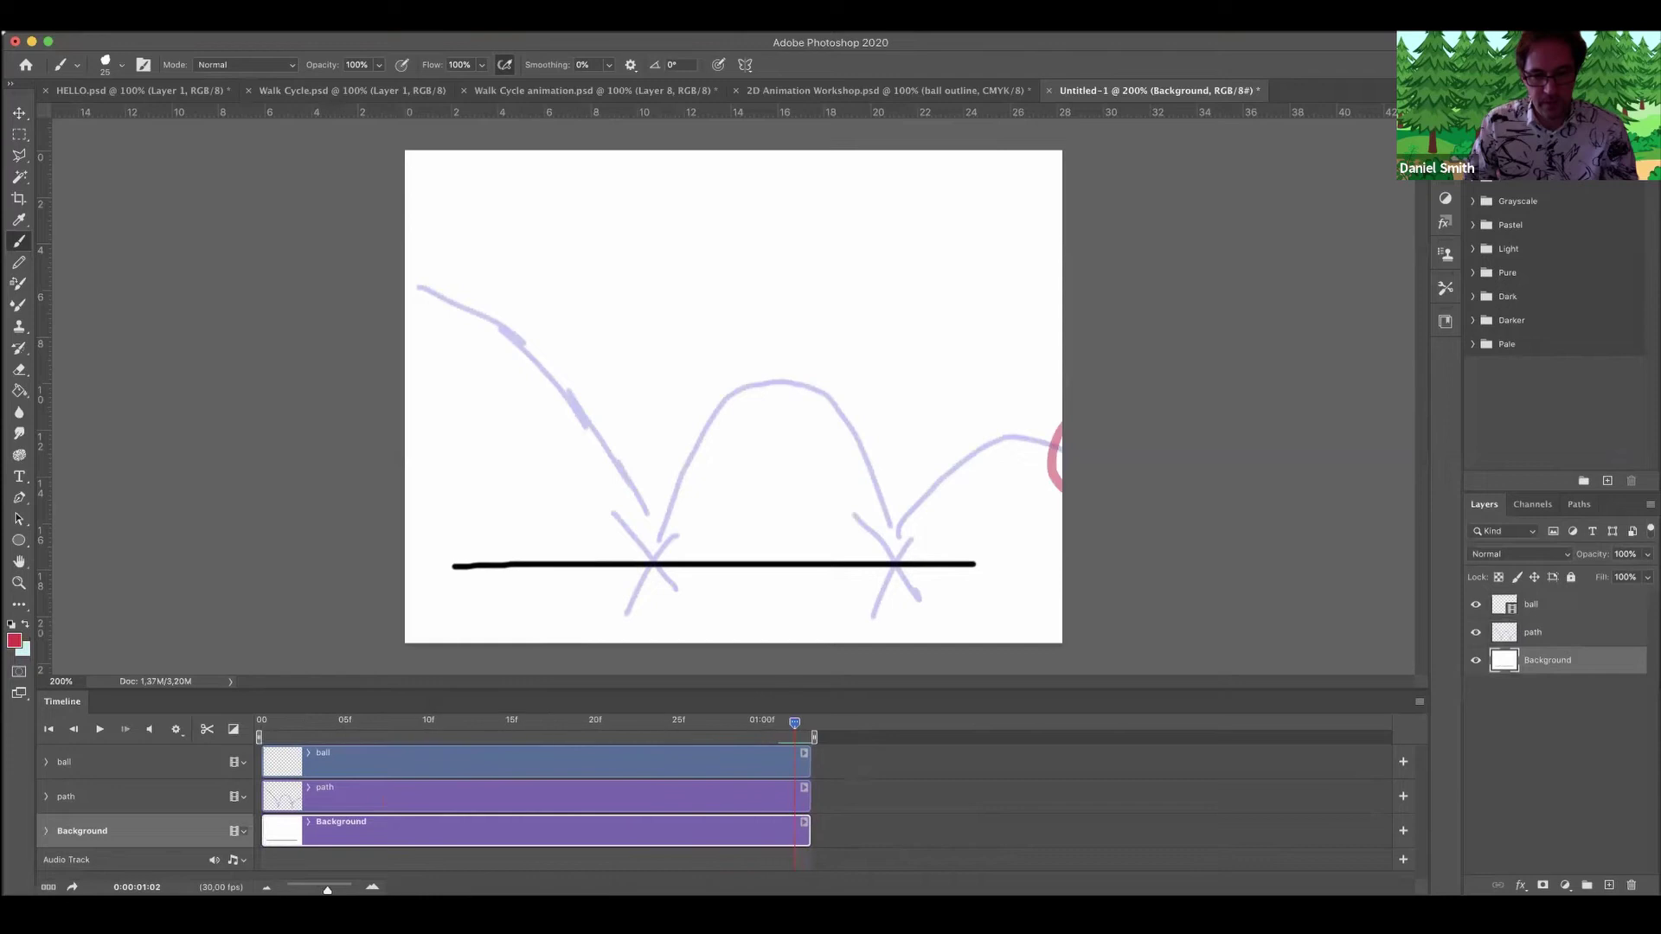
# Uncheck Enable Onion Skins in the Timeline menu and replay the one-second animation.
pyautogui.click(99, 730)
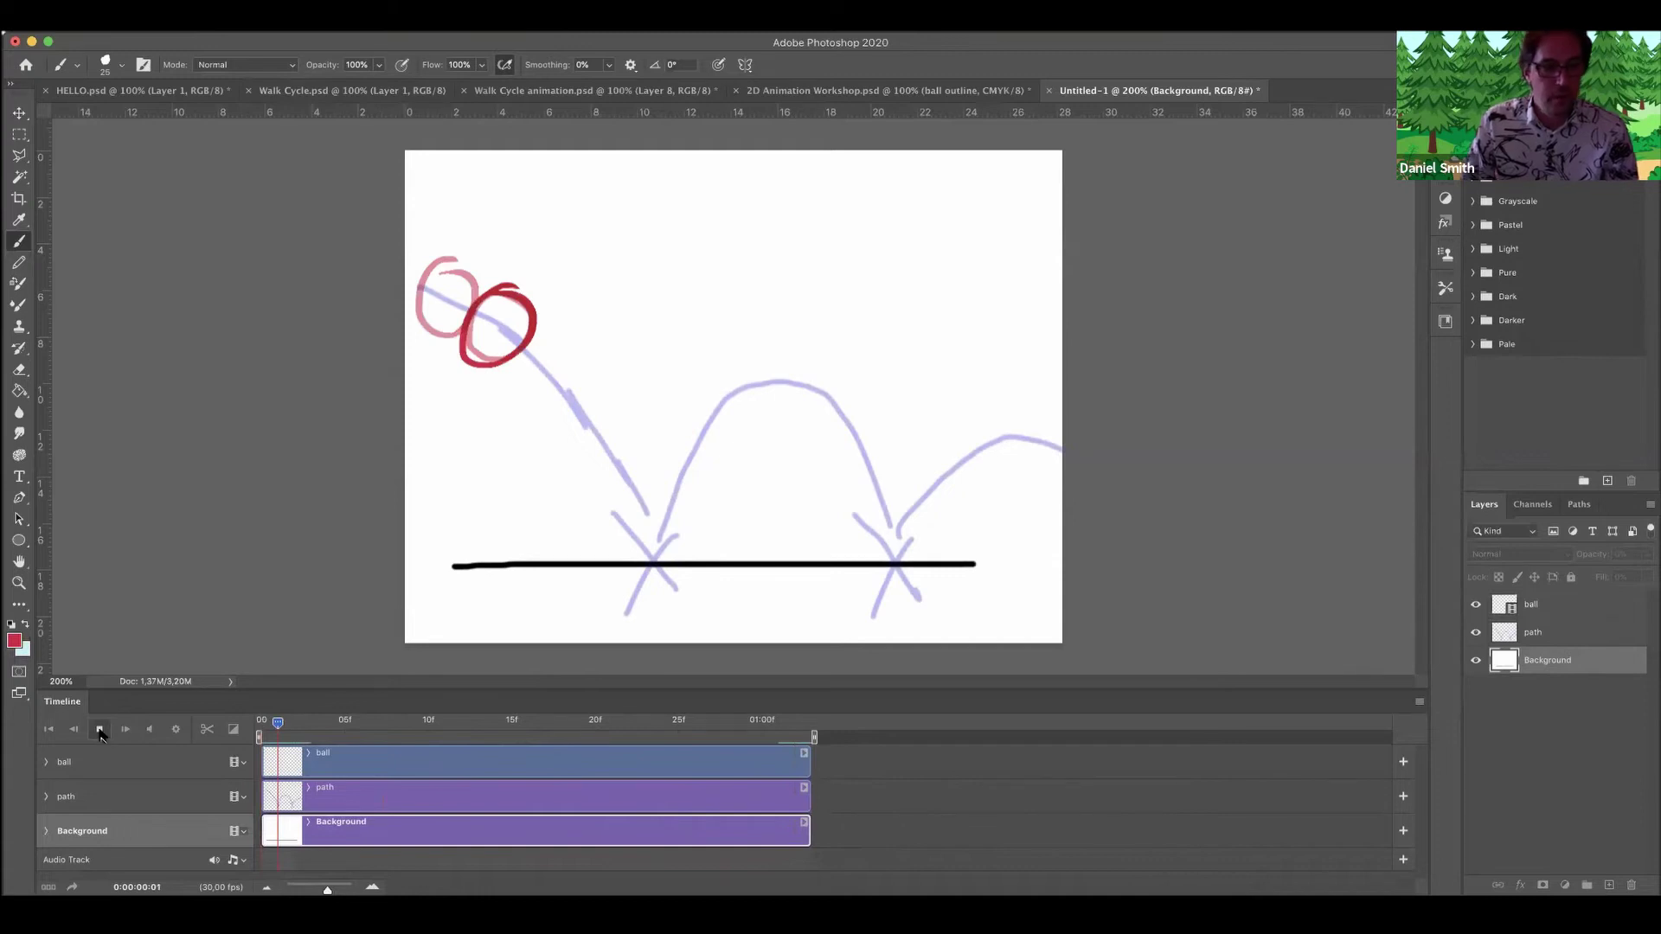
pyautogui.press('space')
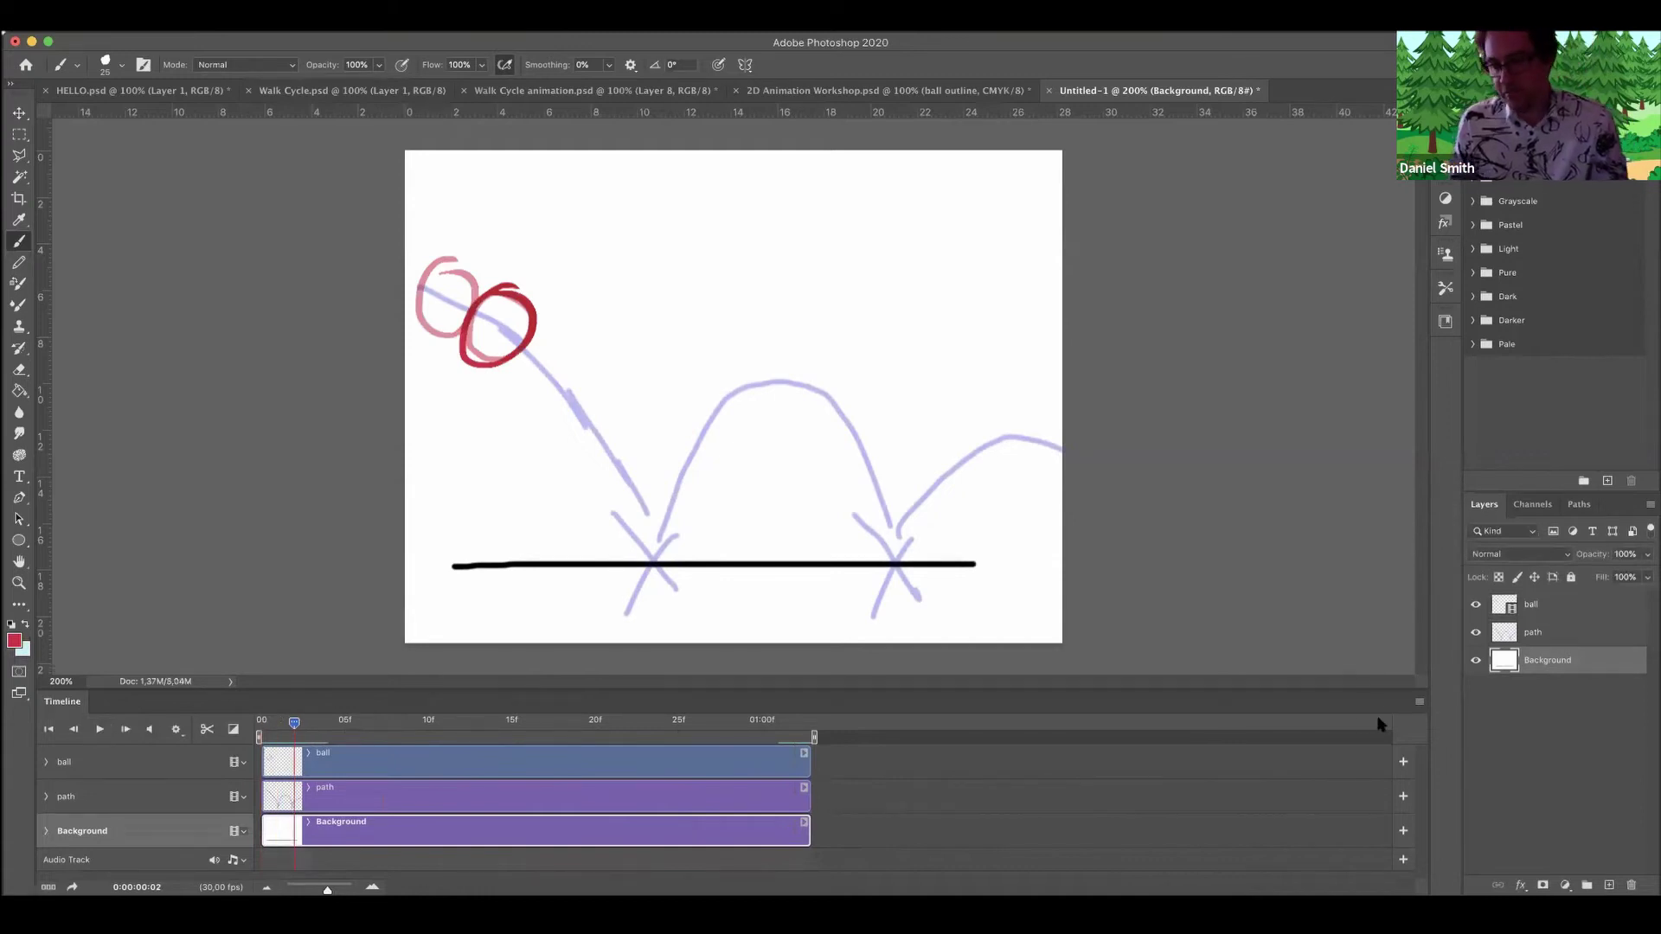
pyautogui.click(1419, 703)
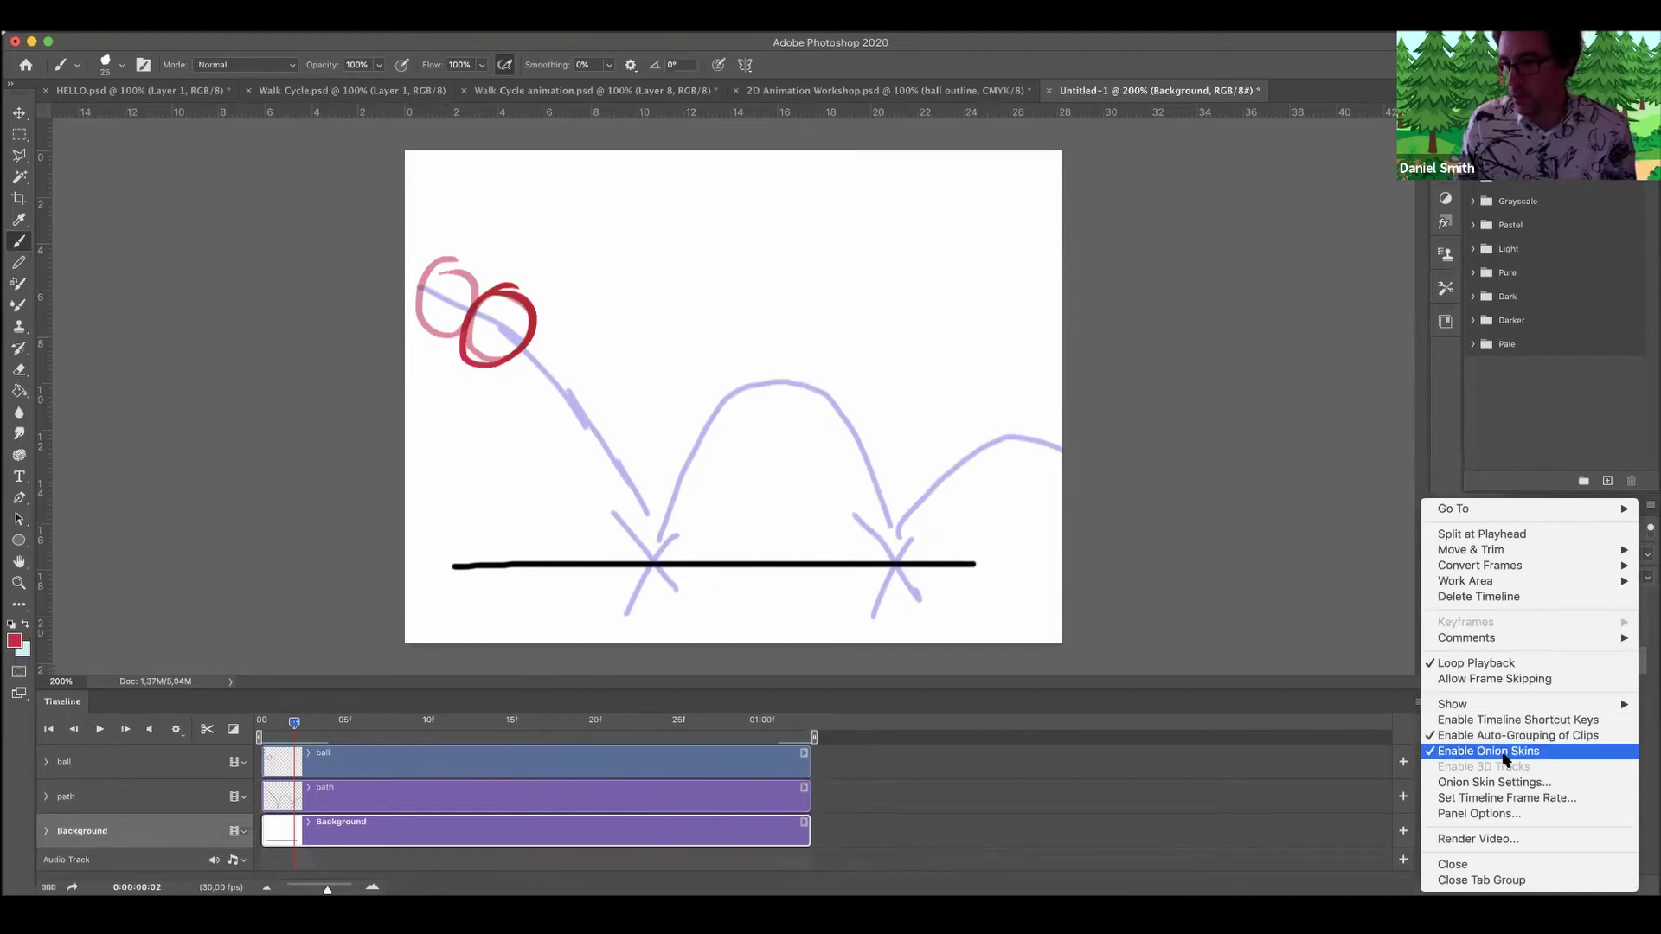
pyautogui.click(1453, 751)
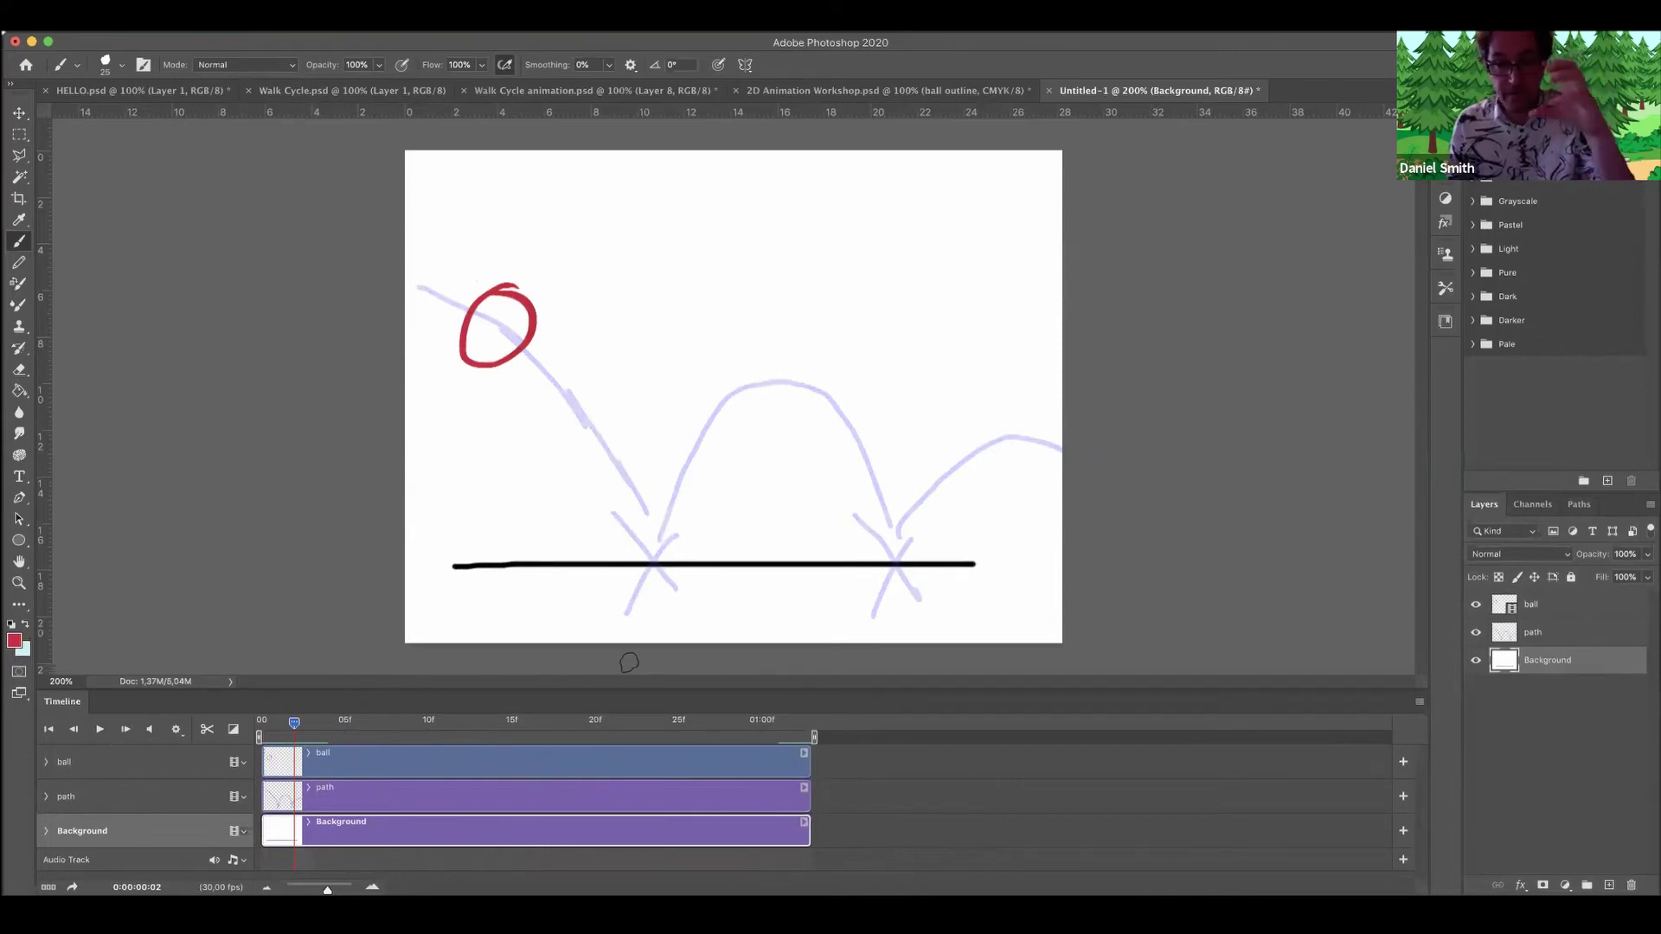
pyautogui.click(100, 731)
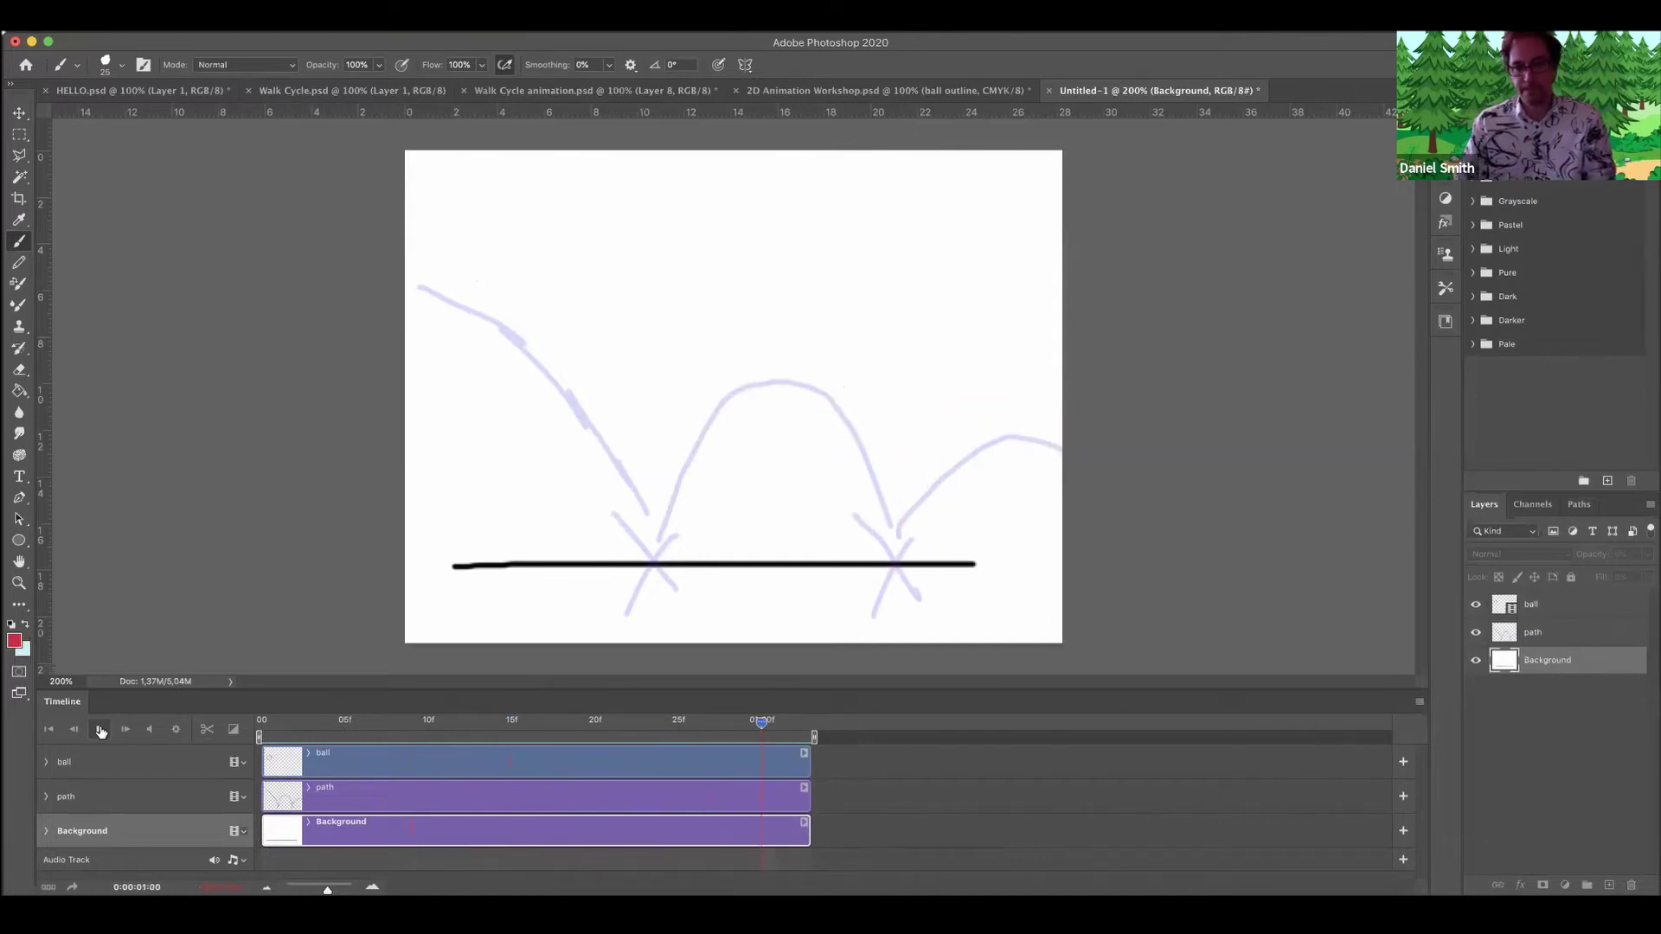
# Hide the path layer, then play and scrub the timeline to check the ball's bounce.
pyautogui.click(1482, 641)
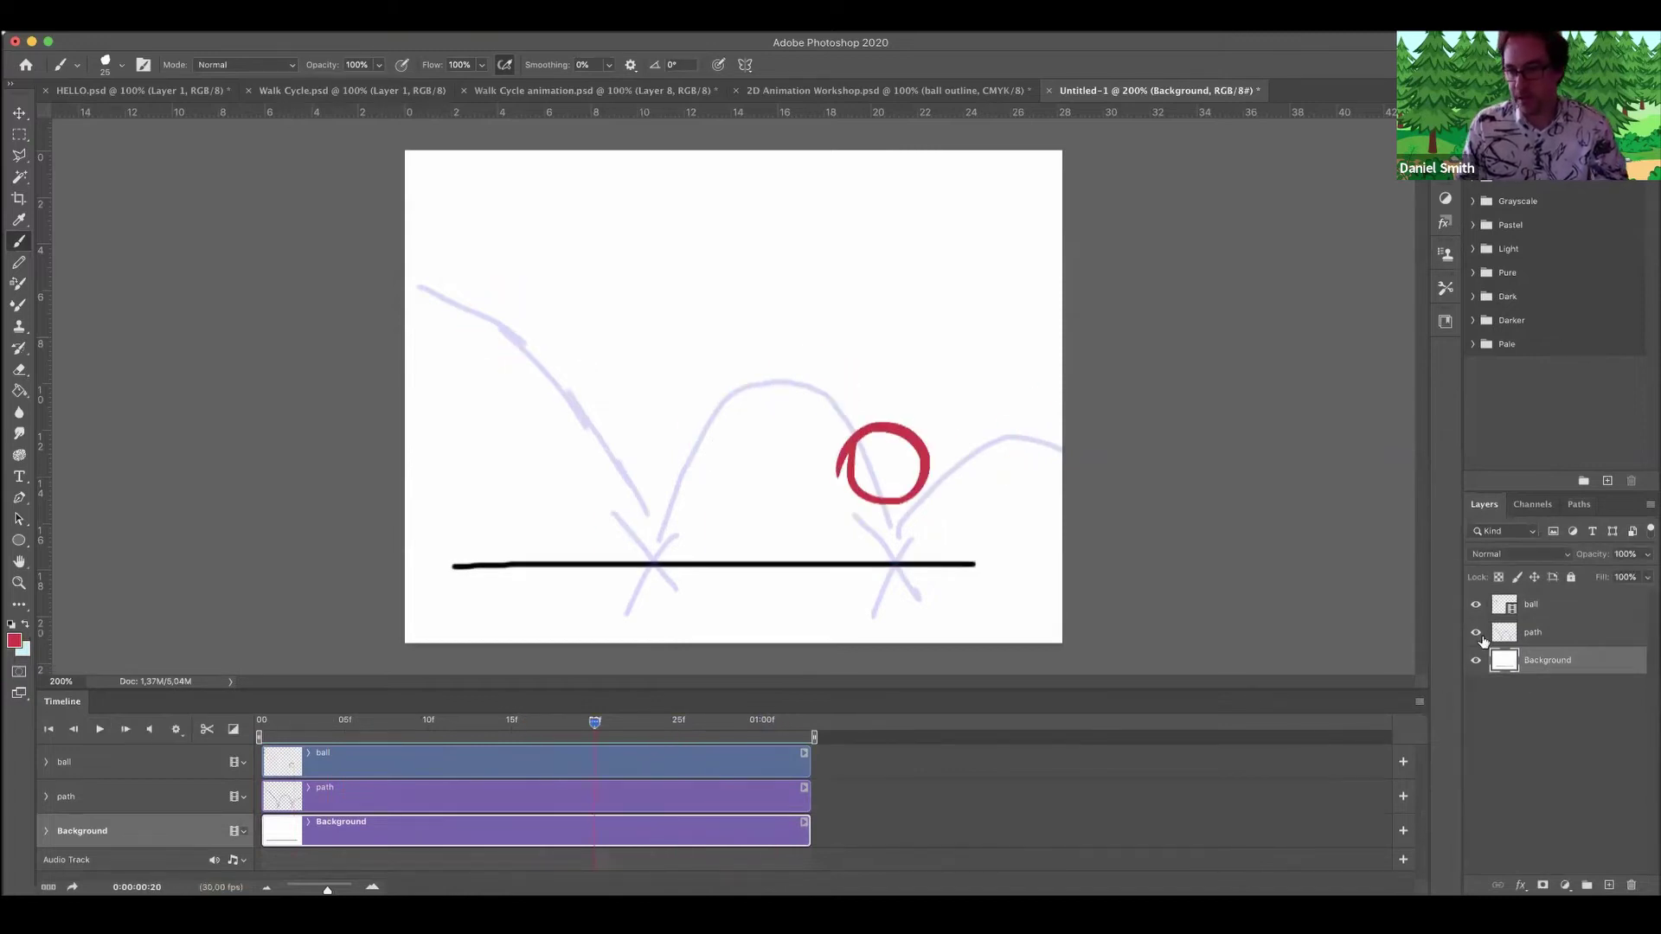
pyautogui.click(1475, 634)
pyautogui.click(100, 730)
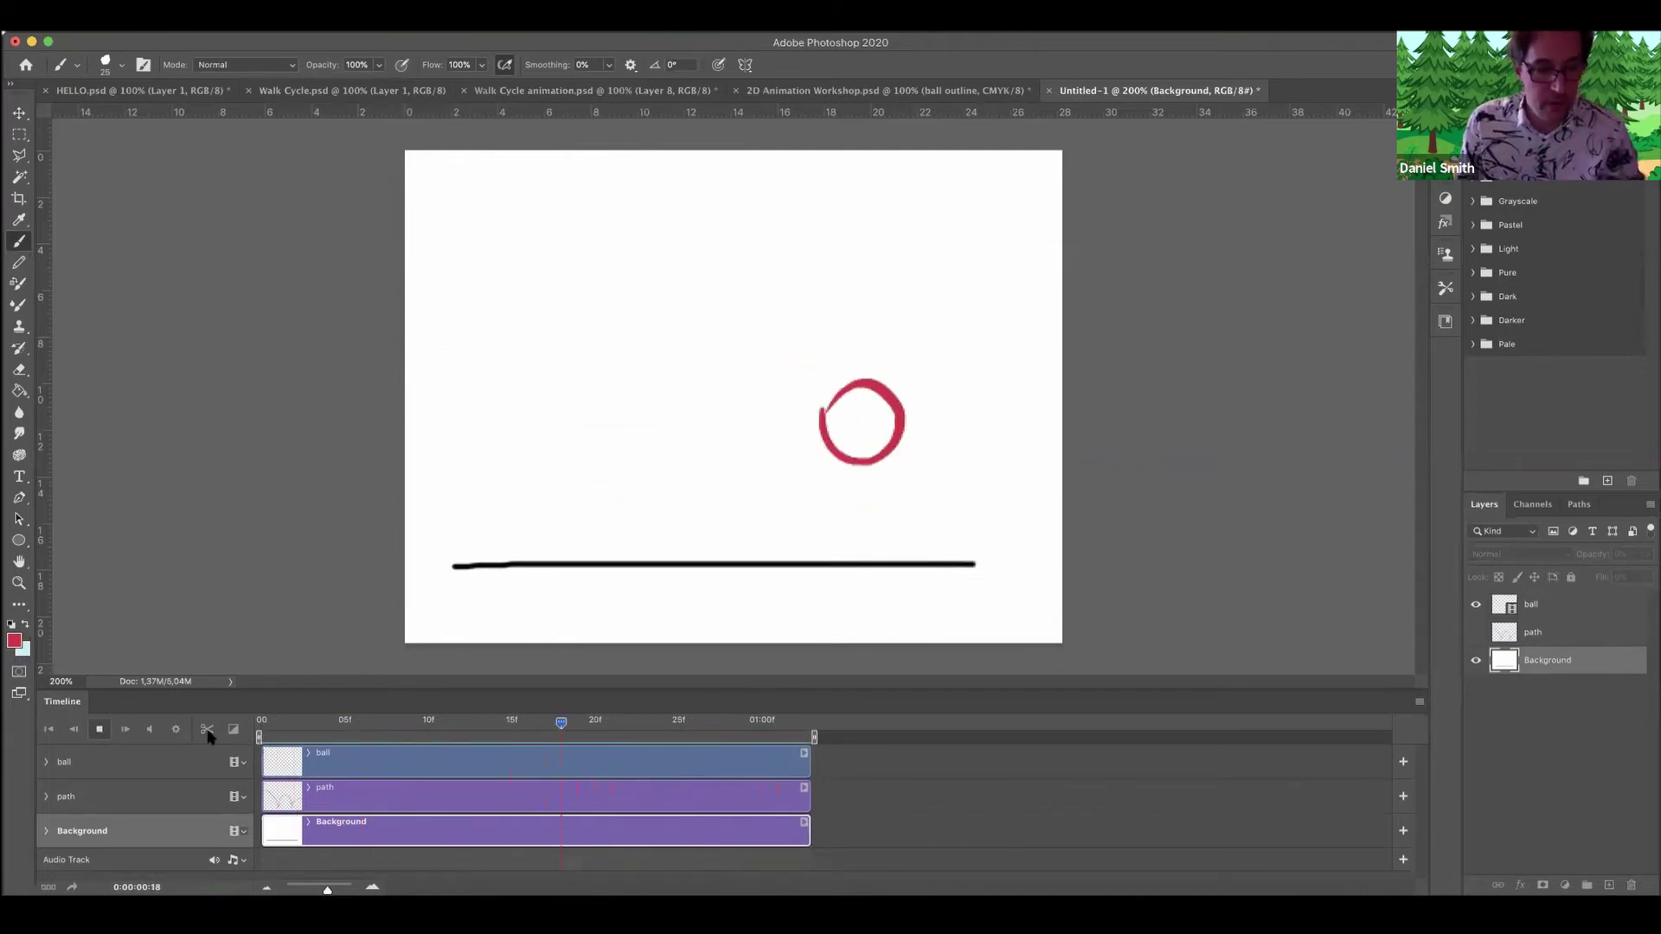
pyautogui.press('space')
pyautogui.moveTo(278, 730); pyautogui.dragTo(627, 725)
pyautogui.moveTo(477, 714); pyautogui.dragTo(374, 723)
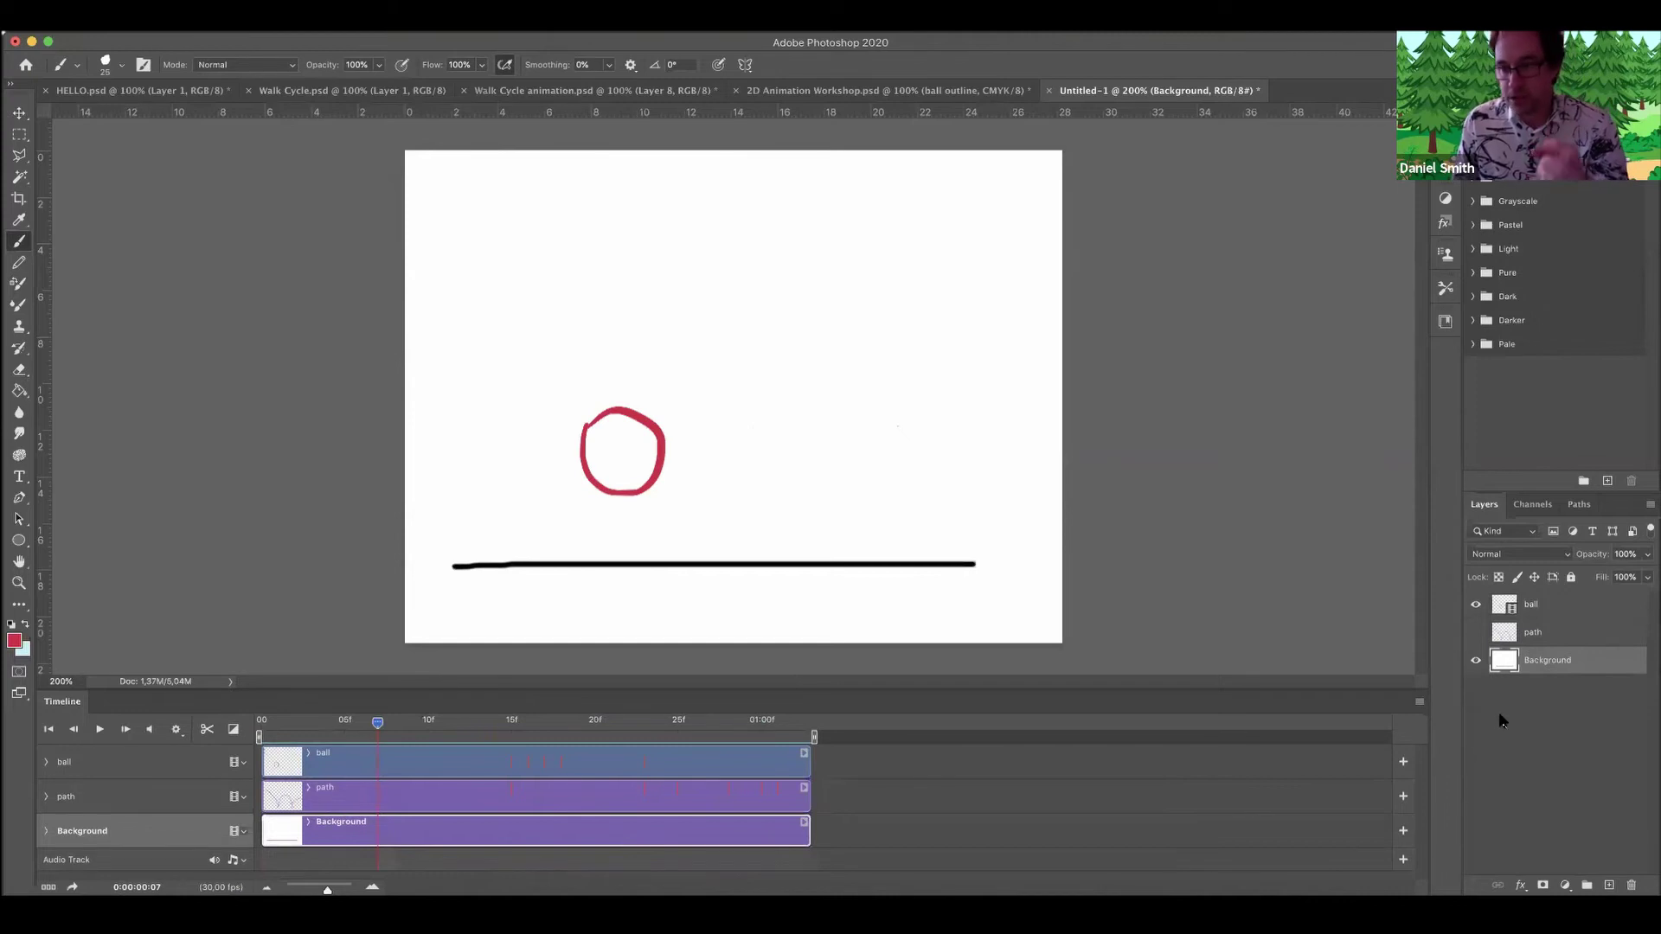
# Add a new blank video layer with its clip starting at frame 0.
pyautogui.click(279, 40)
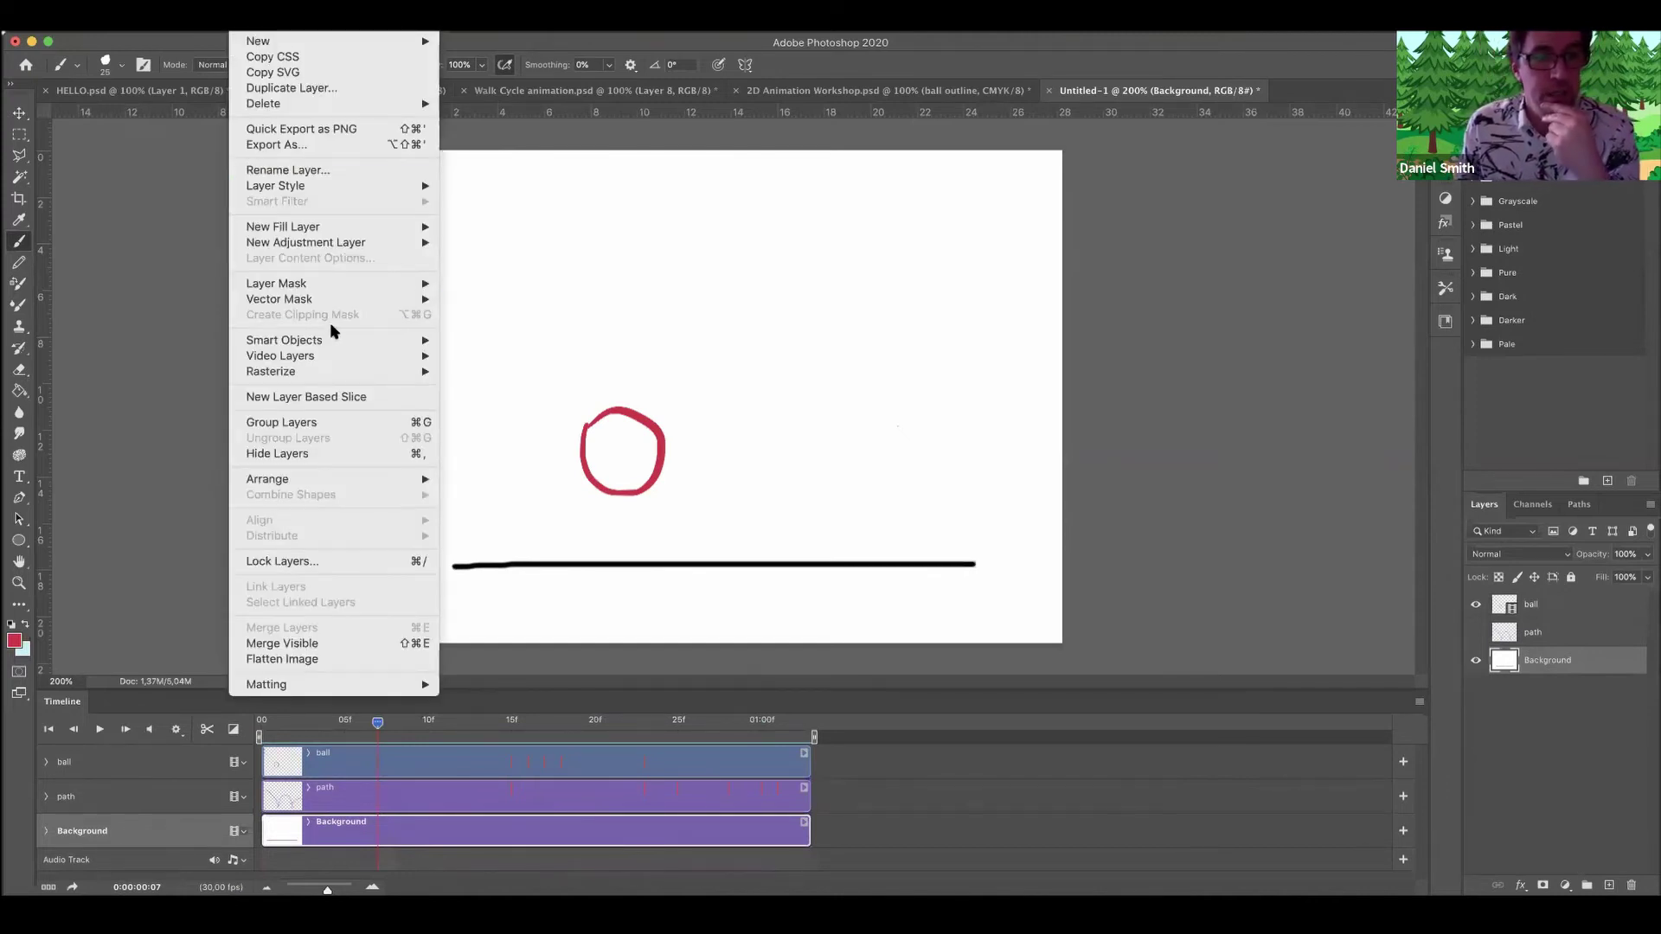
pyautogui.moveTo(324, 358)
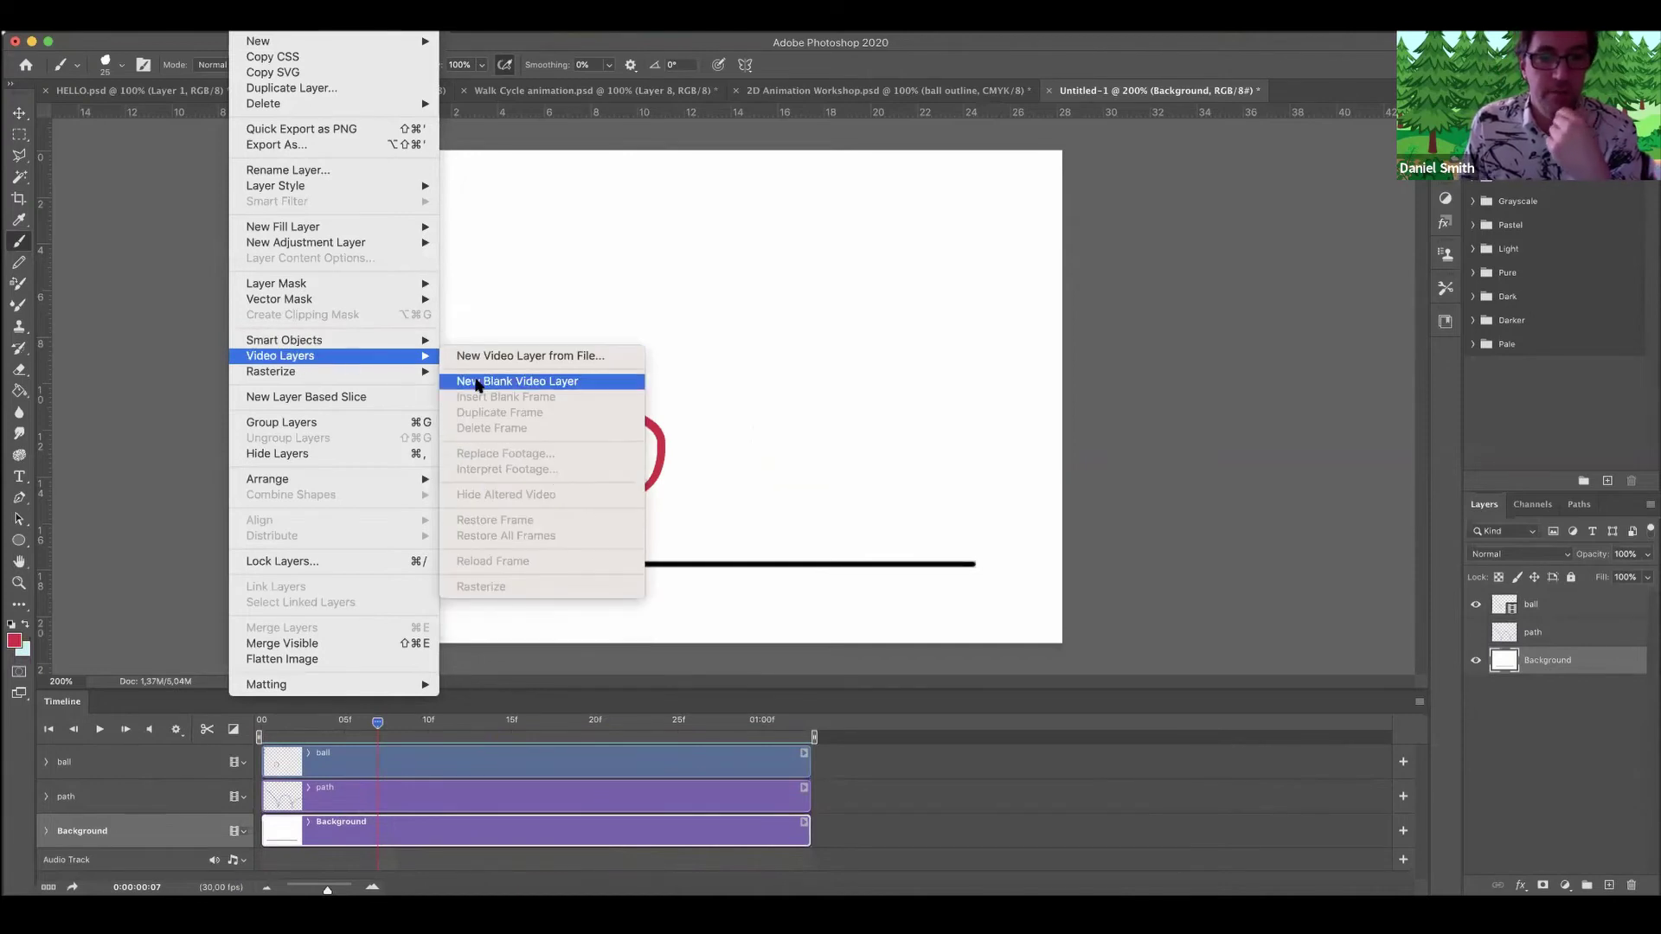
pyautogui.click(477, 385)
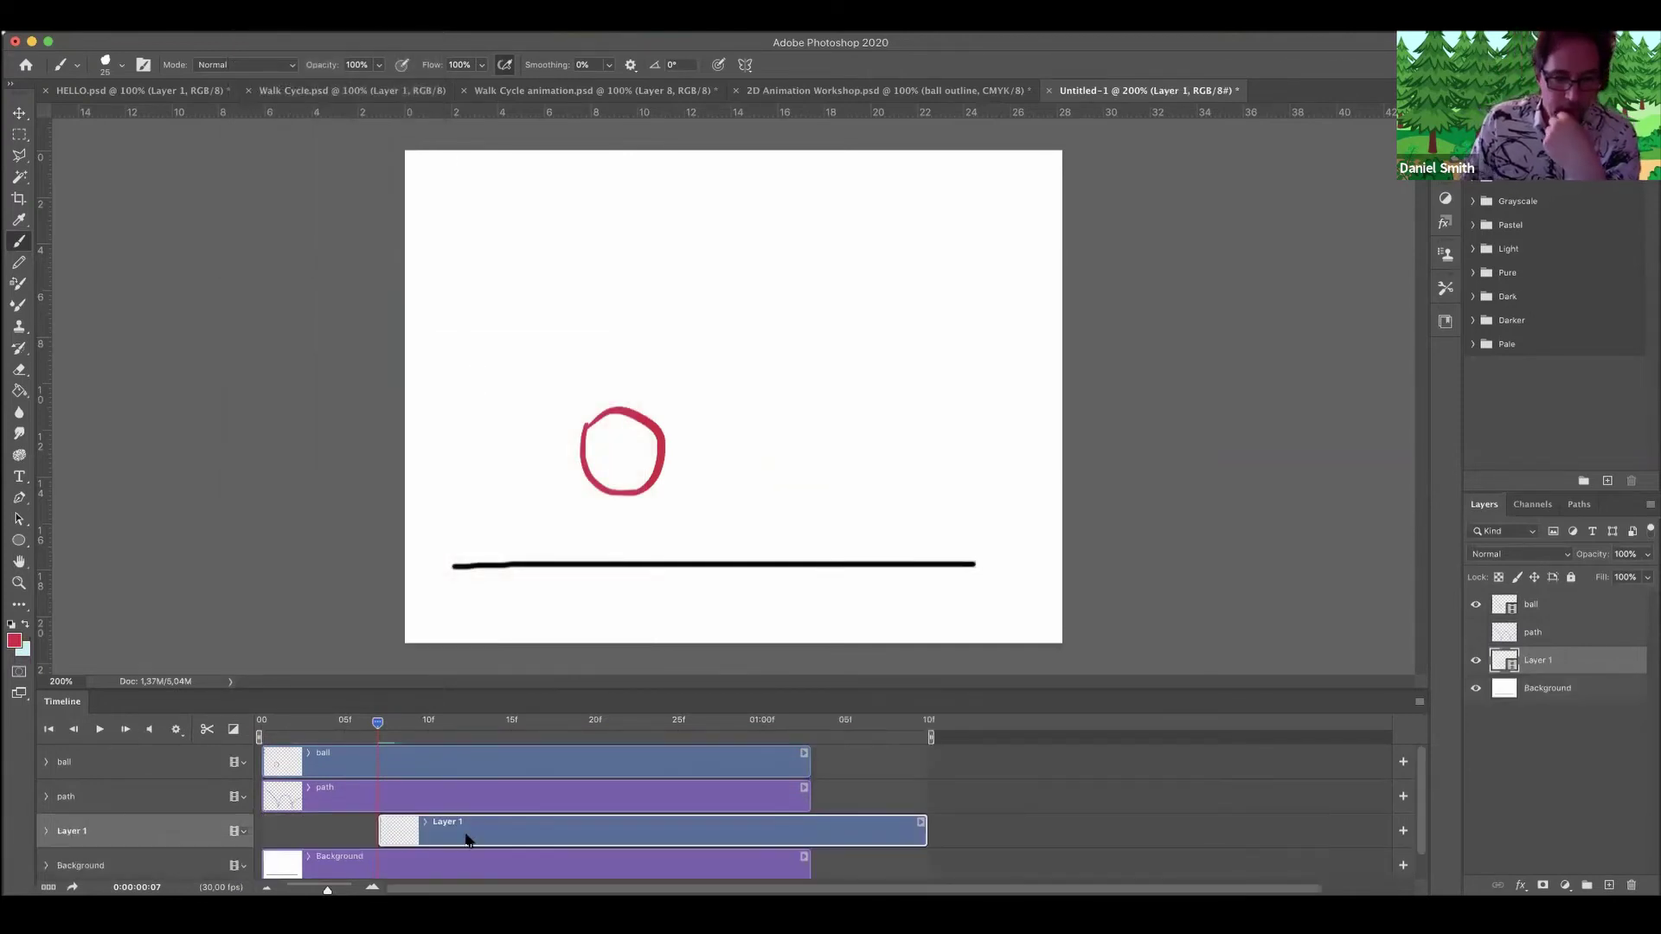
pyautogui.moveTo(461, 832); pyautogui.dragTo(353, 832)
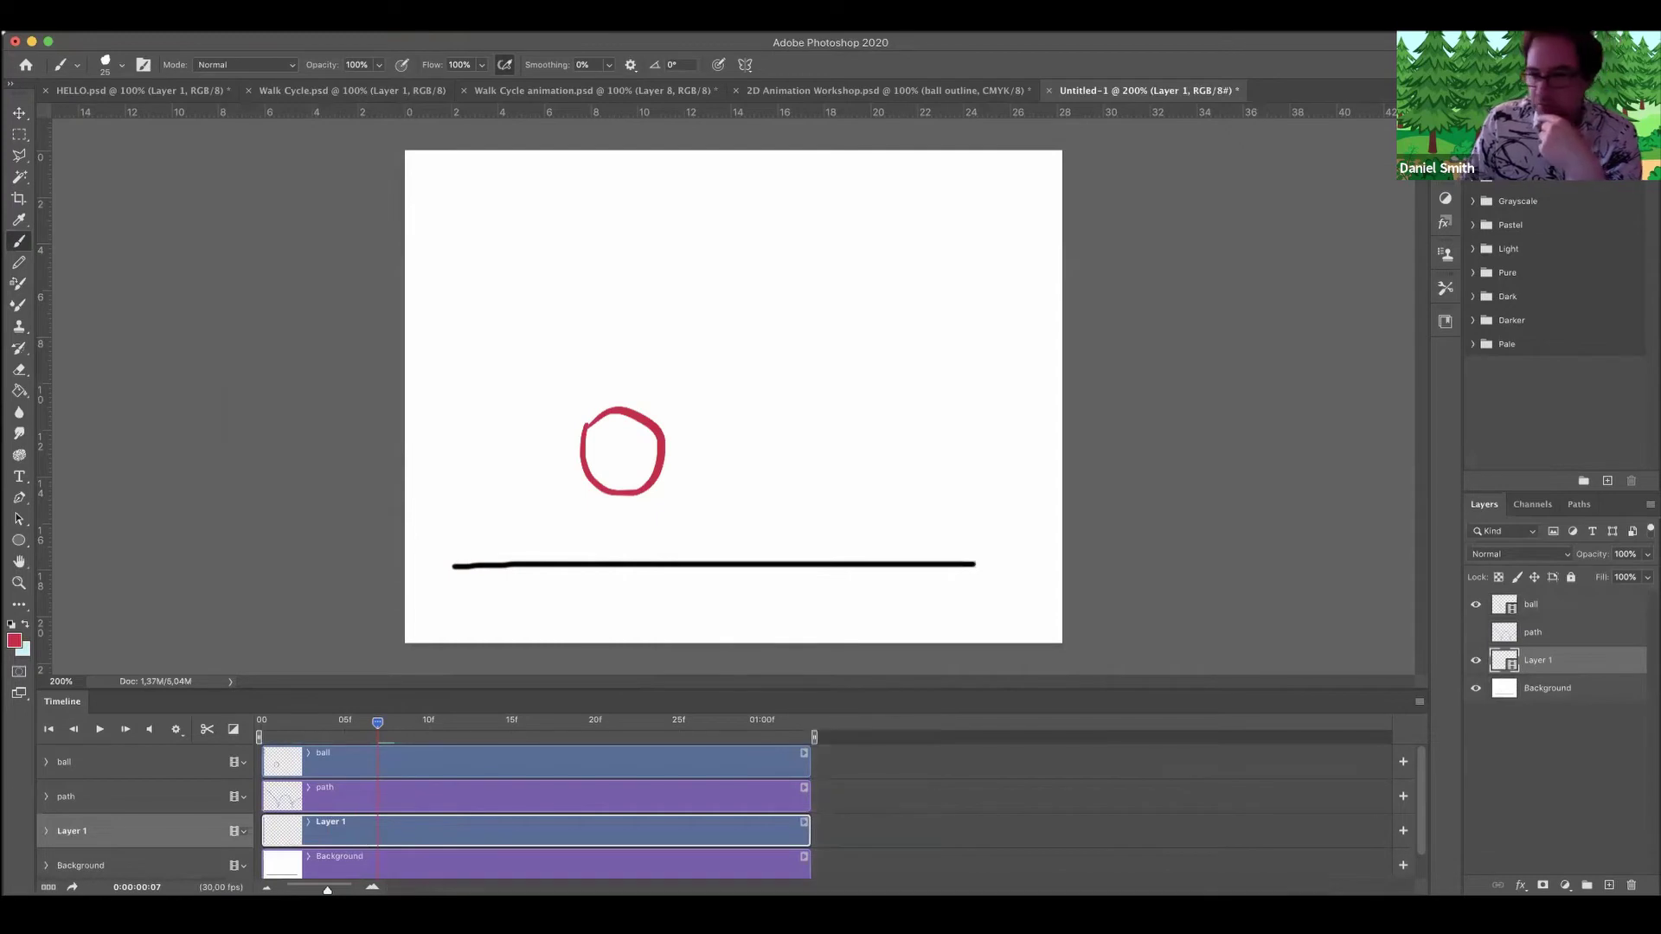
# Move the new layer above the path layer and rename it 'splash'.
pyautogui.moveTo(1546, 645); pyautogui.dragTo(1524, 638)
pyautogui.doubleClick(1536, 633)
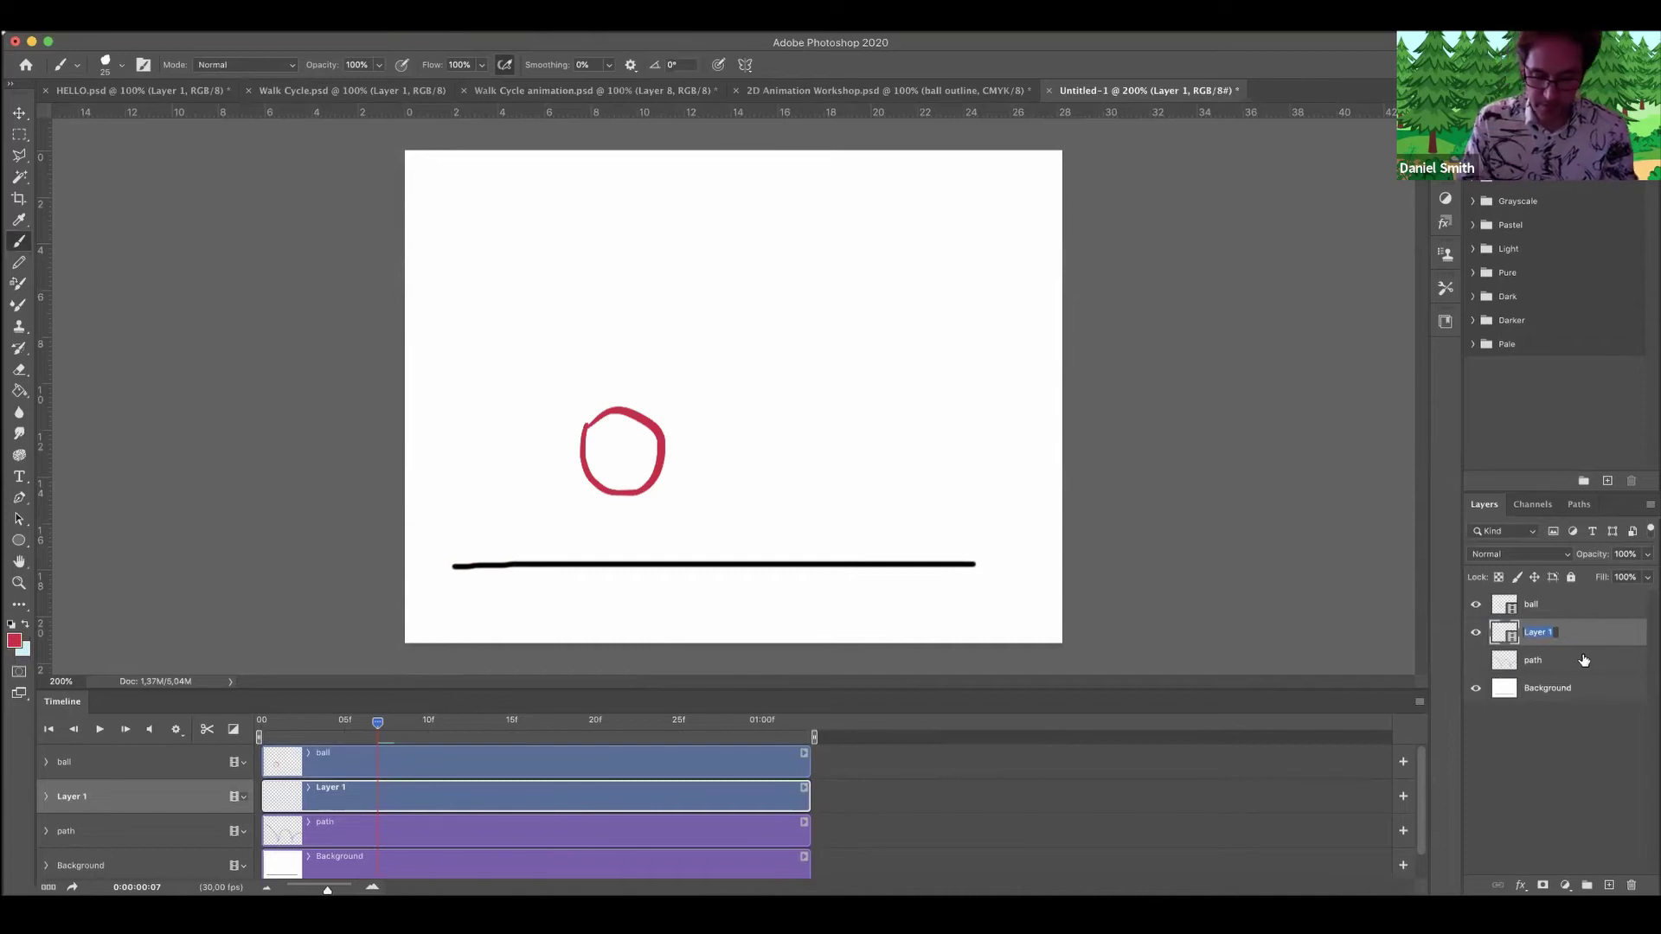
pyautogui.write('splash')
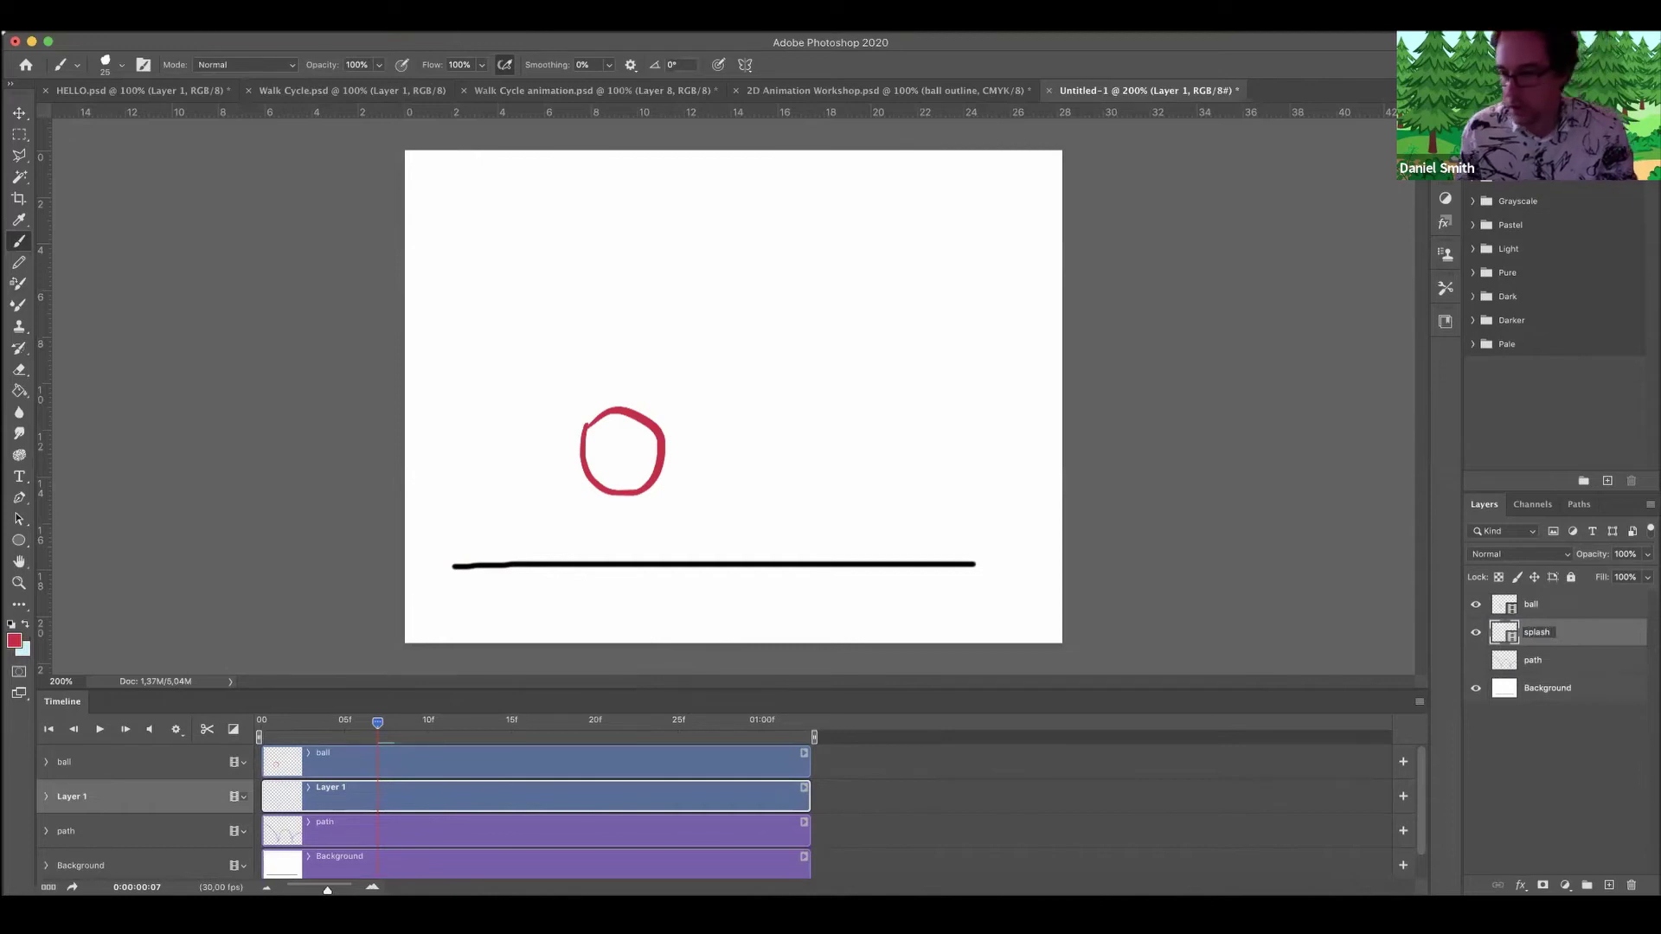
pyautogui.click(1637, 784)
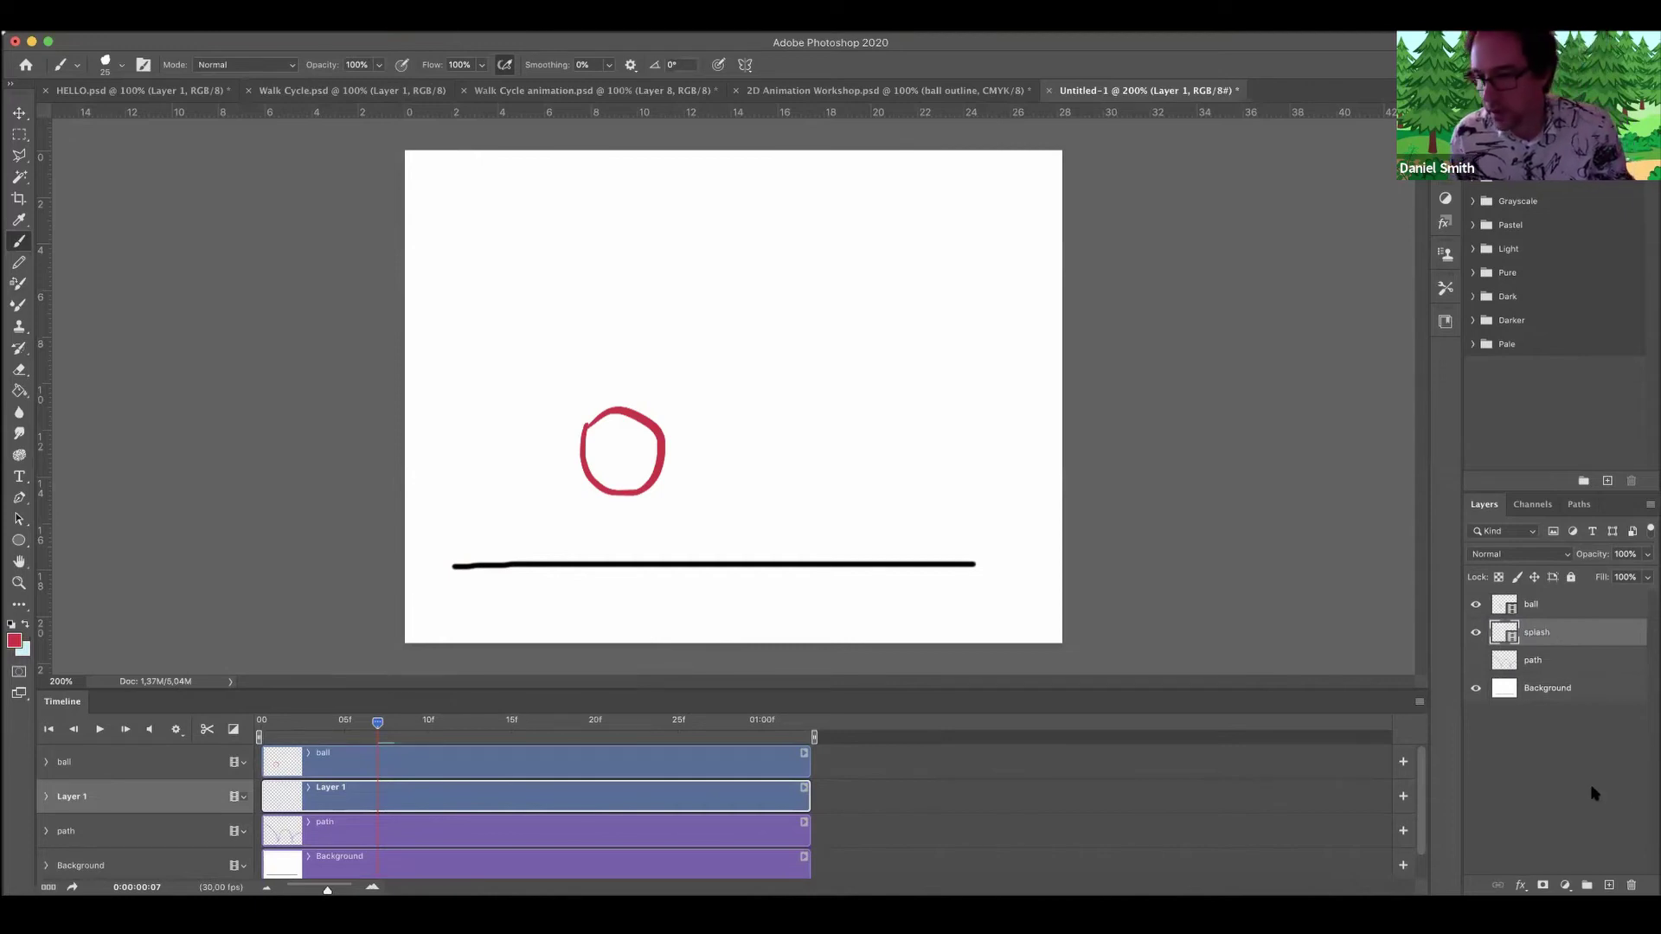
# Set the foreground colour to blue 124dd5.
pyautogui.click(14, 640)
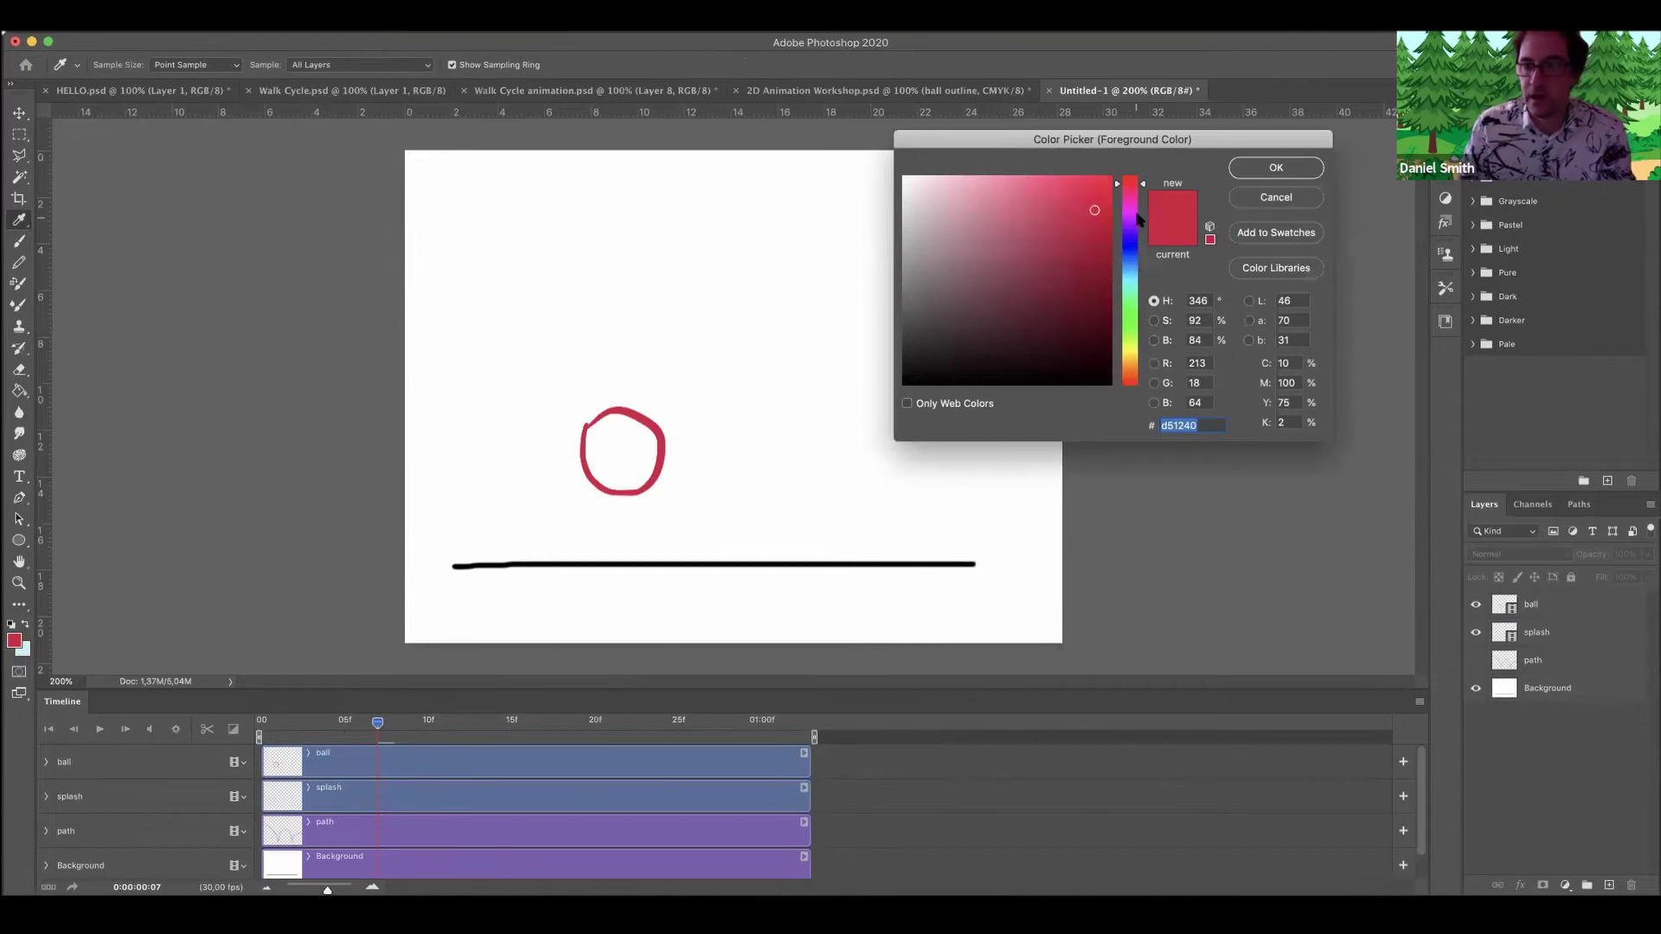
pyautogui.moveTo(1143, 188); pyautogui.dragTo(1132, 252)
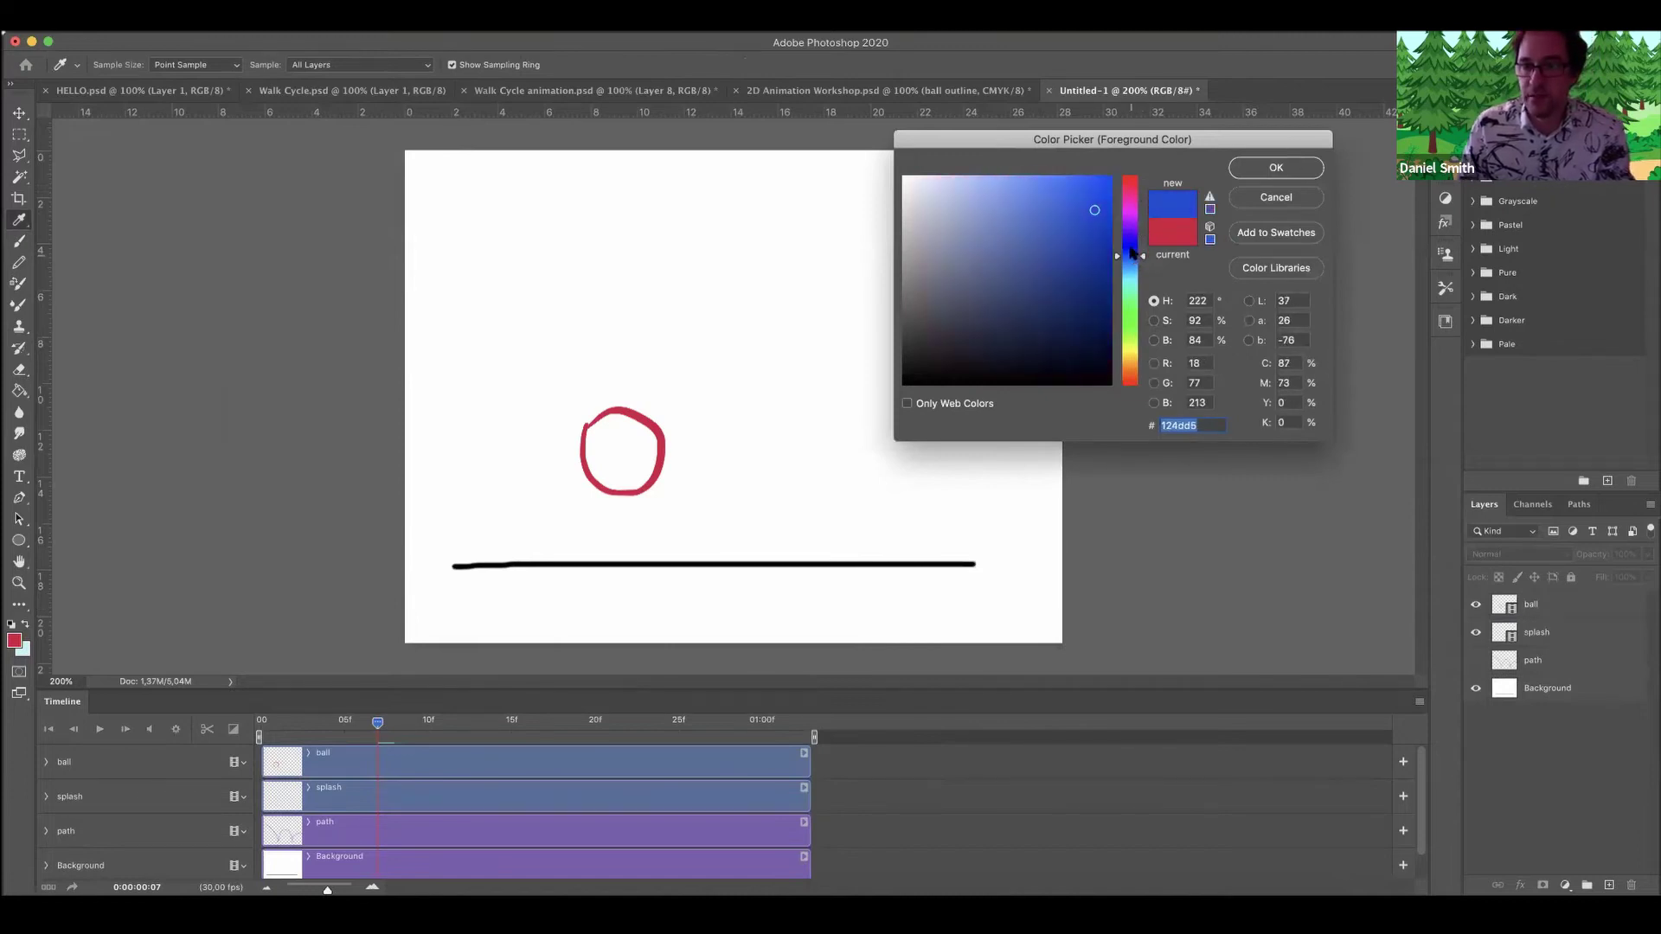
pyautogui.click(1273, 170)
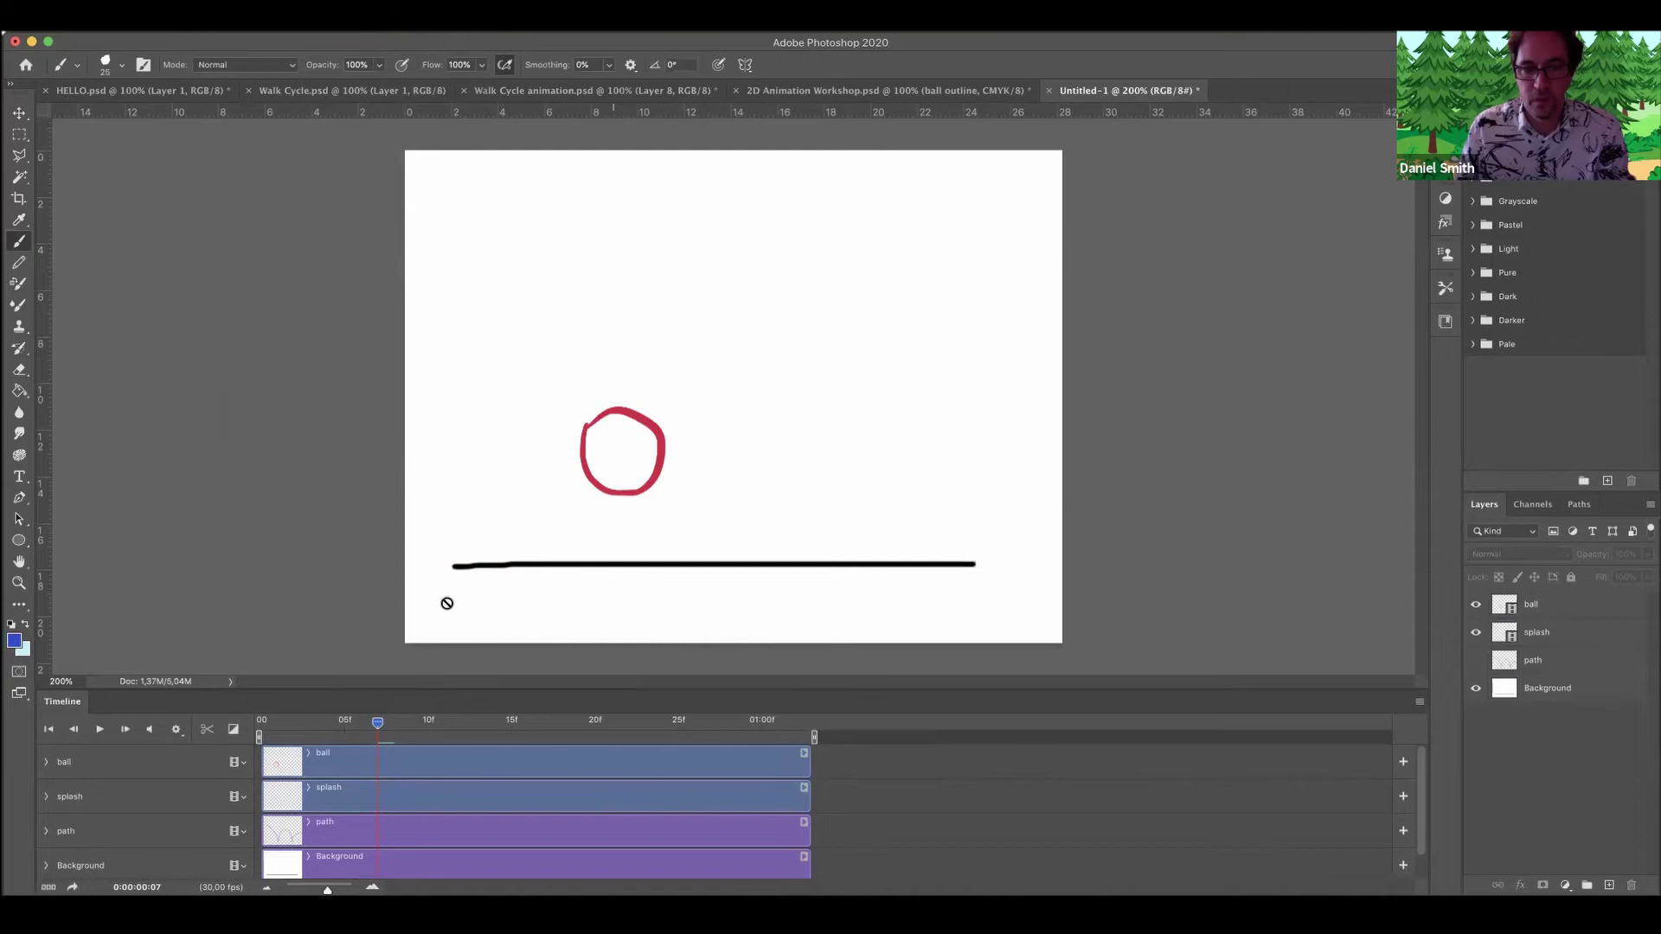
# Scrub to frame 8, where the ball squashes, and select the splash layer.
pyautogui.moveTo(309, 731); pyautogui.dragTo(261, 731)
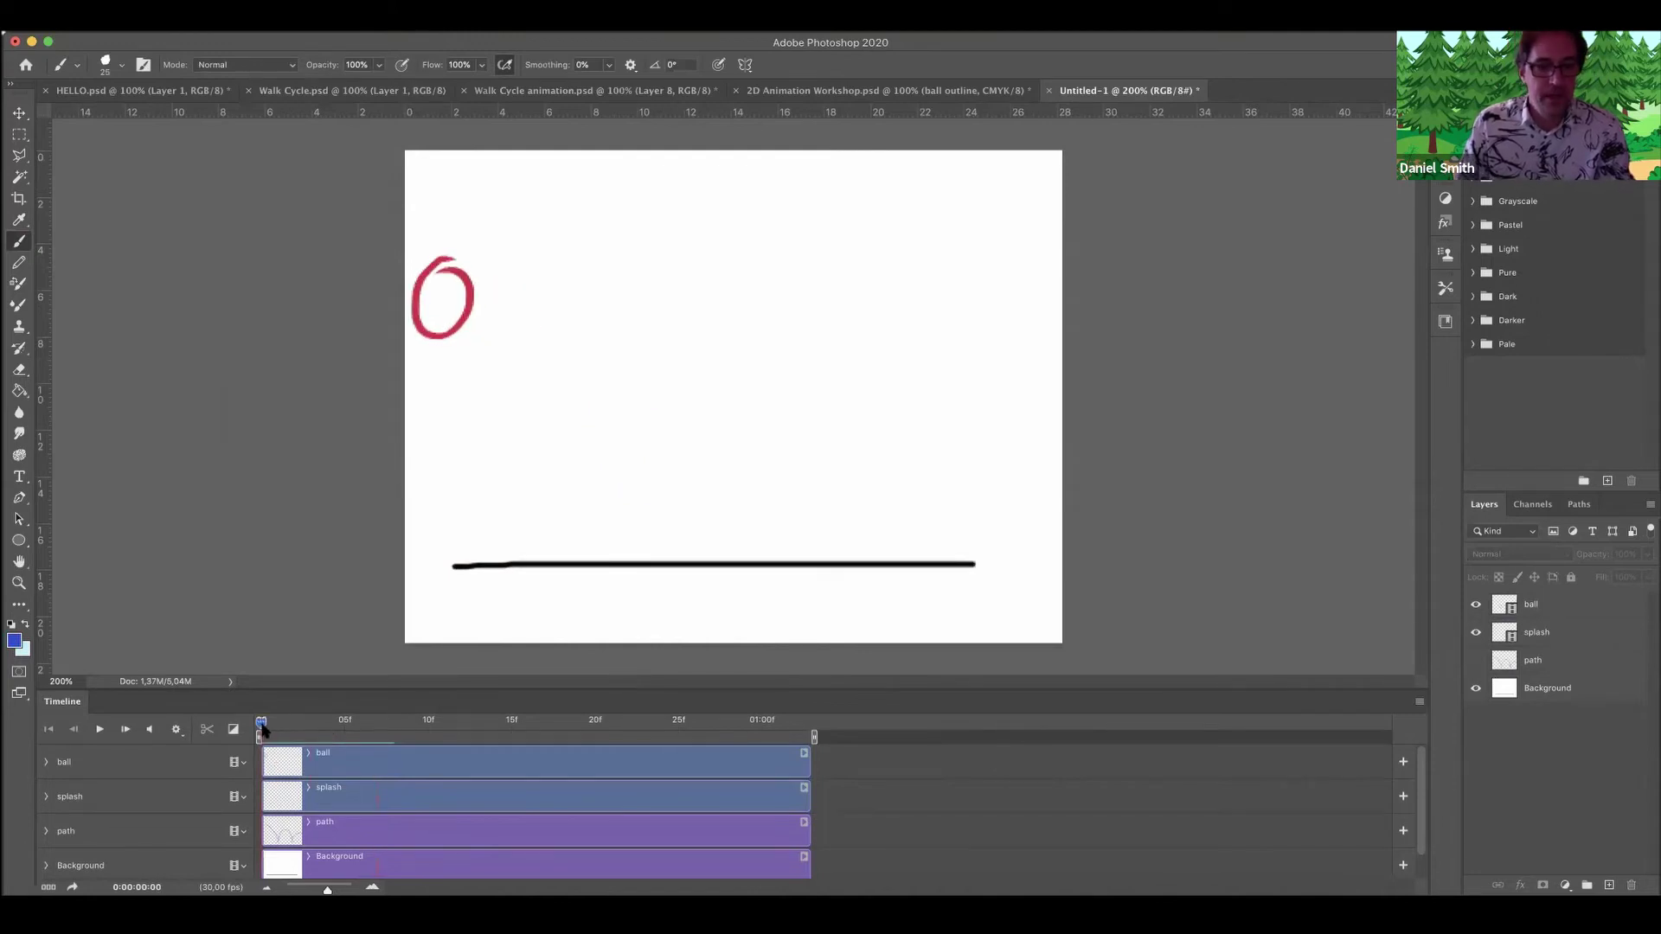
pyautogui.moveTo(264, 729); pyautogui.dragTo(391, 732)
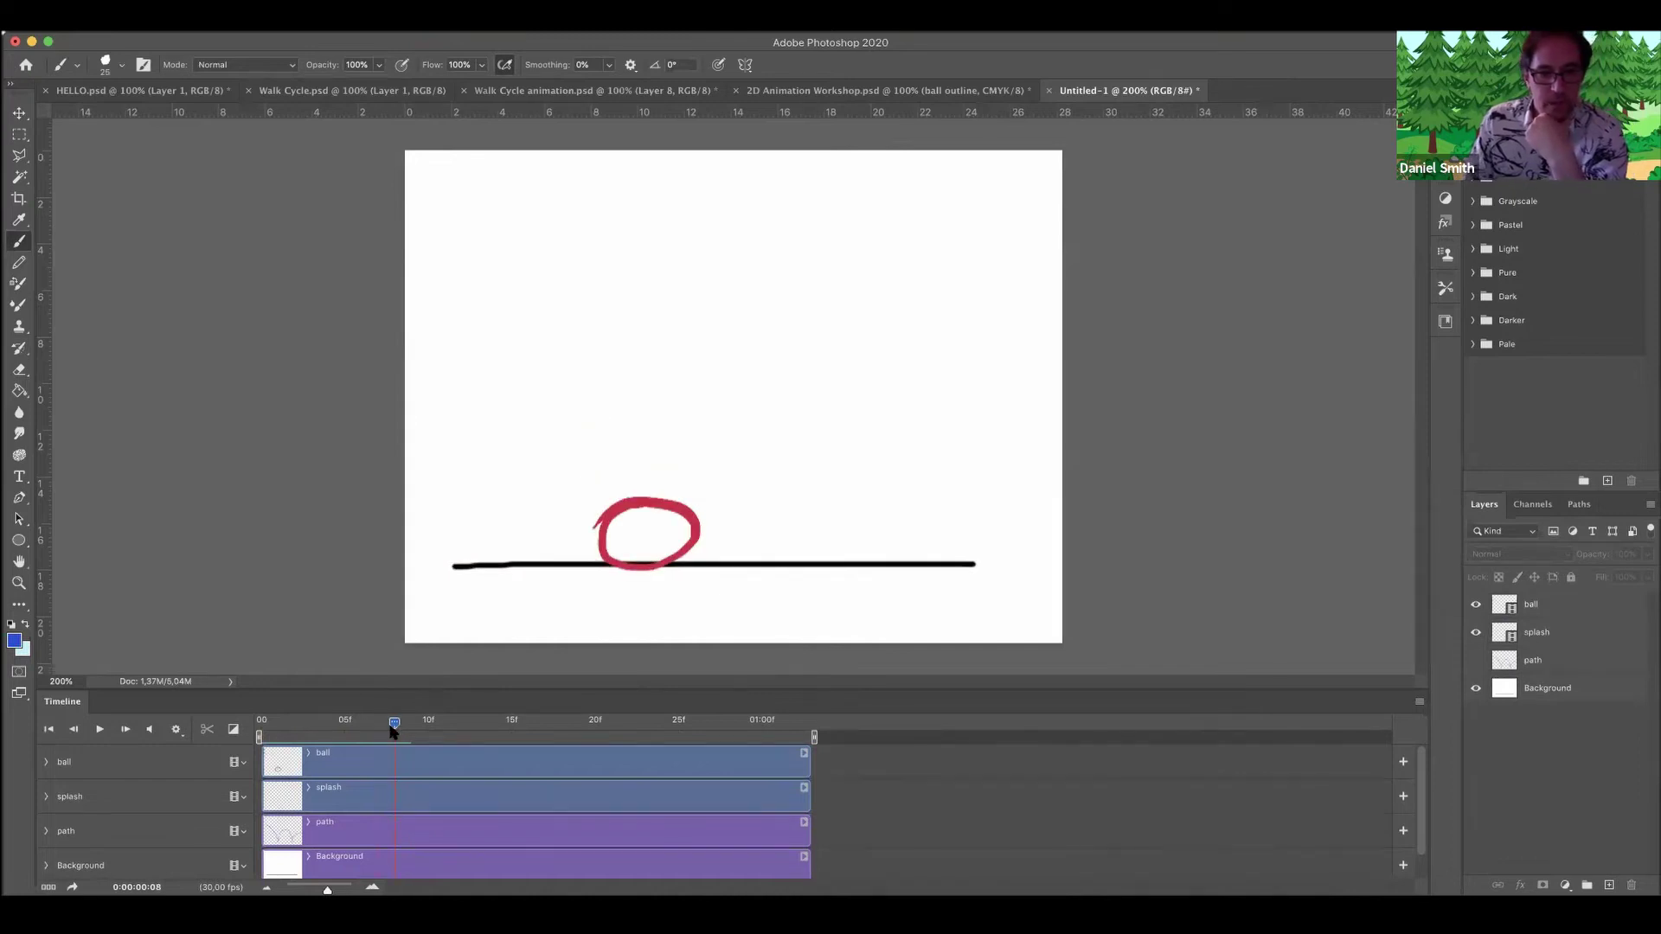
pyautogui.click(349, 799)
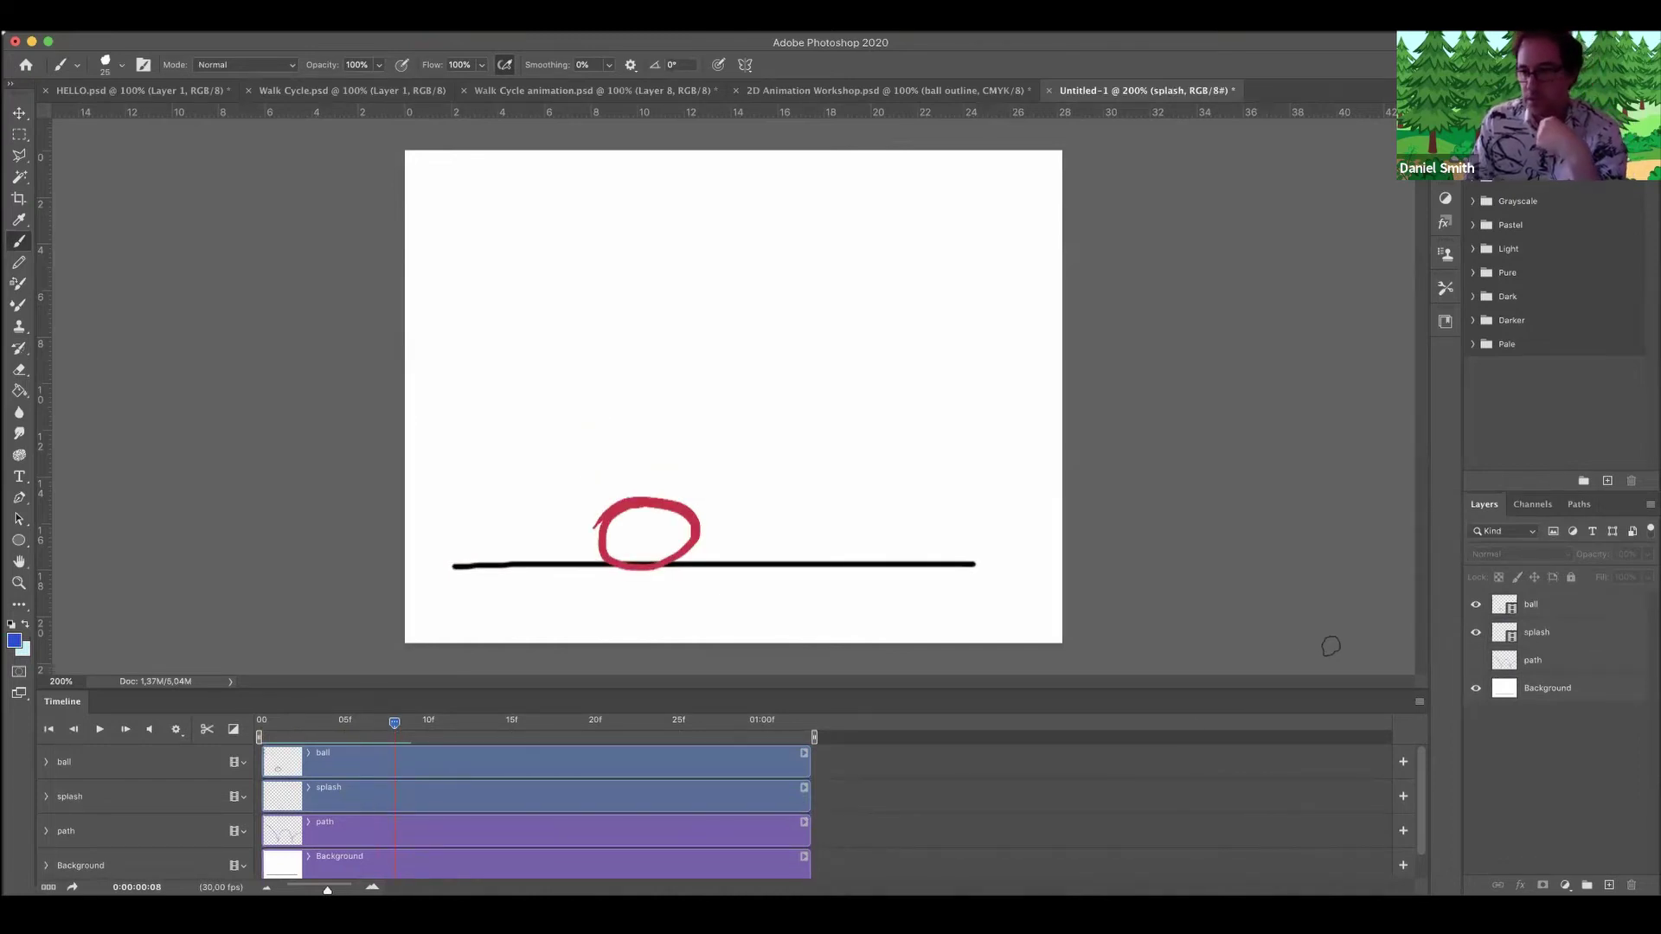
pyautogui.click(1544, 634)
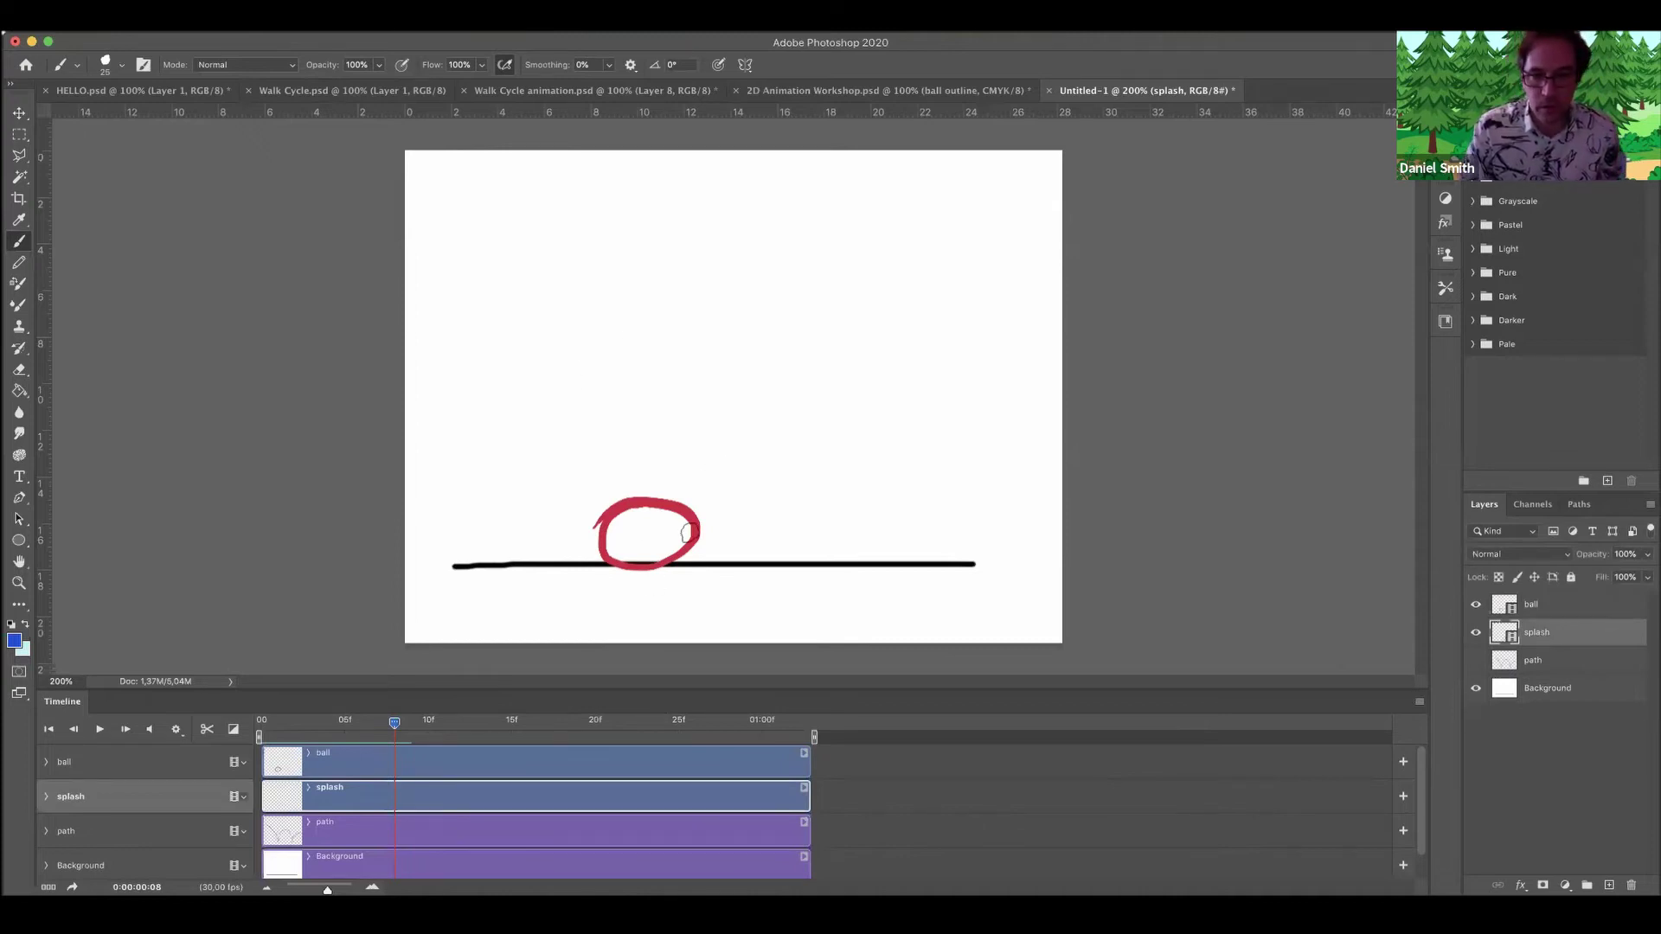
# Paint blue splash strokes and dots around the landed ball.
pyautogui.moveTo(680, 564); pyautogui.dragTo(745, 522)
pyautogui.press('super+z')
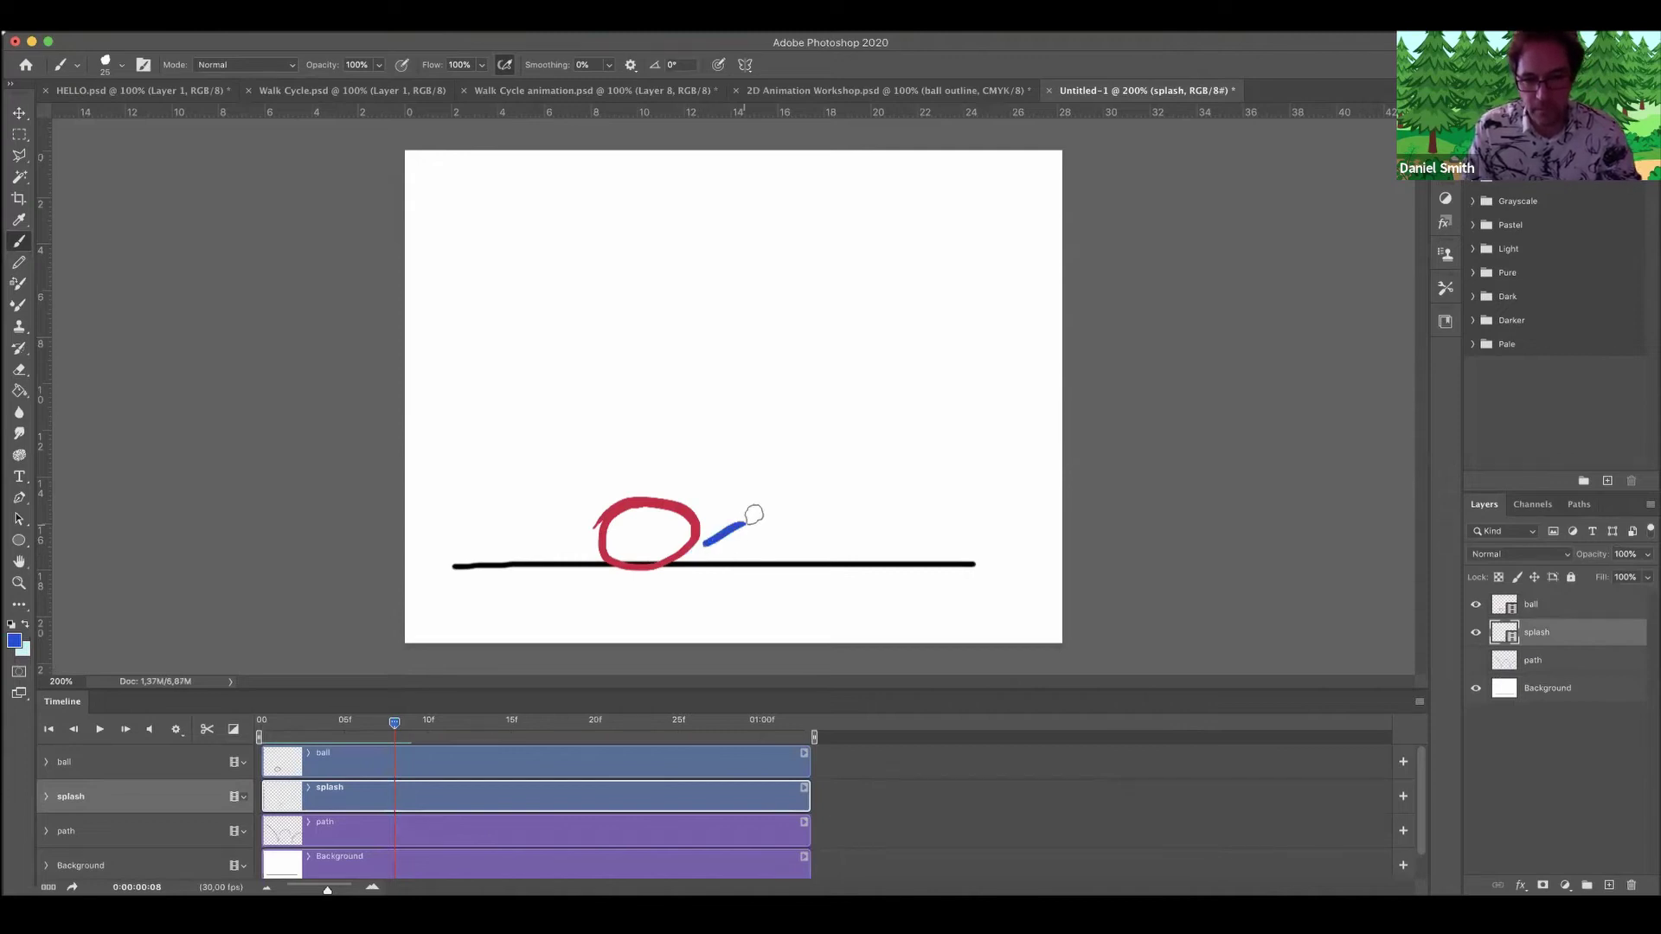
pyautogui.moveTo(593, 545)
pyautogui.mouseDown()
pyautogui.moveTo(526, 513)
pyautogui.moveTo(598, 502)
pyautogui.moveTo(709, 424)
pyautogui.mouseUp()
pyautogui.click(598, 503)
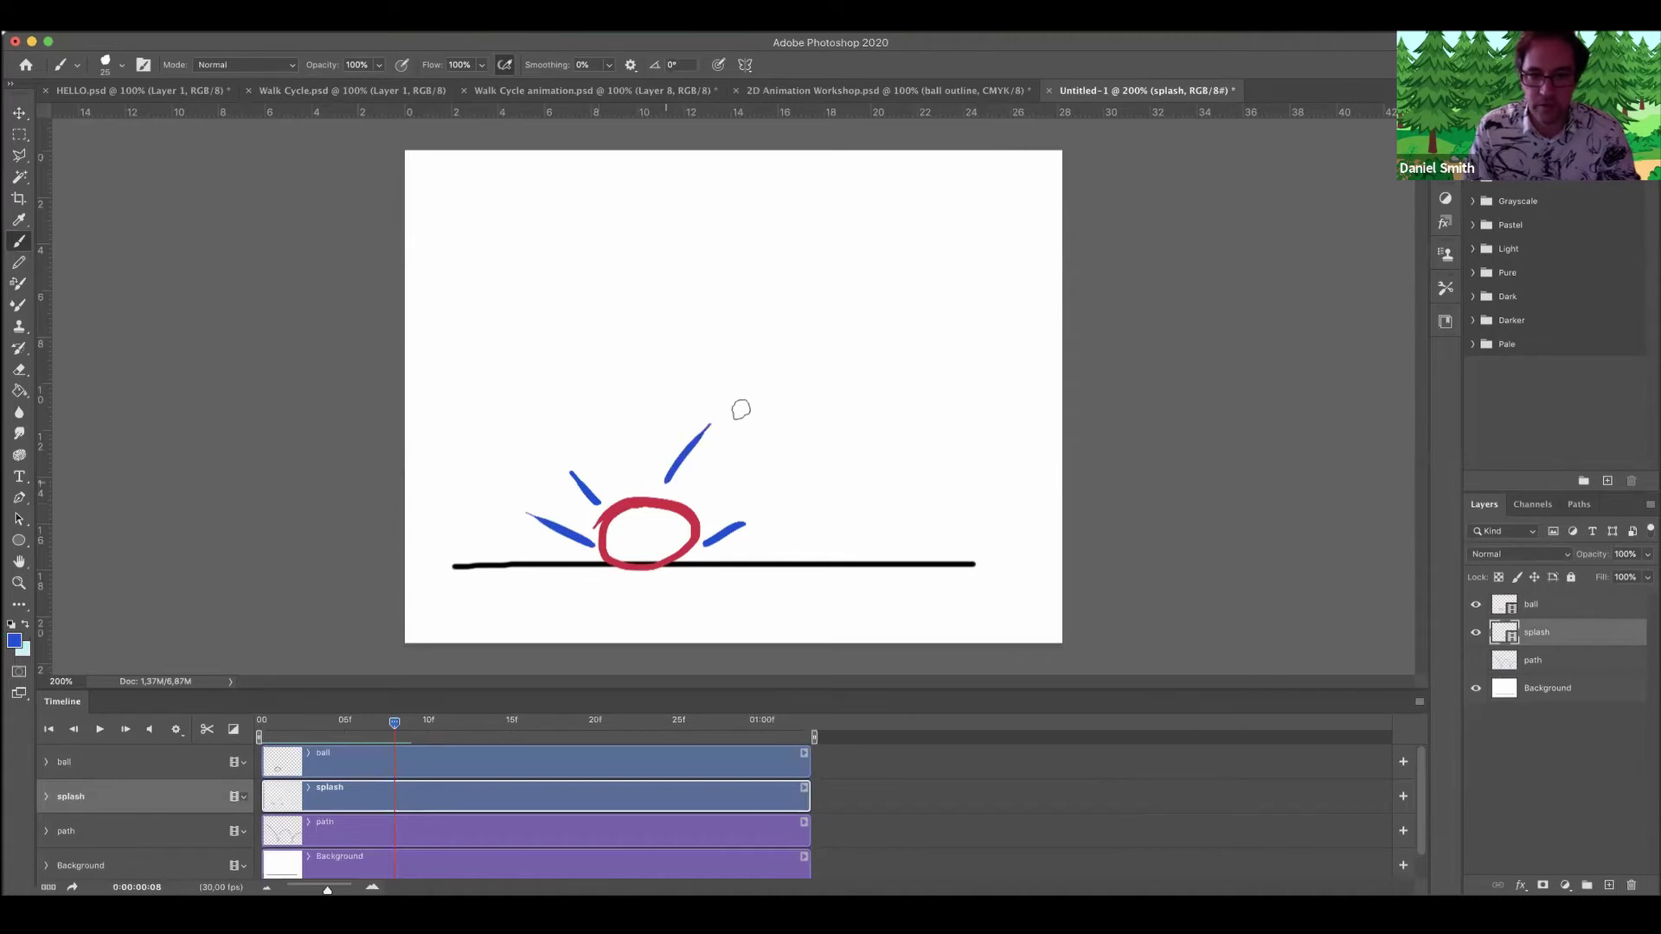
pyautogui.moveTo(715, 484); pyautogui.dragTo(767, 444)
pyautogui.moveTo(621, 470); pyautogui.dragTo(599, 408)
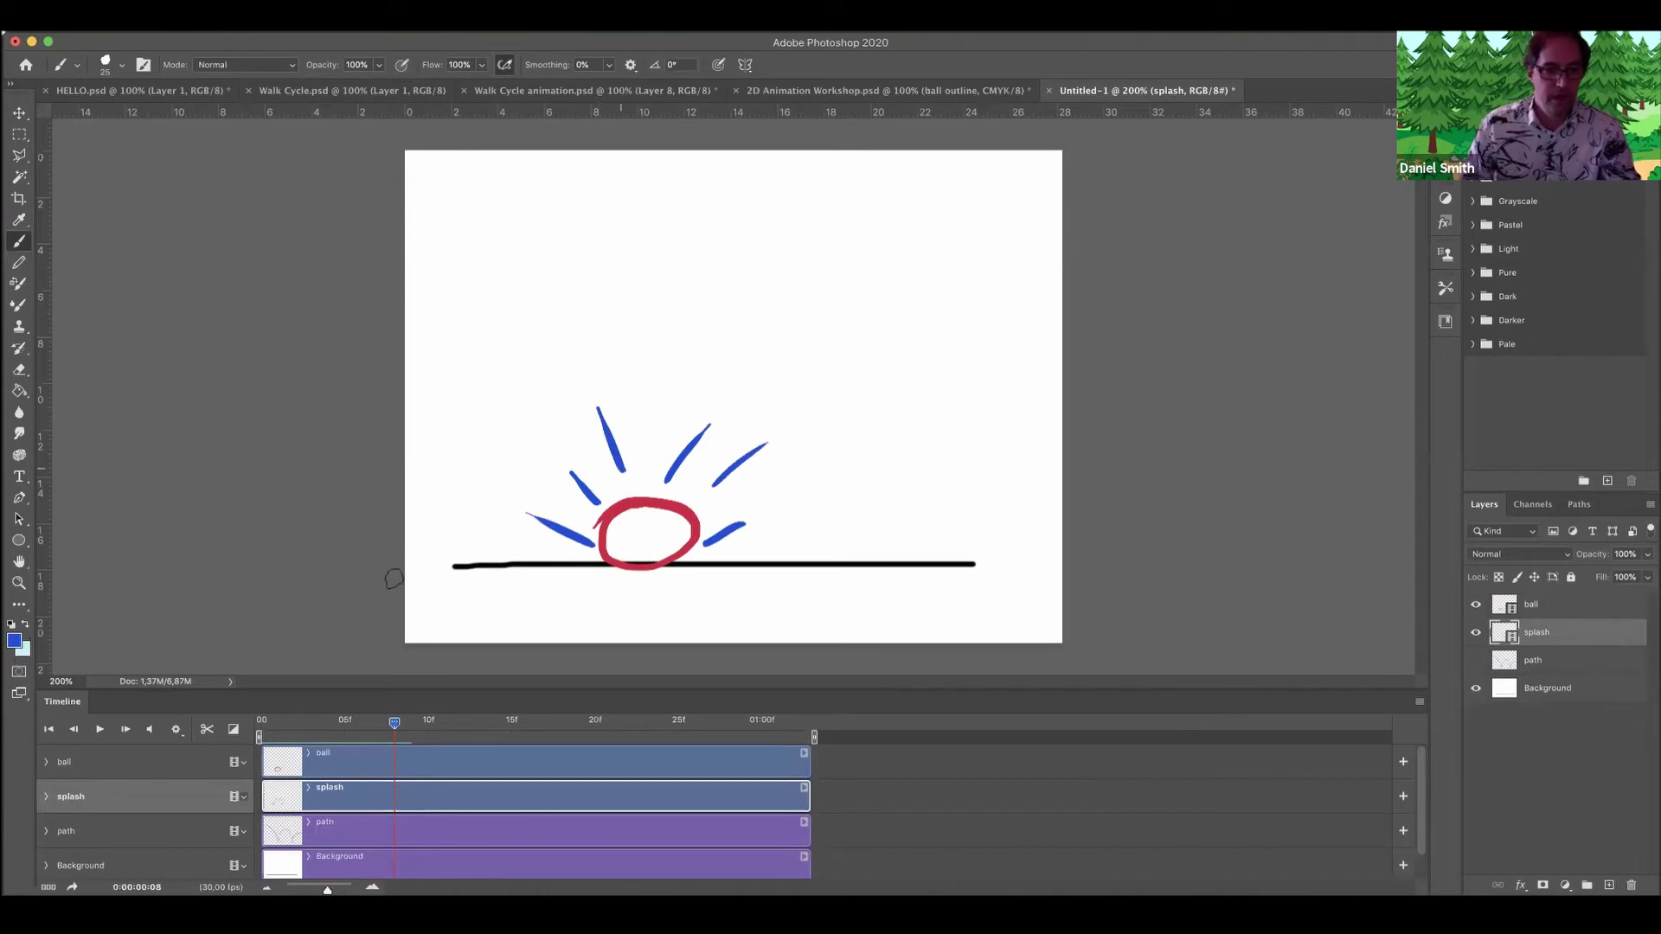
# Step forward one frame and enable onion skins.
pyautogui.click(125, 731)
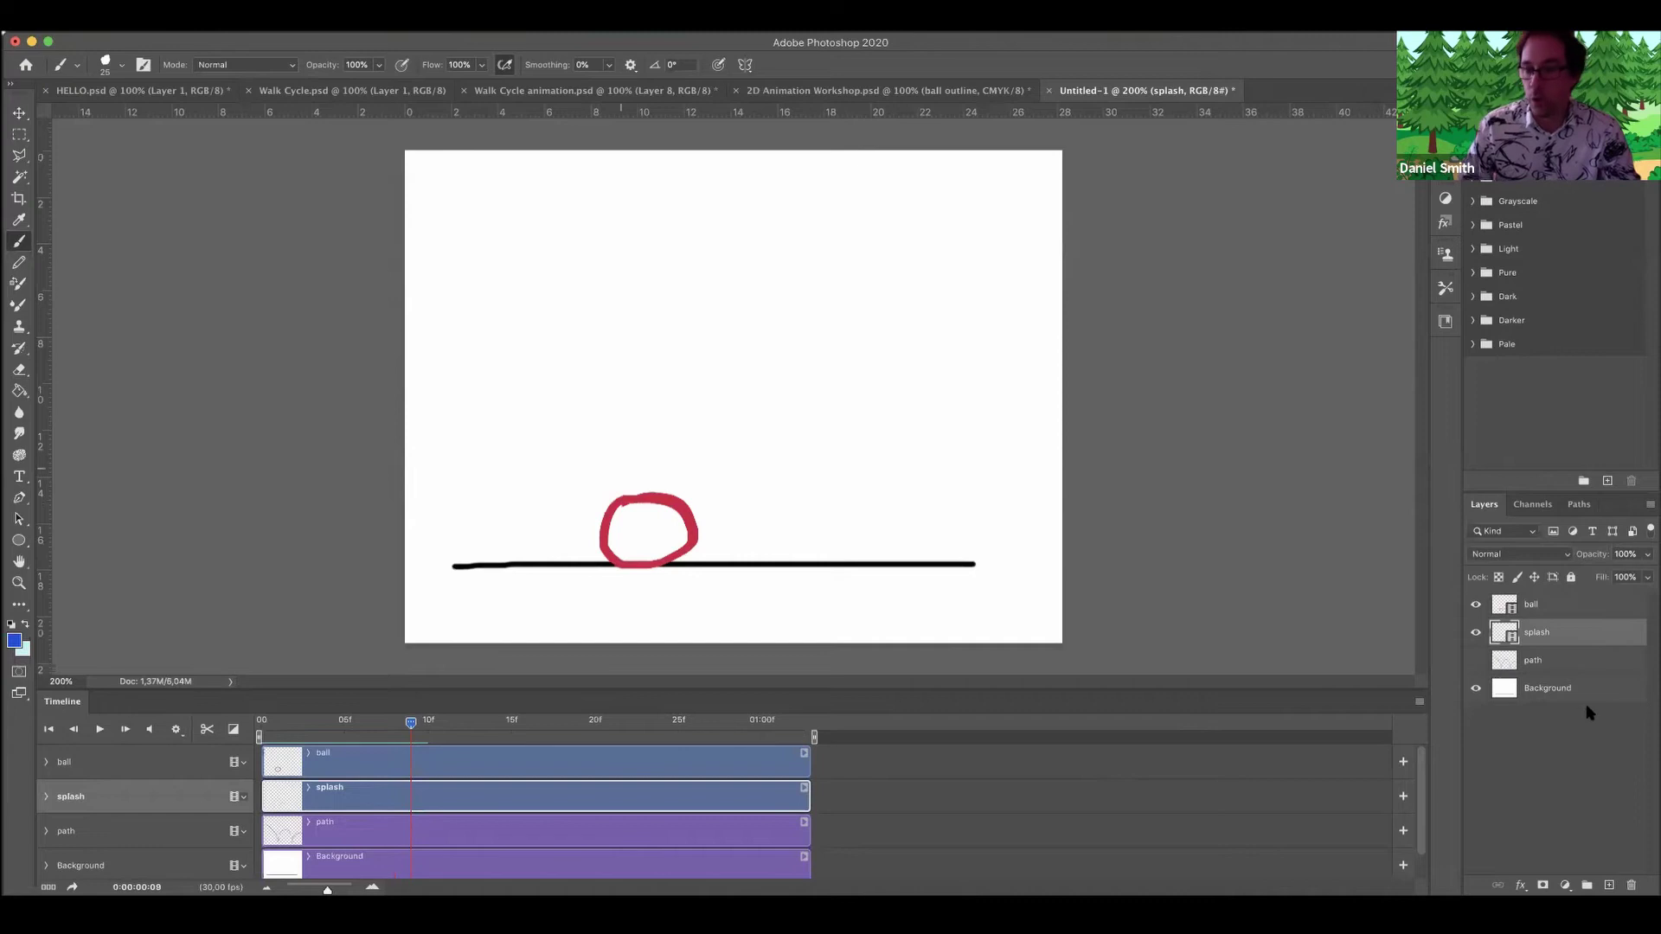
pyautogui.click(1418, 702)
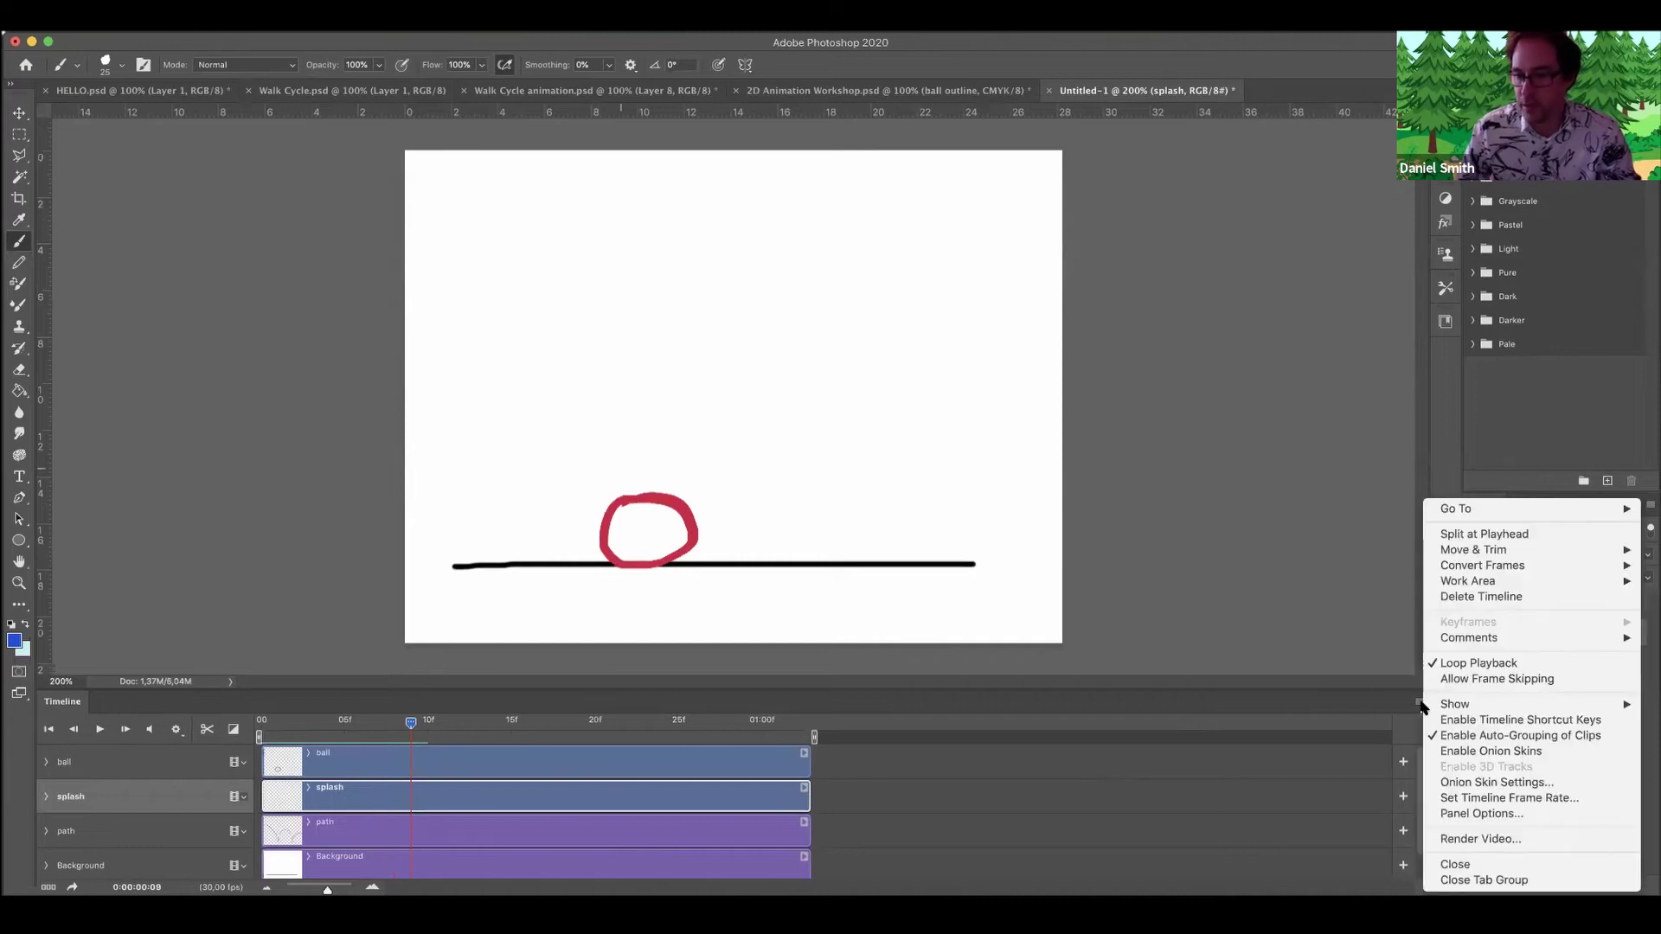
pyautogui.click(1468, 752)
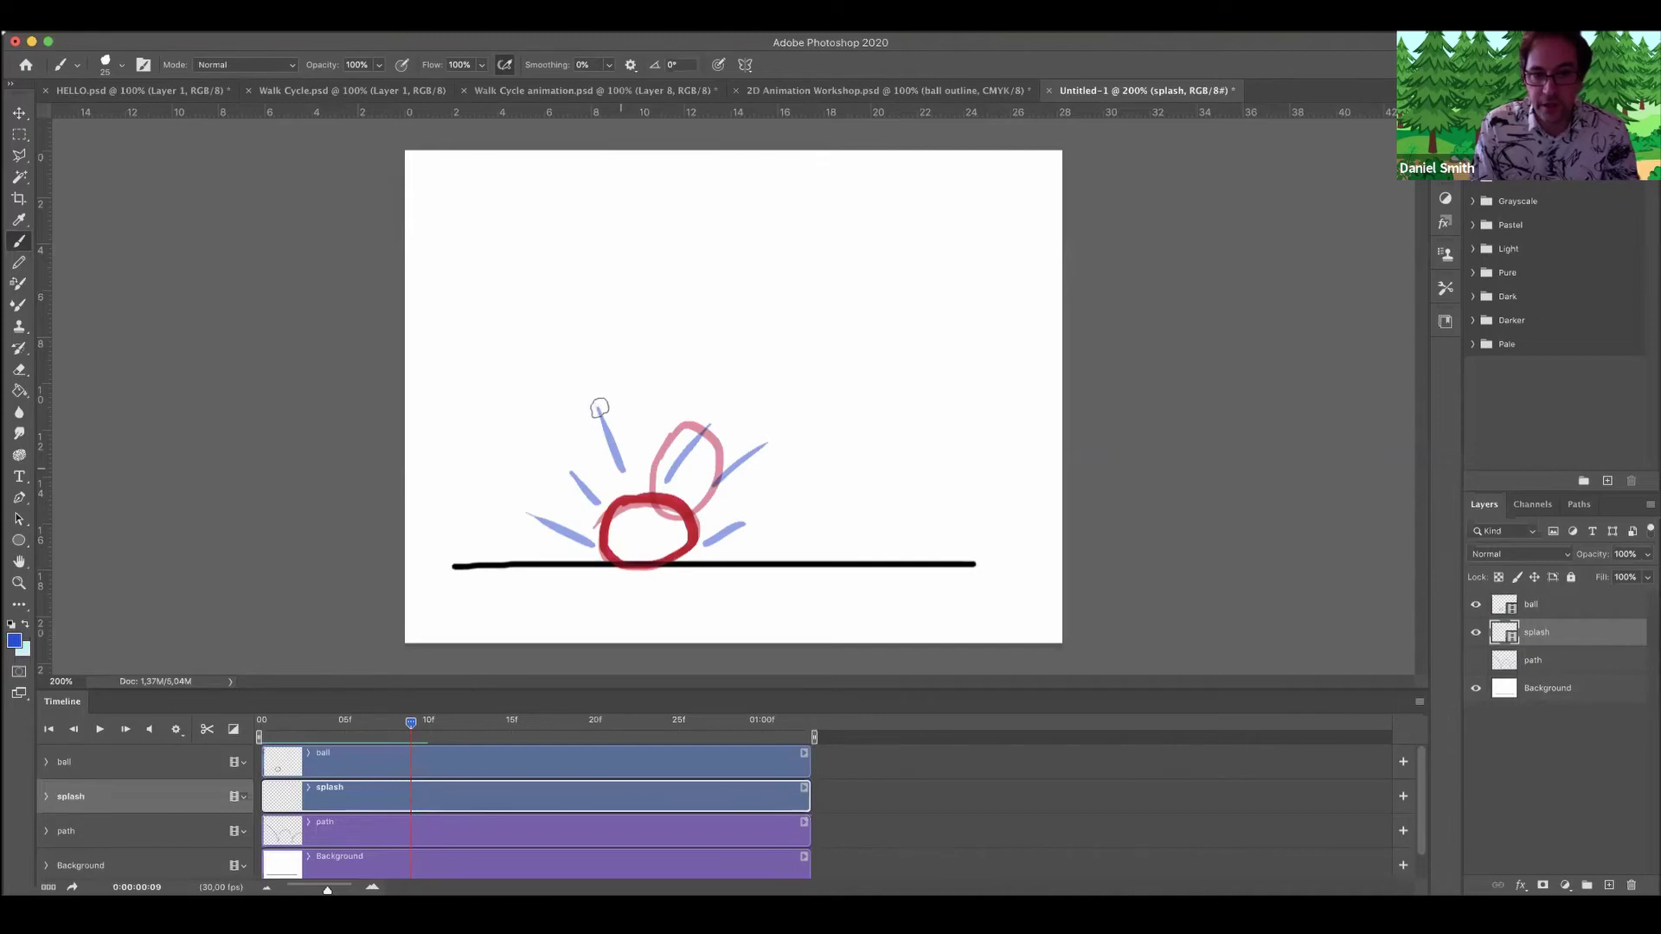
# Paint a larger set of blue splash strokes around the ball, then preview up to frame 13.
pyautogui.moveTo(601, 433)
pyautogui.mouseDown()
pyautogui.moveTo(570, 362)
pyautogui.moveTo(604, 437)
pyautogui.moveTo(577, 474)
pyautogui.mouseUp()
pyautogui.hotkey('ctrl', 'z')
pyautogui.click(572, 474)
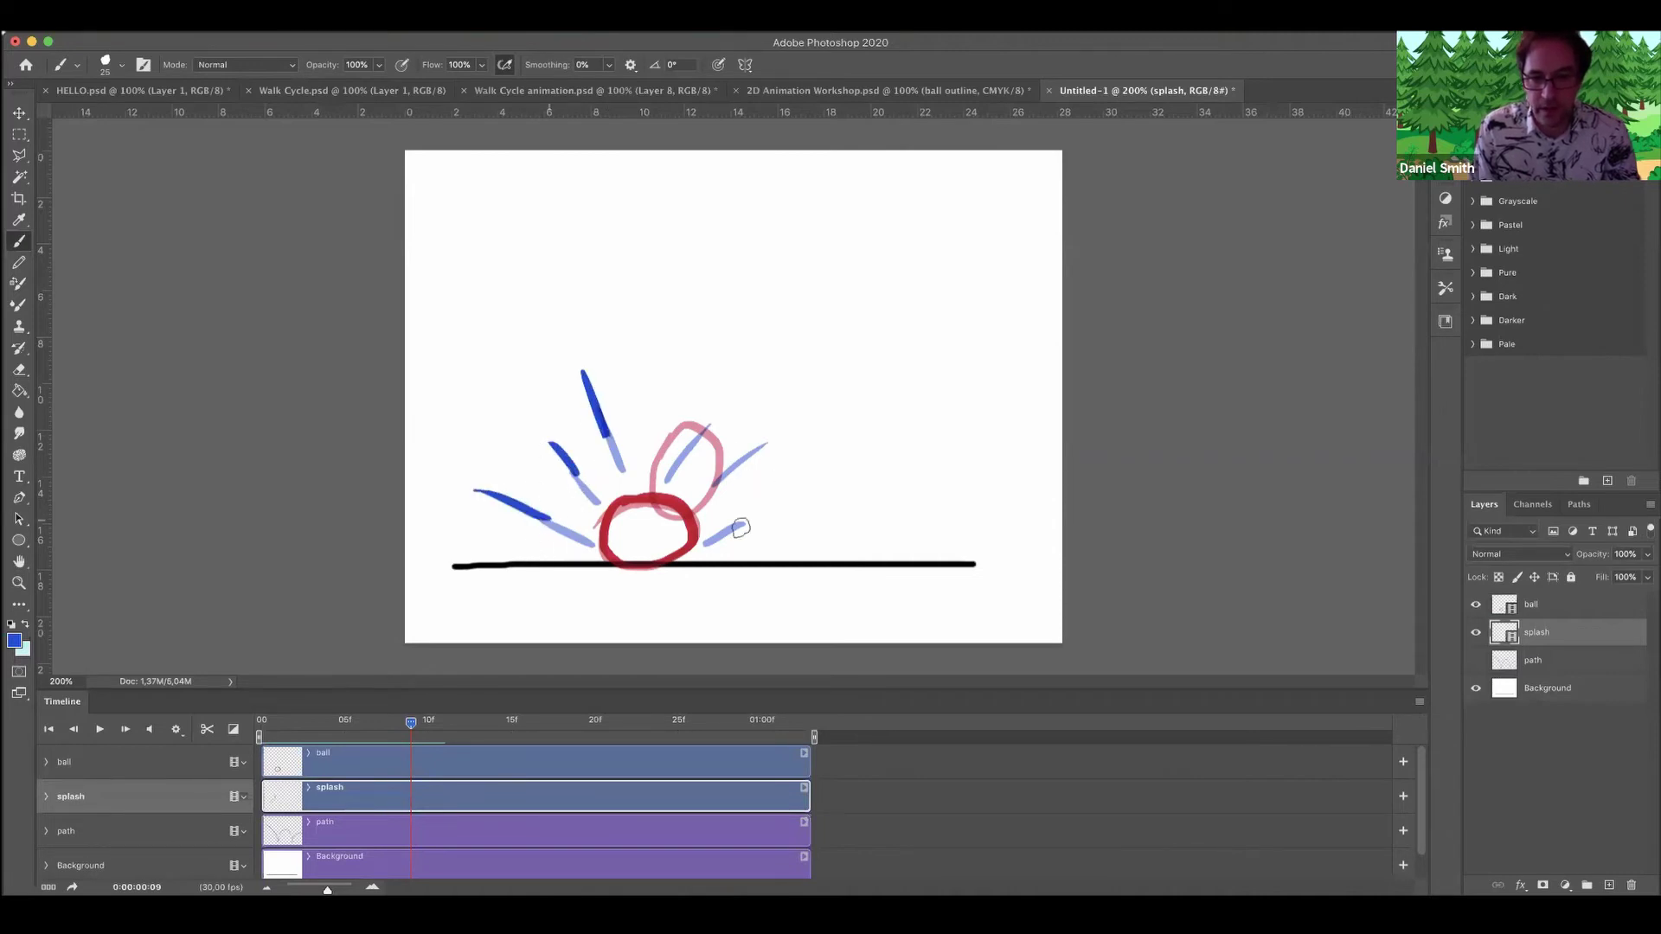
pyautogui.moveTo(734, 528); pyautogui.dragTo(778, 509)
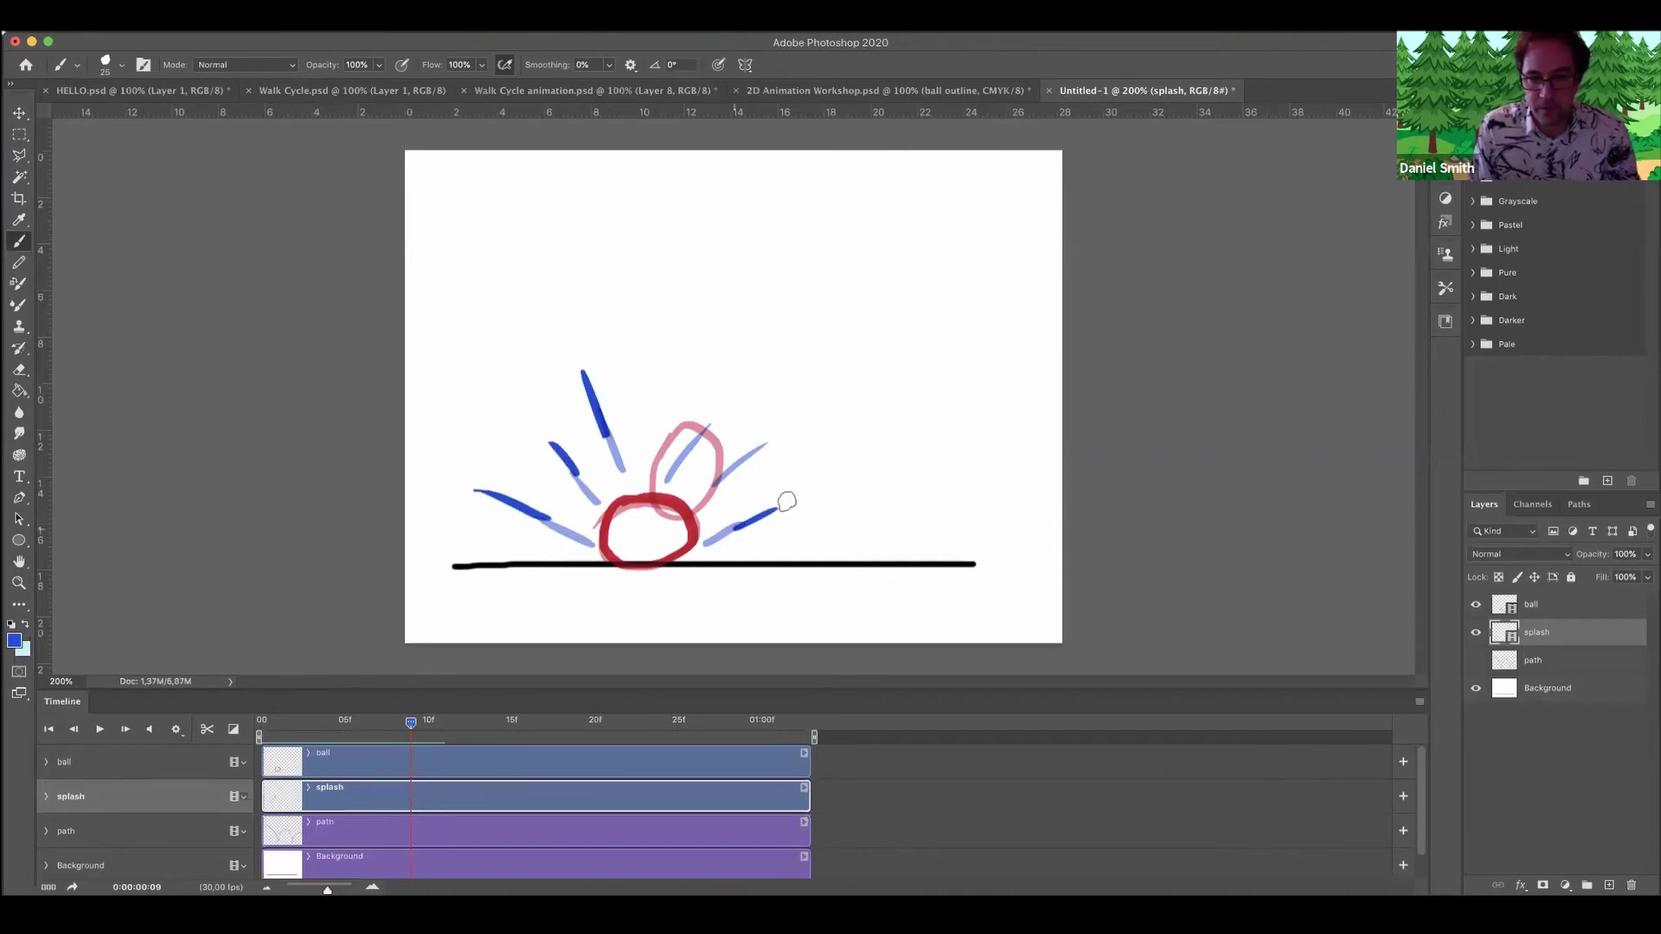
pyautogui.moveTo(749, 452)
pyautogui.mouseDown()
pyautogui.moveTo(807, 415)
pyautogui.moveTo(746, 388)
pyautogui.mouseUp()
pyautogui.click(721, 509)
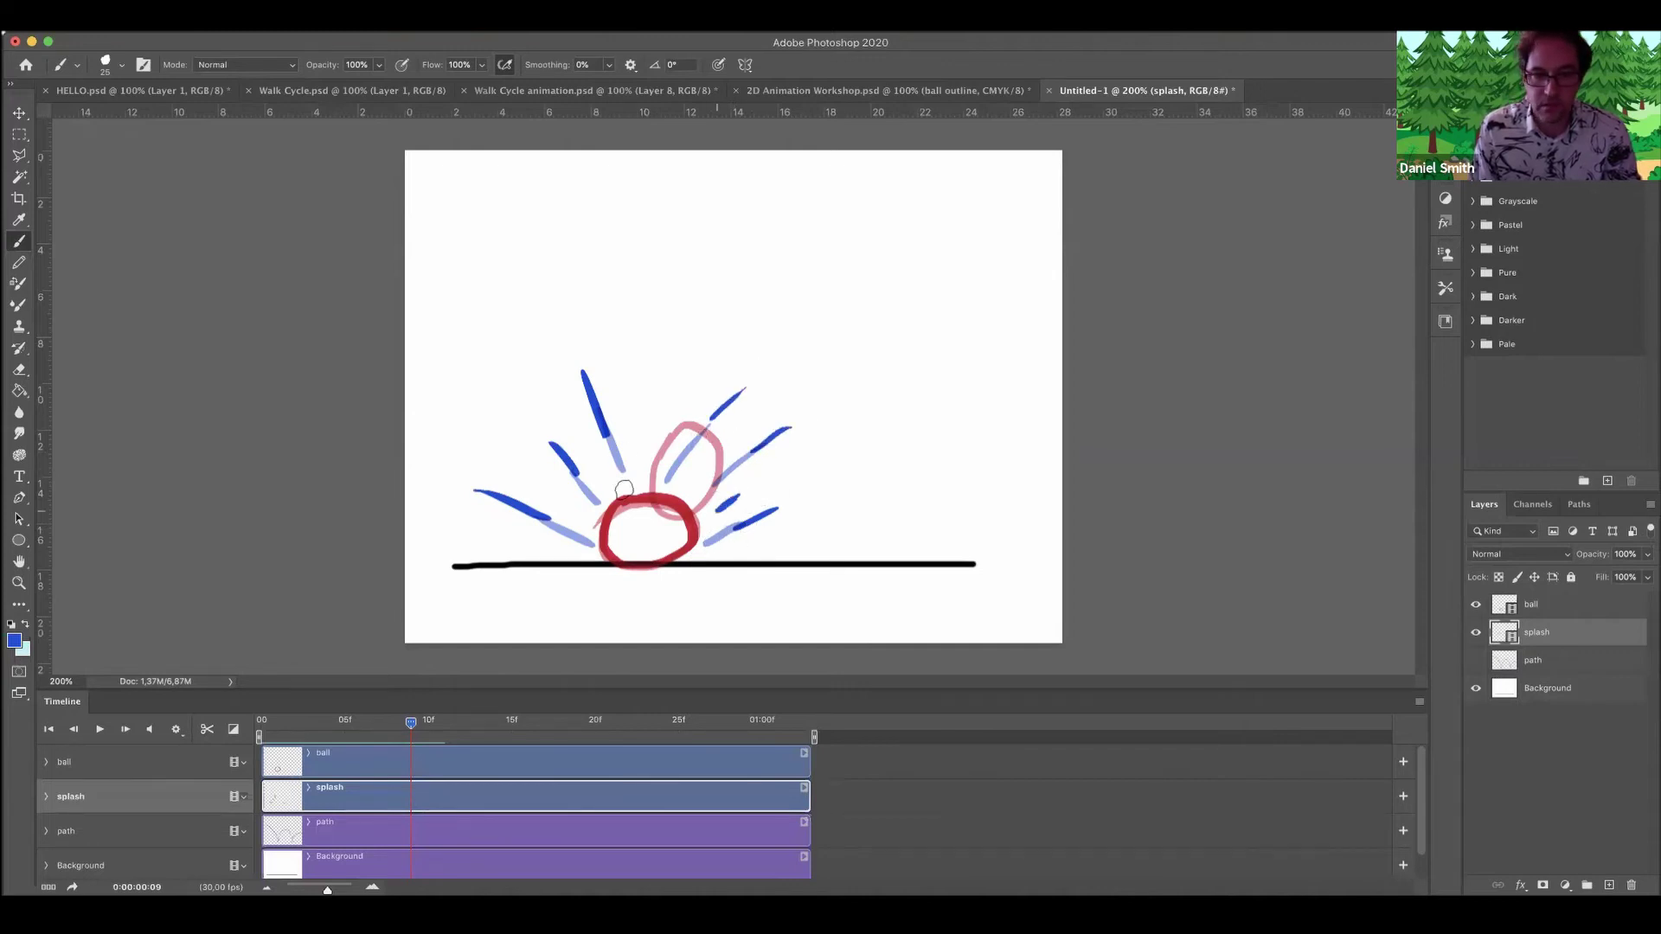
pyautogui.moveTo(582, 517)
pyautogui.mouseDown()
pyautogui.moveTo(570, 506)
pyautogui.moveTo(629, 451)
pyautogui.mouseUp()
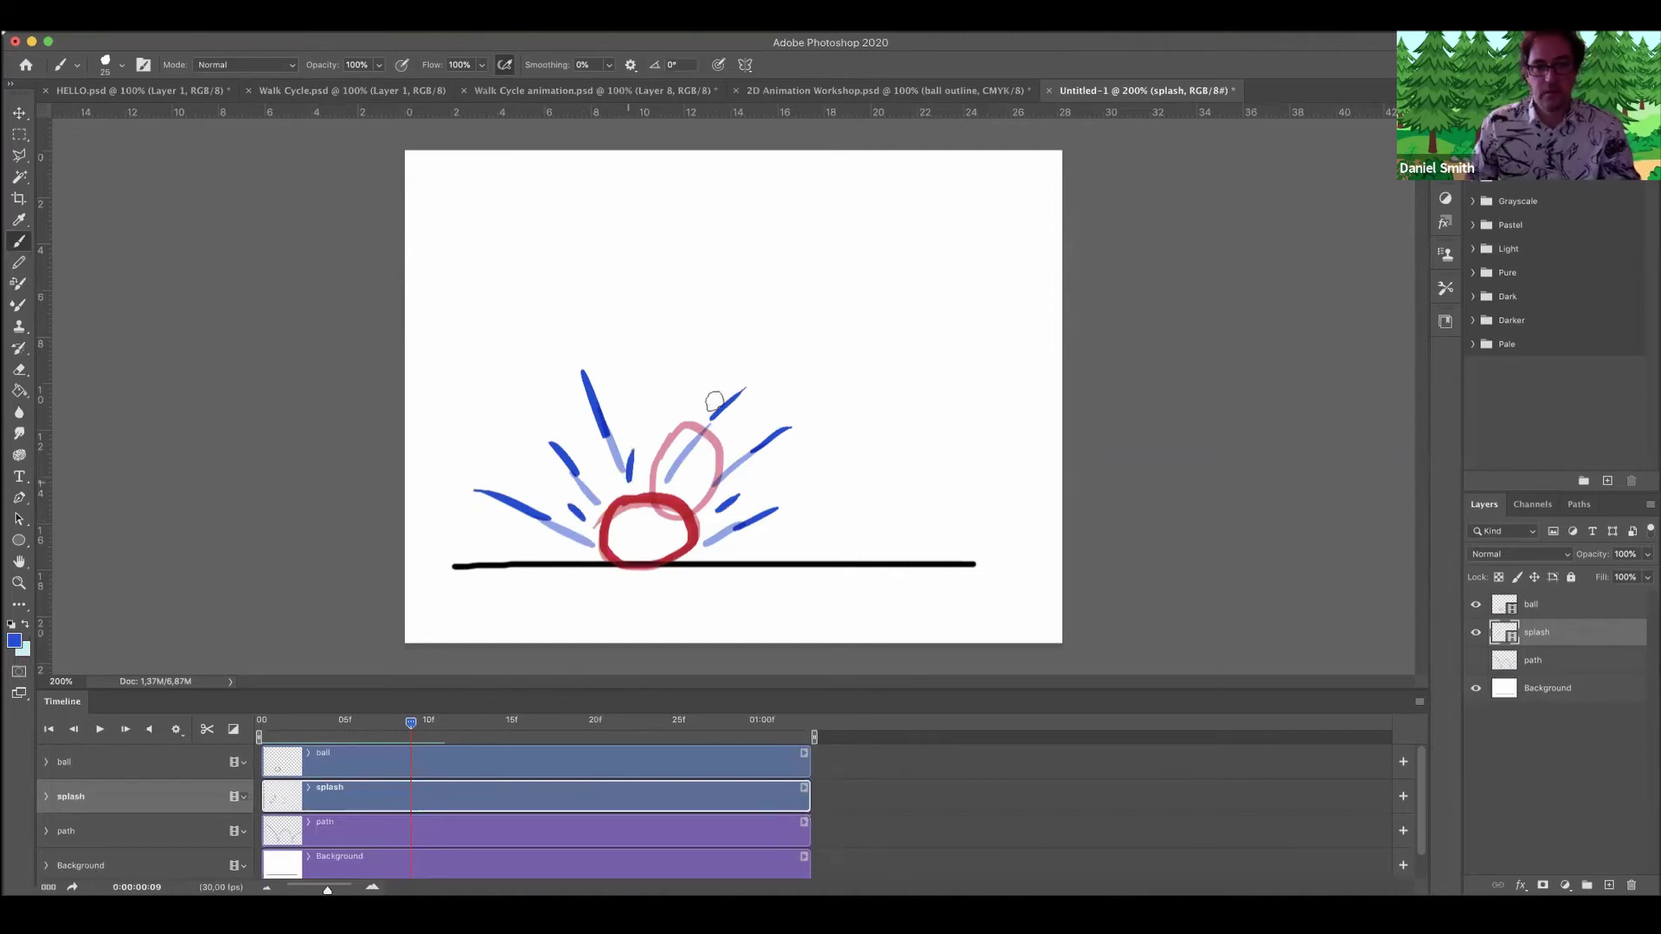
pyautogui.moveTo(414, 729); pyautogui.dragTo(527, 711)
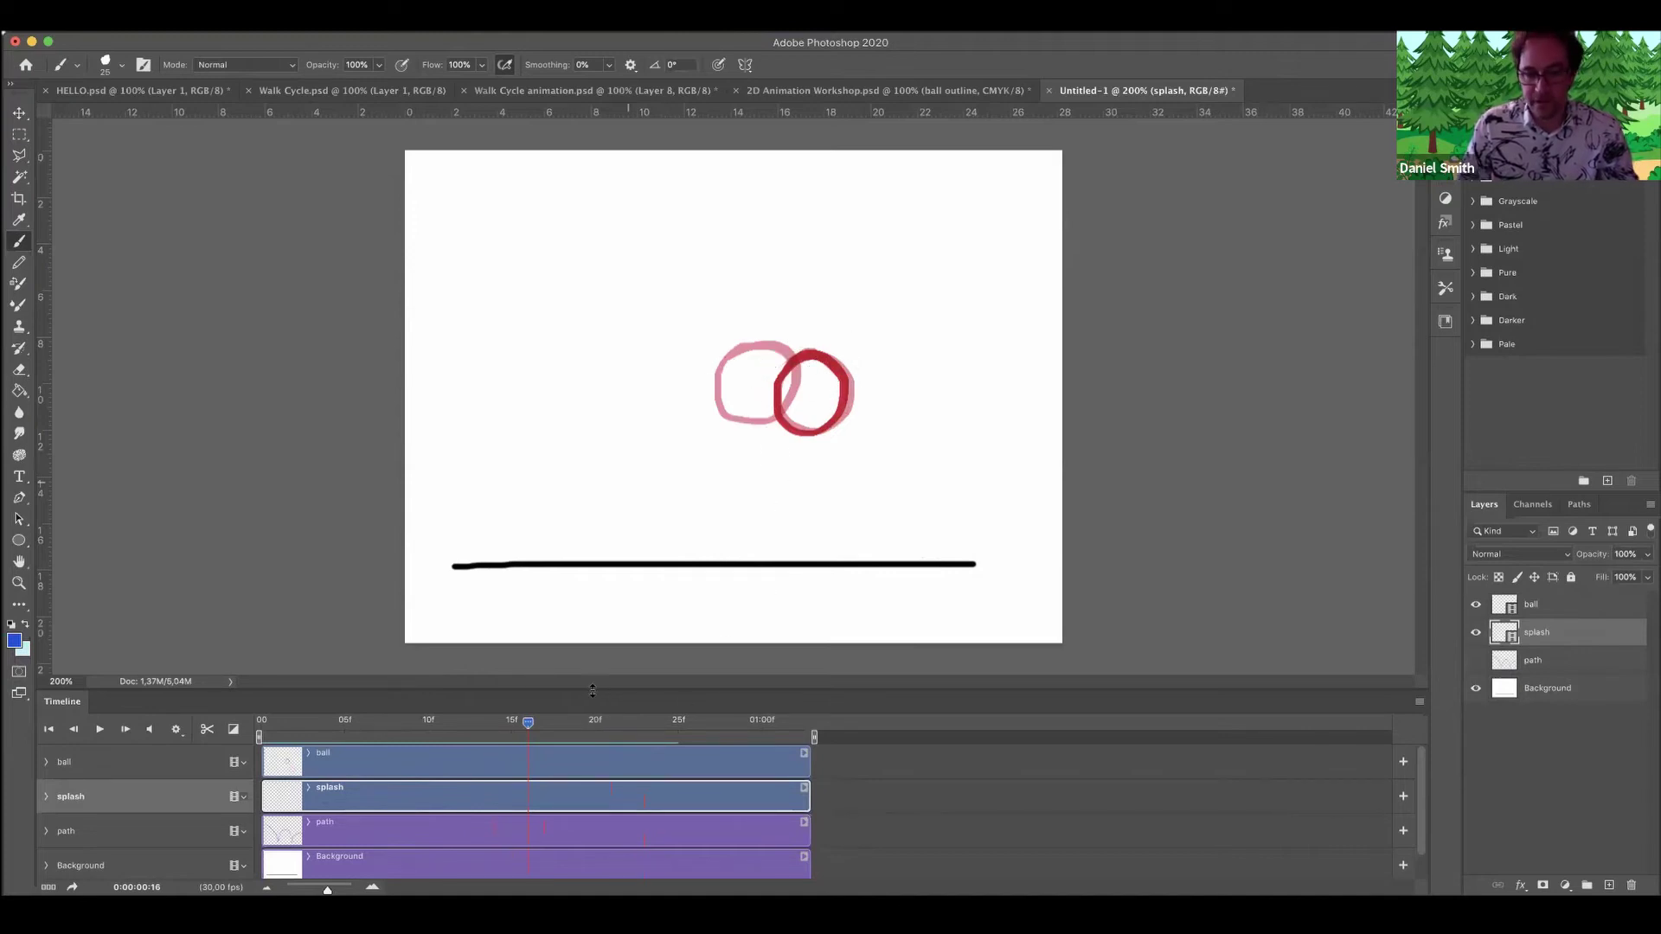
# Scrub to frame 22, the ball's second landing, toggling onion skins off and back on.
pyautogui.moveTo(527, 725); pyautogui.dragTo(569, 727)
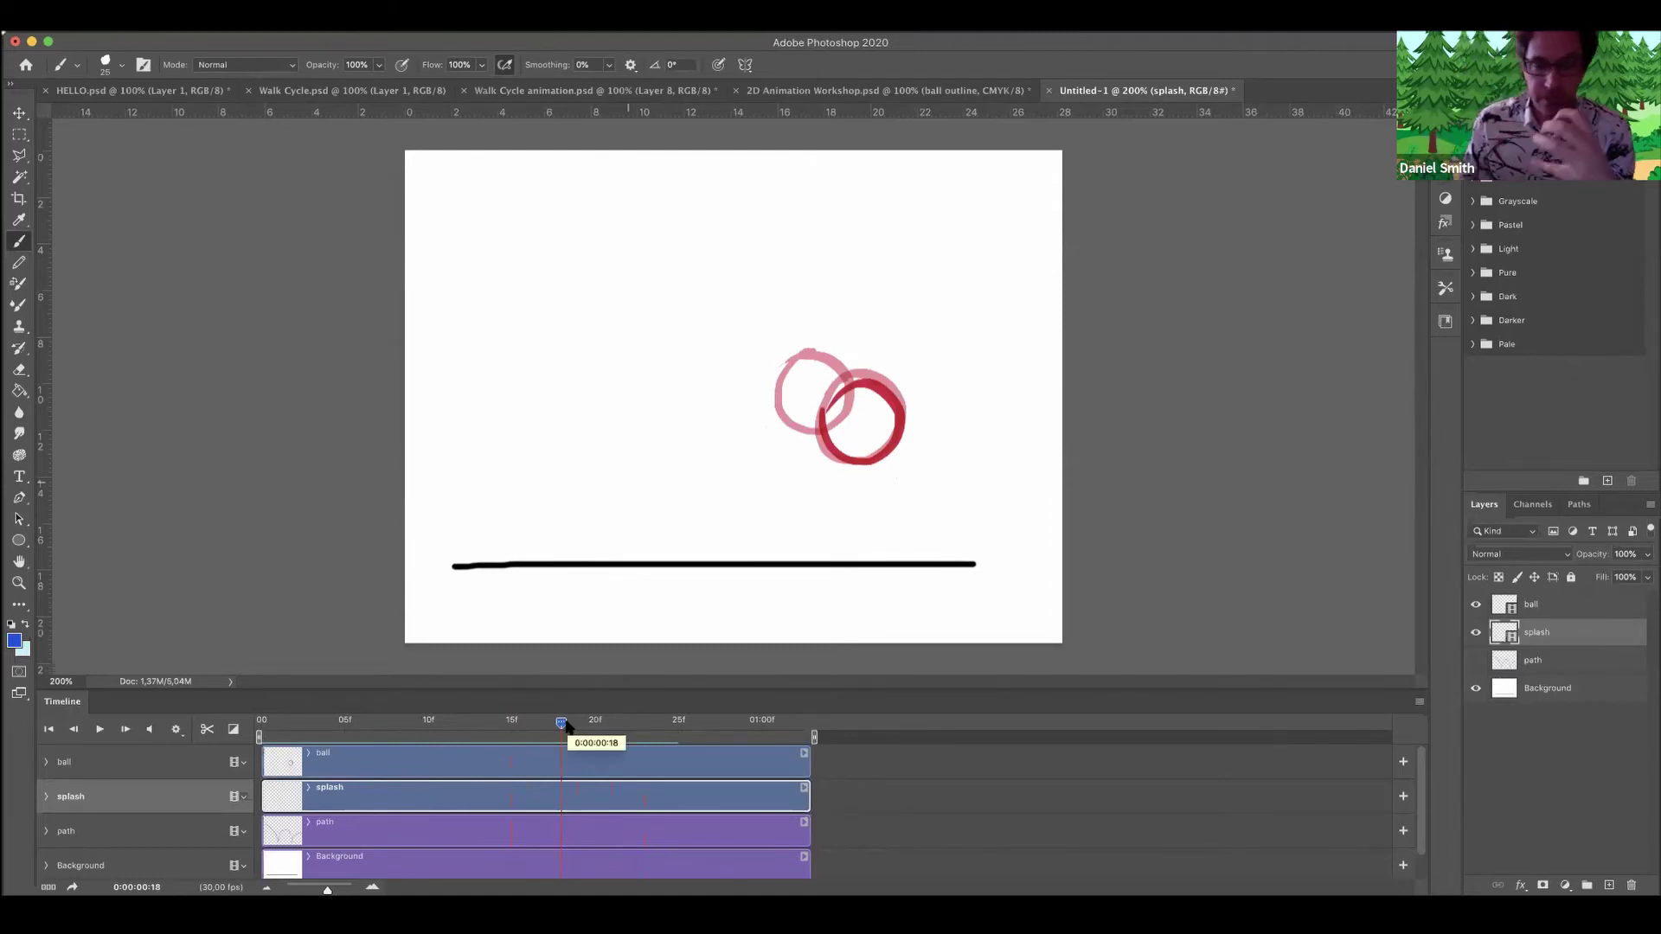
pyautogui.moveTo(563, 725); pyautogui.dragTo(578, 724)
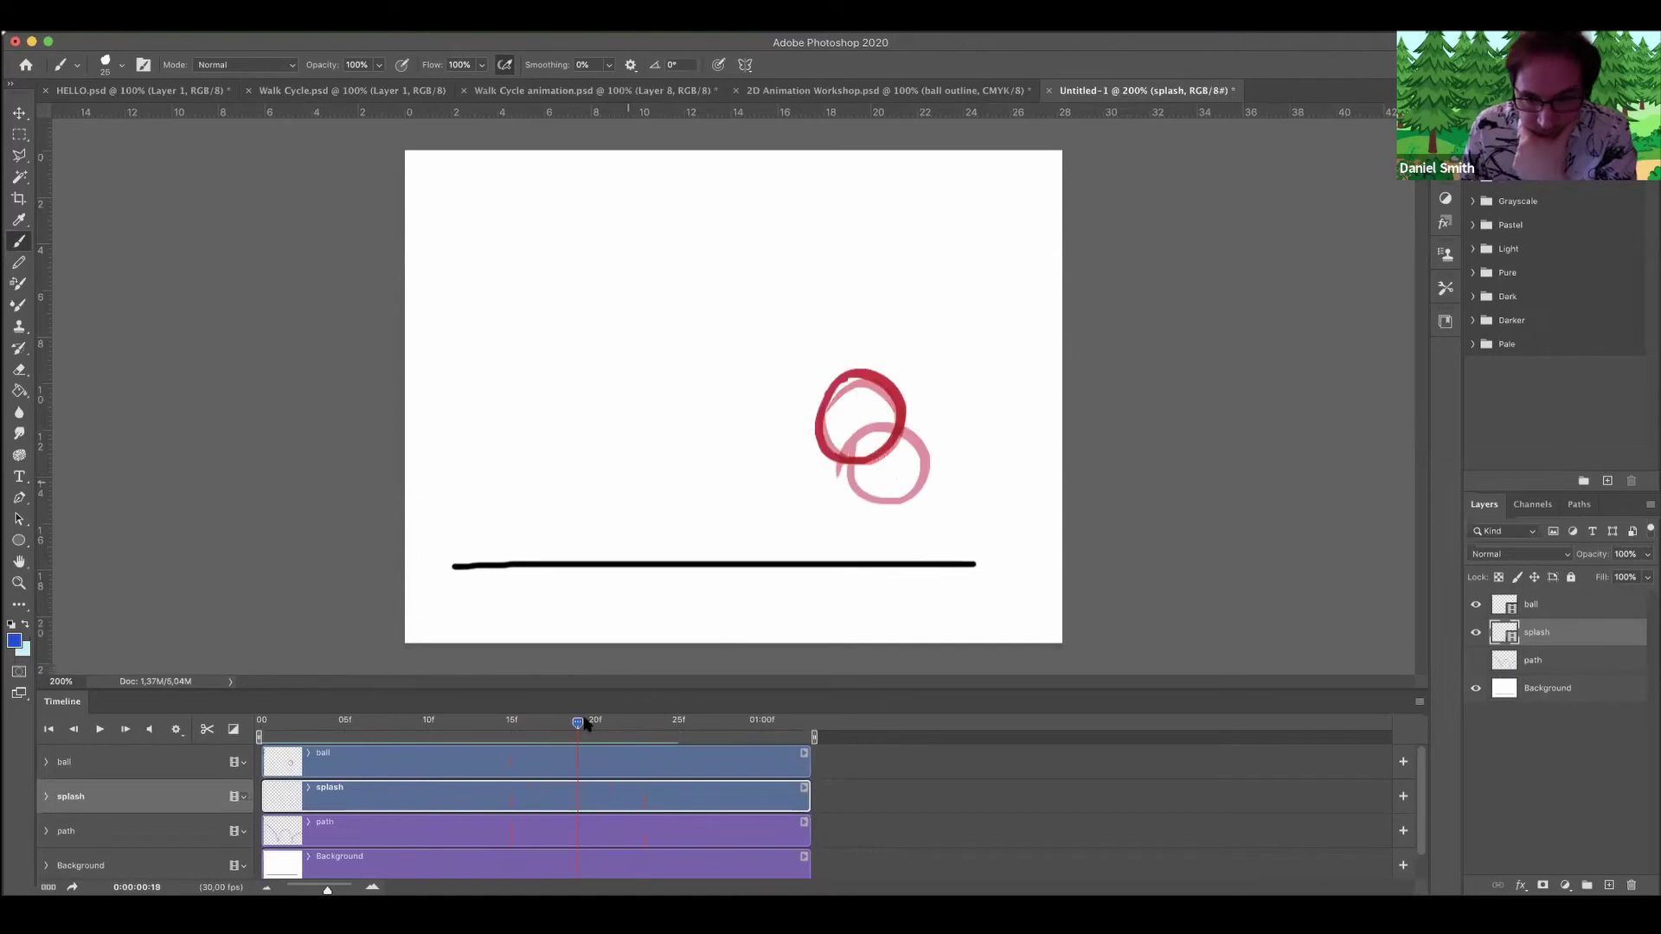
pyautogui.click(1419, 705)
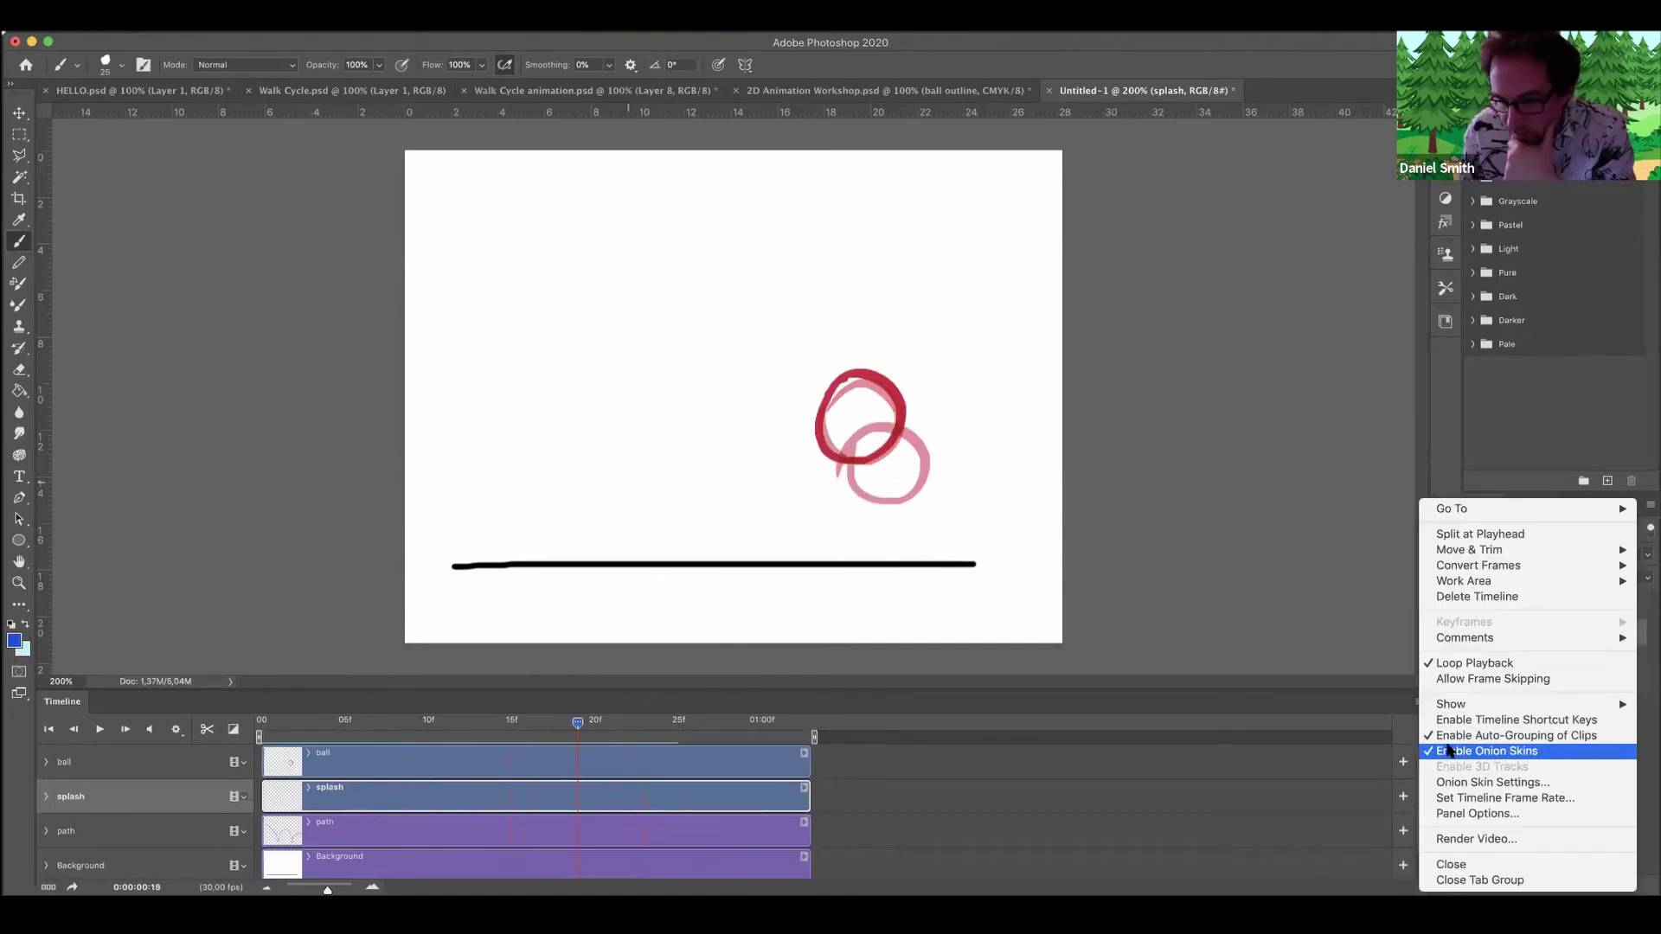
pyautogui.click(1452, 752)
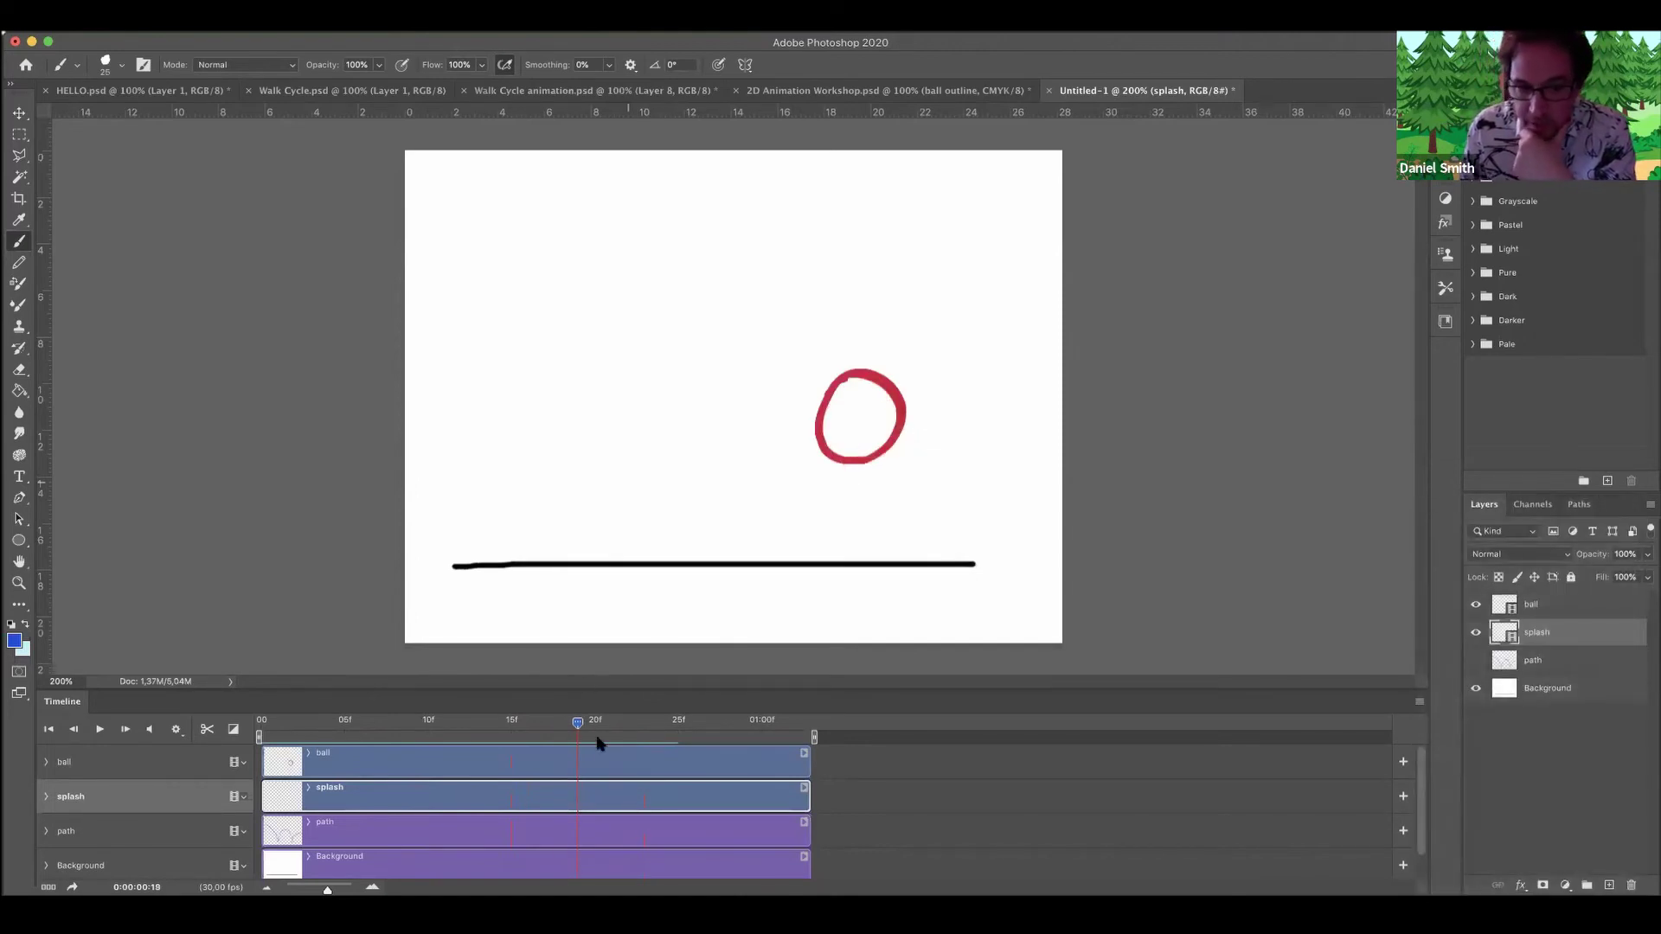
pyautogui.moveTo(583, 729); pyautogui.dragTo(628, 734)
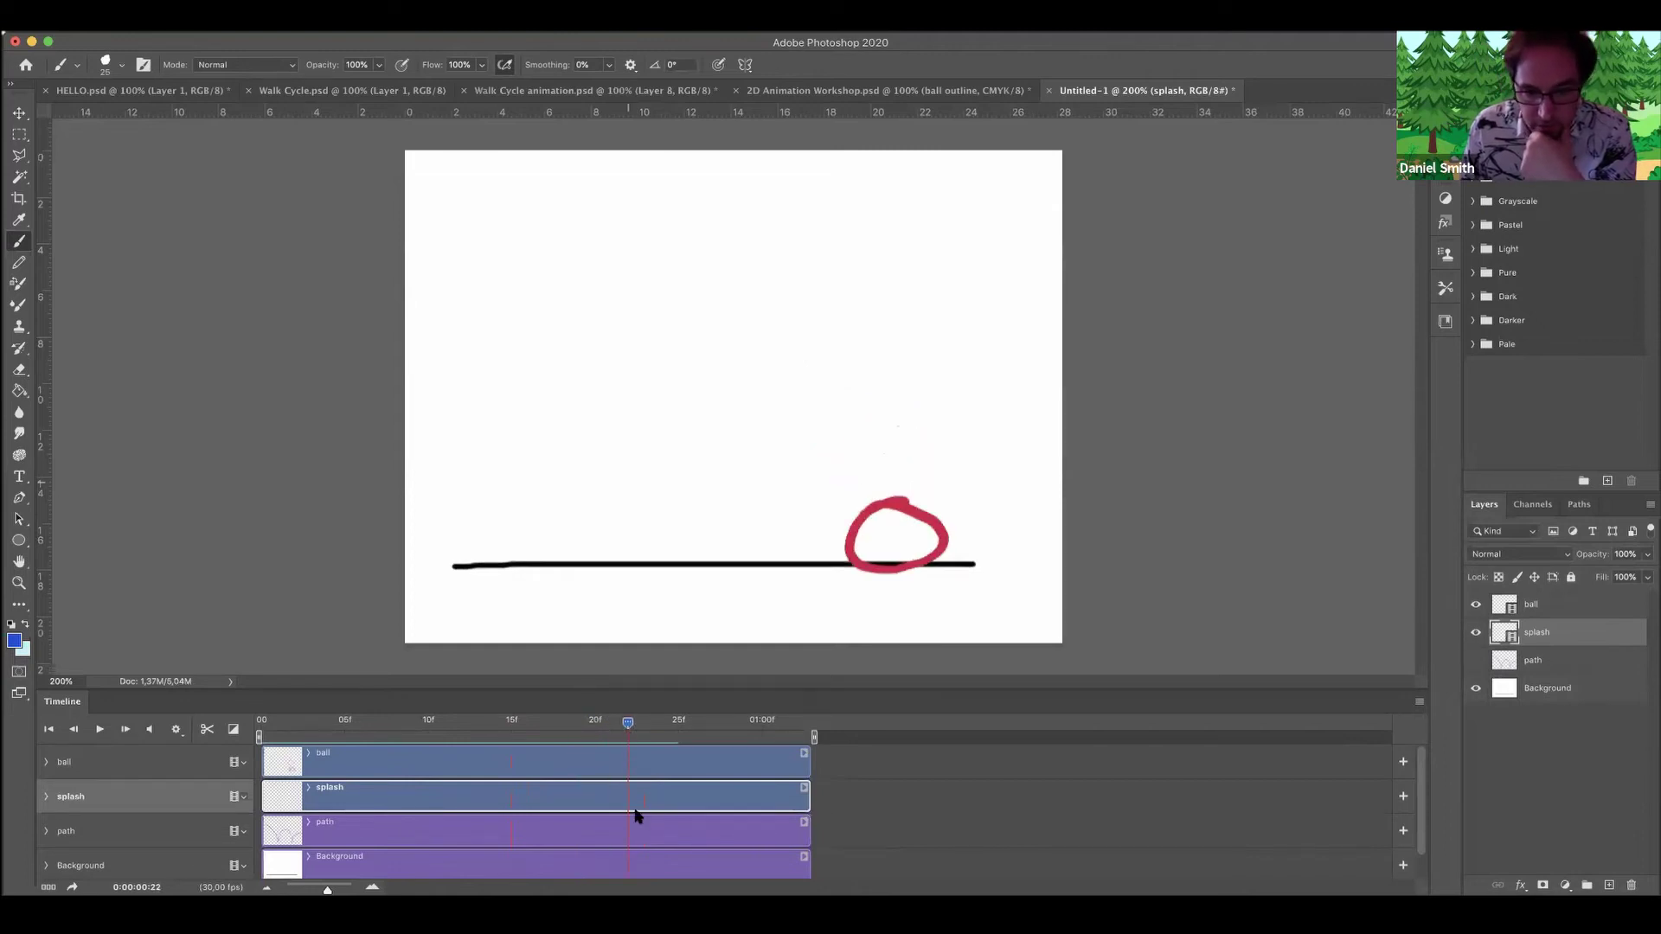
pyautogui.click(1421, 705)
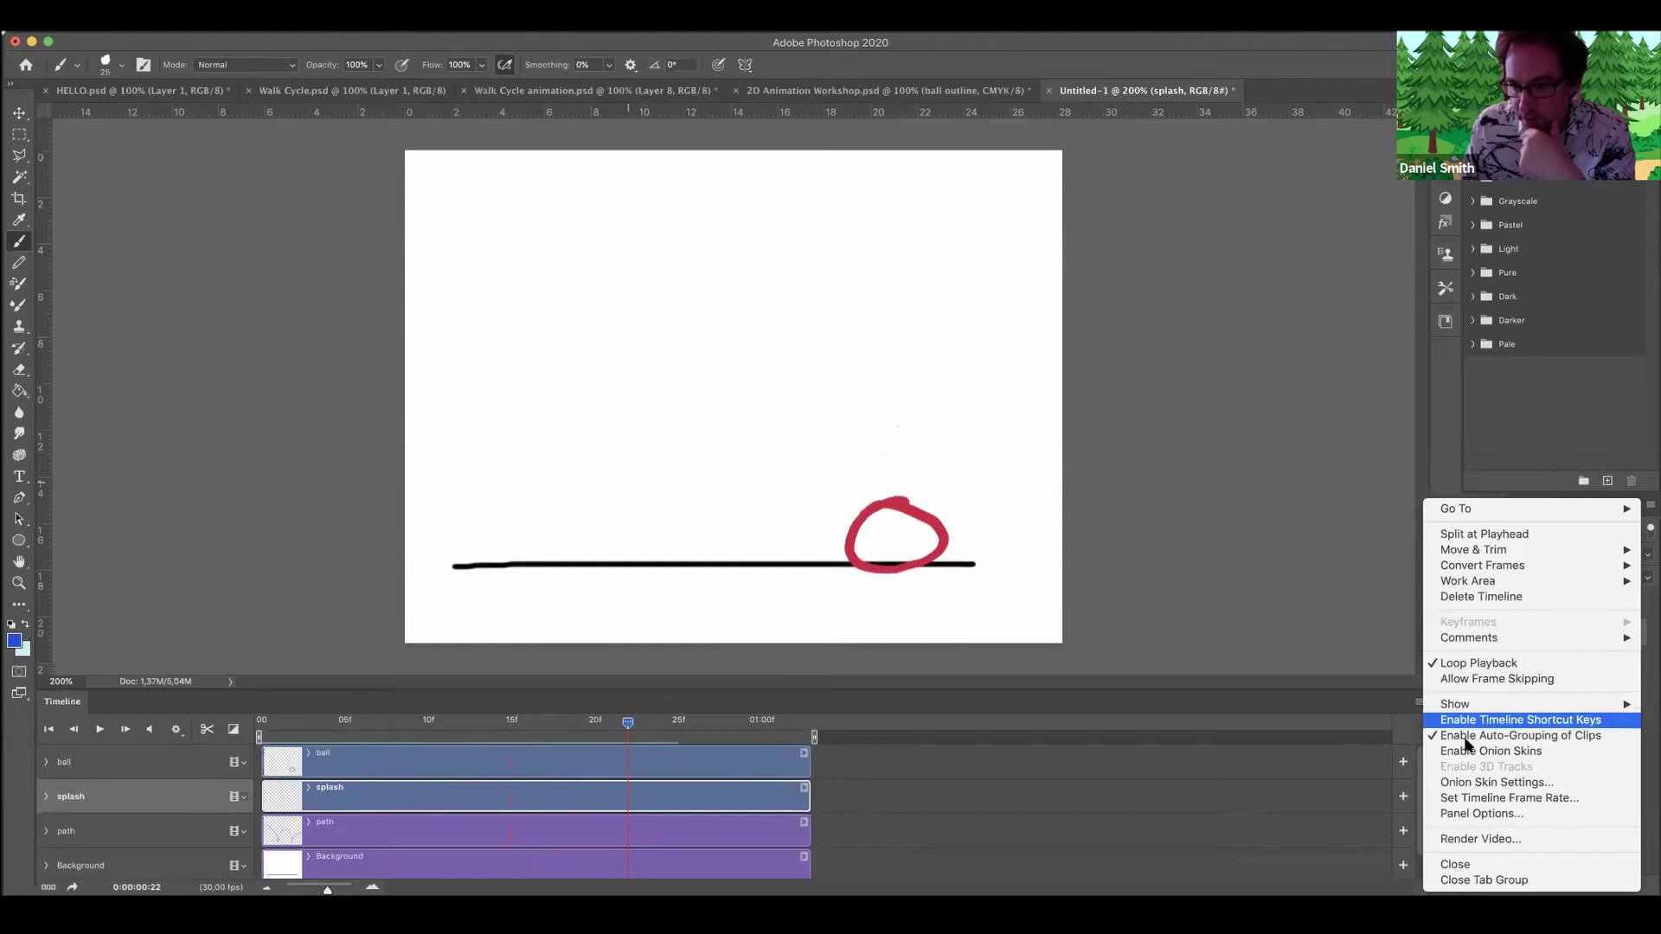
pyautogui.click(1458, 754)
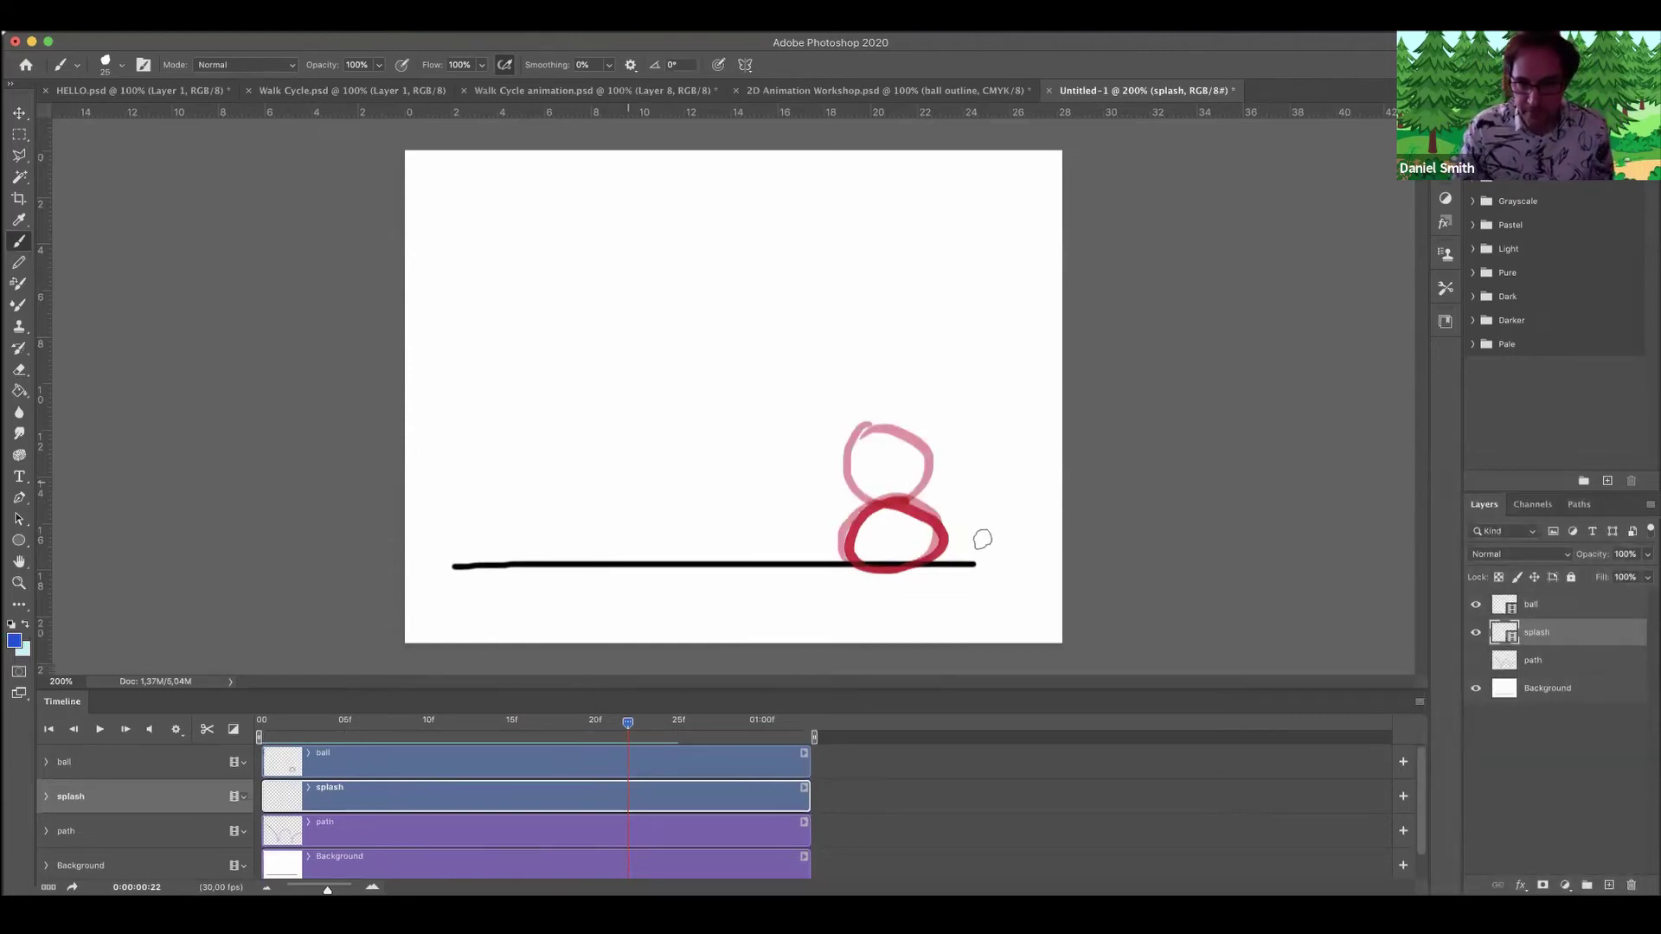
# Paint blue splash strokes and a dot around the landing ball on frame 22.
pyautogui.moveTo(955, 545); pyautogui.dragTo(997, 514)
pyautogui.click(943, 505)
pyautogui.moveTo(983, 424); pyautogui.dragTo(941, 502)
pyautogui.moveTo(861, 426); pyautogui.dragTo(888, 481)
pyautogui.moveTo(796, 456)
pyautogui.mouseDown()
pyautogui.moveTo(844, 511)
pyautogui.moveTo(745, 502)
pyautogui.mouseUp()
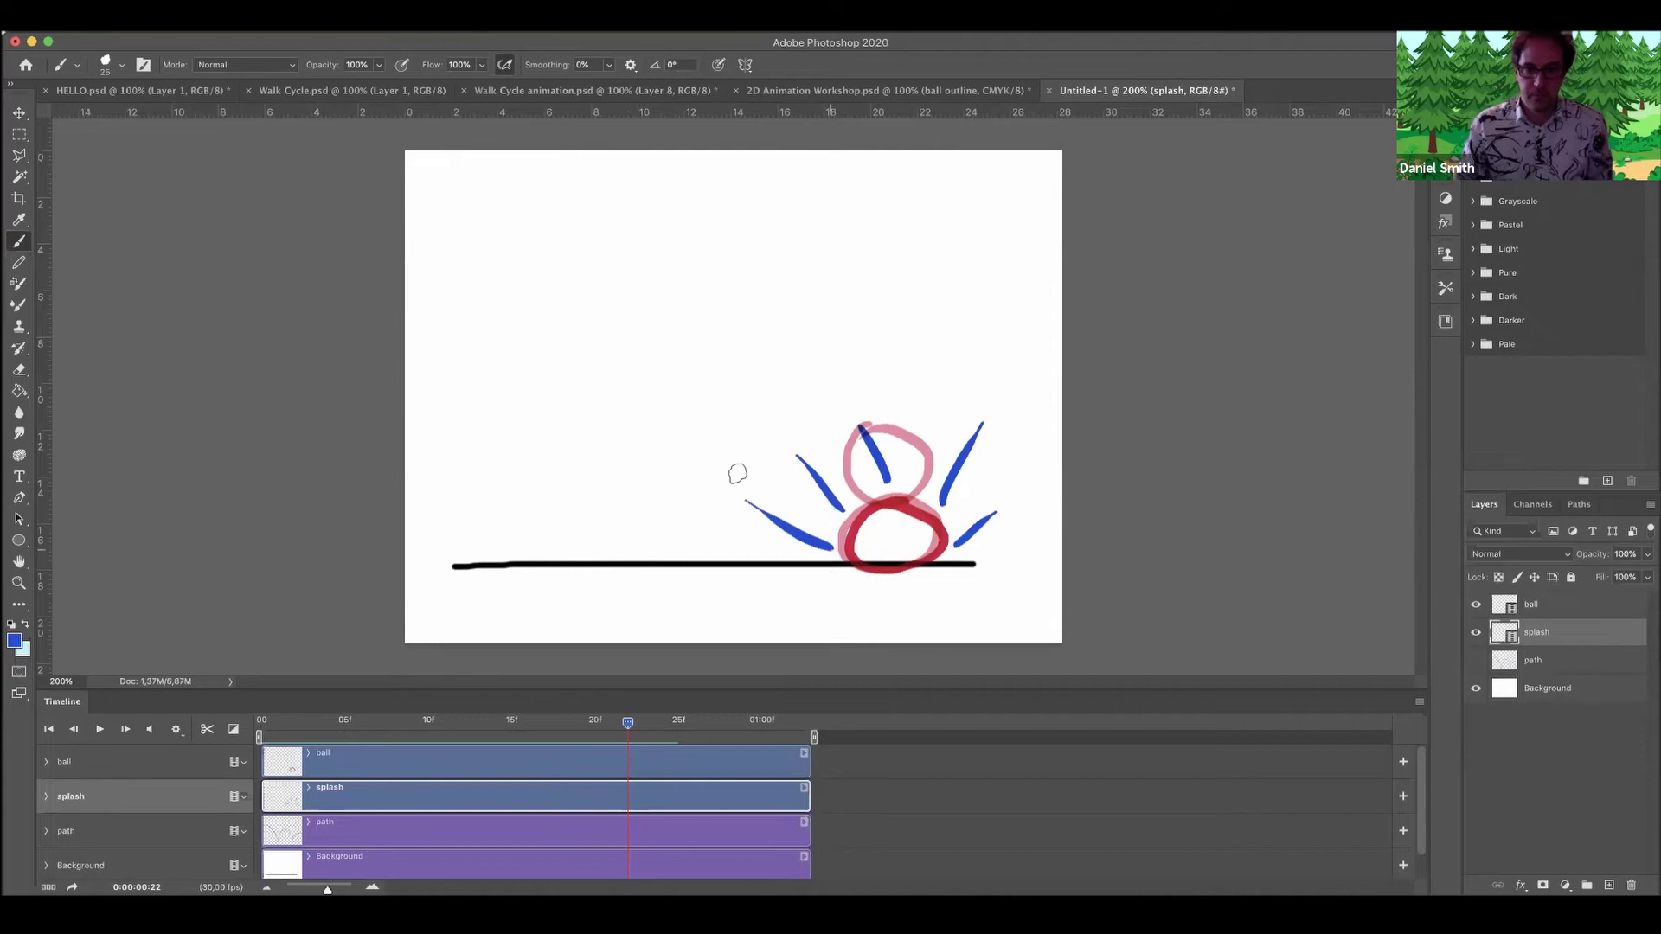
# On frame 23, paint more splash strokes on both sides of the ball, then toggle onion skins.
pyautogui.click(126, 730)
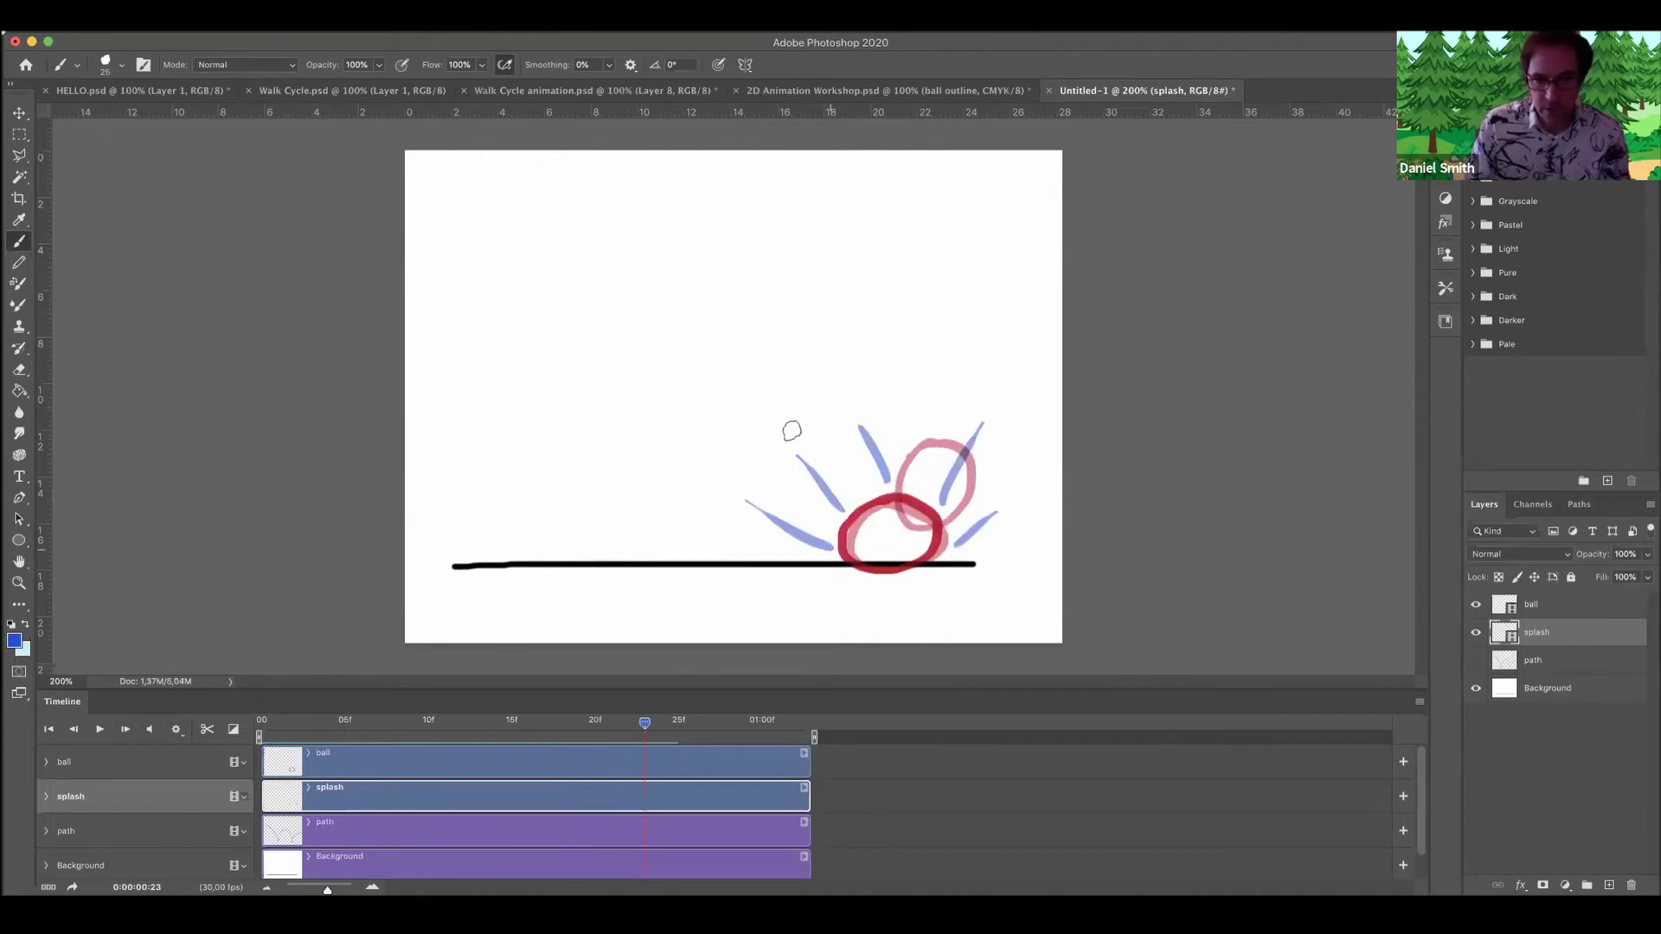
pyautogui.moveTo(781, 519); pyautogui.dragTo(703, 480)
pyautogui.press('super+z')
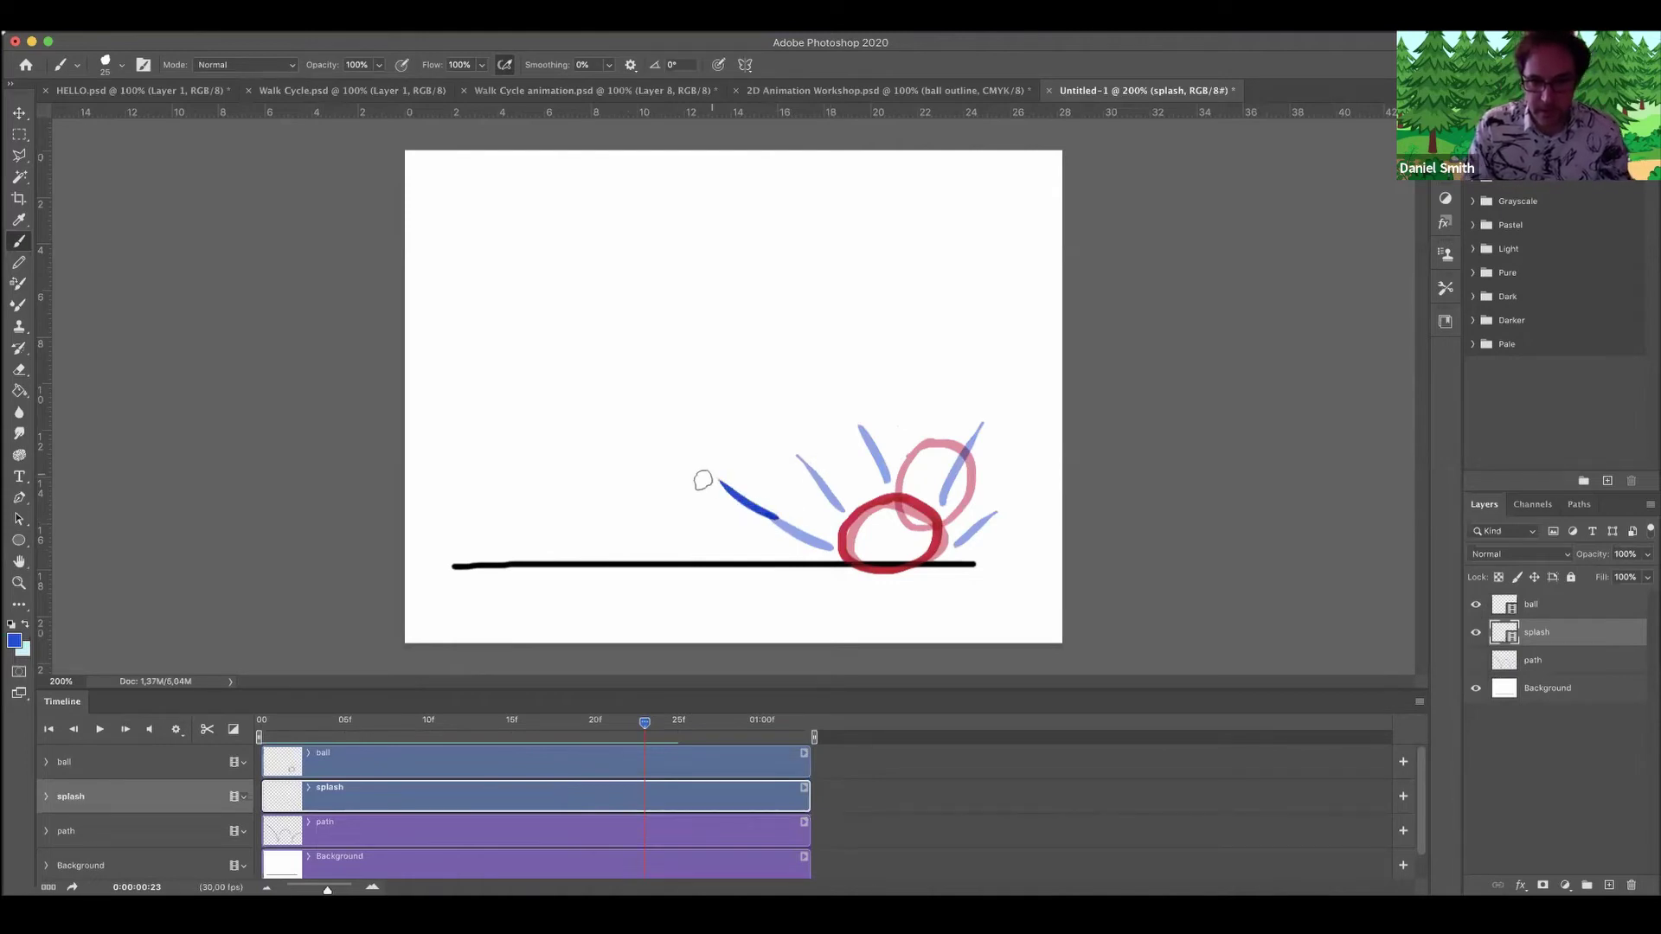
pyautogui.moveTo(813, 472); pyautogui.dragTo(757, 409)
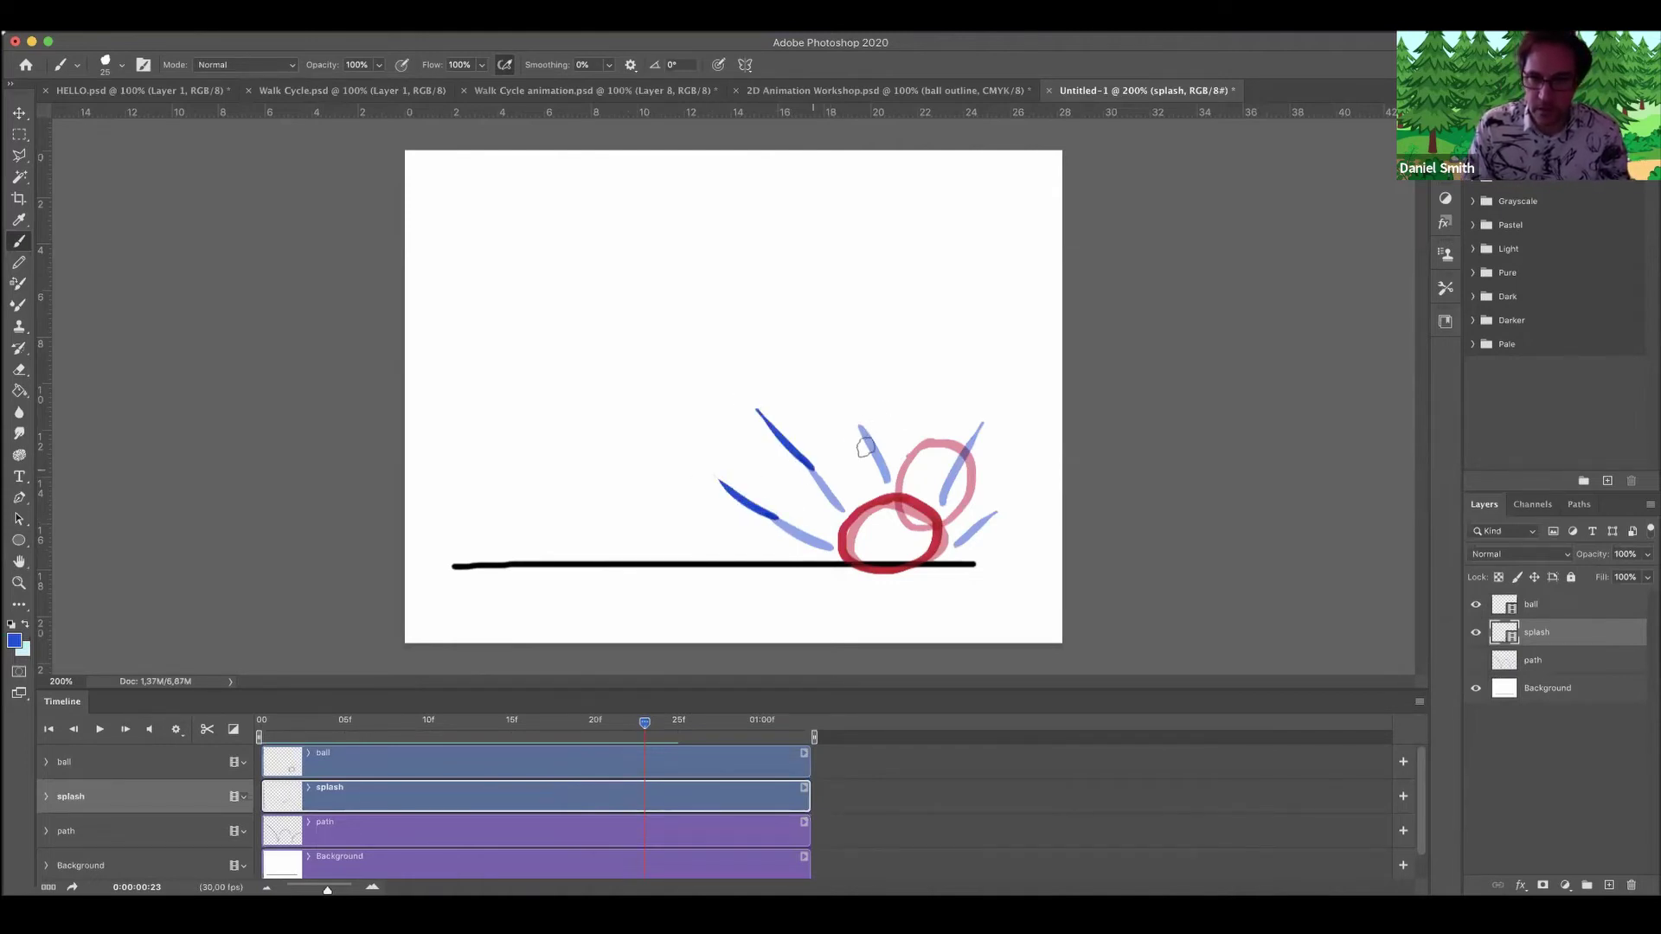
pyautogui.moveTo(838, 371)
pyautogui.mouseDown()
pyautogui.moveTo(865, 443)
pyautogui.moveTo(857, 491)
pyautogui.moveTo(822, 518)
pyautogui.mouseUp()
pyautogui.moveTo(977, 521)
pyautogui.mouseDown()
pyautogui.moveTo(1061, 453)
pyautogui.moveTo(971, 436)
pyautogui.moveTo(1014, 383)
pyautogui.mouseUp()
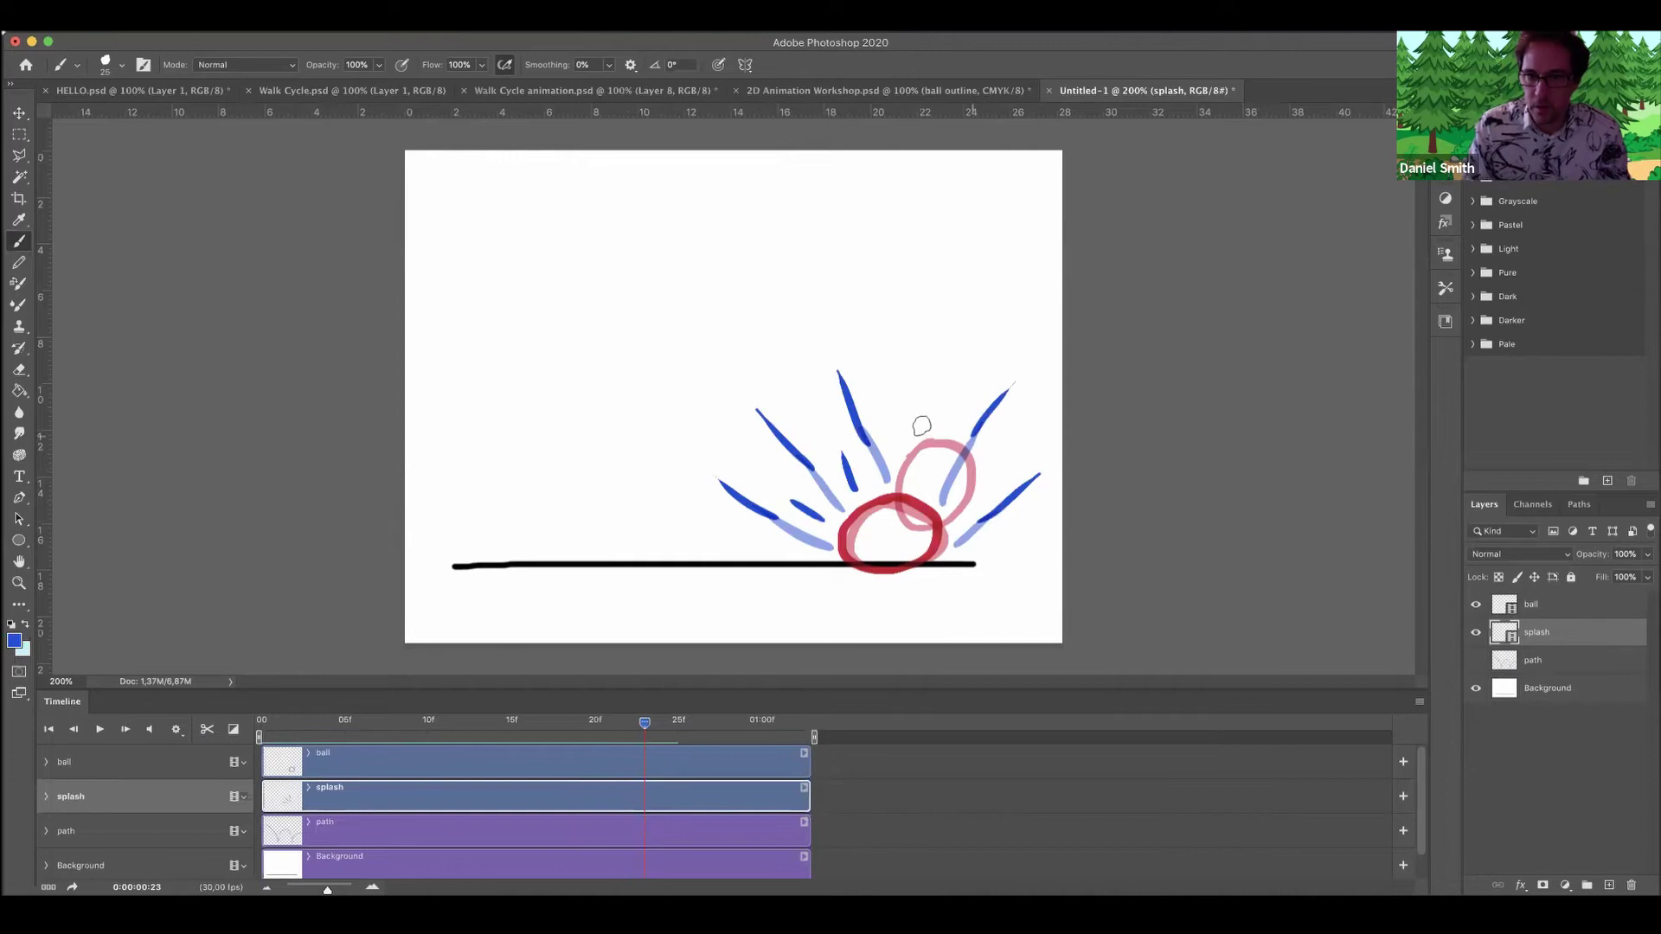
pyautogui.click(1420, 701)
pyautogui.click(1456, 755)
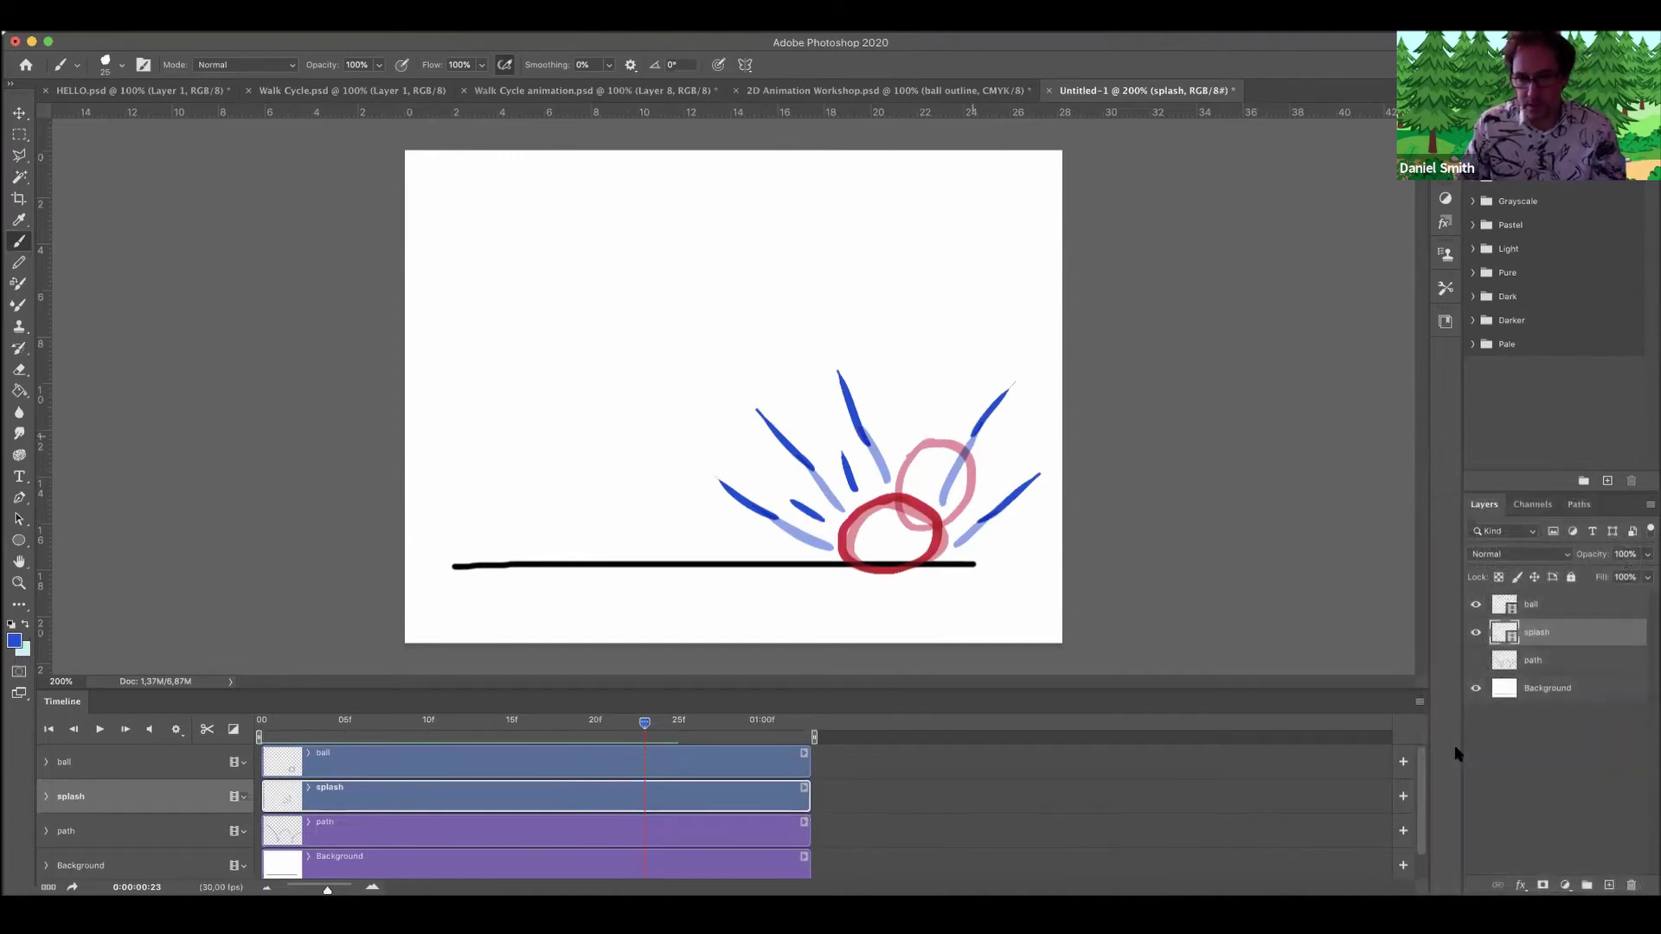
# Play back the bounce-and-splash animation, then select the path clip and return to frame 7.
pyautogui.click(99, 729)
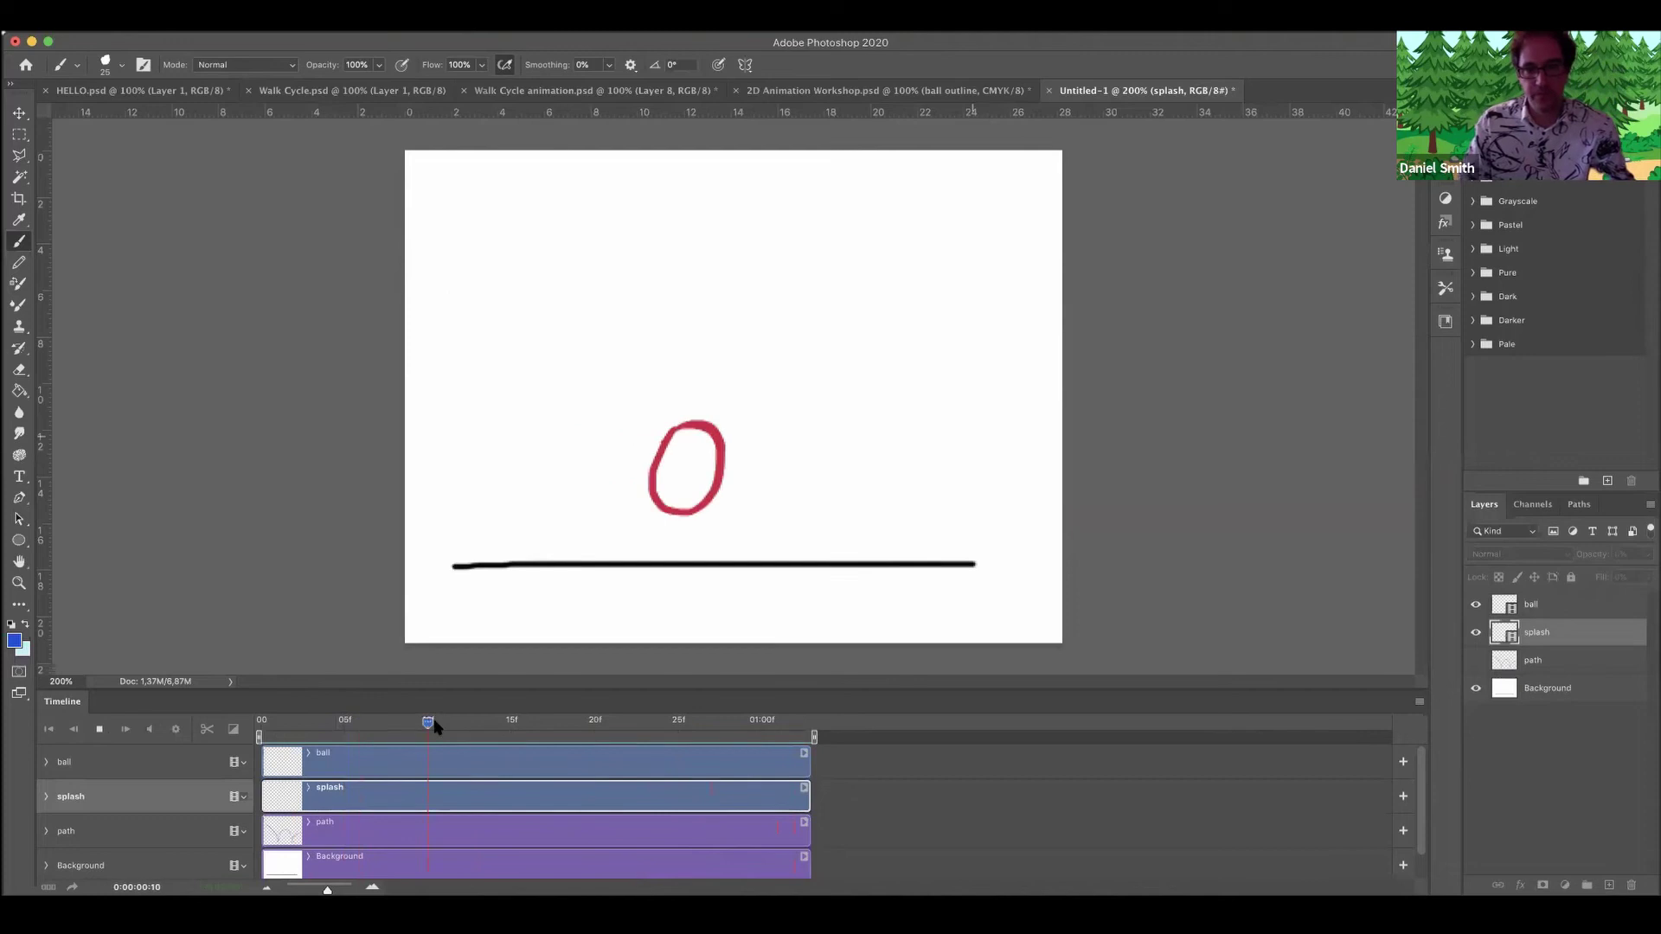
pyautogui.press('space')
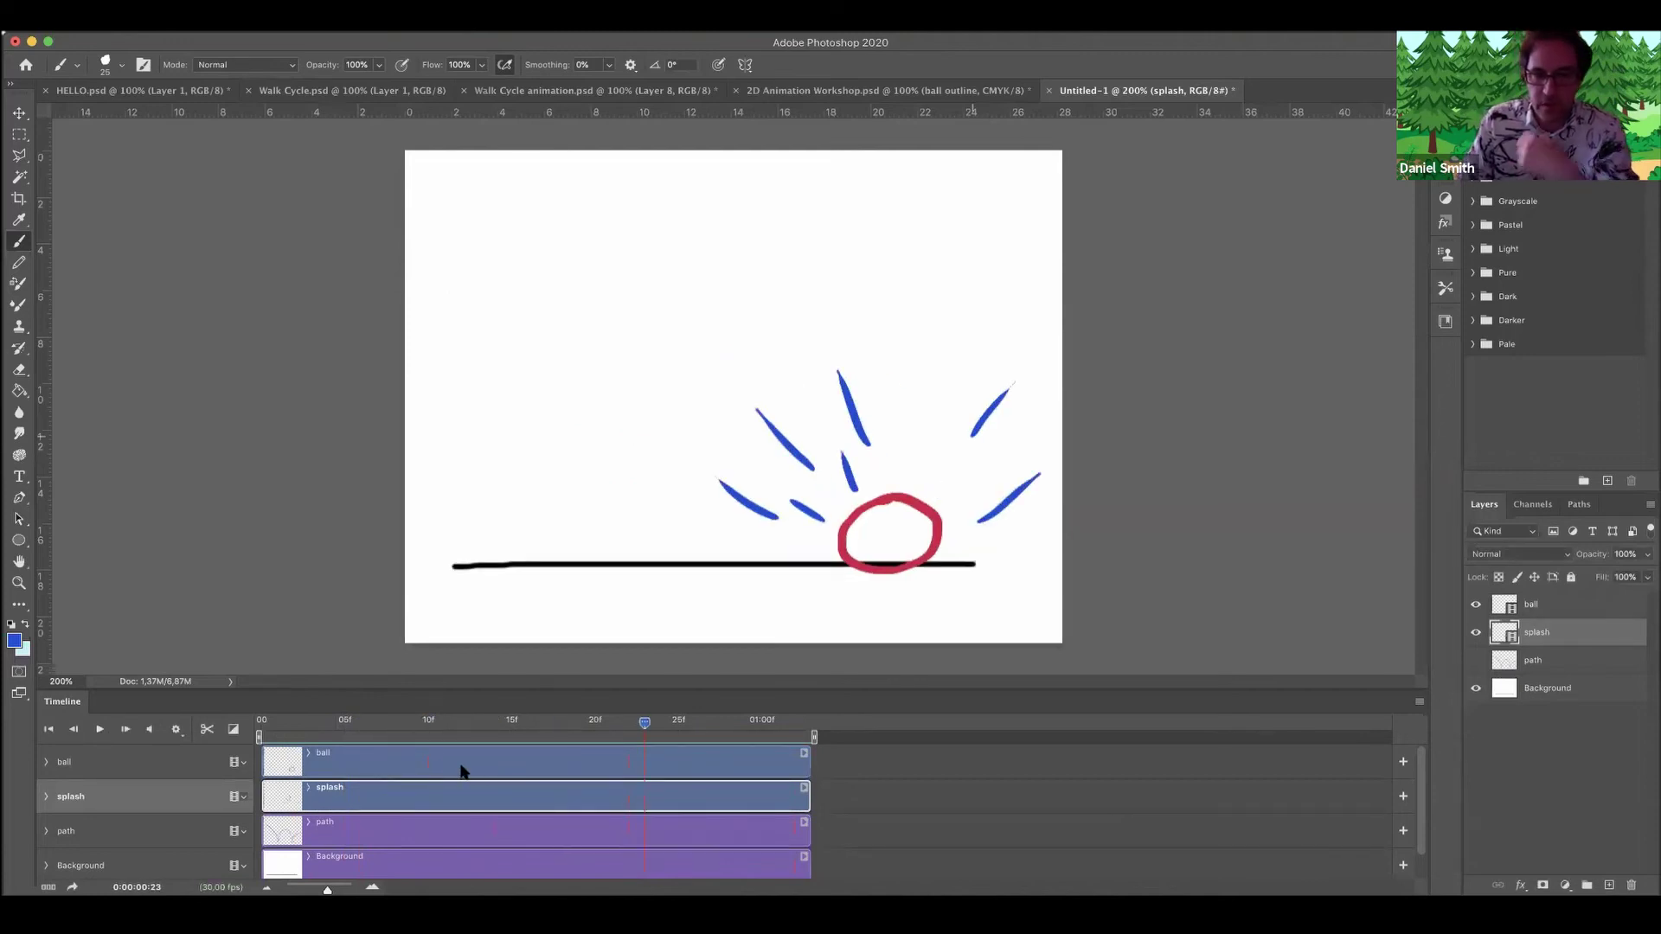
pyautogui.click(422, 840)
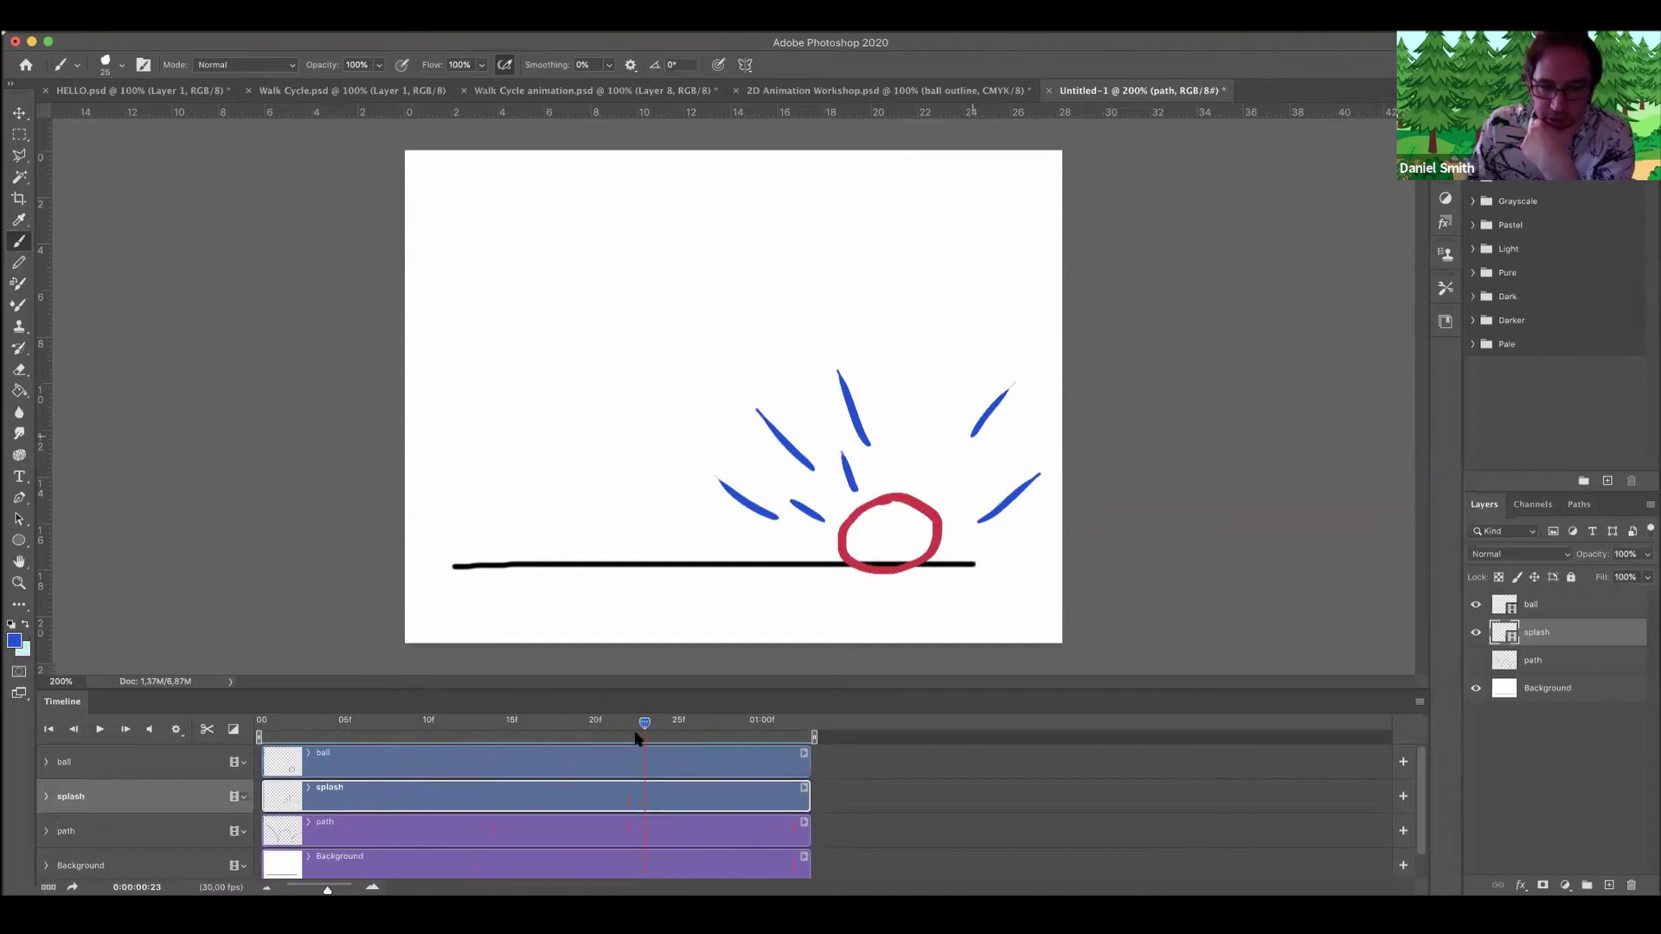
pyautogui.moveTo(644, 729); pyautogui.dragTo(378, 731)
pyautogui.click(407, 824)
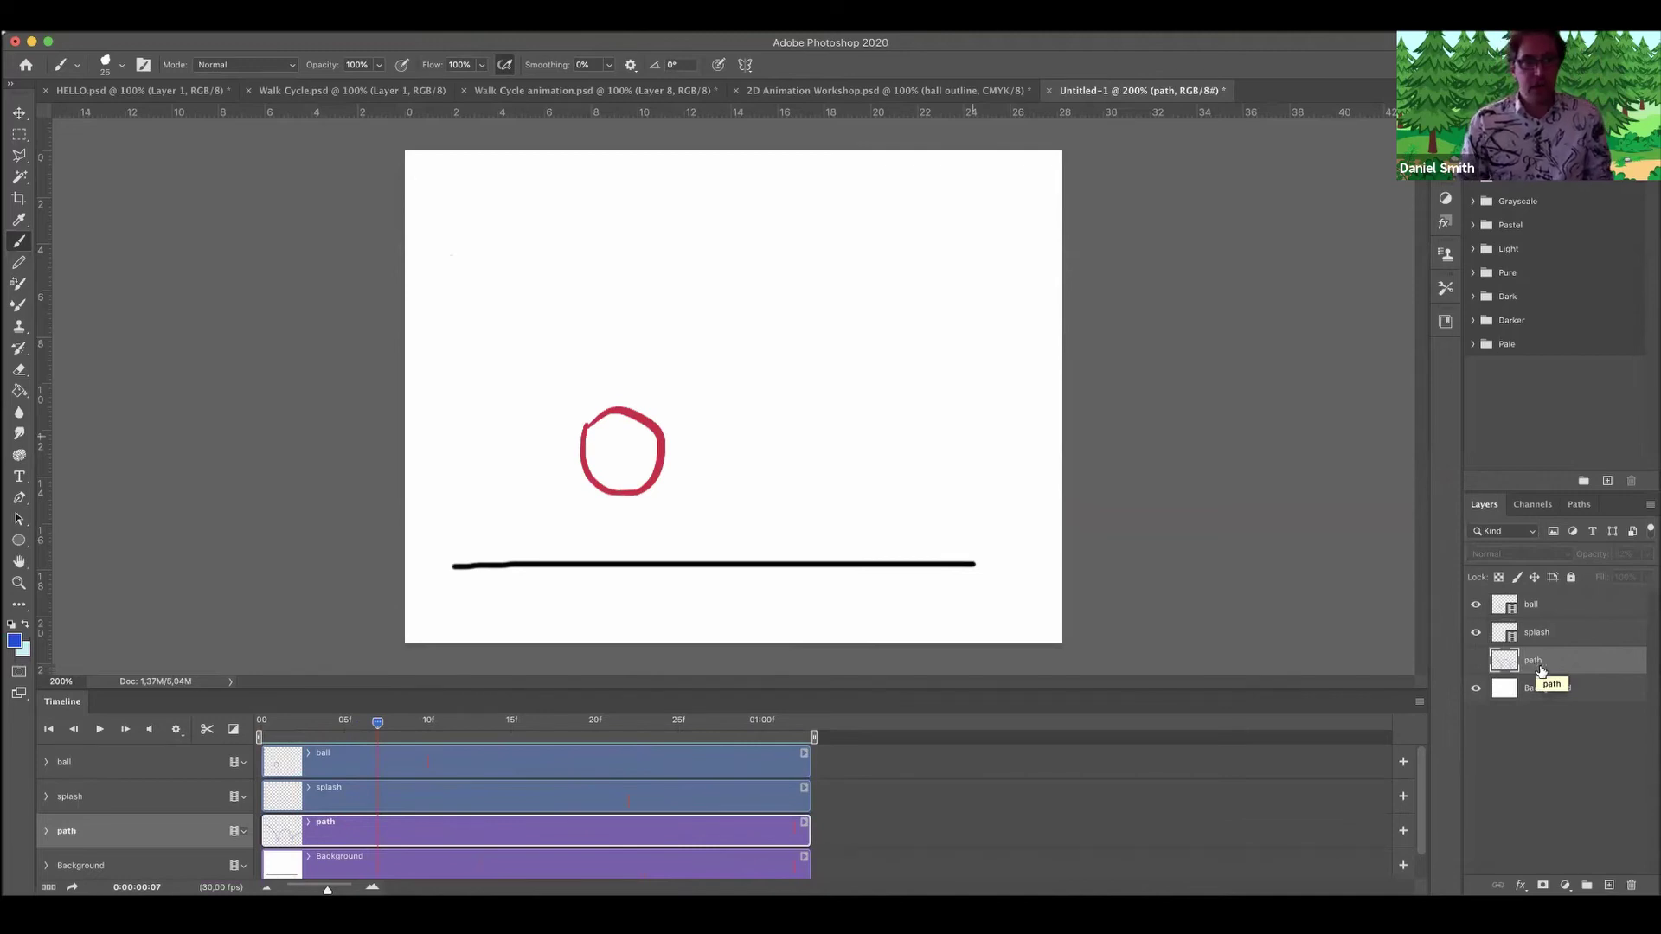
# Make the ball layer active and switch to the Eraser, checking its brush size.
pyautogui.moveTo(405, 728); pyautogui.dragTo(314, 742)
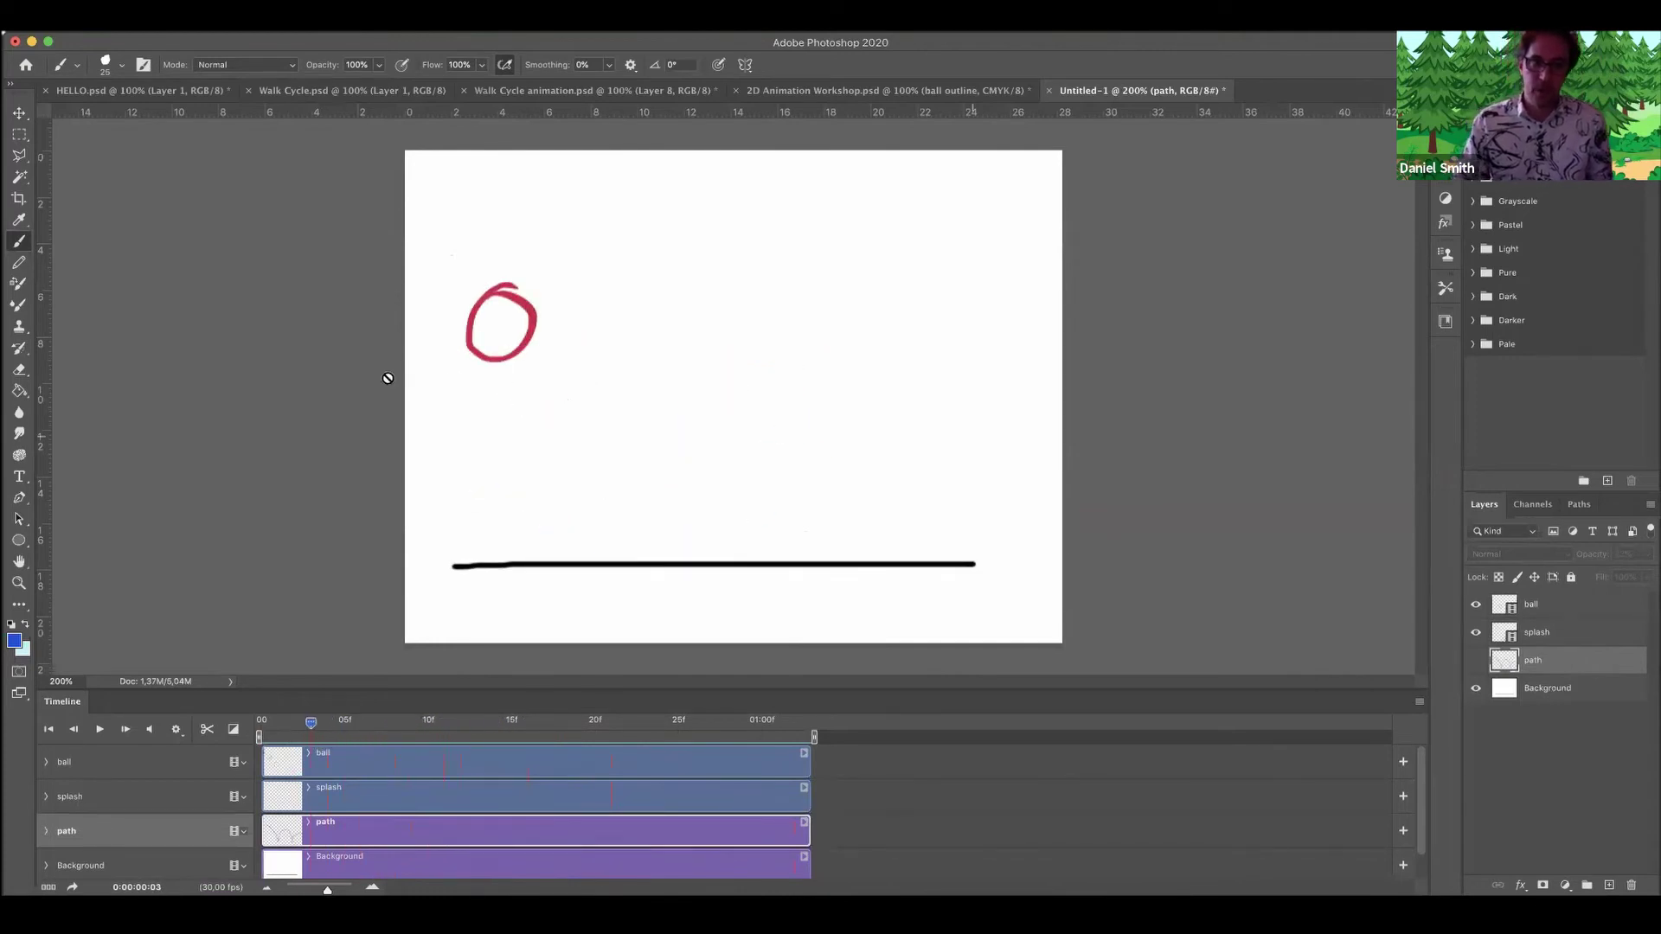
pyautogui.click(315, 757)
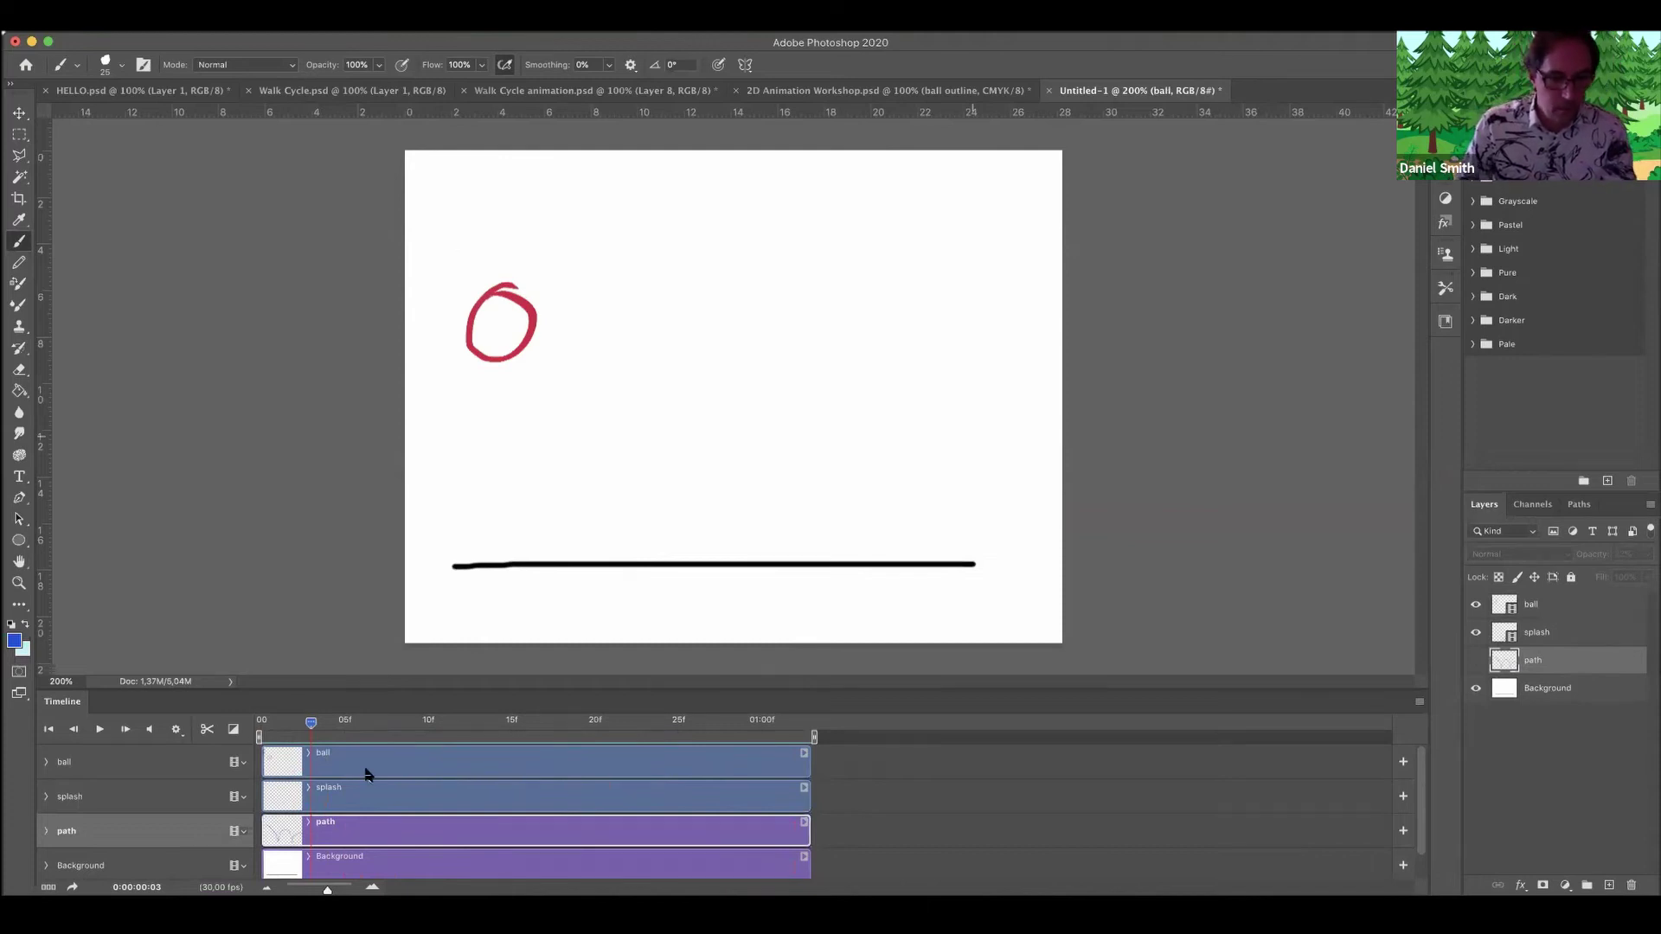
pyautogui.click(1537, 604)
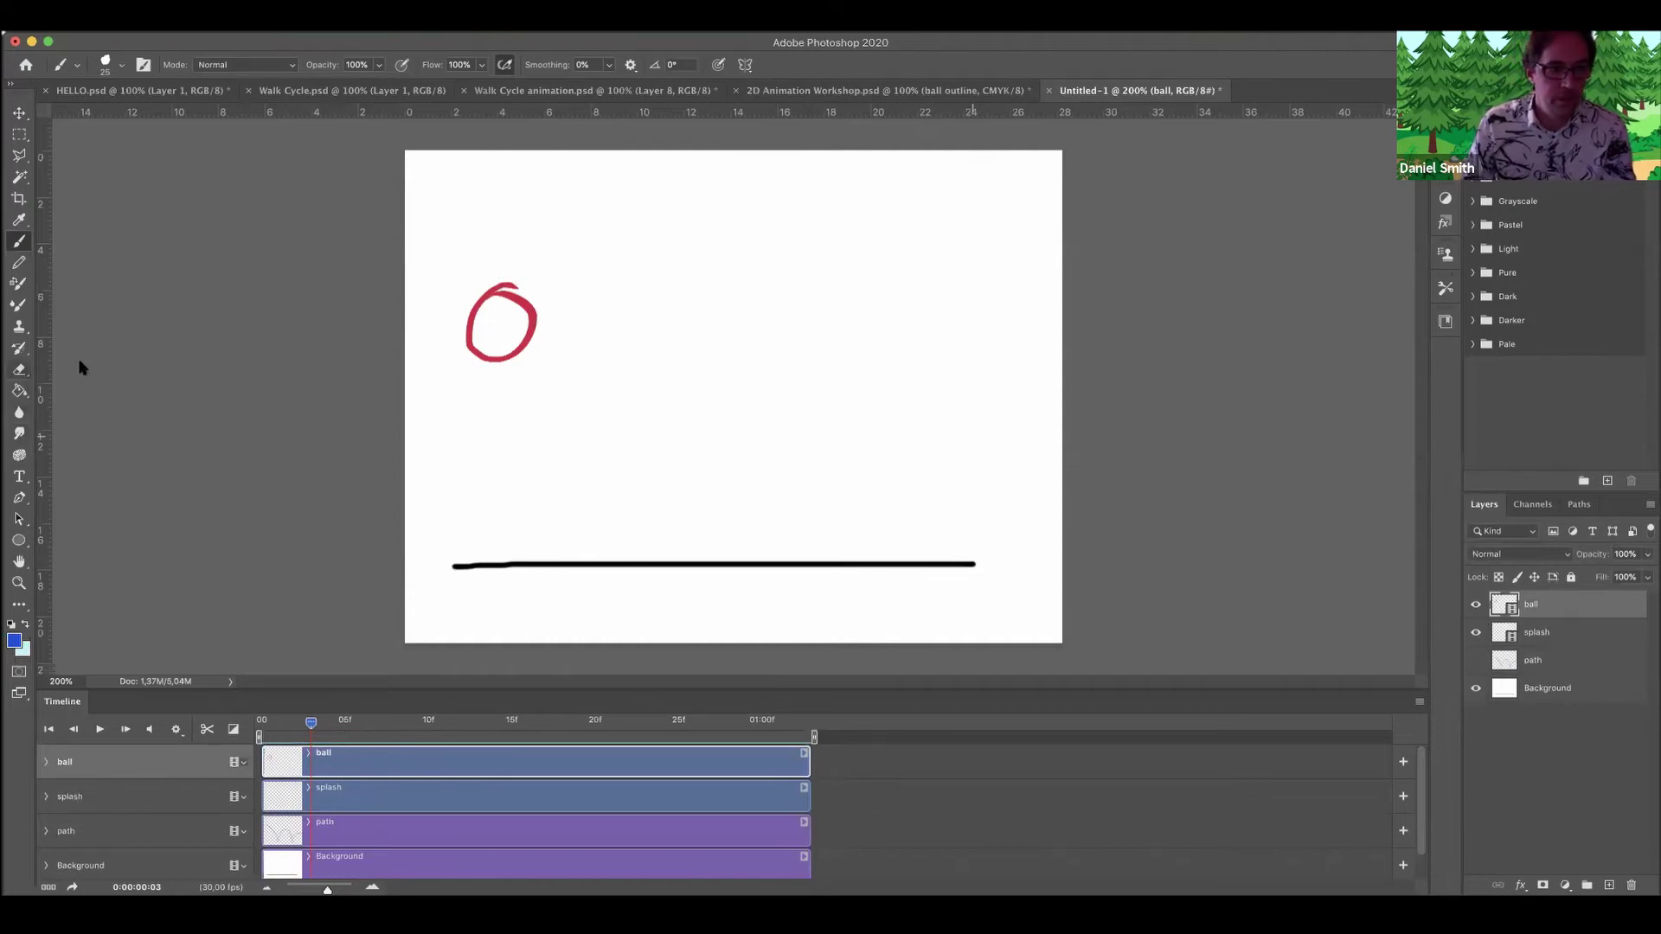
pyautogui.press('e')
pyautogui.rightClick(540, 282)
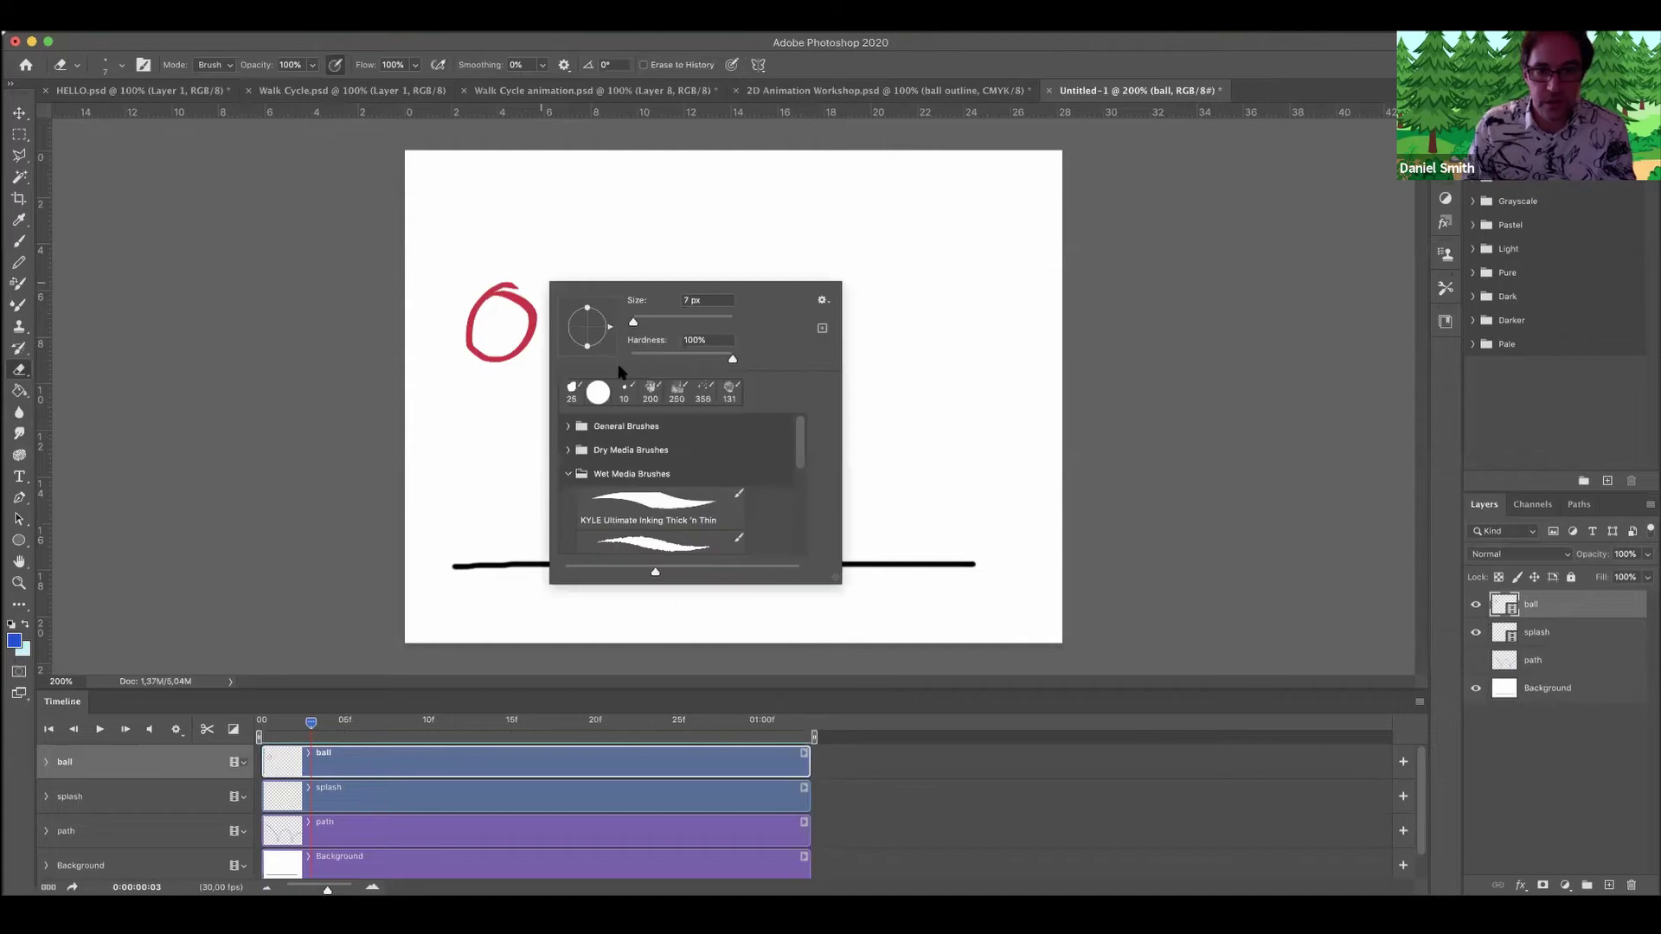
pyautogui.click(521, 269)
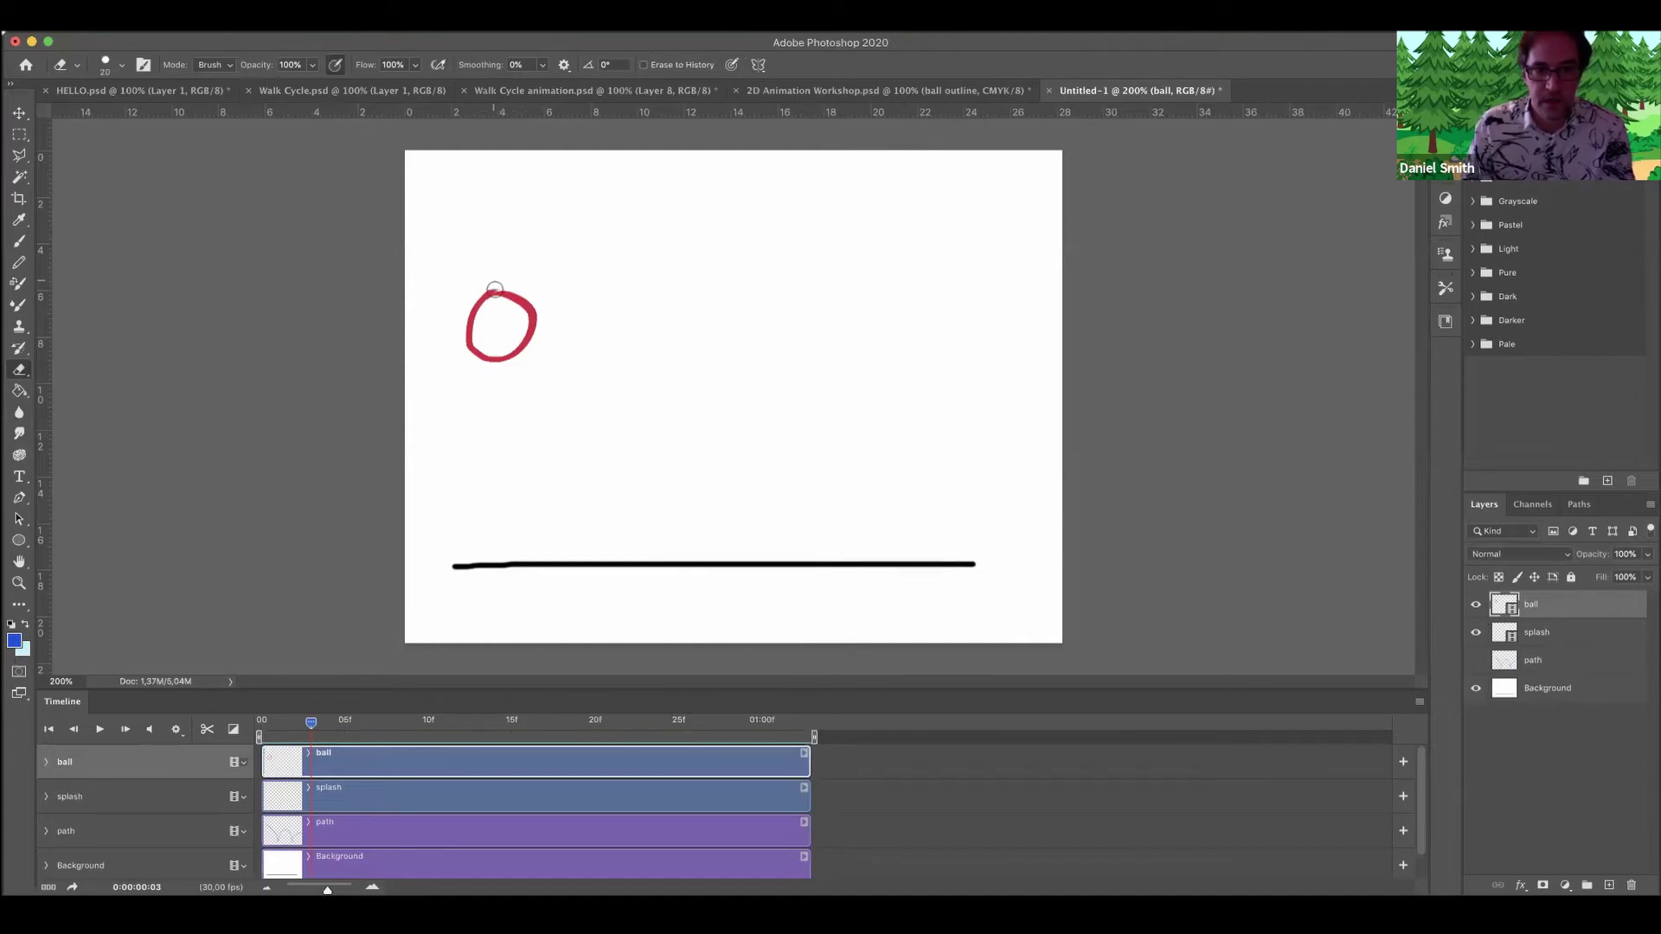
# On frame 4, brush over the ball's top edge to close and thicken its outline.
pyautogui.moveTo(313, 727); pyautogui.dragTo(325, 727)
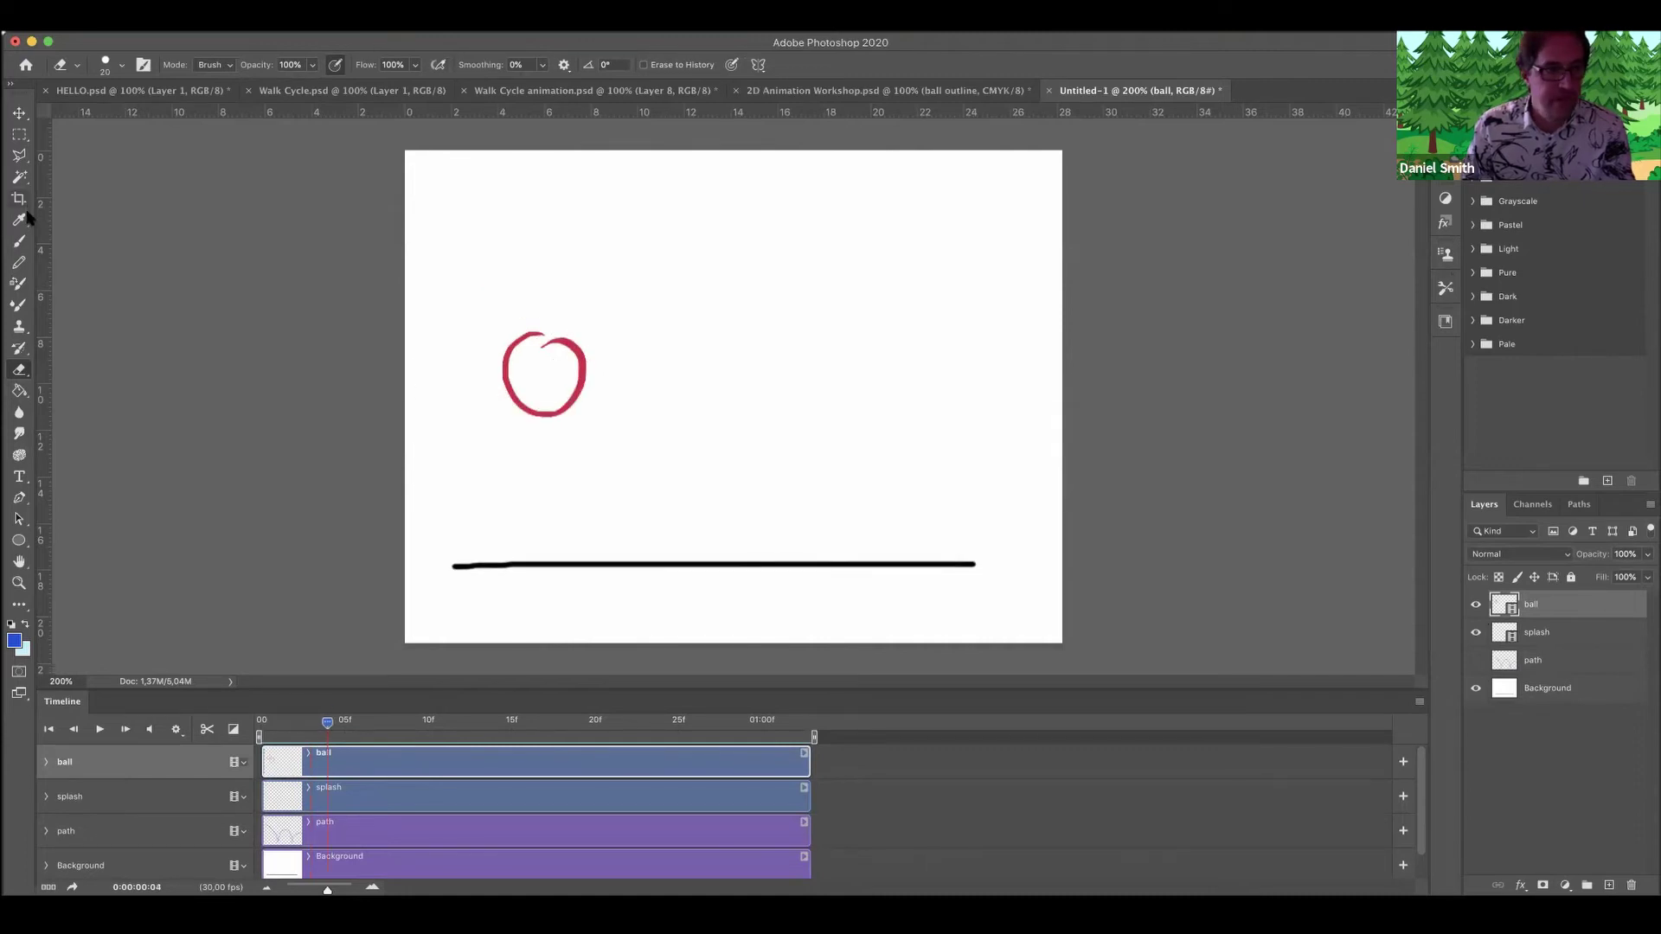
pyautogui.click(19, 241)
pyautogui.click(560, 343)
pyautogui.moveTo(551, 335); pyautogui.dragTo(522, 339)
pyautogui.press('super+z')
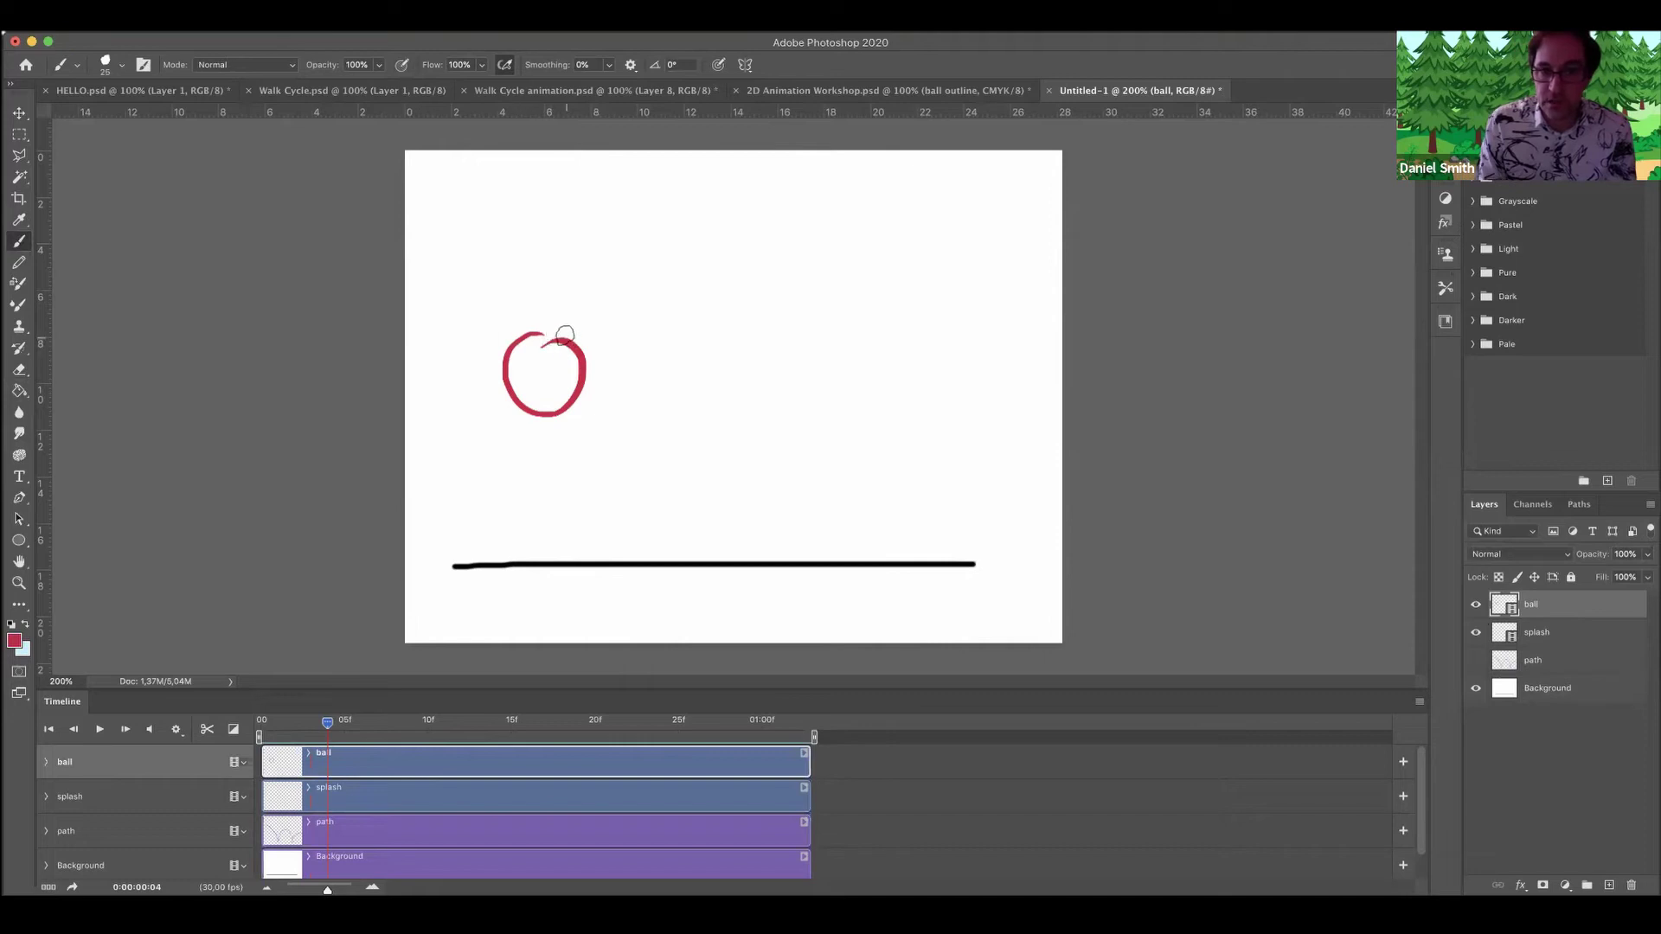
pyautogui.moveTo(523, 339)
pyautogui.mouseDown()
pyautogui.moveTo(560, 336)
pyautogui.moveTo(515, 339)
pyautogui.moveTo(517, 367)
pyautogui.moveTo(539, 352)
pyautogui.moveTo(587, 374)
pyautogui.mouseUp()
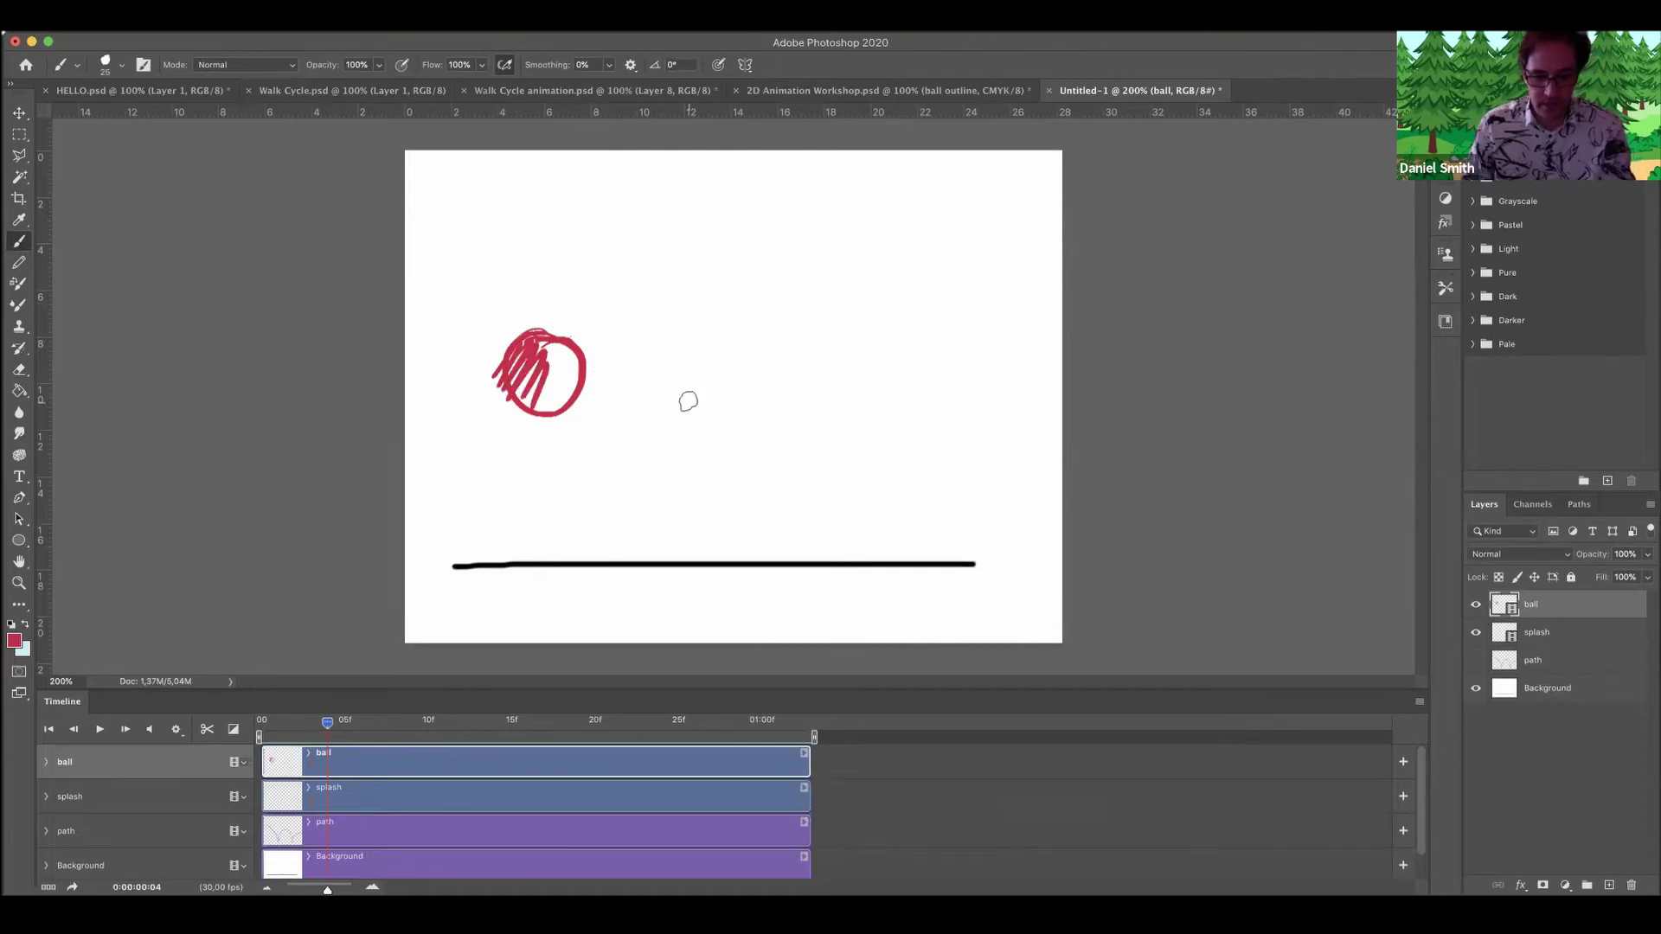
pyautogui.press('super+z')
# Move to frame 20 and try erasing the stray tail on the ball's left, then undo it.
pyautogui.moveTo(328, 727)
pyautogui.mouseDown()
pyautogui.moveTo(612, 731)
pyautogui.moveTo(595, 733)
pyautogui.mouseUp()
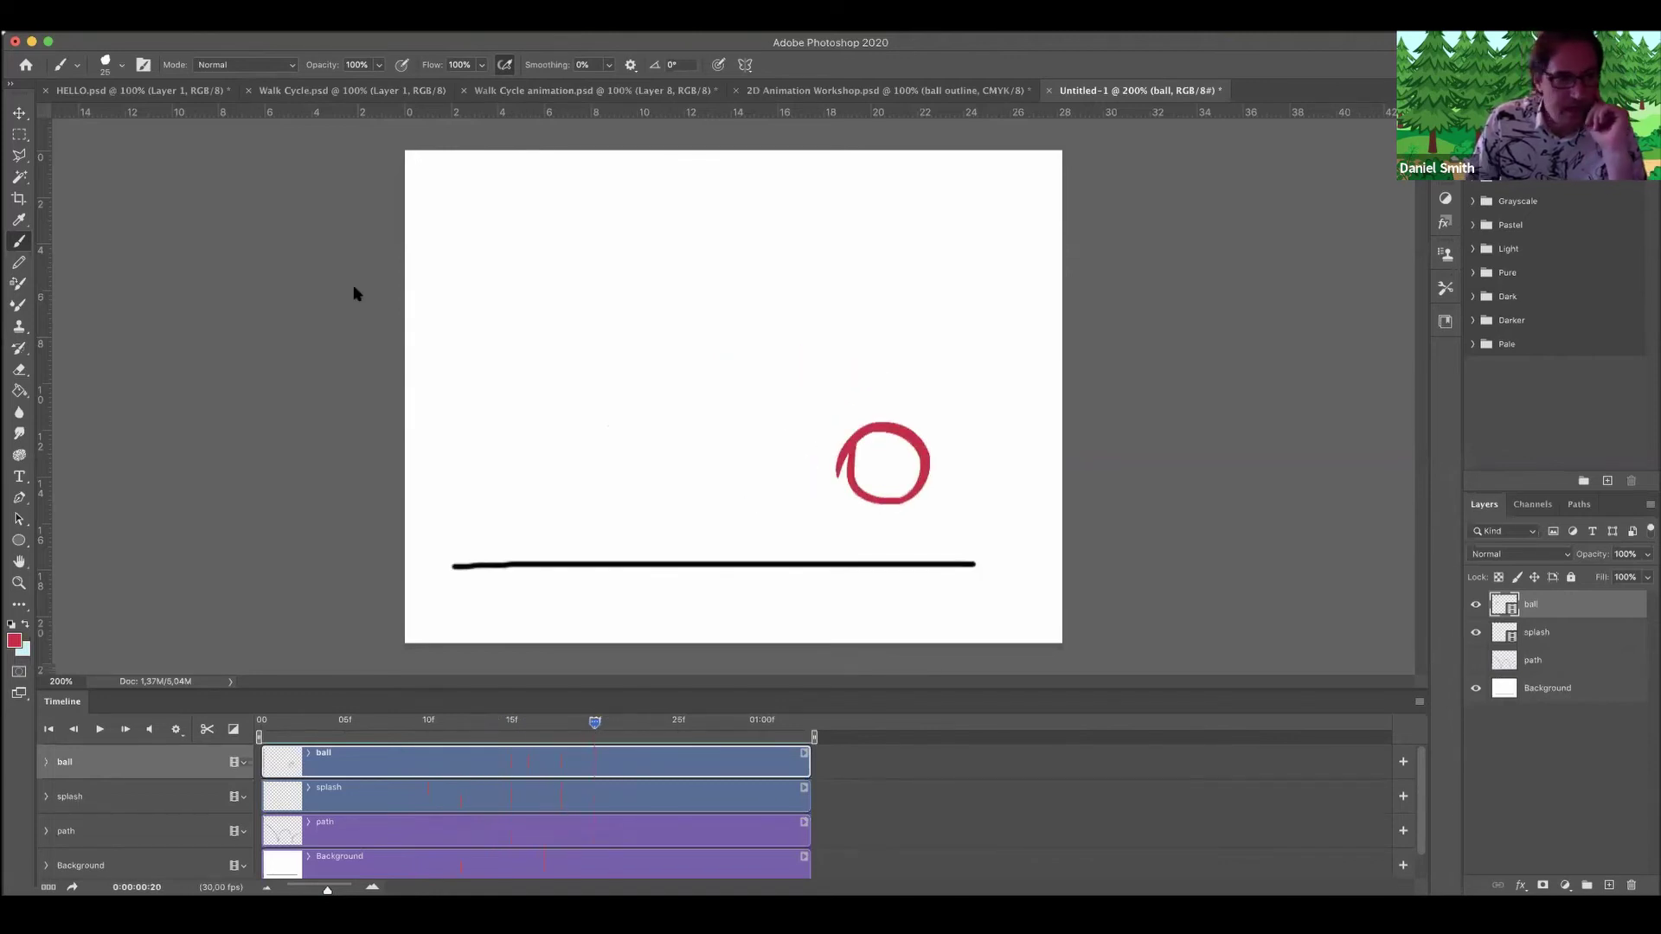
pyautogui.click(19, 370)
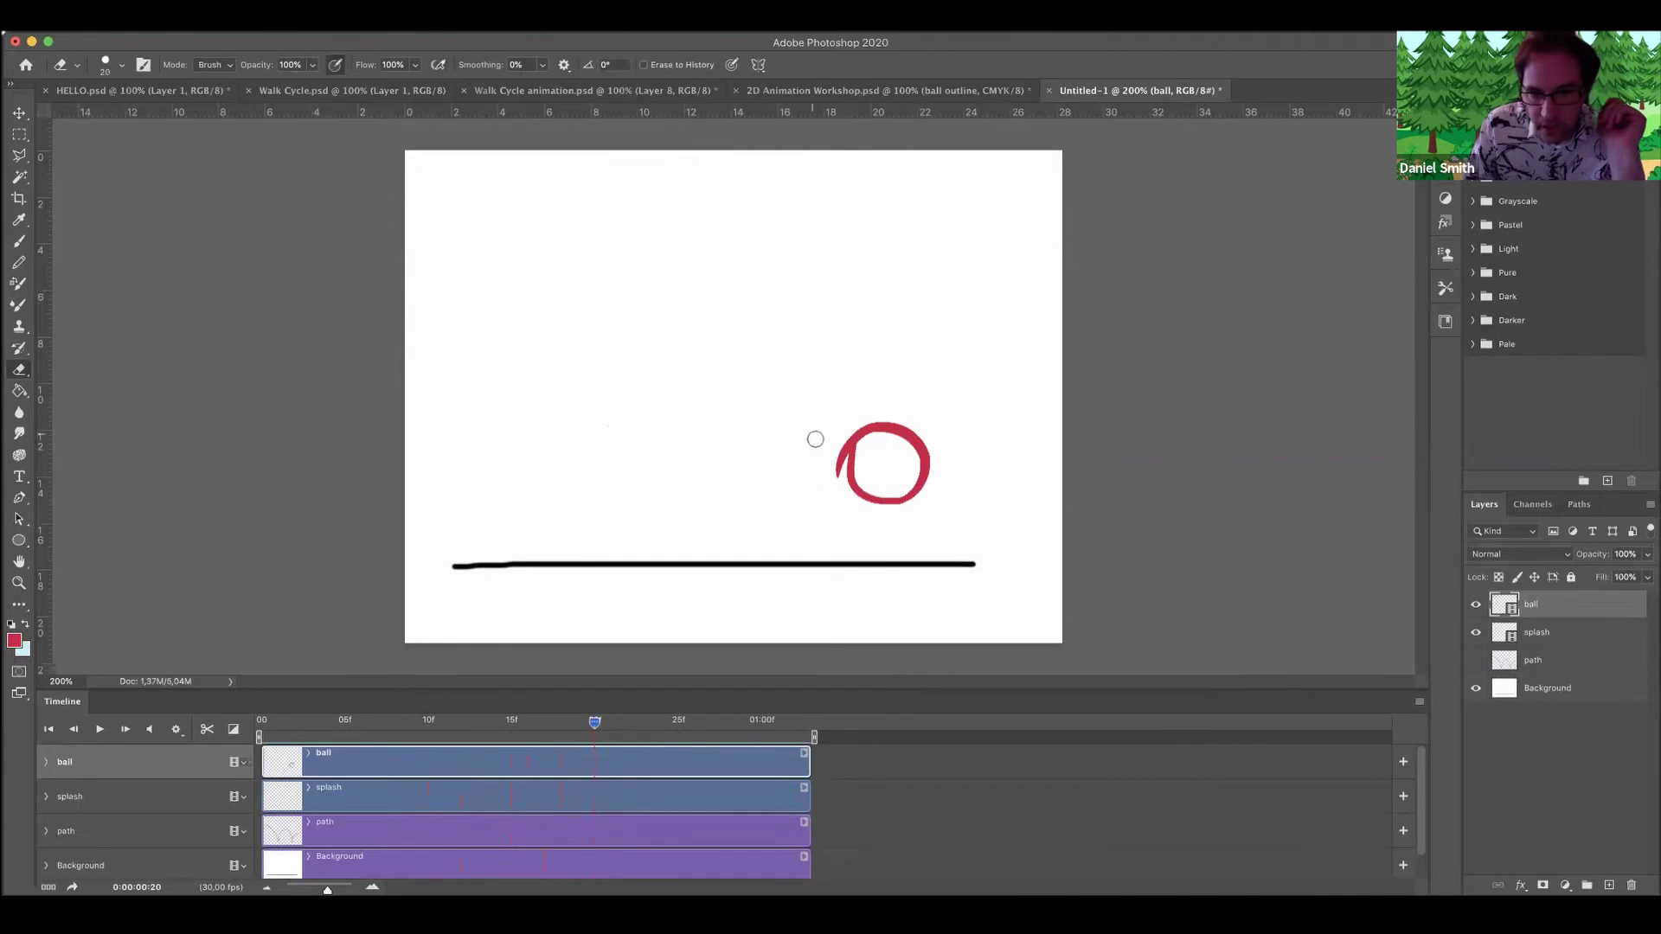
pyautogui.moveTo(827, 463); pyautogui.dragTo(837, 451)
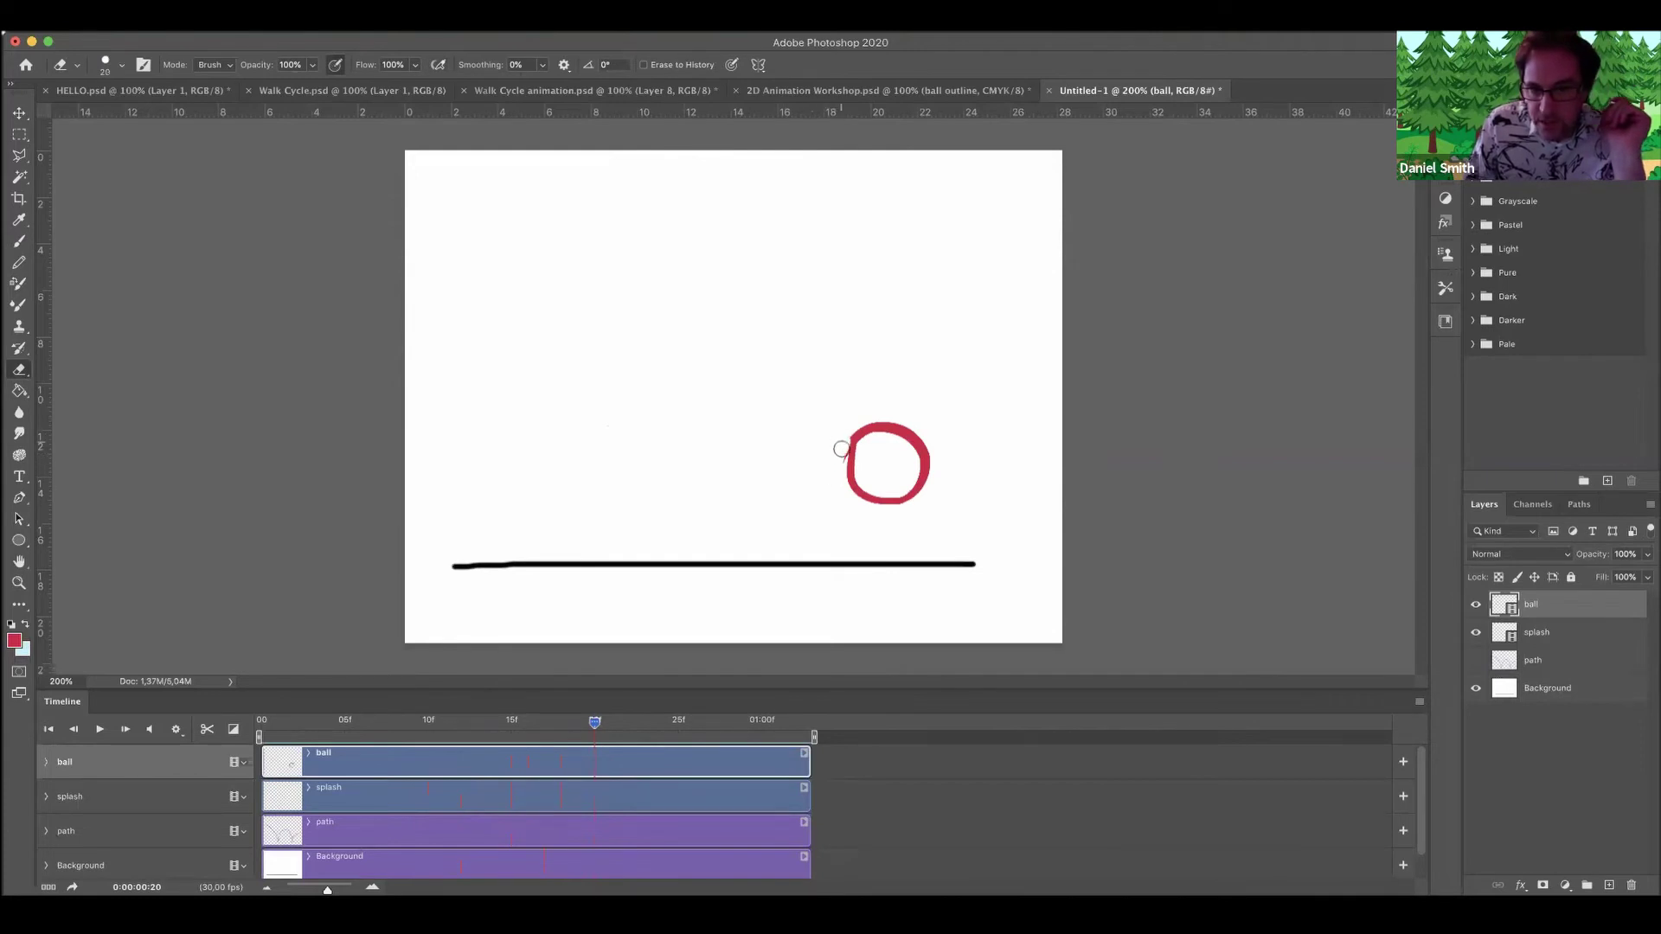
pyautogui.press('super+z')
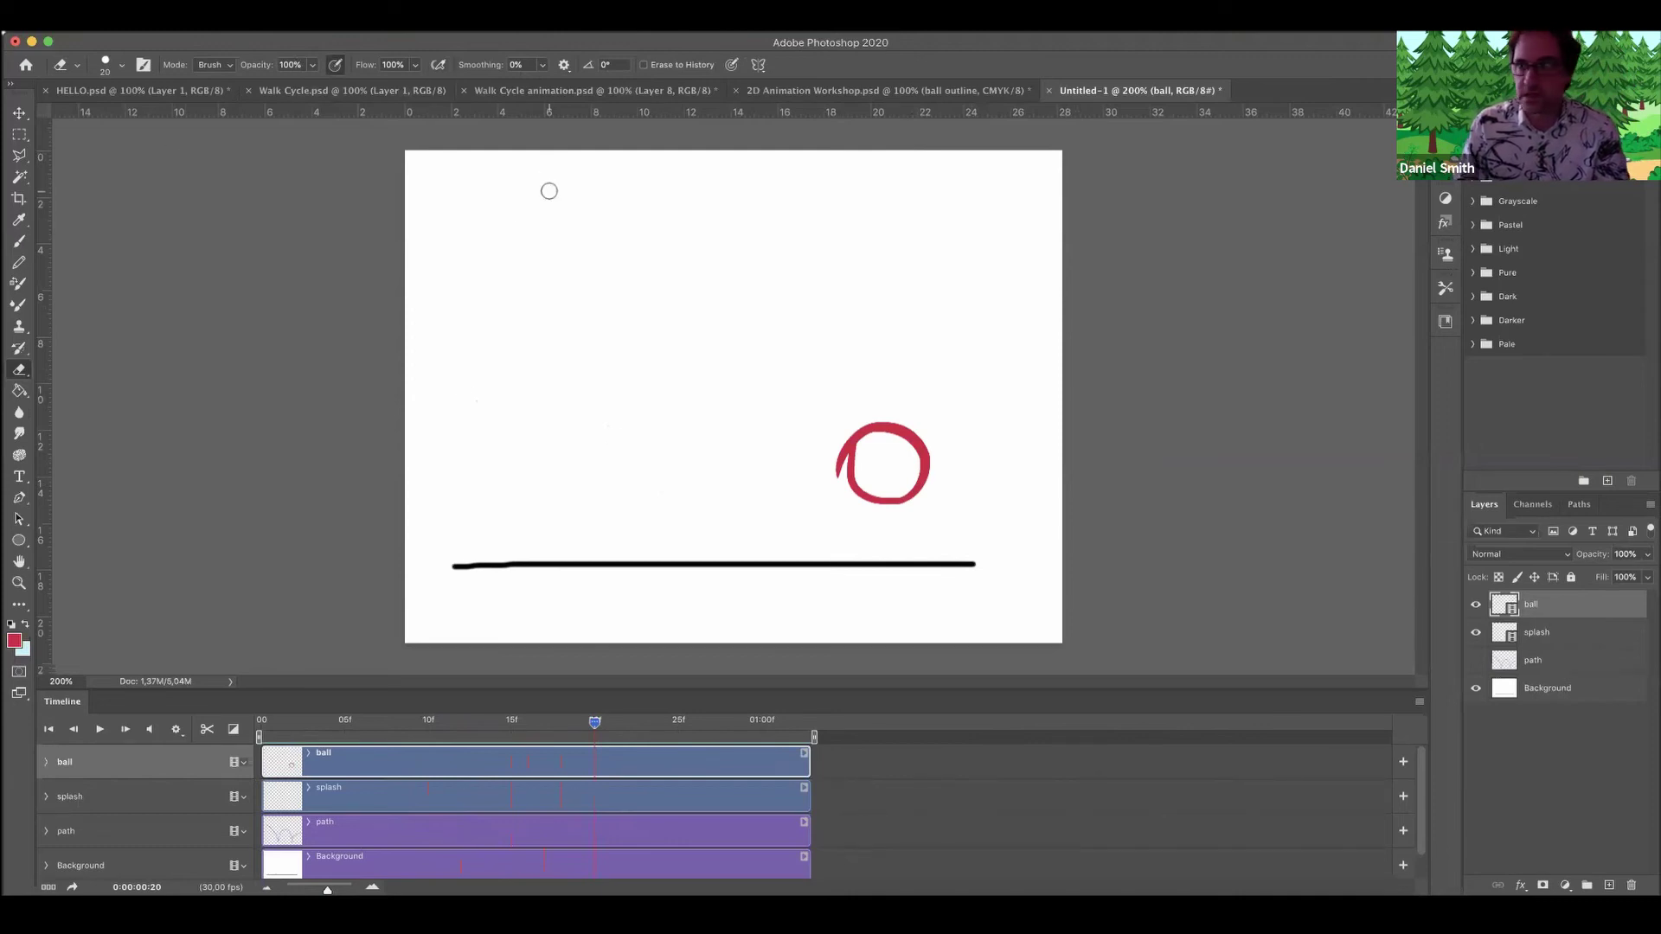
# Switch to HELLO.psd, then play and scrub through the HELLO animation frames.
pyautogui.click(82, 91)
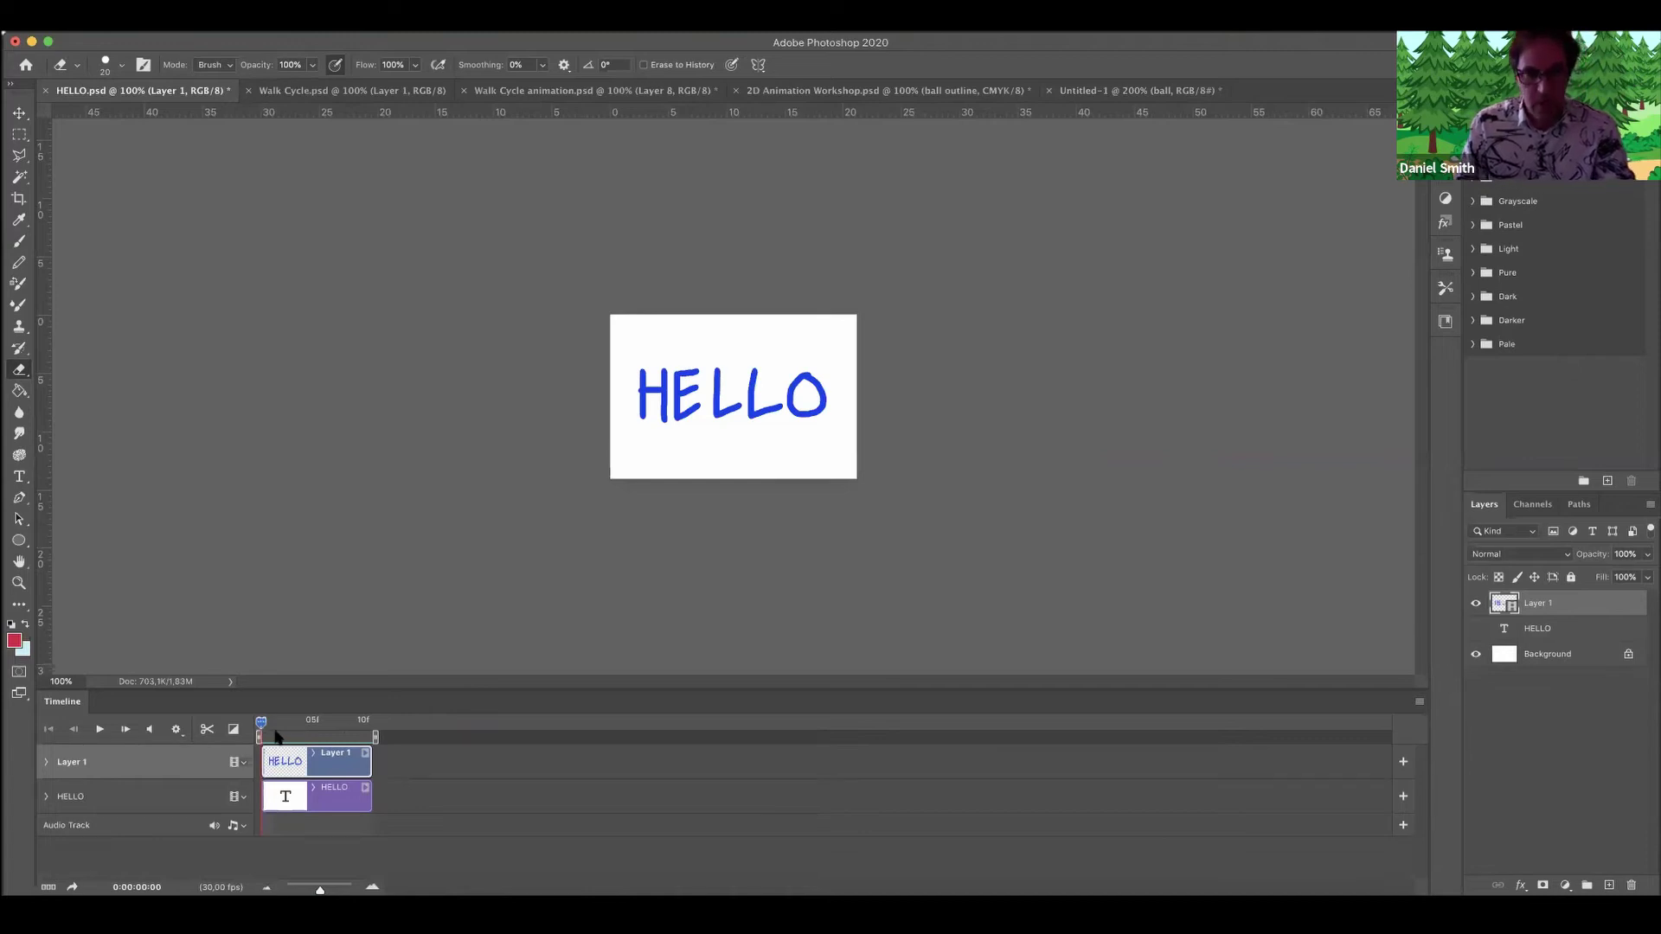
pyautogui.press('space')
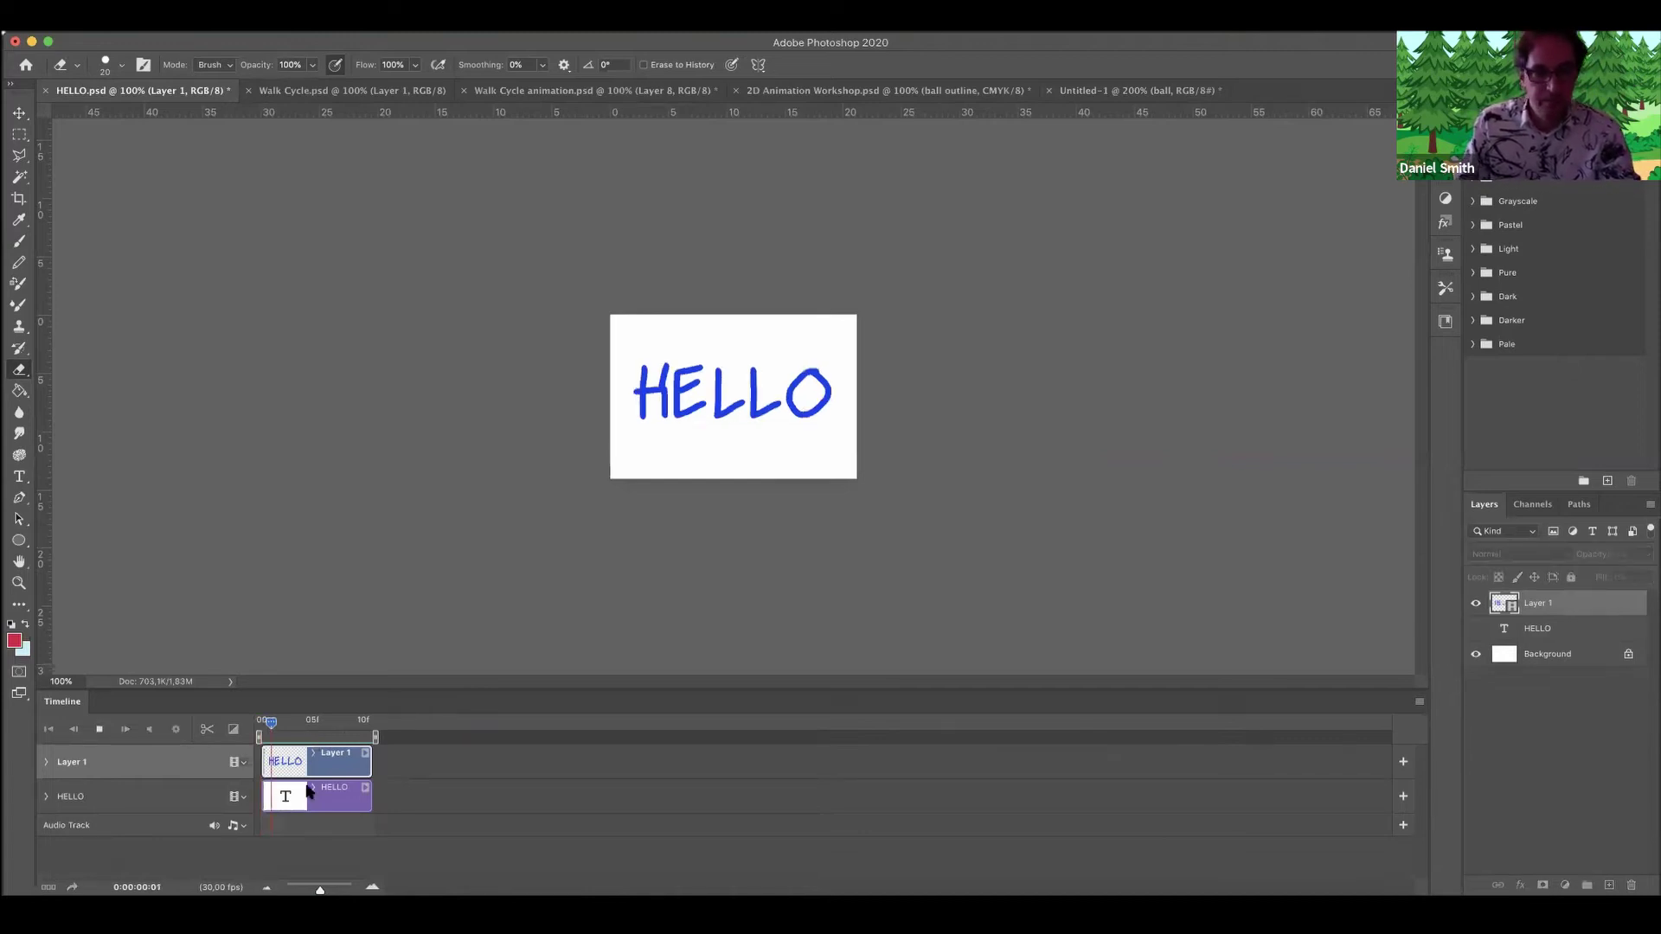
pyautogui.press('space')
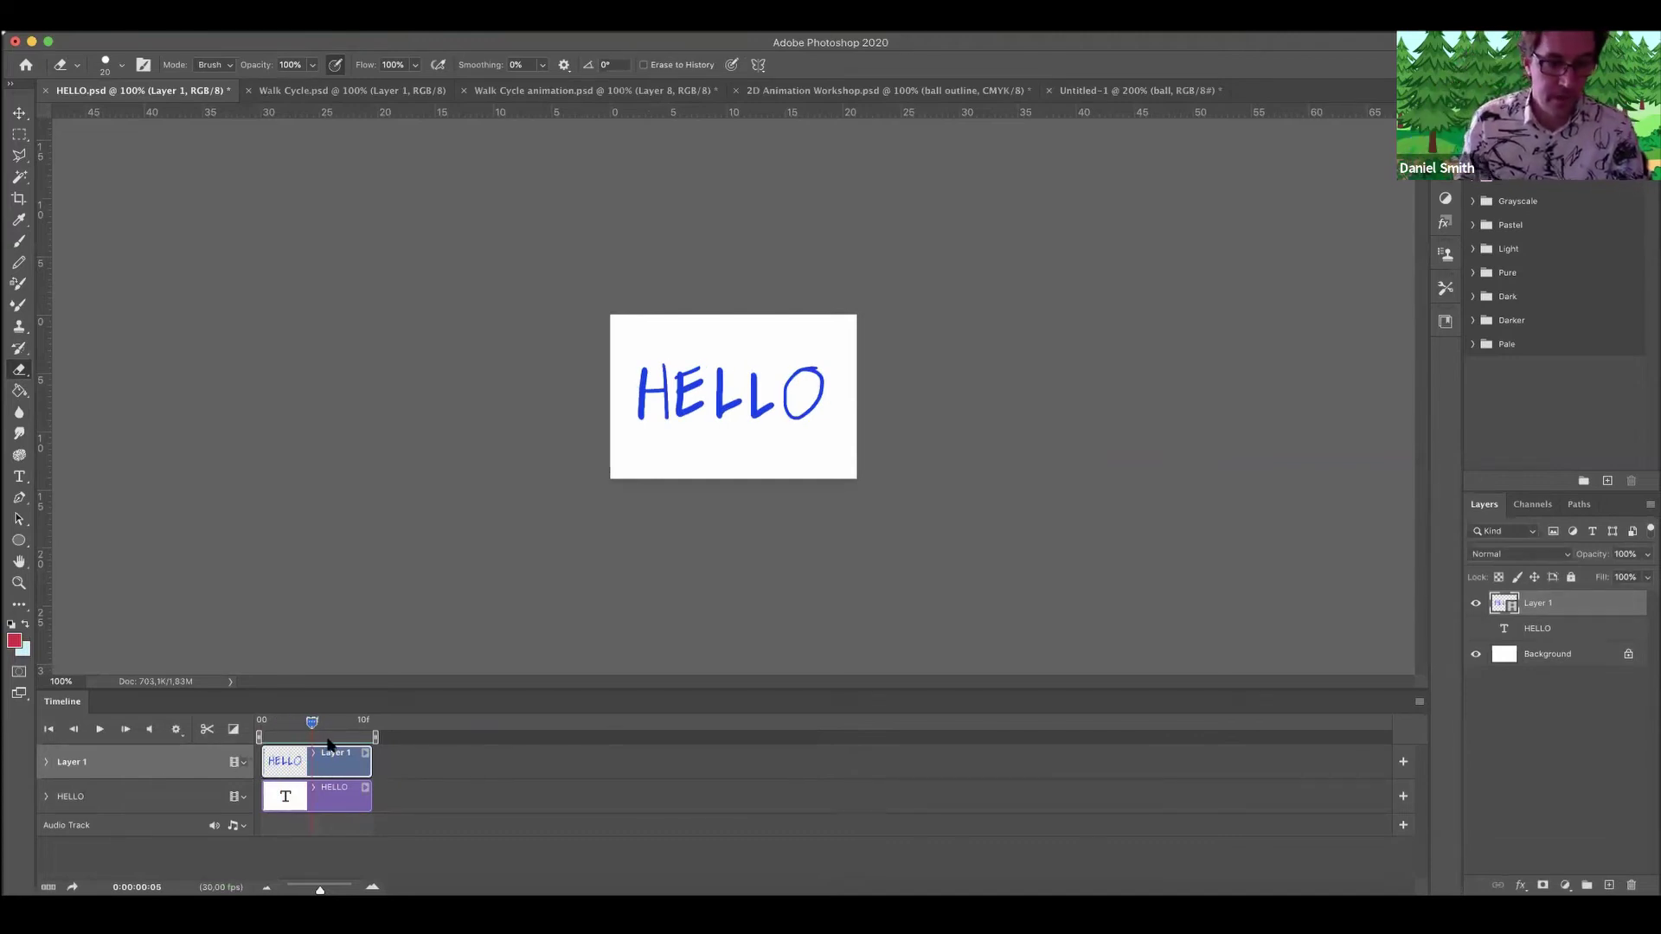
pyautogui.scroll(5, 313, 727)
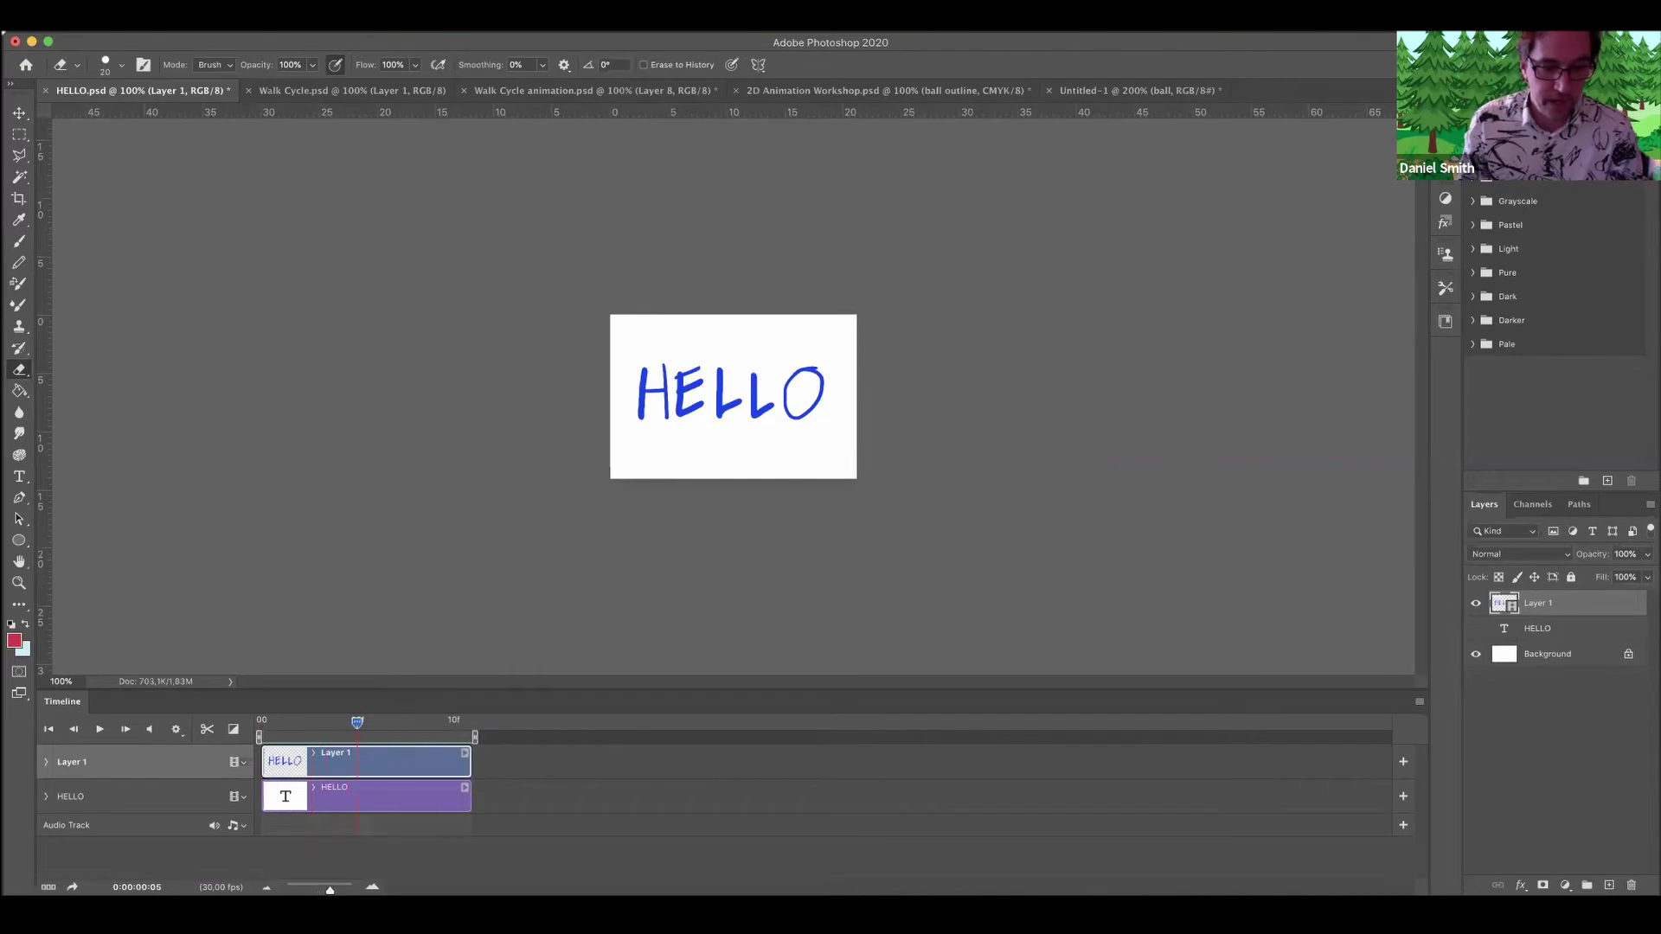
pyautogui.moveTo(409, 728); pyautogui.dragTo(261, 727)
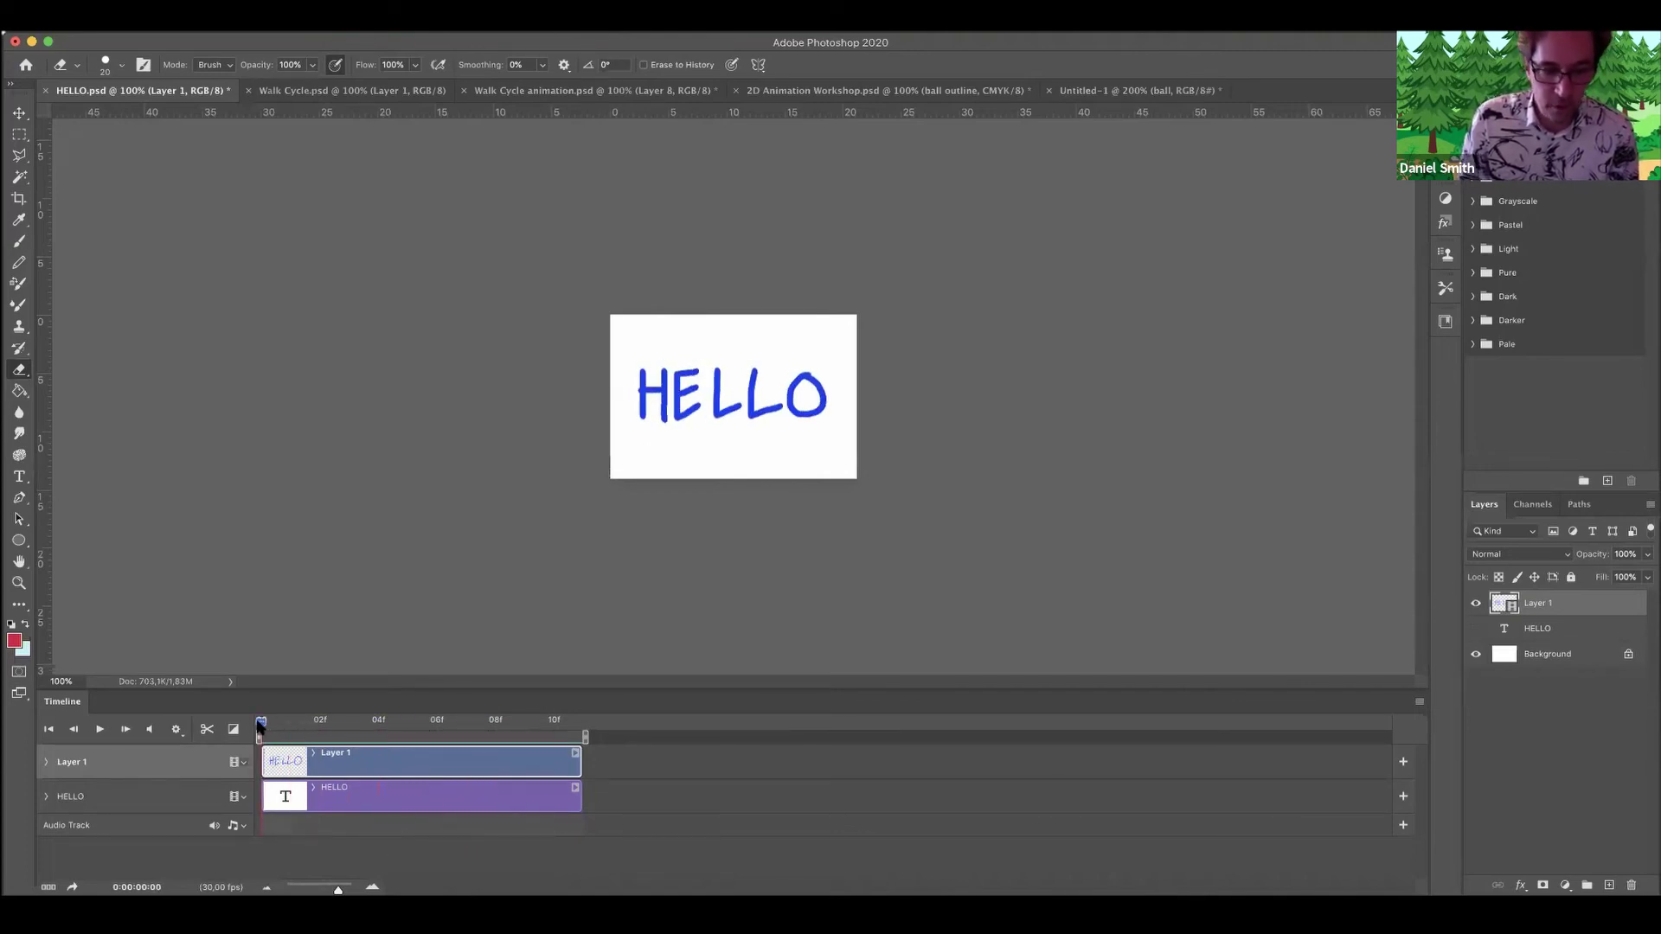
# Make the HELLO text layer visible and delete the blue Layer 1.
pyautogui.click(400, 790)
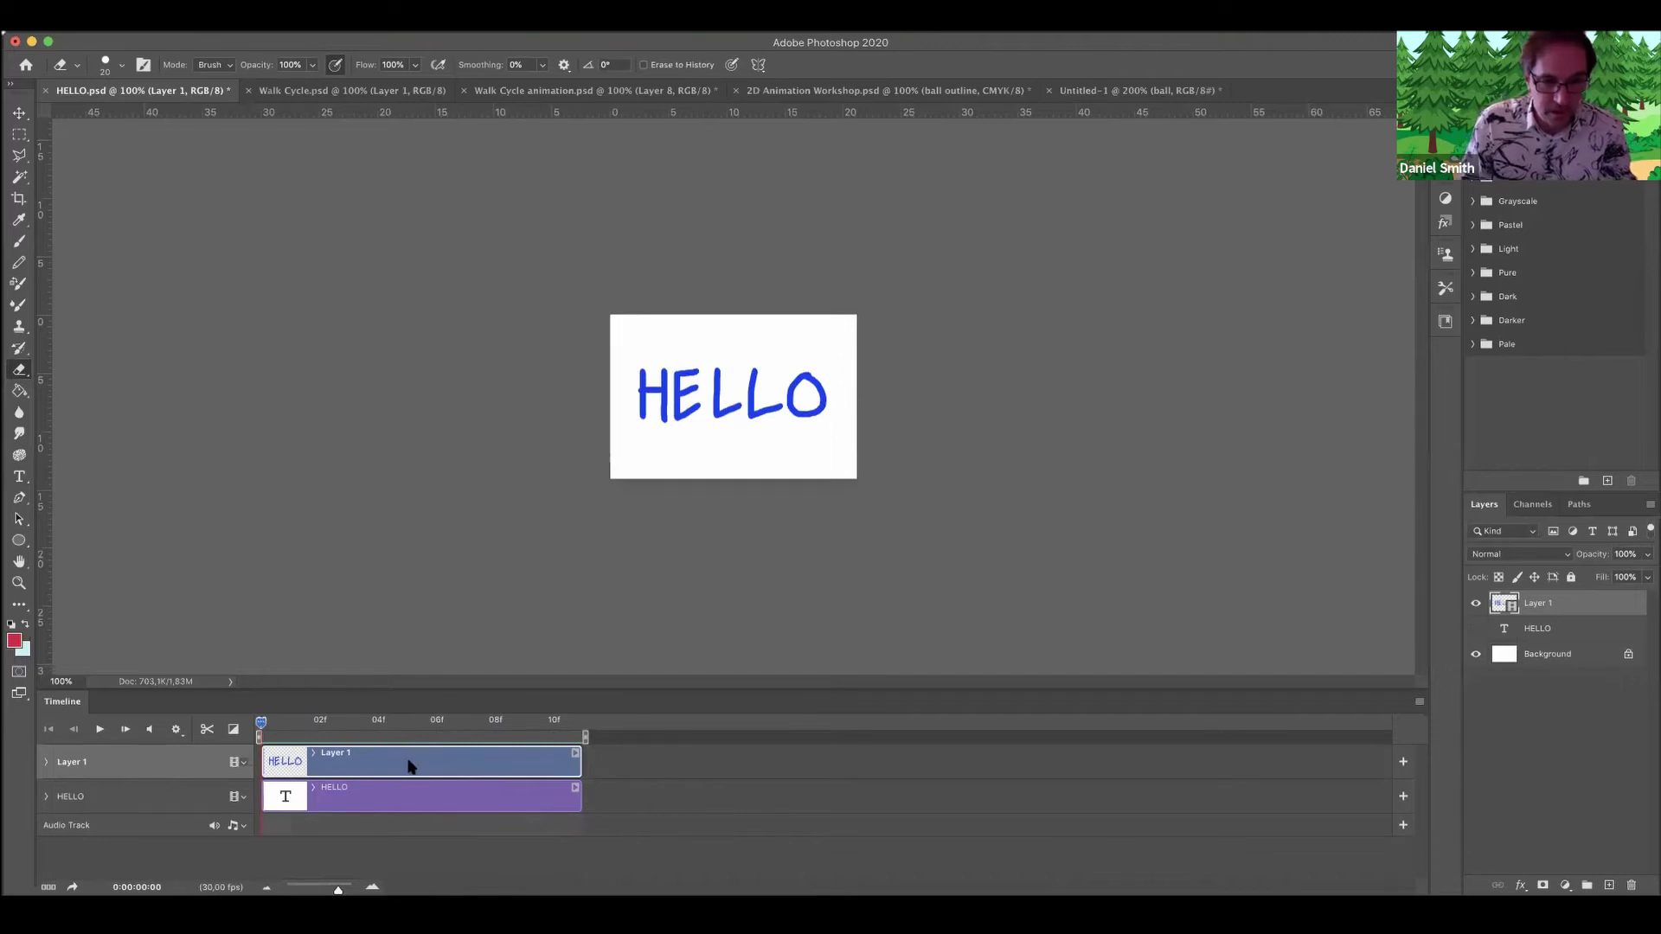
pyautogui.click(460, 763)
pyautogui.press('space')
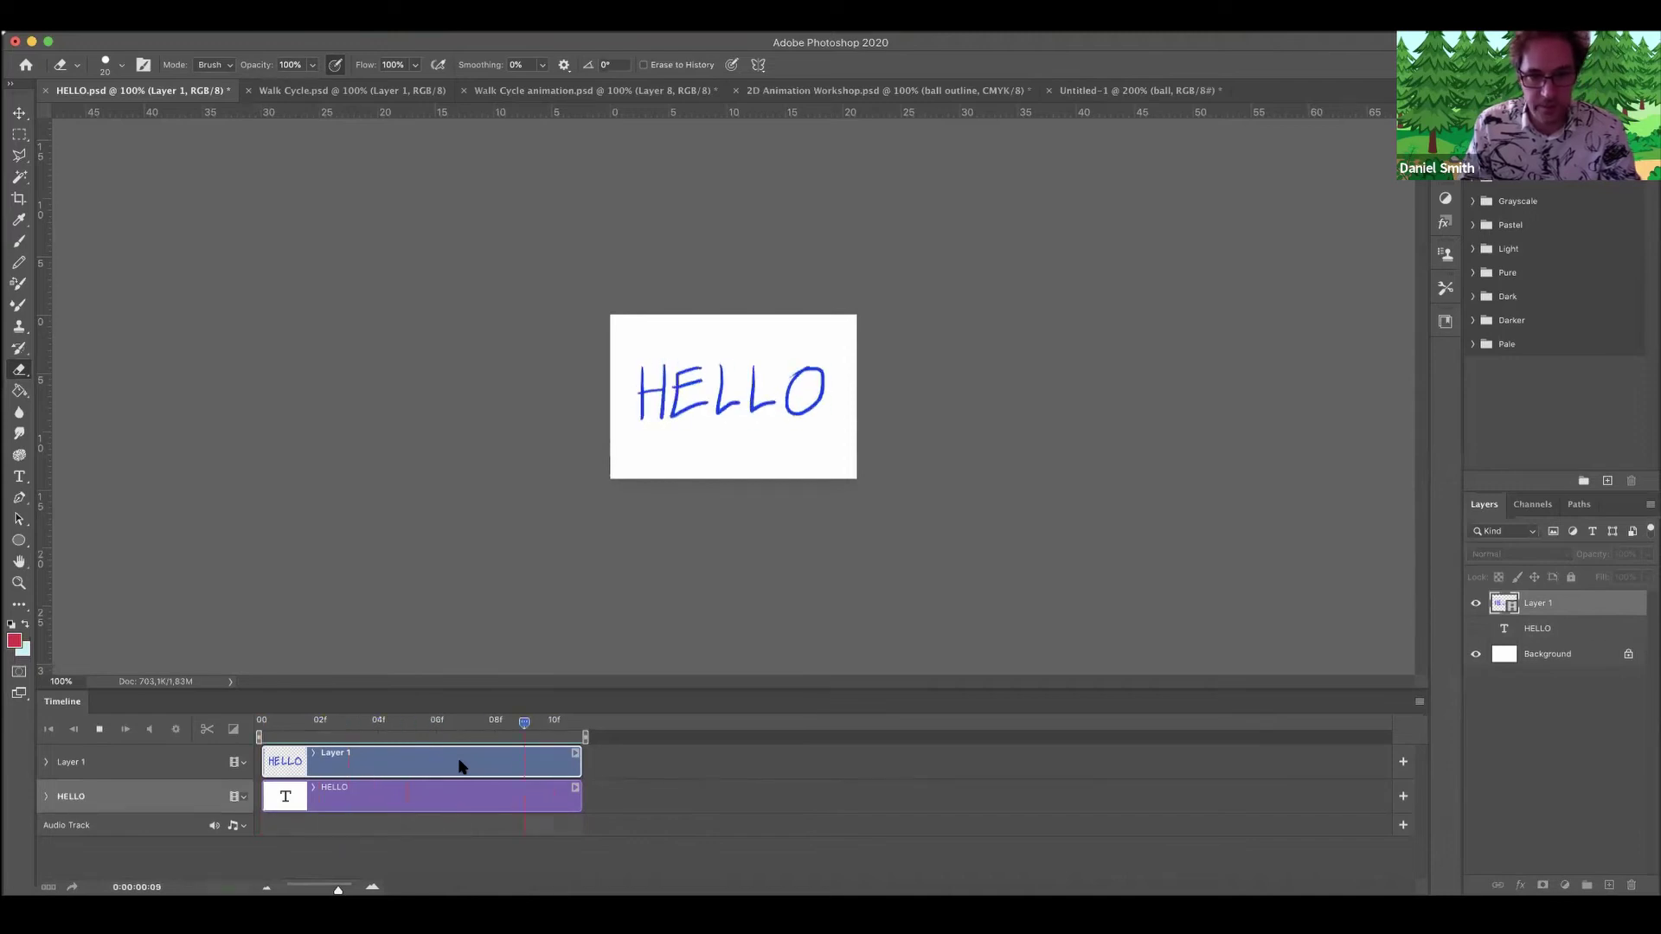
pyautogui.press('space')
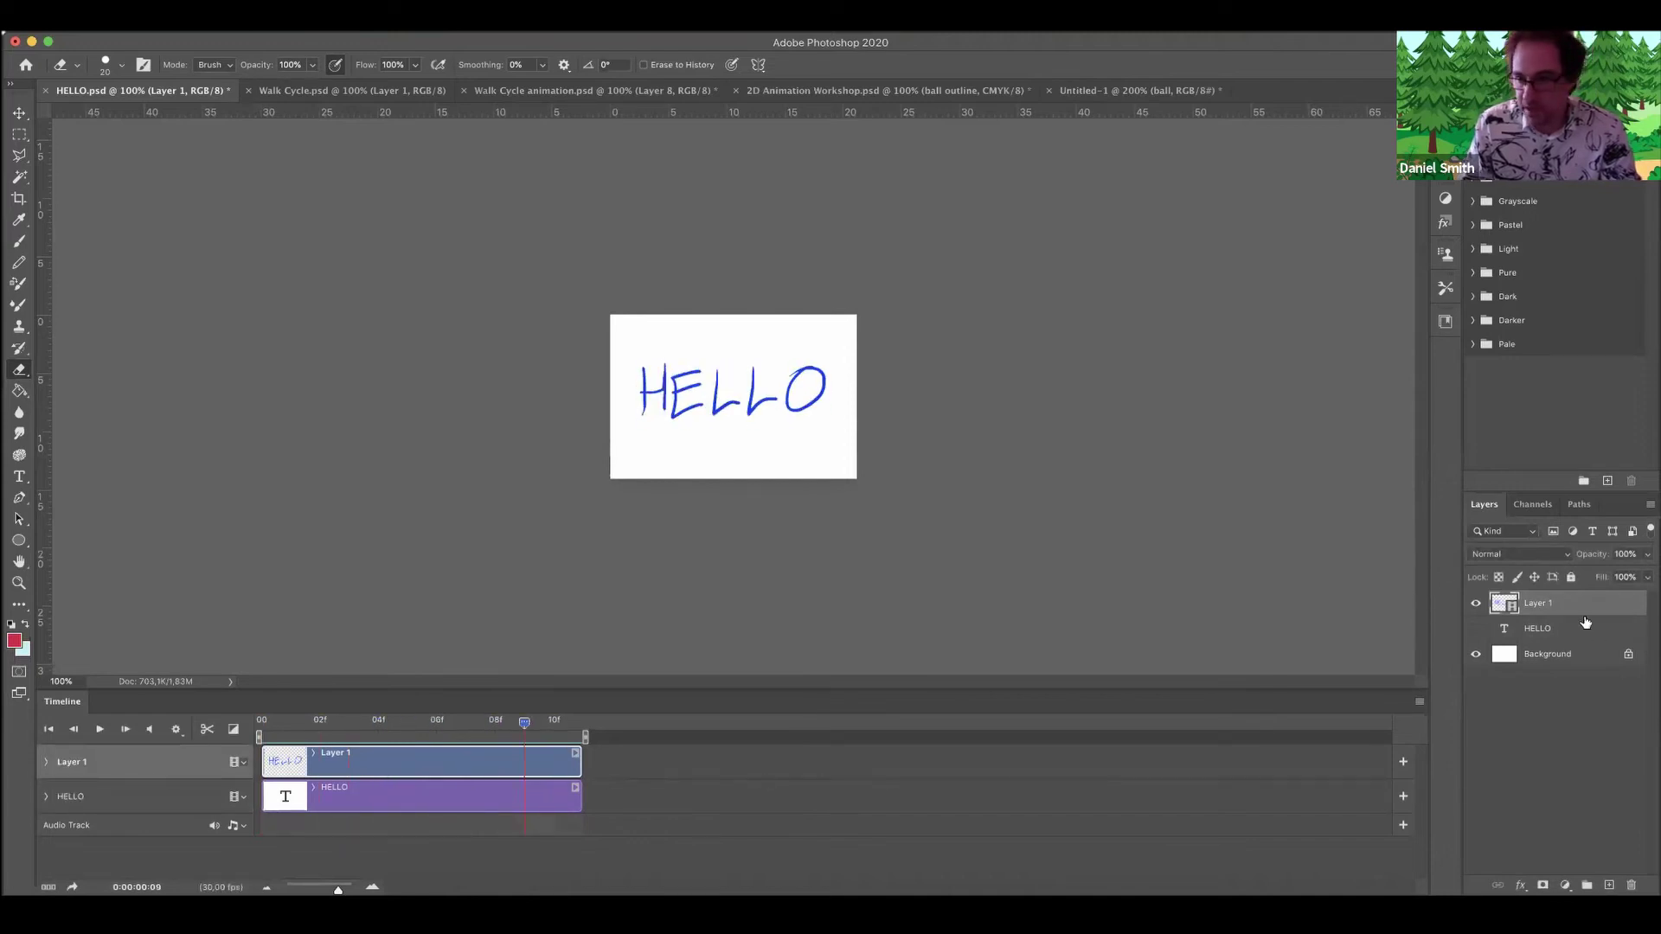
pyautogui.click(1477, 629)
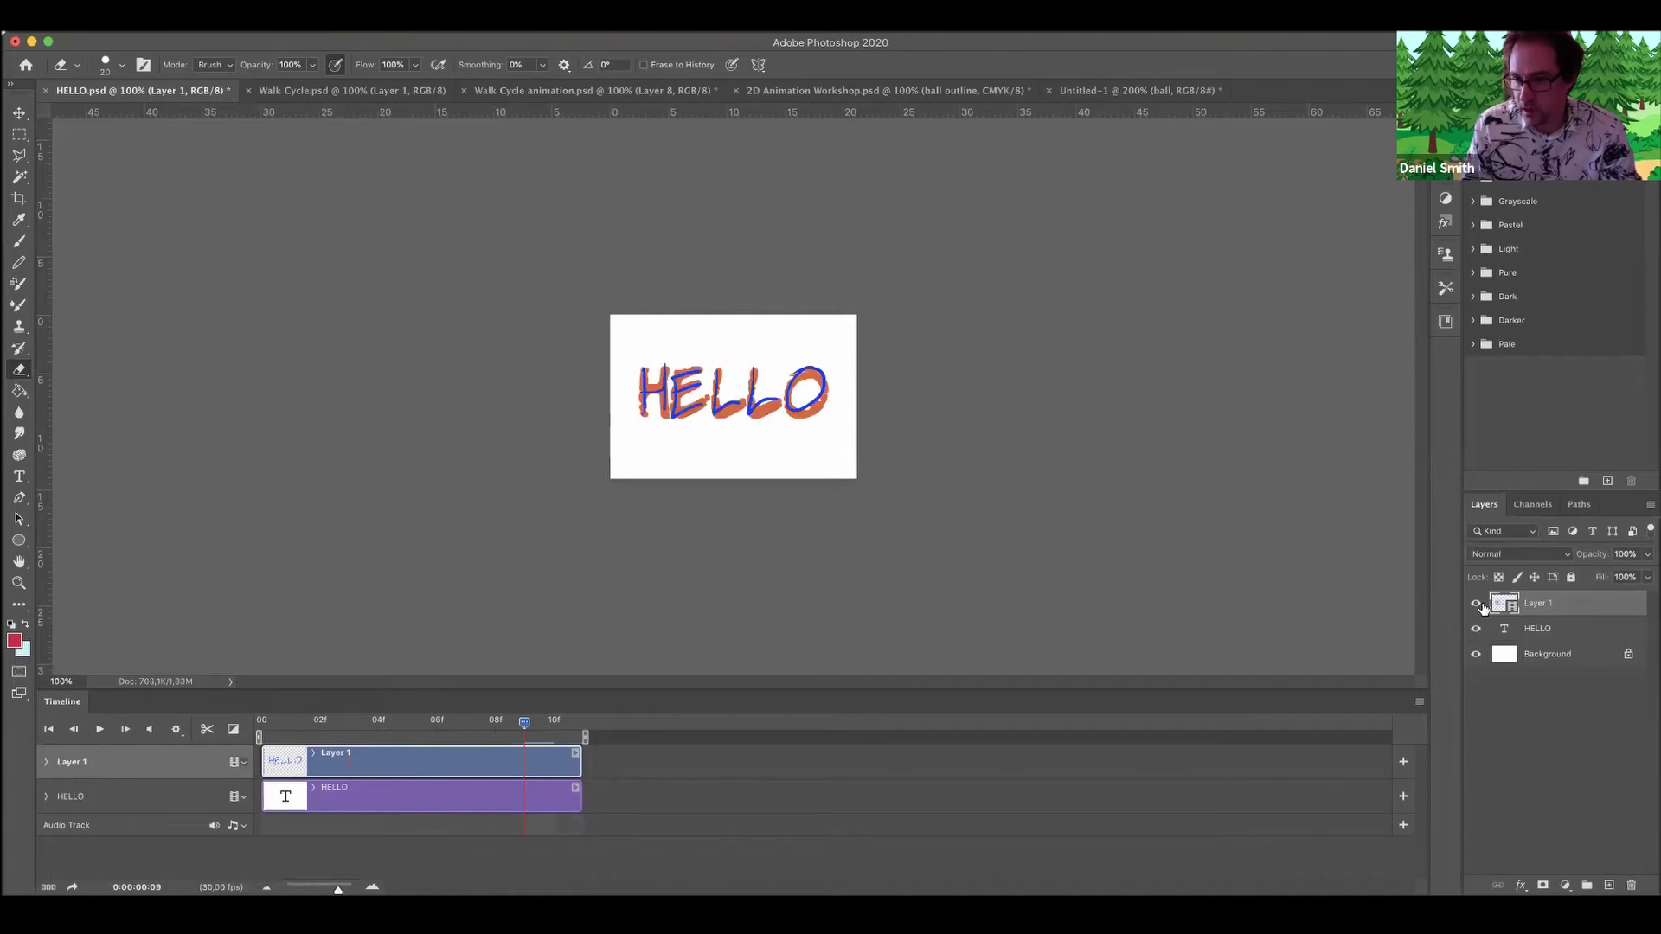
pyautogui.moveTo(1570, 603); pyautogui.dragTo(1631, 884)
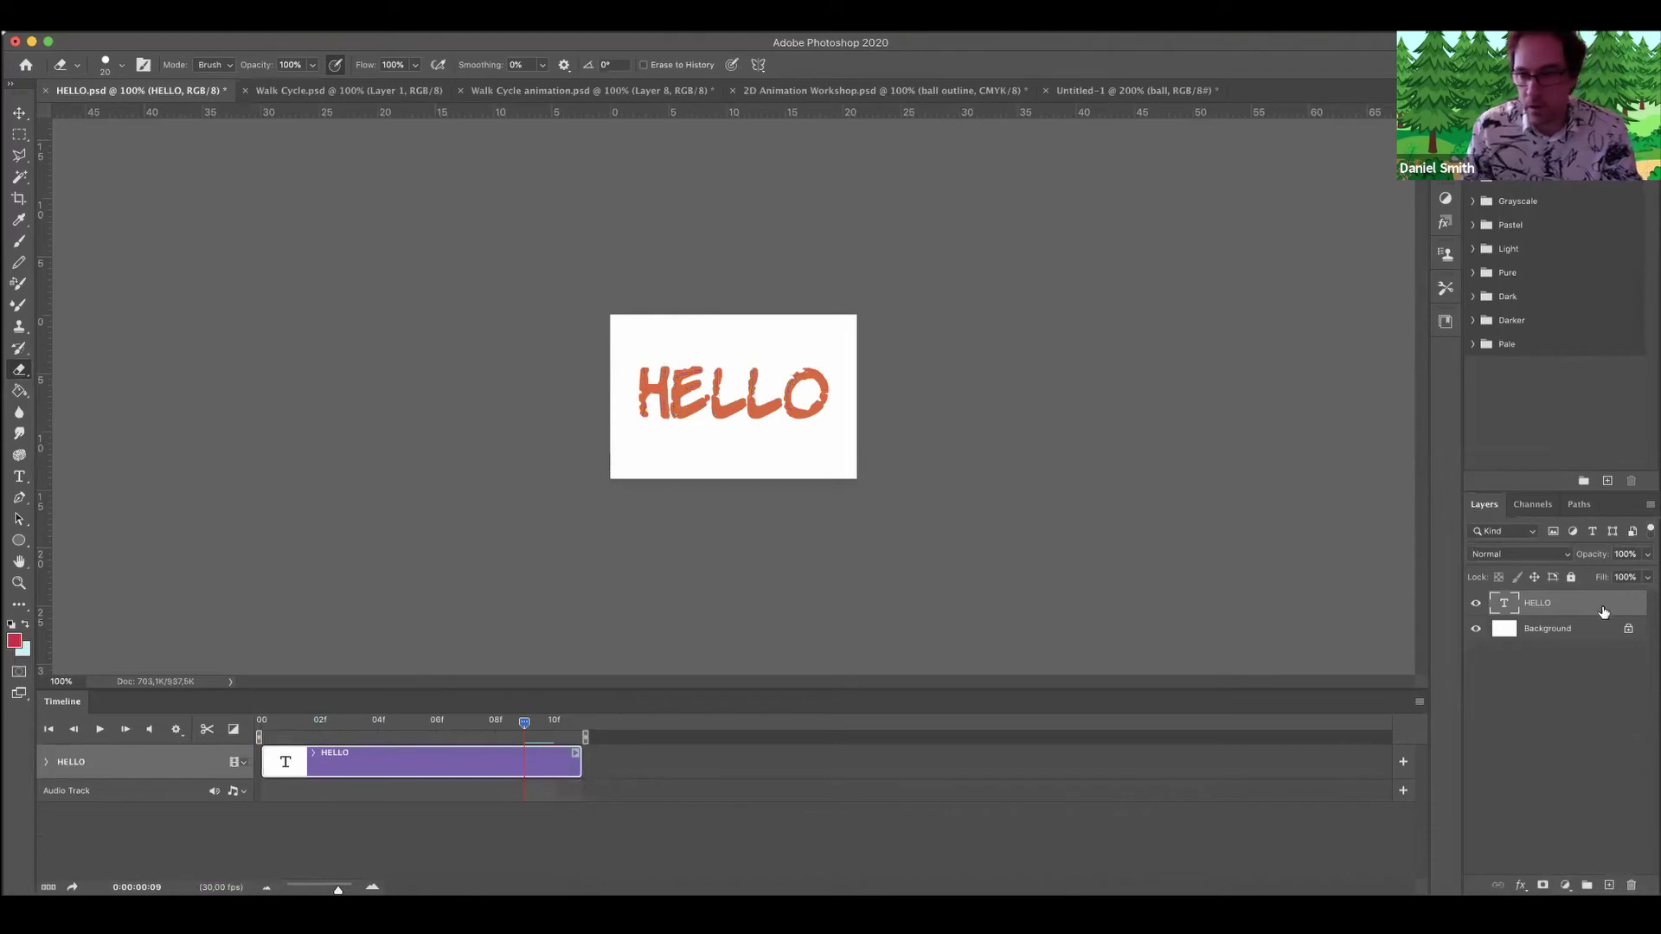
# Replace the orange HELLO text with 'THANK YOU', keeping the layer name unchanged.
pyautogui.doubleClick(1541, 604)
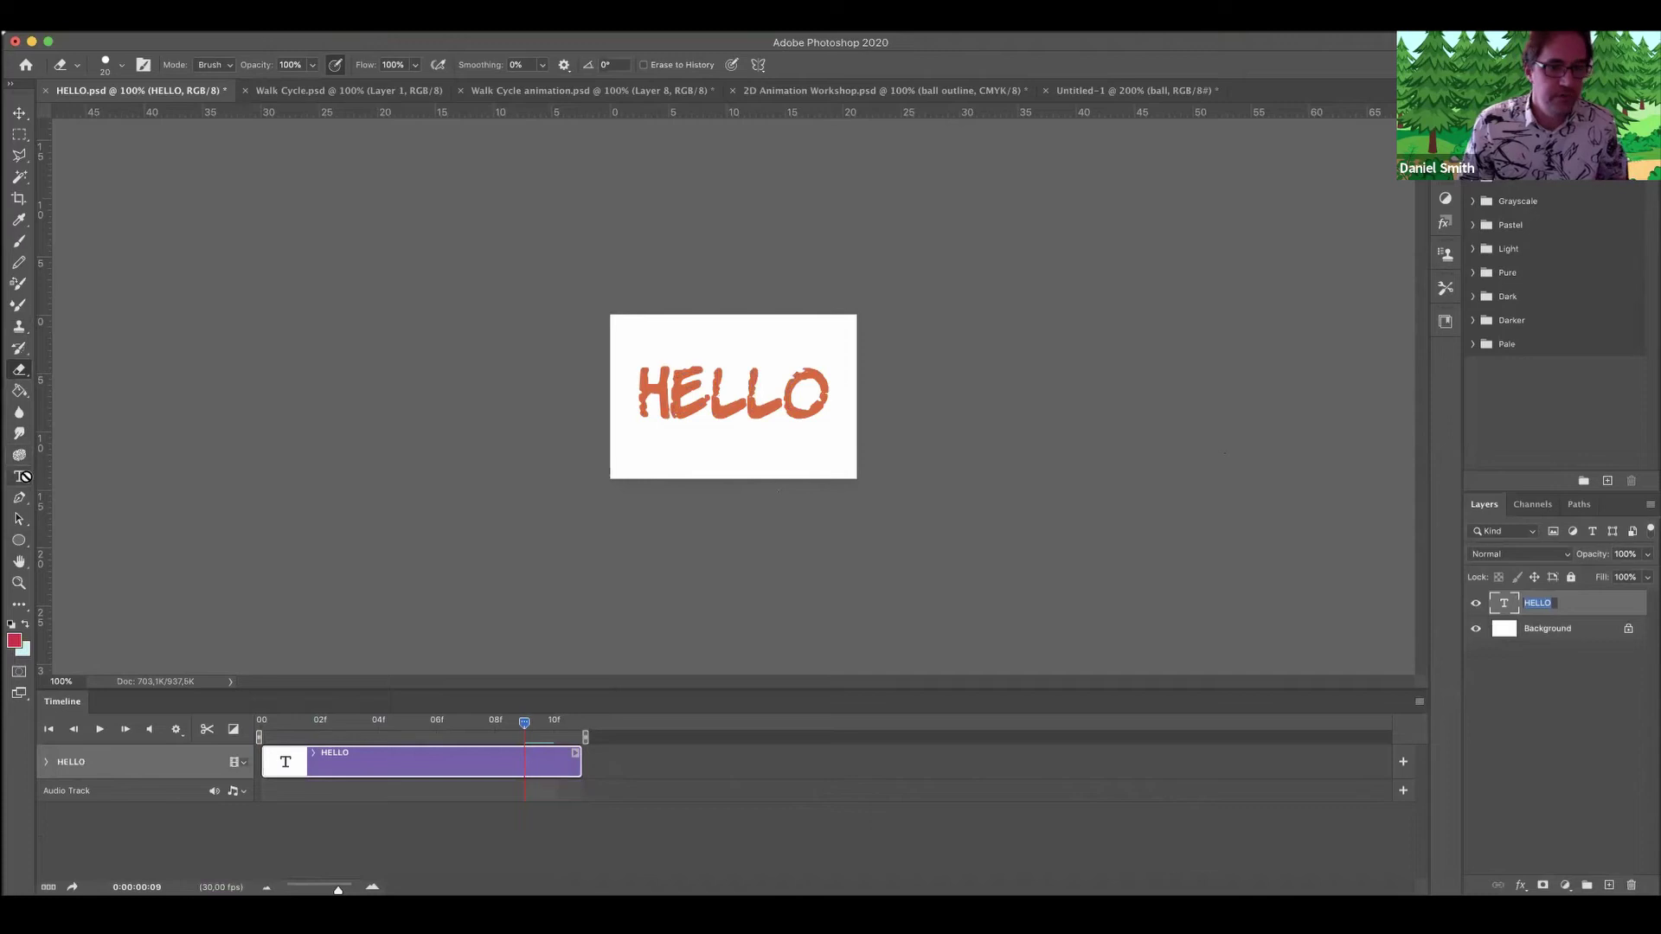
pyautogui.press('Return')
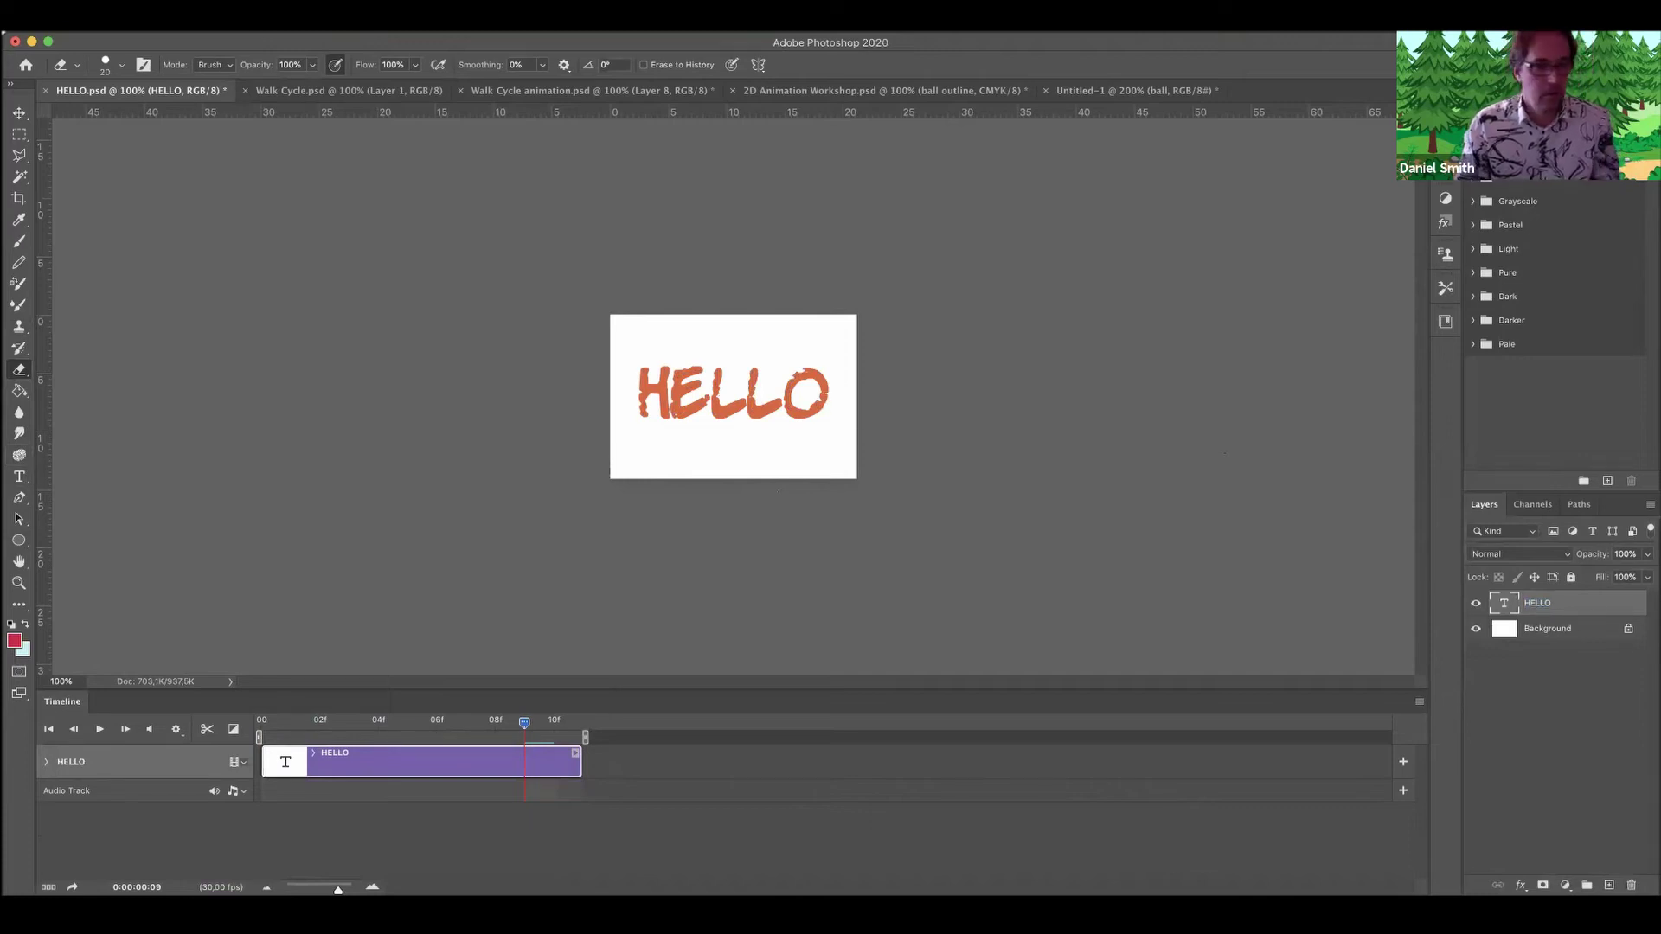
pyautogui.press('t')
pyautogui.click(818, 397)
pyautogui.press('super+a')
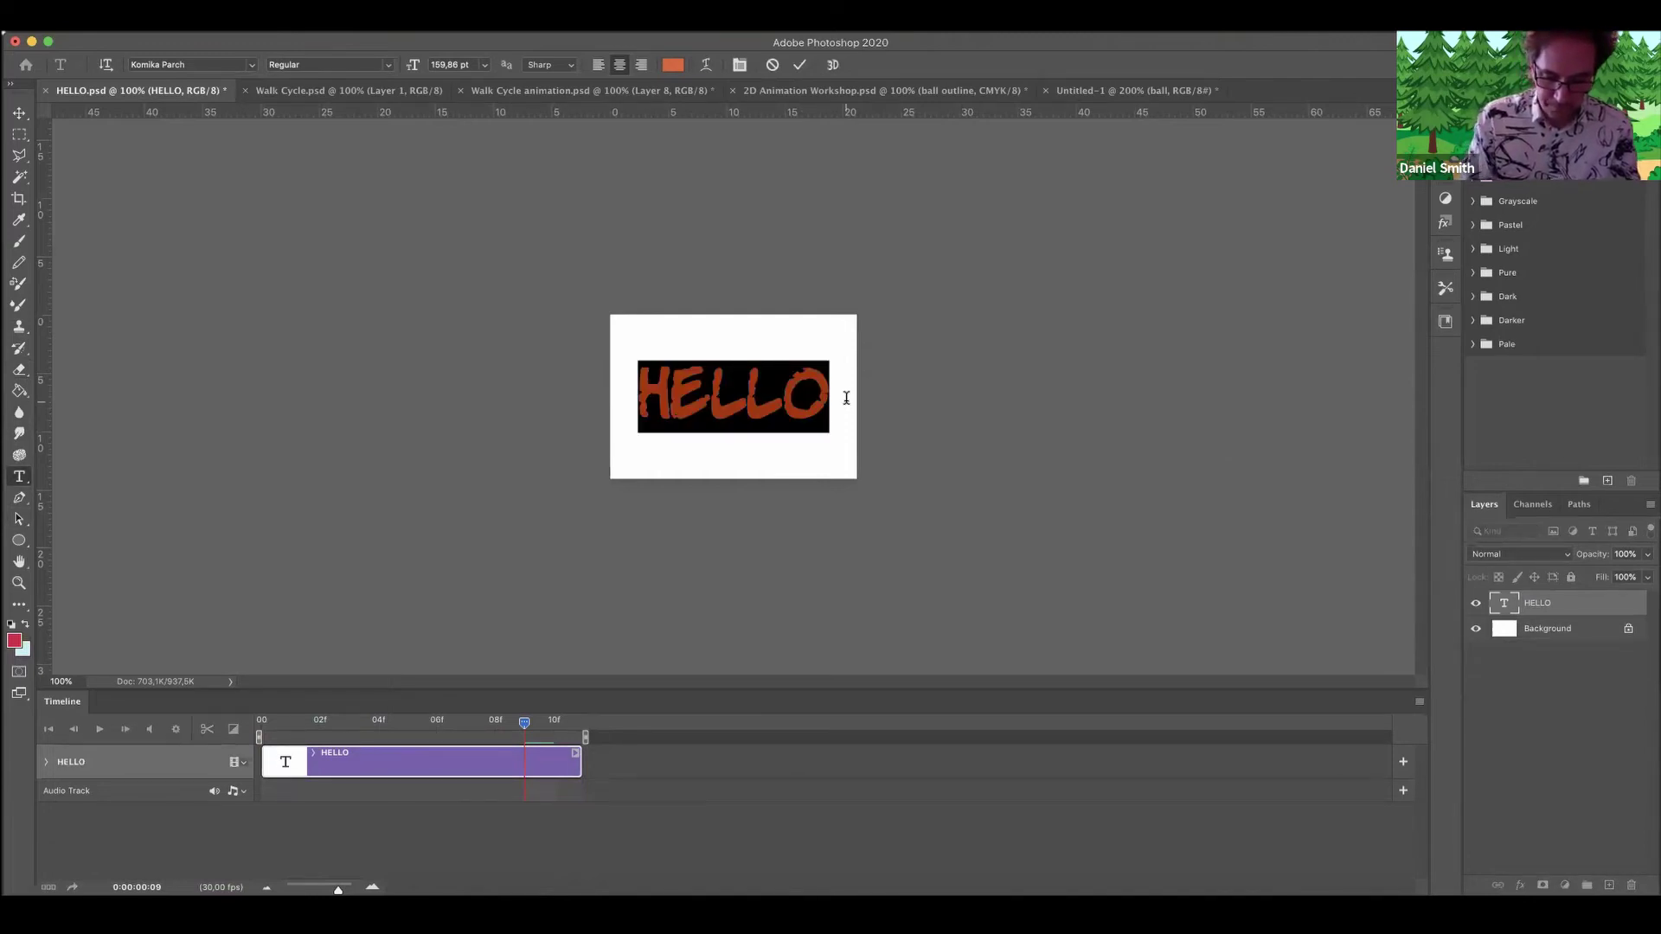
pyautogui.write('THANK YOU')
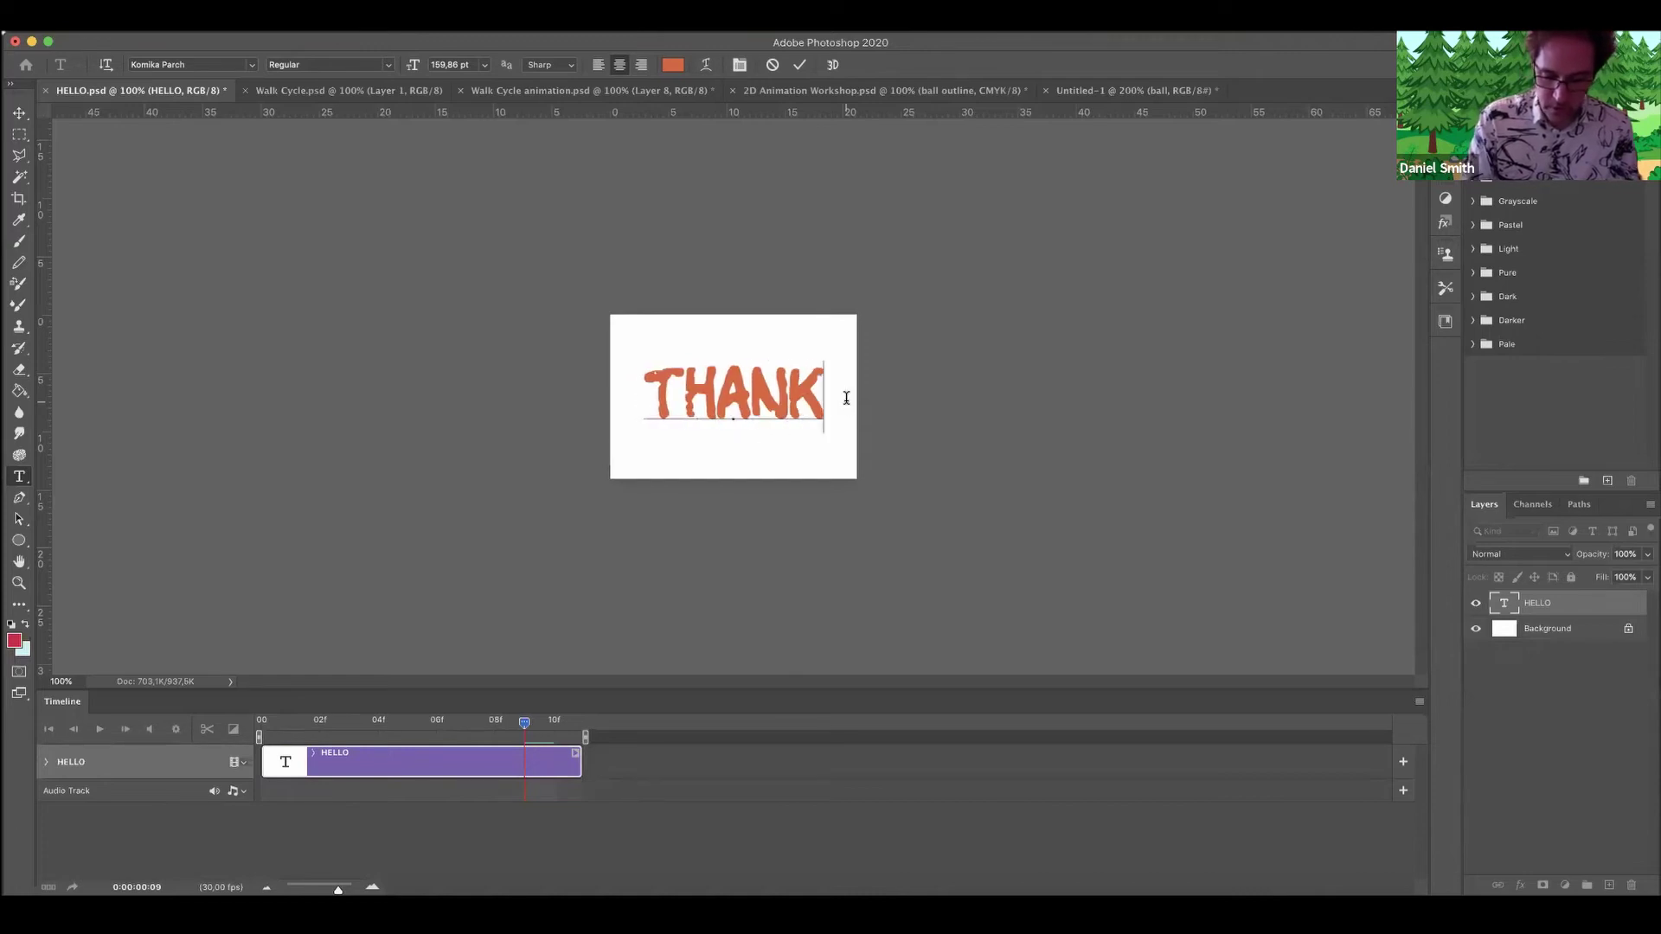
pyautogui.click(19, 113)
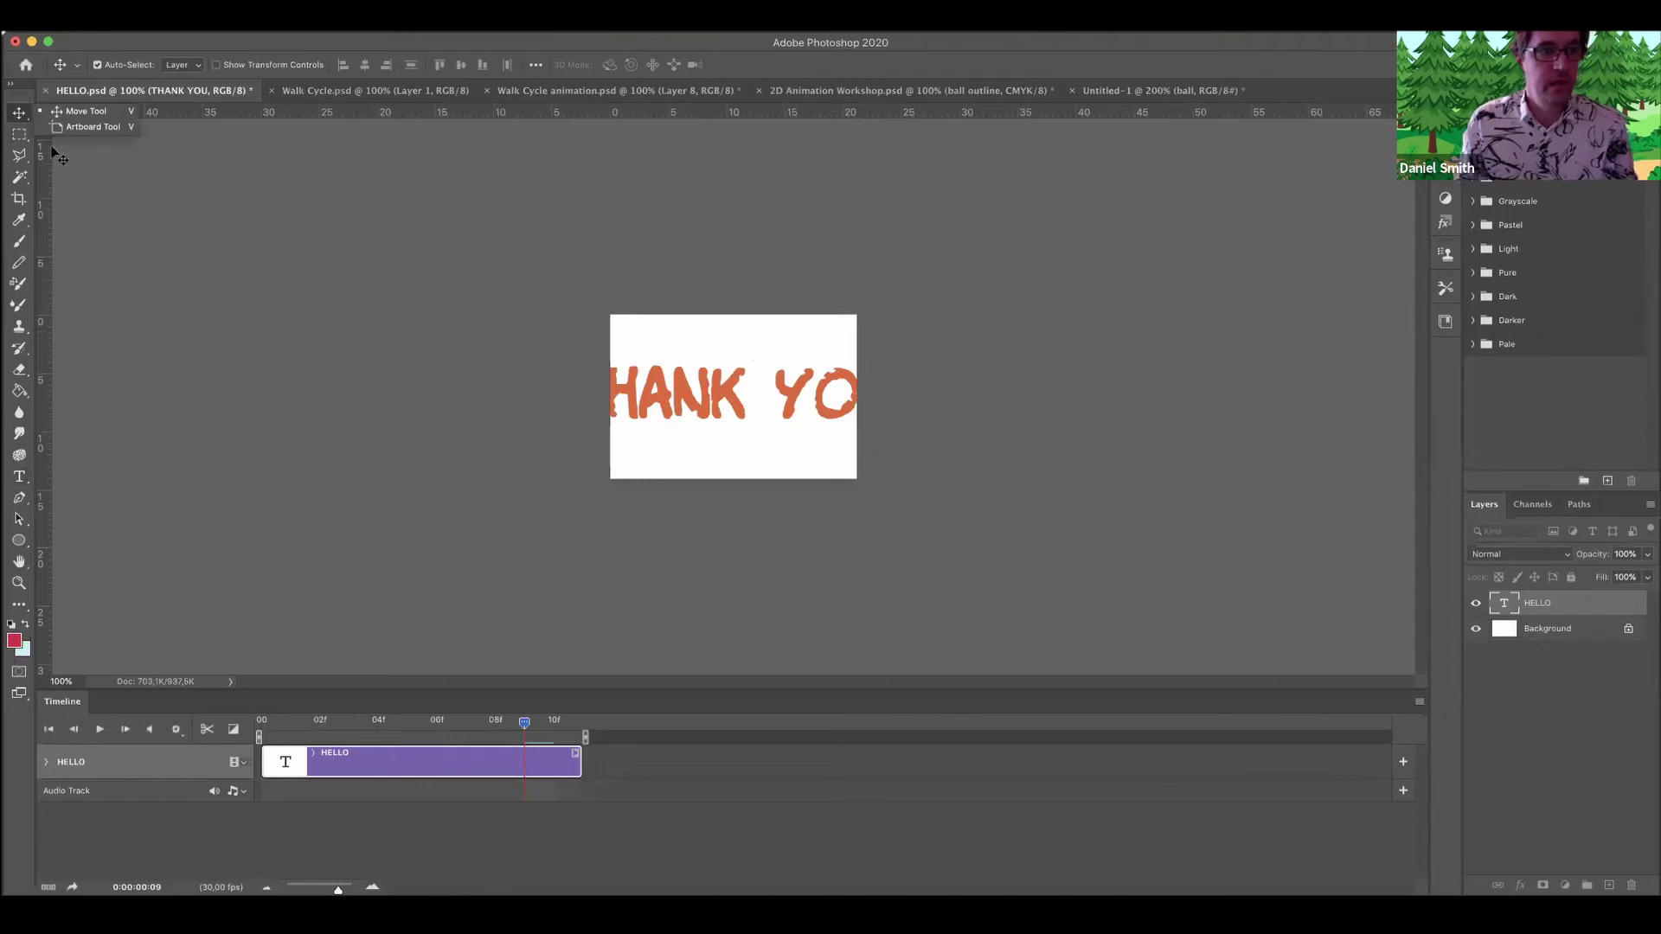
# Scale the THANK YOU text down to about 60% using Edit > Transform > Scale.
pyautogui.click(174, 39)
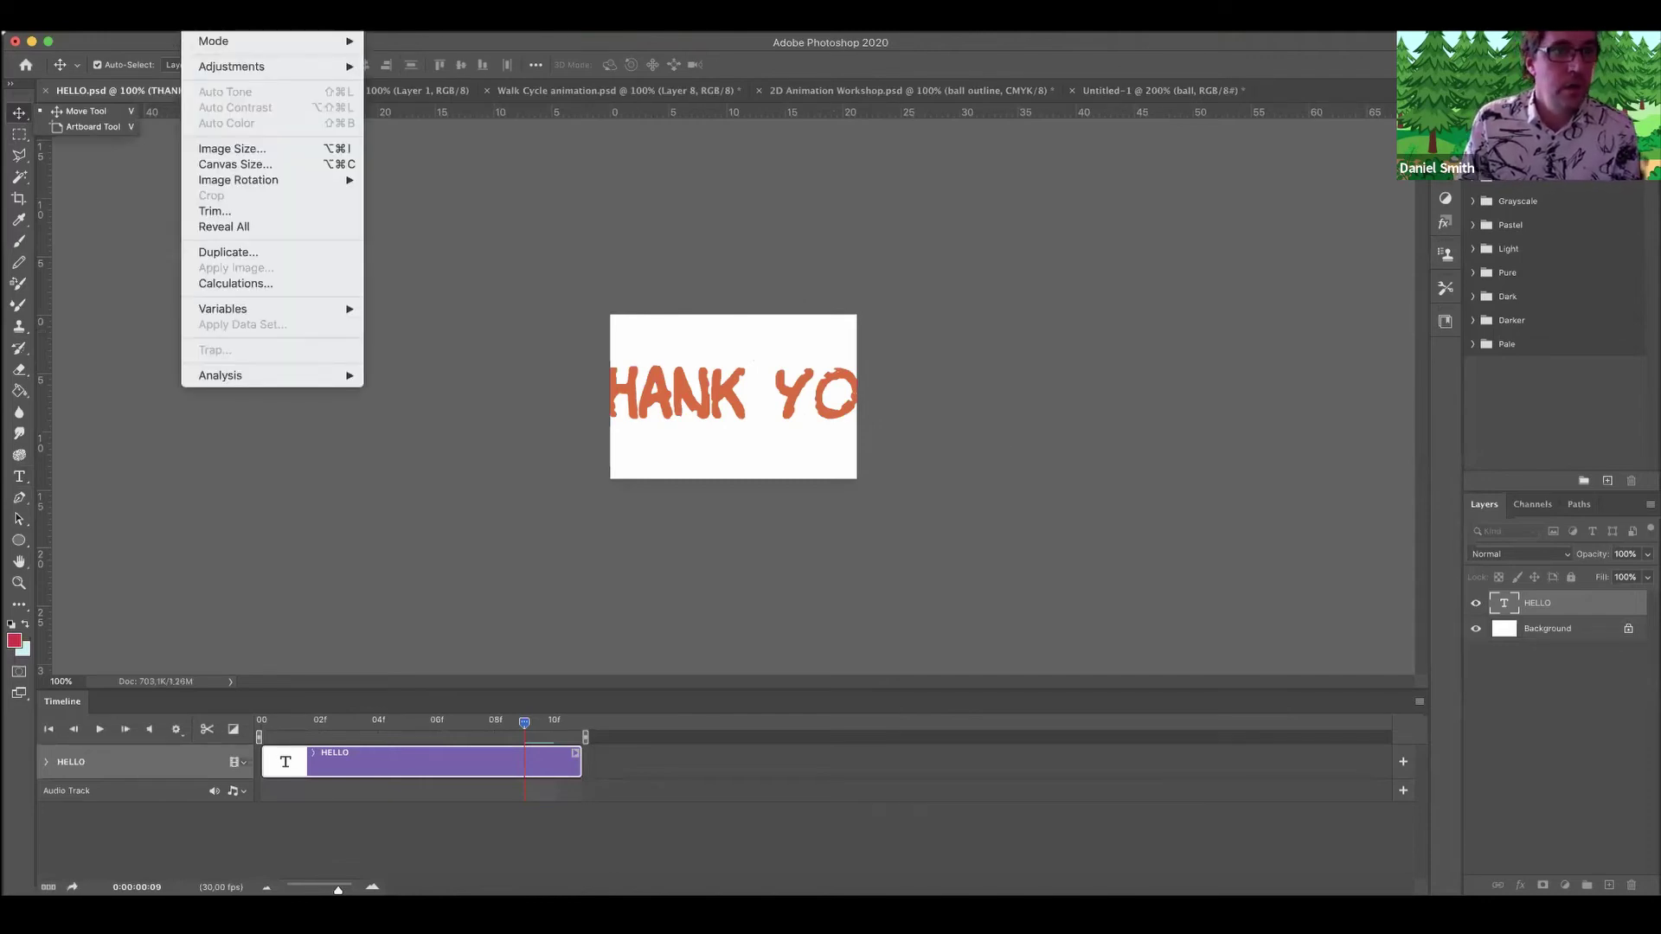
pyautogui.moveTo(216, 403)
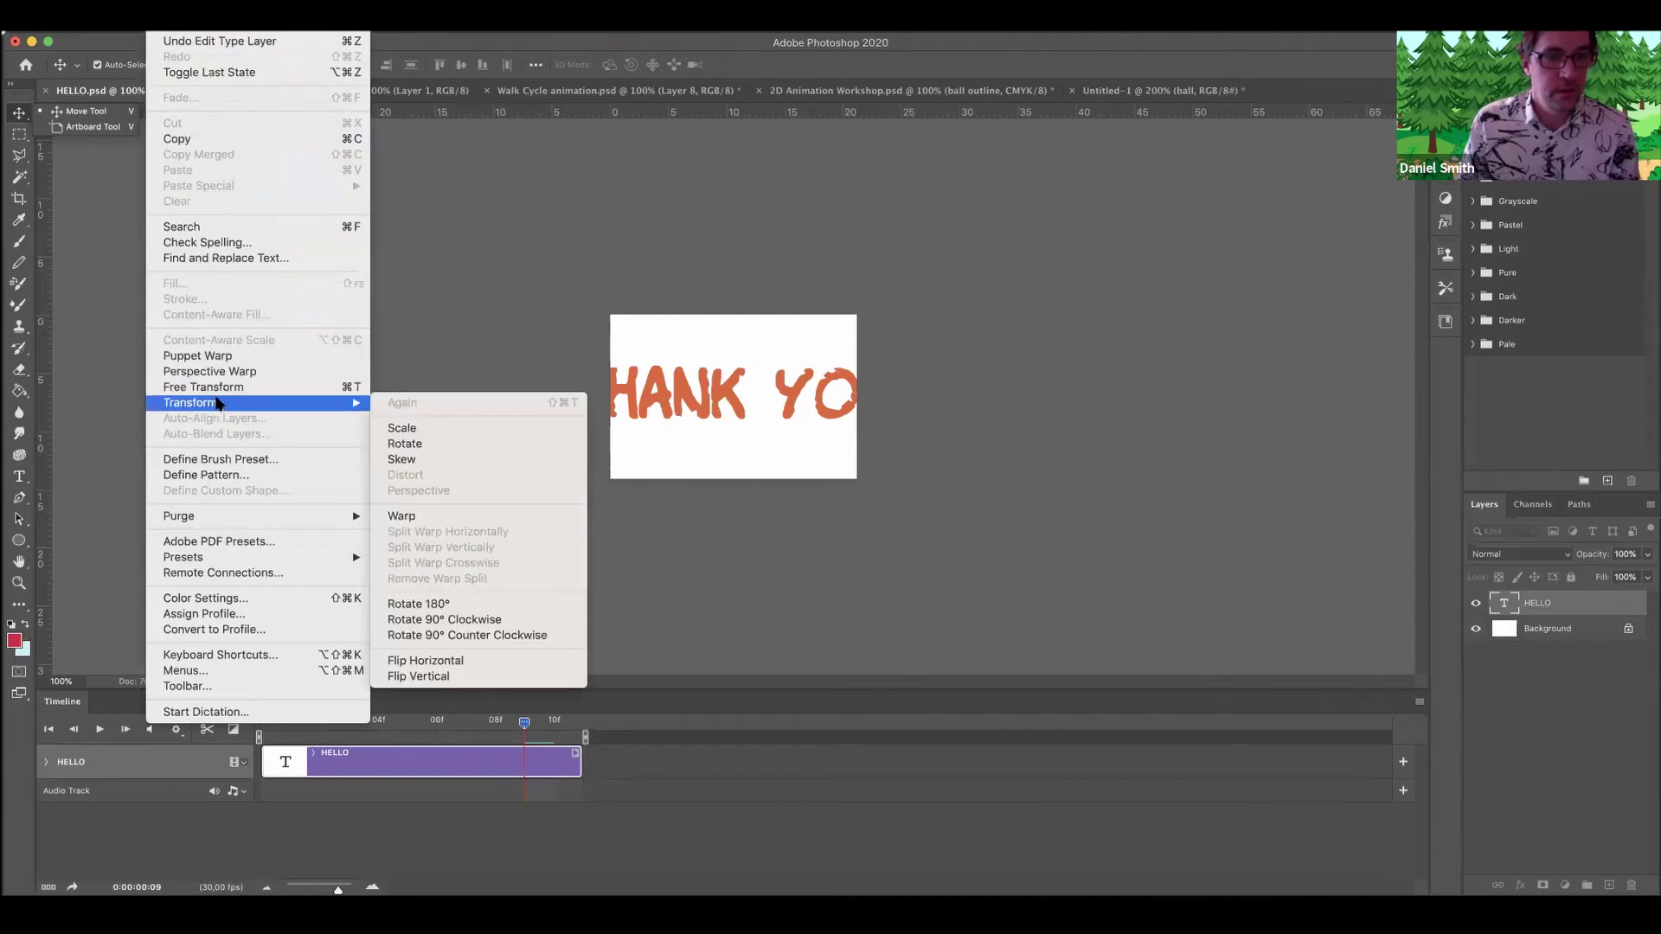
pyautogui.click(432, 427)
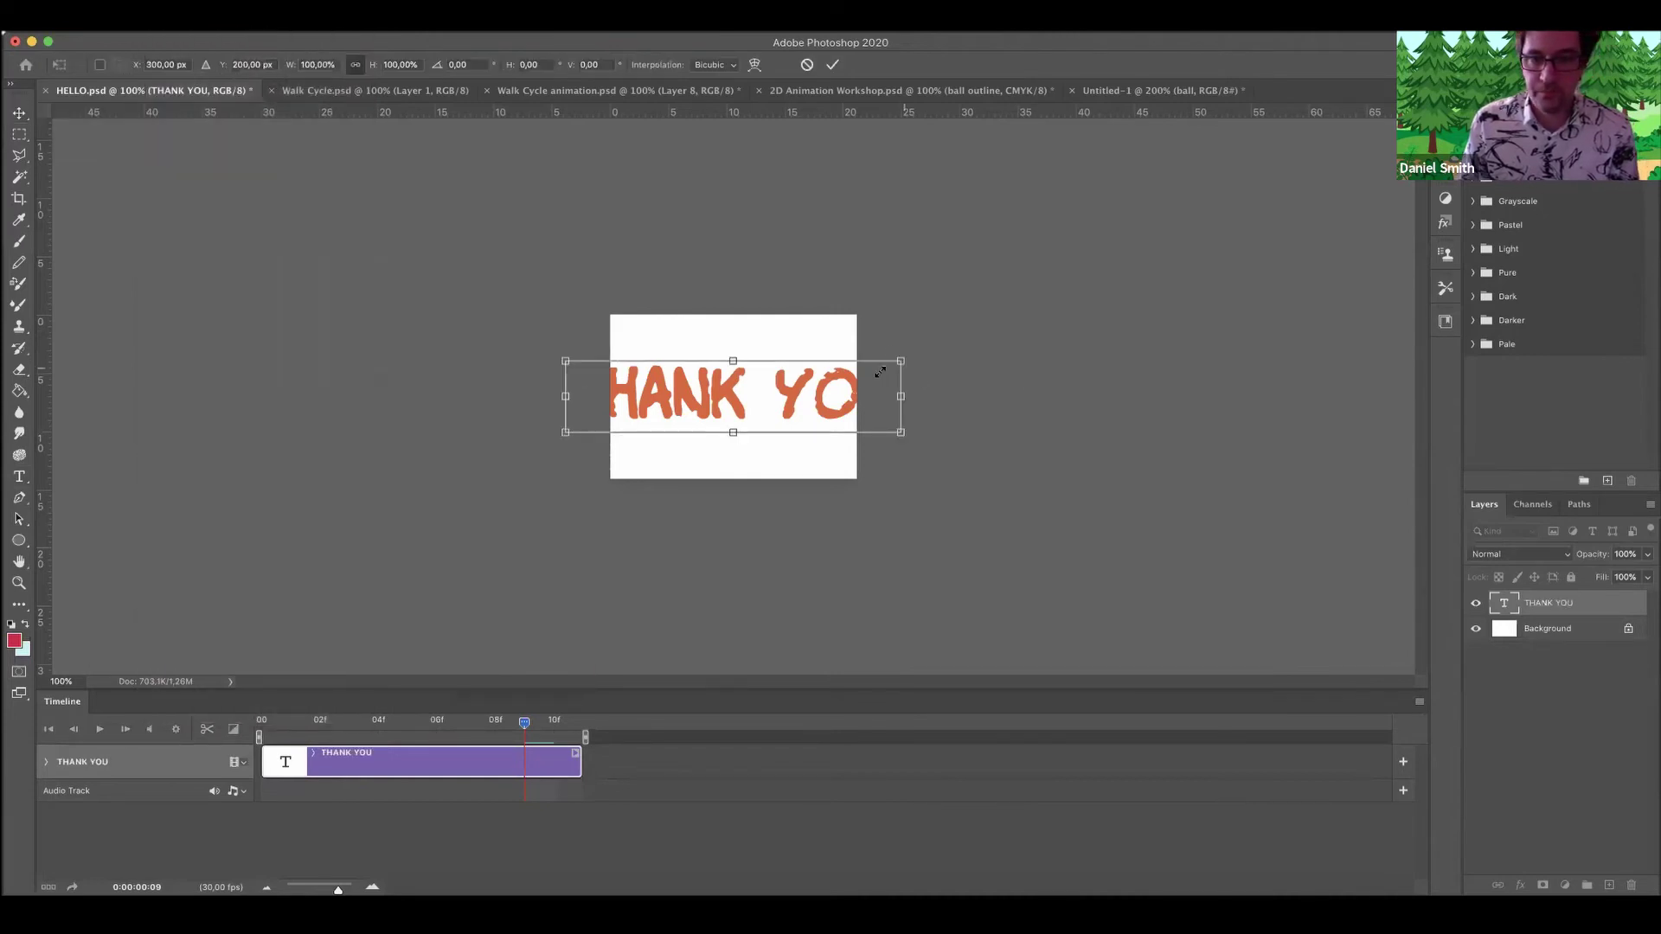
pyautogui.moveTo(900, 362); pyautogui.dragTo(829, 377)
pyautogui.moveTo(568, 378); pyautogui.dragTo(697, 407)
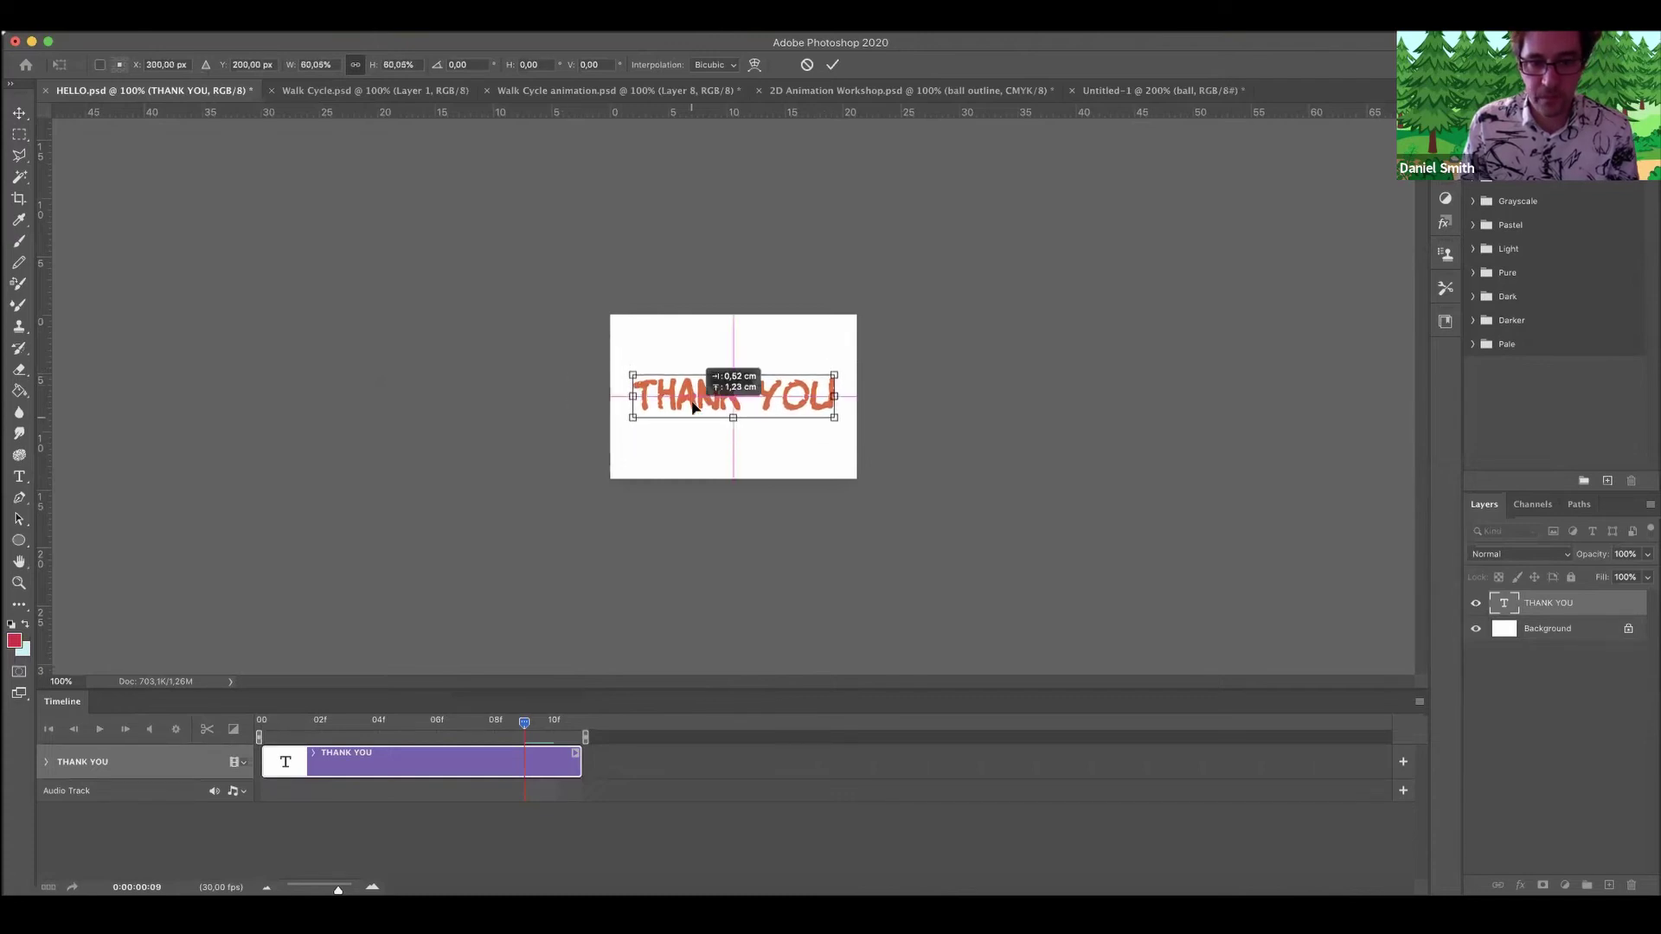
pyautogui.press('Return')
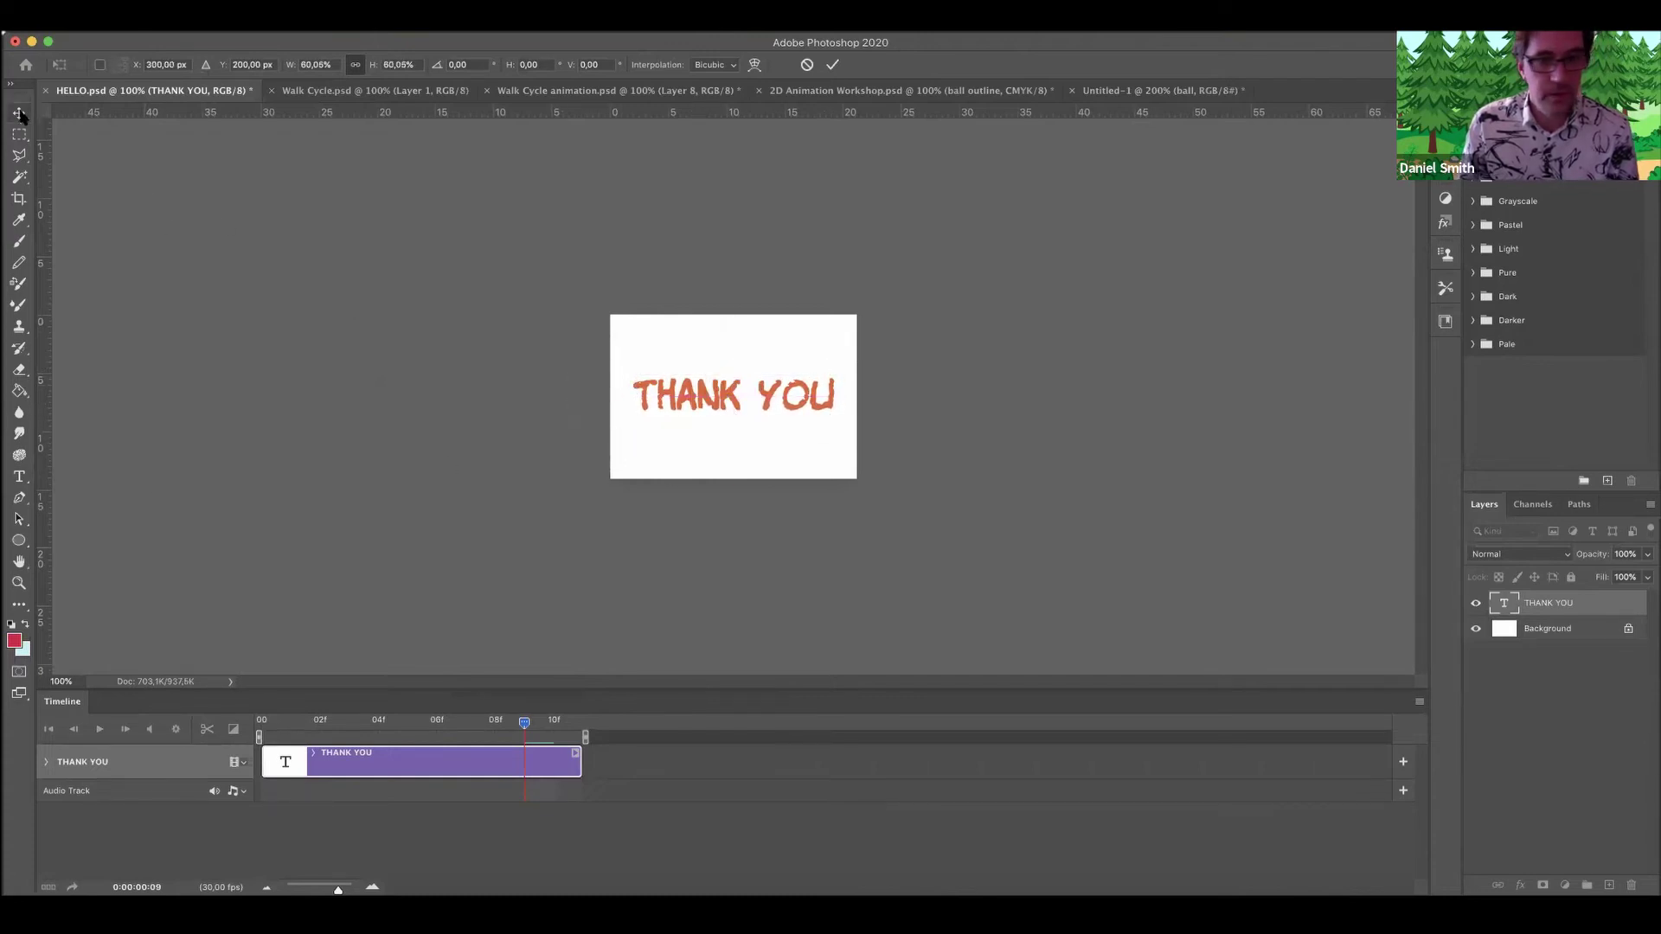
# Add a new blank video layer, Layer 1, with its clip starting at frame 00.
pyautogui.press('super+equal')
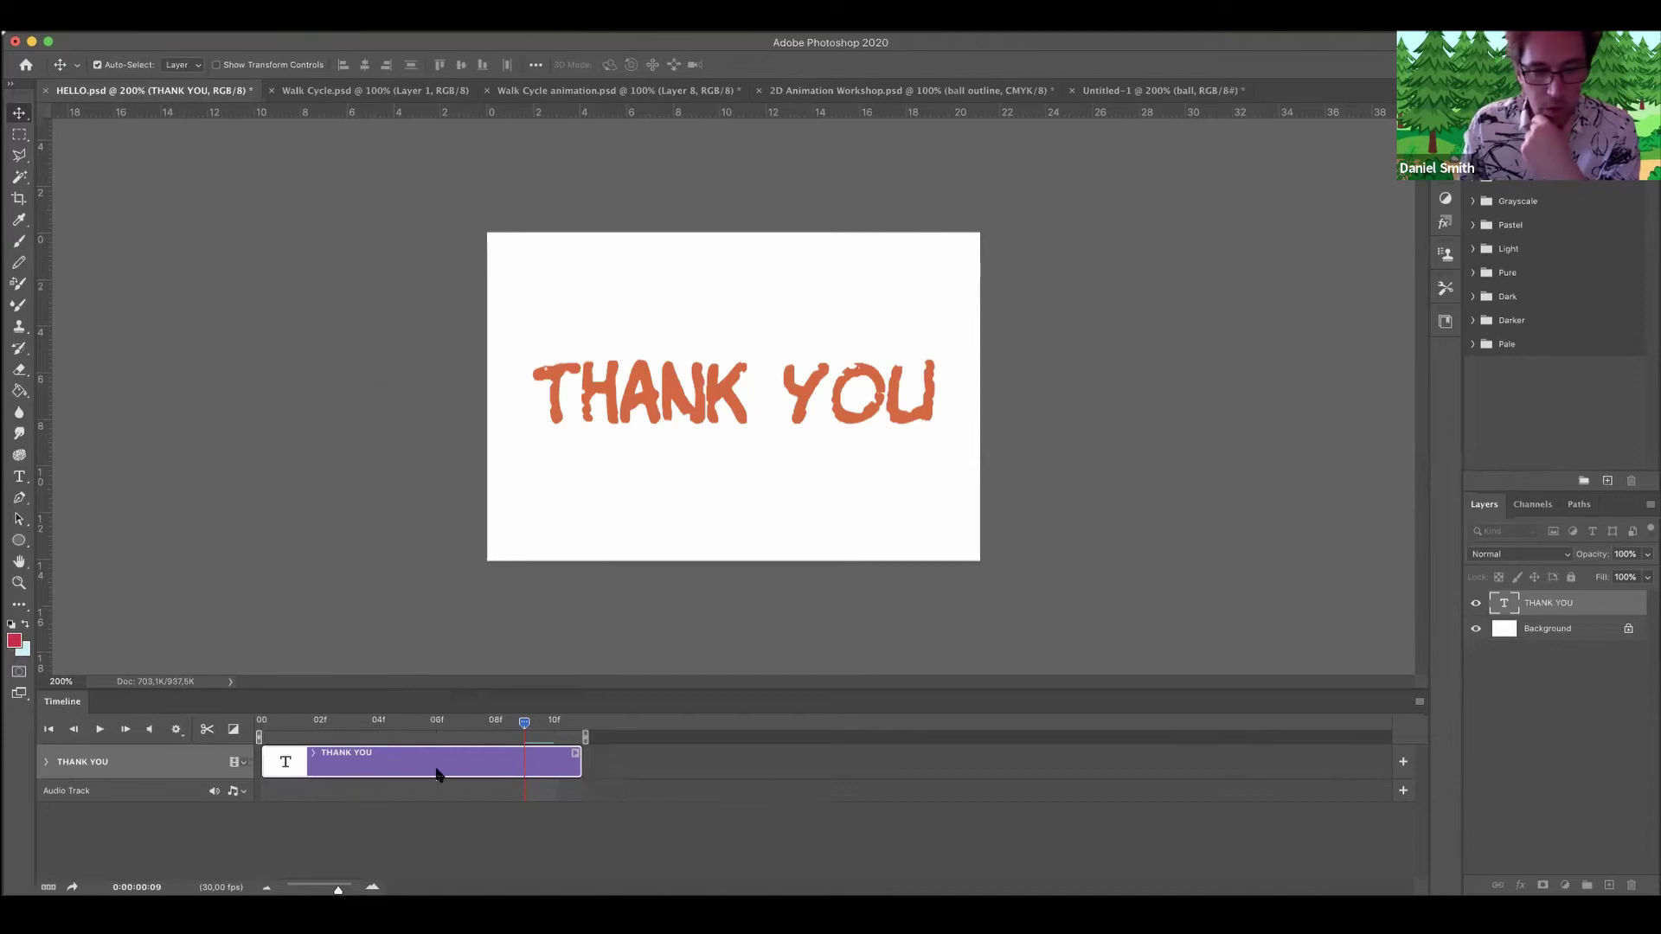
pyautogui.click(246, 14)
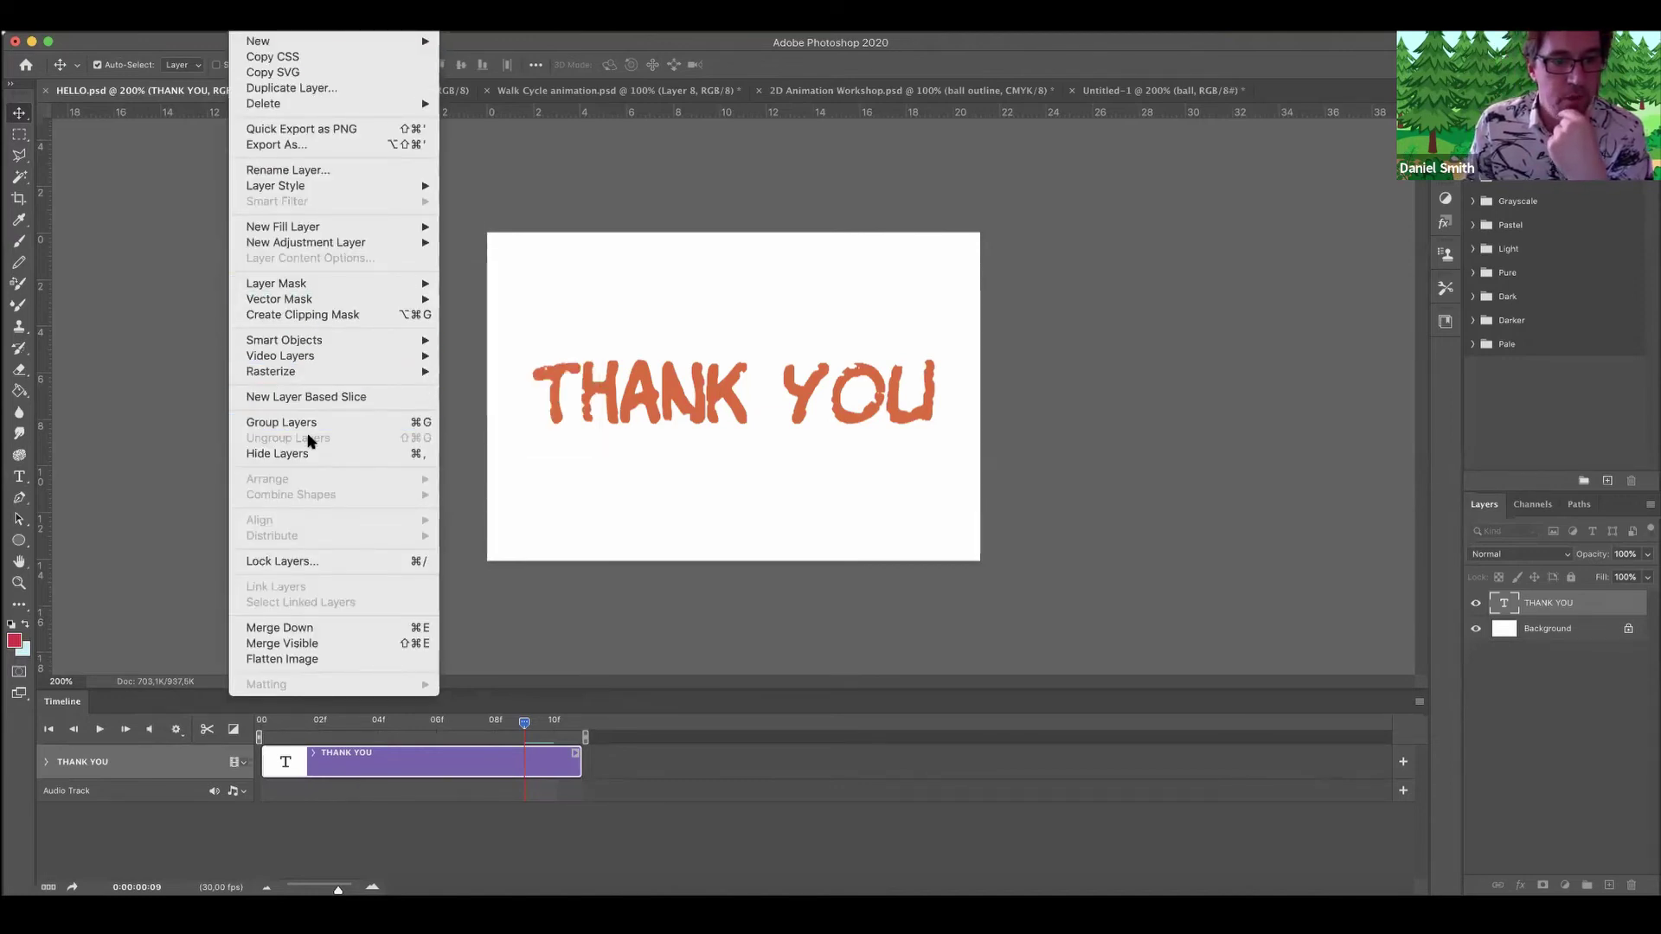
pyautogui.moveTo(310, 358)
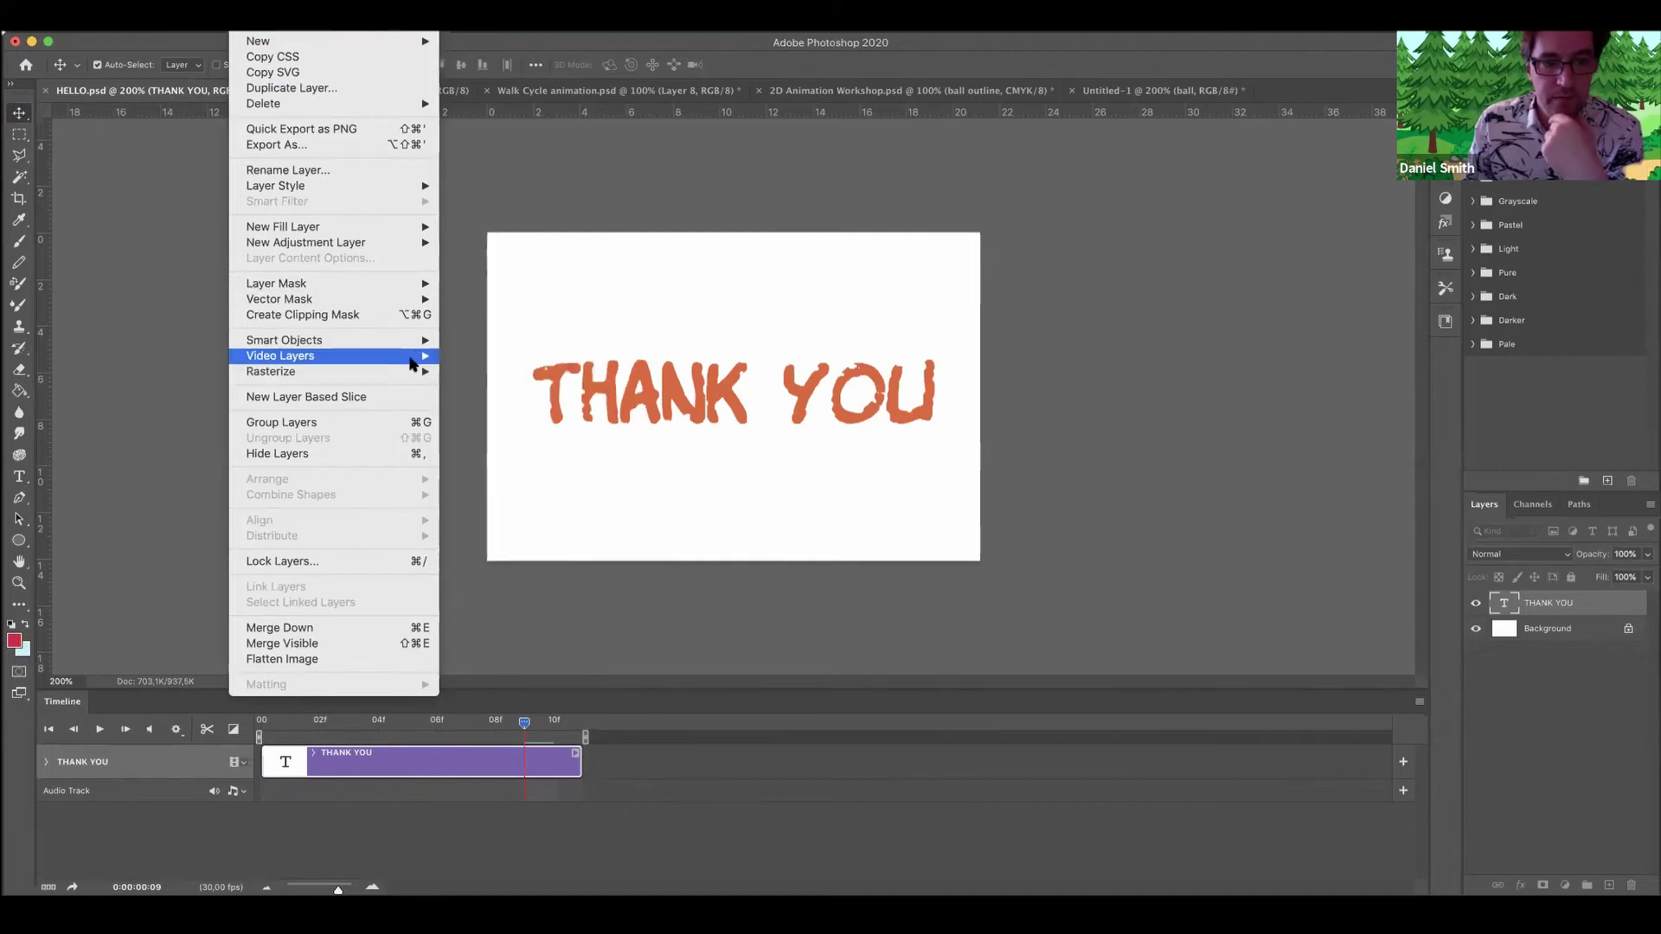
pyautogui.press('Return')
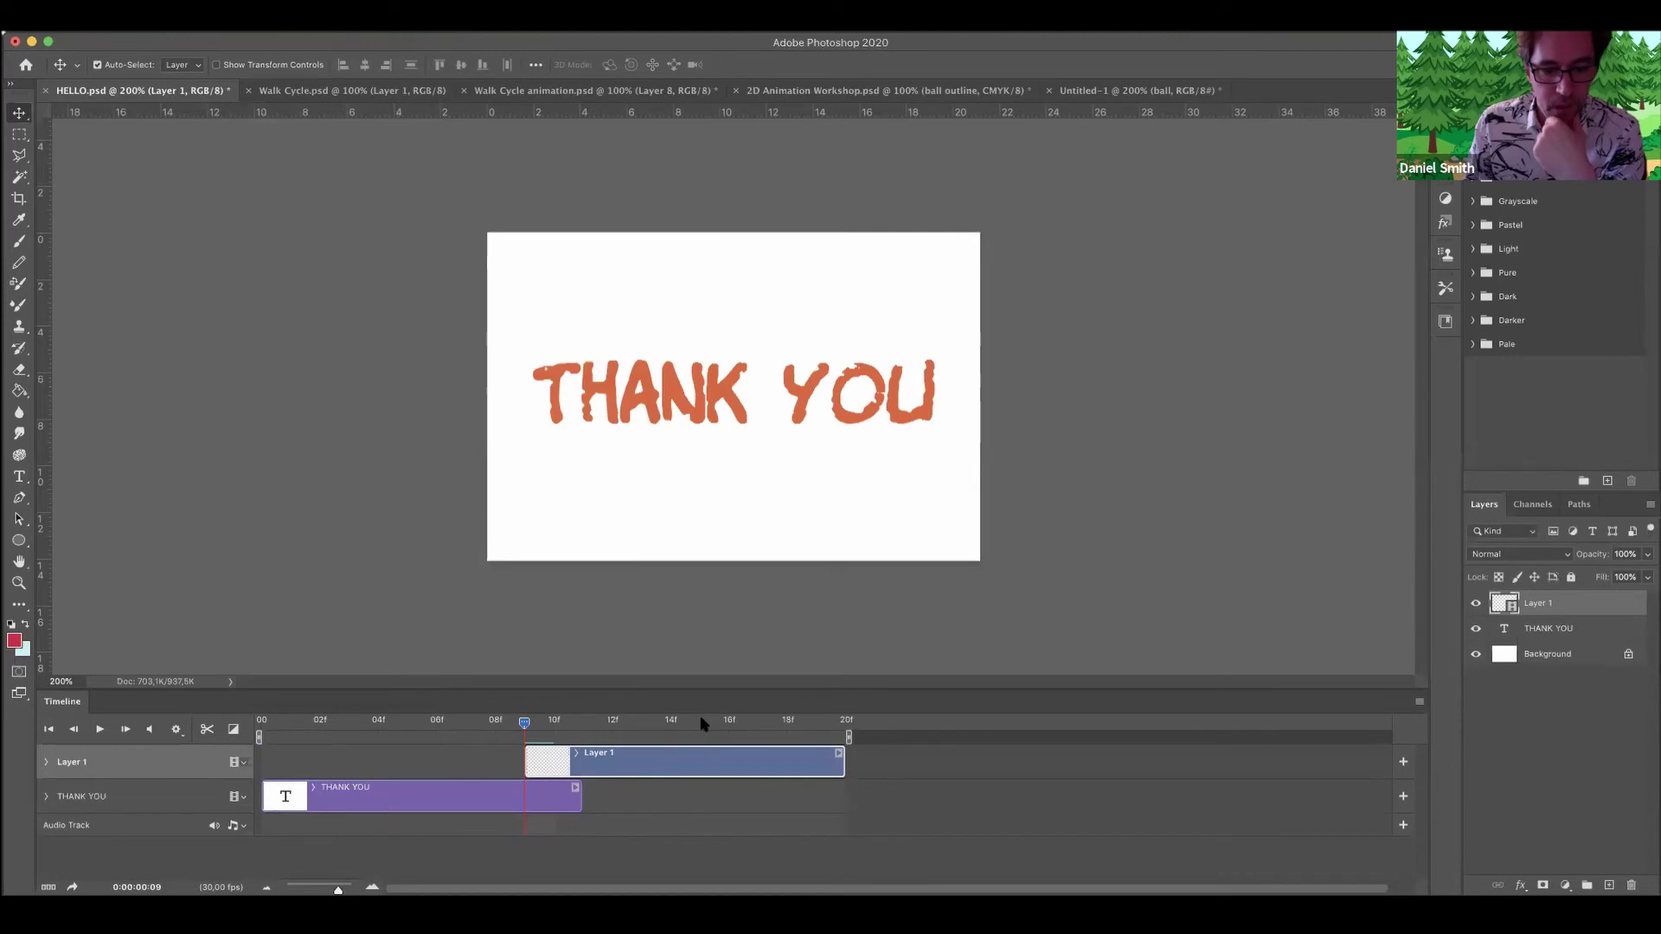
pyautogui.moveTo(699, 769); pyautogui.dragTo(444, 771)
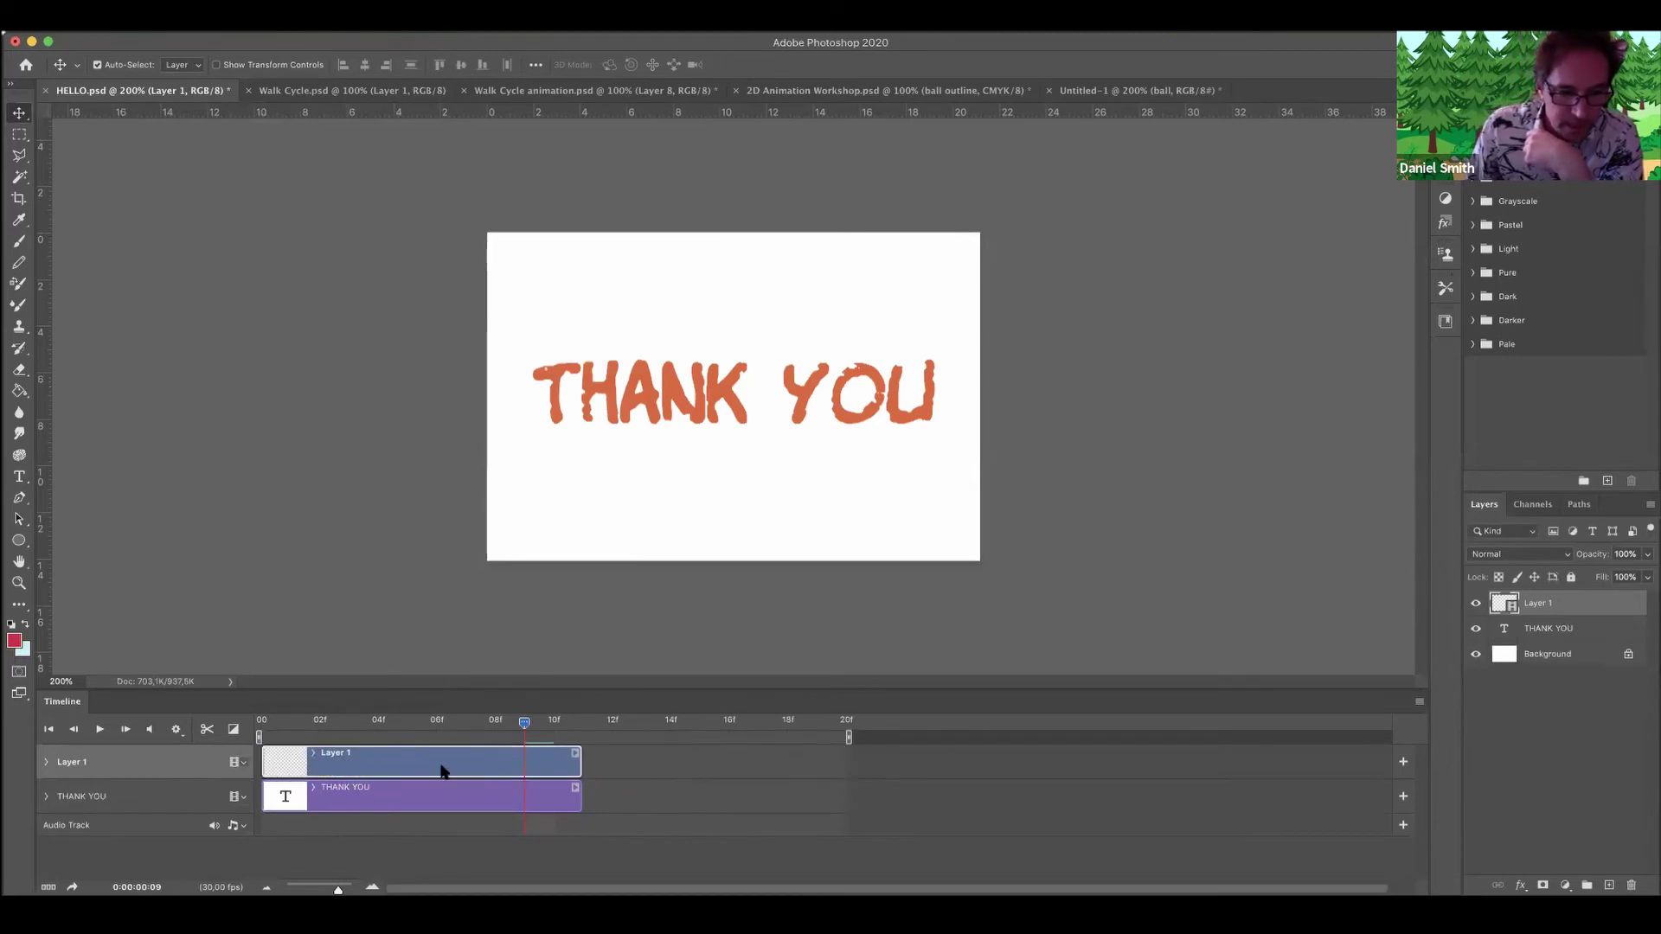
# Fade the THANK YOU text layer to 41% opacity and return the timeline to frame 0.
pyautogui.click(1548, 629)
pyautogui.click(1647, 577)
pyautogui.moveTo(1647, 577); pyautogui.dragTo(1602, 576)
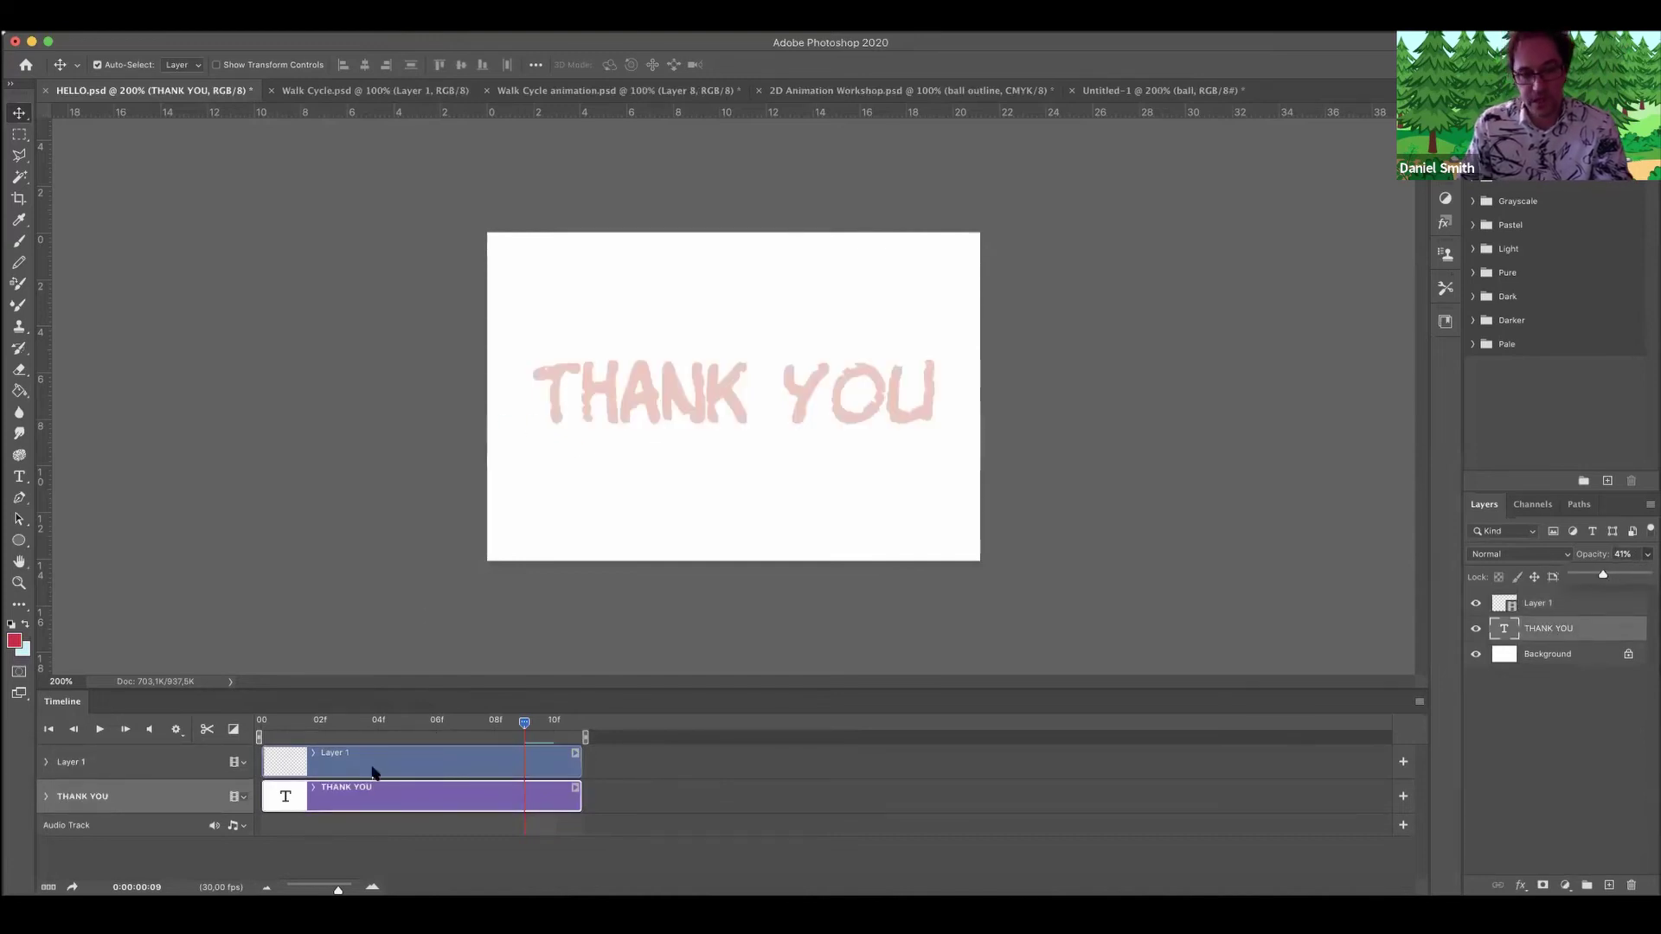
pyautogui.click(520, 729)
pyautogui.moveTo(520, 729); pyautogui.dragTo(262, 727)
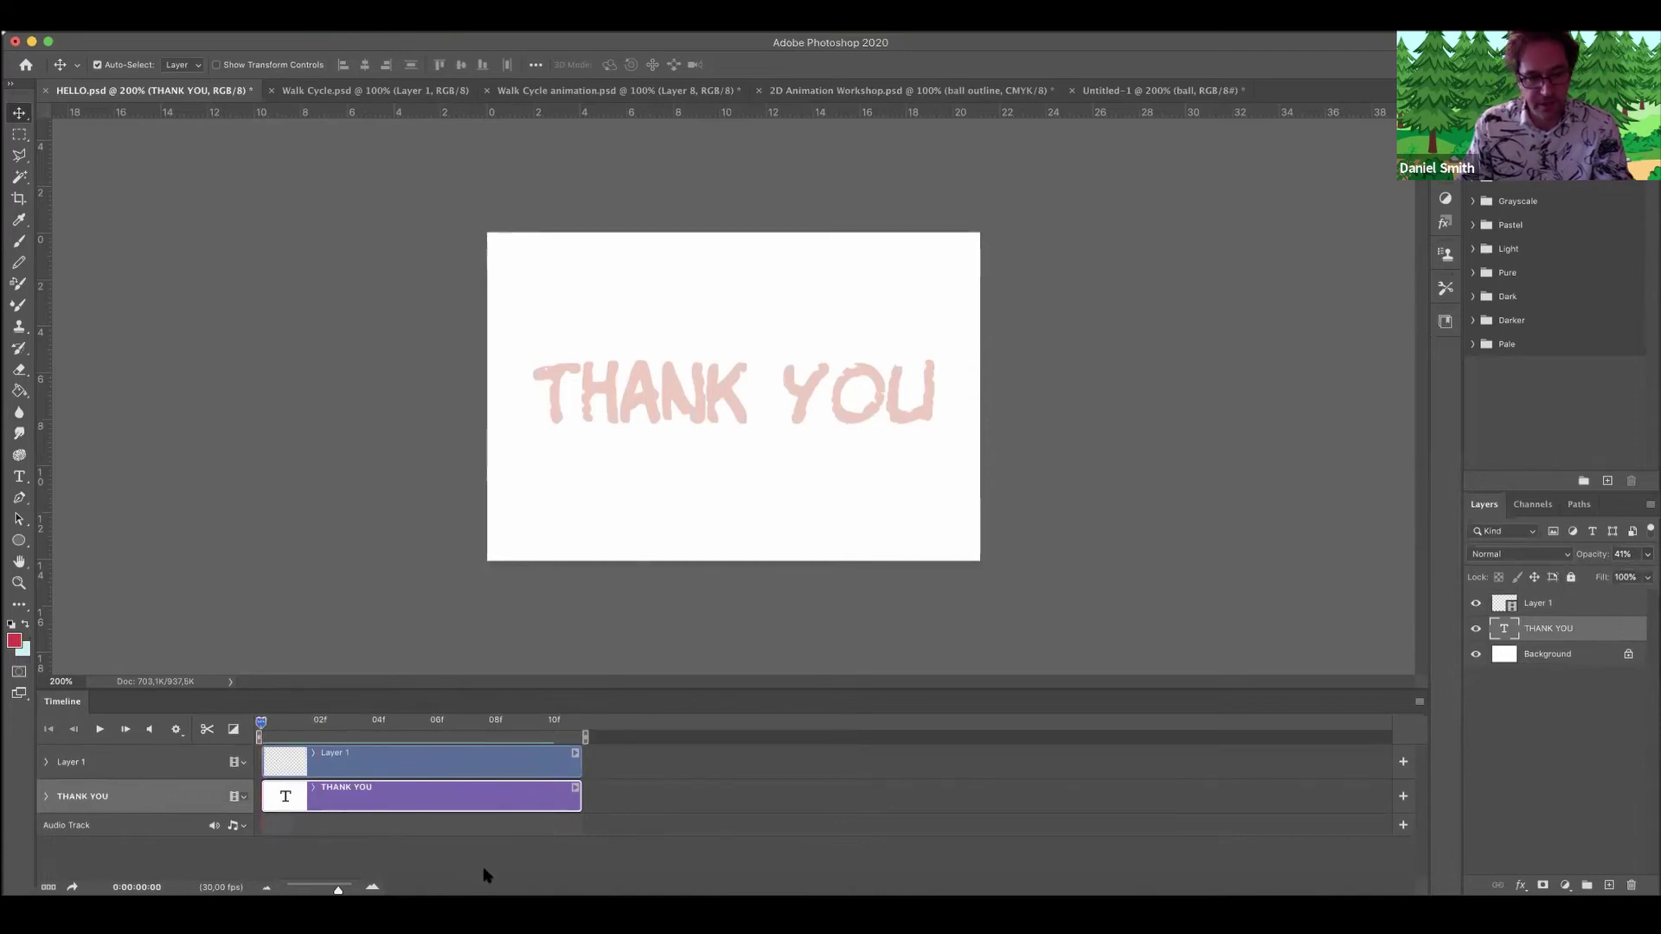
pyautogui.click(14, 641)
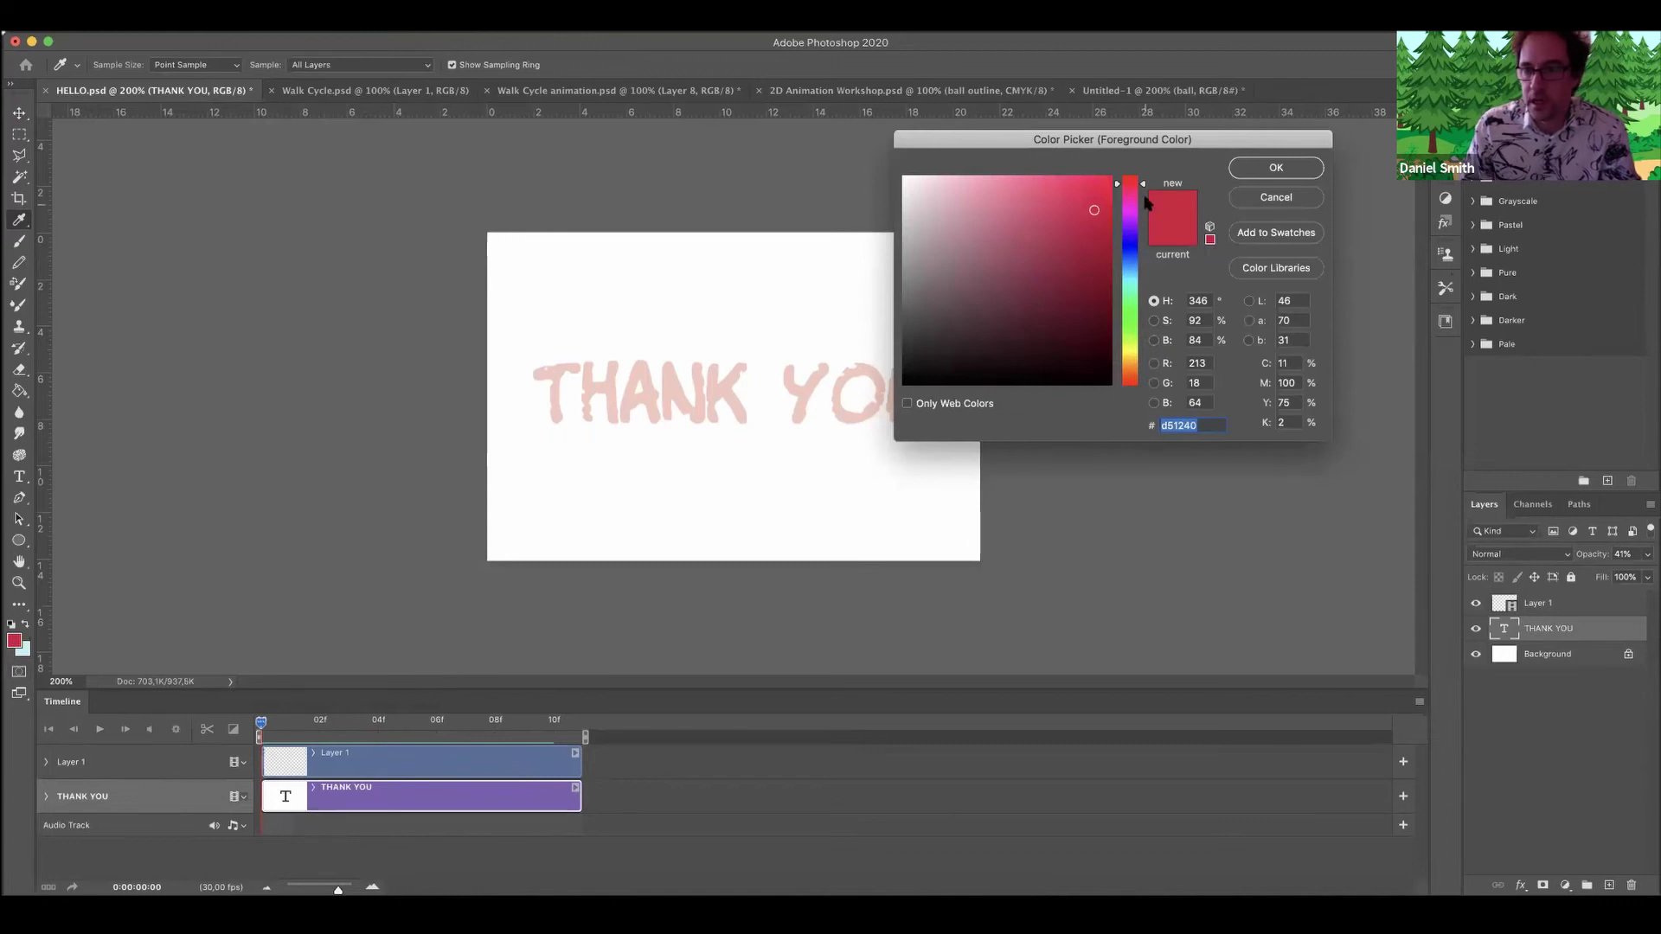
# Set the foreground colour to light blue, hex 12caf1.
pyautogui.moveTo(1140, 197); pyautogui.dragTo(1138, 274)
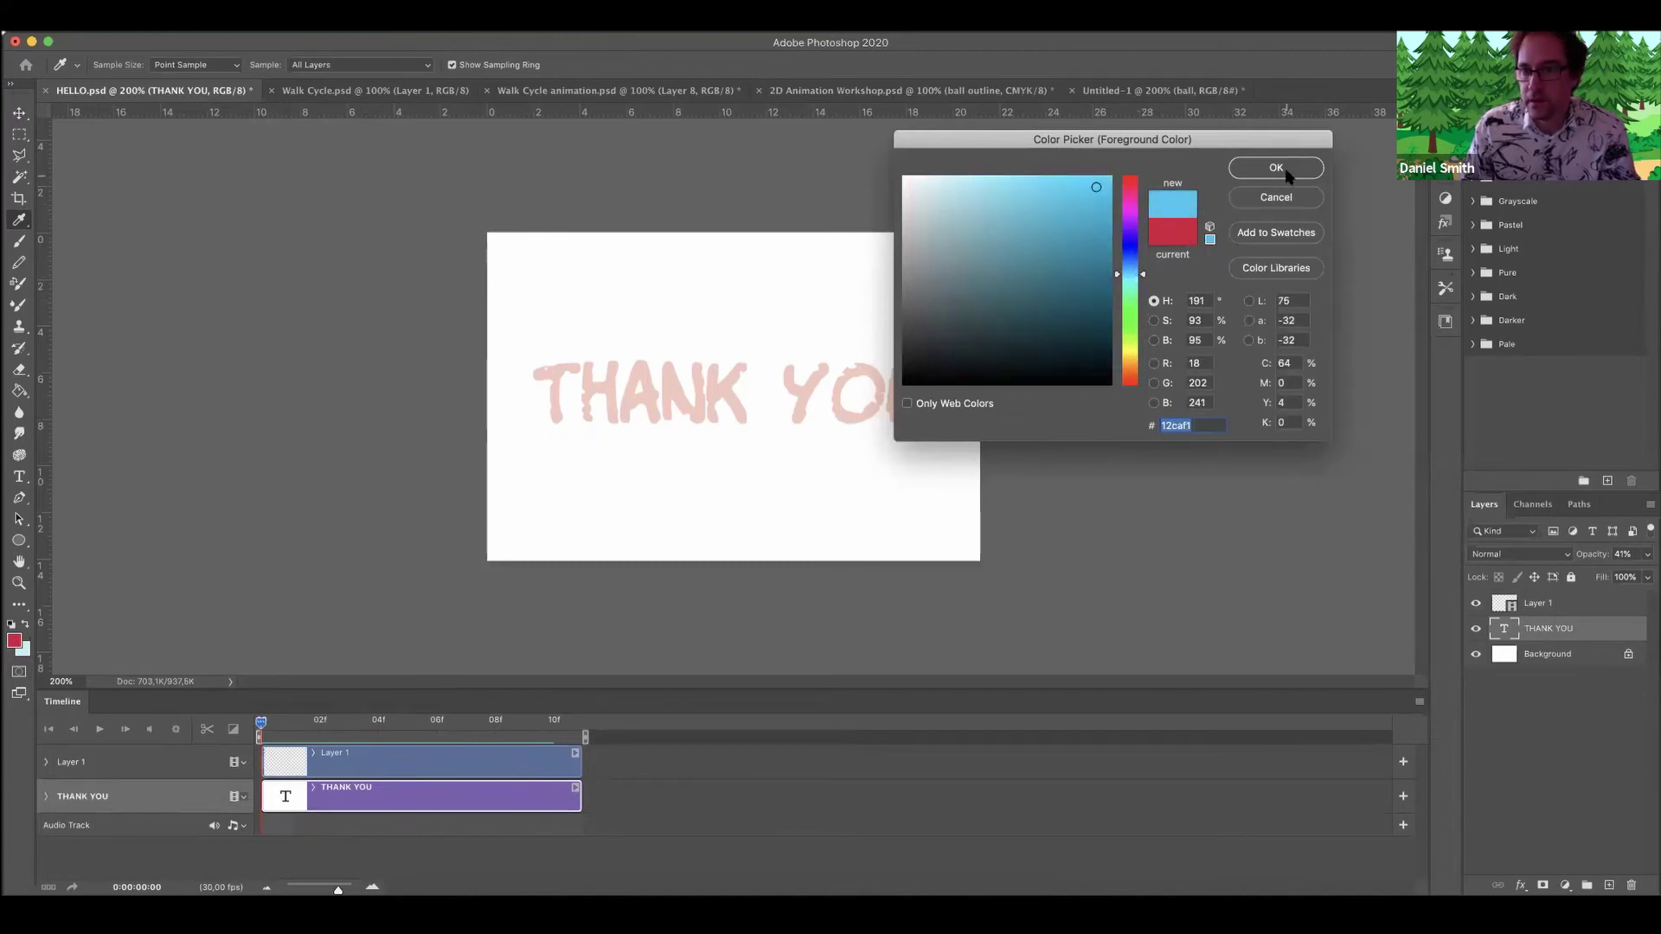
pyautogui.click(1283, 167)
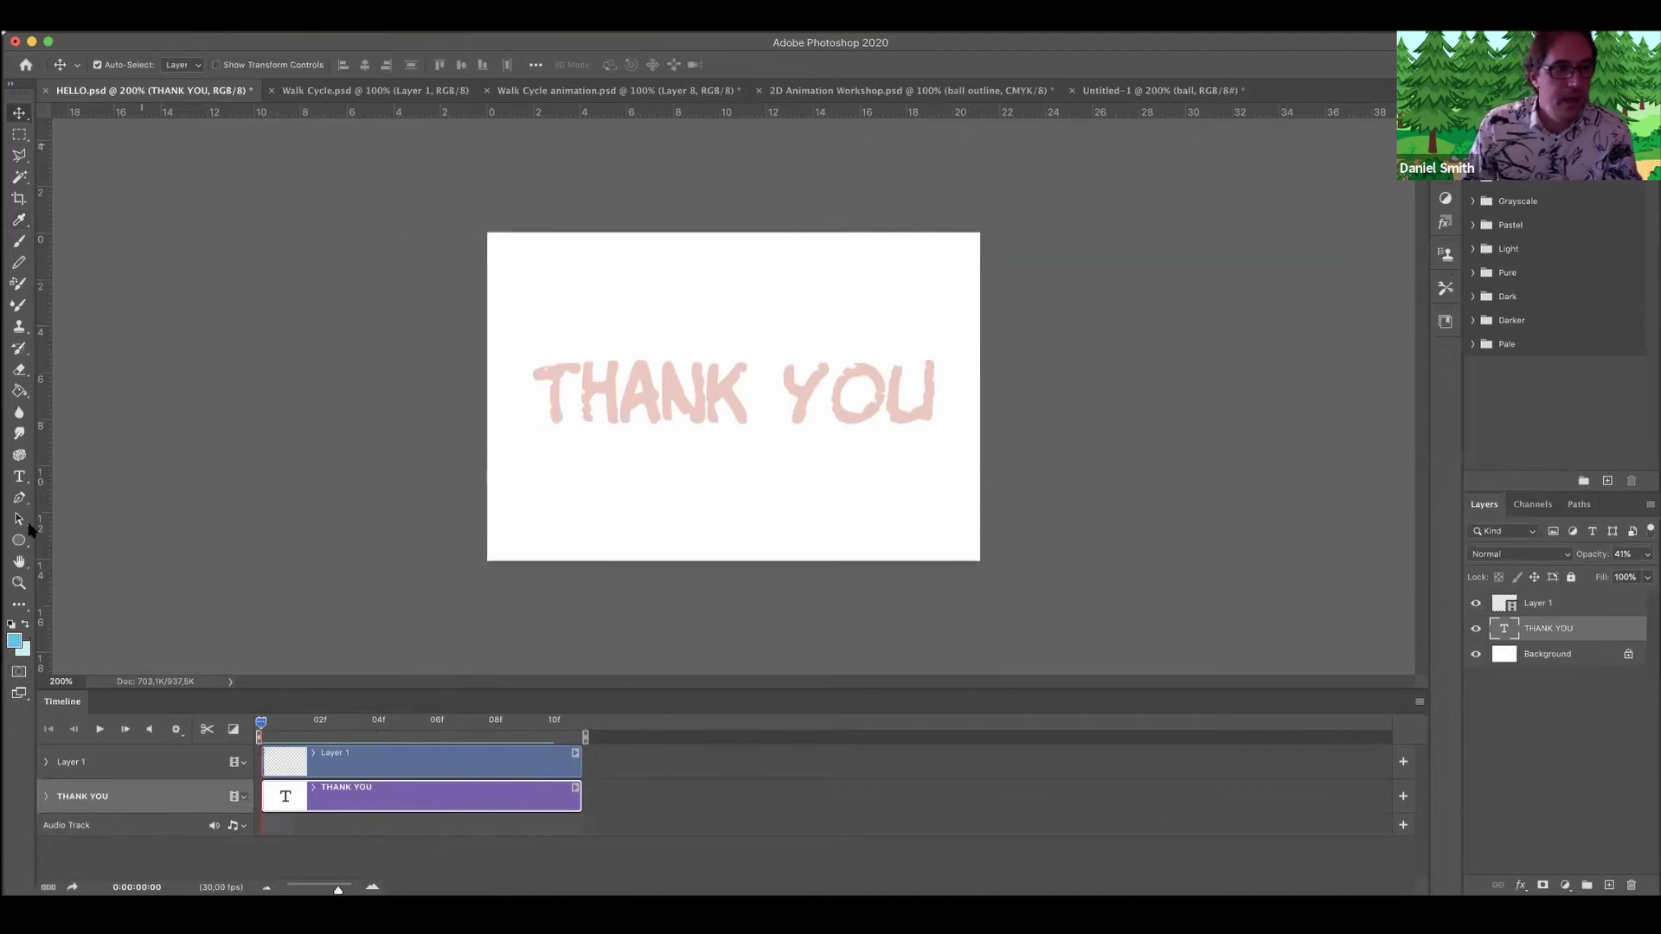
# Choose the Dry Media 'Kyle's Drawing Box – Happy HB' pencil brush at 10 px.
pyautogui.click(19, 241)
pyautogui.click(121, 65)
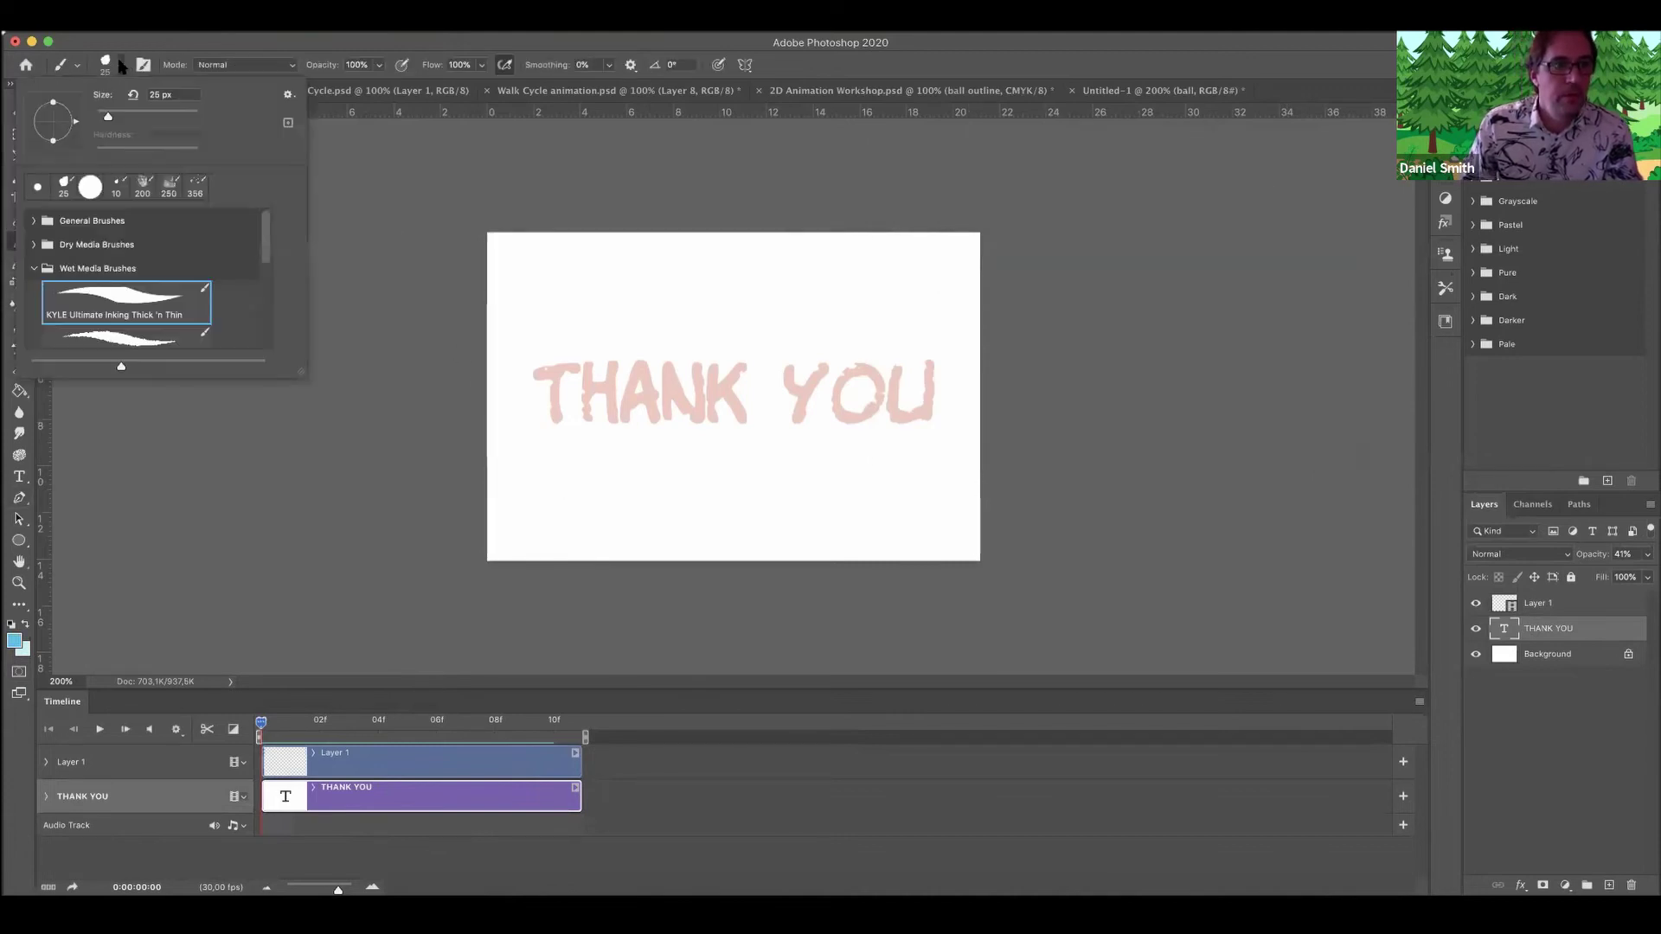
pyautogui.click(36, 269)
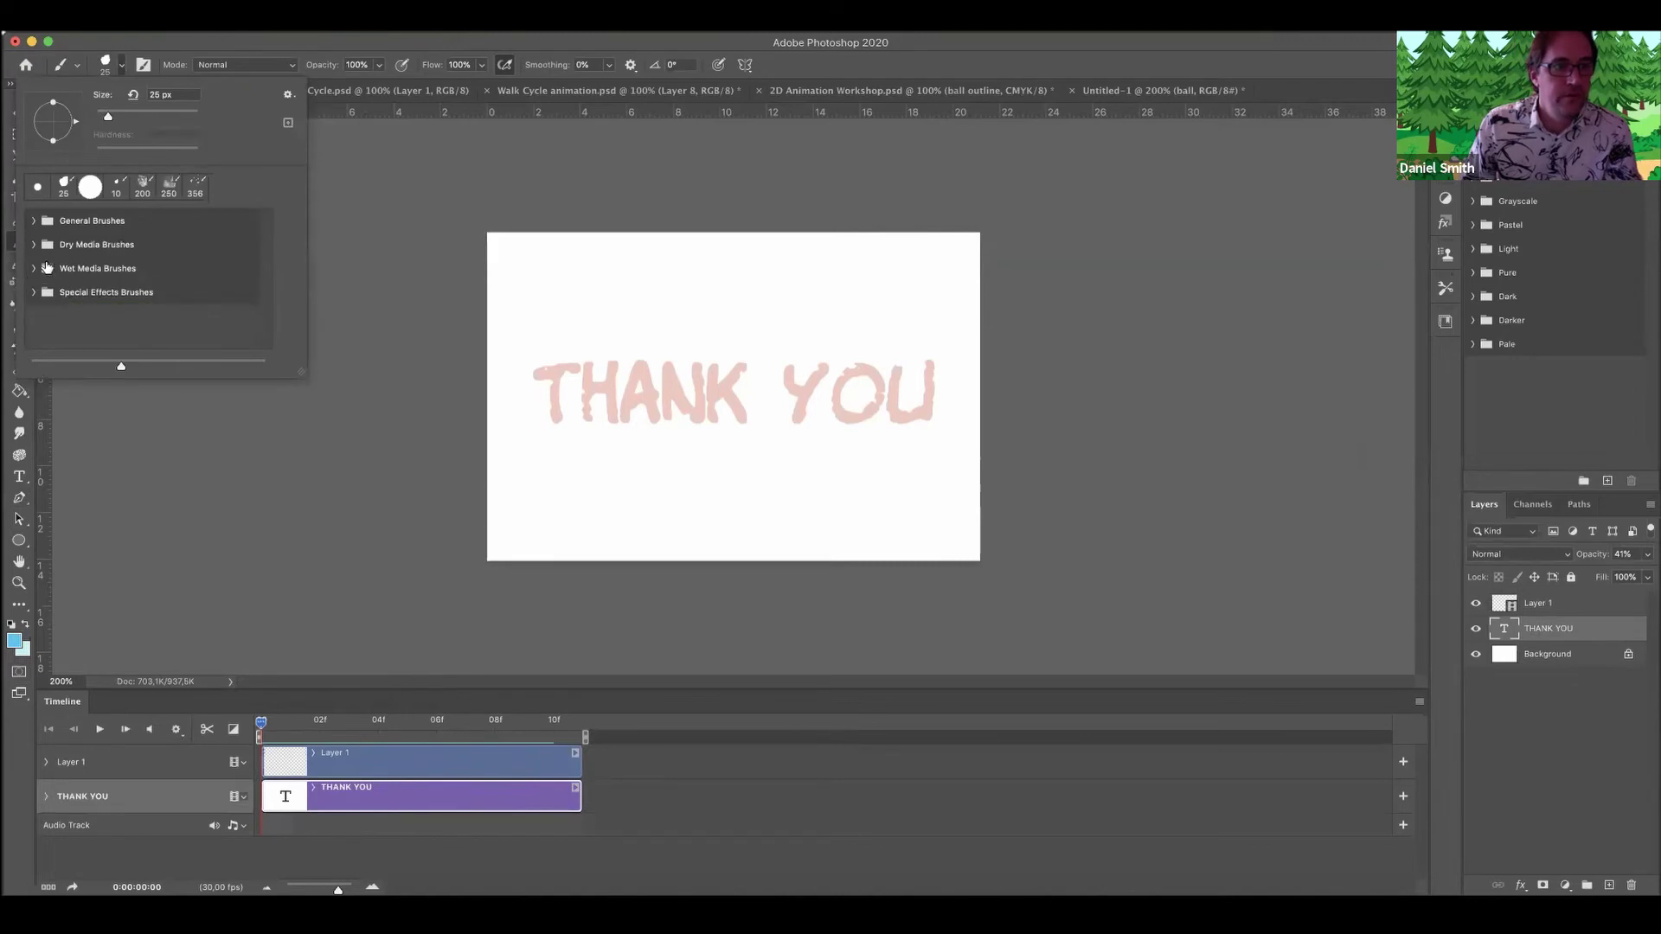
pyautogui.click(35, 221)
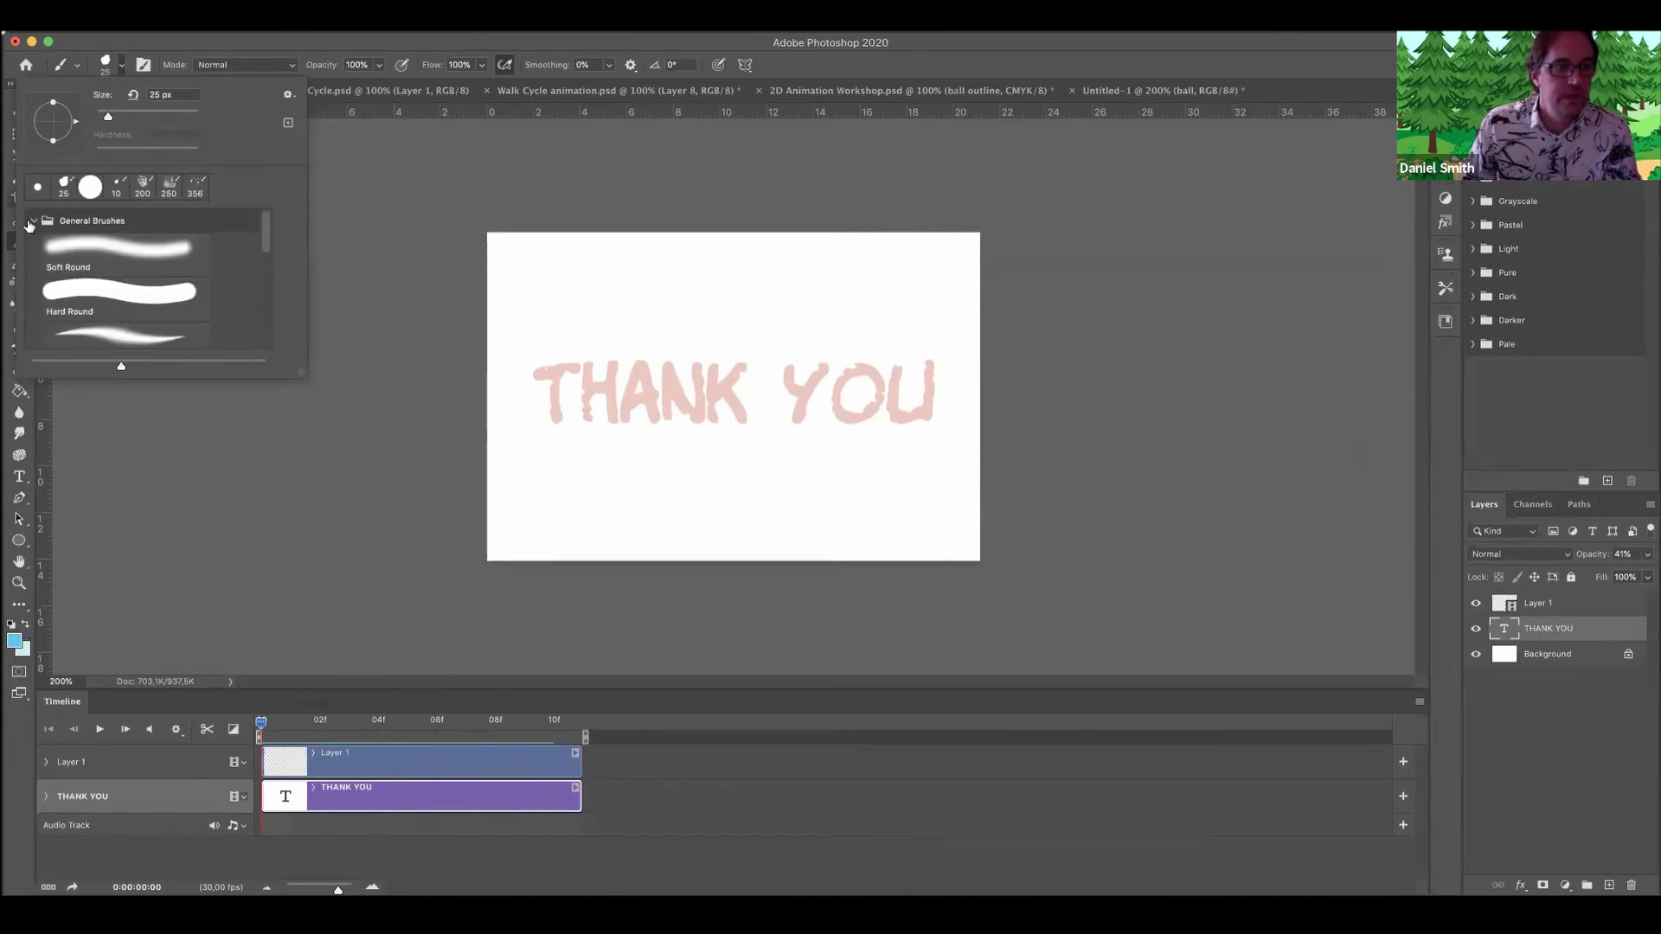
pyautogui.click(35, 222)
pyautogui.click(35, 245)
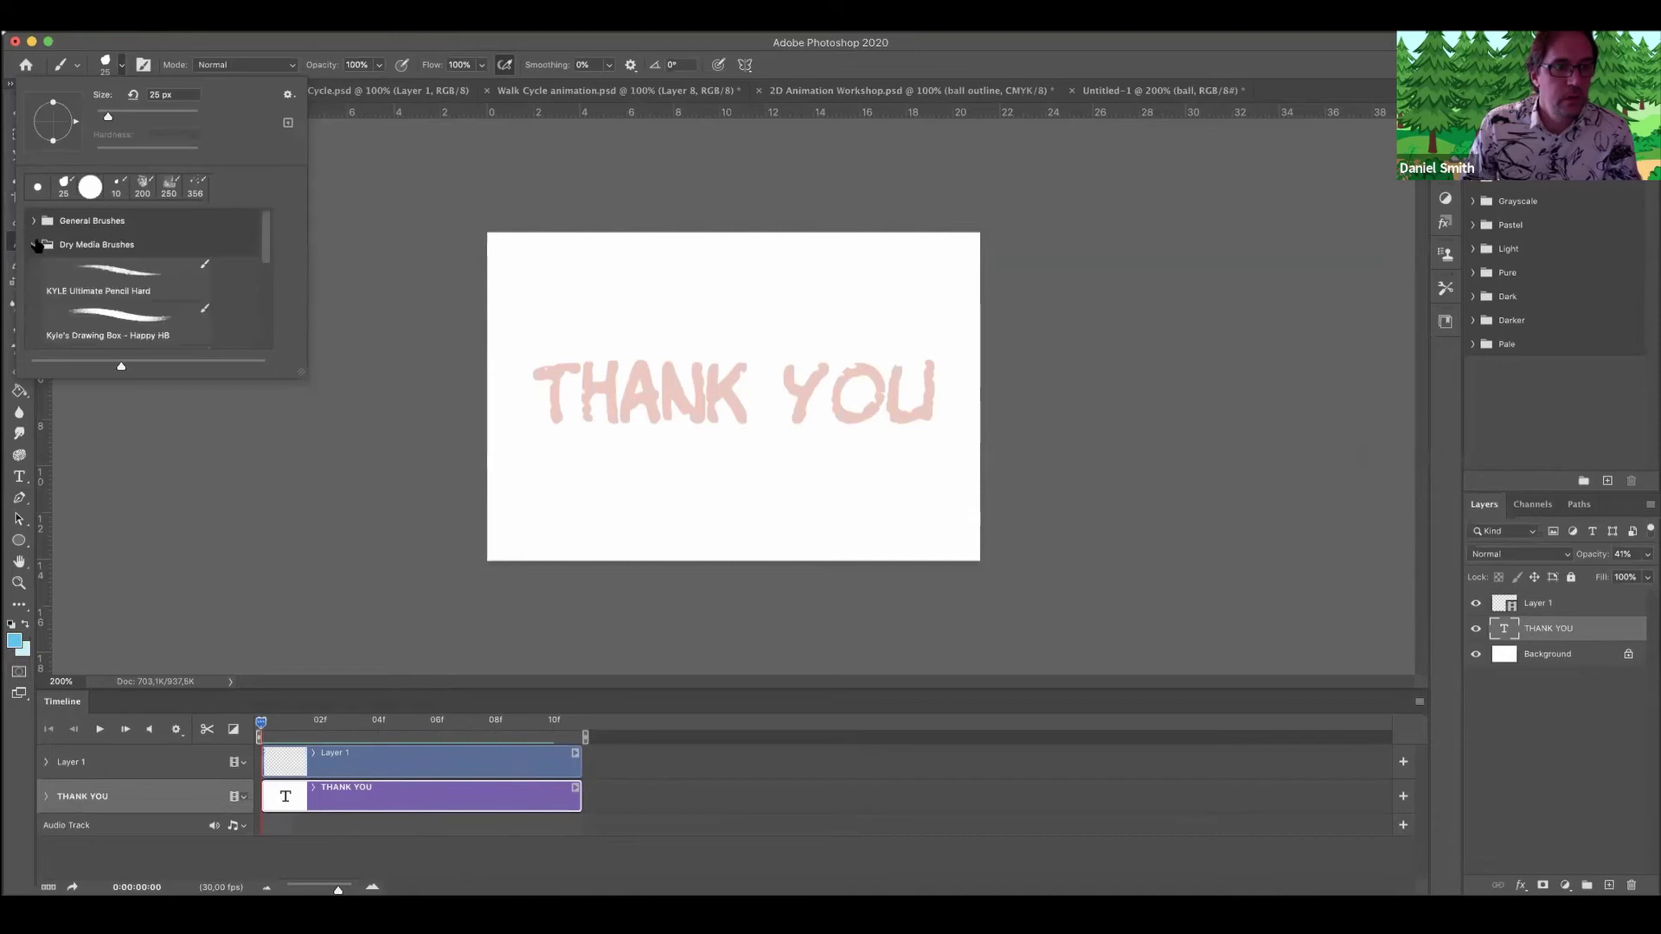
pyautogui.click(134, 318)
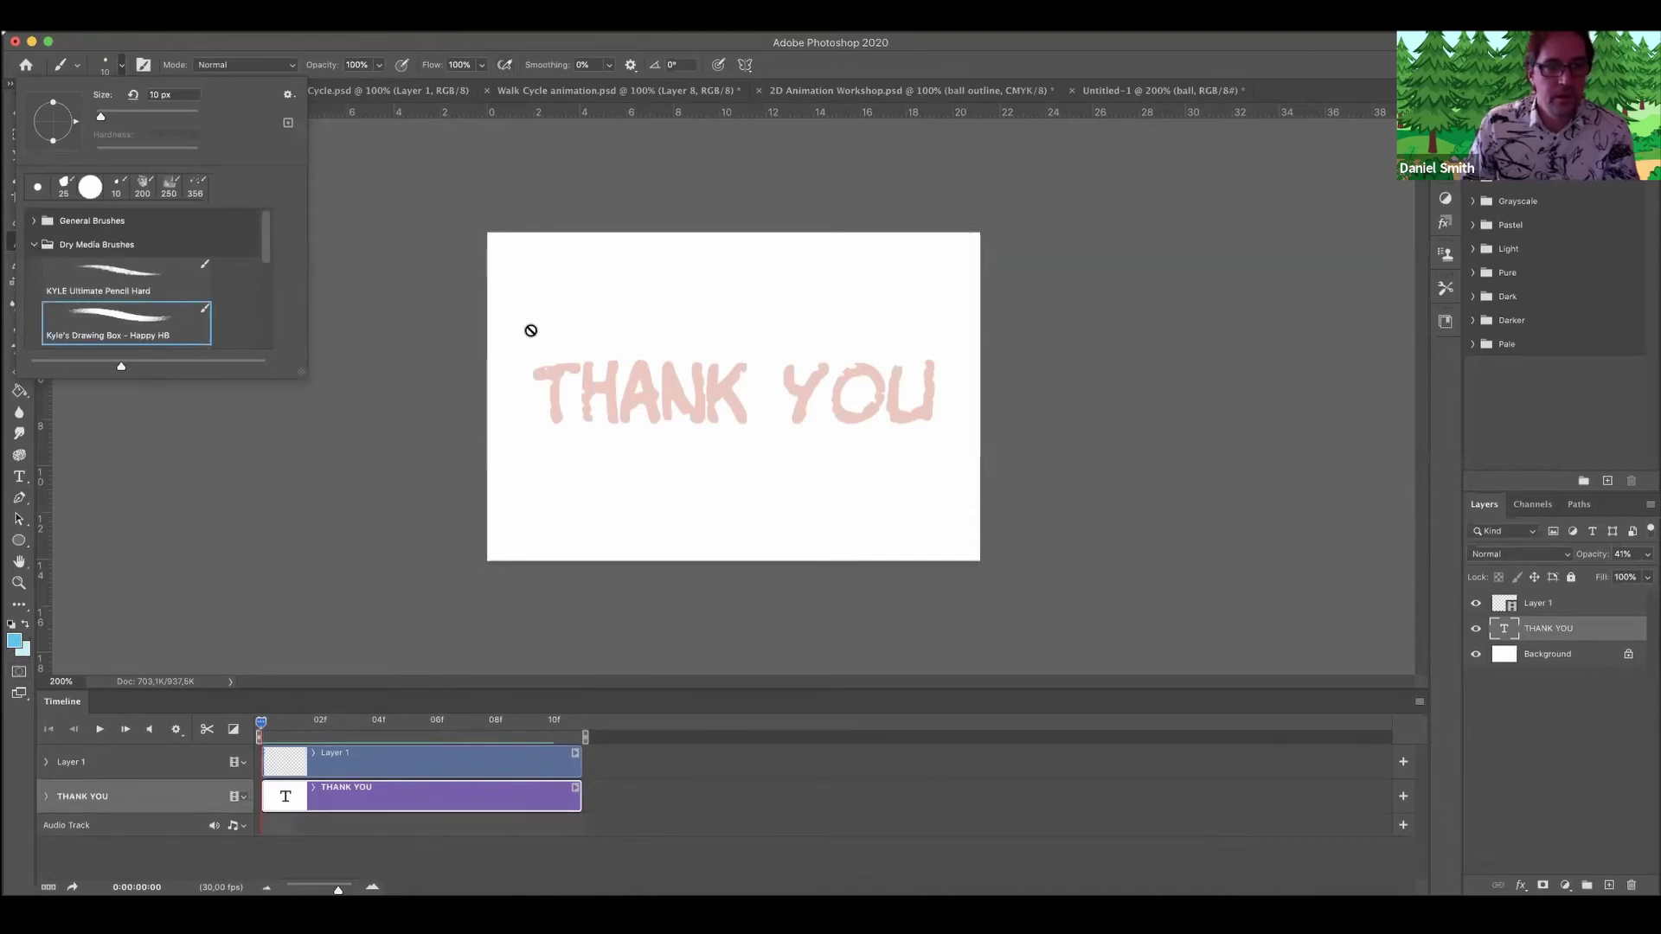
# Target Layer 1 for painting and undo a blue test stroke.
pyautogui.click(1555, 608)
pyautogui.click(1556, 605)
pyautogui.moveTo(670, 293); pyautogui.dragTo(822, 313)
pyautogui.press('super+z')
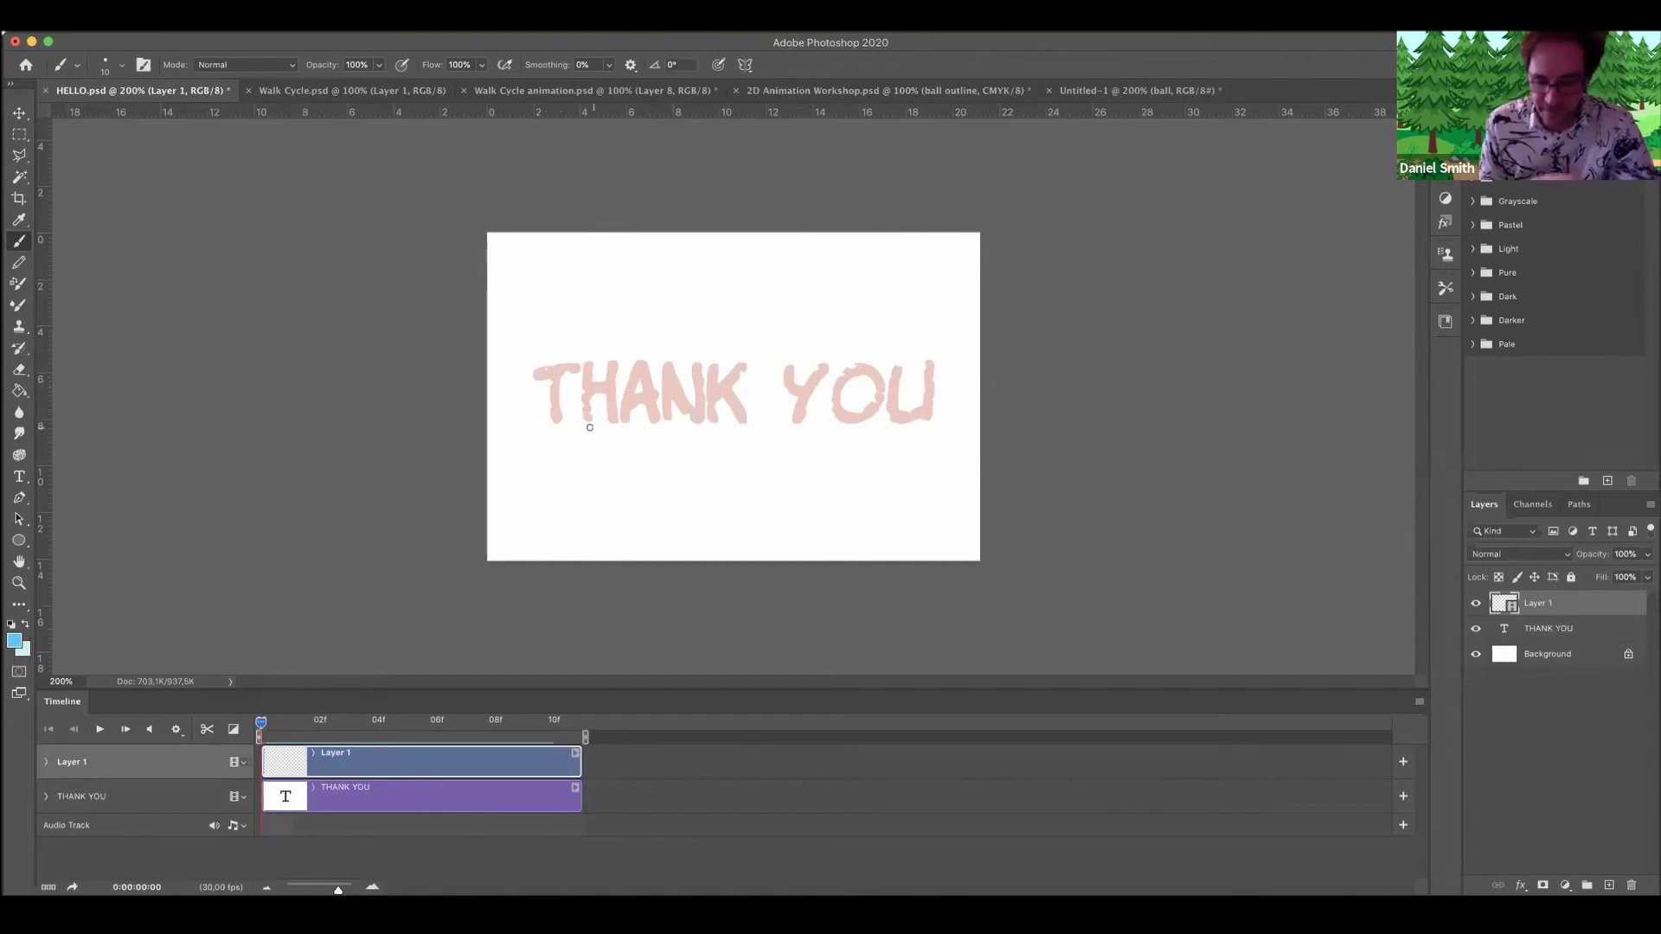
# At 300% zoom, trace the T, H, A, N and K in blue, undoing one bad stroke.
pyautogui.press('super+equal')
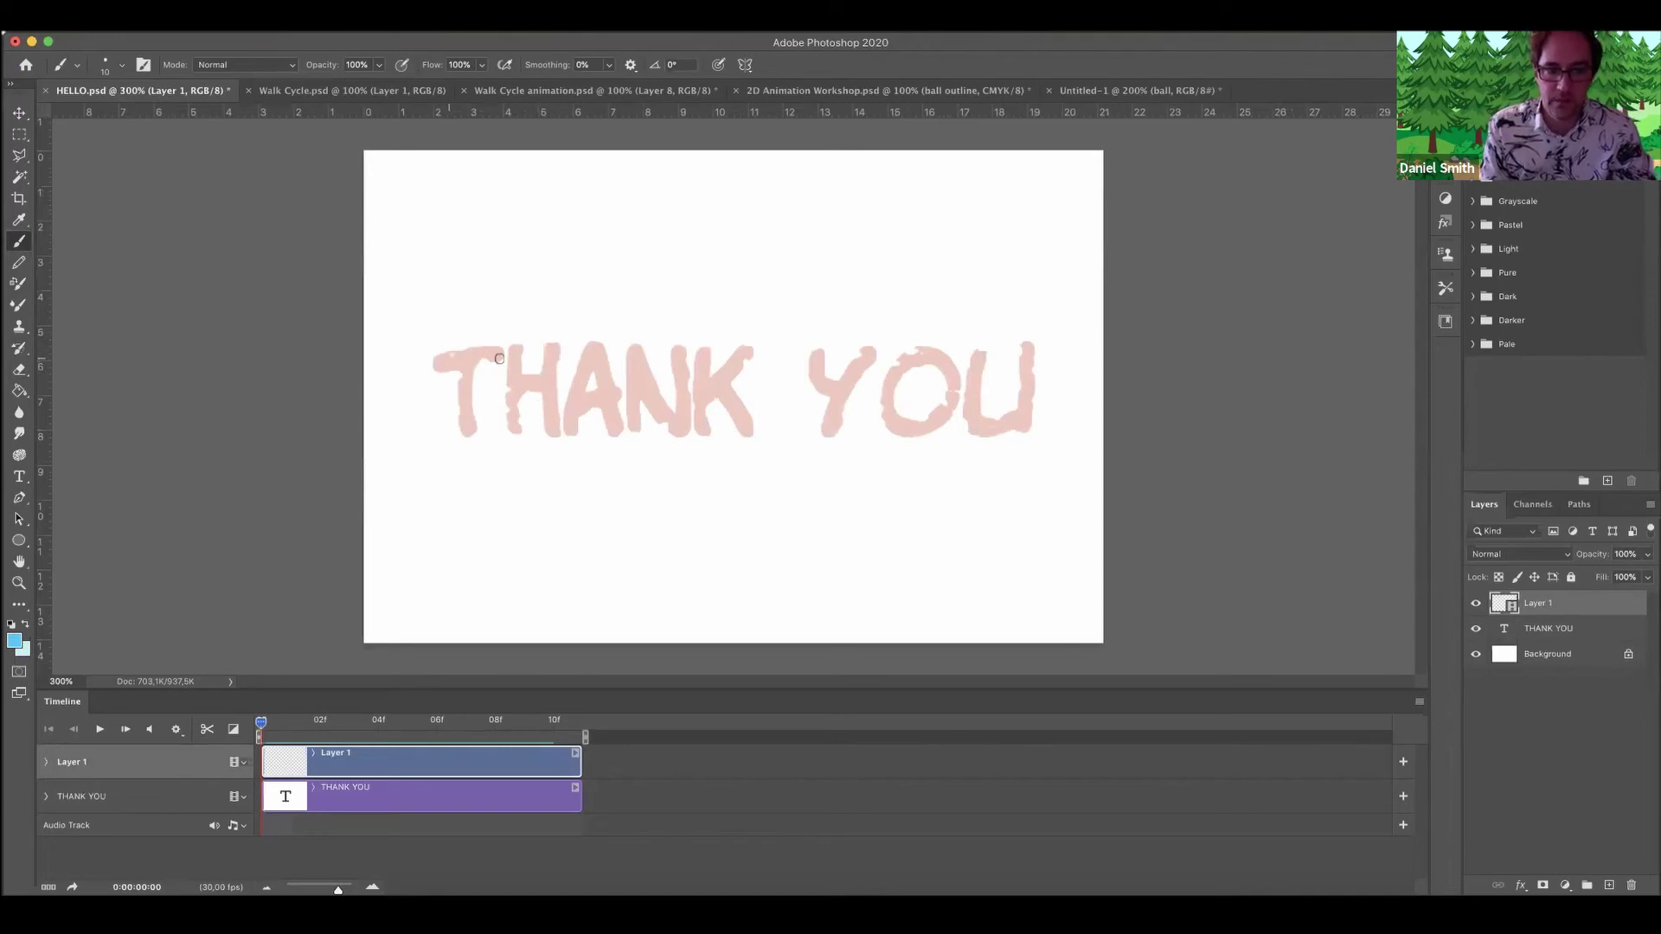
pyautogui.moveTo(441, 367)
pyautogui.mouseDown()
pyautogui.moveTo(495, 350)
pyautogui.moveTo(467, 429)
pyautogui.mouseUp()
pyautogui.moveTo(510, 349)
pyautogui.mouseDown()
pyautogui.moveTo(508, 425)
pyautogui.moveTo(551, 379)
pyautogui.mouseUp()
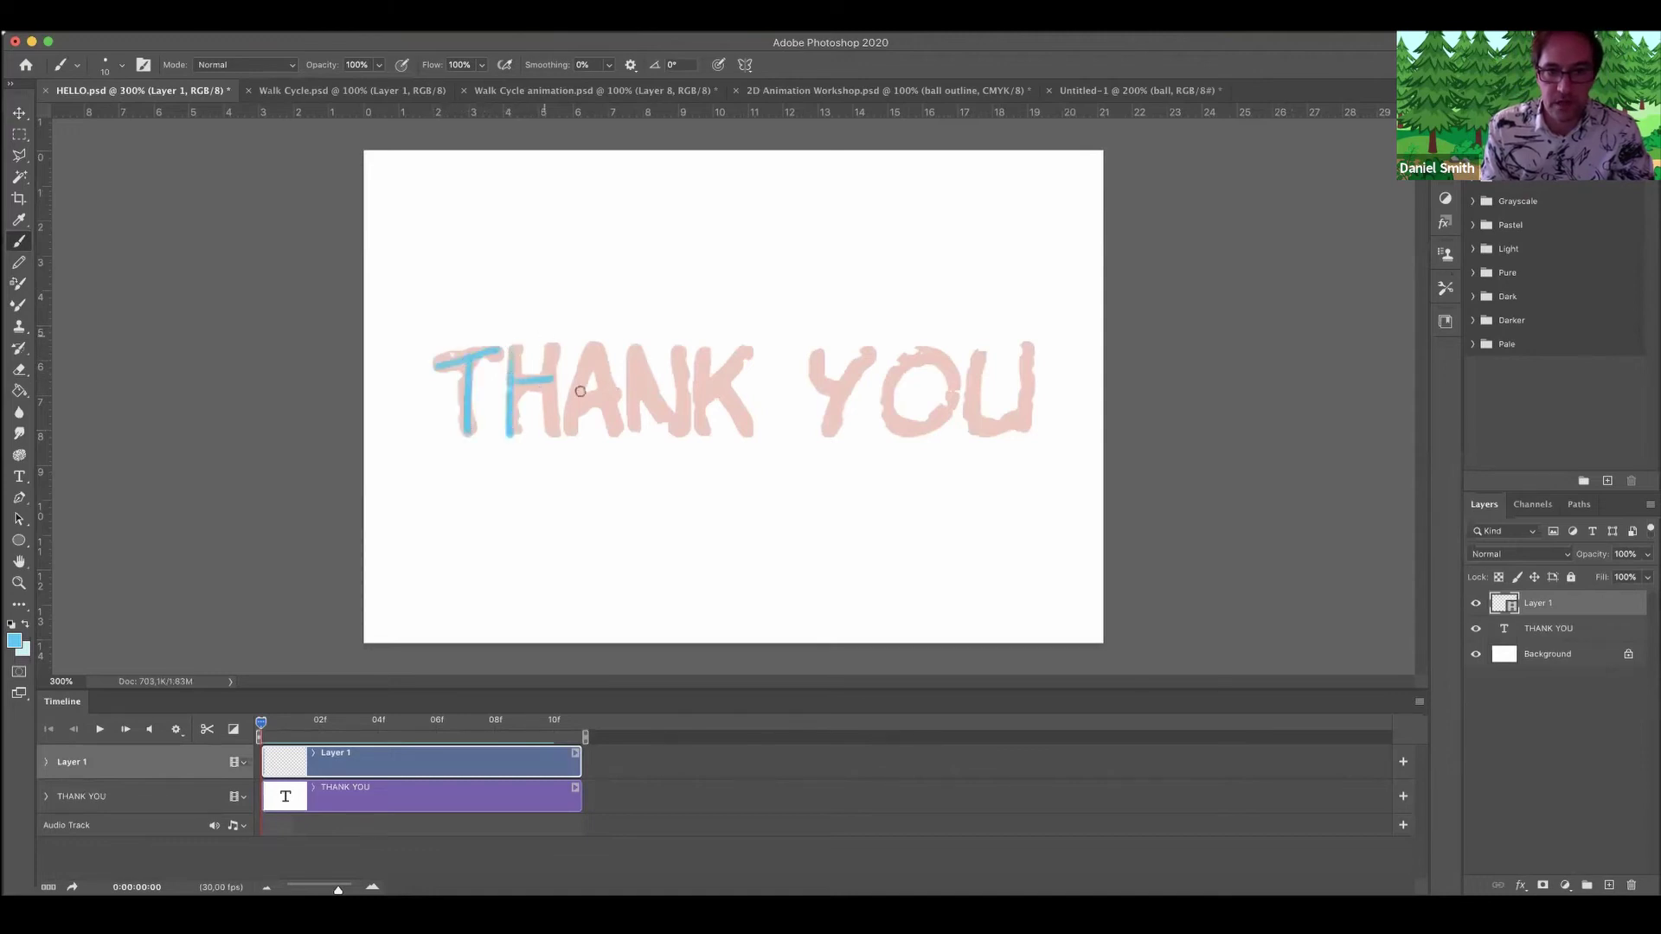
pyautogui.moveTo(552, 353)
pyautogui.mouseDown()
pyautogui.moveTo(558, 426)
pyautogui.moveTo(619, 383)
pyautogui.mouseUp()
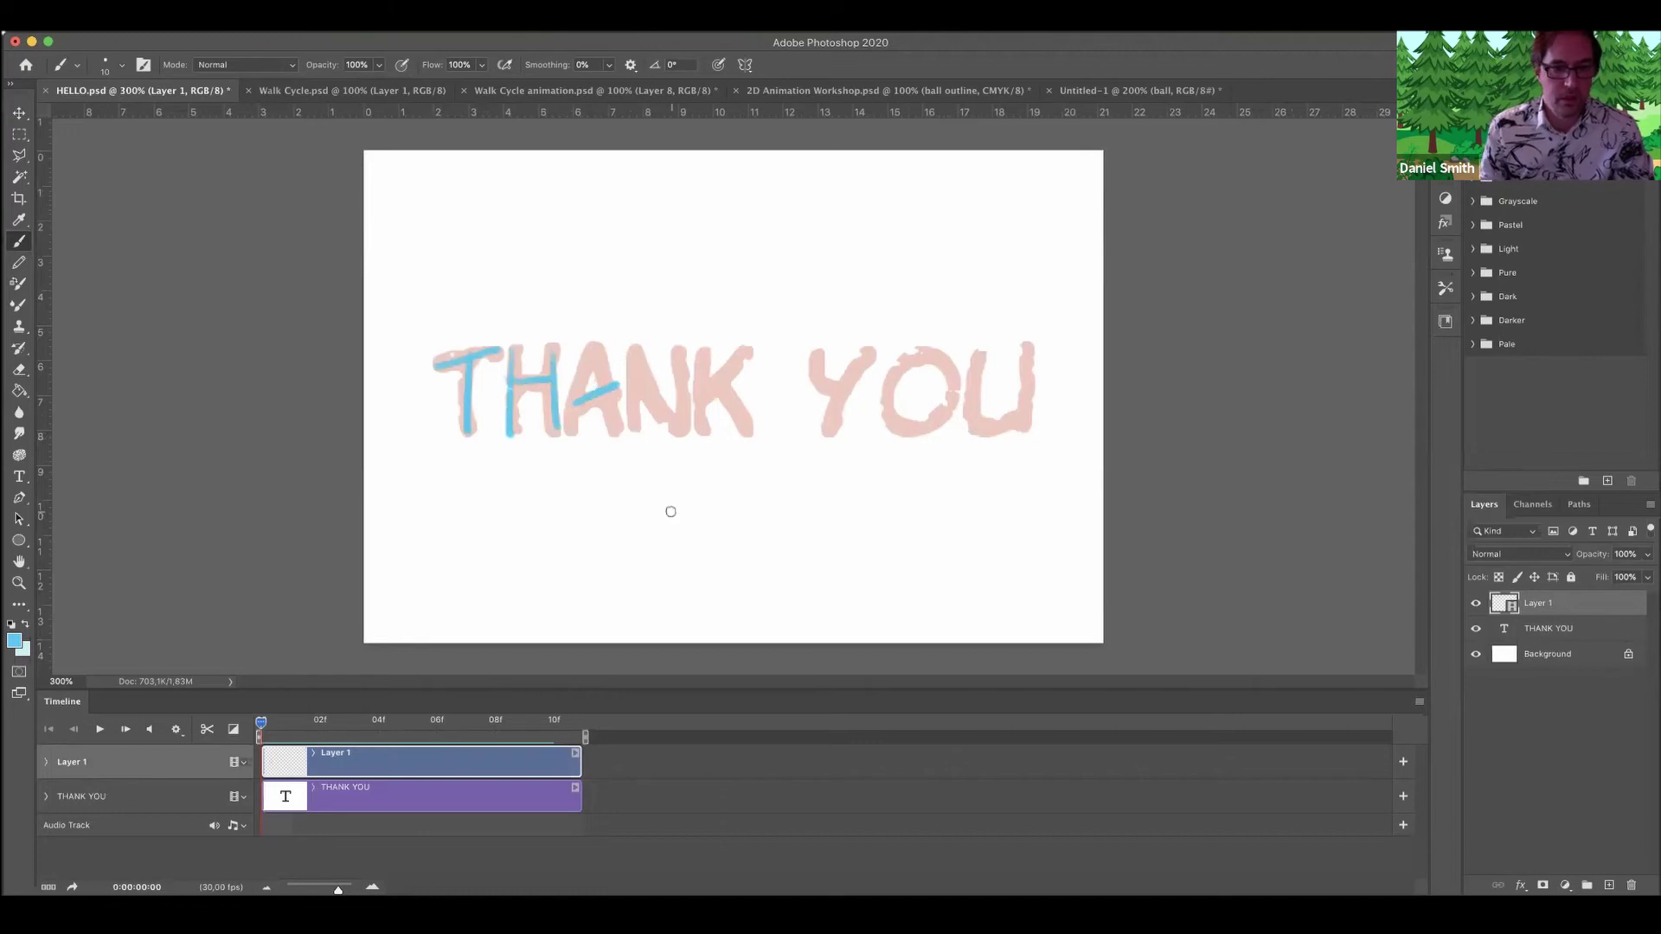
pyautogui.moveTo(670, 487); pyautogui.dragTo(778, 542)
pyautogui.press('super+z')
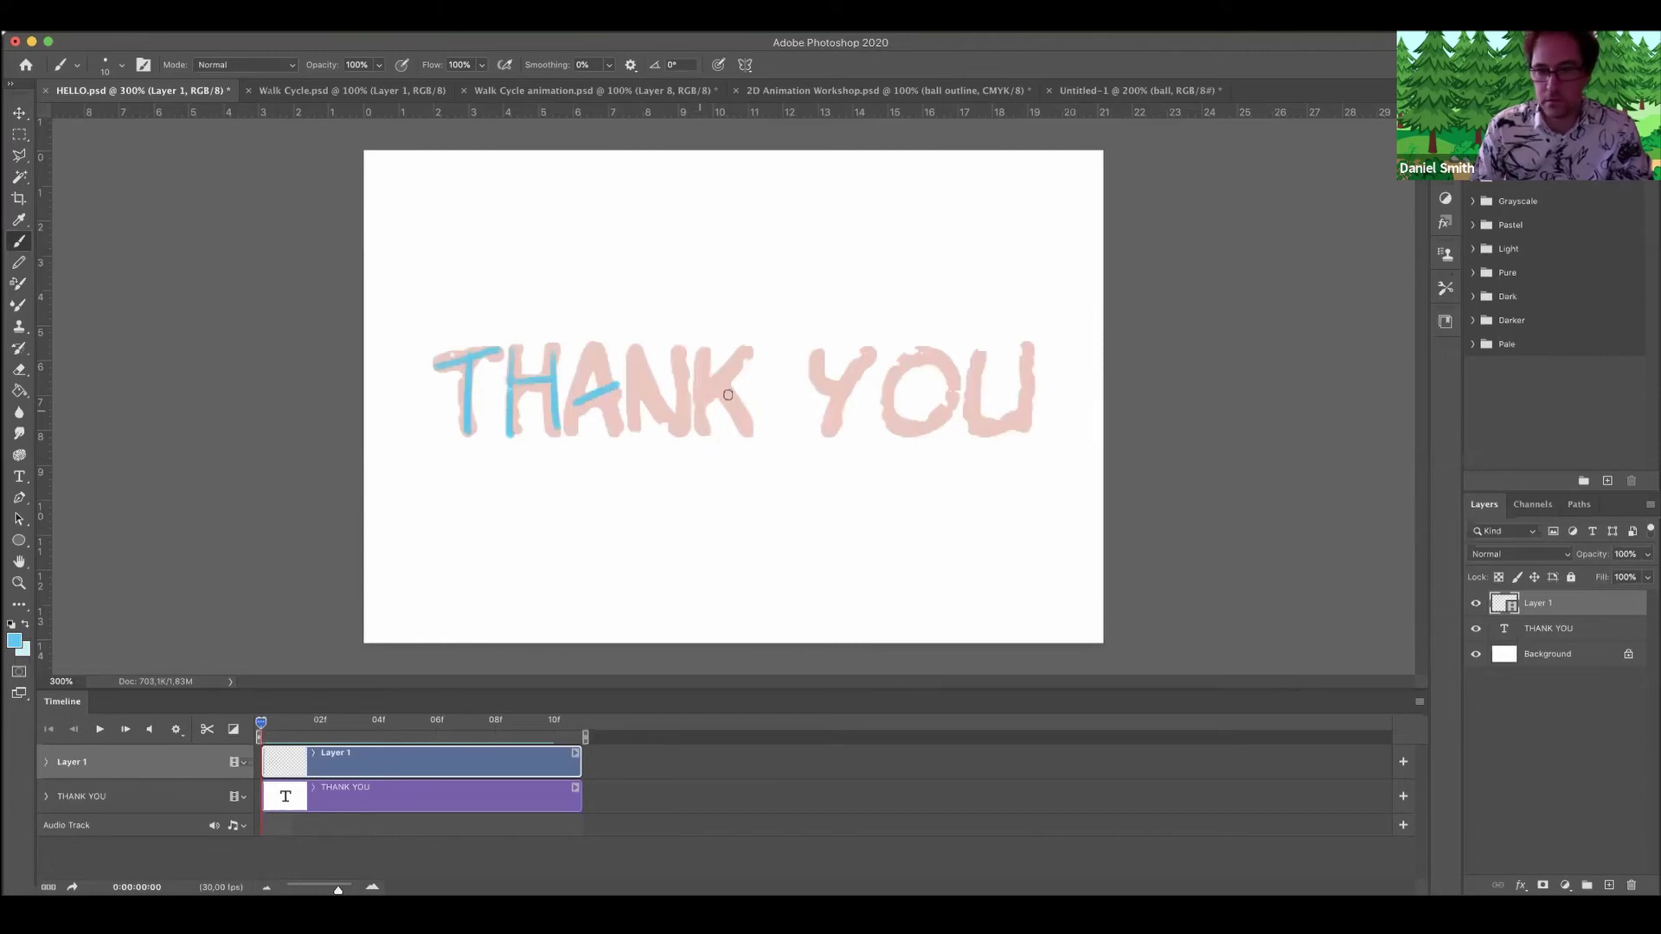
pyautogui.moveTo(705, 394)
pyautogui.mouseDown()
pyautogui.moveTo(739, 362)
pyautogui.moveTo(754, 439)
pyautogui.moveTo(706, 335)
pyautogui.moveTo(680, 423)
pyautogui.mouseUp()
pyautogui.moveTo(682, 338); pyautogui.dragTo(682, 415)
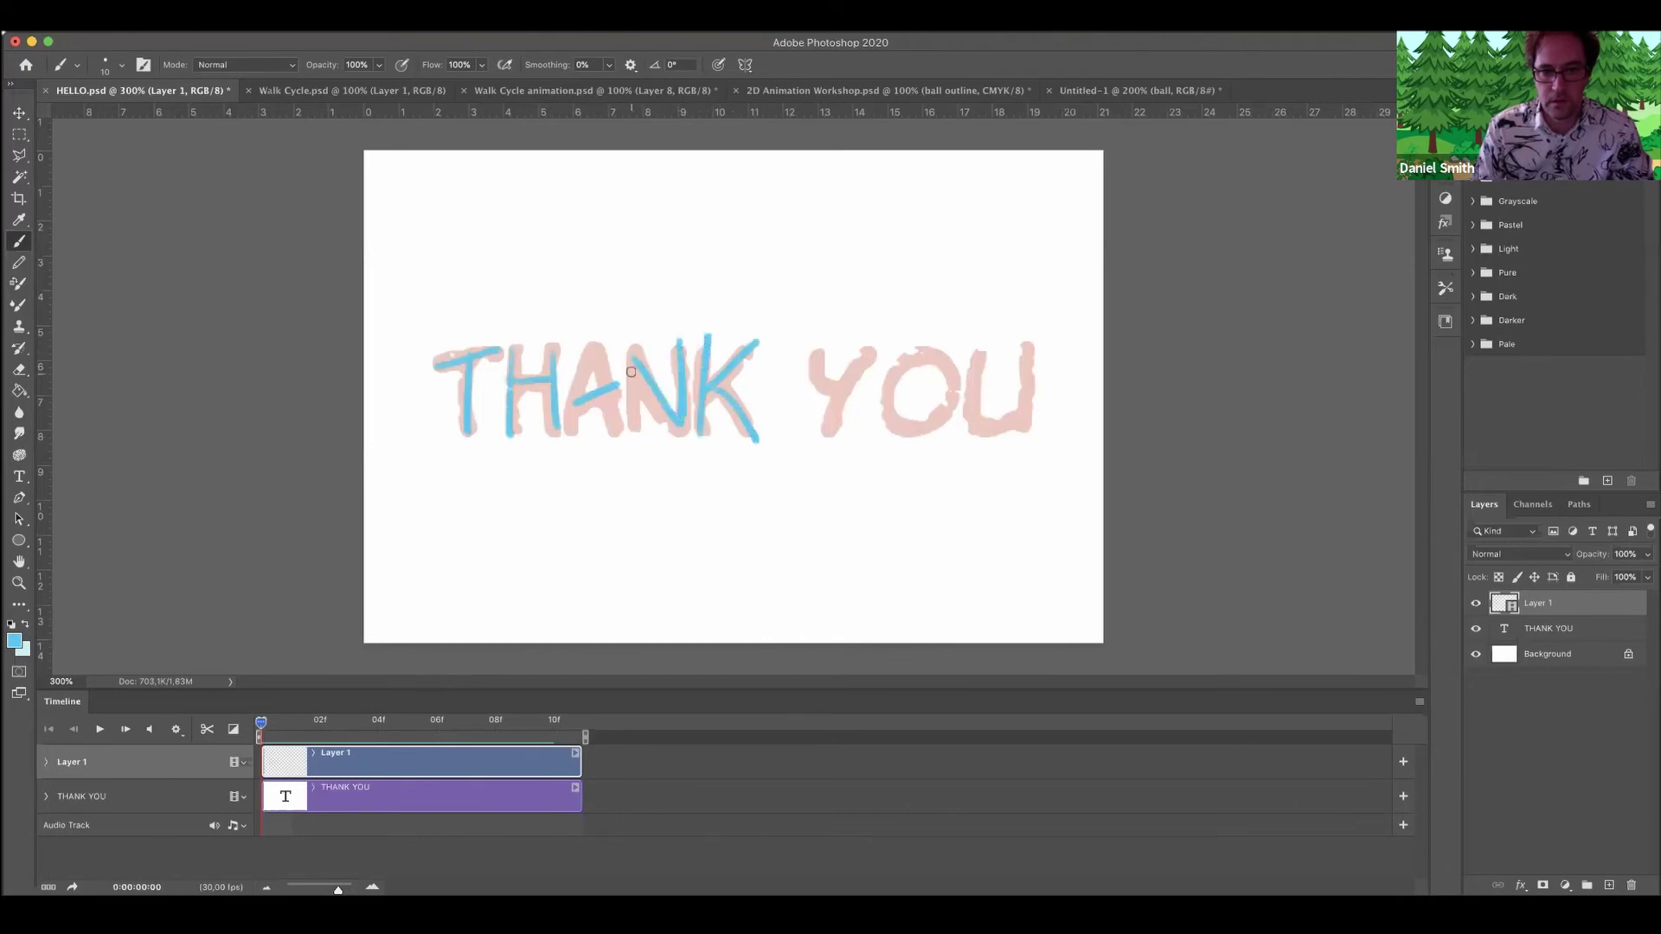
pyautogui.moveTo(634, 342)
pyautogui.mouseDown()
pyautogui.moveTo(629, 412)
pyautogui.moveTo(588, 362)
pyautogui.moveTo(596, 347)
pyautogui.moveTo(617, 430)
pyautogui.mouseUp()
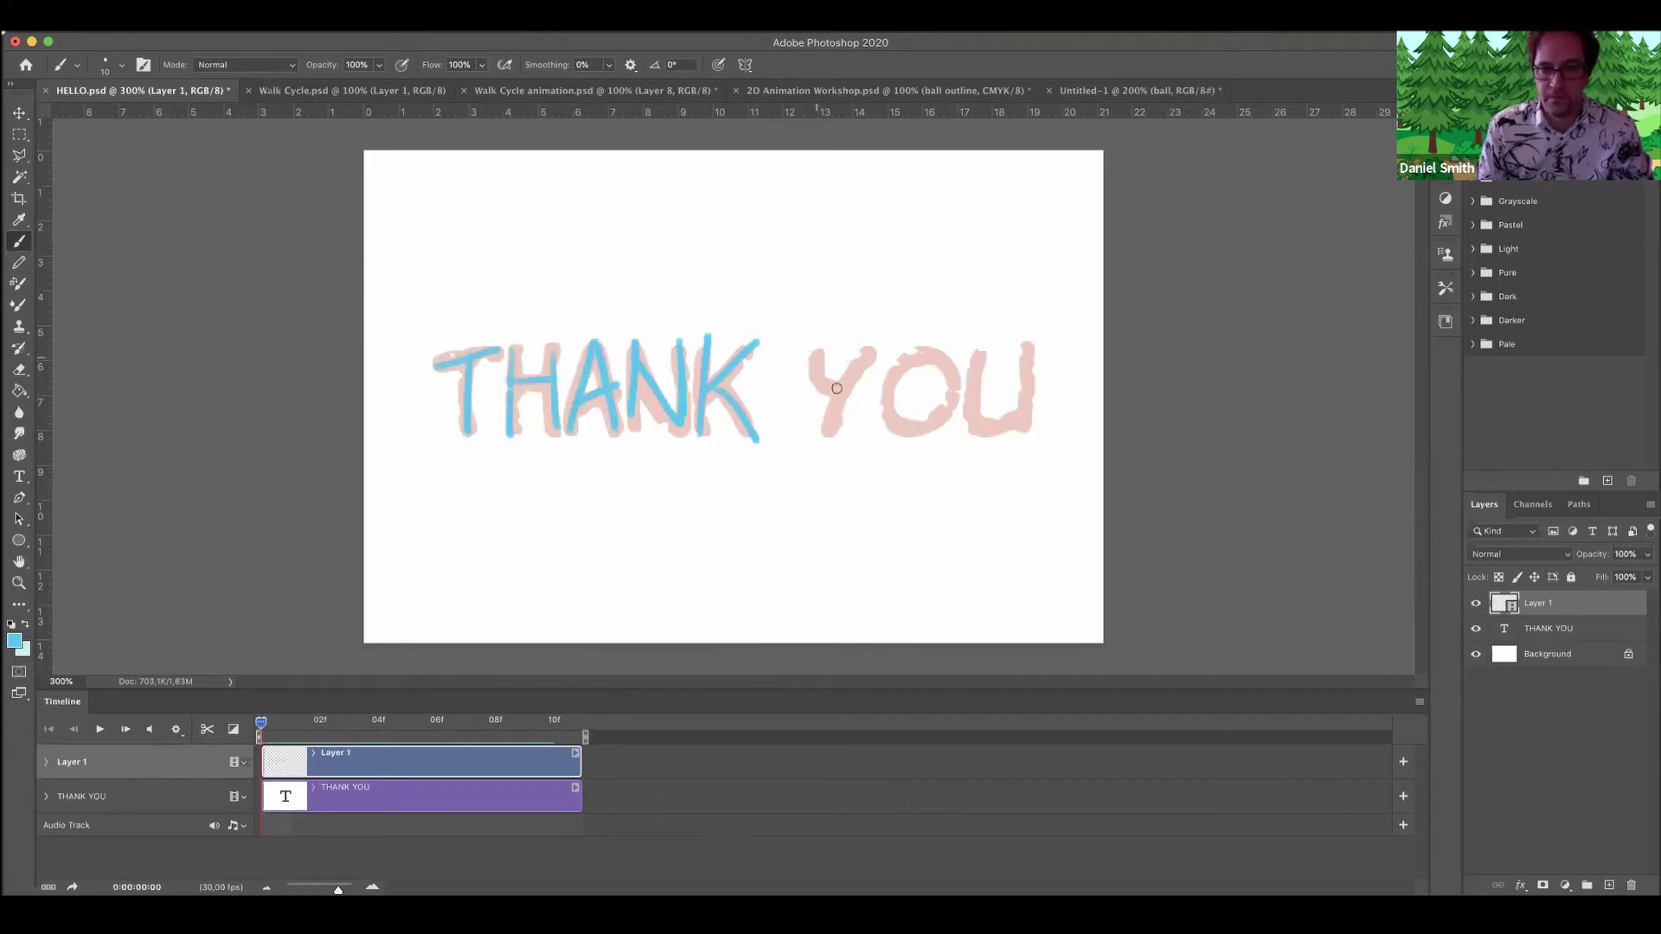
# Trace the Y and U in blue, redoing a stray stroke on the Y.
pyautogui.moveTo(877, 356); pyautogui.dragTo(833, 426)
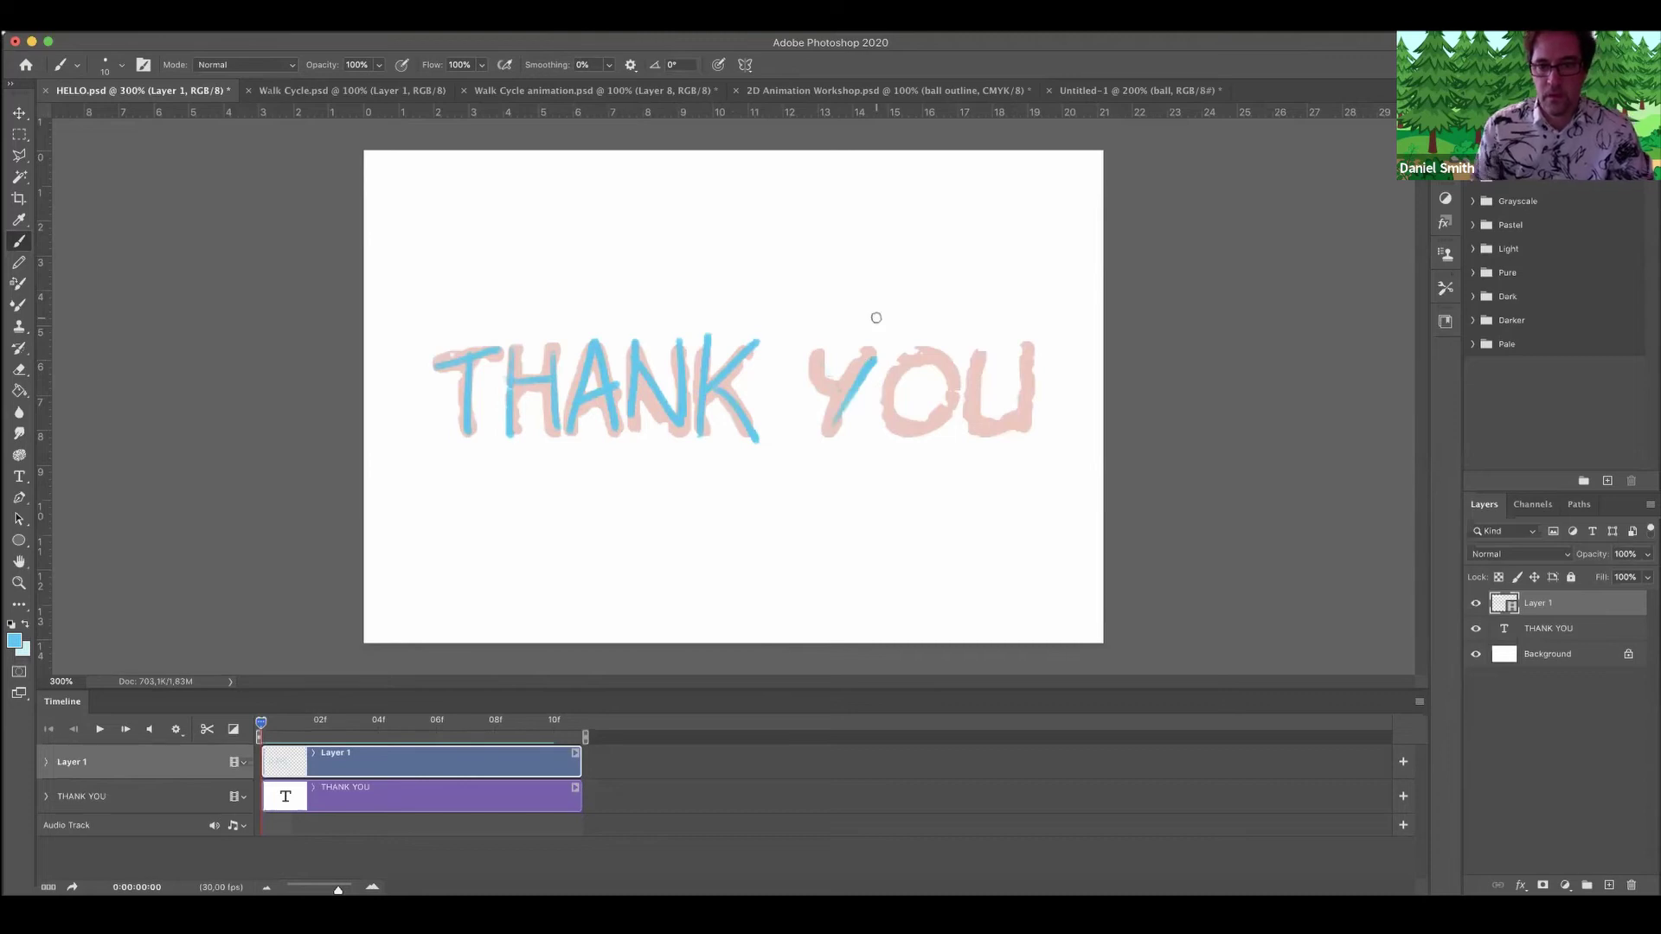
pyautogui.moveTo(818, 356); pyautogui.dragTo(852, 422)
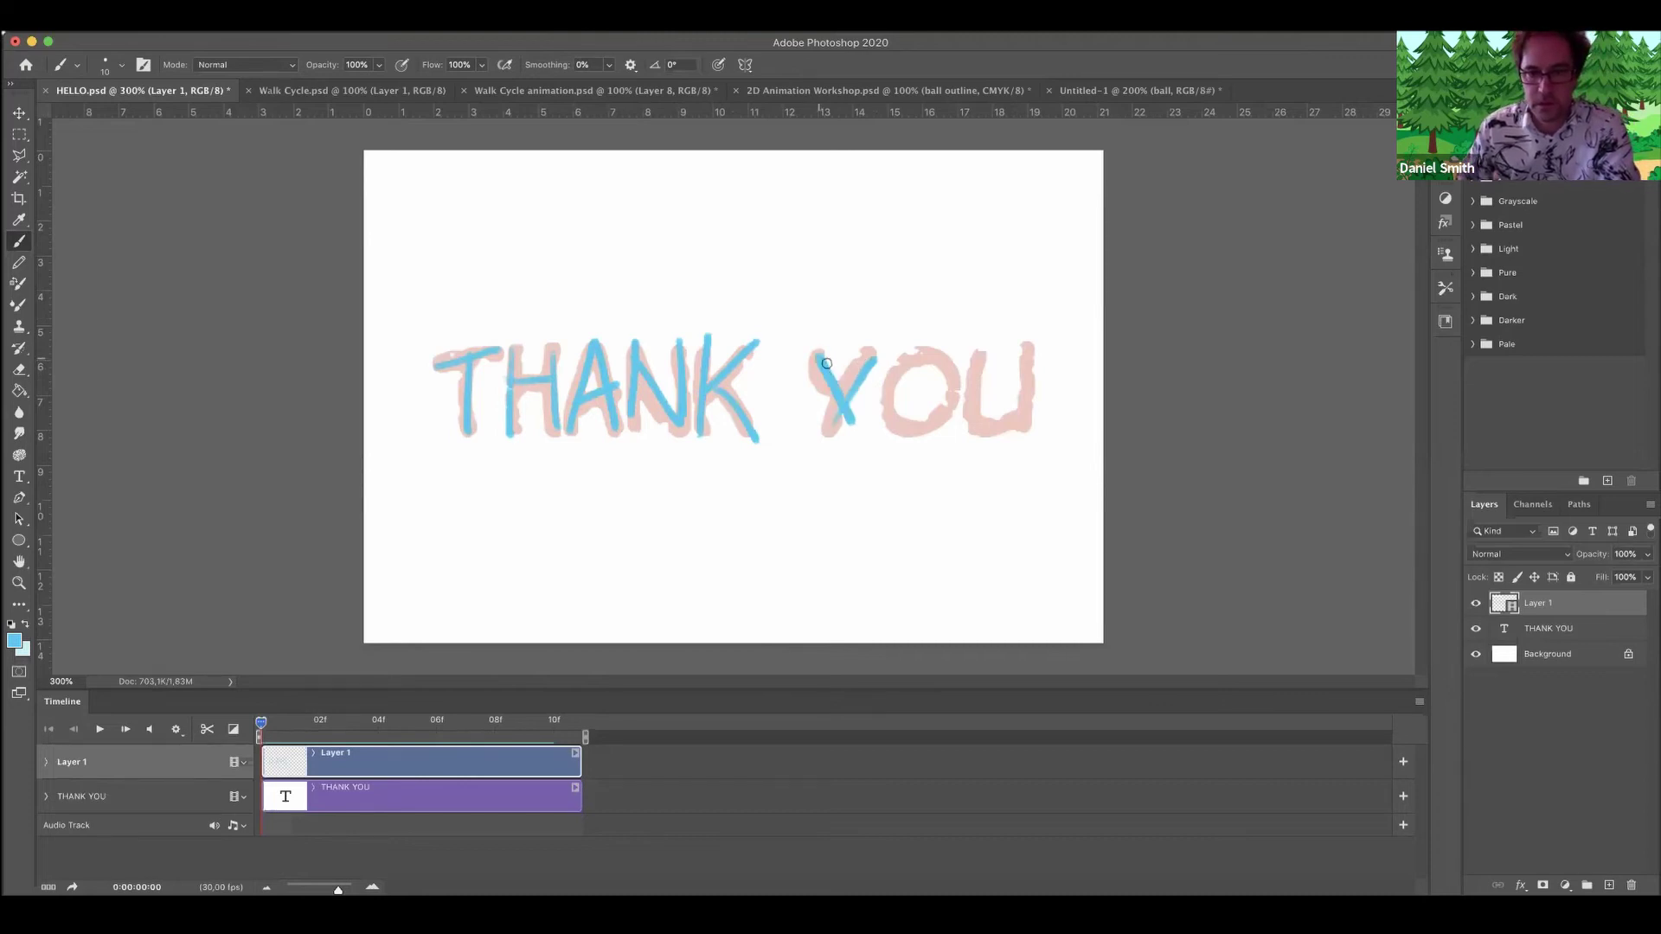
pyautogui.moveTo(865, 362)
pyautogui.mouseDown()
pyautogui.moveTo(807, 432)
pyautogui.moveTo(889, 373)
pyautogui.mouseUp()
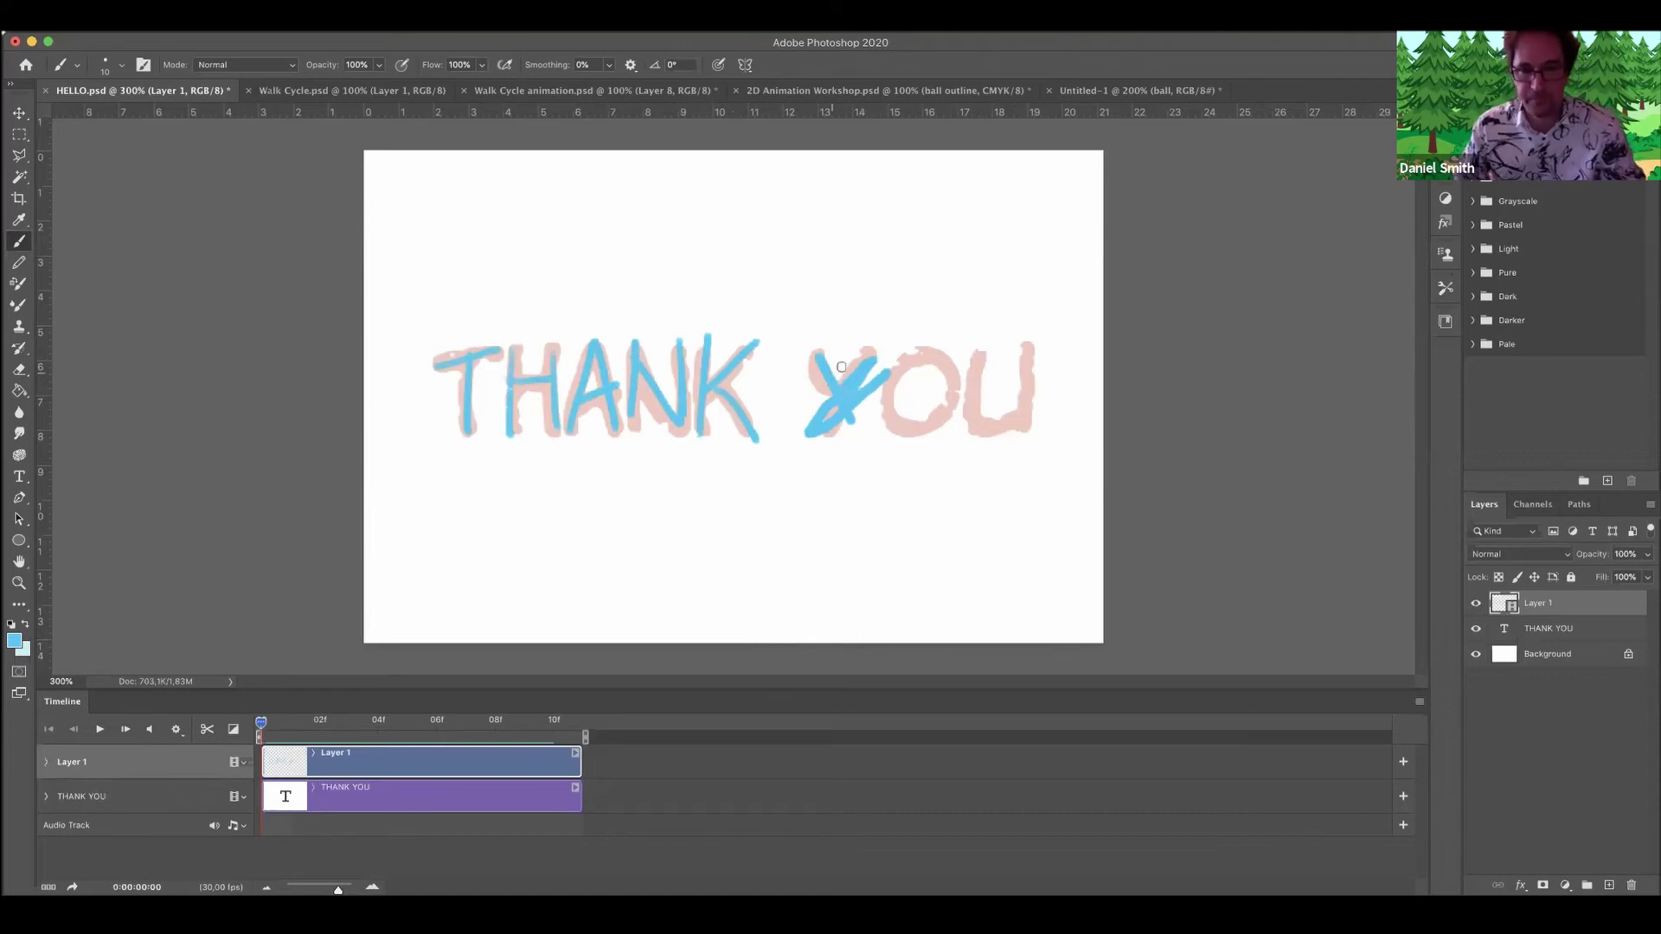
pyautogui.press('super+z')
pyautogui.moveTo(825, 418)
pyautogui.mouseDown()
pyautogui.moveTo(898, 372)
pyautogui.moveTo(914, 422)
pyautogui.moveTo(907, 363)
pyautogui.mouseUp()
pyautogui.moveTo(973, 412)
pyautogui.mouseDown()
pyautogui.moveTo(1013, 413)
pyautogui.moveTo(1023, 357)
pyautogui.moveTo(1027, 424)
pyautogui.mouseUp()
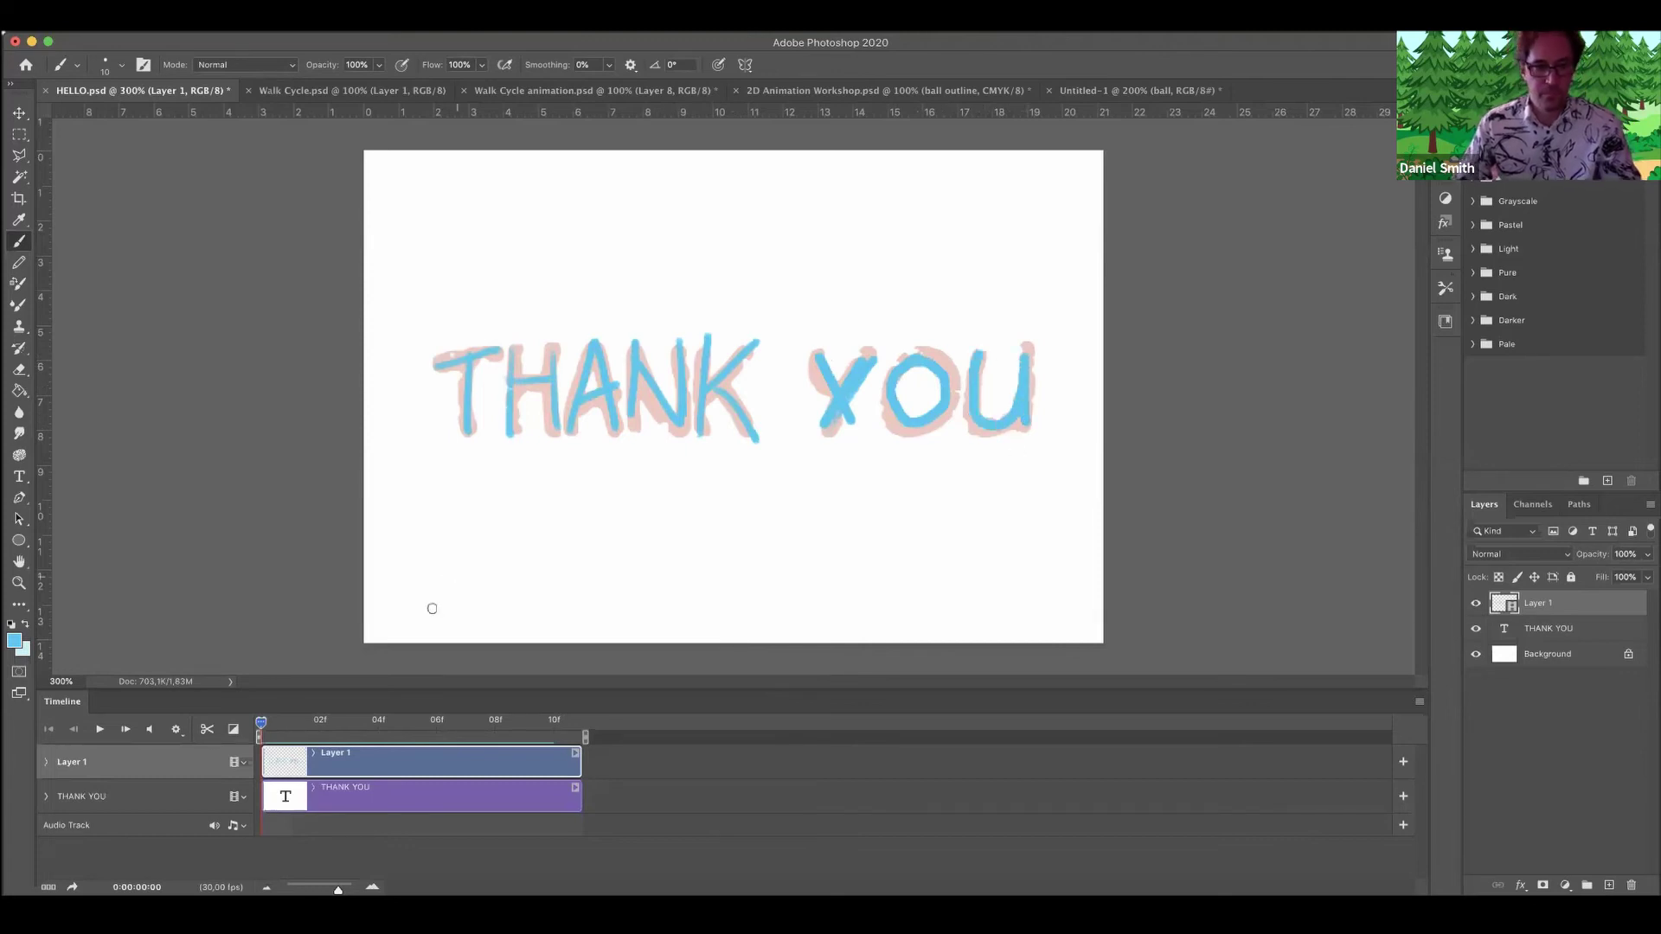
# On the next frame, paint the T's crossbar with KYLE Ultimate Pencil Hard, then switch to Hard Round.
pyautogui.click(124, 729)
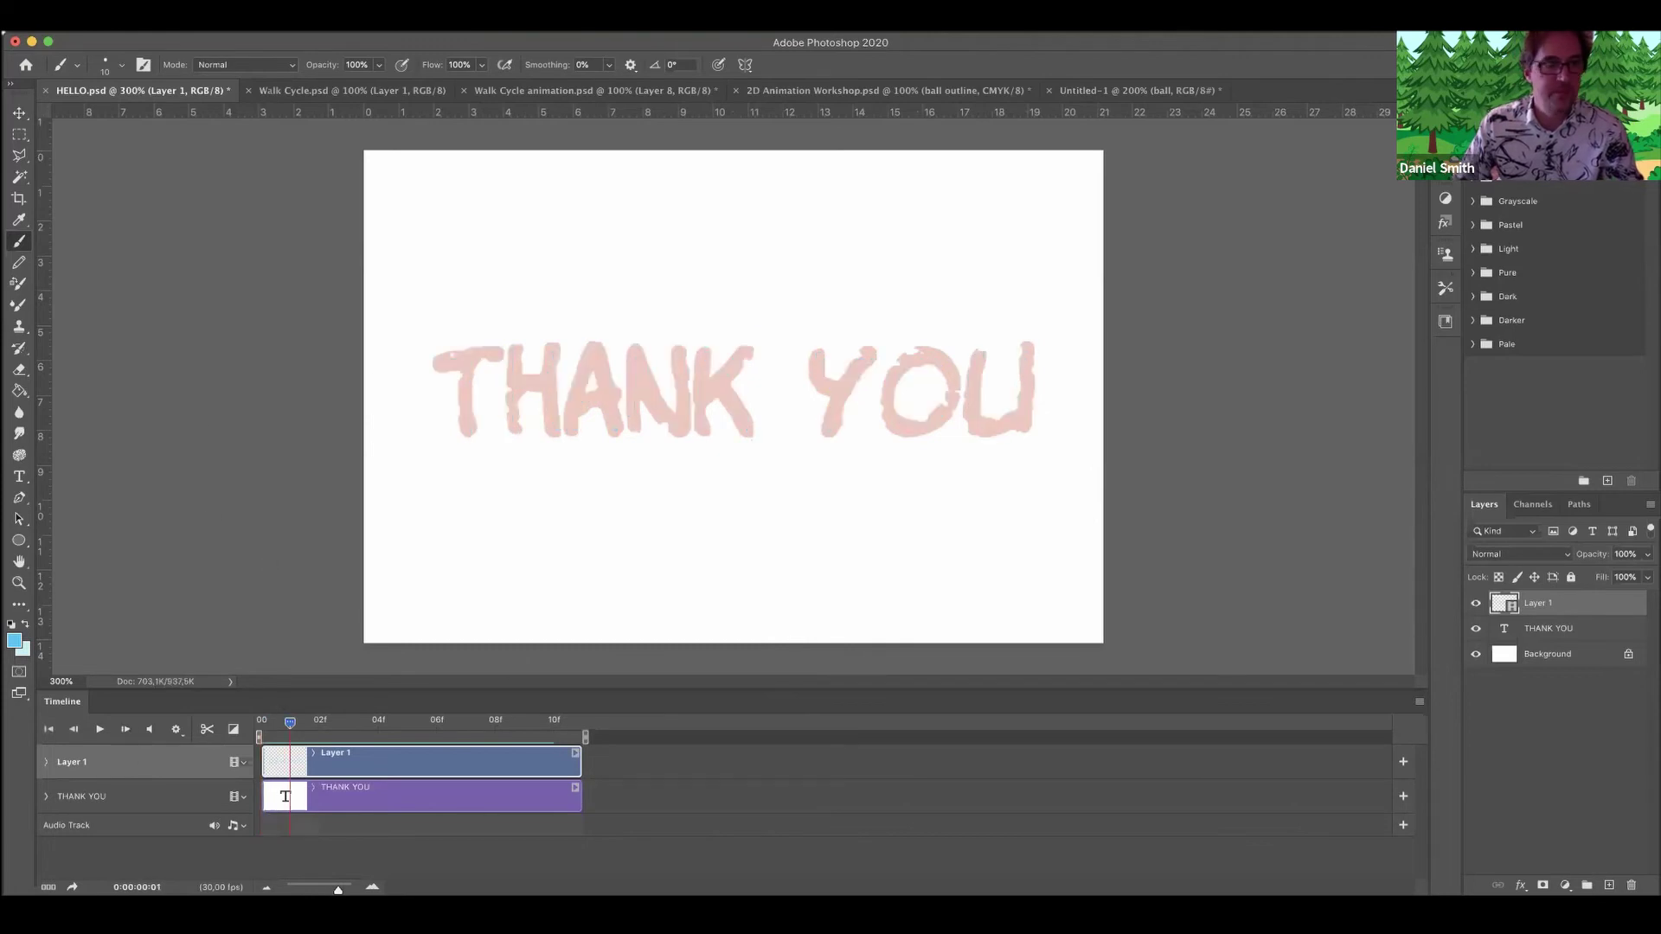
pyautogui.click(122, 65)
pyautogui.click(124, 284)
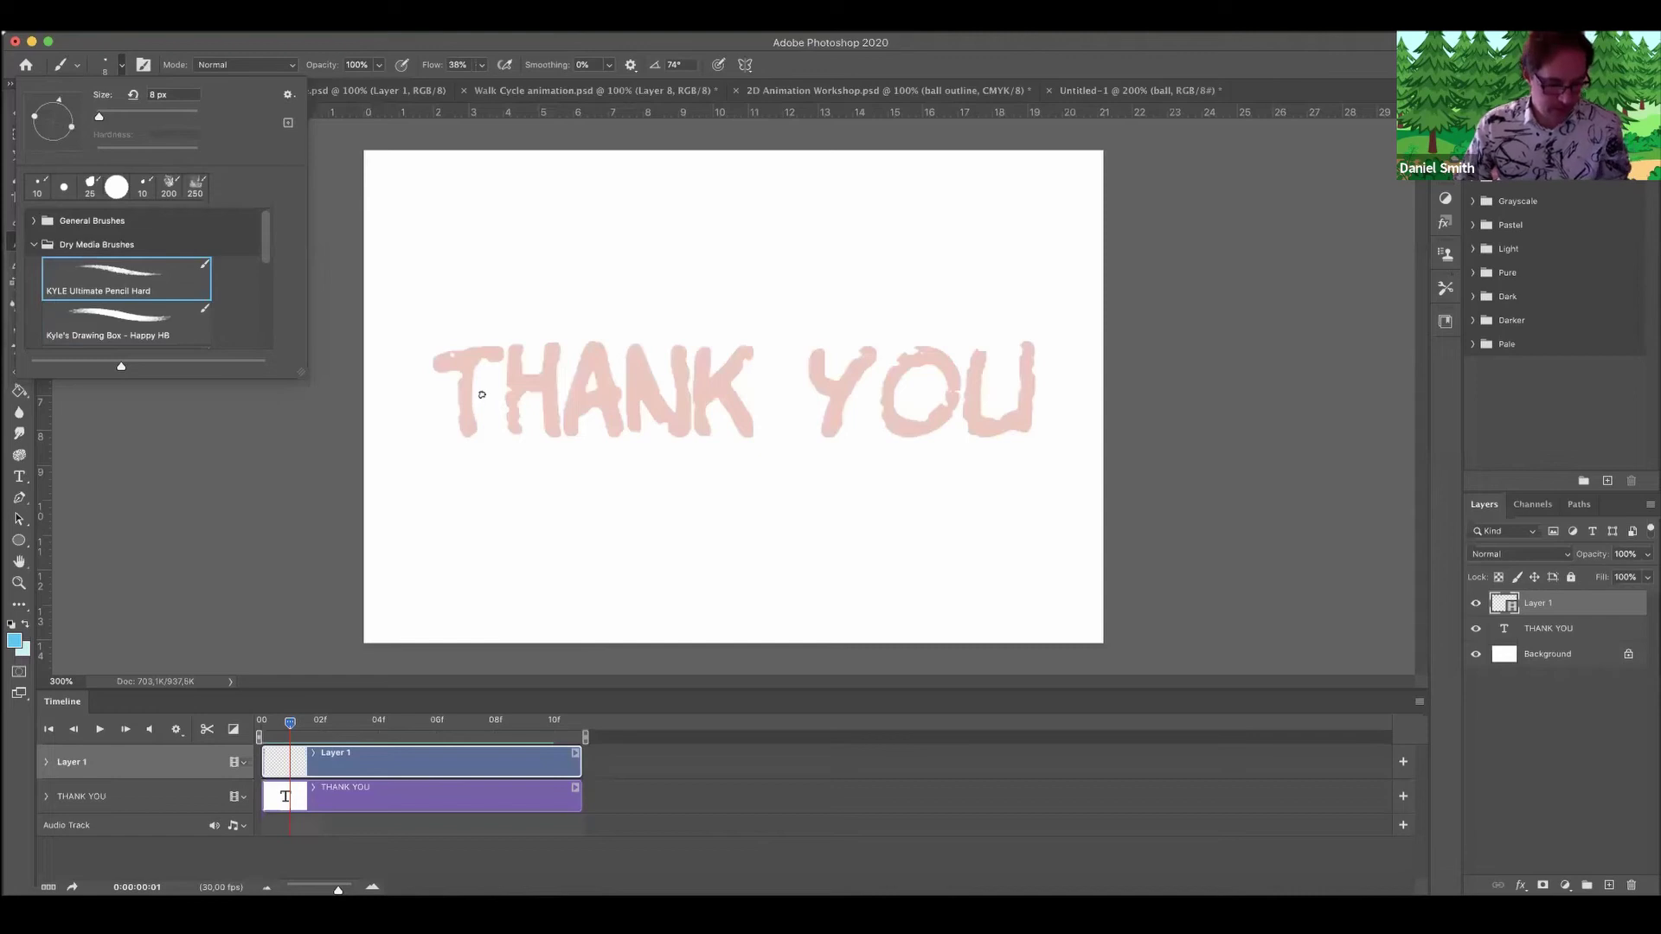
pyautogui.moveTo(447, 358); pyautogui.dragTo(489, 358)
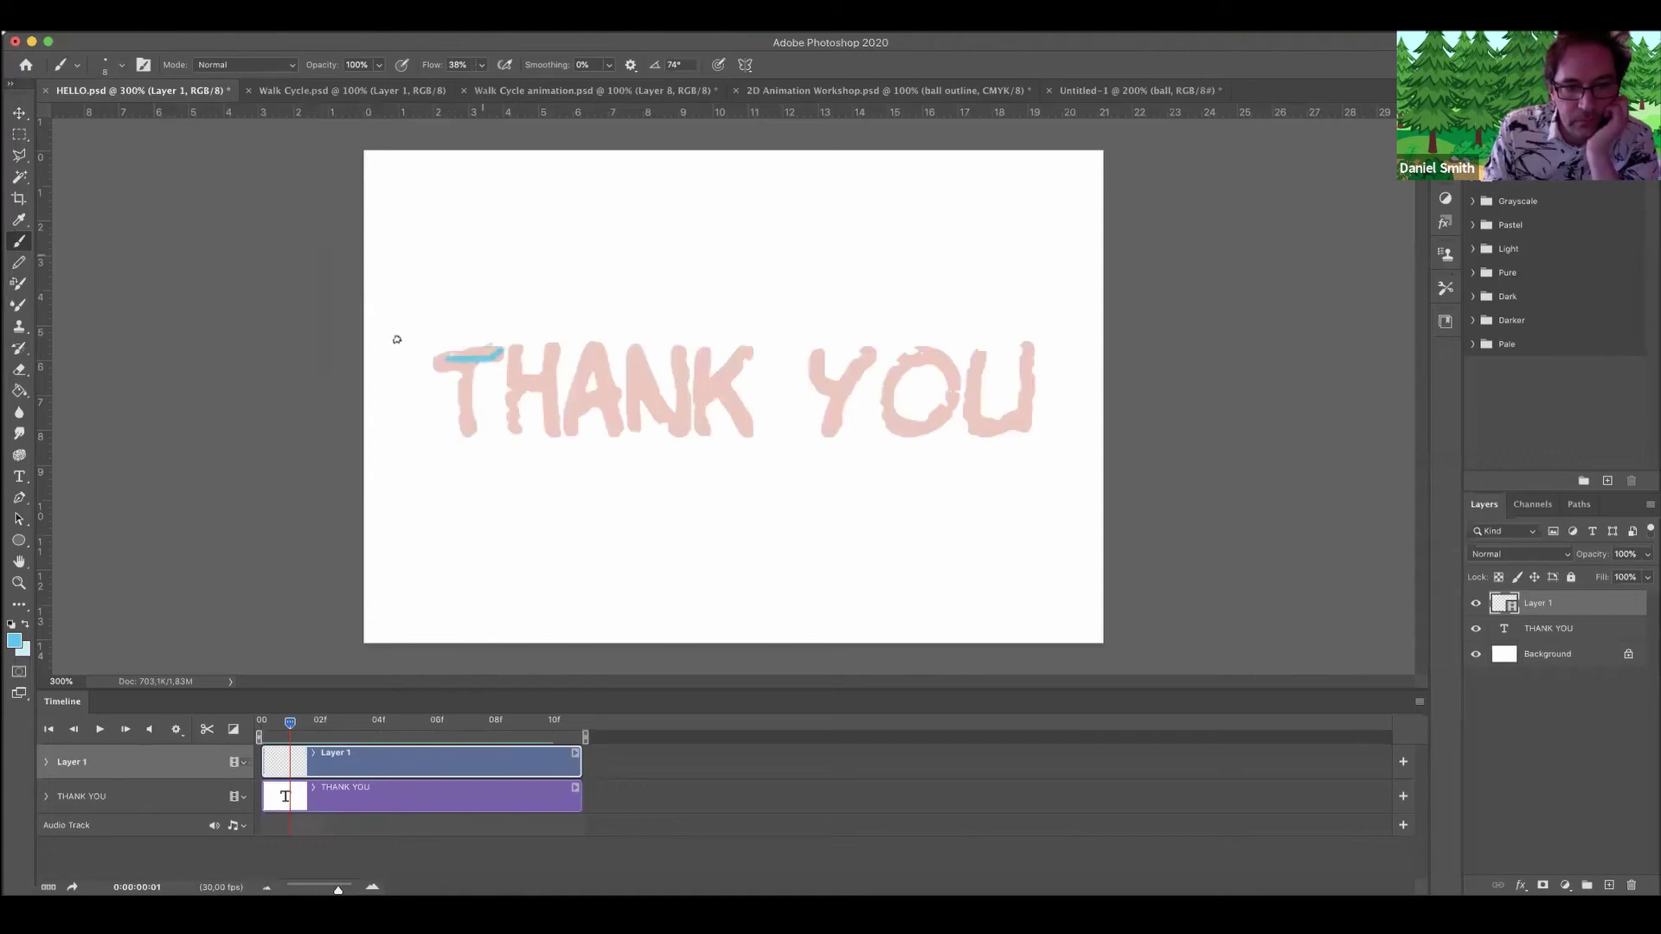
pyautogui.click(122, 65)
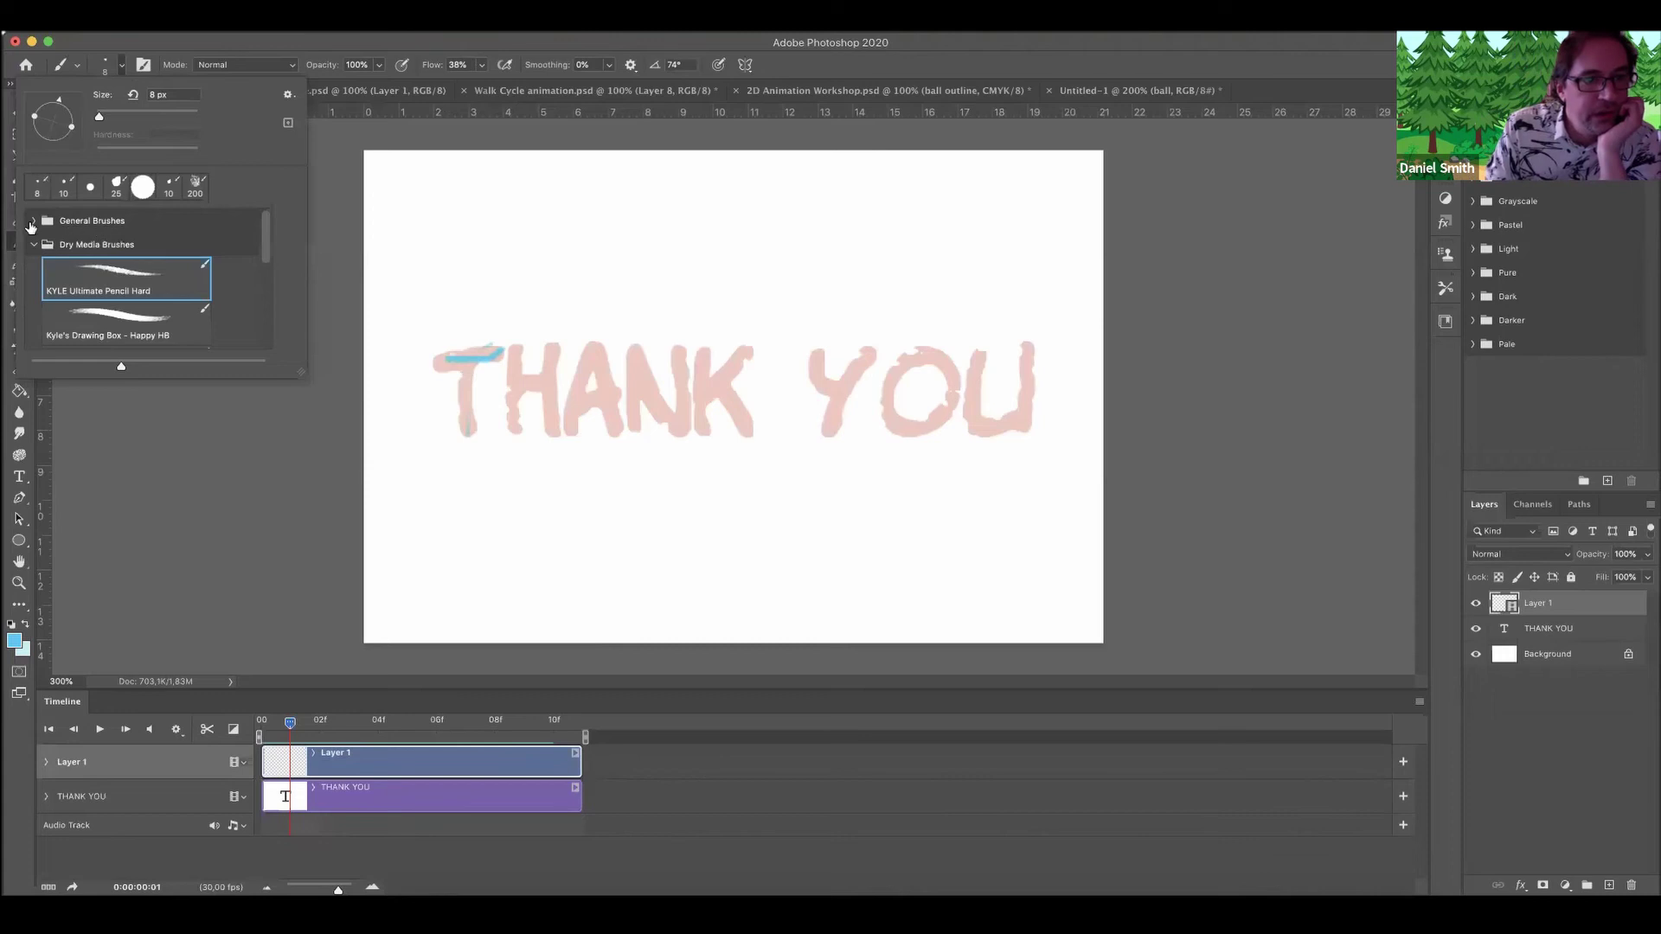
pyautogui.click(116, 294)
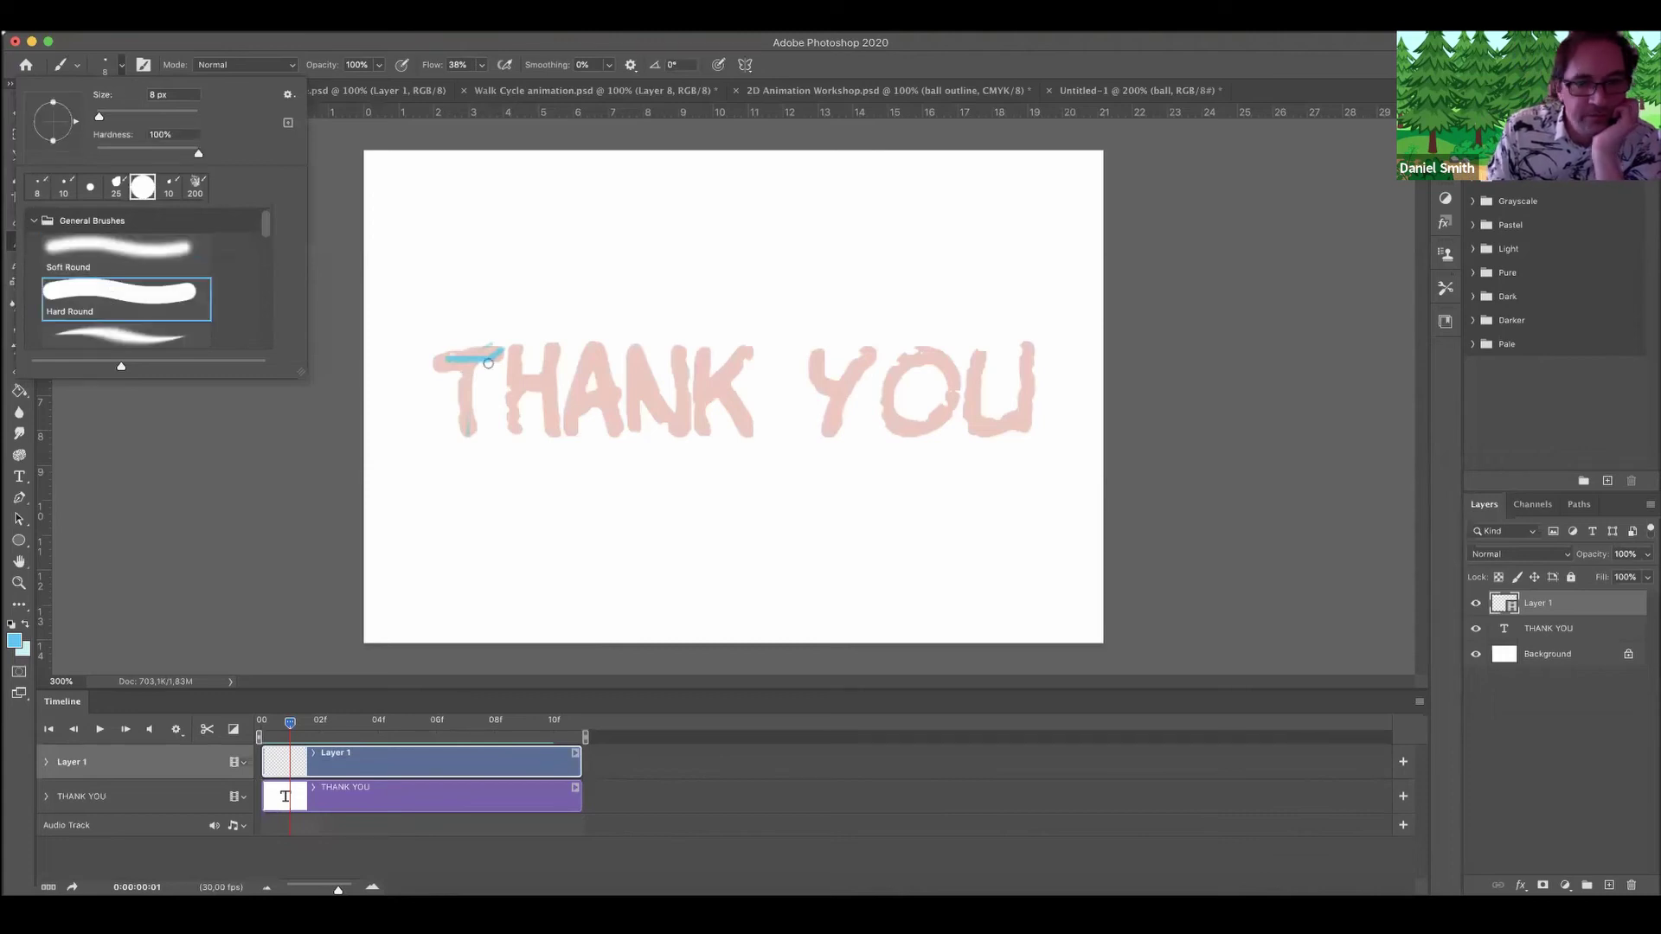
pyautogui.click(436, 365)
# Trace T, H, K, Y, O and U in blue on frame two, repainting the U.
pyautogui.moveTo(432, 363); pyautogui.dragTo(451, 380)
pyautogui.moveTo(470, 365); pyautogui.dragTo(467, 455)
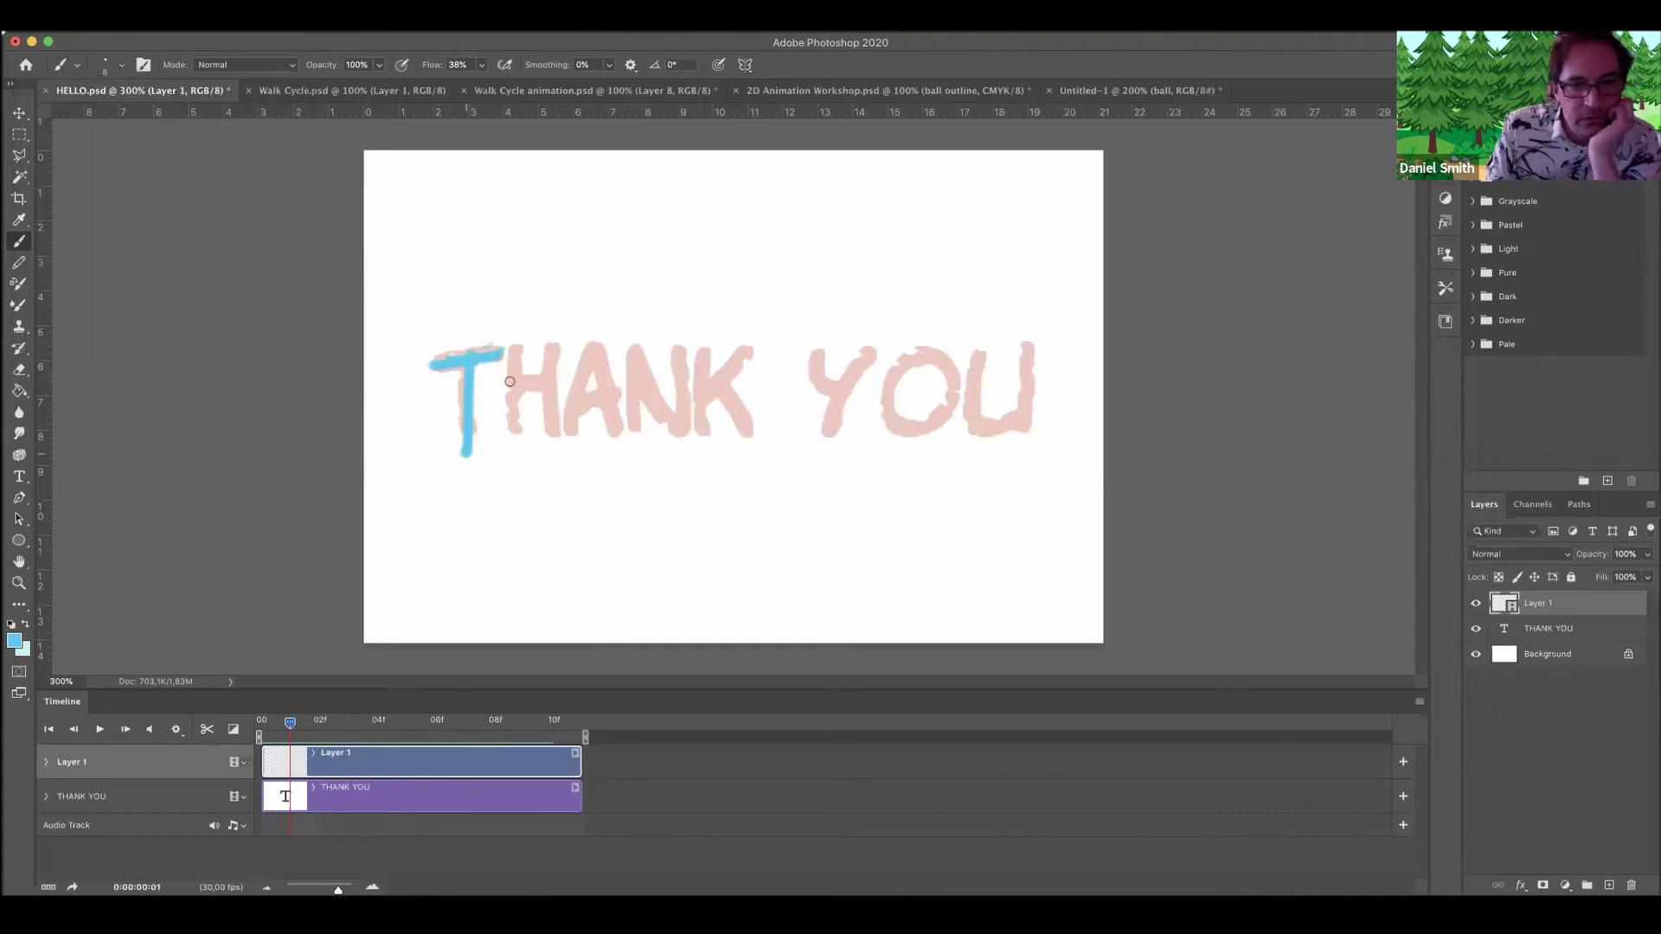
pyautogui.moveTo(509, 347); pyautogui.dragTo(506, 432)
pyautogui.moveTo(510, 386)
pyautogui.mouseDown()
pyautogui.moveTo(551, 381)
pyautogui.moveTo(543, 437)
pyautogui.moveTo(597, 339)
pyautogui.moveTo(609, 429)
pyautogui.moveTo(643, 349)
pyautogui.moveTo(664, 431)
pyautogui.moveTo(686, 357)
pyautogui.moveTo(706, 430)
pyautogui.mouseUp()
pyautogui.moveTo(713, 392)
pyautogui.mouseDown()
pyautogui.moveTo(742, 351)
pyautogui.moveTo(837, 391)
pyautogui.moveTo(822, 442)
pyautogui.mouseUp()
pyautogui.moveTo(936, 350)
pyautogui.mouseDown()
pyautogui.moveTo(935, 408)
pyautogui.moveTo(935, 365)
pyautogui.moveTo(983, 353)
pyautogui.moveTo(1024, 374)
pyautogui.moveTo(1029, 419)
pyautogui.mouseUp()
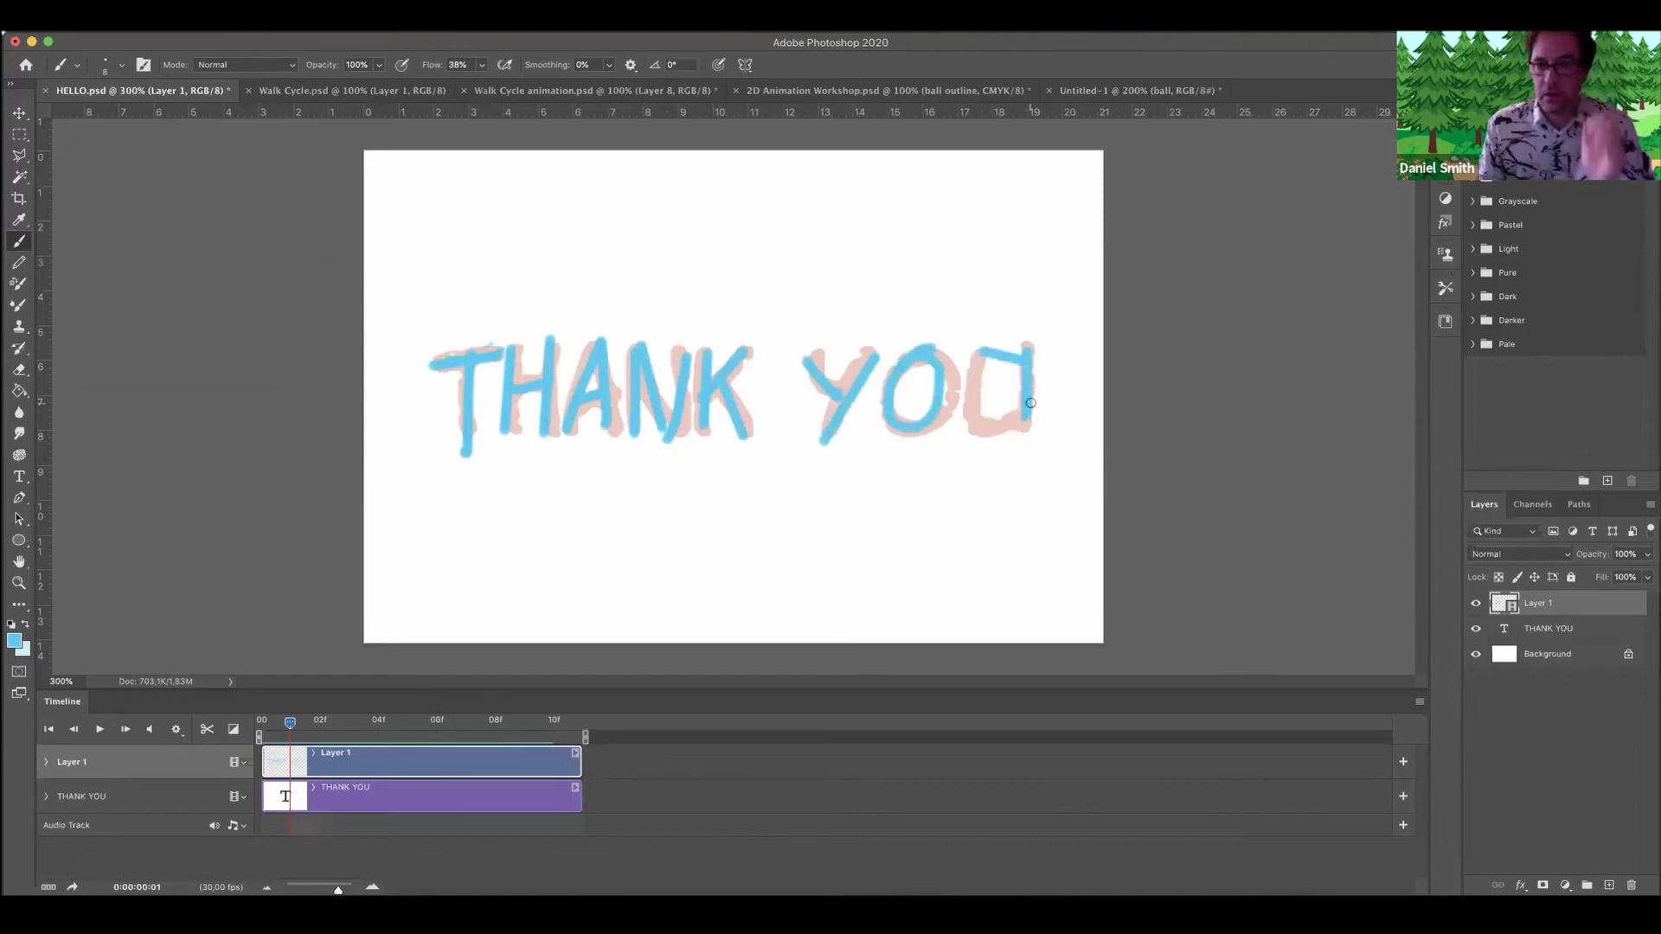
pyautogui.press('super+z')
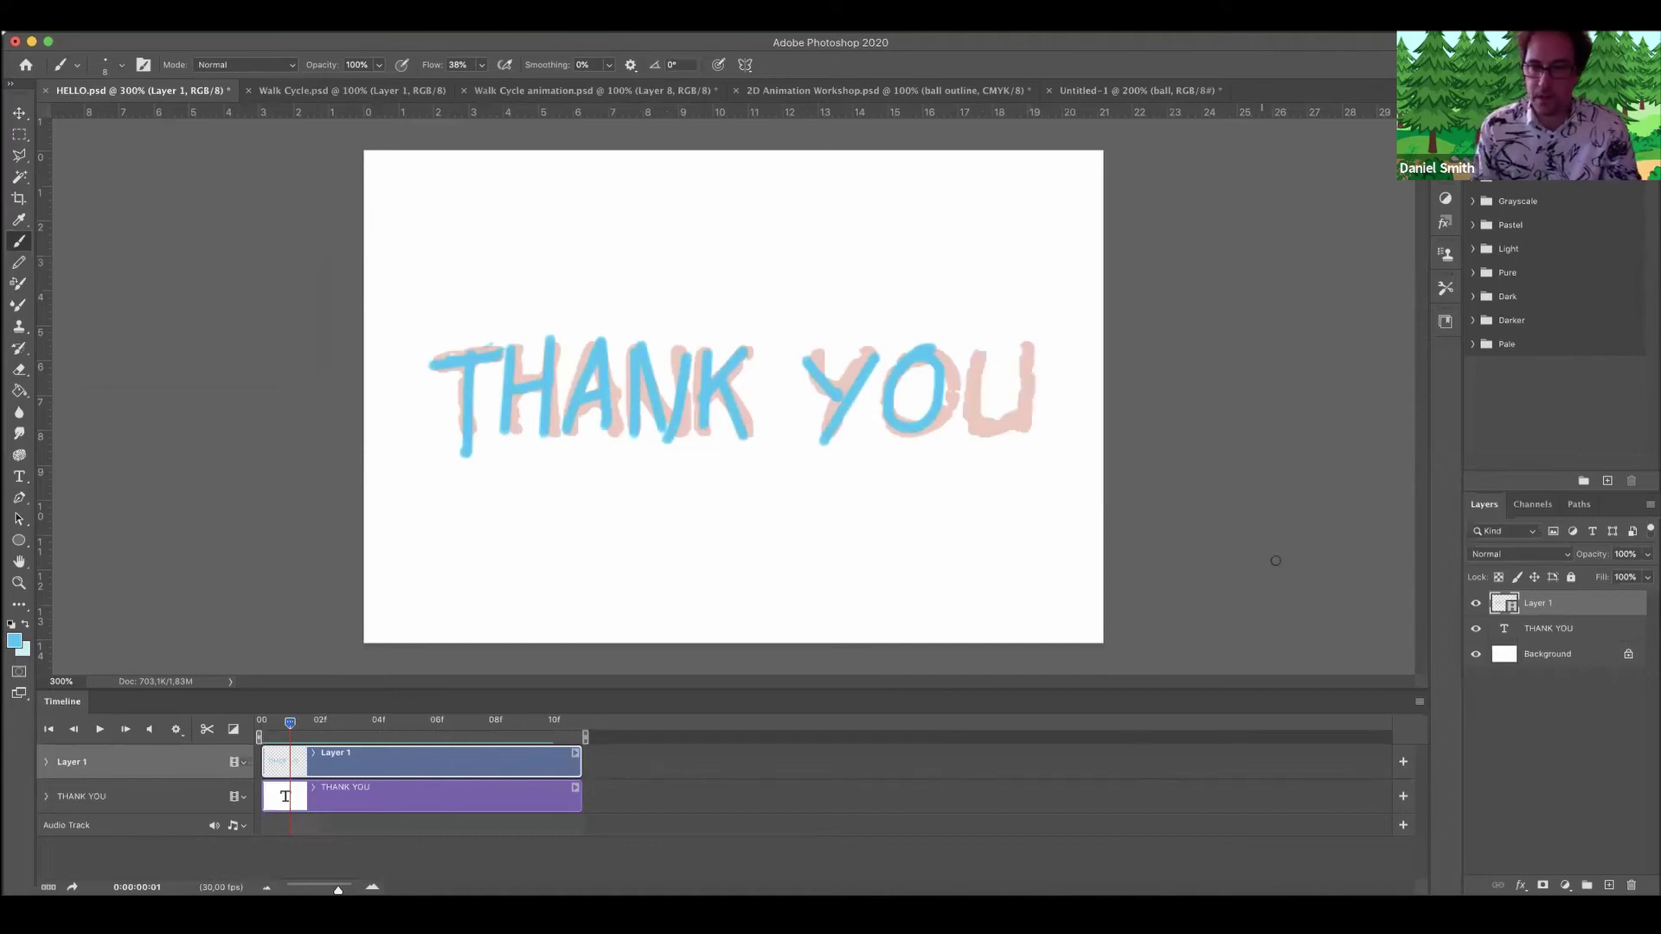
pyautogui.moveTo(966, 405)
pyautogui.mouseDown()
pyautogui.moveTo(1019, 381)
pyautogui.moveTo(1026, 348)
pyautogui.mouseUp()
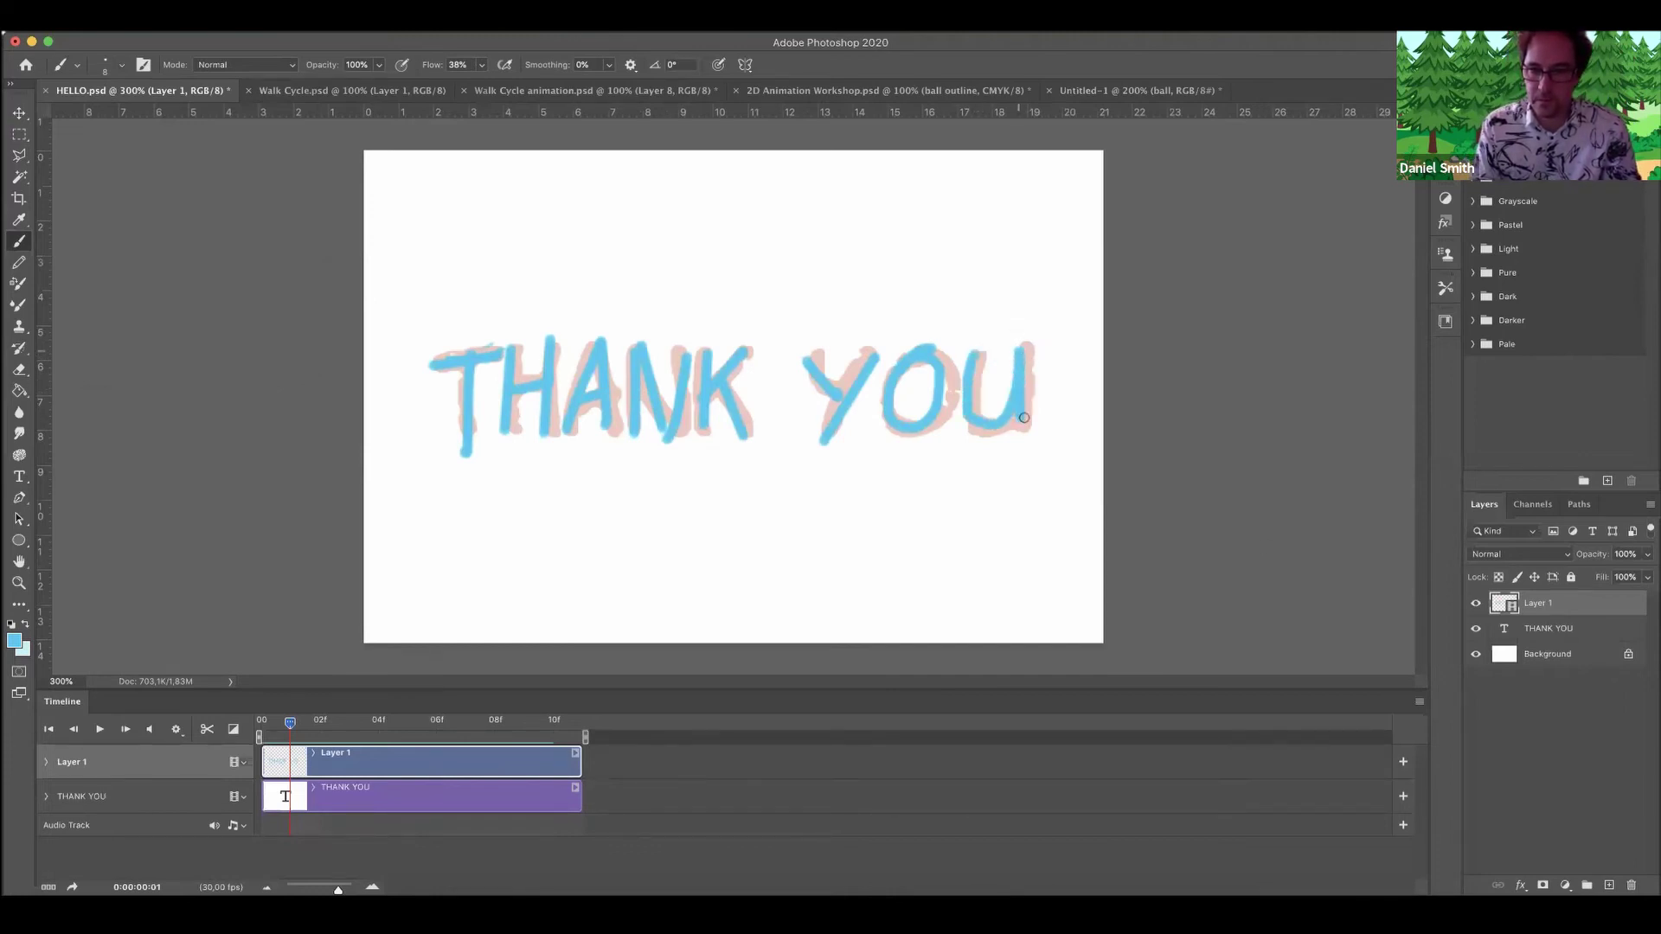
# Move to the third frame and change the foreground colour to red.
pyautogui.click(126, 729)
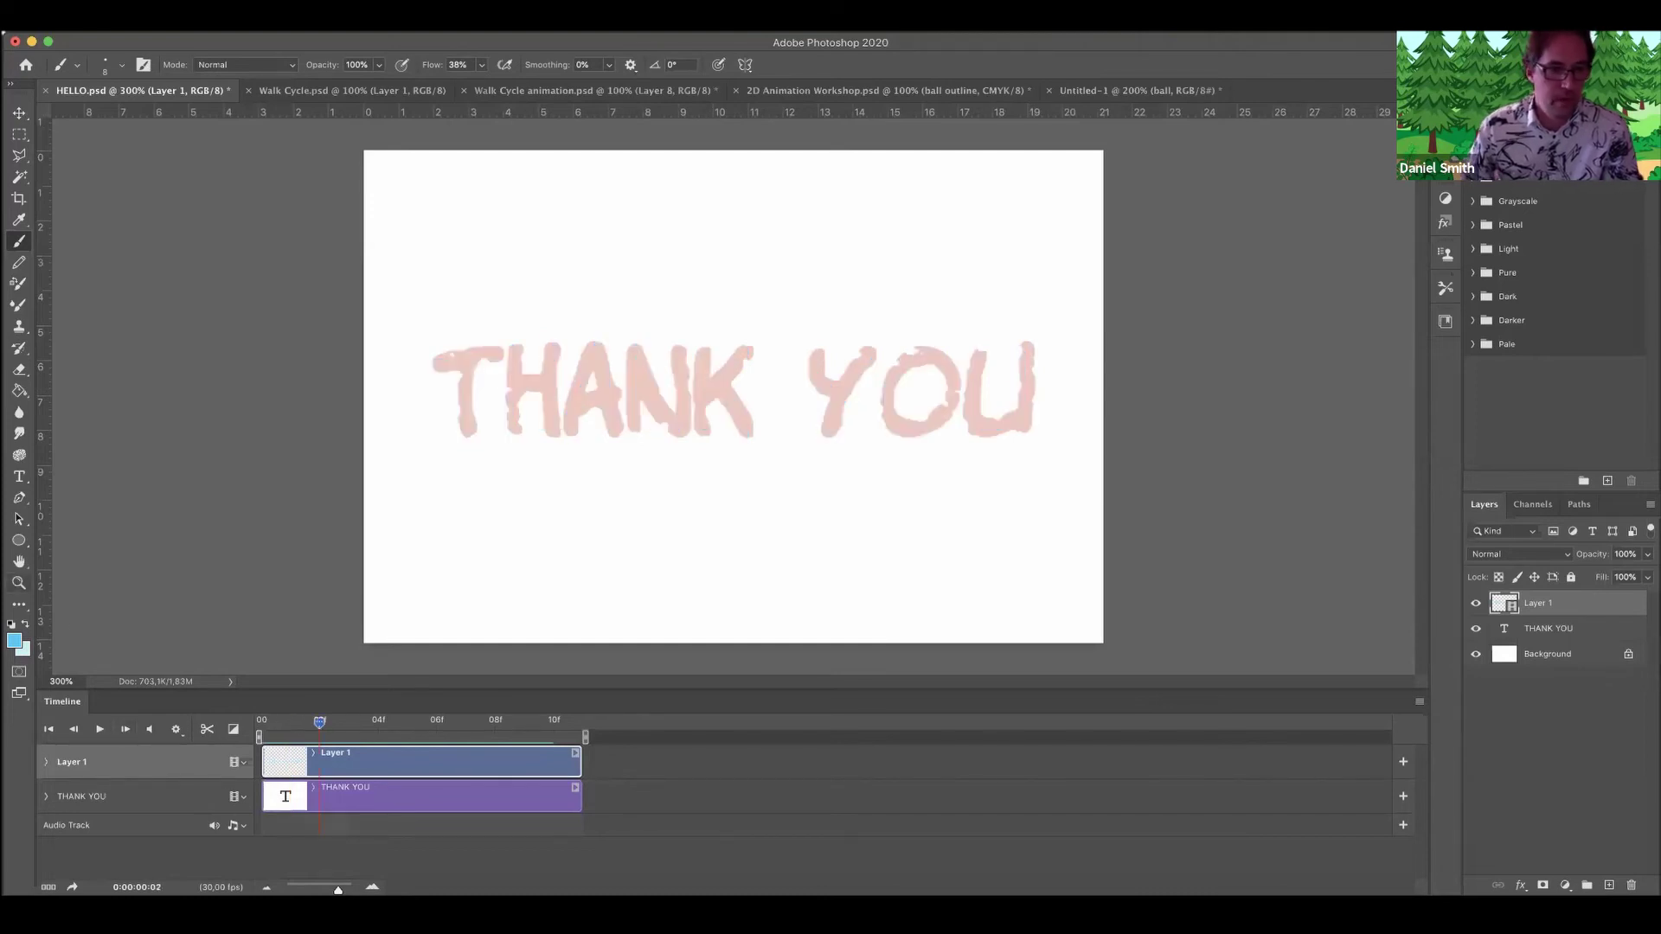
pyautogui.click(14, 640)
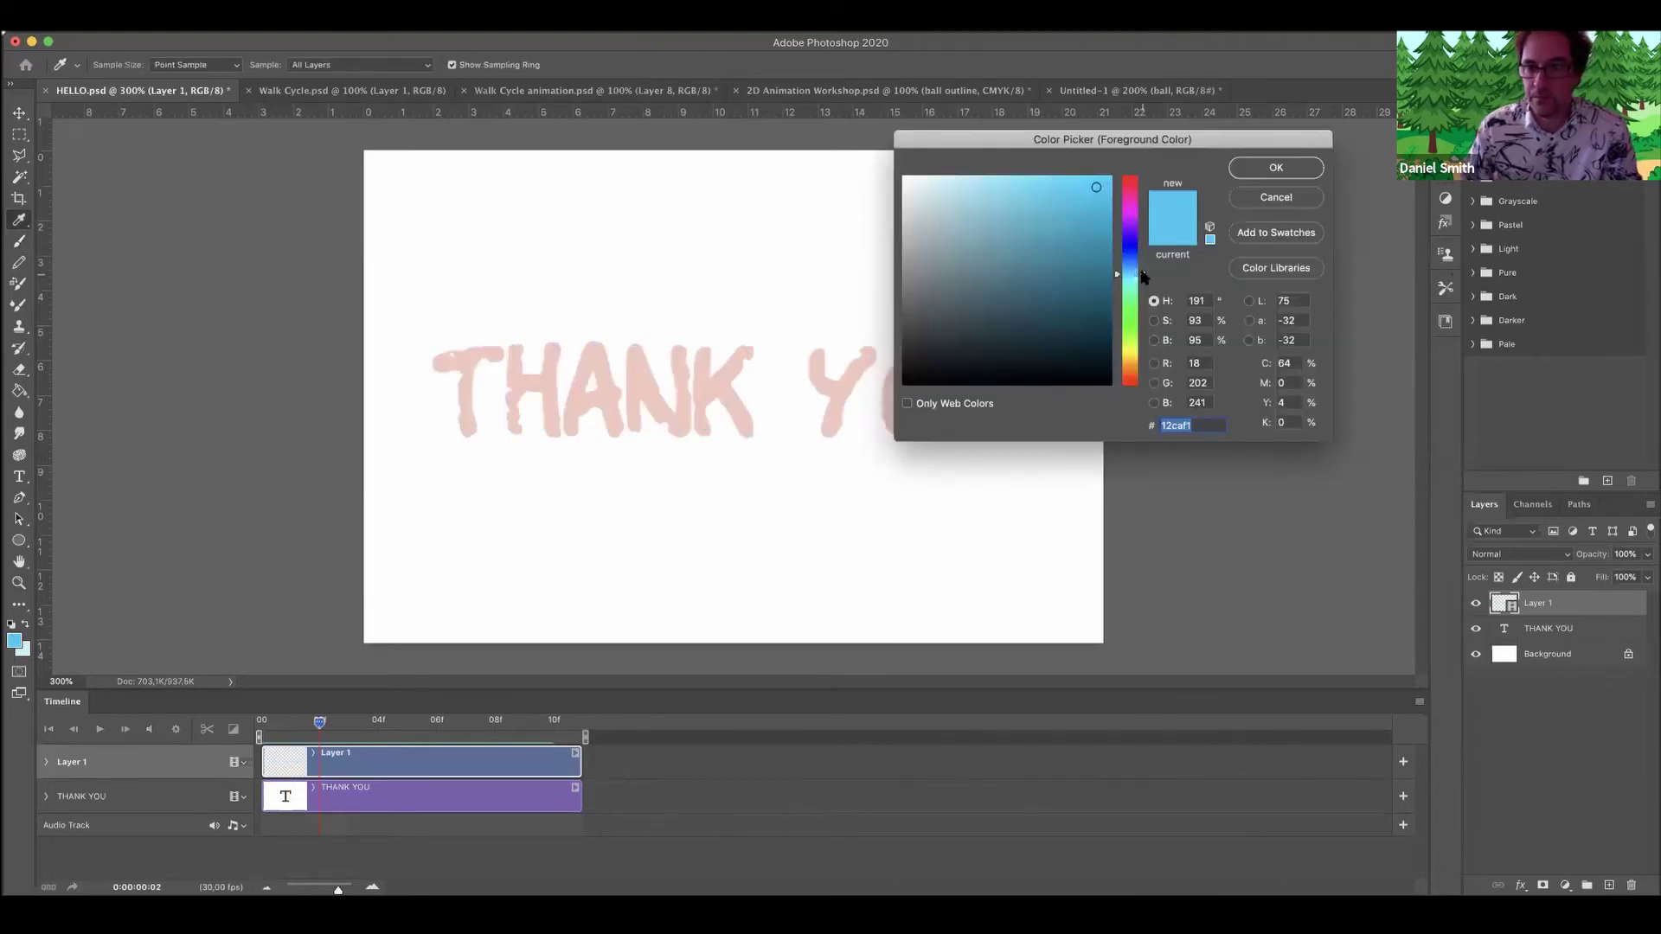
pyautogui.moveTo(1142, 275); pyautogui.dragTo(1129, 388)
pyautogui.click(1258, 167)
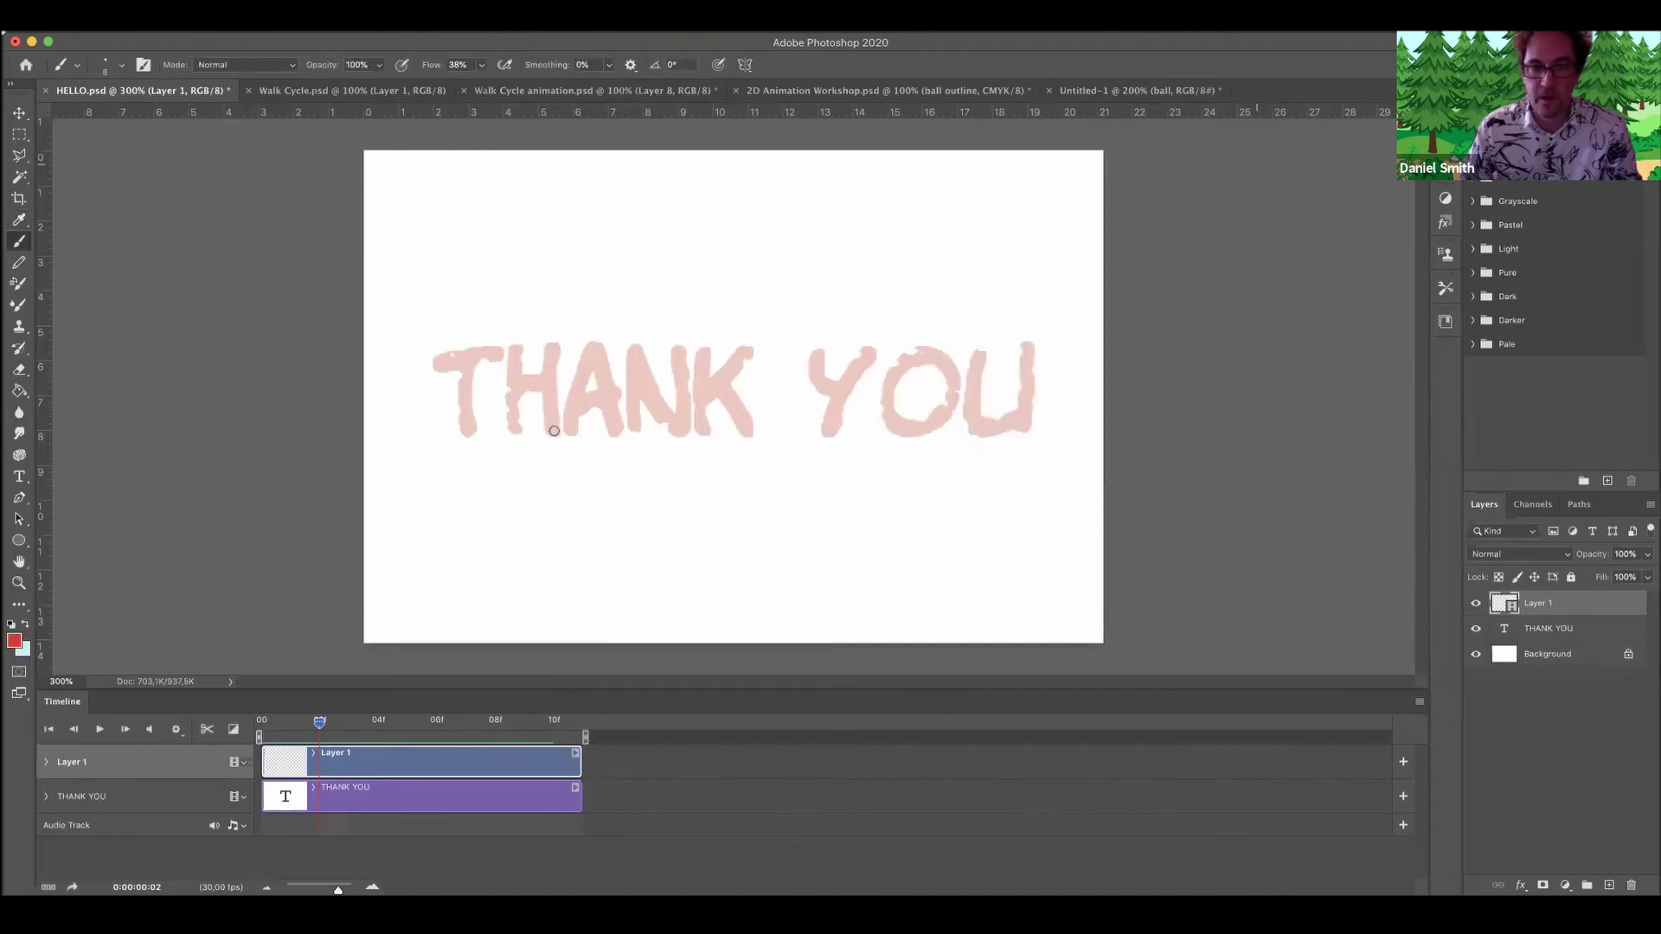
# Trace the T, H, A, N, Y and O of THANK YOU in red.
pyautogui.moveTo(463, 362)
pyautogui.mouseDown()
pyautogui.moveTo(499, 358)
pyautogui.moveTo(478, 442)
pyautogui.mouseUp()
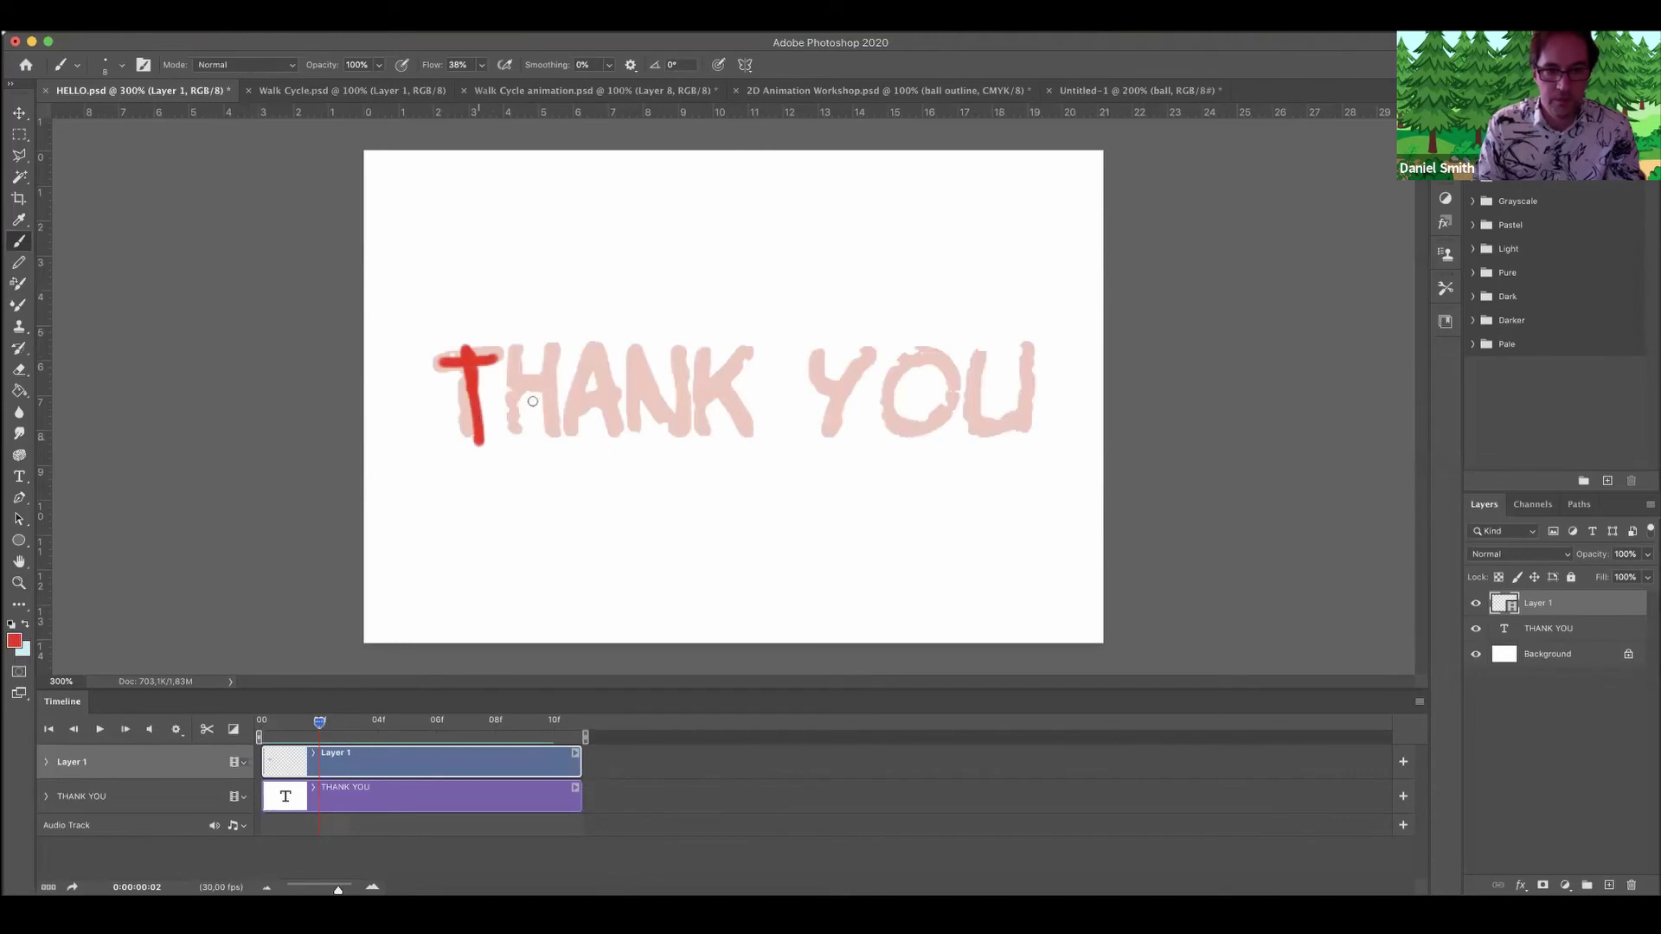
pyautogui.moveTo(511, 352)
pyautogui.mouseDown()
pyautogui.moveTo(507, 428)
pyautogui.moveTo(553, 378)
pyautogui.mouseUp()
pyautogui.moveTo(554, 338)
pyautogui.mouseDown()
pyautogui.moveTo(554, 437)
pyautogui.moveTo(590, 348)
pyautogui.moveTo(613, 440)
pyautogui.mouseUp()
pyautogui.moveTo(574, 404)
pyautogui.mouseDown()
pyautogui.moveTo(598, 403)
pyautogui.moveTo(629, 442)
pyautogui.mouseUp()
pyautogui.moveTo(624, 350); pyautogui.dragTo(668, 423)
pyautogui.moveTo(668, 422)
pyautogui.mouseDown()
pyautogui.moveTo(668, 332)
pyautogui.moveTo(680, 424)
pyautogui.moveTo(697, 350)
pyautogui.moveTo(708, 399)
pyautogui.moveTo(742, 430)
pyautogui.mouseUp()
pyautogui.moveTo(811, 356); pyautogui.dragTo(839, 396)
pyautogui.moveTo(873, 348); pyautogui.dragTo(829, 428)
pyautogui.moveTo(924, 343)
pyautogui.mouseDown()
pyautogui.moveTo(878, 394)
pyautogui.moveTo(930, 340)
pyautogui.moveTo(1031, 355)
pyautogui.moveTo(1038, 425)
pyautogui.mouseUp()
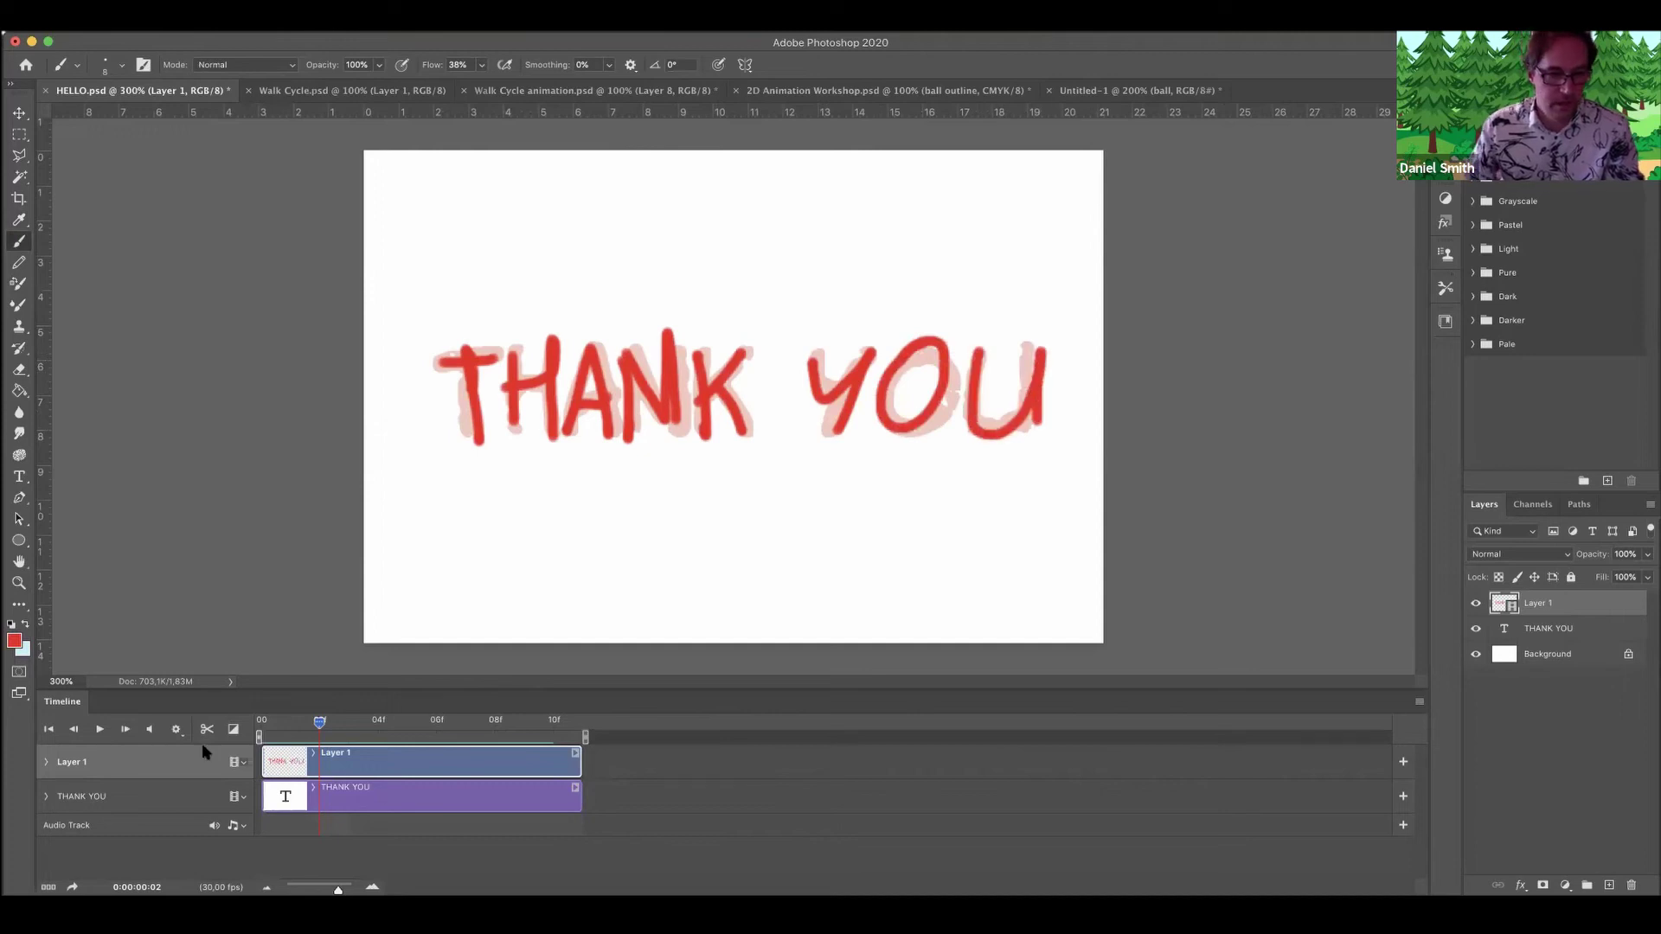
# On the fourth frame, retrace every letter of THANK YOU in red over the pale guide.
pyautogui.click(129, 730)
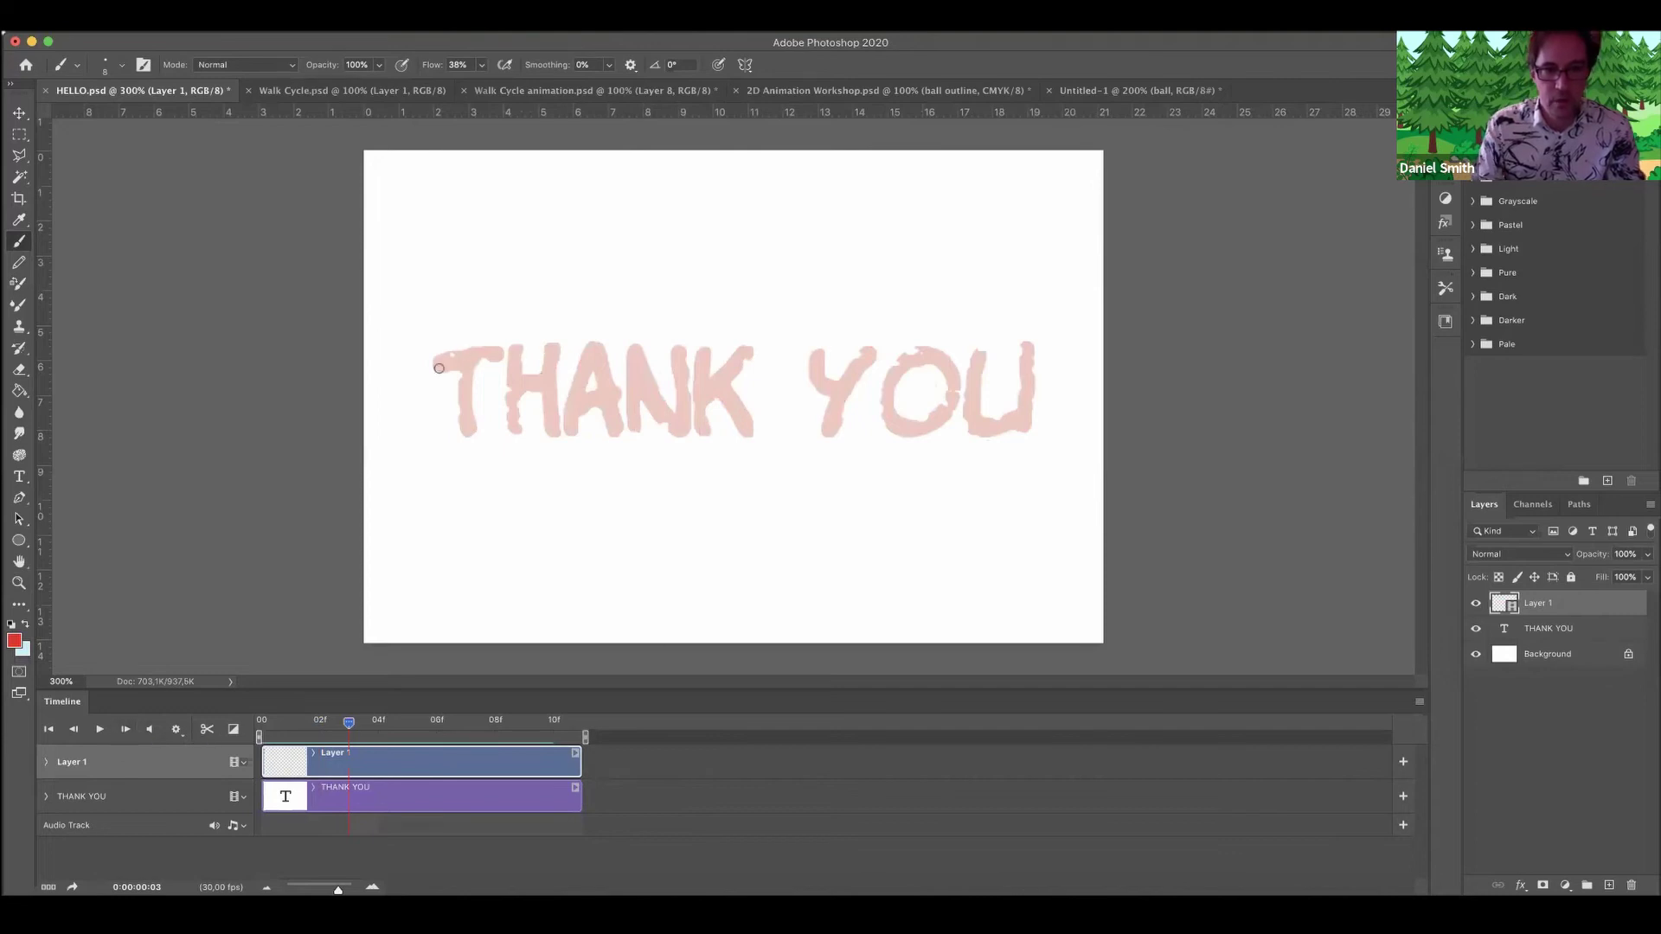
pyautogui.moveTo(434, 363)
pyautogui.mouseDown()
pyautogui.moveTo(482, 352)
pyautogui.moveTo(467, 445)
pyautogui.mouseUp()
pyautogui.moveTo(510, 344); pyautogui.dragTo(517, 431)
pyautogui.moveTo(519, 385)
pyautogui.mouseDown()
pyautogui.moveTo(548, 377)
pyautogui.moveTo(547, 440)
pyautogui.moveTo(602, 412)
pyautogui.moveTo(607, 437)
pyautogui.mouseUp()
pyautogui.moveTo(566, 394)
pyautogui.mouseDown()
pyautogui.moveTo(599, 391)
pyautogui.moveTo(635, 441)
pyautogui.mouseUp()
pyautogui.moveTo(638, 350); pyautogui.dragTo(680, 433)
pyautogui.moveTo(707, 345); pyautogui.dragTo(703, 437)
pyautogui.moveTo(710, 393)
pyautogui.mouseDown()
pyautogui.moveTo(747, 343)
pyautogui.moveTo(742, 446)
pyautogui.mouseUp()
pyautogui.moveTo(811, 358)
pyautogui.mouseDown()
pyautogui.moveTo(852, 369)
pyautogui.moveTo(873, 347)
pyautogui.moveTo(824, 443)
pyautogui.mouseUp()
pyautogui.moveTo(919, 351)
pyautogui.mouseDown()
pyautogui.moveTo(875, 408)
pyautogui.moveTo(937, 353)
pyautogui.moveTo(986, 433)
pyautogui.moveTo(1031, 355)
pyautogui.mouseUp()
pyautogui.moveTo(1030, 350); pyautogui.dragTo(1037, 433)
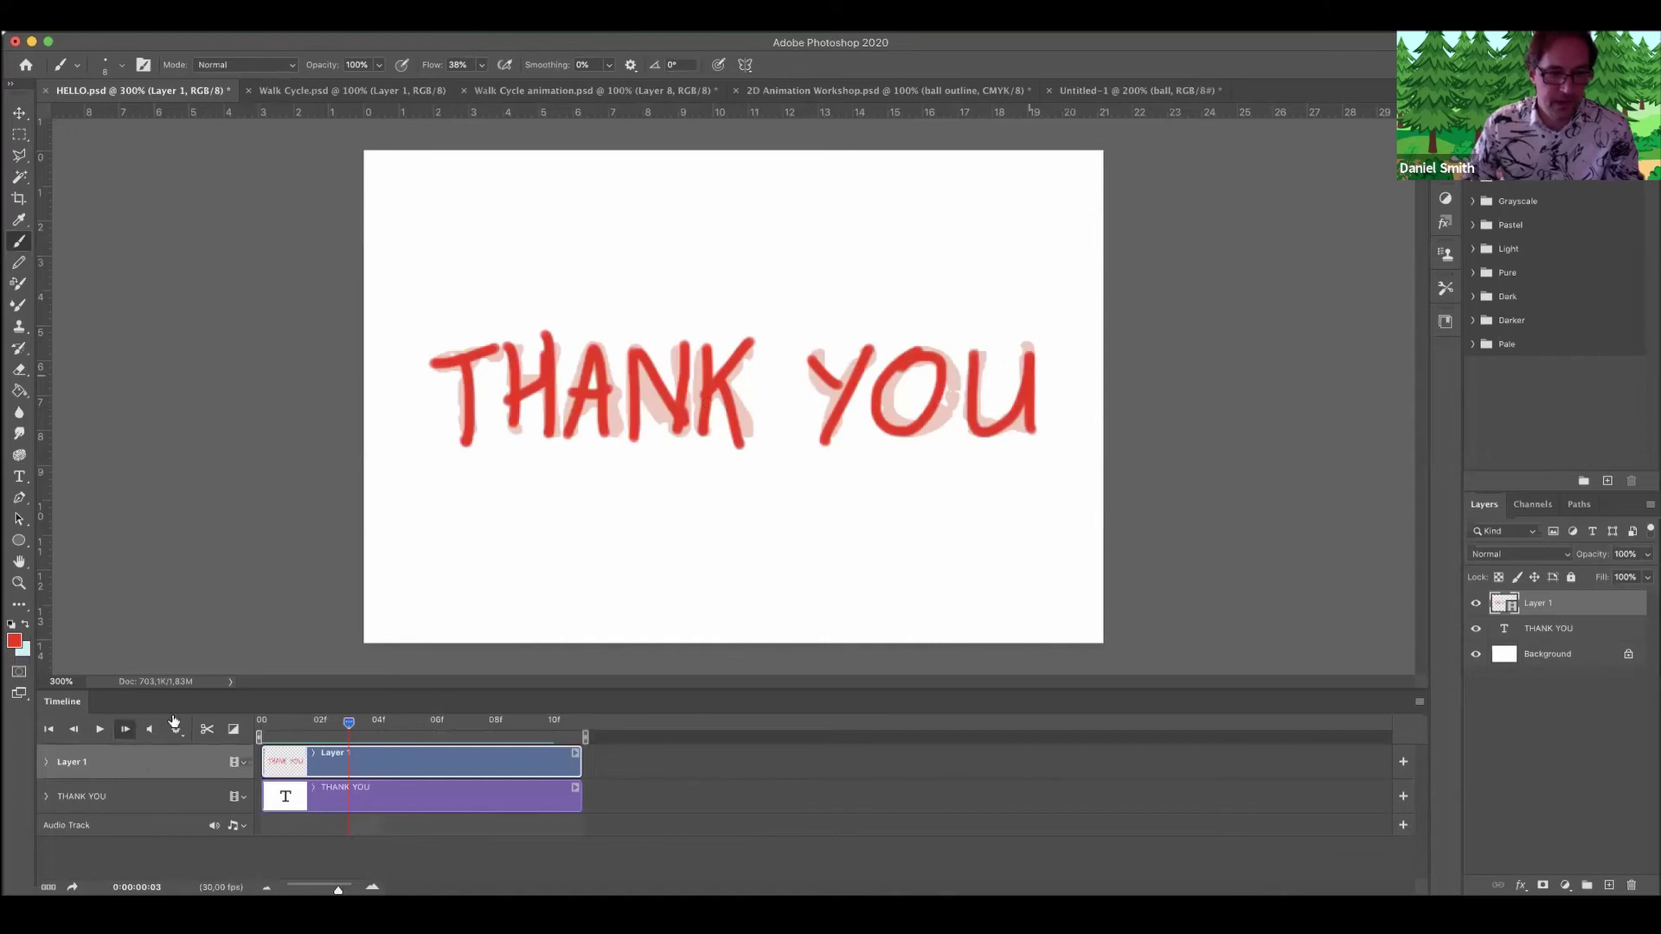
# Change the foreground paint colour to green.
pyautogui.click(14, 641)
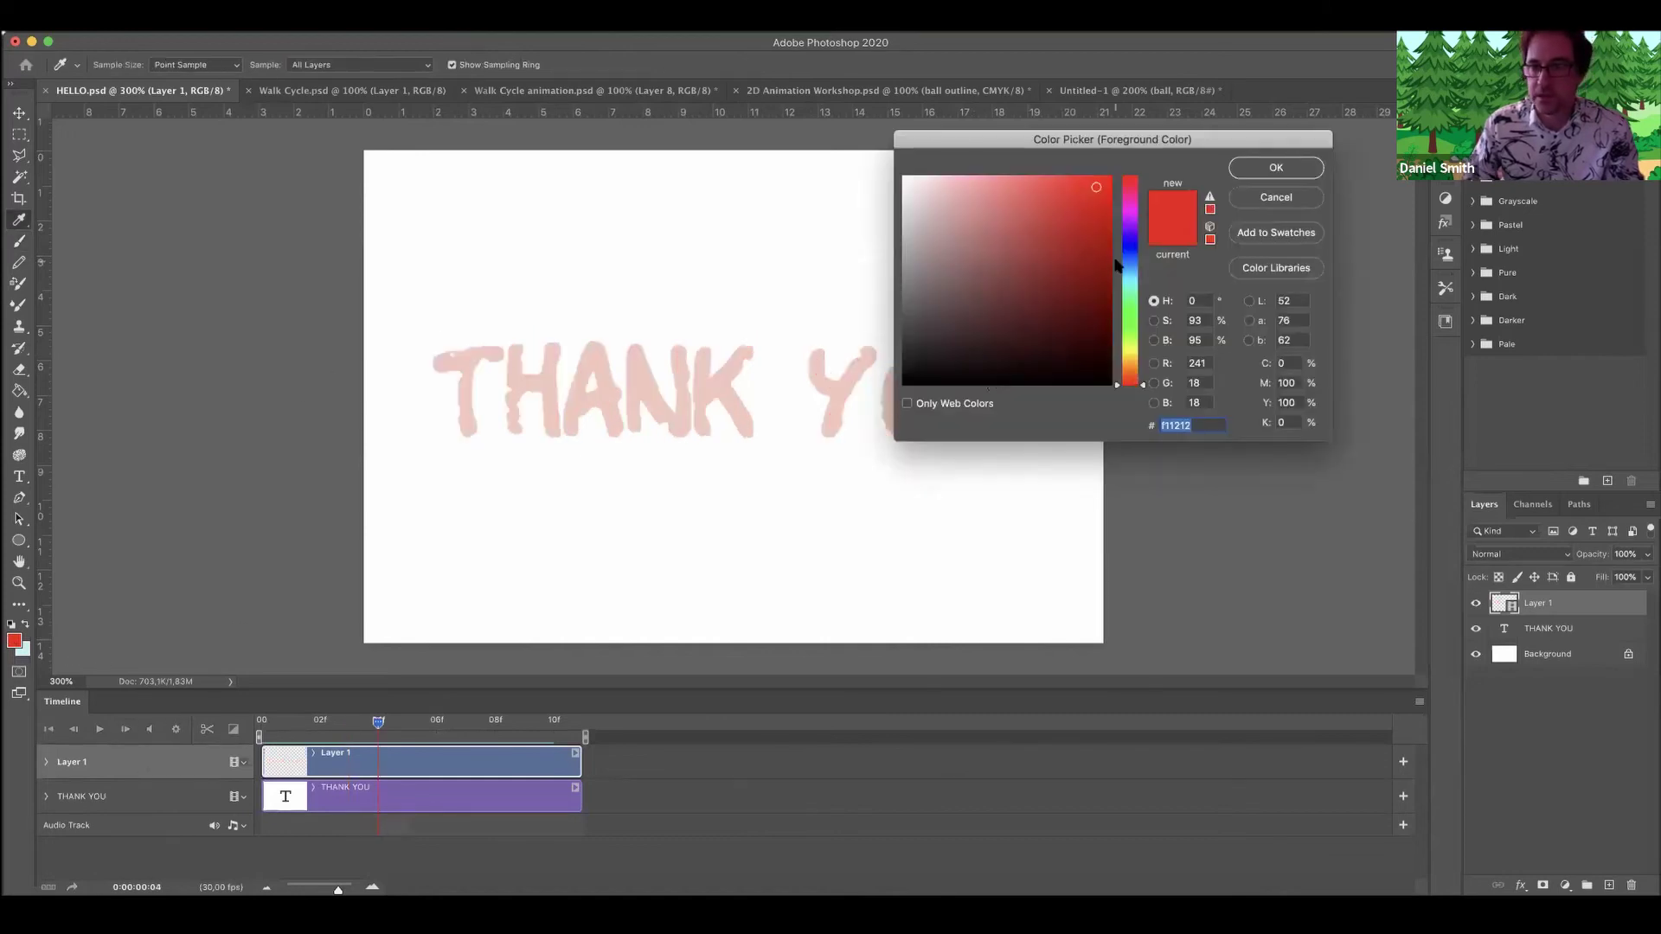
pyautogui.moveTo(1132, 342); pyautogui.dragTo(1126, 234)
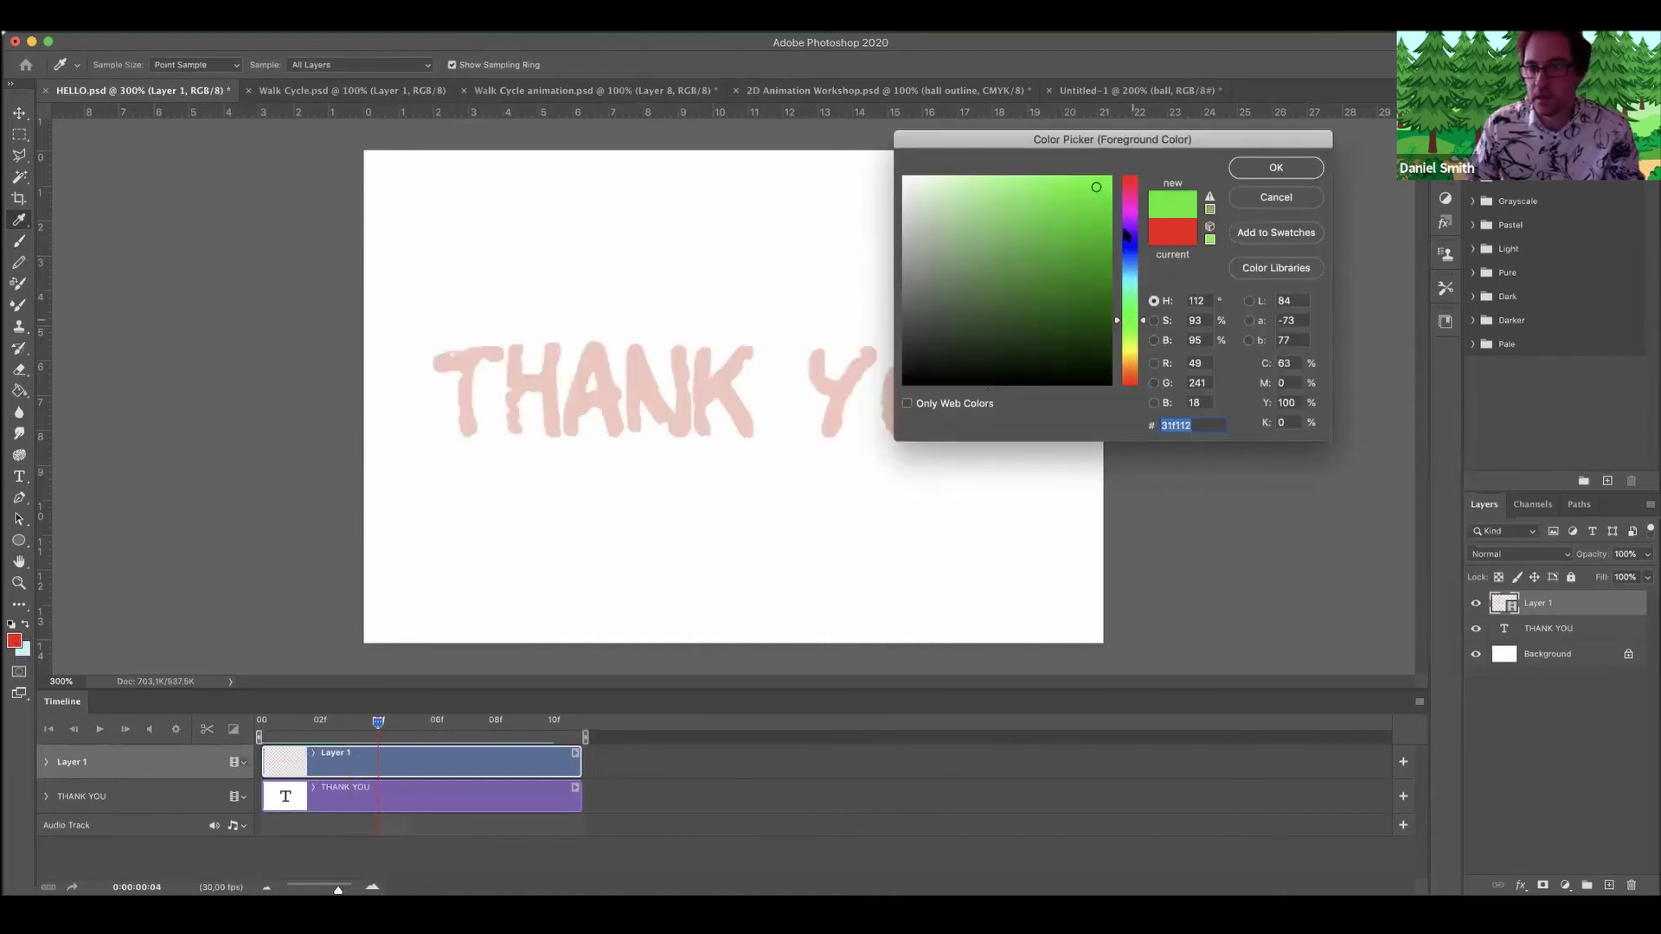
pyautogui.click(1259, 173)
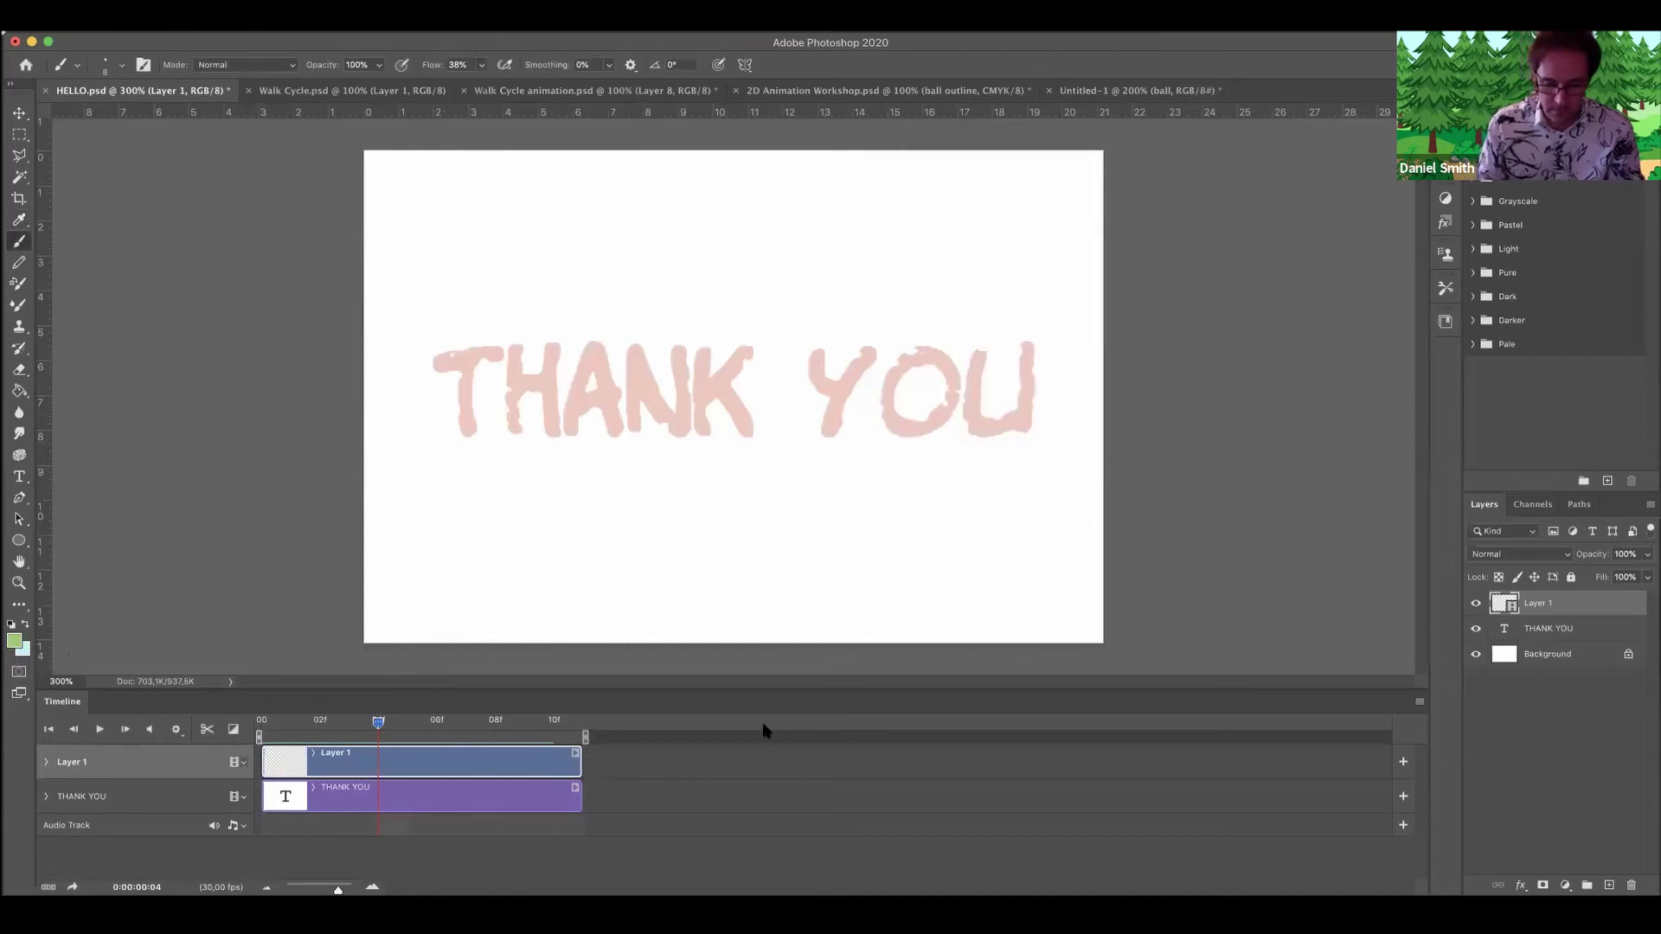
# Trace T, H, A, N, K, Y and U of THANK YOU in green on the fifth frame.
pyautogui.moveTo(434, 369)
pyautogui.mouseDown()
pyautogui.moveTo(502, 354)
pyautogui.moveTo(465, 440)
pyautogui.mouseUp()
pyautogui.moveTo(510, 344)
pyautogui.mouseDown()
pyautogui.moveTo(513, 422)
pyautogui.moveTo(540, 385)
pyautogui.mouseUp()
pyautogui.moveTo(554, 339)
pyautogui.mouseDown()
pyautogui.moveTo(548, 429)
pyautogui.moveTo(568, 435)
pyautogui.mouseUp()
pyautogui.moveTo(597, 339)
pyautogui.mouseDown()
pyautogui.moveTo(604, 424)
pyautogui.moveTo(595, 400)
pyautogui.moveTo(630, 431)
pyautogui.moveTo(666, 407)
pyautogui.mouseUp()
pyautogui.moveTo(676, 333); pyautogui.dragTo(676, 411)
pyautogui.moveTo(705, 351); pyautogui.dragTo(704, 442)
pyautogui.moveTo(747, 333); pyautogui.dragTo(705, 389)
pyautogui.moveTo(711, 385); pyautogui.dragTo(737, 437)
pyautogui.moveTo(810, 349)
pyautogui.mouseDown()
pyautogui.moveTo(836, 393)
pyautogui.moveTo(823, 439)
pyautogui.moveTo(932, 424)
pyautogui.mouseUp()
pyautogui.moveTo(979, 347)
pyautogui.mouseDown()
pyautogui.moveTo(1038, 407)
pyautogui.moveTo(1046, 346)
pyautogui.mouseUp()
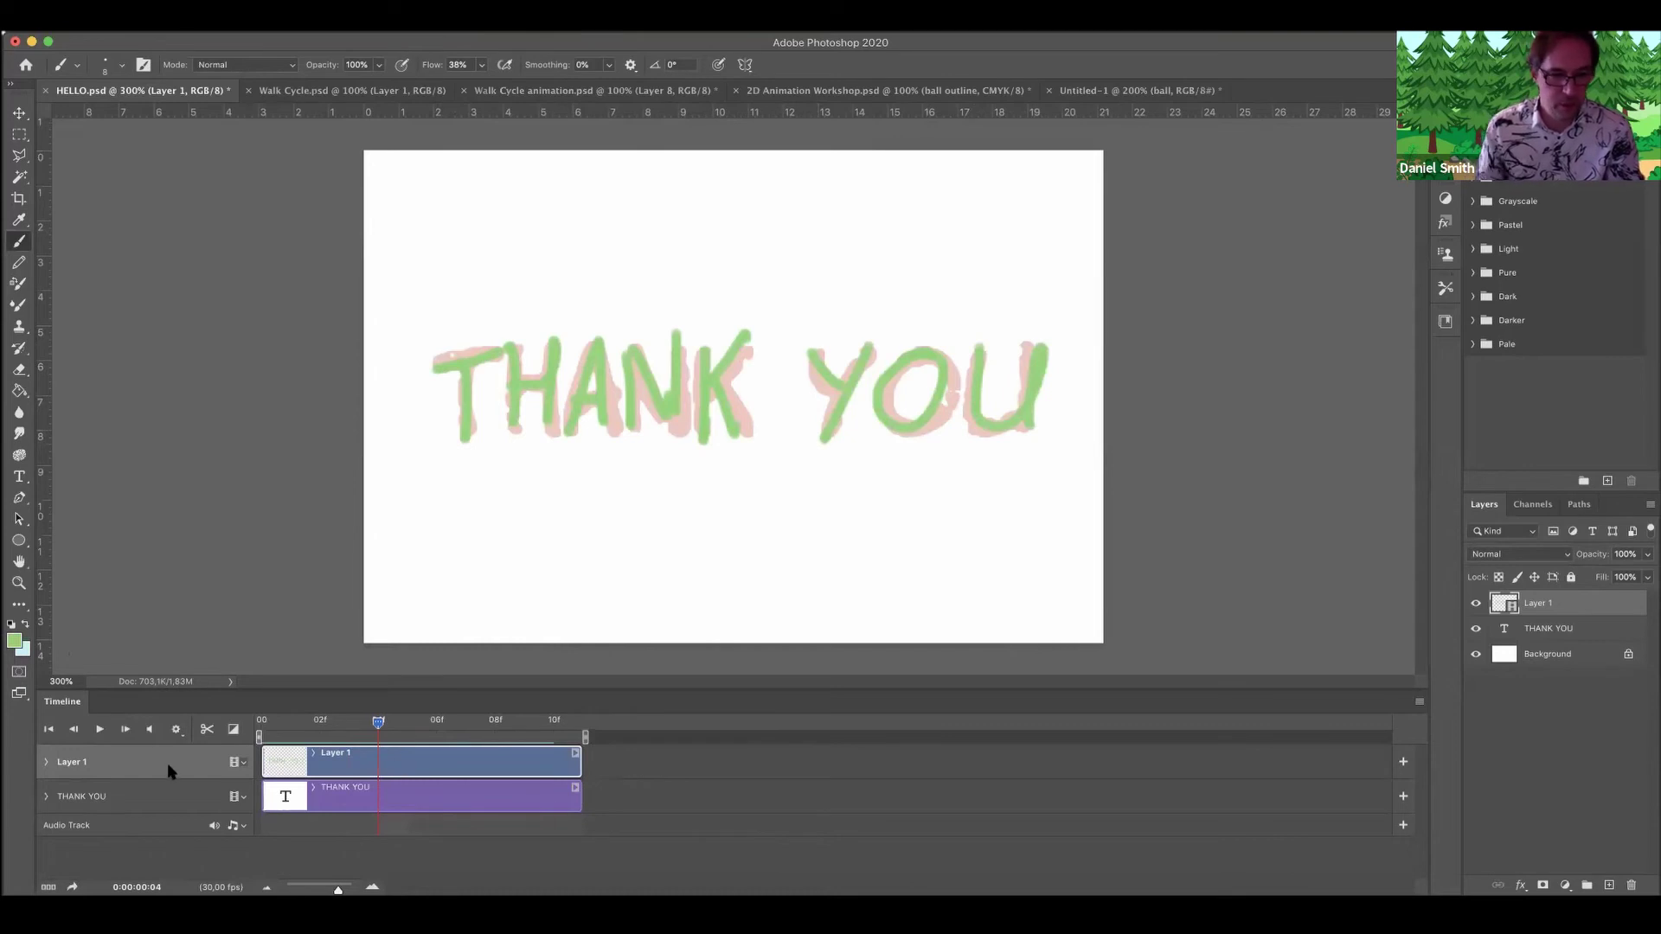
pyautogui.click(14, 641)
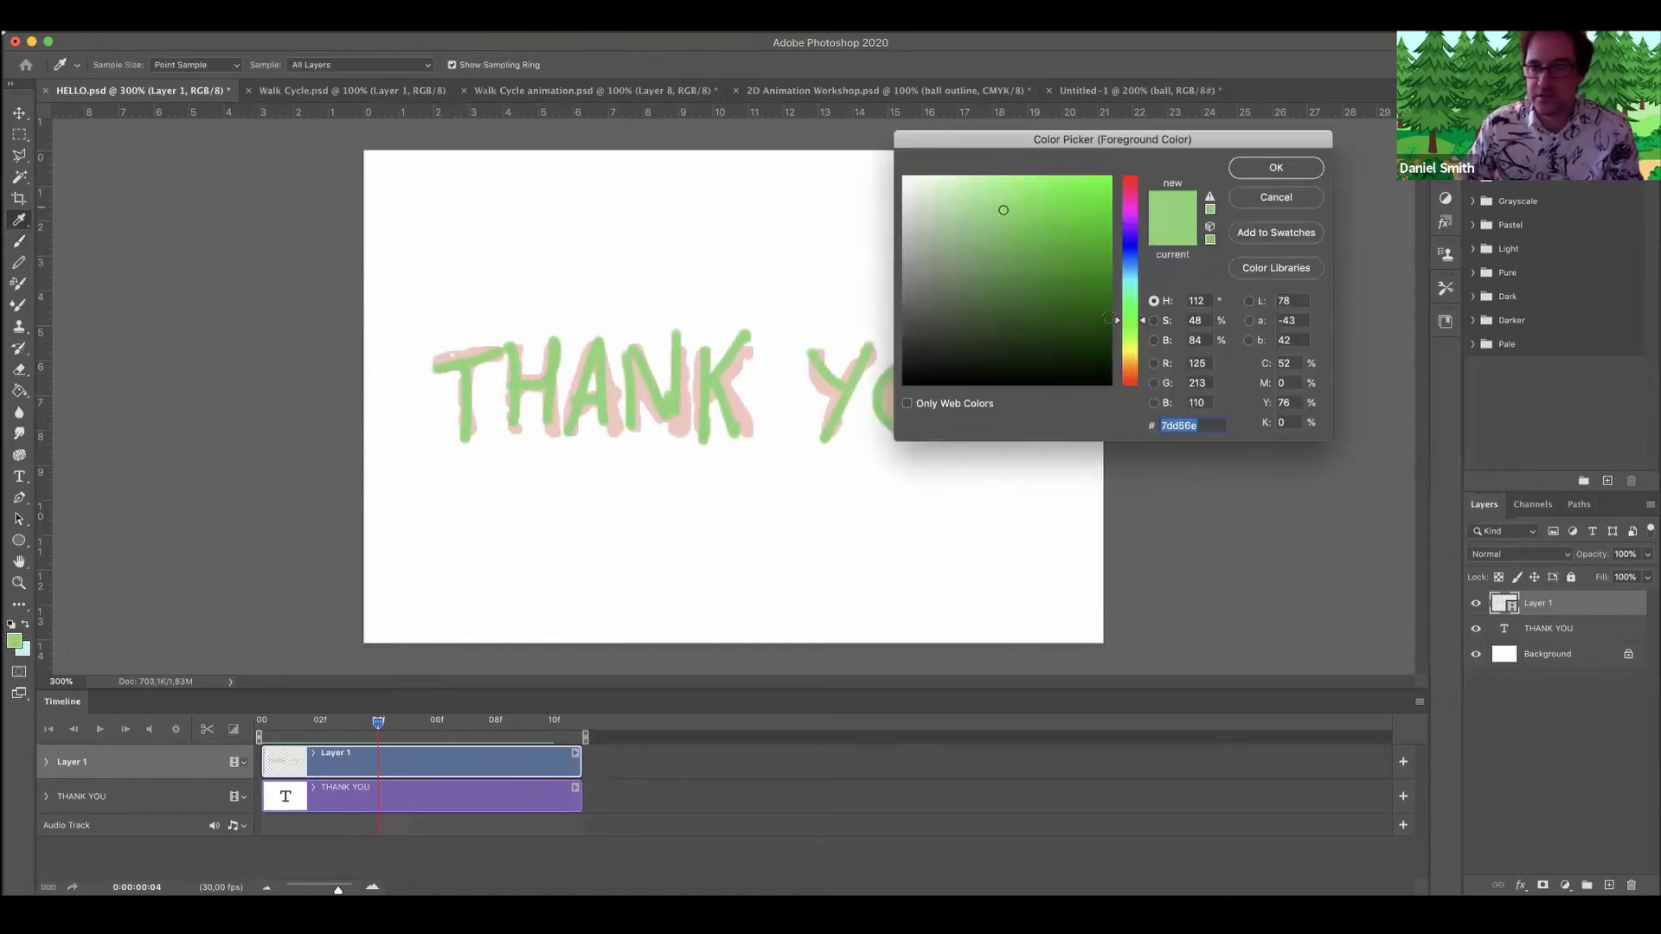
# Set the paint colour to tan and advance to the sixth frame.
pyautogui.moveTo(1141, 322); pyautogui.dragTo(1142, 364)
pyautogui.click(1276, 167)
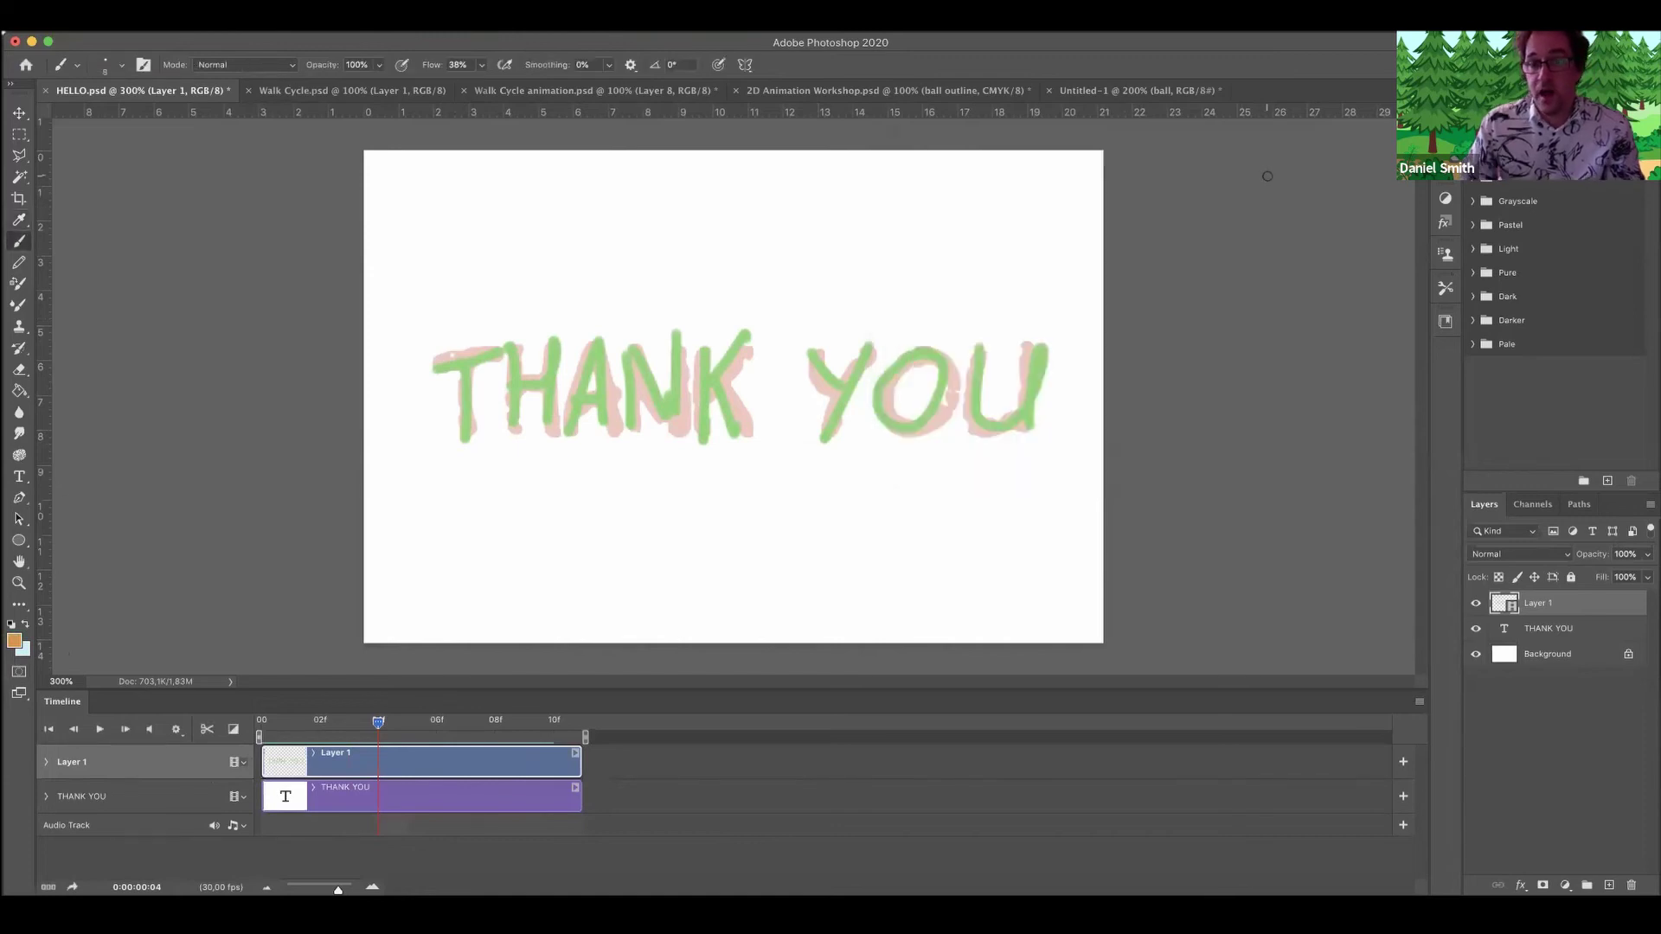
pyautogui.click(124, 730)
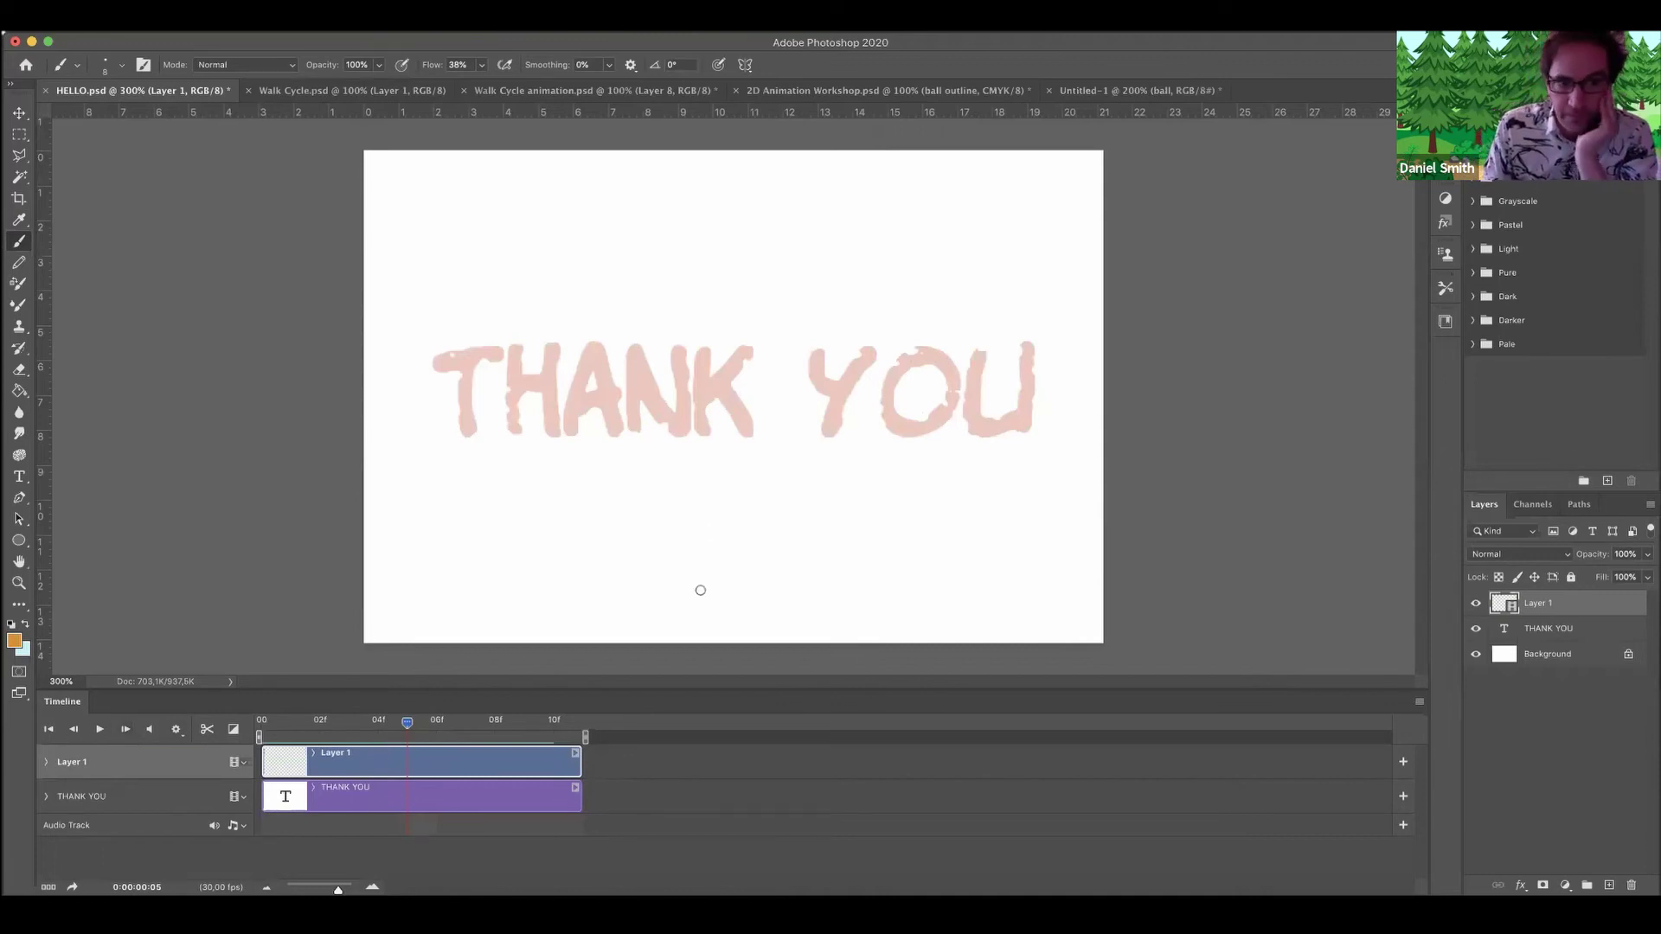
# Trace THANK YOU in orange over the pink guide, ending with the U.
pyautogui.moveTo(445, 360)
pyautogui.mouseDown()
pyautogui.moveTo(497, 345)
pyautogui.moveTo(465, 425)
pyautogui.mouseUp()
pyautogui.moveTo(511, 353)
pyautogui.mouseDown()
pyautogui.moveTo(513, 422)
pyautogui.moveTo(506, 391)
pyautogui.moveTo(544, 378)
pyautogui.moveTo(550, 341)
pyautogui.moveTo(544, 437)
pyautogui.mouseUp()
pyautogui.moveTo(595, 354)
pyautogui.mouseDown()
pyautogui.moveTo(564, 437)
pyautogui.moveTo(609, 432)
pyautogui.moveTo(604, 402)
pyautogui.moveTo(639, 403)
pyautogui.moveTo(639, 433)
pyautogui.moveTo(664, 425)
pyautogui.mouseUp()
pyautogui.moveTo(682, 326); pyautogui.dragTo(673, 429)
pyautogui.moveTo(702, 344); pyautogui.dragTo(699, 434)
pyautogui.moveTo(757, 347)
pyautogui.mouseDown()
pyautogui.moveTo(733, 409)
pyautogui.moveTo(714, 391)
pyautogui.moveTo(742, 448)
pyautogui.mouseUp()
pyautogui.moveTo(818, 354); pyautogui.dragTo(843, 396)
pyautogui.moveTo(872, 348); pyautogui.dragTo(824, 452)
pyautogui.moveTo(941, 346); pyautogui.dragTo(905, 434)
pyautogui.moveTo(981, 345)
pyautogui.mouseDown()
pyautogui.moveTo(978, 428)
pyautogui.moveTo(1031, 422)
pyautogui.mouseUp()
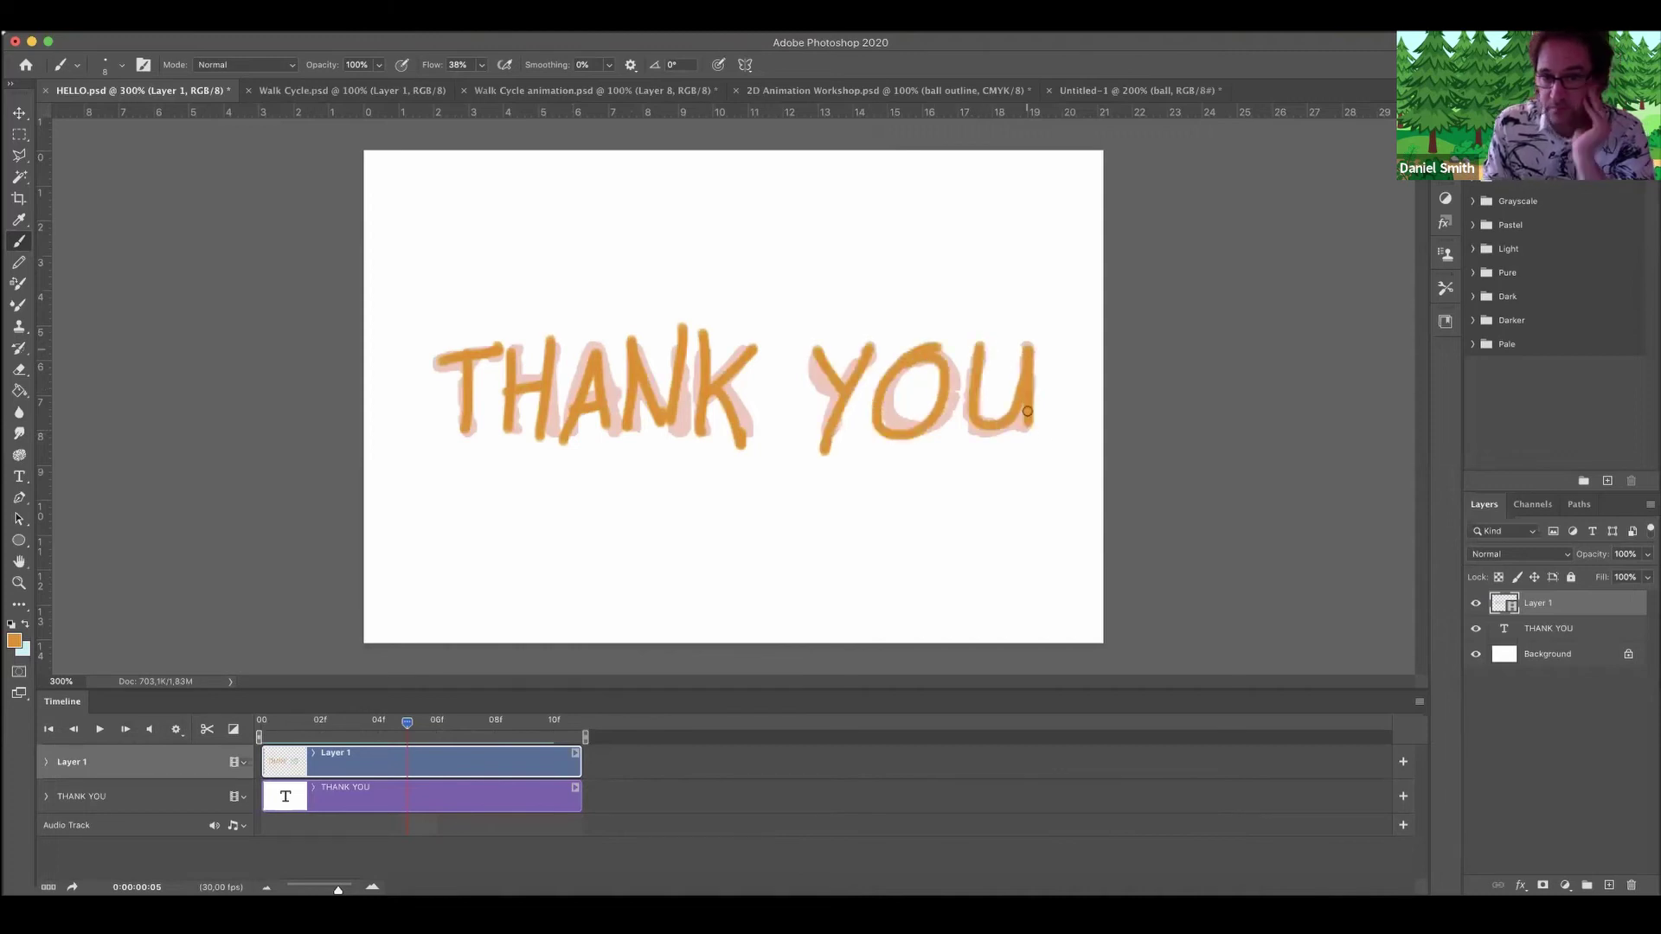
# On the seventh frame, repaint T, H, A, N, K, Y and O of THANK YOU in orange.
pyautogui.click(127, 731)
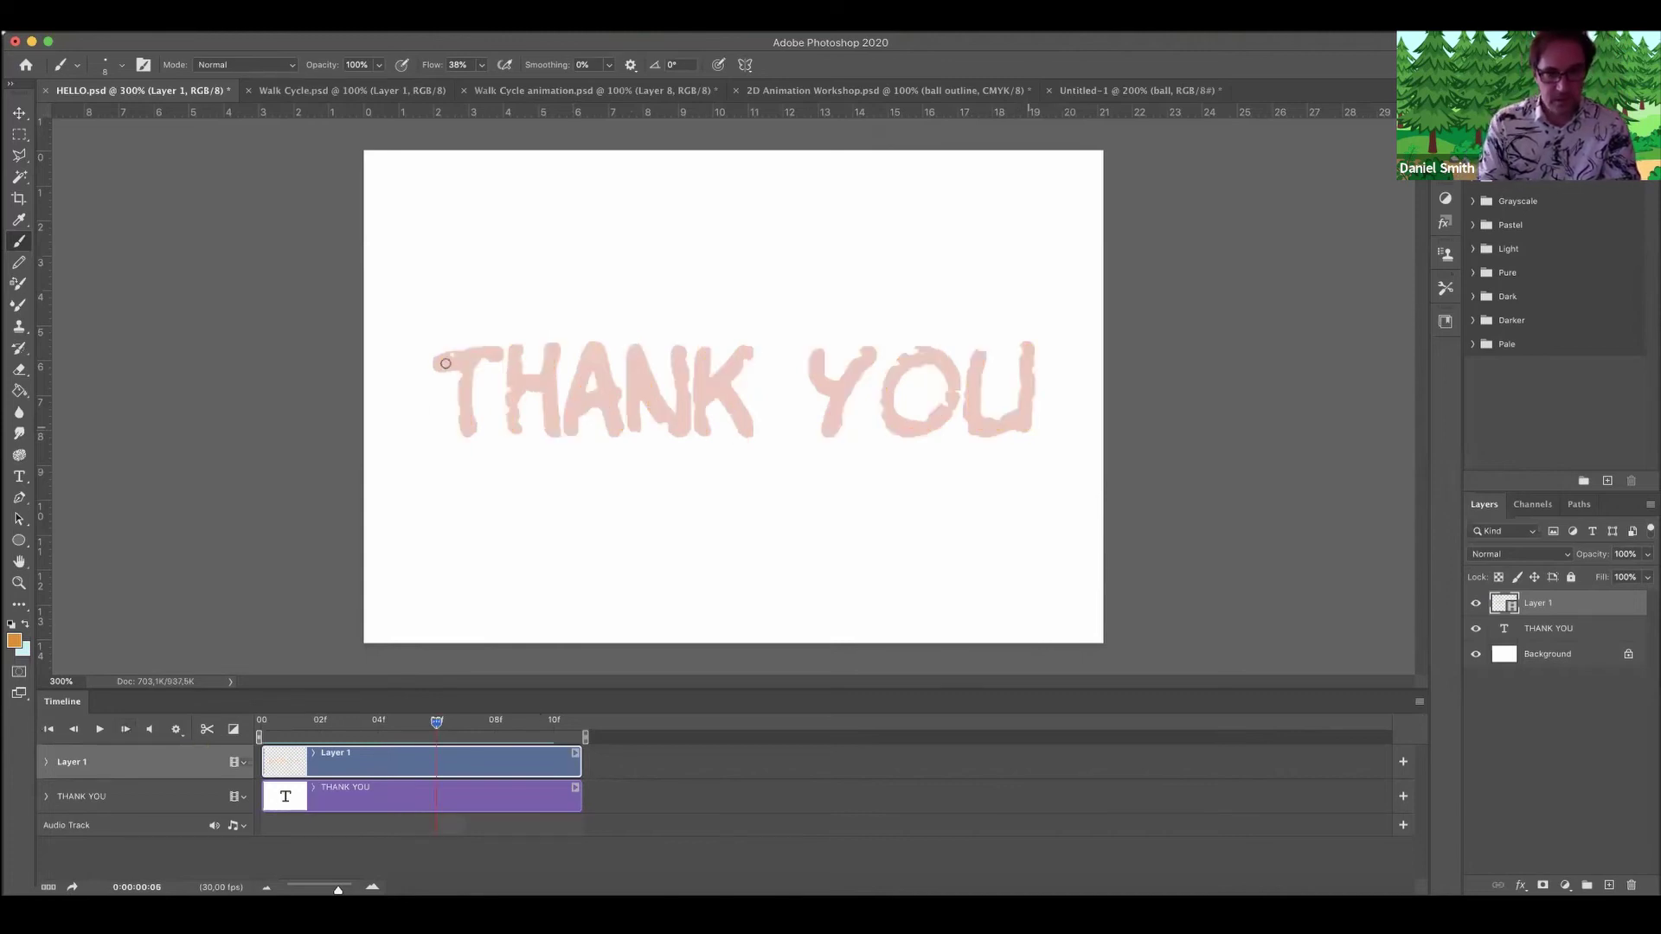
pyautogui.moveTo(431, 361)
pyautogui.mouseDown()
pyautogui.moveTo(501, 353)
pyautogui.moveTo(466, 441)
pyautogui.mouseUp()
pyautogui.moveTo(508, 341)
pyautogui.mouseDown()
pyautogui.moveTo(512, 432)
pyautogui.moveTo(554, 377)
pyautogui.mouseUp()
pyautogui.moveTo(548, 336); pyautogui.dragTo(550, 433)
pyautogui.moveTo(595, 346); pyautogui.dragTo(568, 435)
pyautogui.moveTo(596, 343)
pyautogui.mouseDown()
pyautogui.moveTo(611, 431)
pyautogui.moveTo(599, 401)
pyautogui.moveTo(637, 437)
pyautogui.mouseUp()
pyautogui.moveTo(627, 348); pyautogui.dragTo(673, 433)
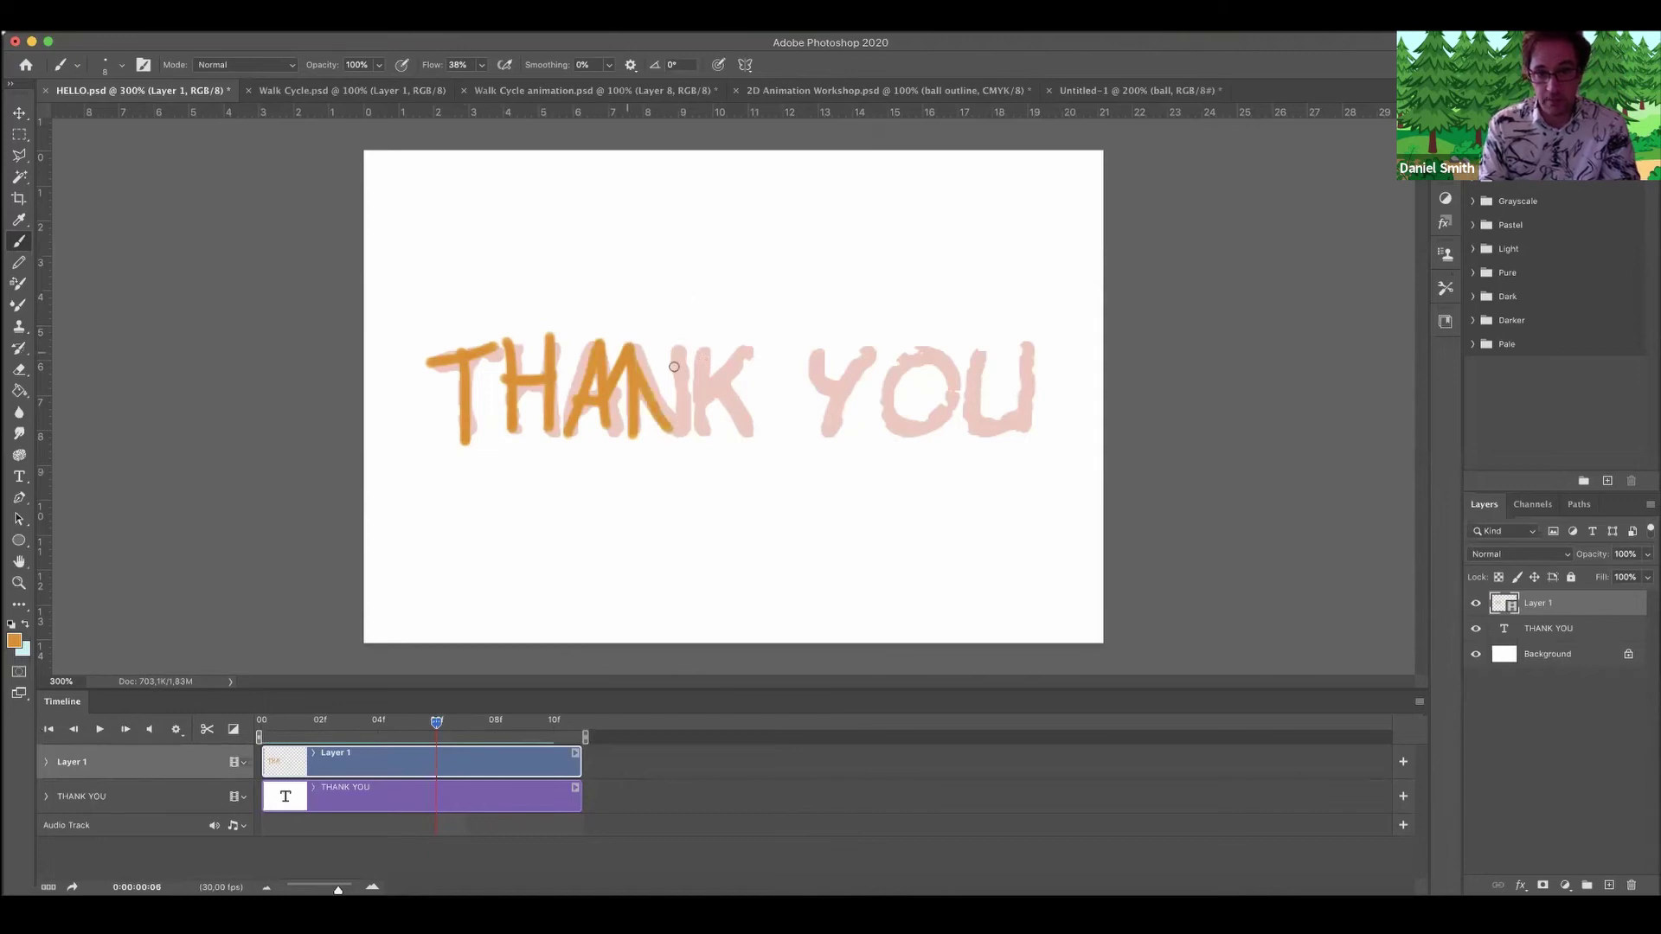
pyautogui.moveTo(680, 344); pyautogui.dragTo(684, 435)
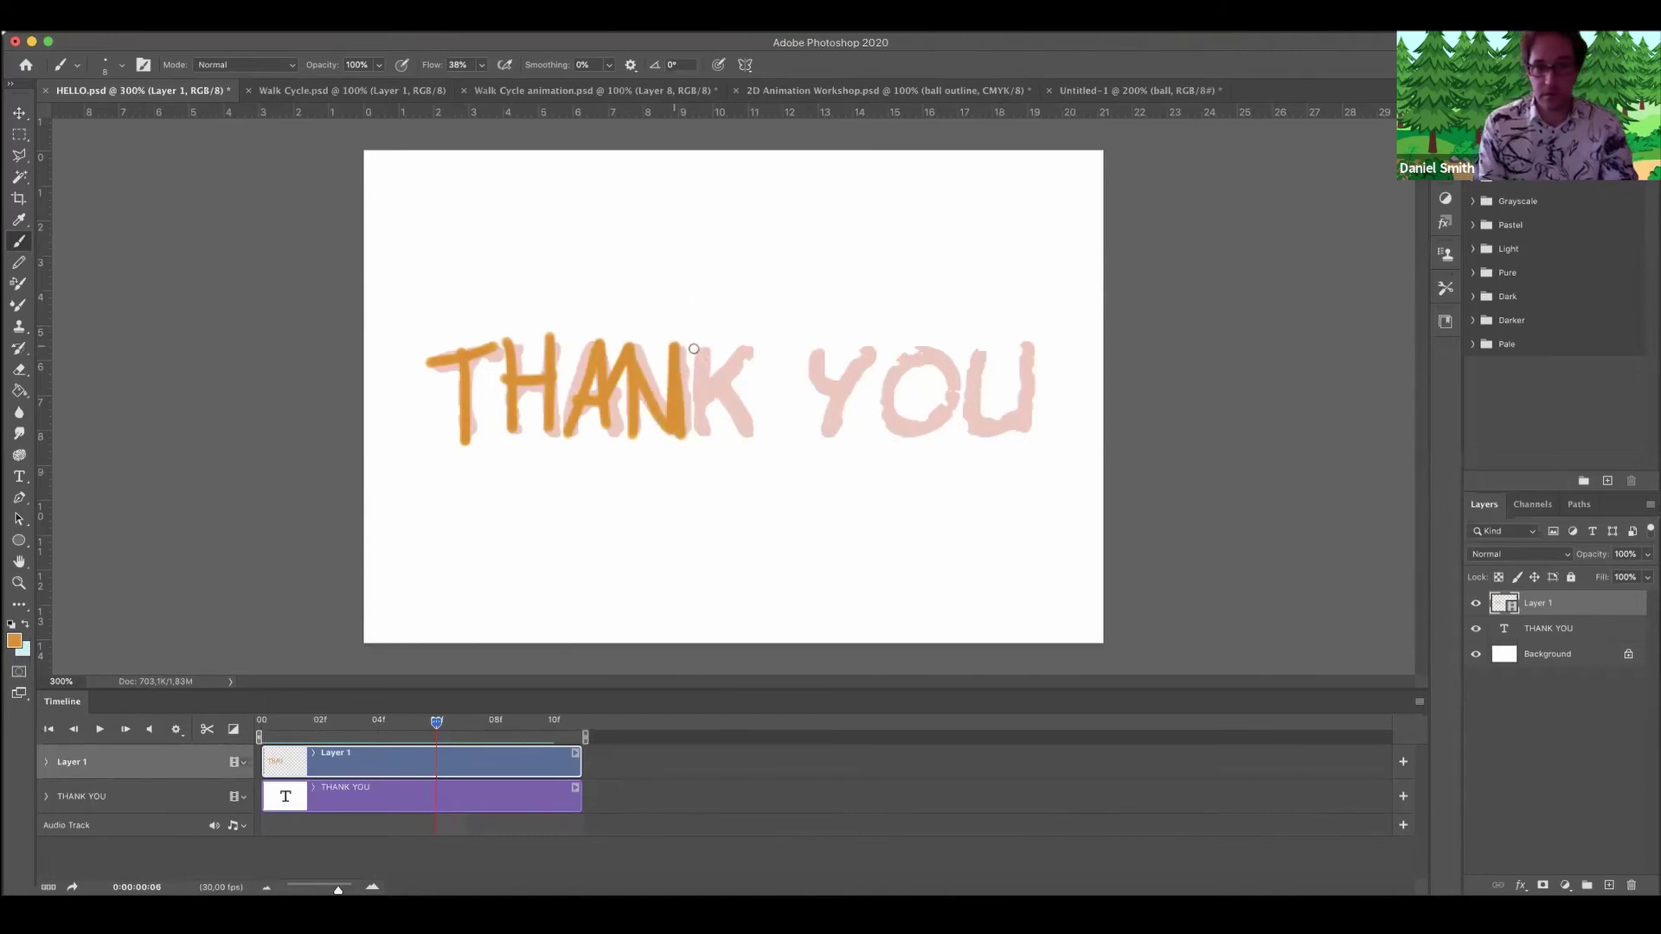
pyautogui.moveTo(702, 346)
pyautogui.mouseDown()
pyautogui.moveTo(703, 432)
pyautogui.moveTo(744, 350)
pyautogui.moveTo(749, 435)
pyautogui.mouseUp()
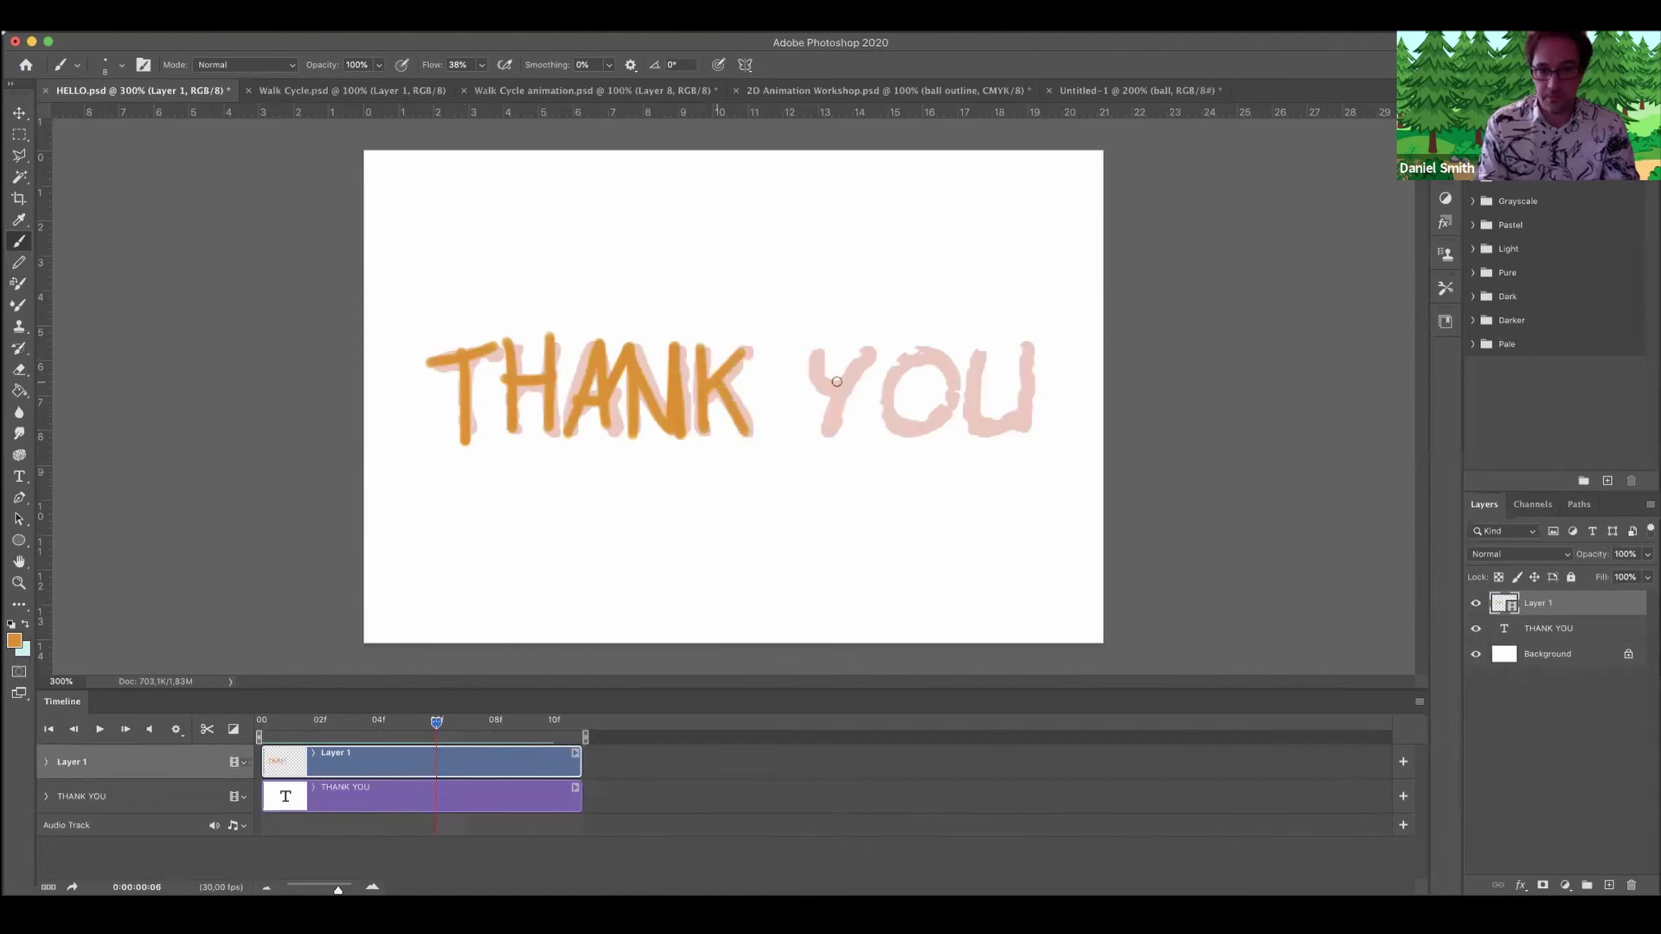
pyautogui.moveTo(810, 350); pyautogui.dragTo(843, 389)
pyautogui.moveTo(875, 344); pyautogui.dragTo(826, 435)
pyautogui.moveTo(926, 348)
pyautogui.mouseDown()
pyautogui.moveTo(881, 413)
pyautogui.moveTo(928, 351)
pyautogui.moveTo(1030, 346)
pyautogui.moveTo(1024, 395)
pyautogui.mouseUp()
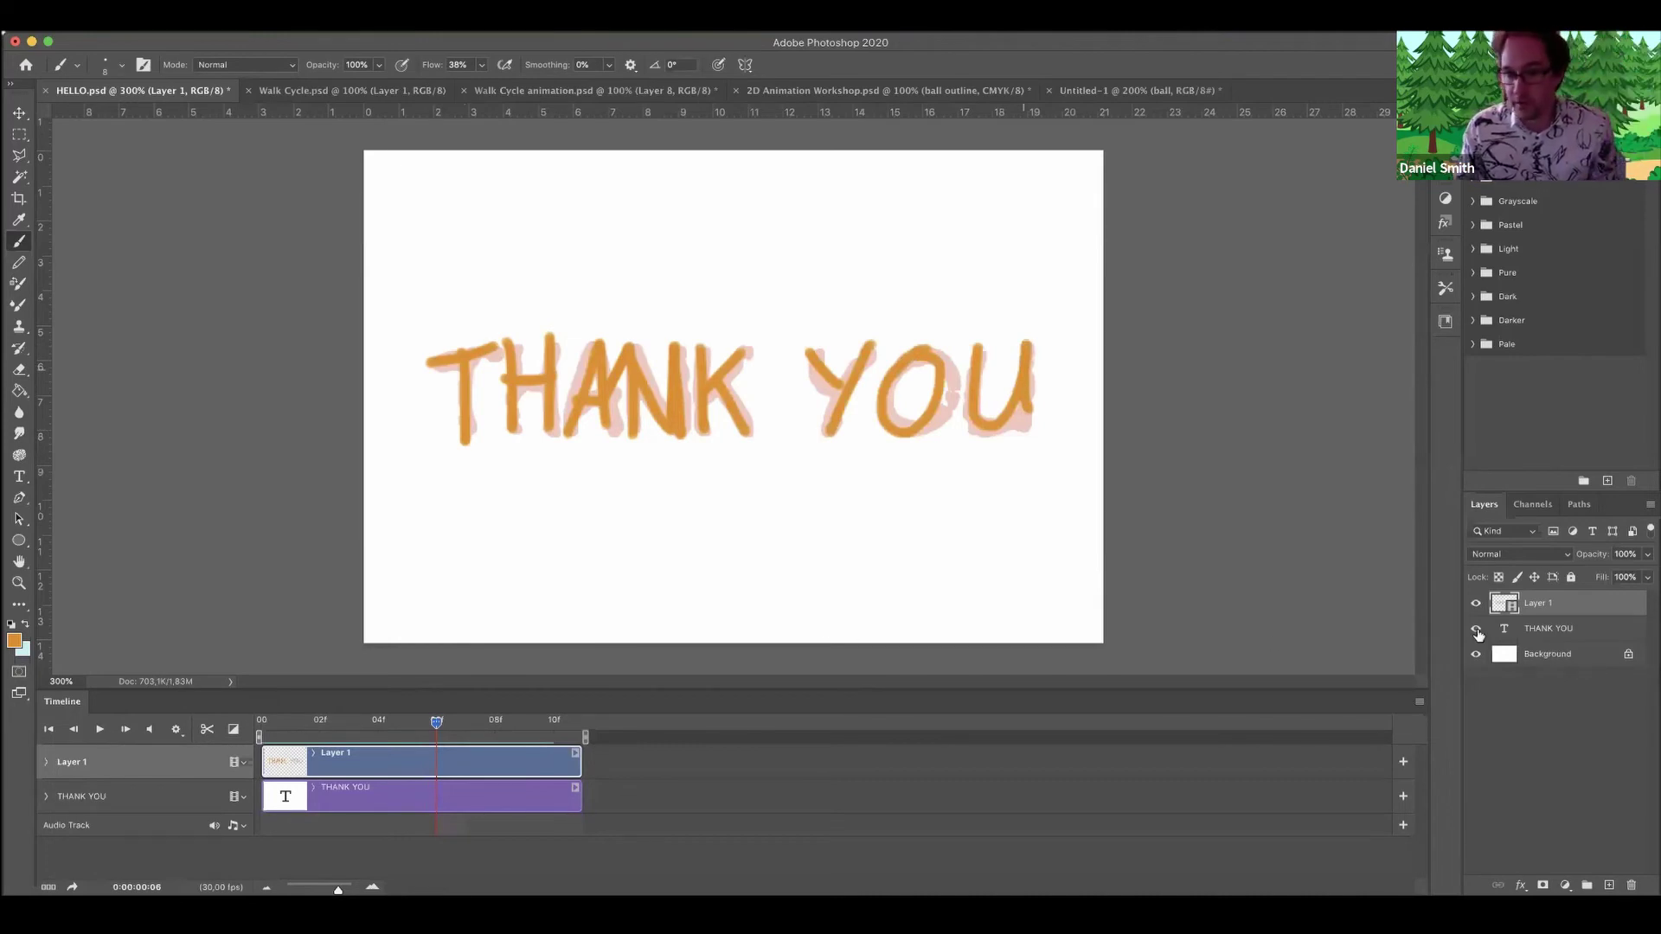
# Trim the Layer 1 and THANK YOU clips to the playhead and hide the THANK YOU guide layer.
pyautogui.moveTo(578, 761); pyautogui.dragTo(435, 761)
pyautogui.moveTo(551, 793); pyautogui.dragTo(436, 794)
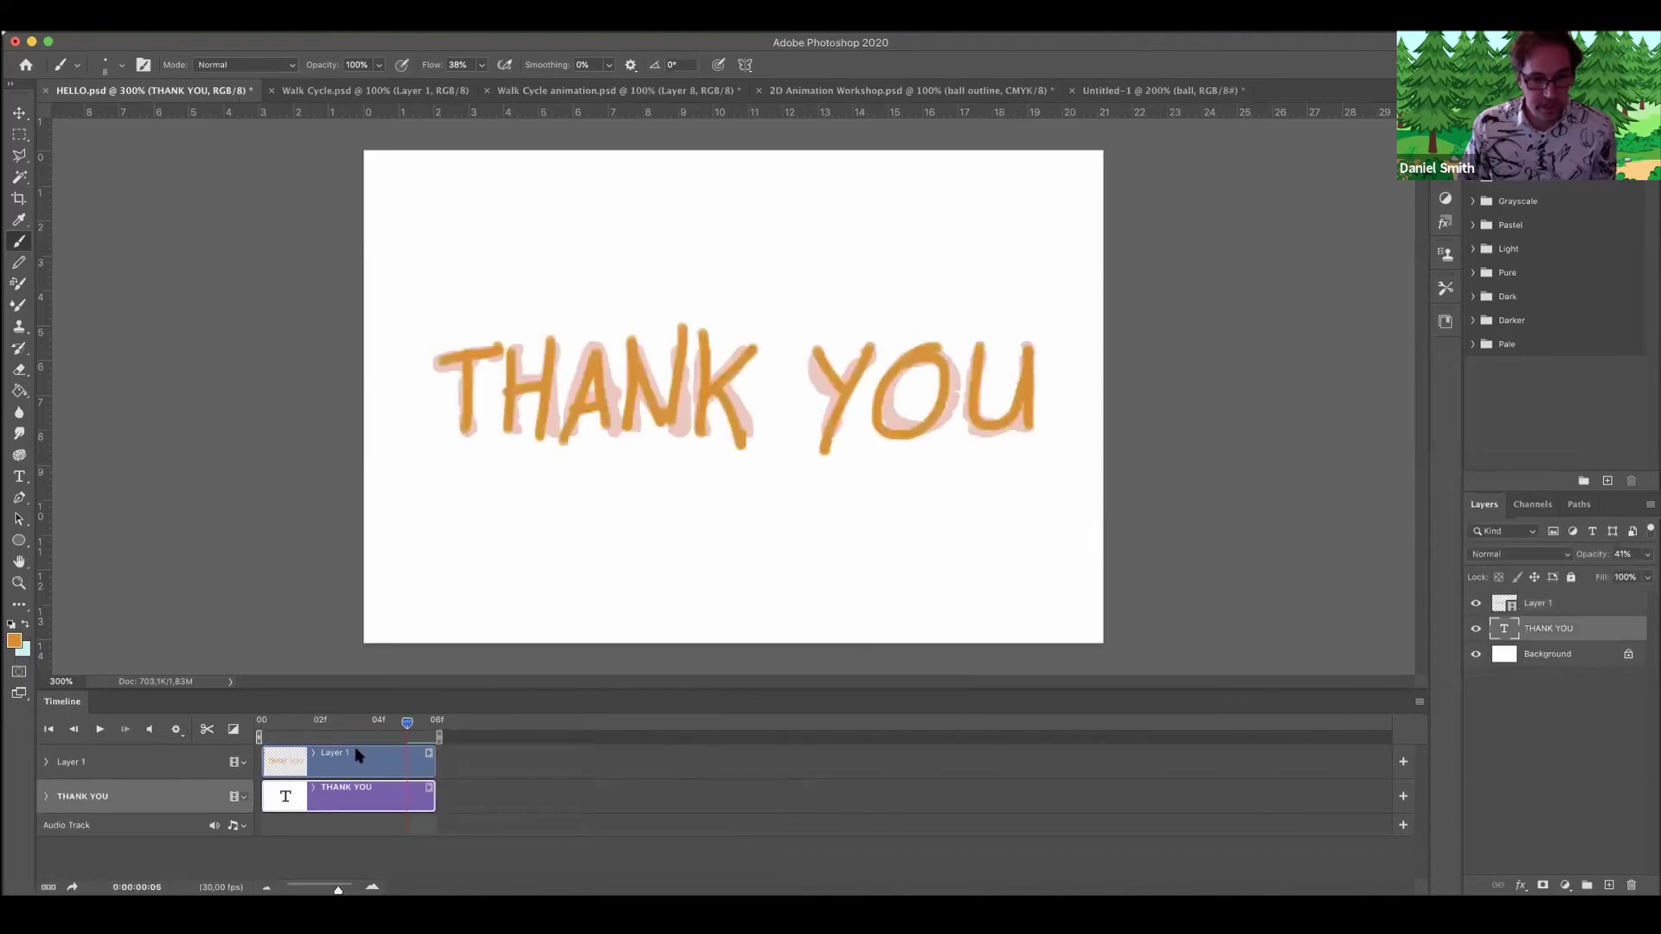
pyautogui.click(1475, 629)
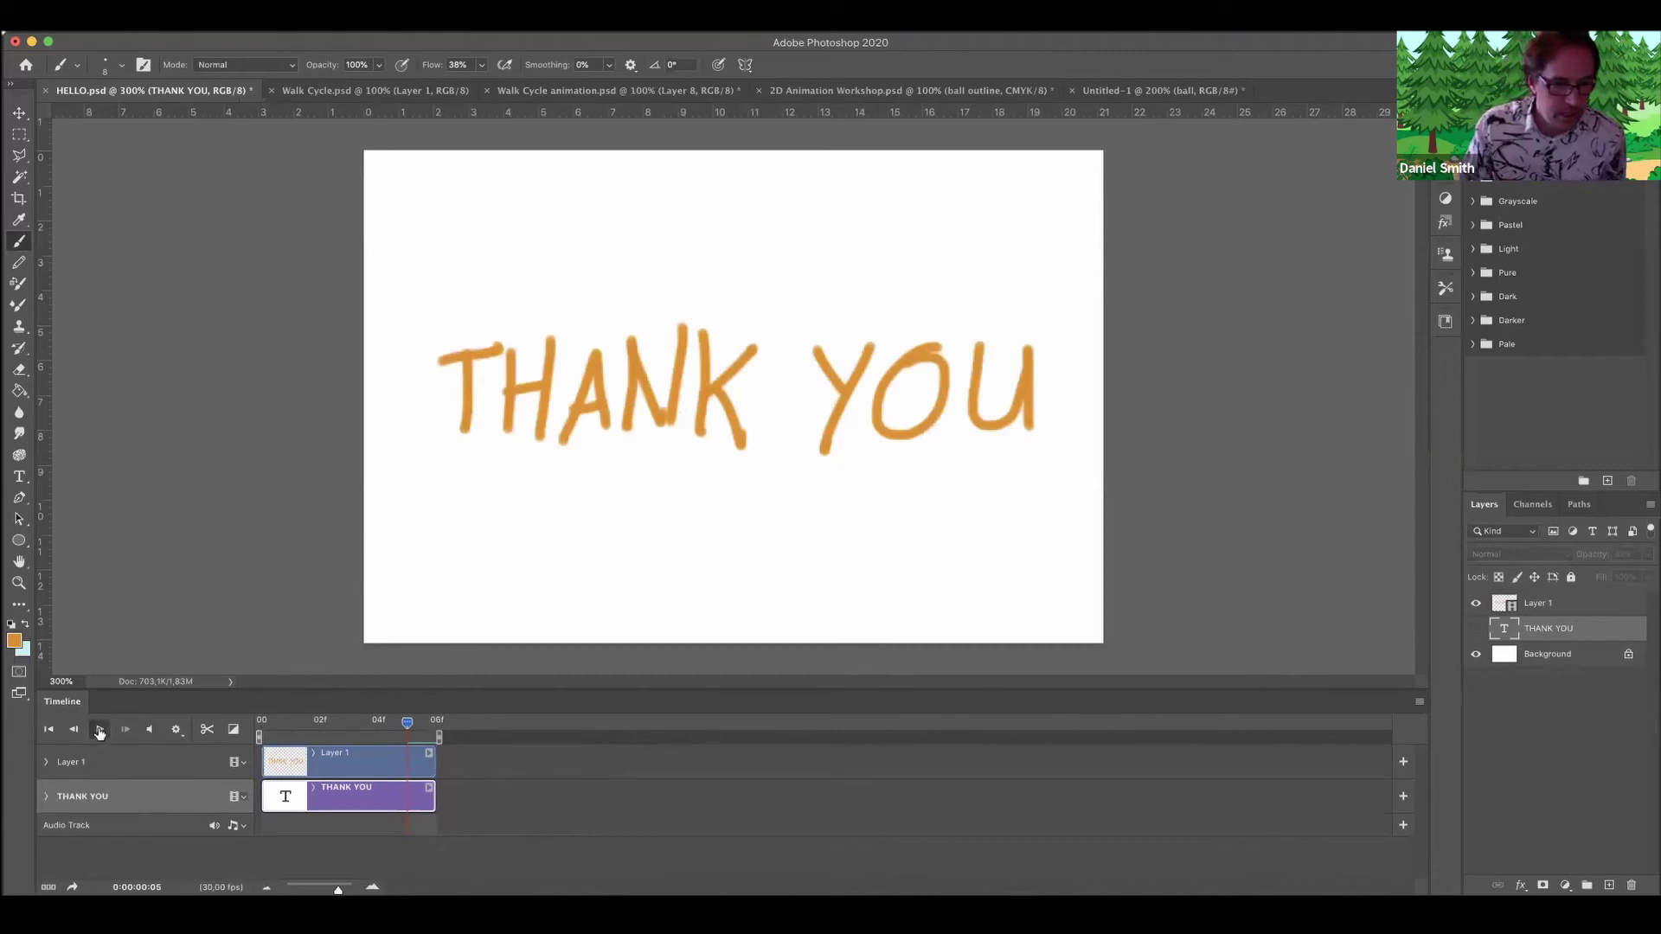
# Play the hand-drawn lettering animation, stop it, and check frame 2.
pyautogui.click(99, 729)
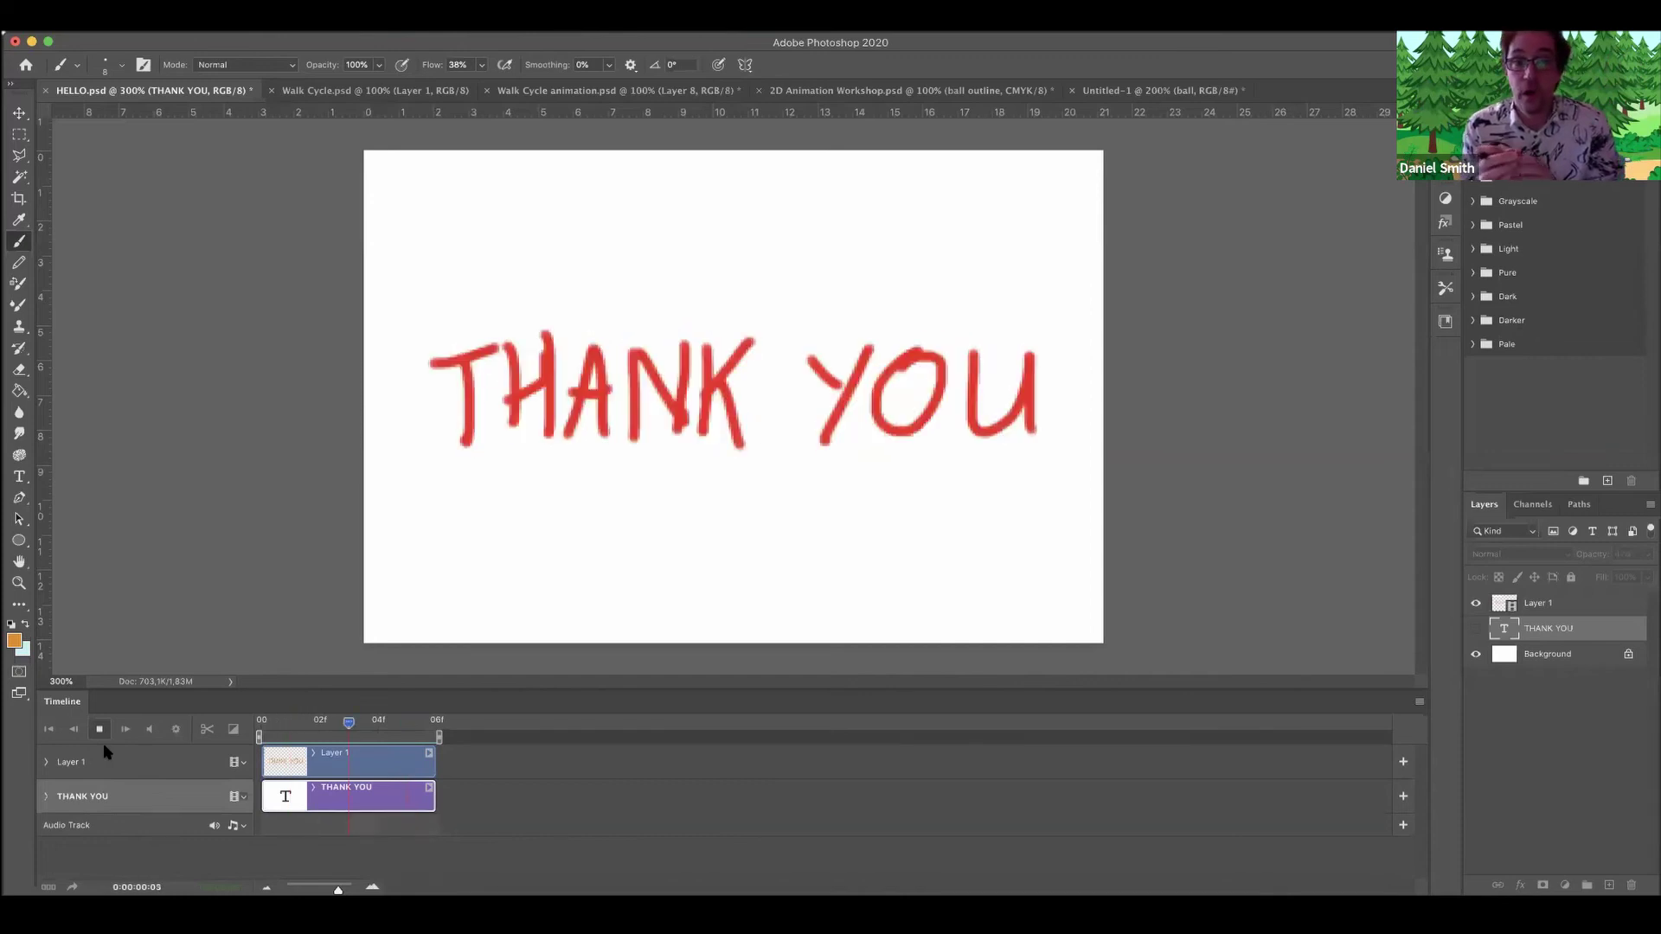
pyautogui.press('space')
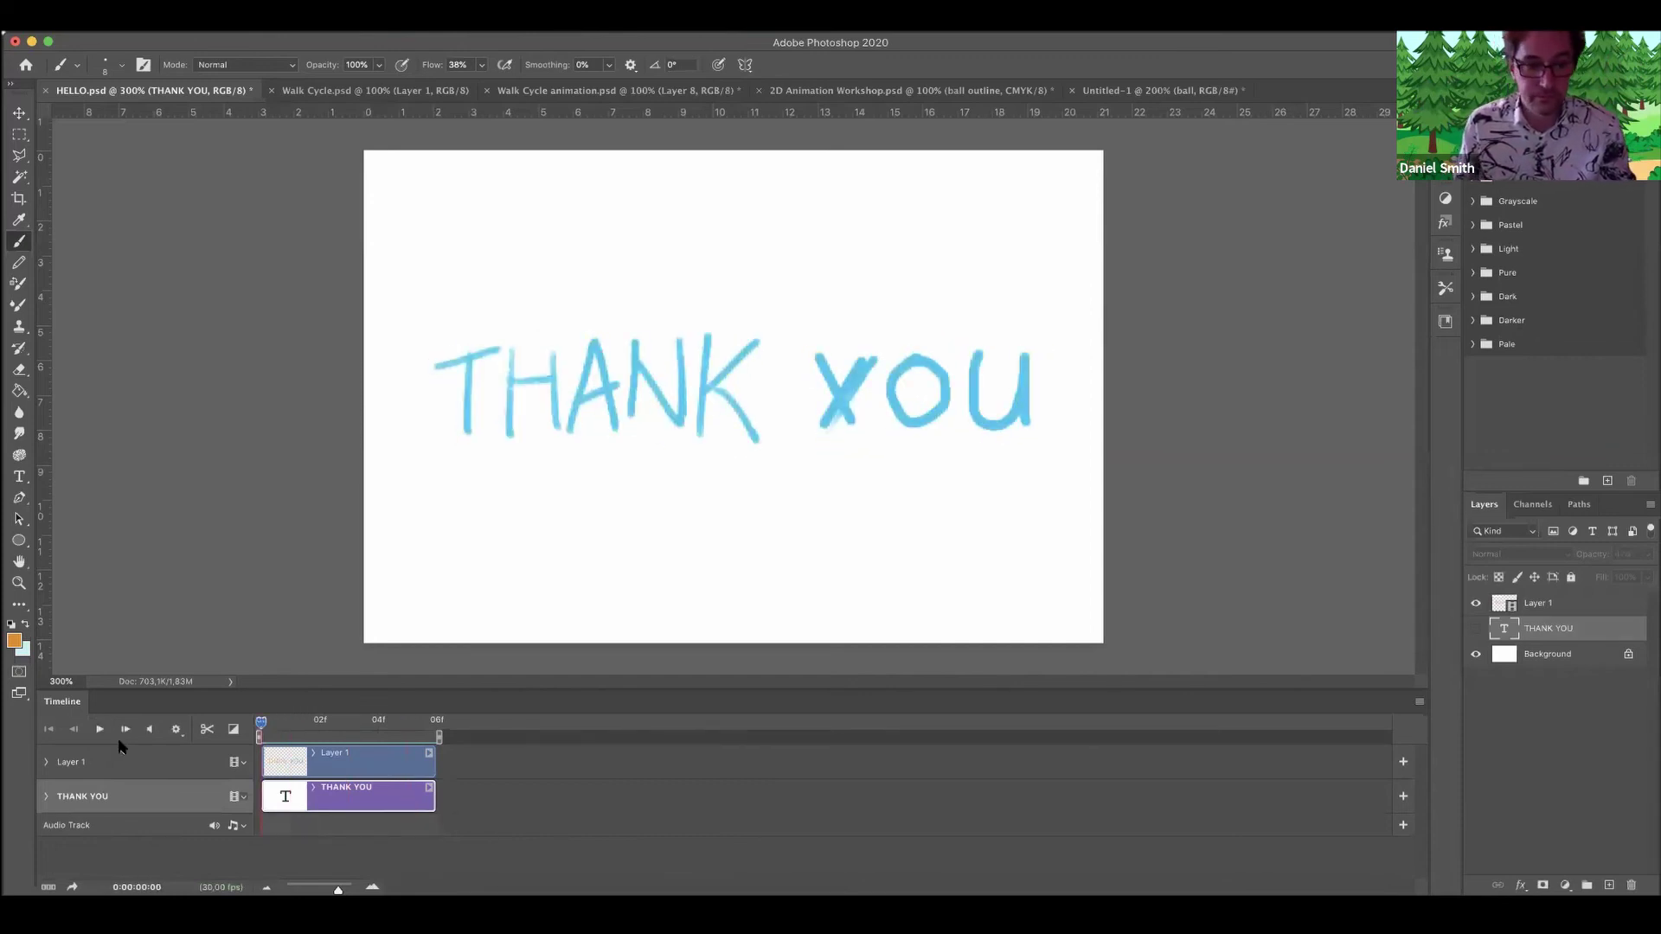
pyautogui.moveTo(264, 723)
pyautogui.mouseDown()
pyautogui.moveTo(355, 734)
pyautogui.moveTo(259, 737)
pyautogui.mouseUp()
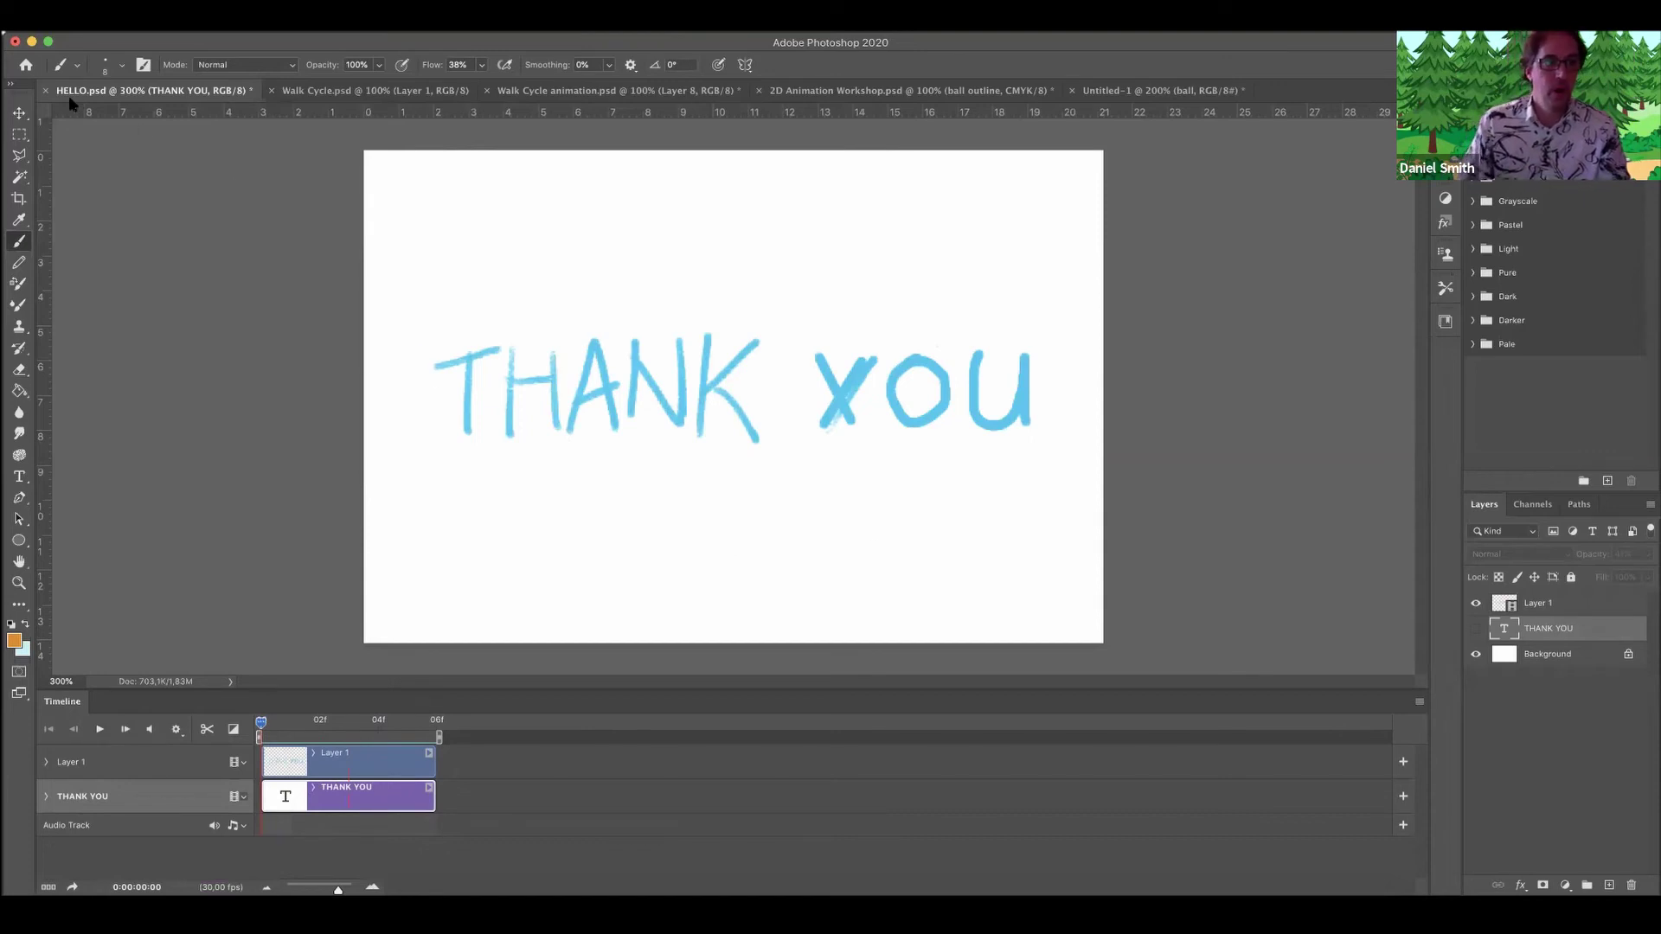
# Close HELLO.psd, 2D Animation Workshop.psd and Untitled-1 with Don't Save, then show Walk Cycle.psd.
pyautogui.click(46, 91)
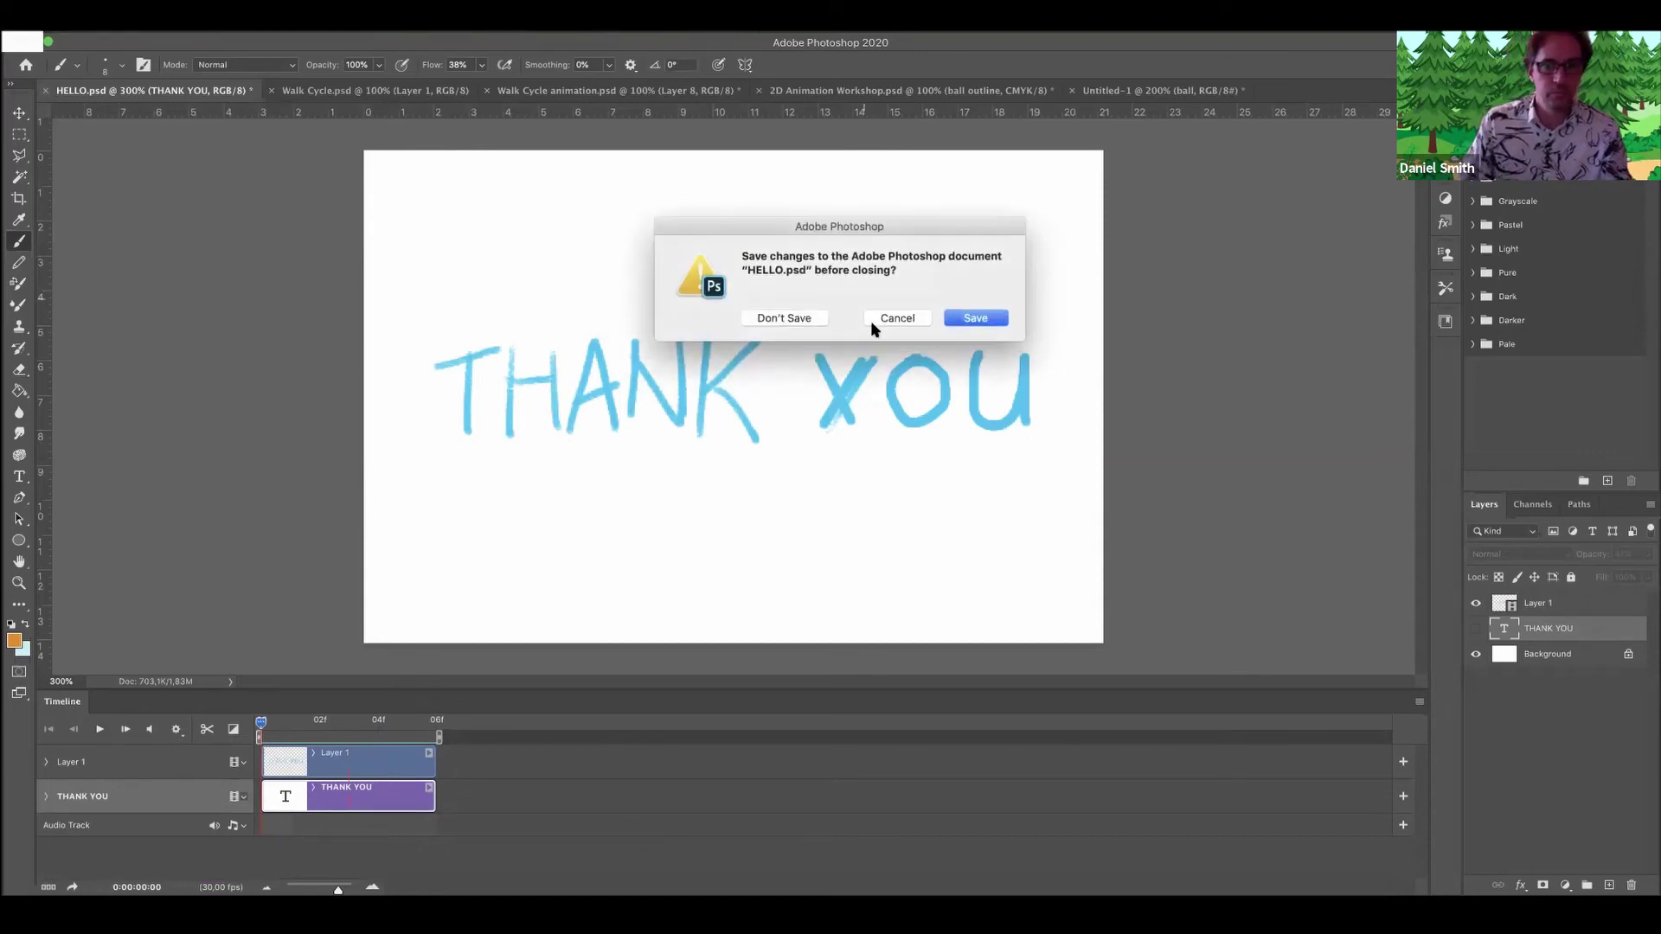
pyautogui.click(796, 320)
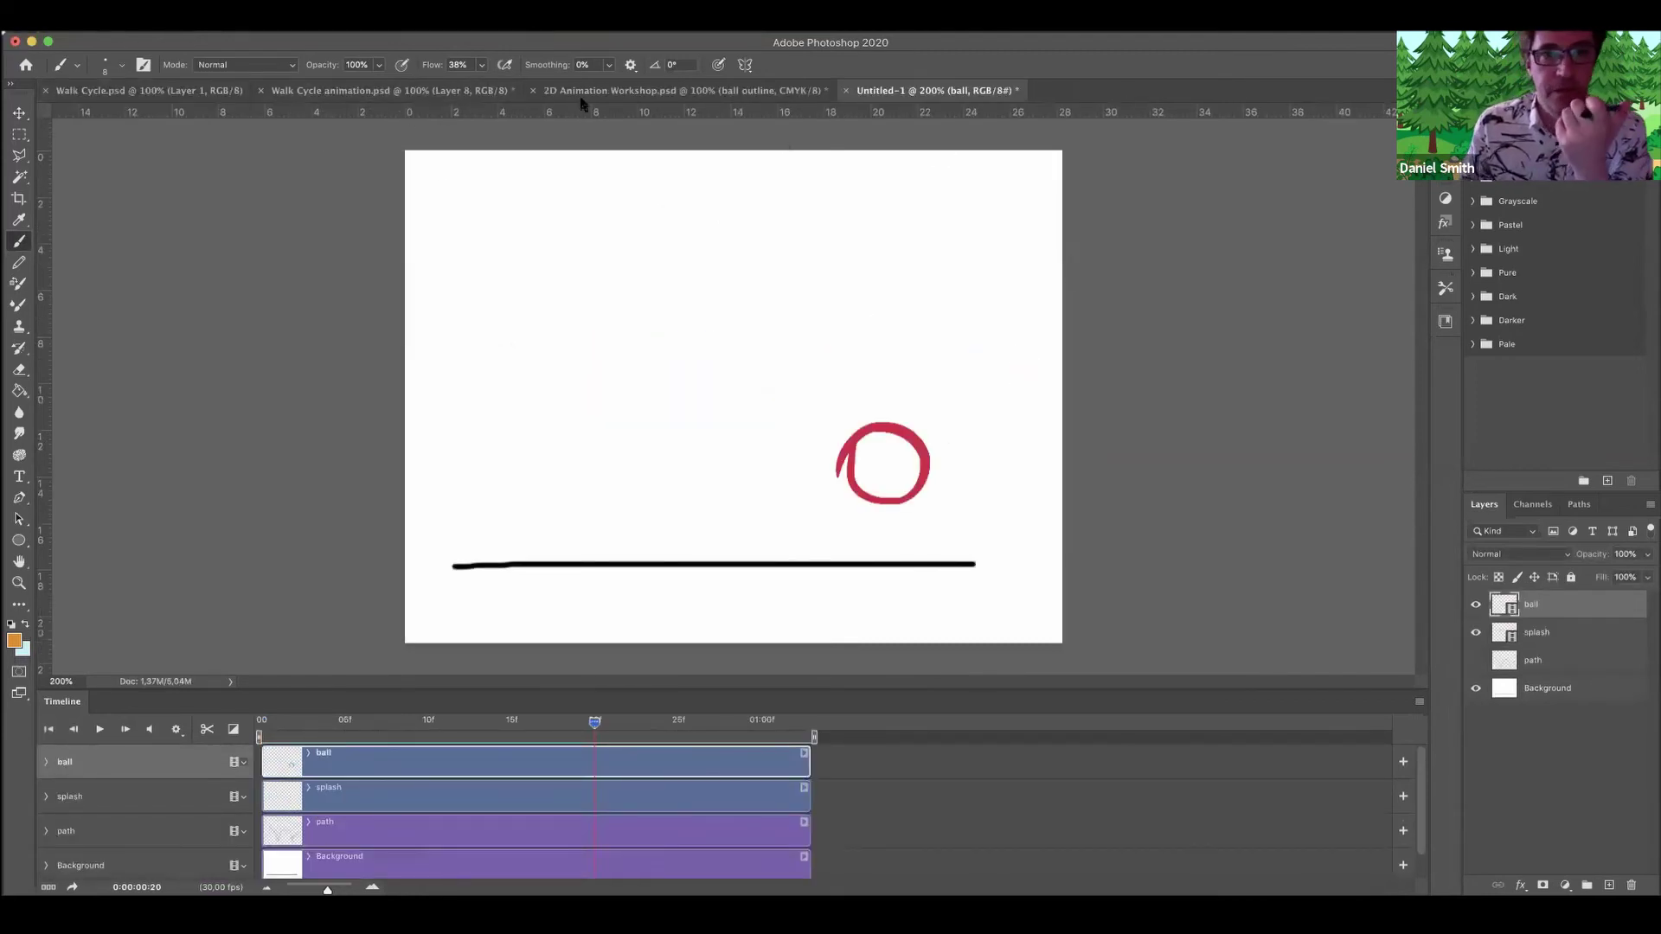
pyautogui.click(614, 92)
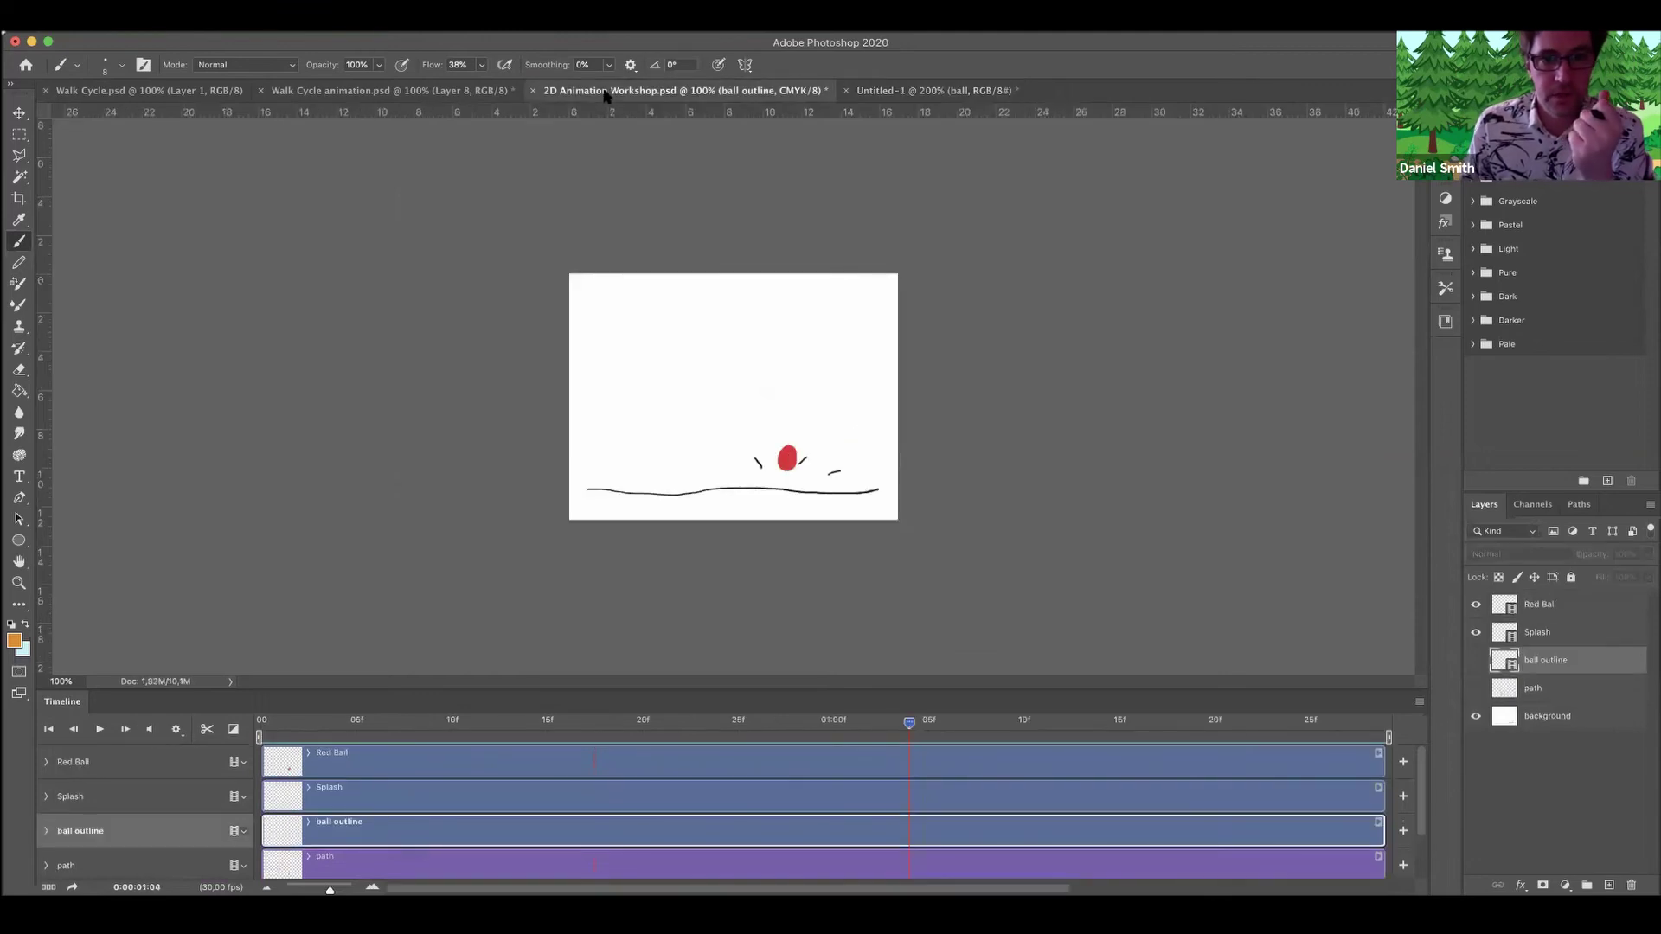
pyautogui.click(533, 91)
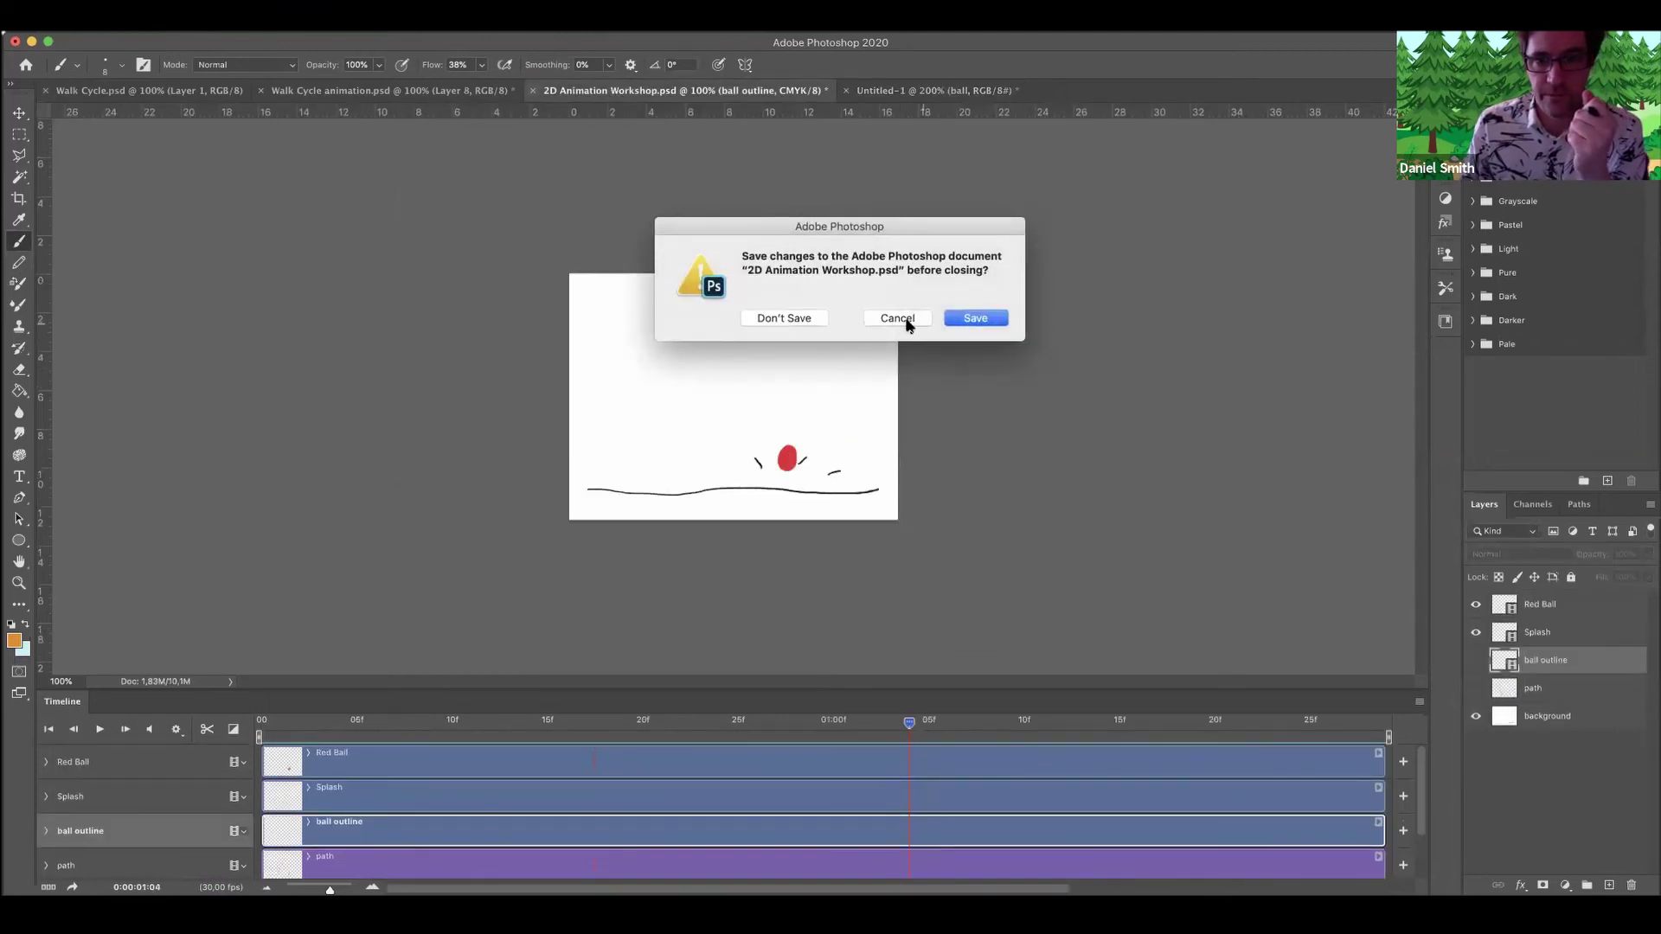
pyautogui.click(783, 318)
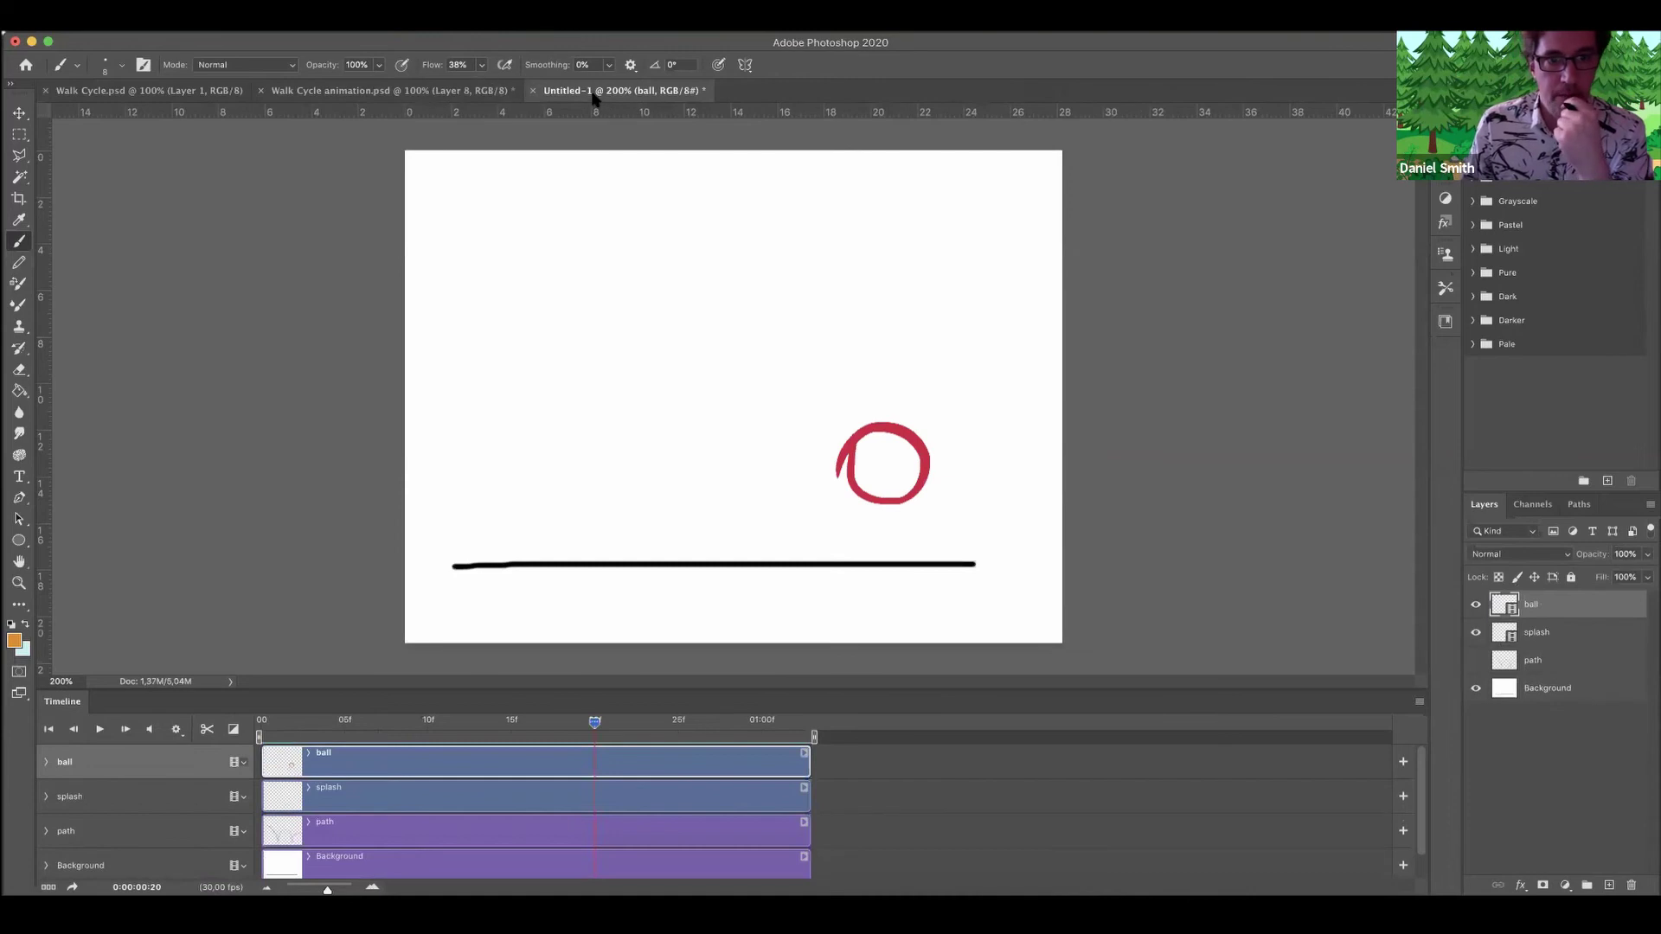
pyautogui.click(533, 91)
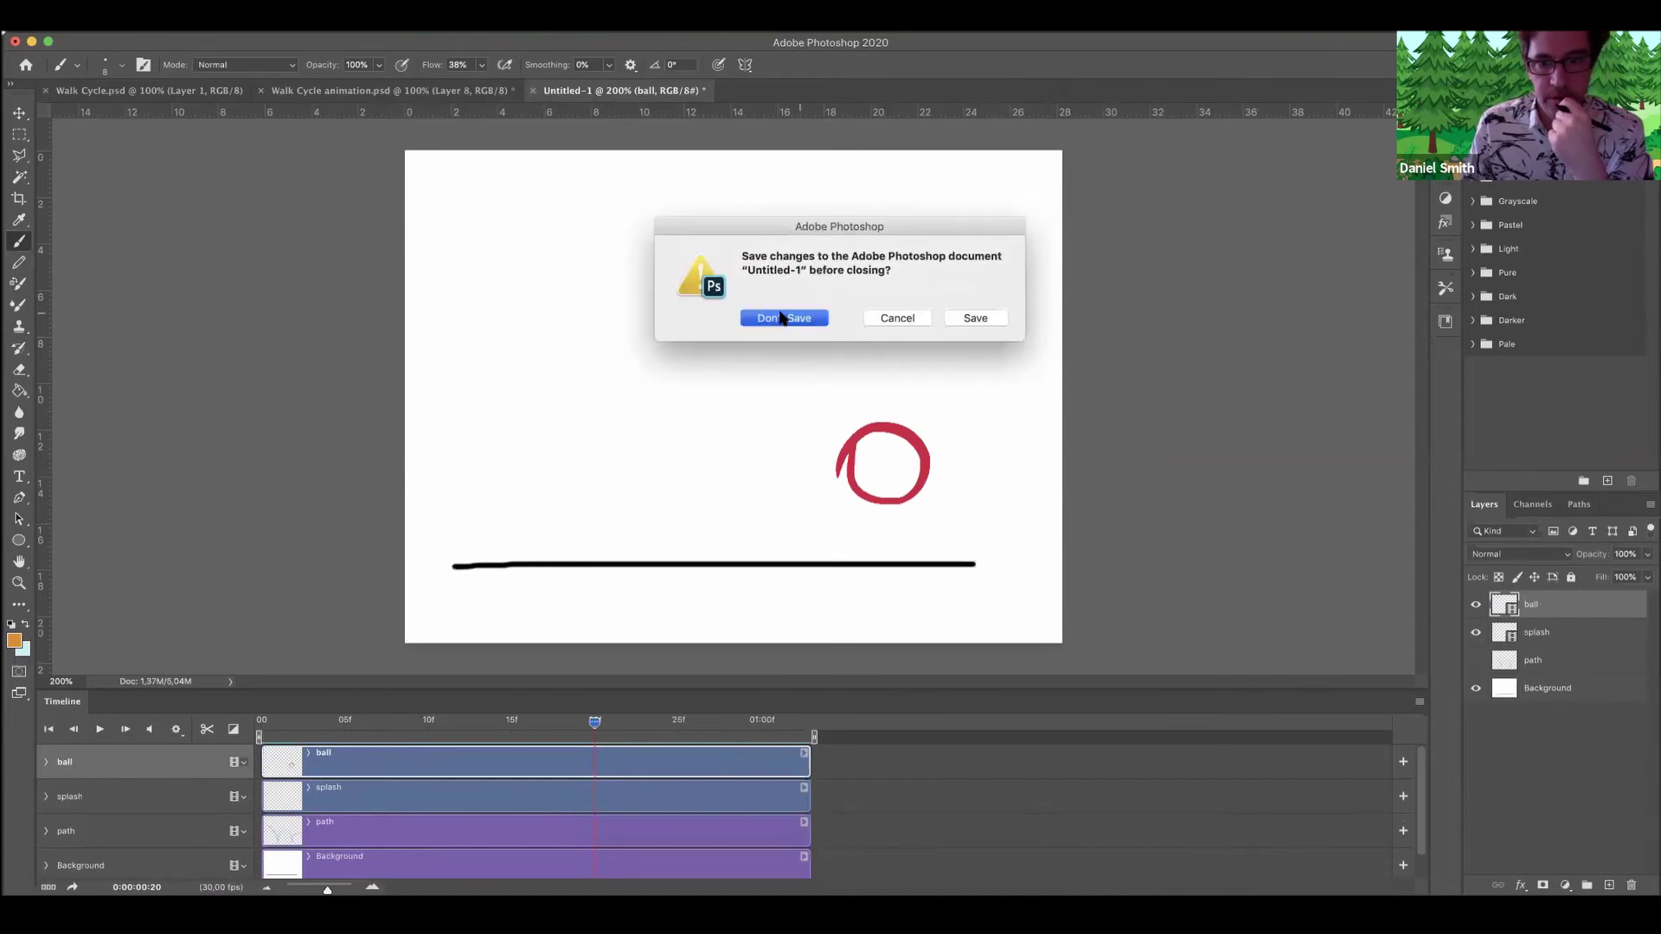
pyautogui.click(782, 316)
pyautogui.click(104, 92)
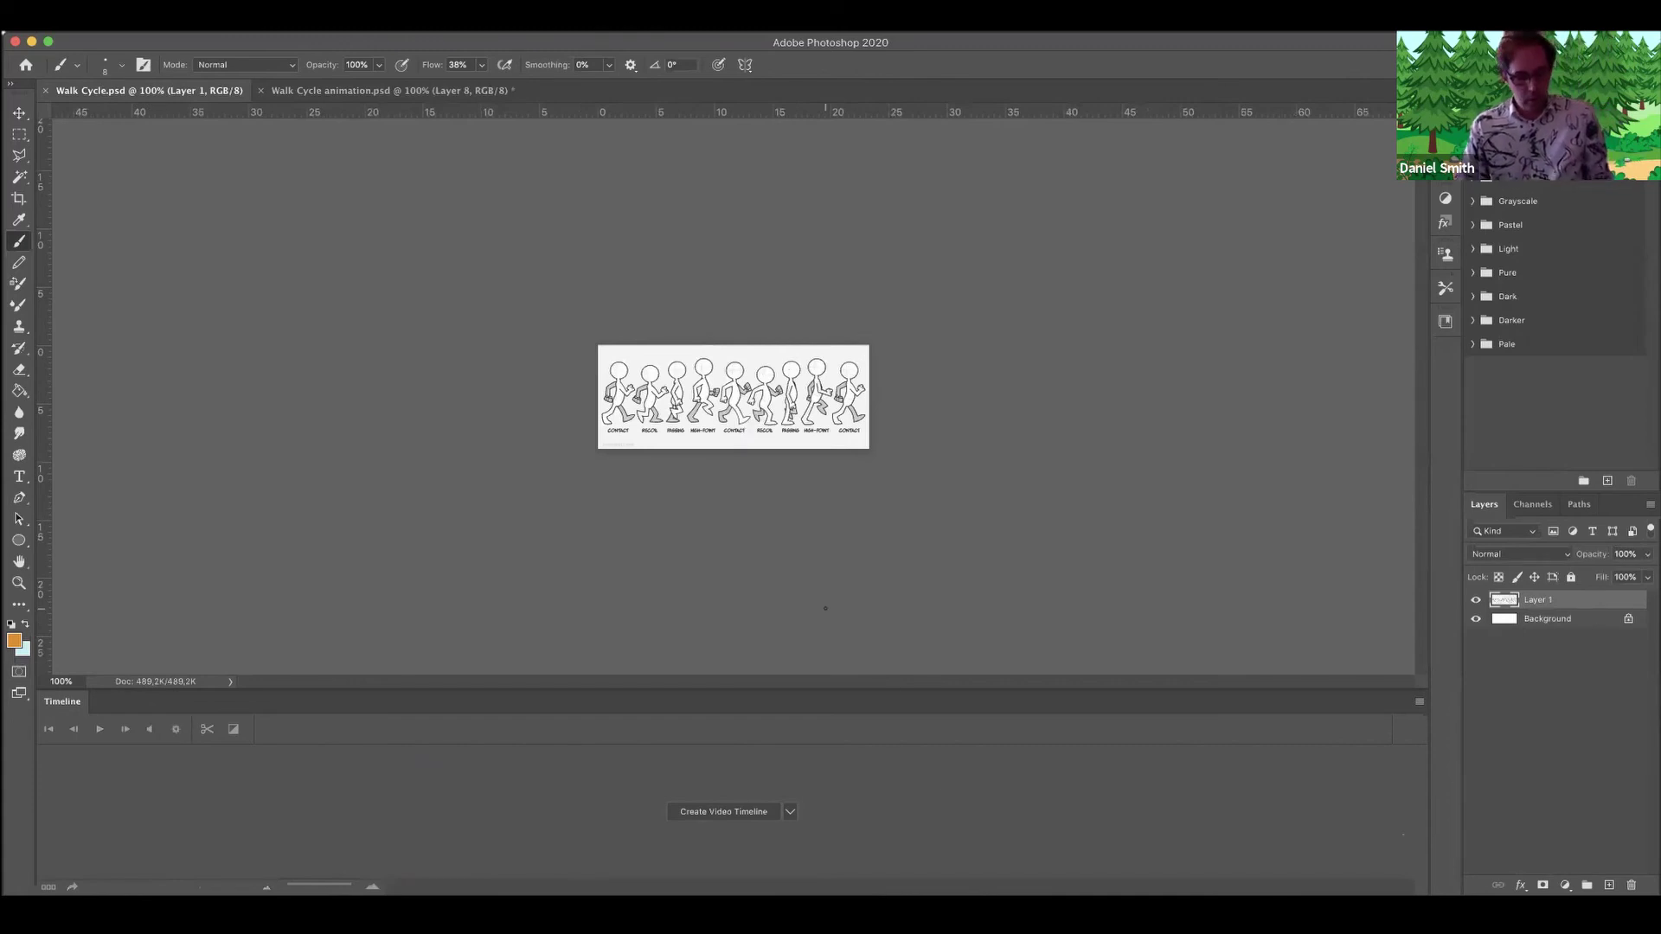
# Zoom in to 300% on the contact, recoil, passing and high-point poses.
pyautogui.press('super+equal')
pyautogui.press('super+equal')
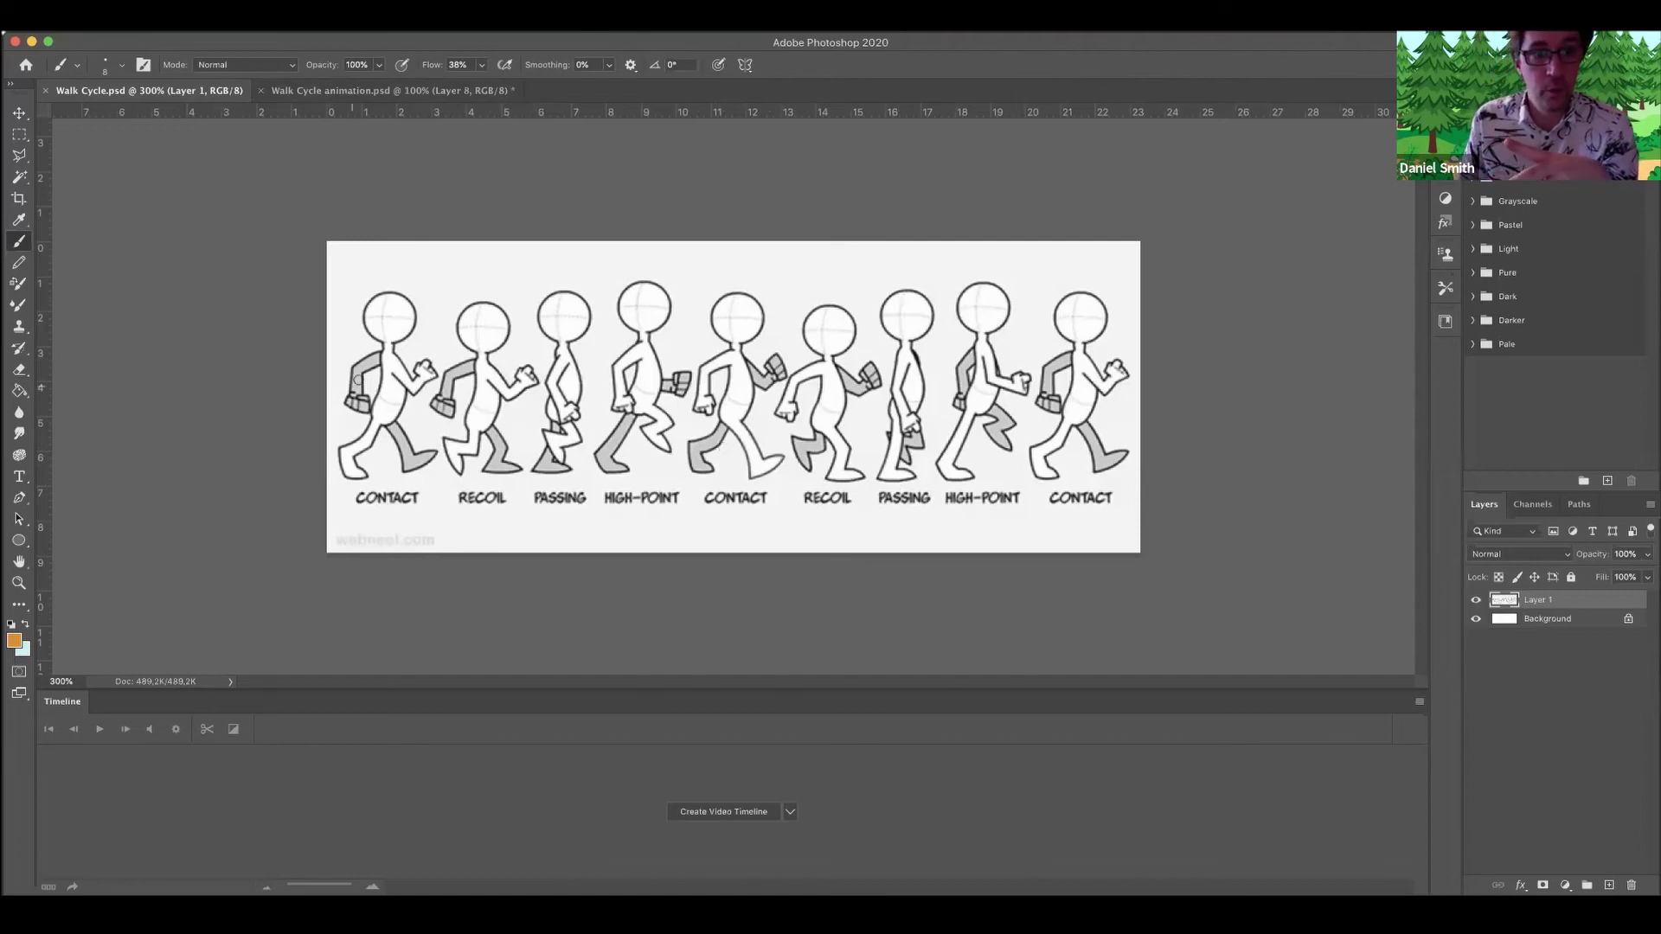
# In Walk Cycle animation.psd, enlarge the timeline to show all eight clips and play the walk cycle.
pyautogui.click(333, 91)
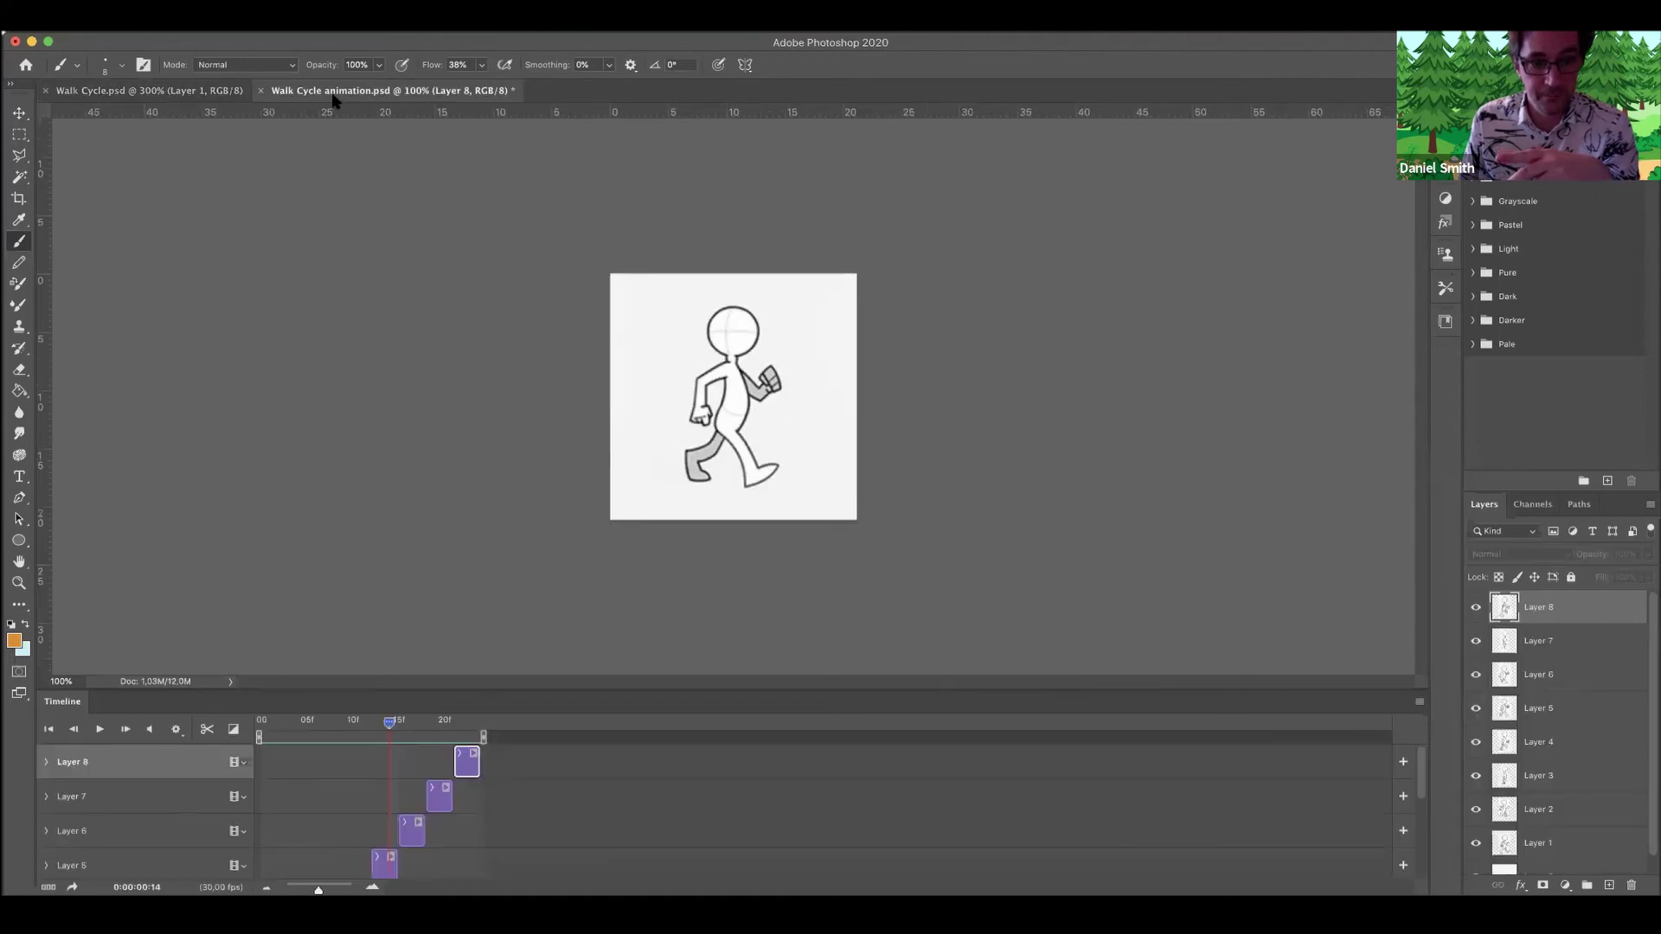
pyautogui.scroll(2, 519, 761)
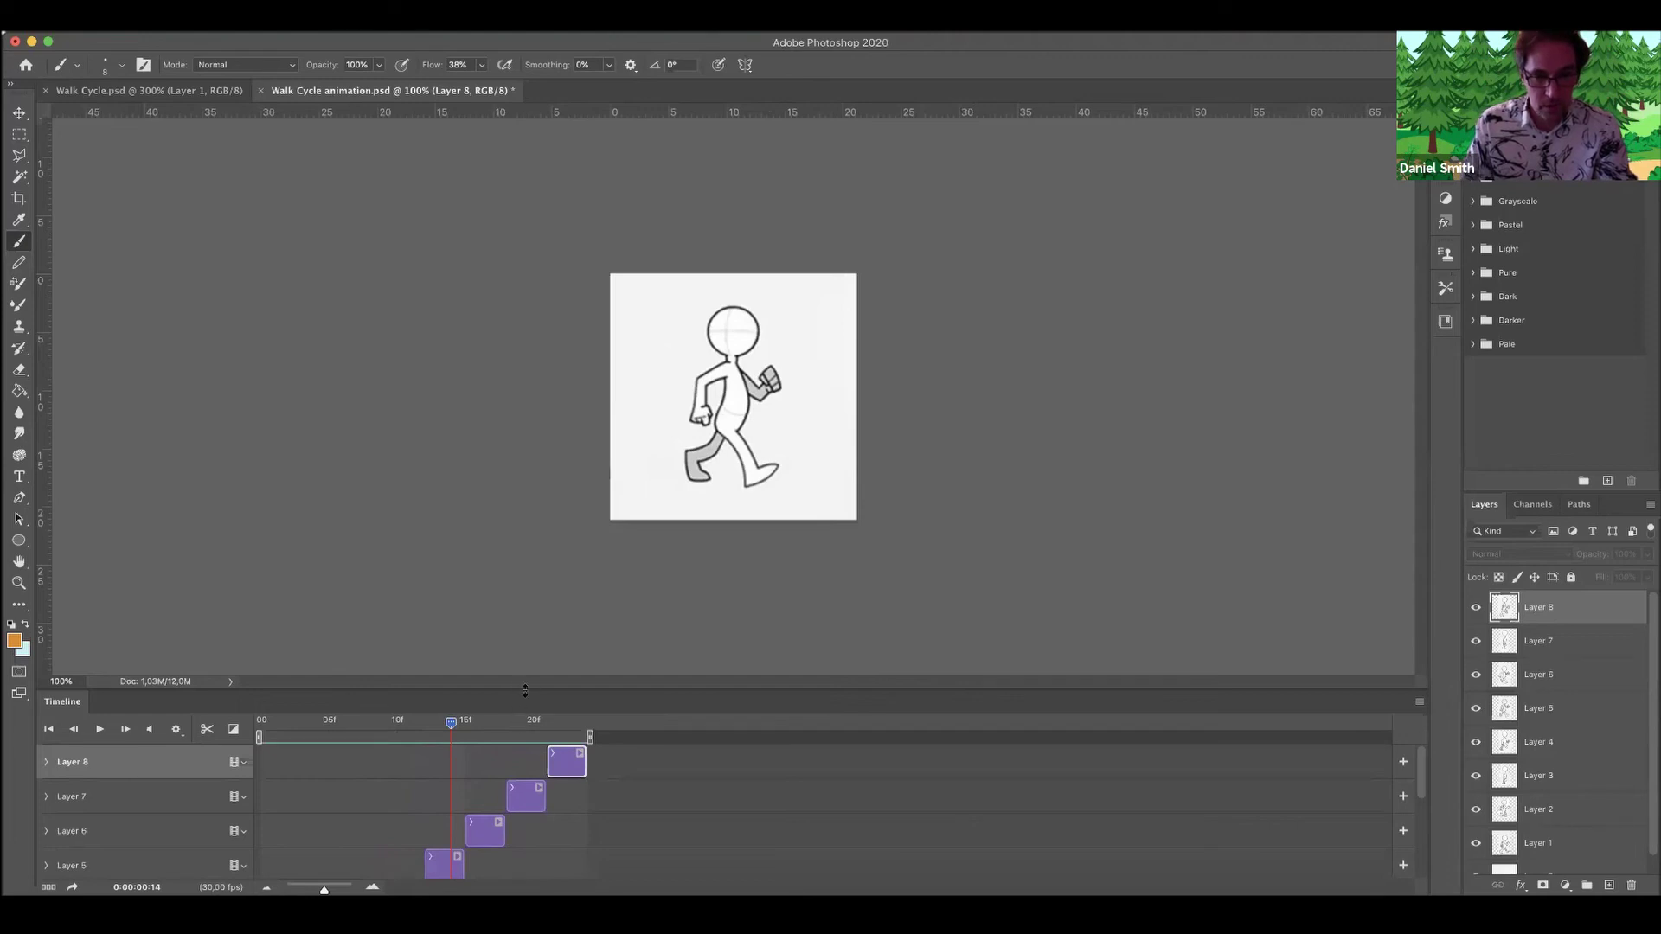
pyautogui.moveTo(525, 690); pyautogui.dragTo(525, 563)
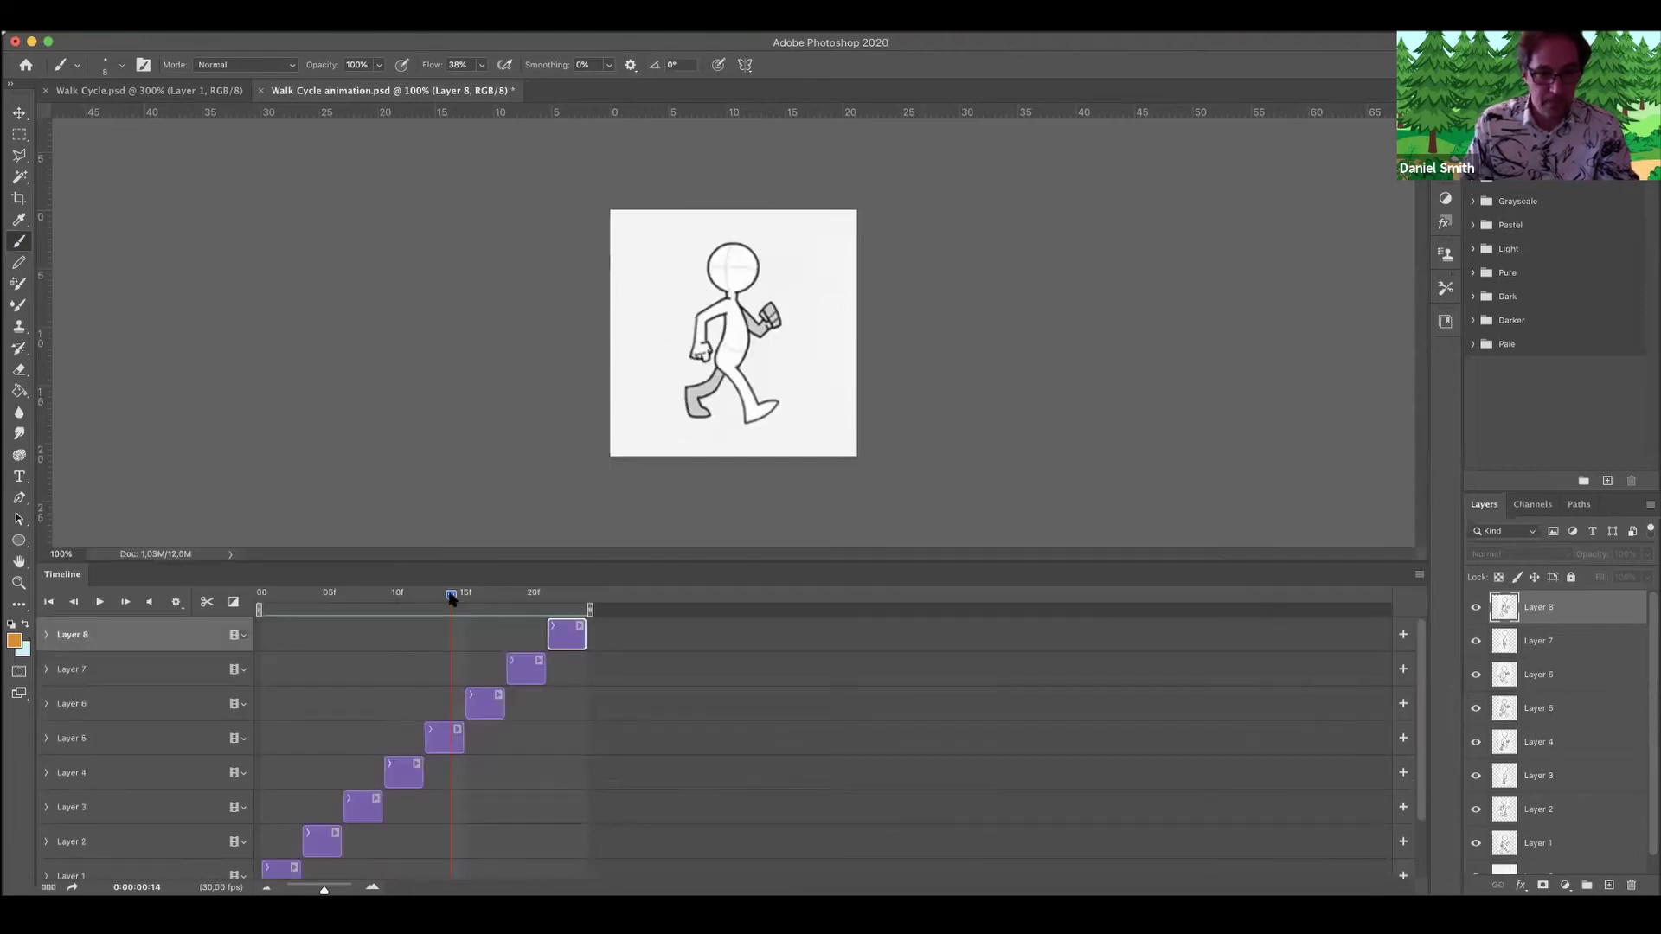
pyautogui.click(101, 603)
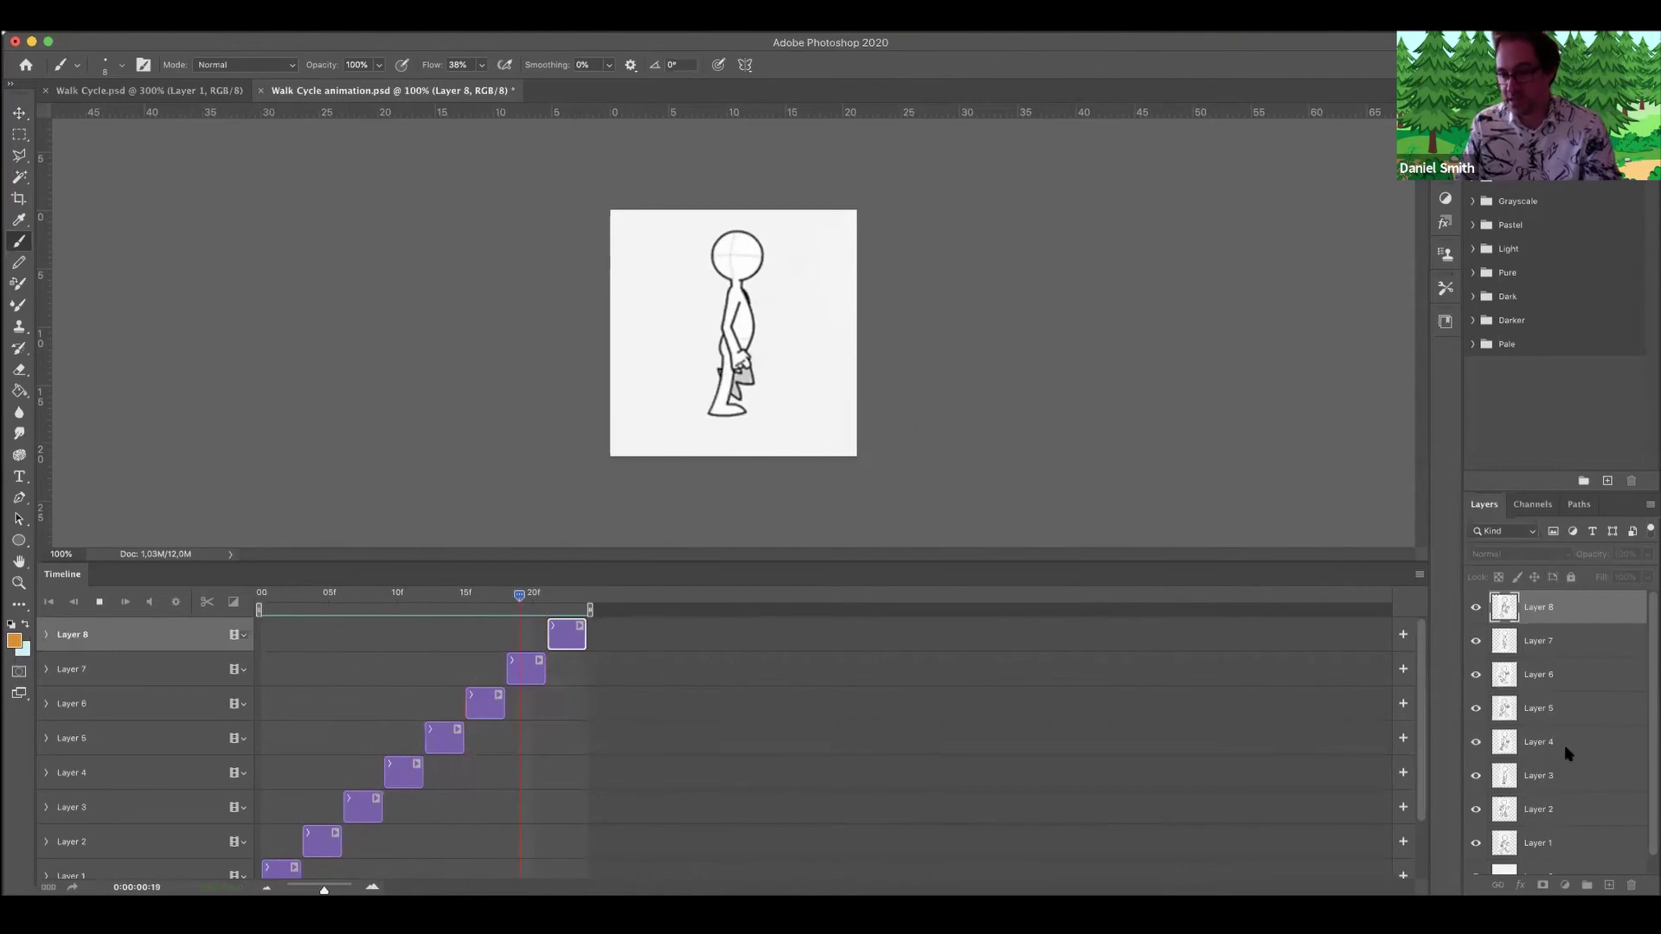
# Stop playback, toggle Layer 8's visibility off and on twice, then return to Walk Cycle.psd.
pyautogui.press('space')
pyautogui.scroll(-1, 1564, 739)
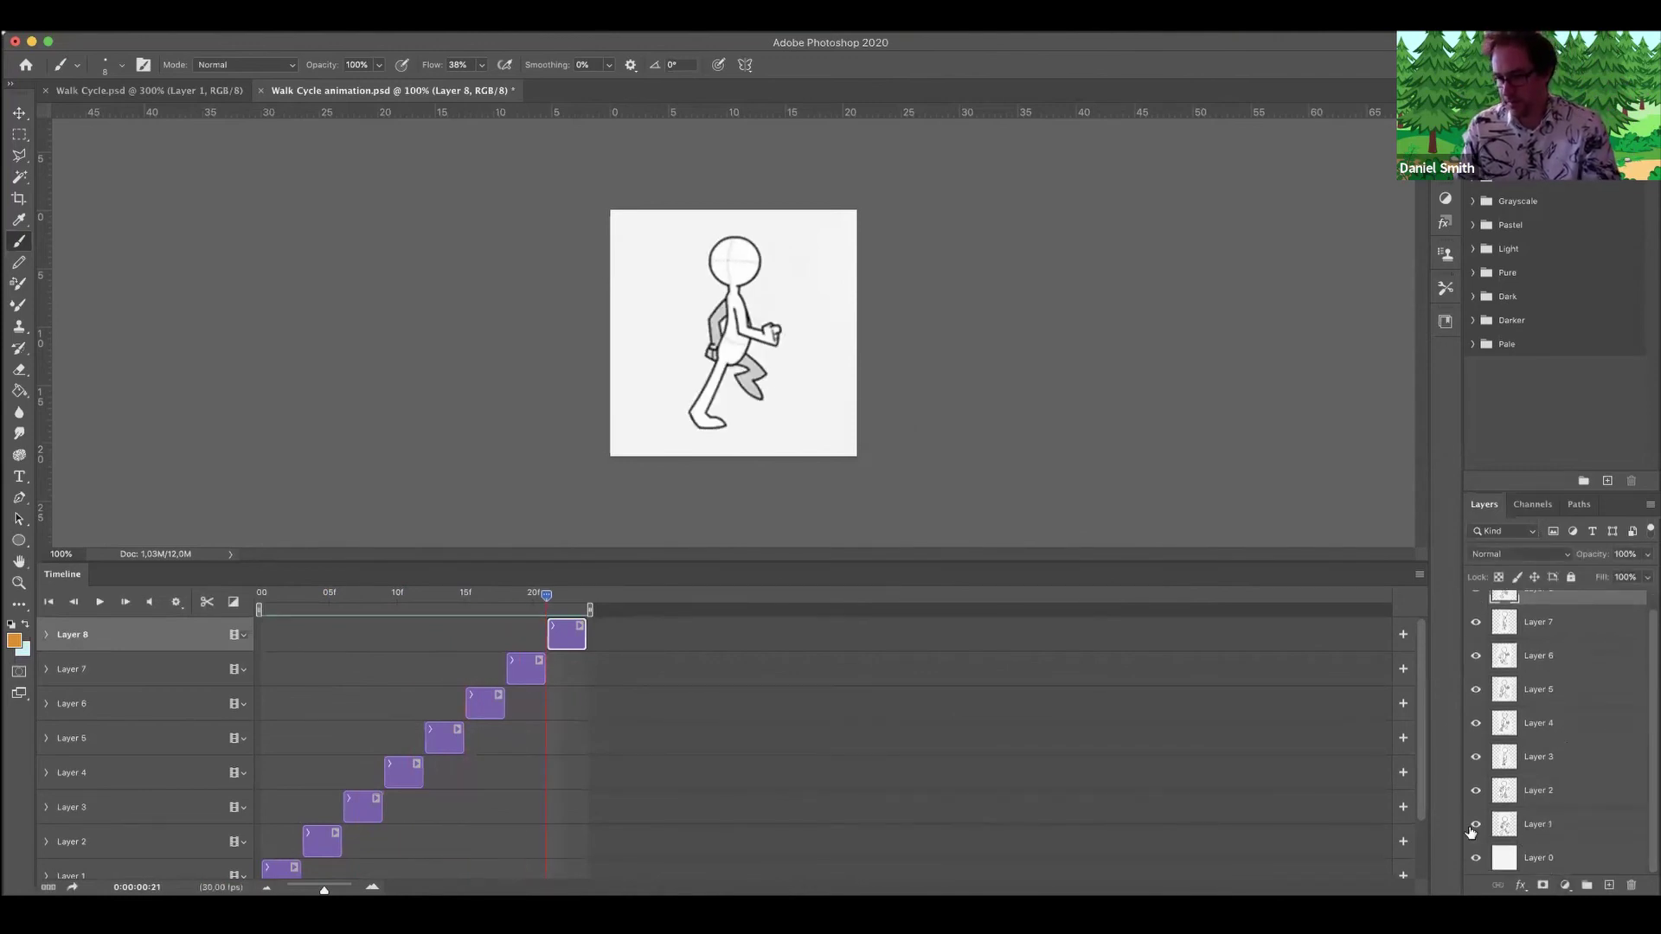
pyautogui.scroll(1, 1481, 608)
pyautogui.click(1475, 609)
pyautogui.click(1476, 607)
pyautogui.click(1476, 607)
pyautogui.click(1476, 607)
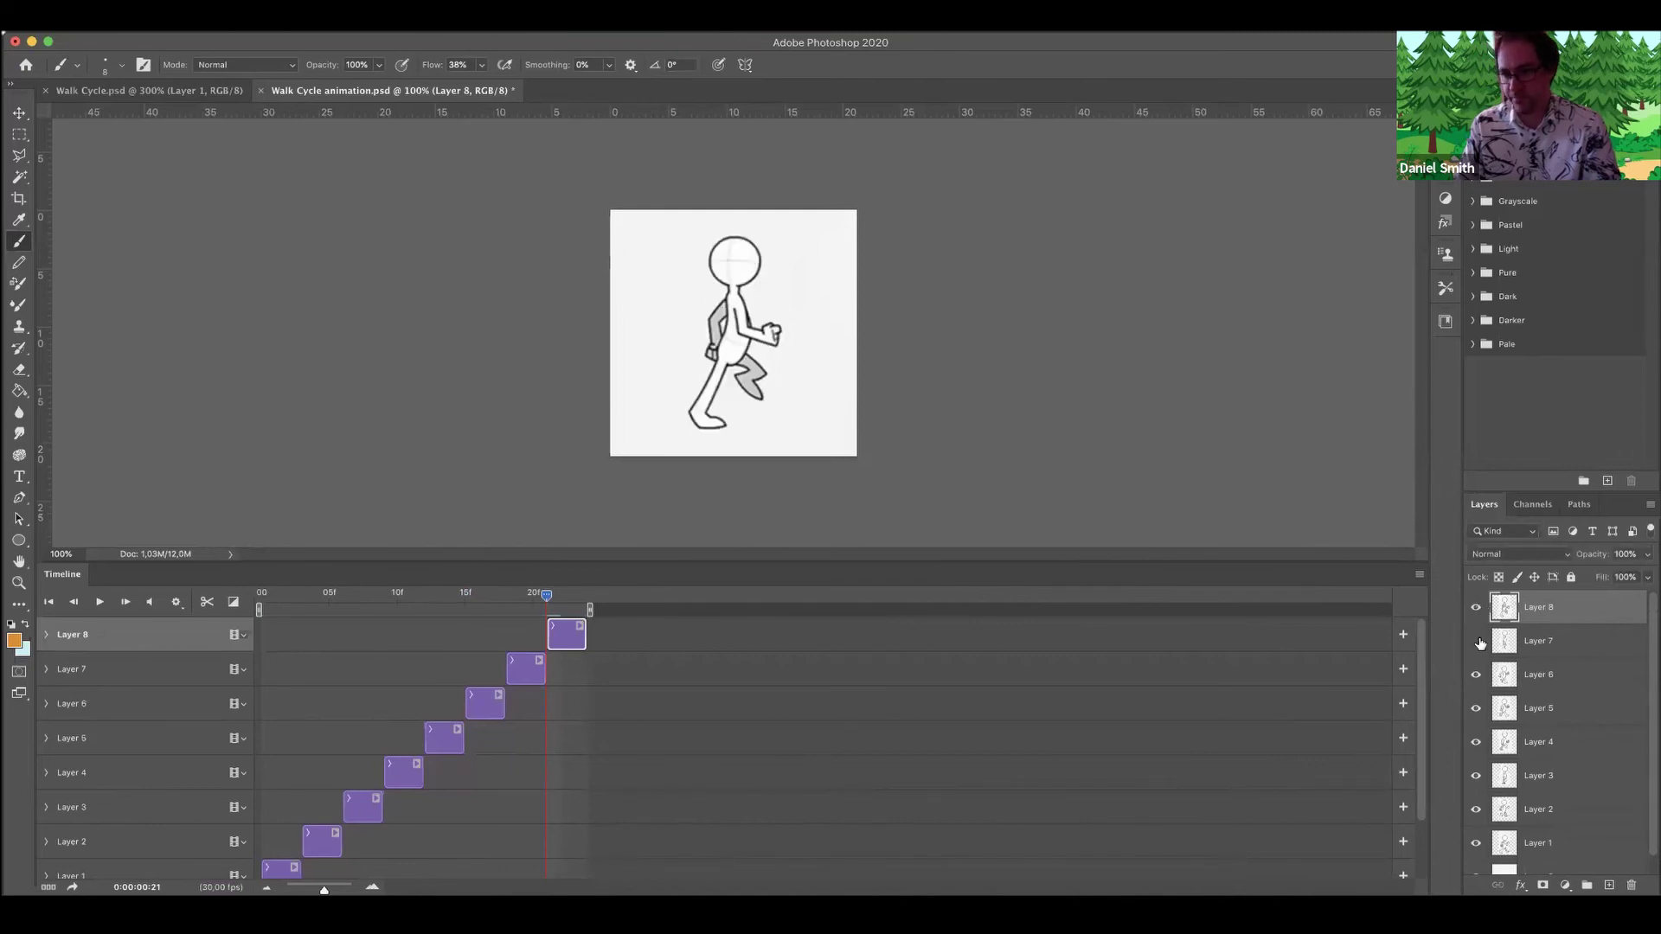
pyautogui.click(138, 91)
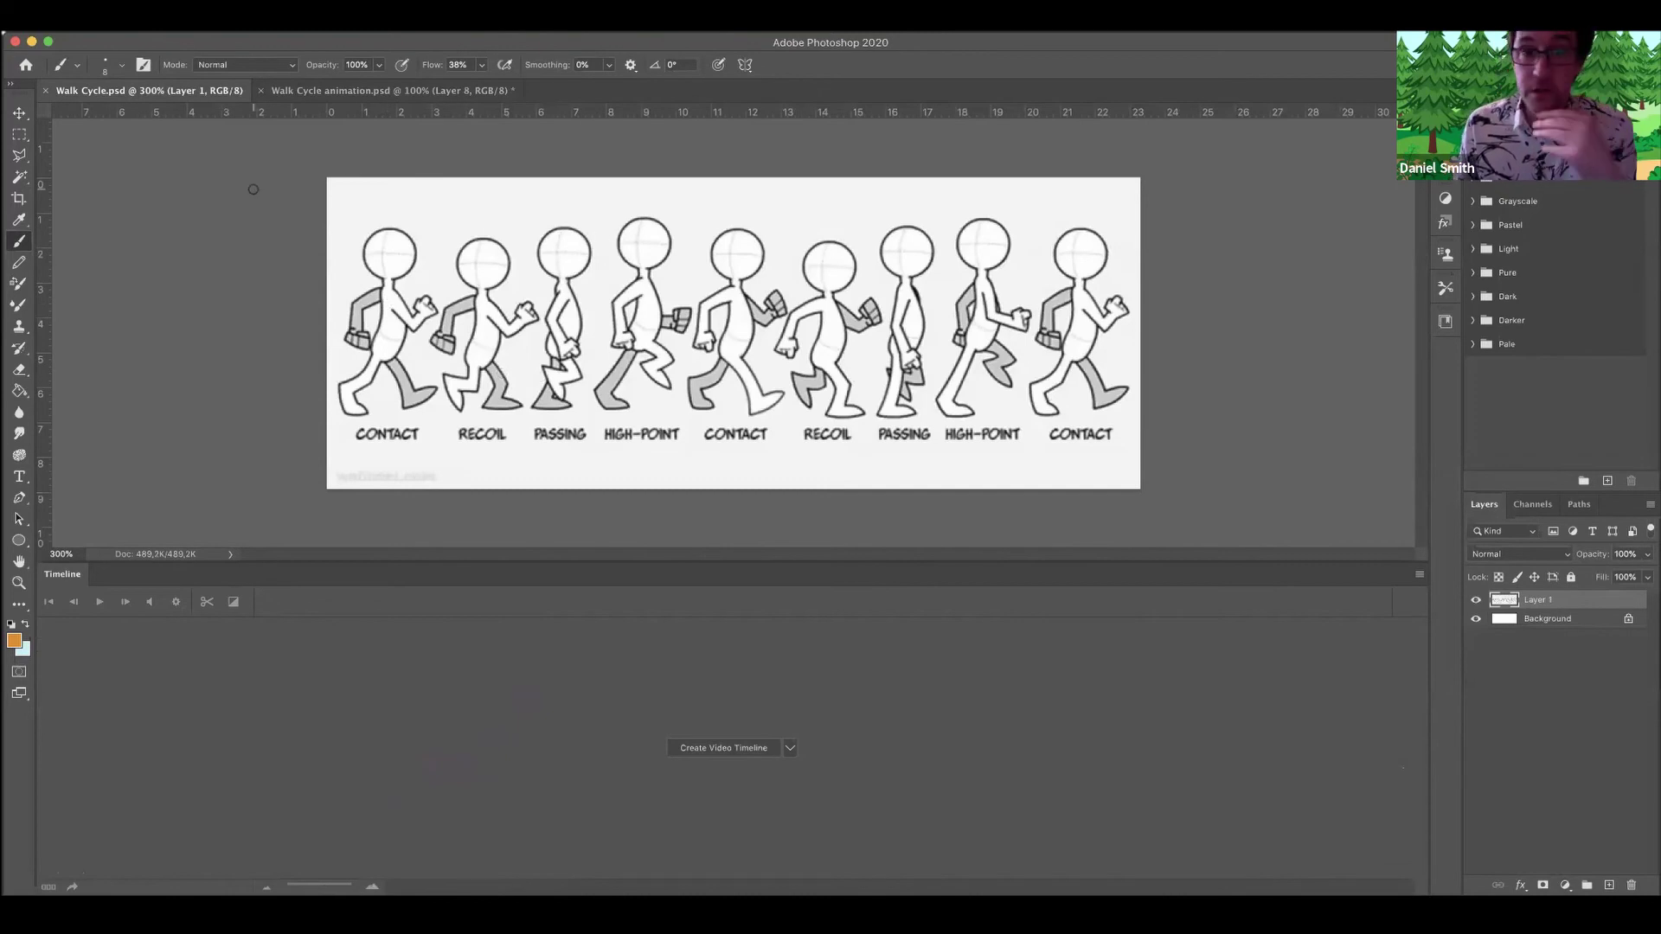
# In Walk Cycle animation.psd, scrub the playhead back to frame 15 and compare neighbouring poses.
pyautogui.click(320, 90)
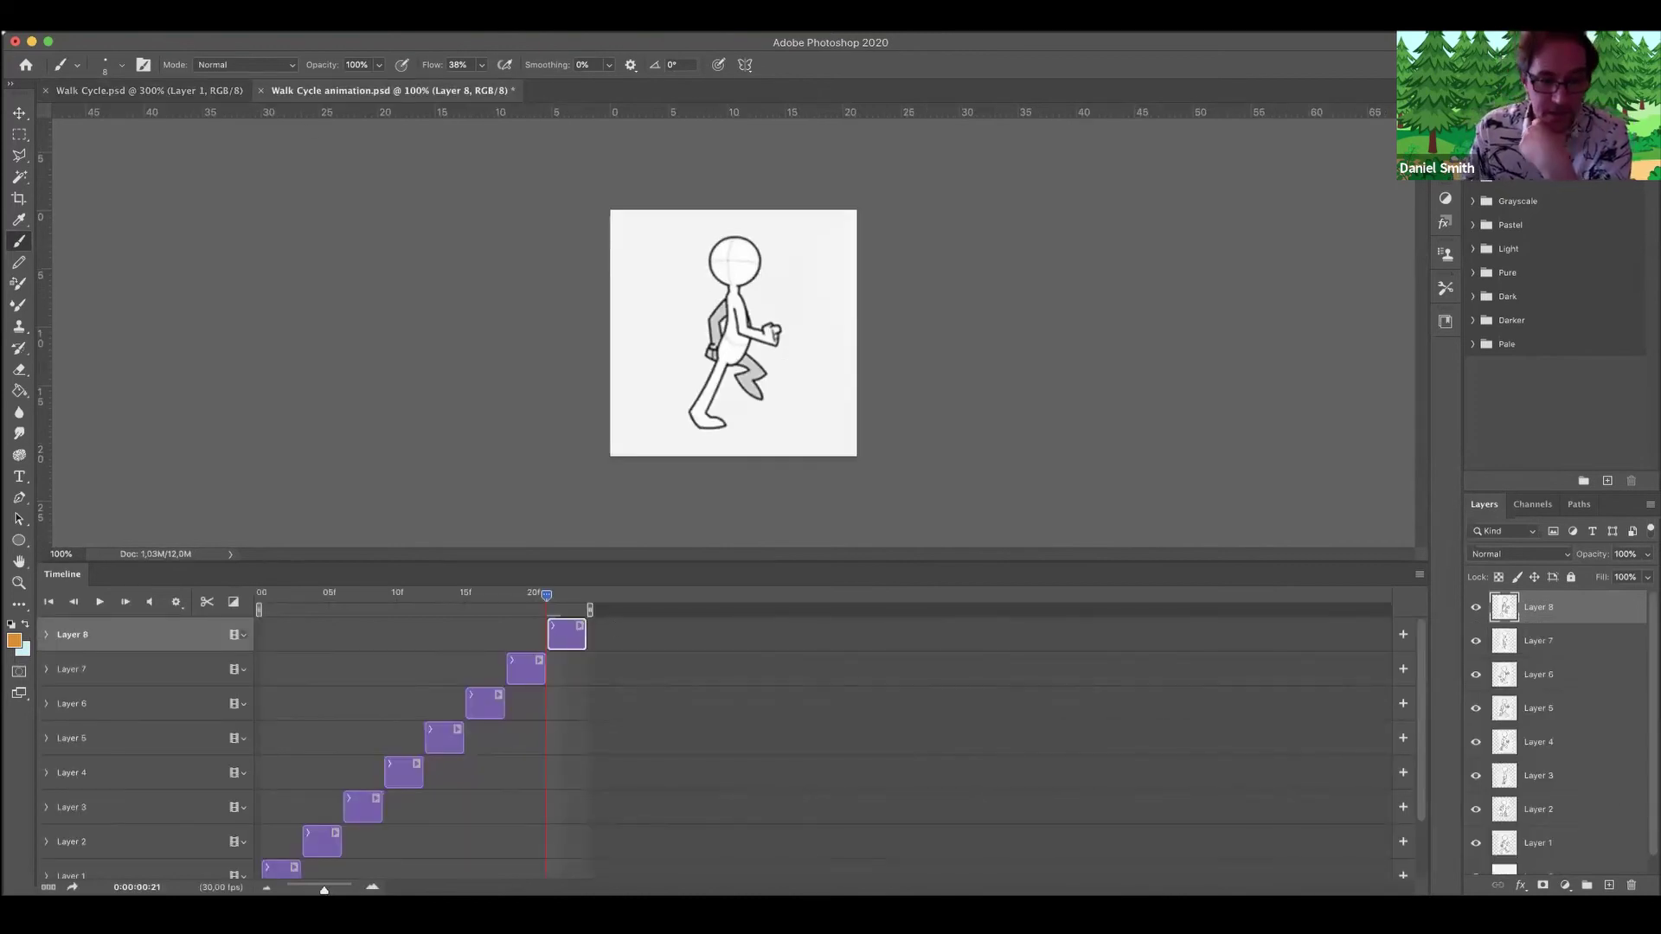
pyautogui.moveTo(547, 597); pyautogui.dragTo(467, 613)
pyautogui.moveTo(485, 615)
pyautogui.mouseDown()
pyautogui.moveTo(505, 613)
pyautogui.moveTo(475, 616)
pyautogui.mouseUp()
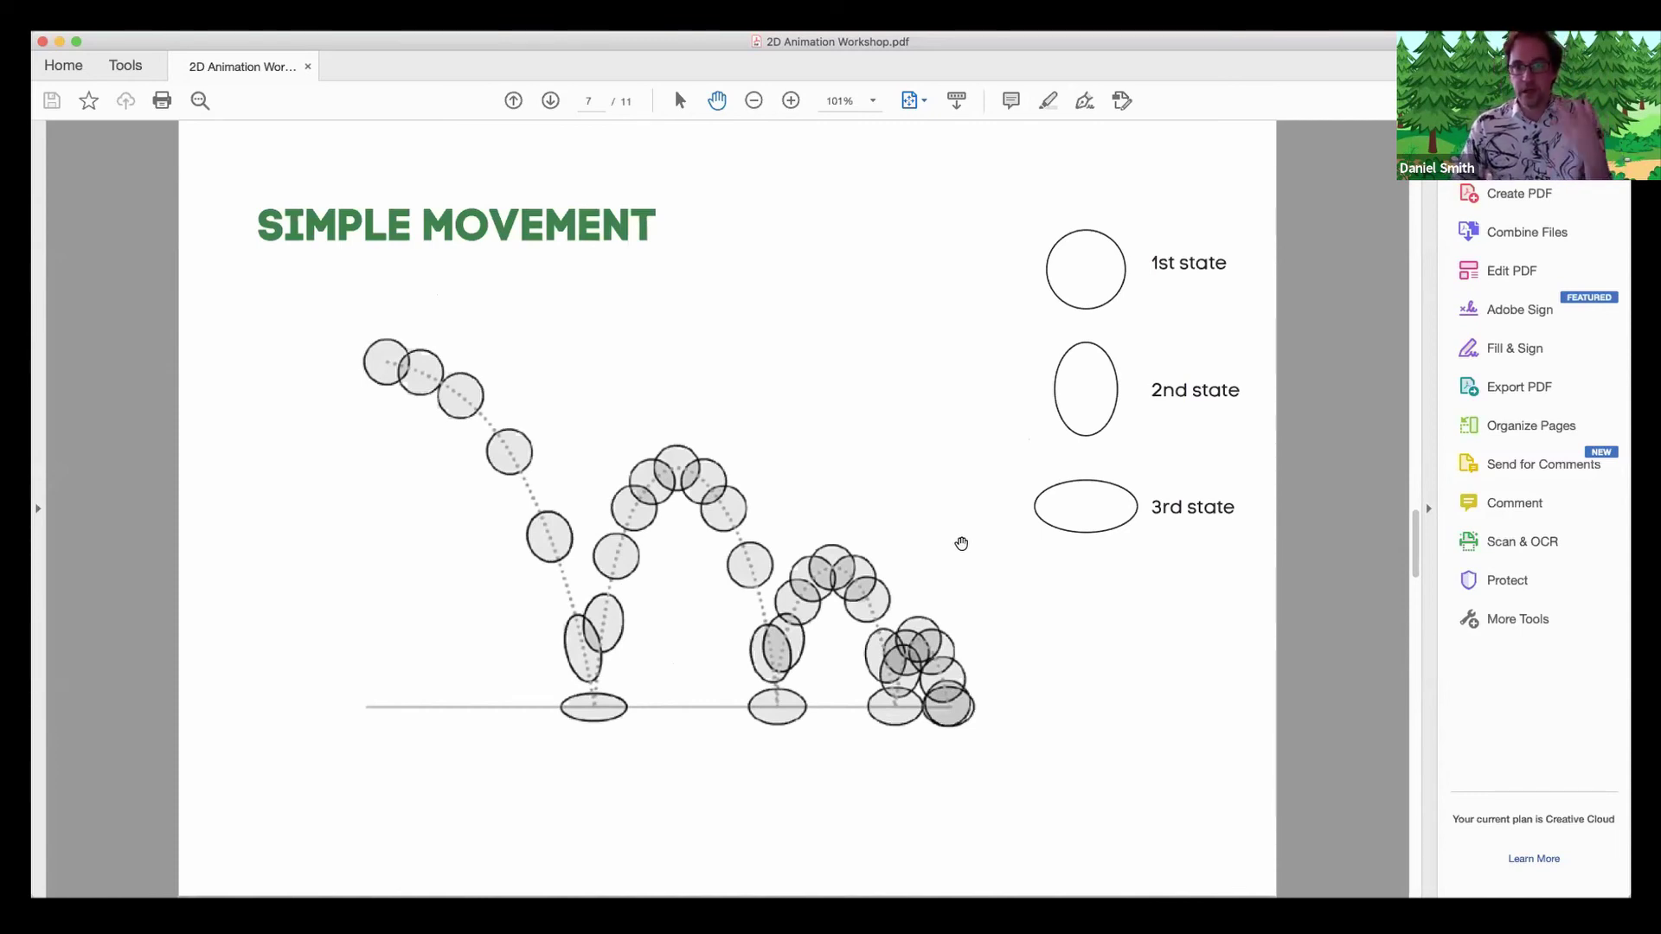
# Advance the workshop deck from page 7 to page 8, the Walk Cycle slide.
pyautogui.press('Right')
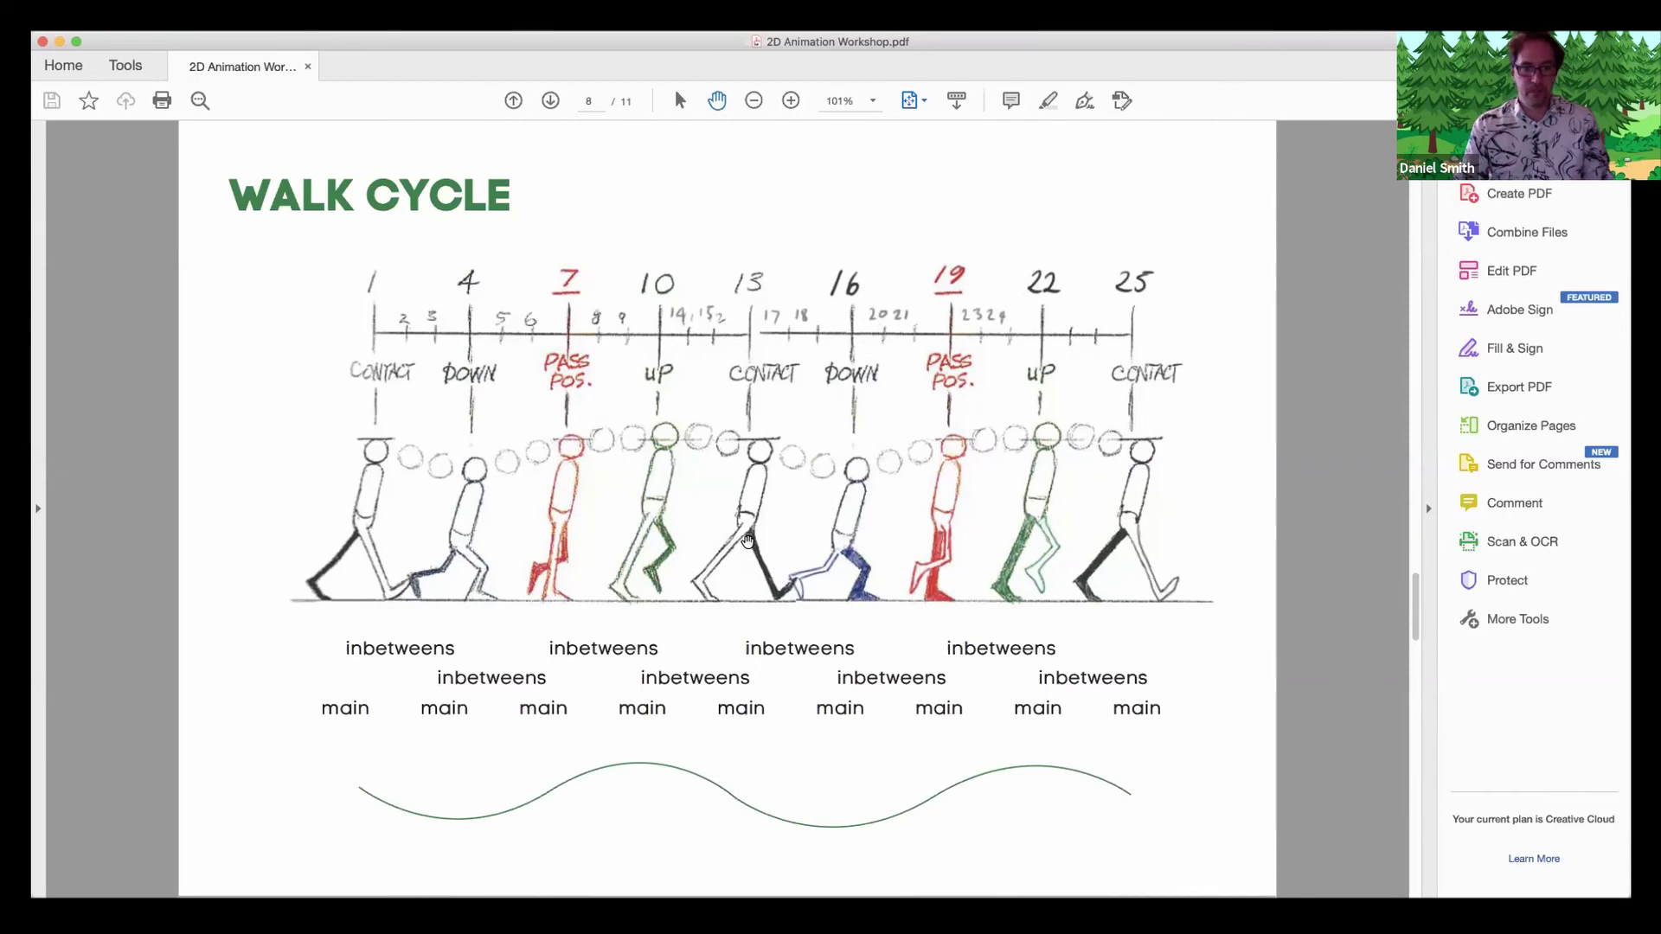
# Scroll the deck to page 9, Character Design, briefly returning to page 8 on the way.
pyautogui.scroll(-1, 747, 541)
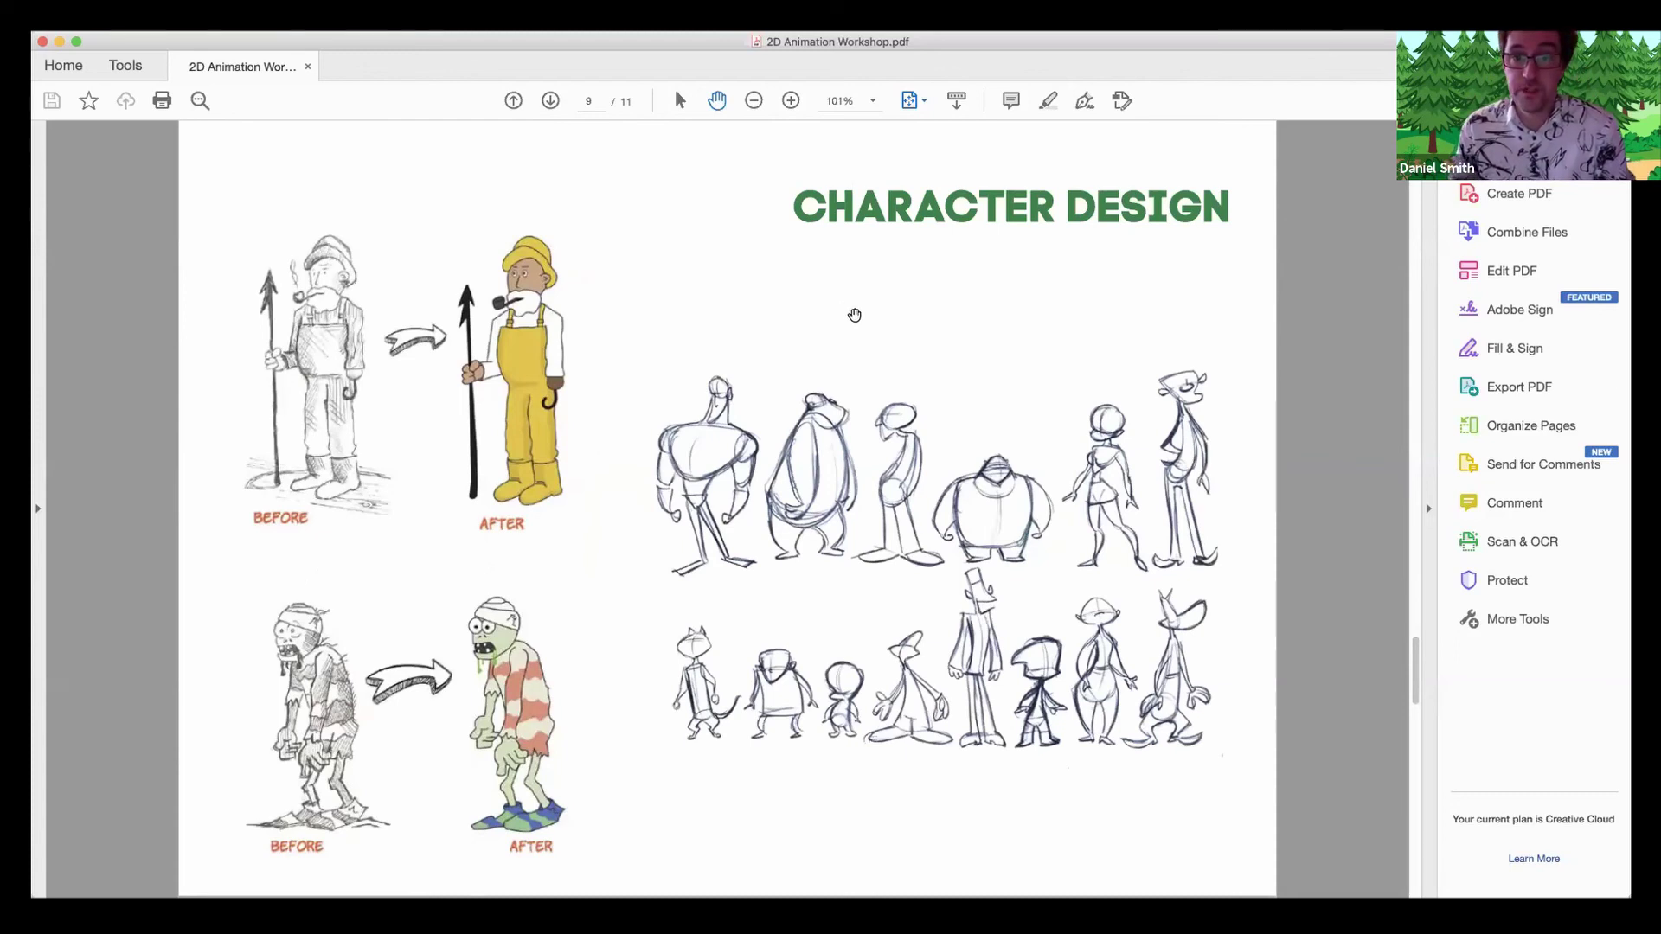
pyautogui.scroll(1, 855, 315)
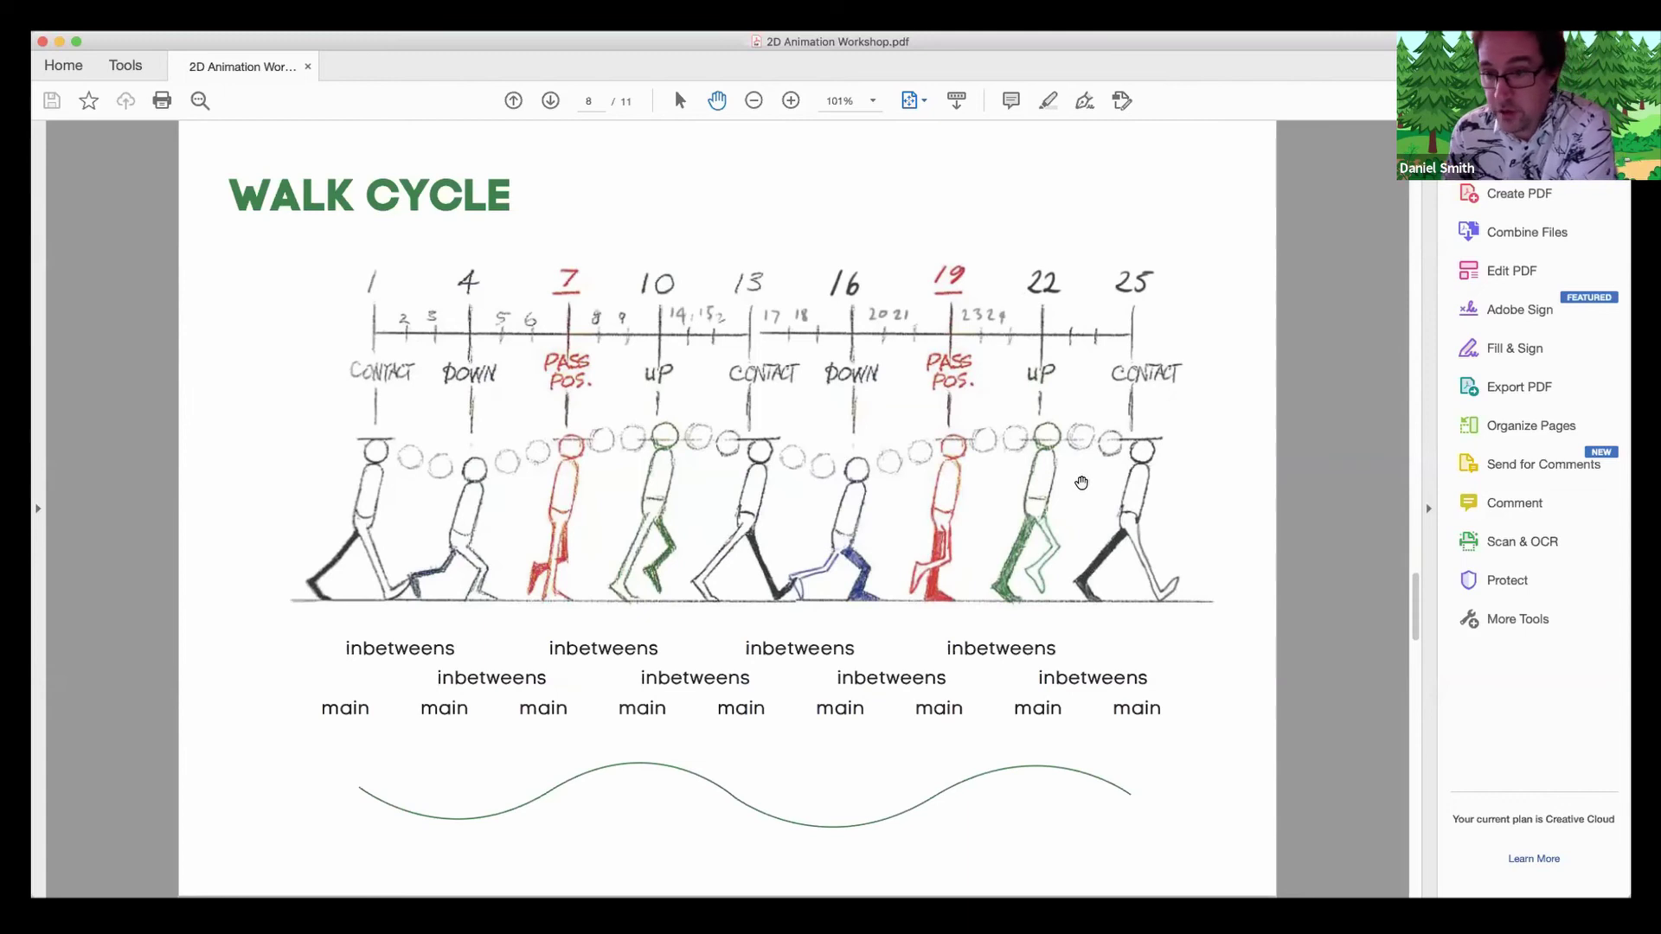
pyautogui.scroll(-1, 1081, 482)
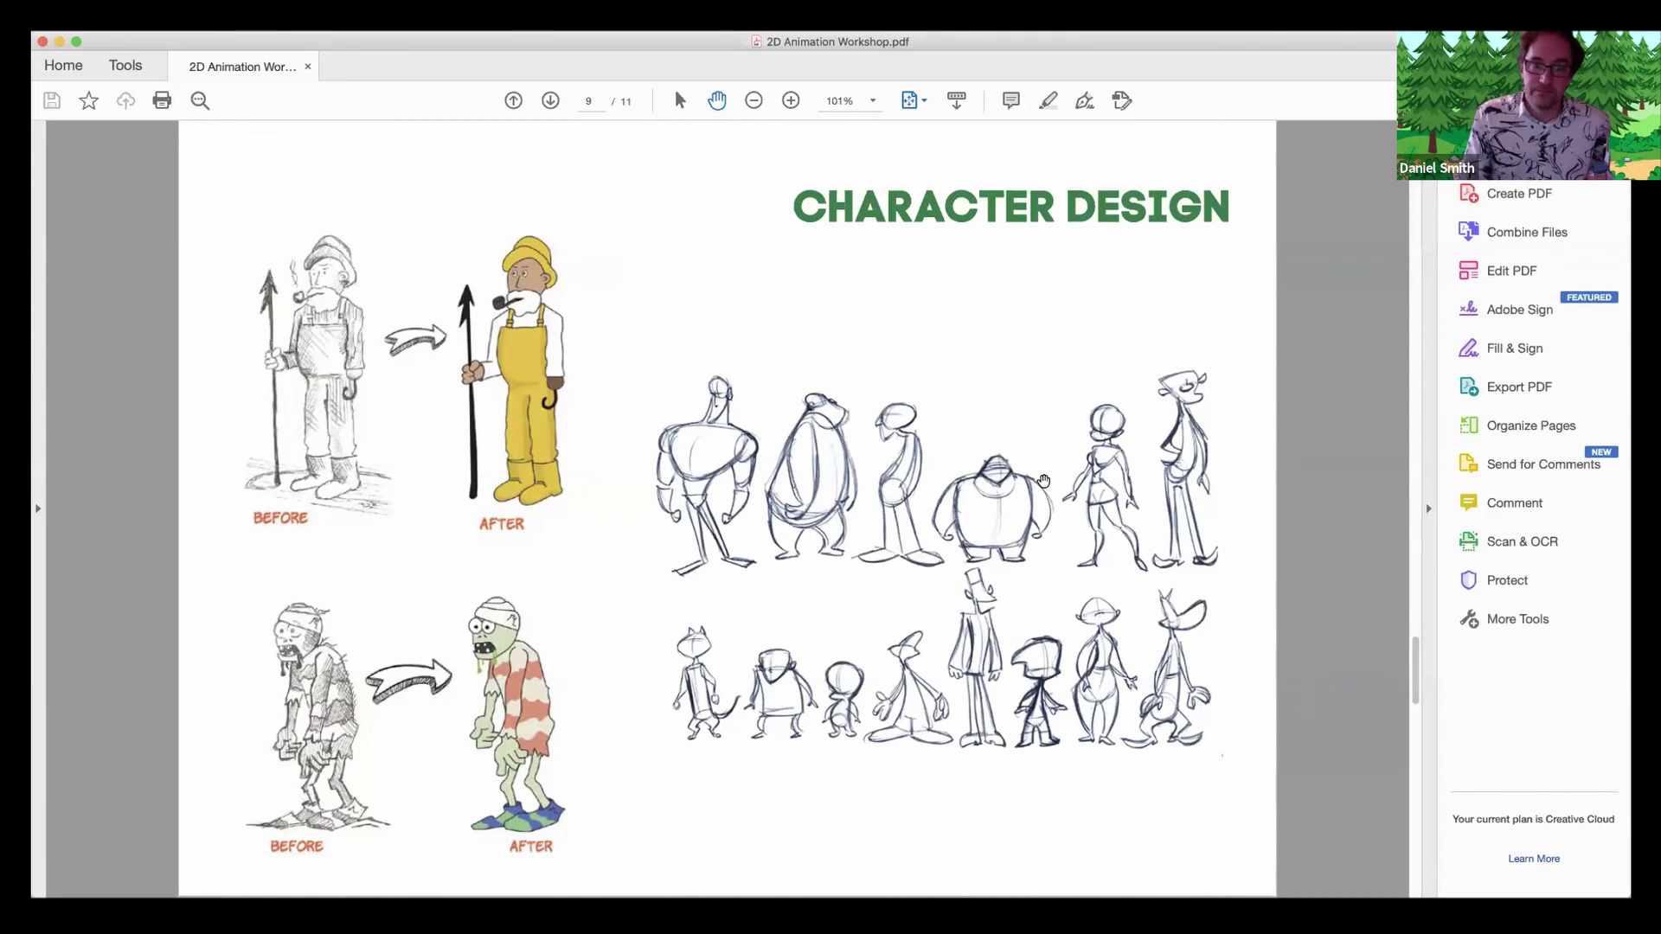
# Move to page 10, Character Shape, after briefly revisiting the Walk Cycle slide.
pyautogui.press('Right')
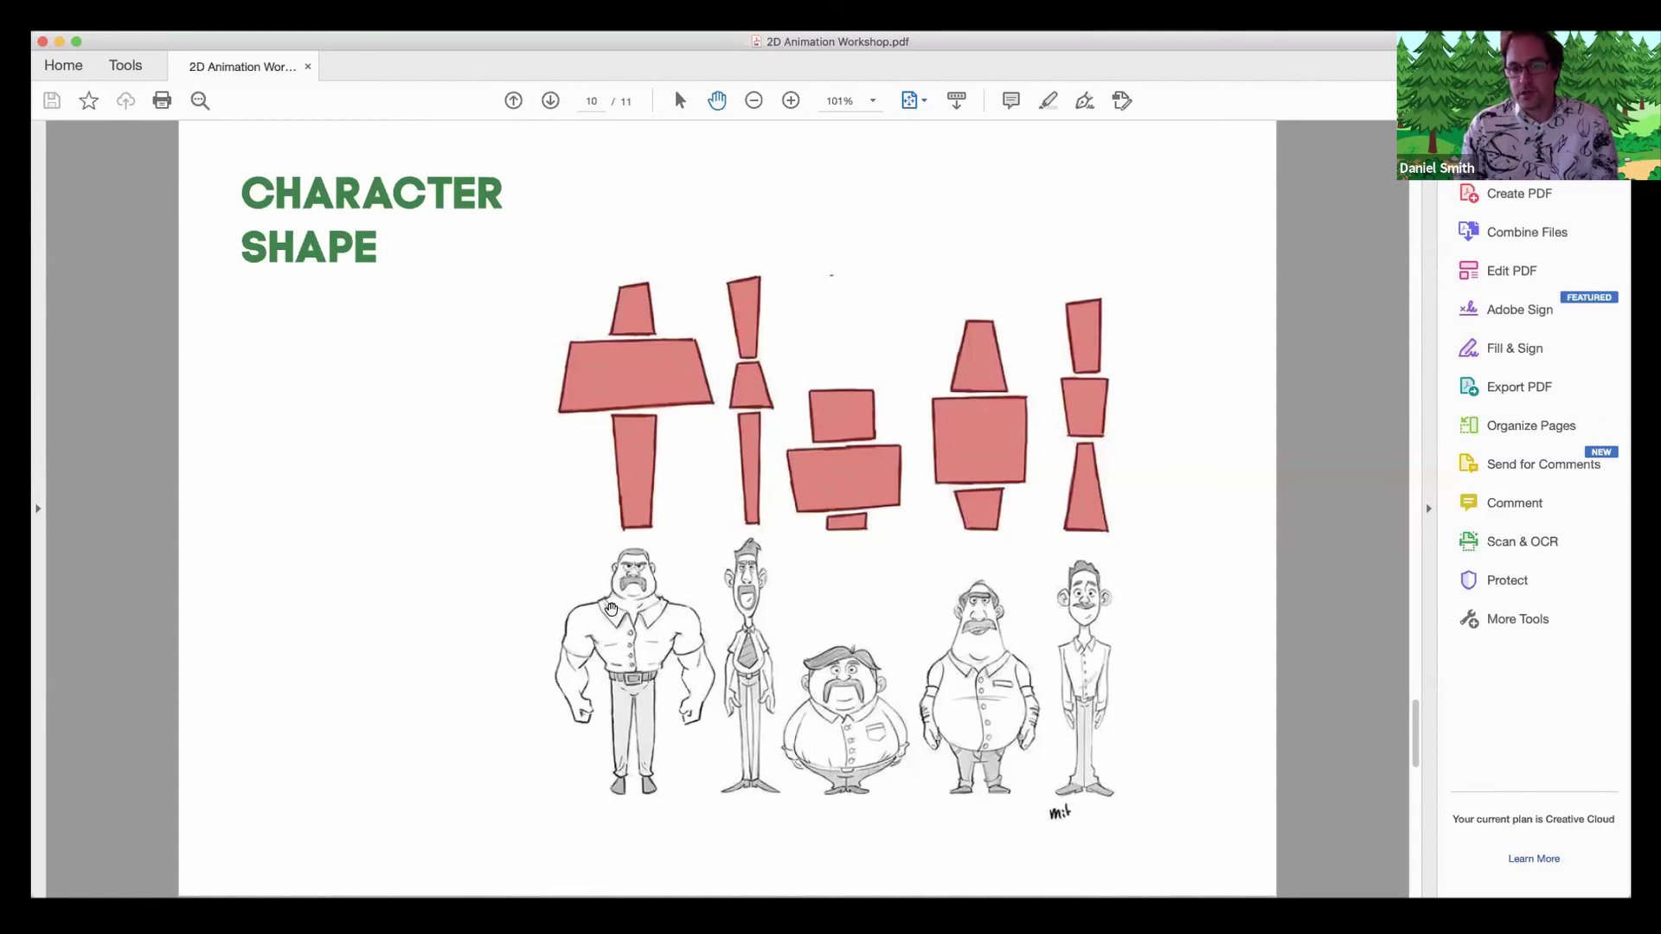
pyautogui.press('Left')
pyautogui.press('Left')
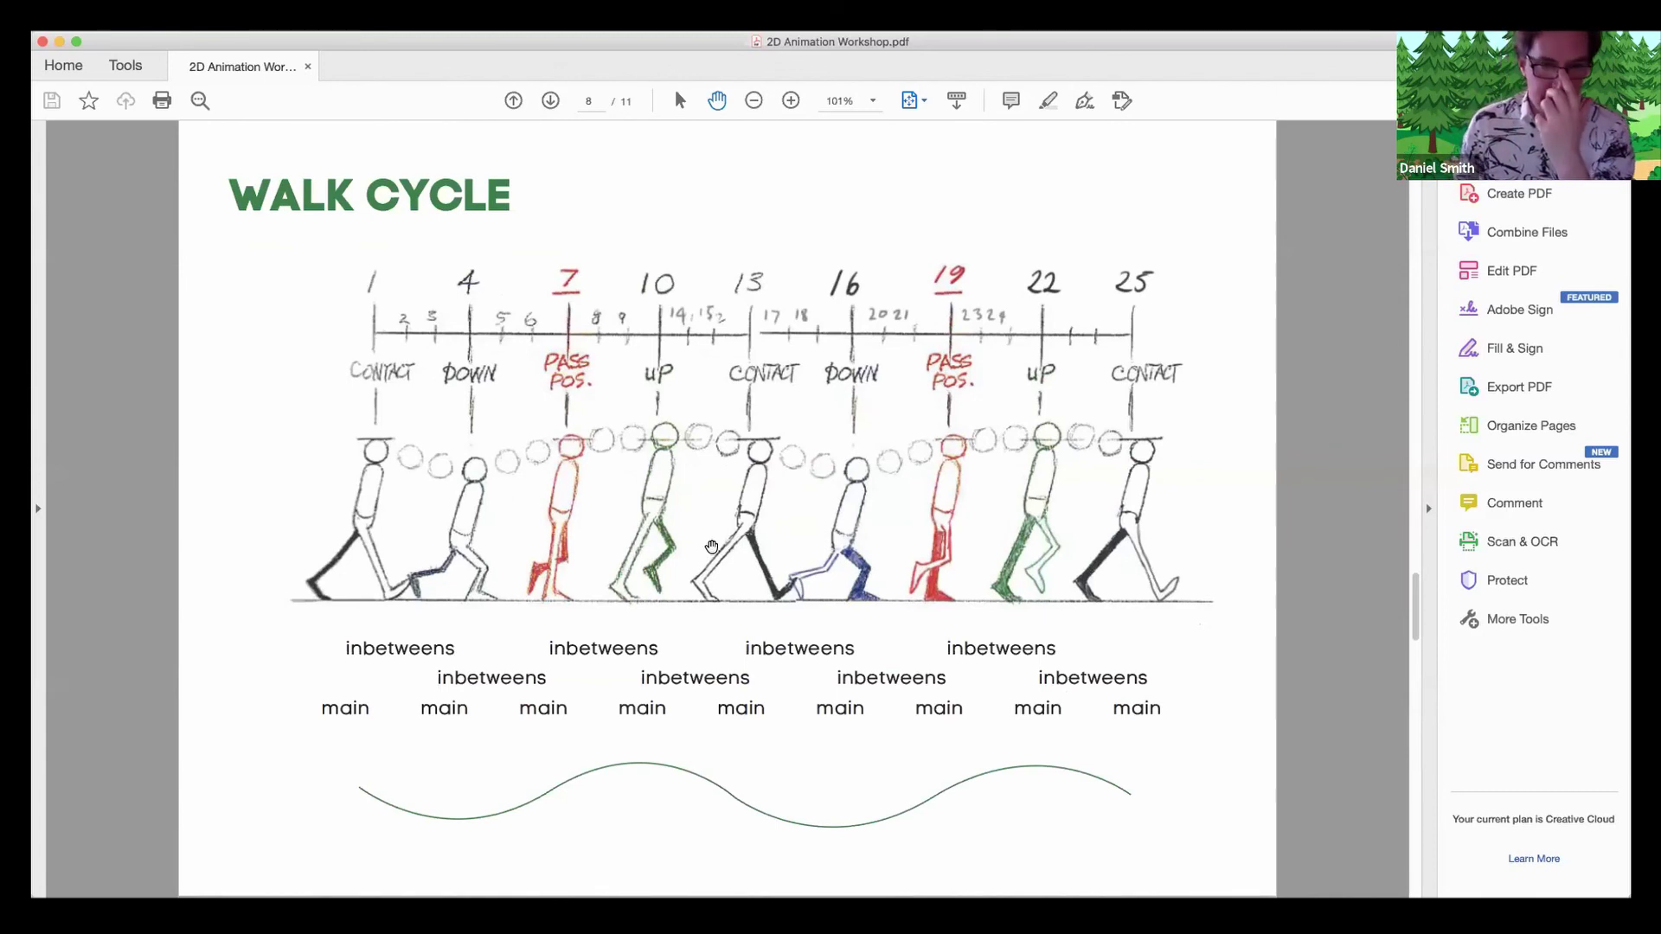
pyautogui.press('Right')
pyautogui.press('Right')
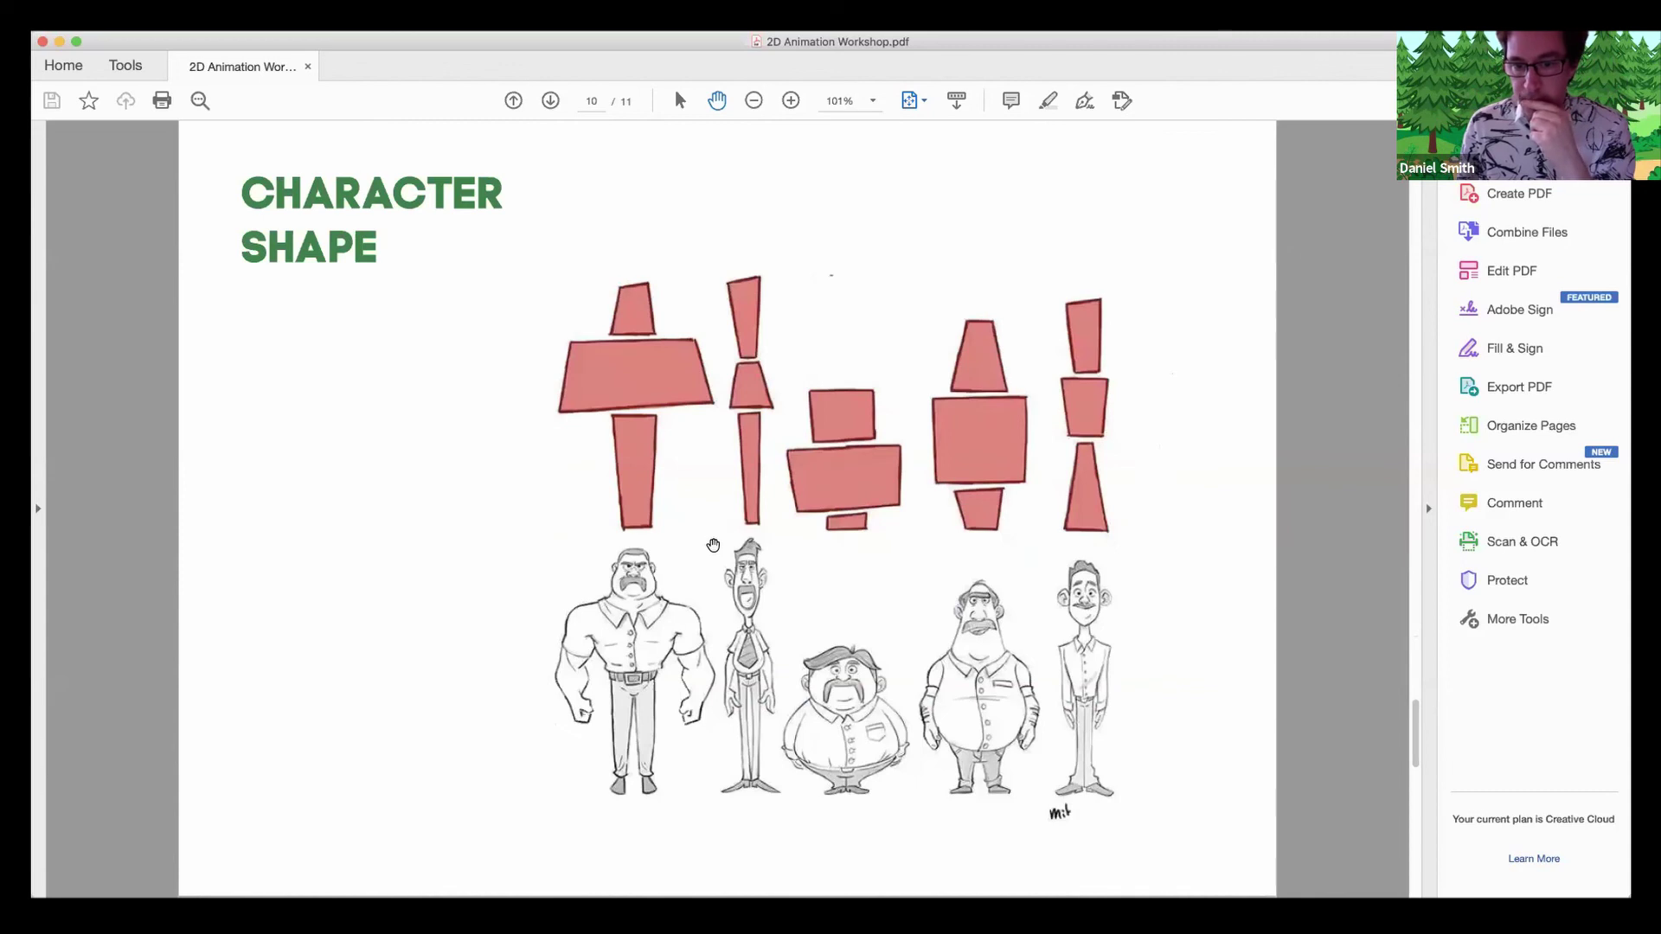
pyautogui.press('Right')
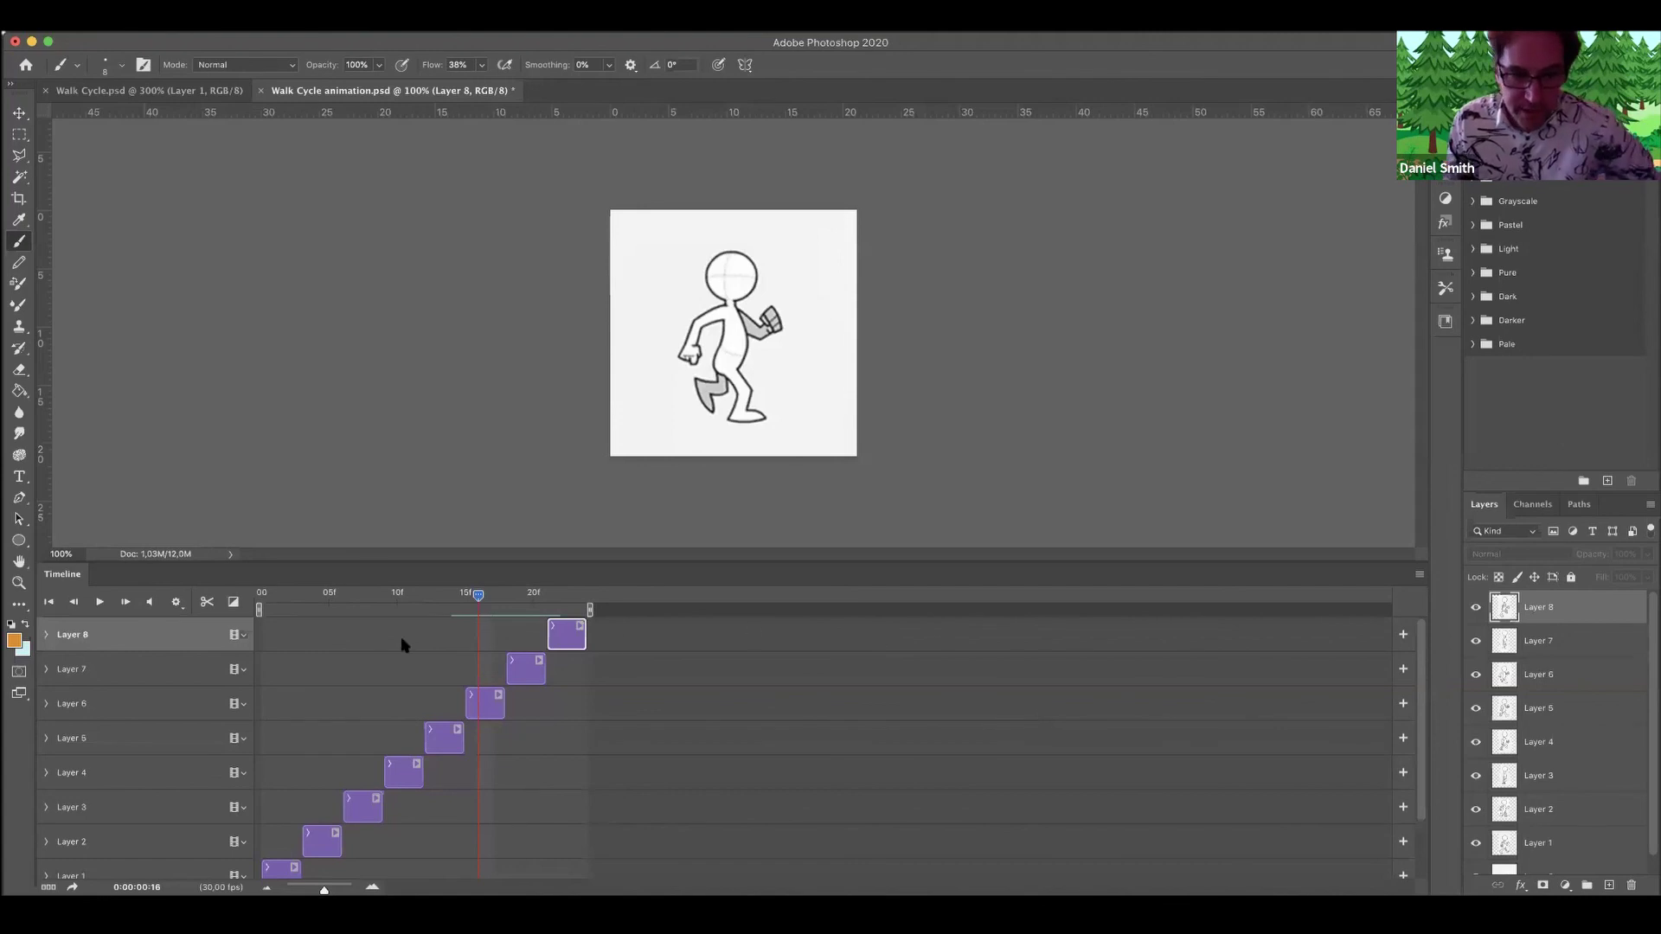
# Scrub the Timeline playhead through the walk-cycle frames to check the poses.
pyautogui.moveTo(434, 592); pyautogui.dragTo(257, 603)
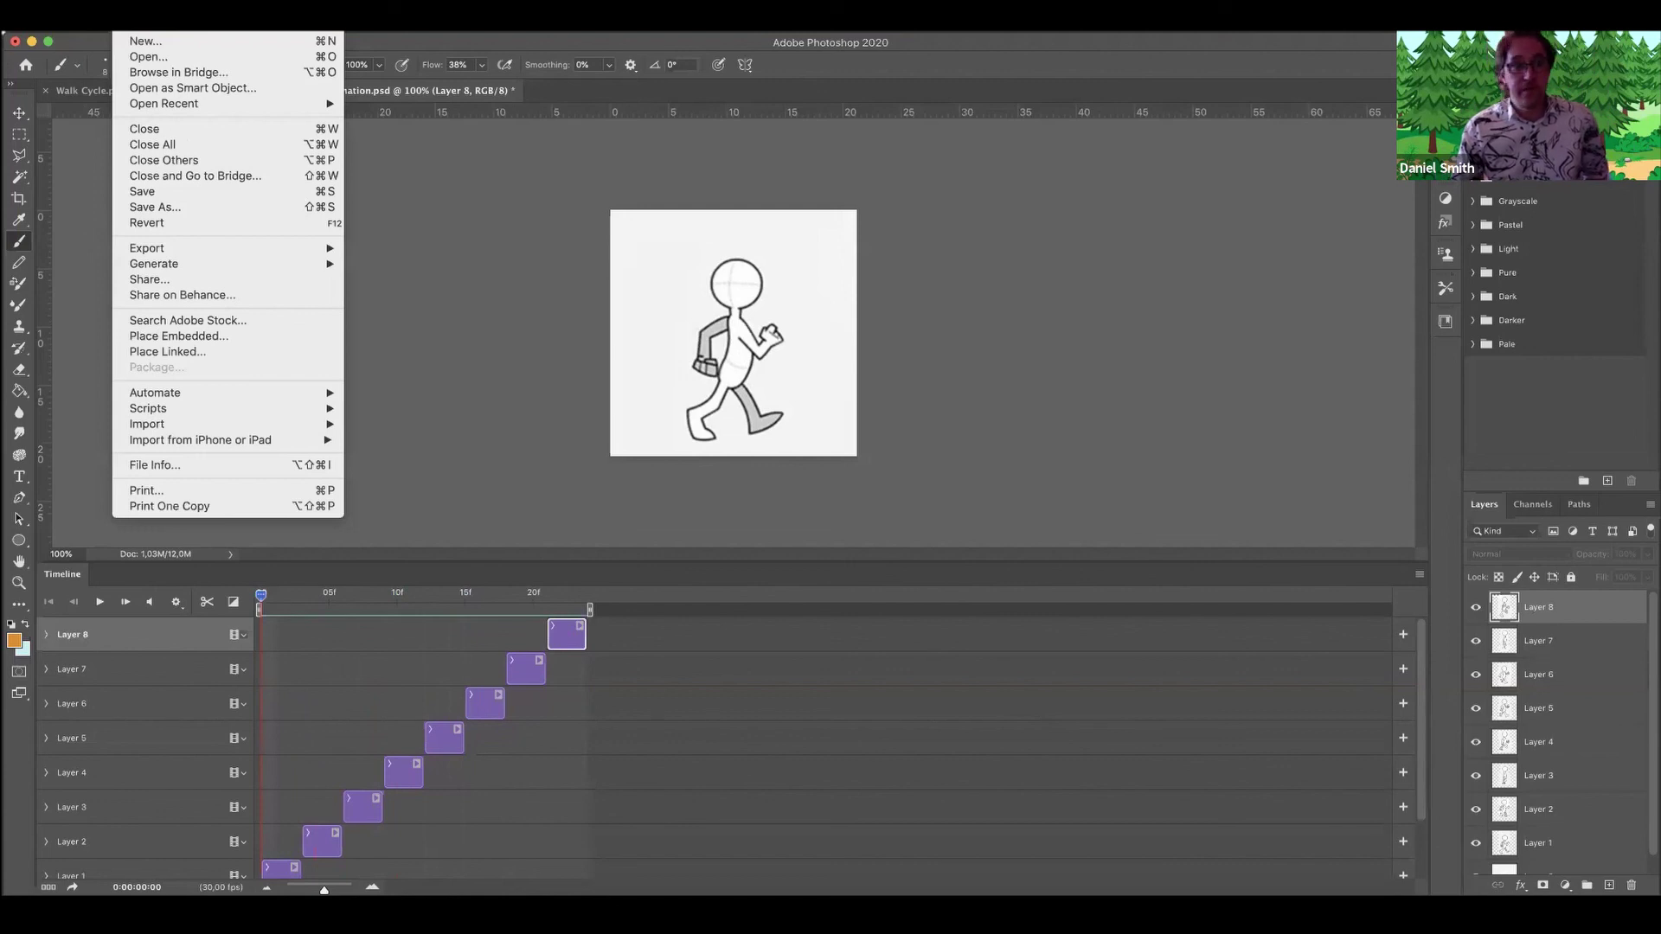
# Review Render Video settings, keeping H.264 format and High Quality preset, then cancel without rendering.
pyautogui.moveTo(251, 250)
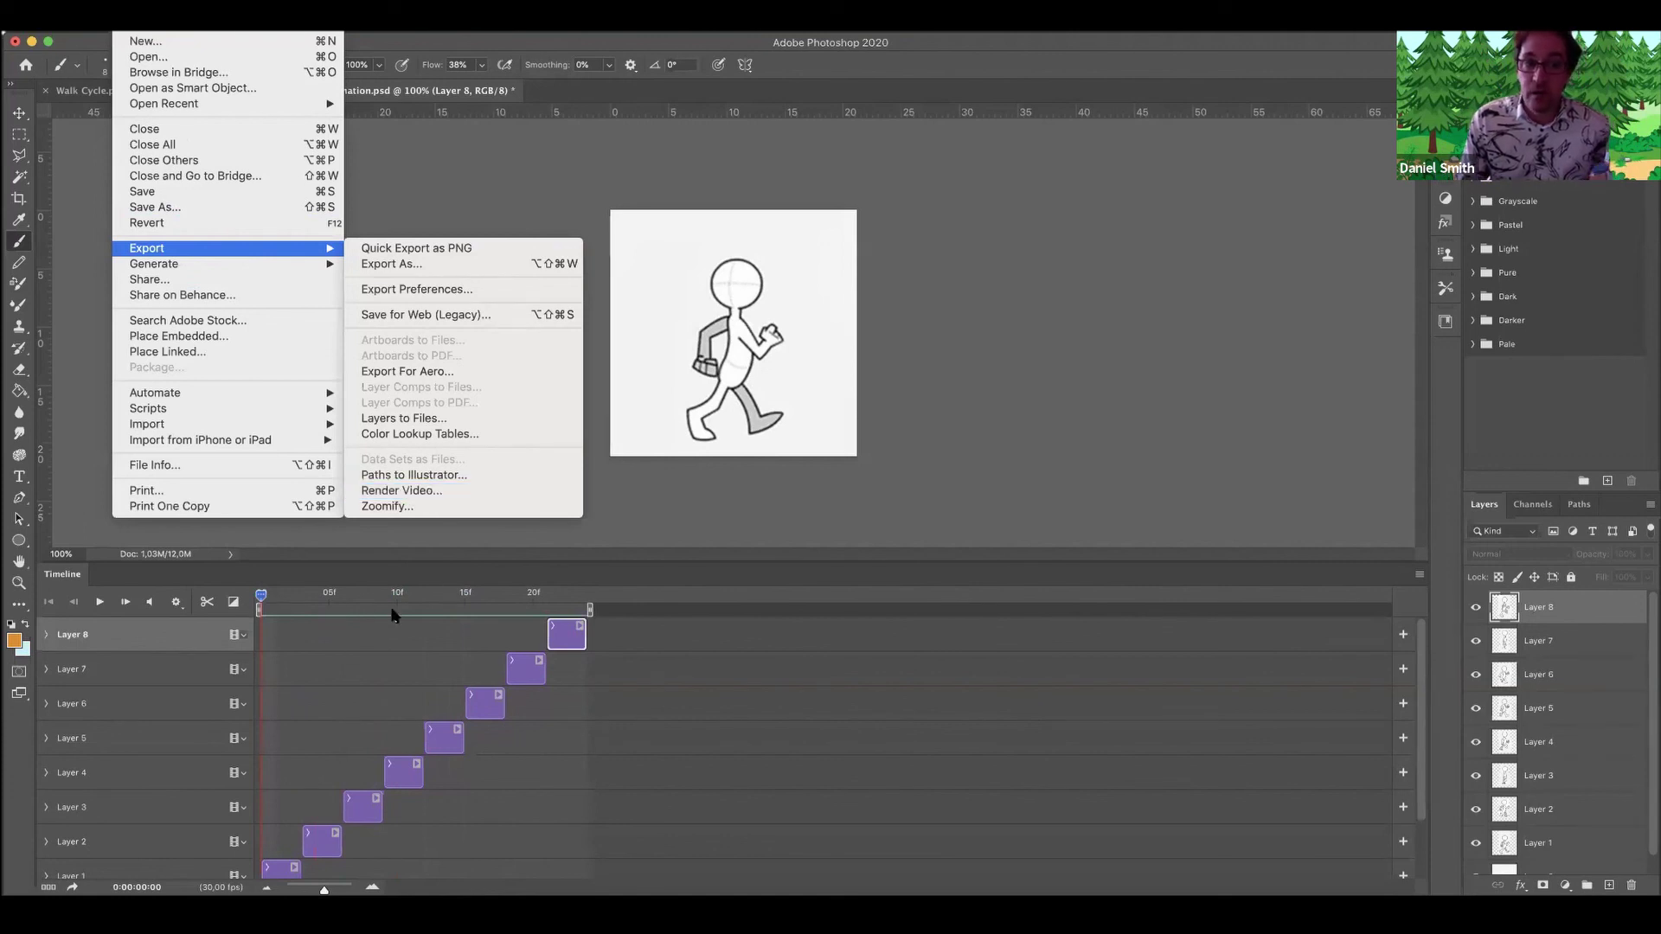
pyautogui.click(433, 490)
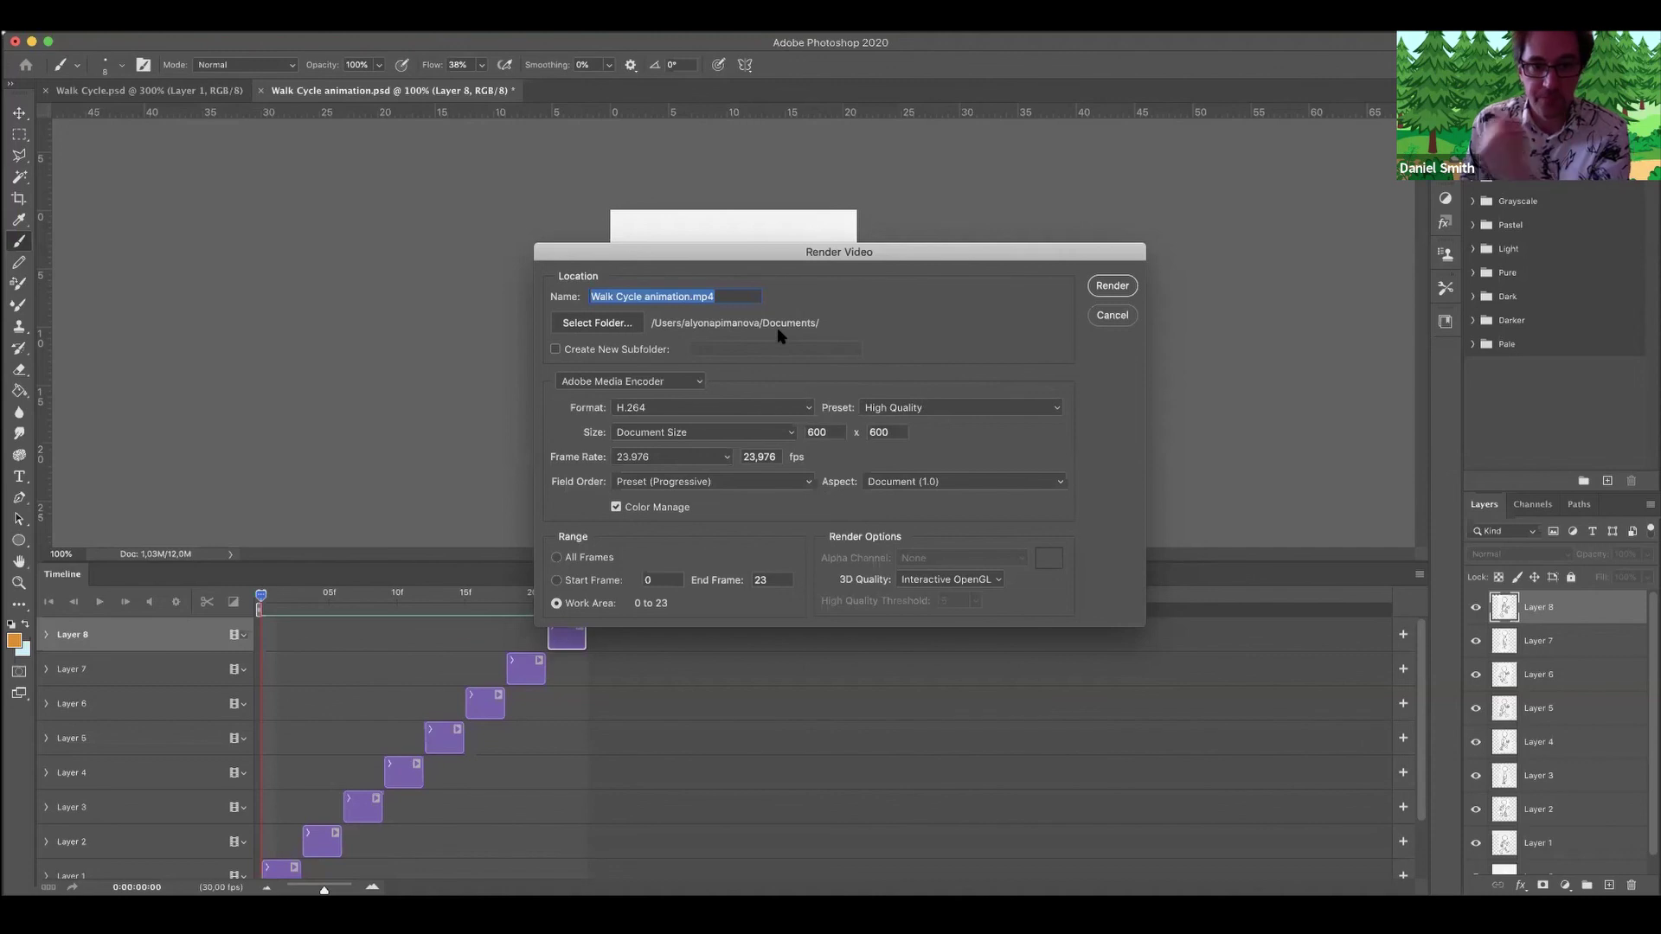
pyautogui.click(1057, 412)
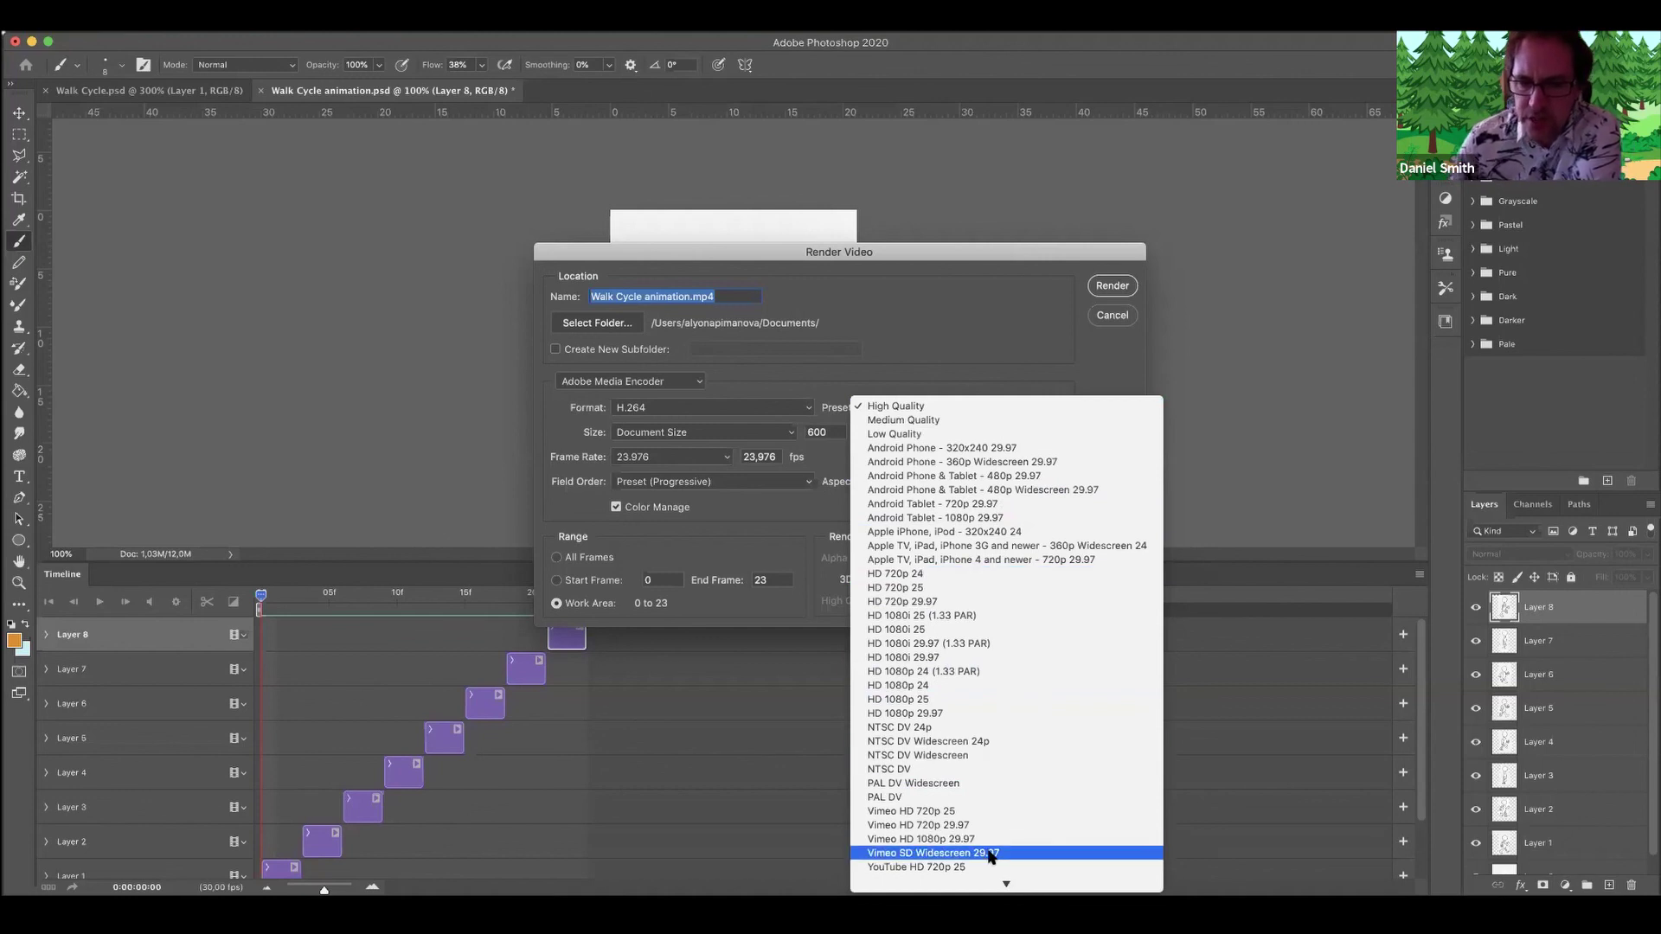
pyautogui.click(1004, 379)
pyautogui.click(811, 412)
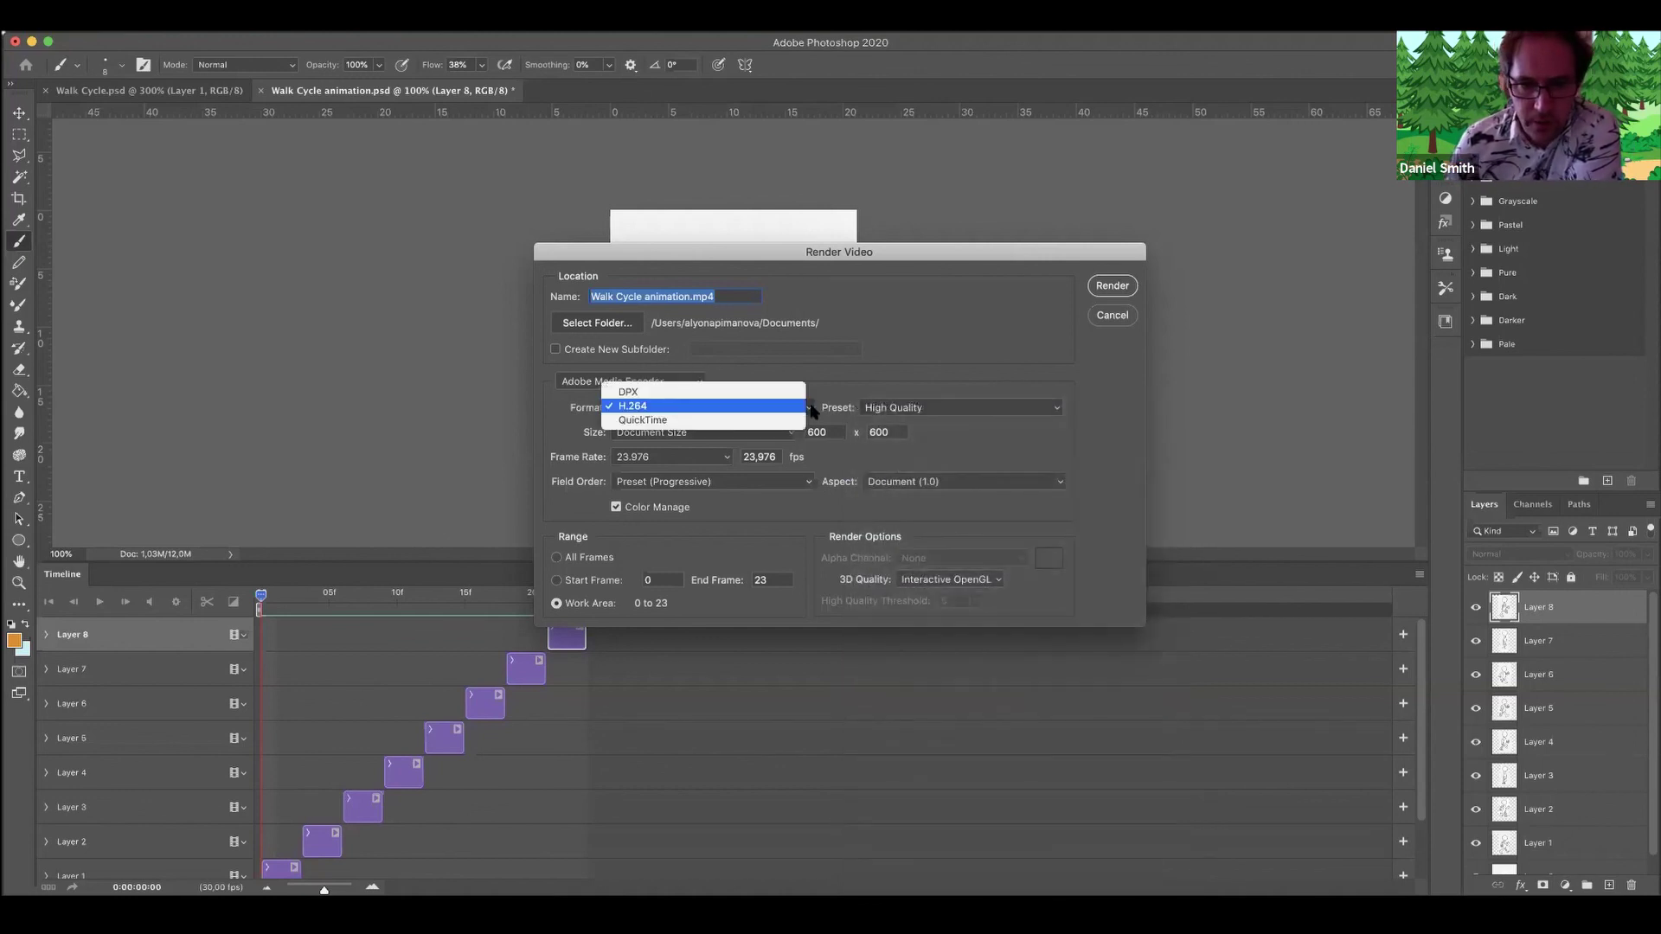
pyautogui.click(781, 412)
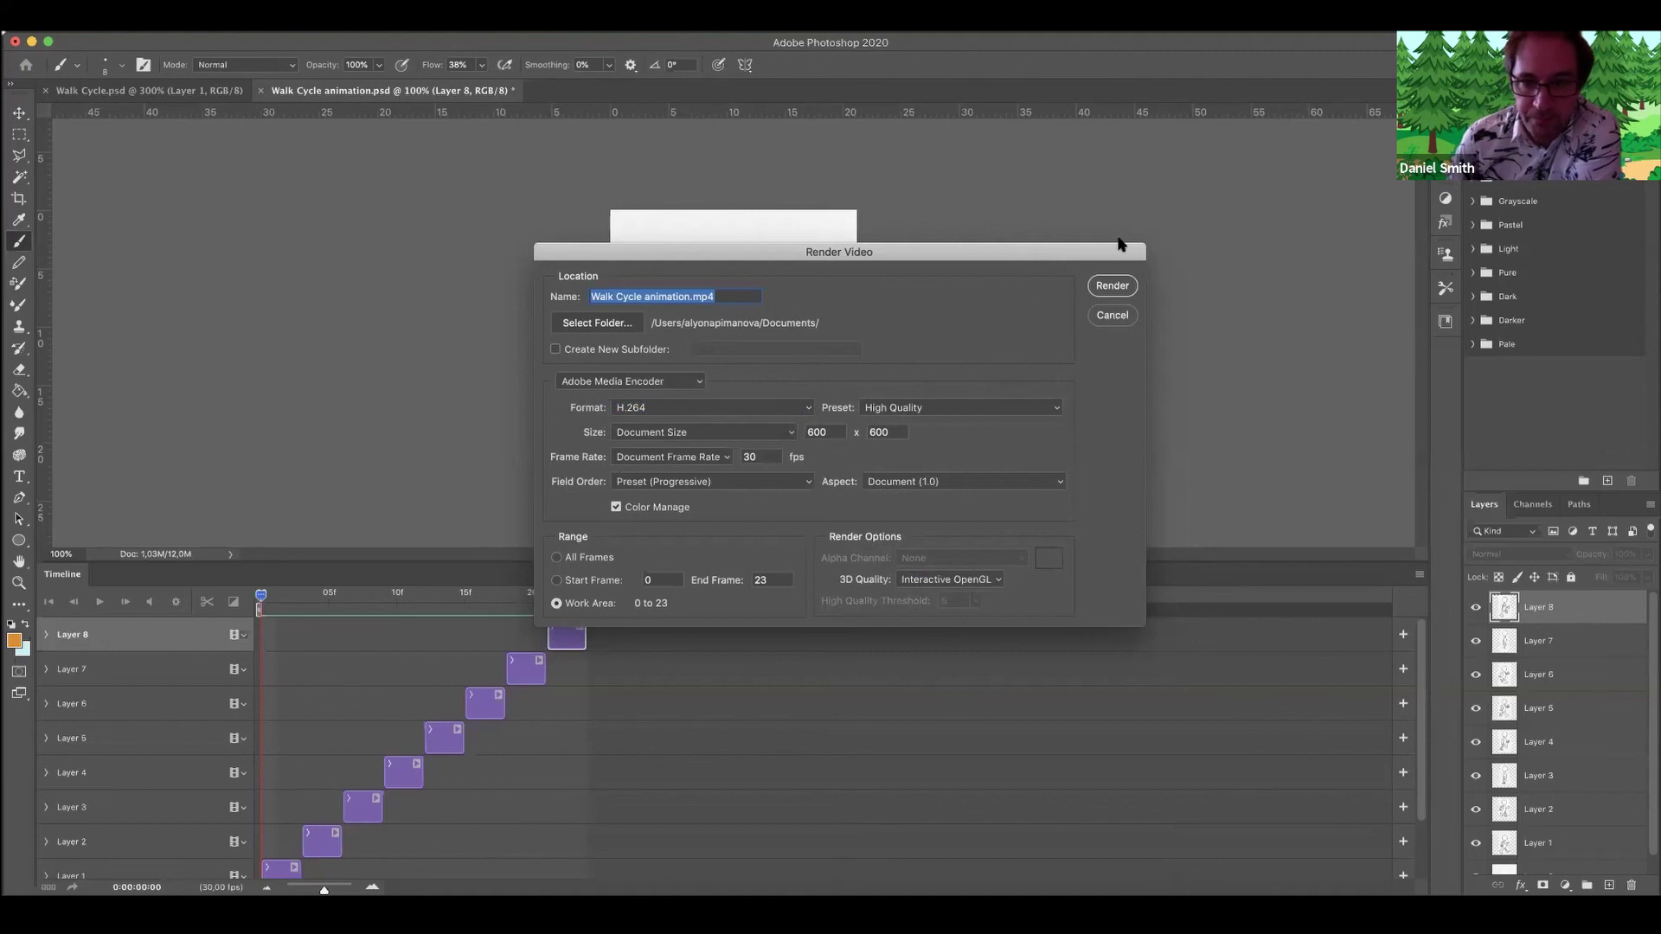
pyautogui.click(1111, 315)
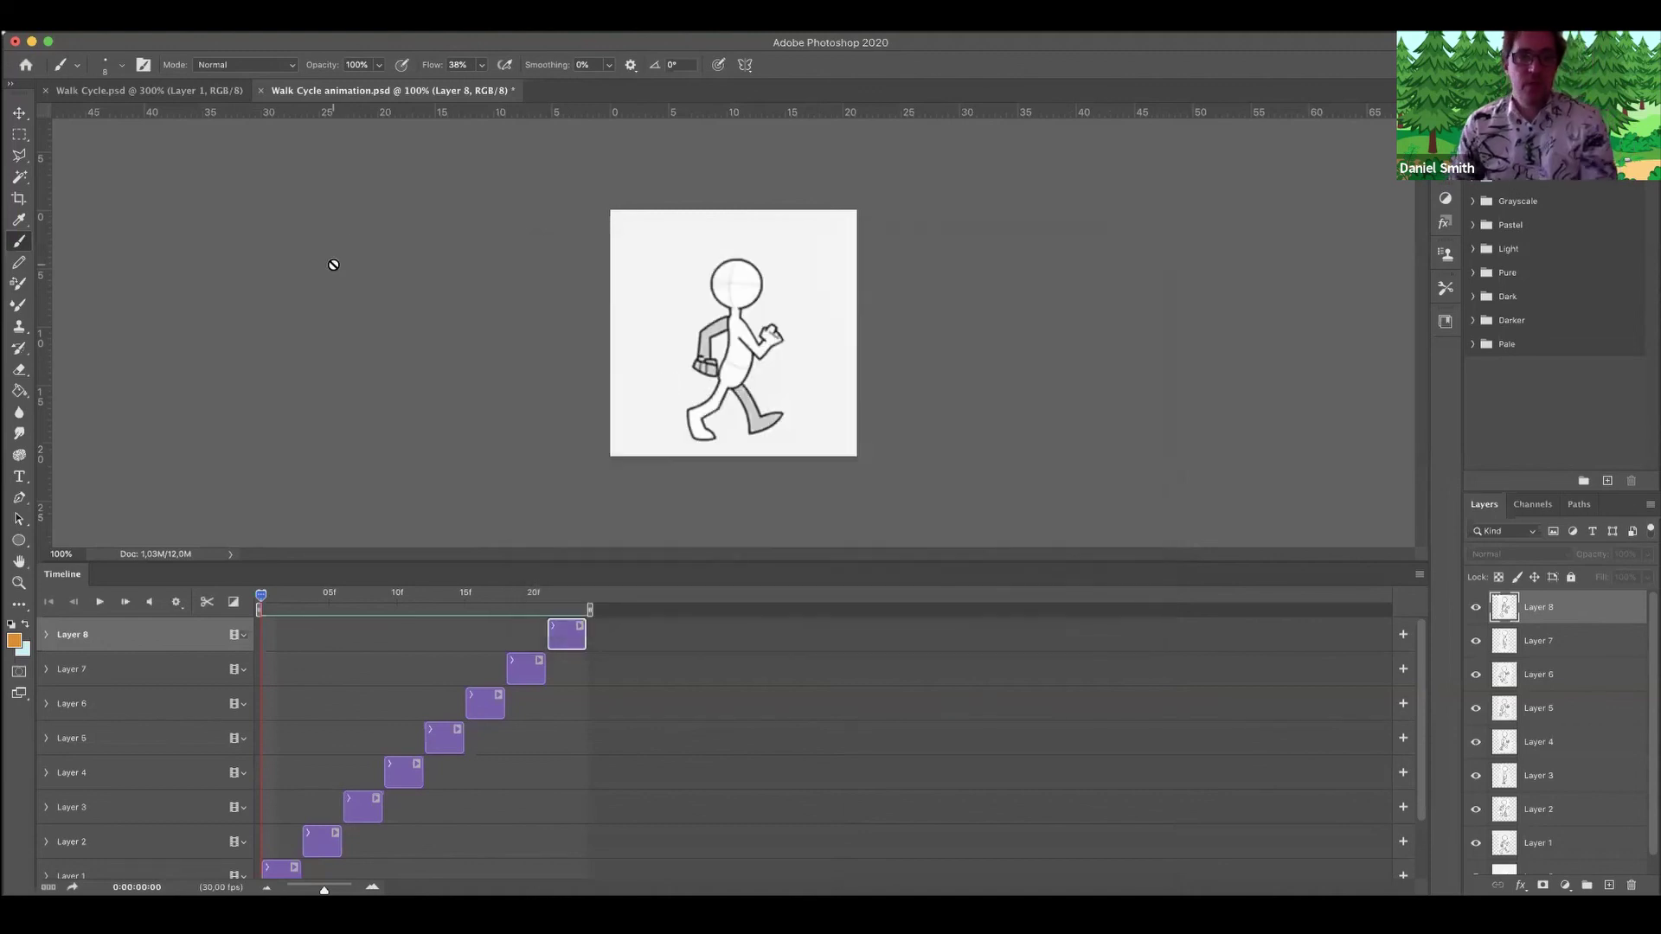
pyautogui.click(132, 31)
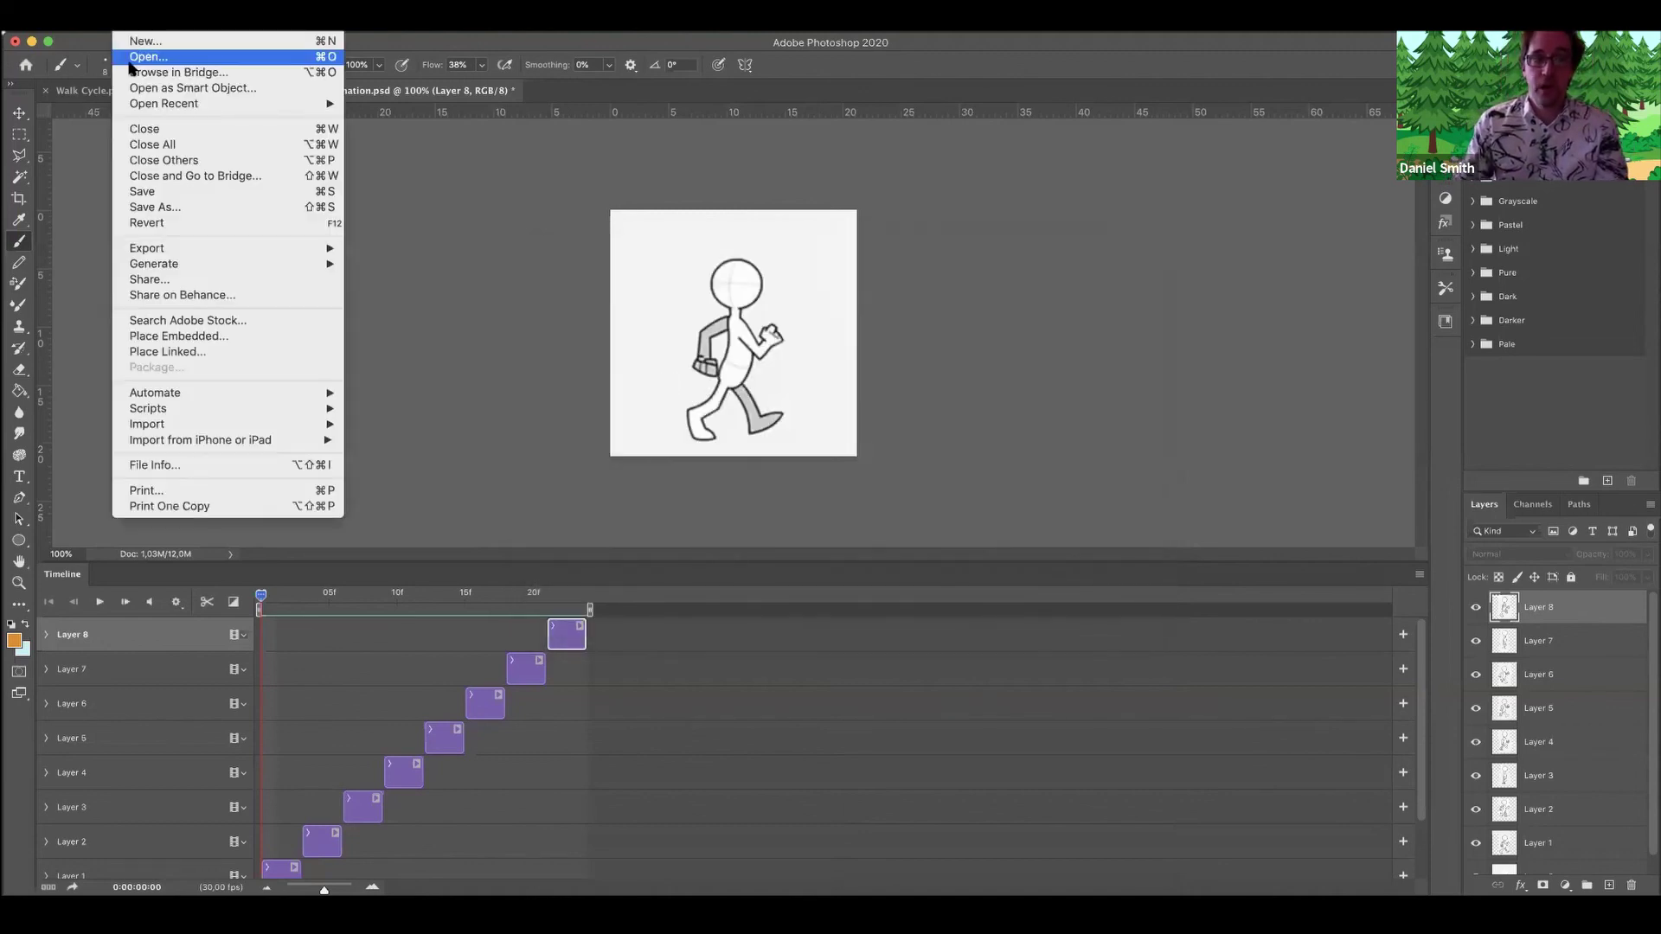
pyautogui.moveTo(149, 250)
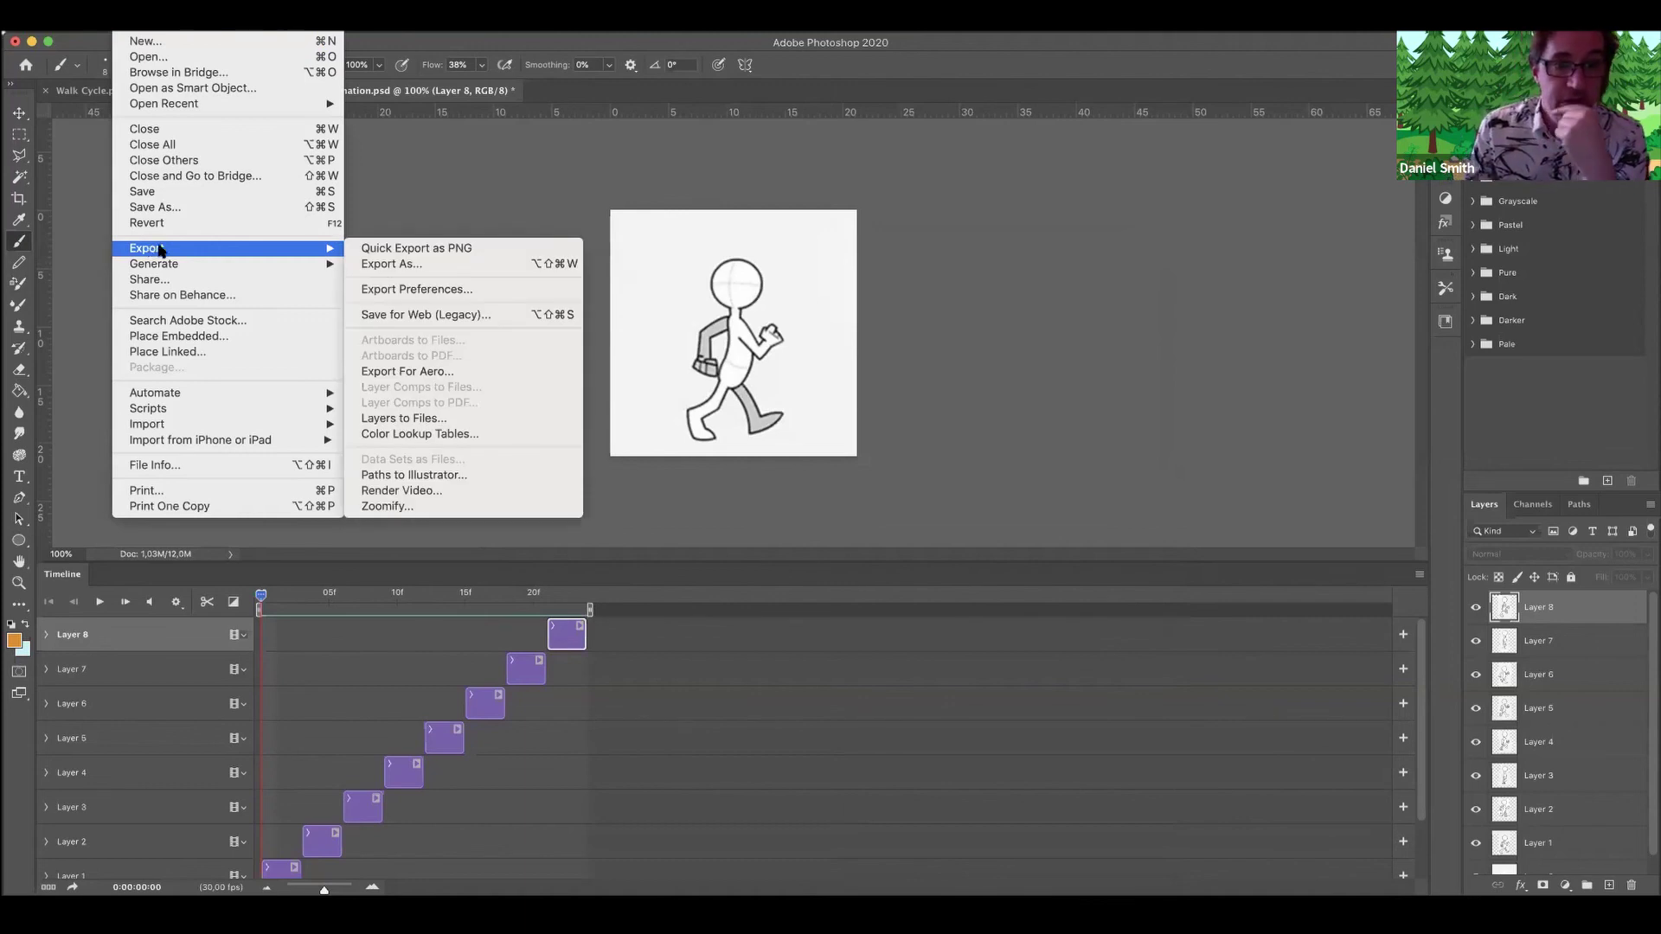
pyautogui.click(451, 318)
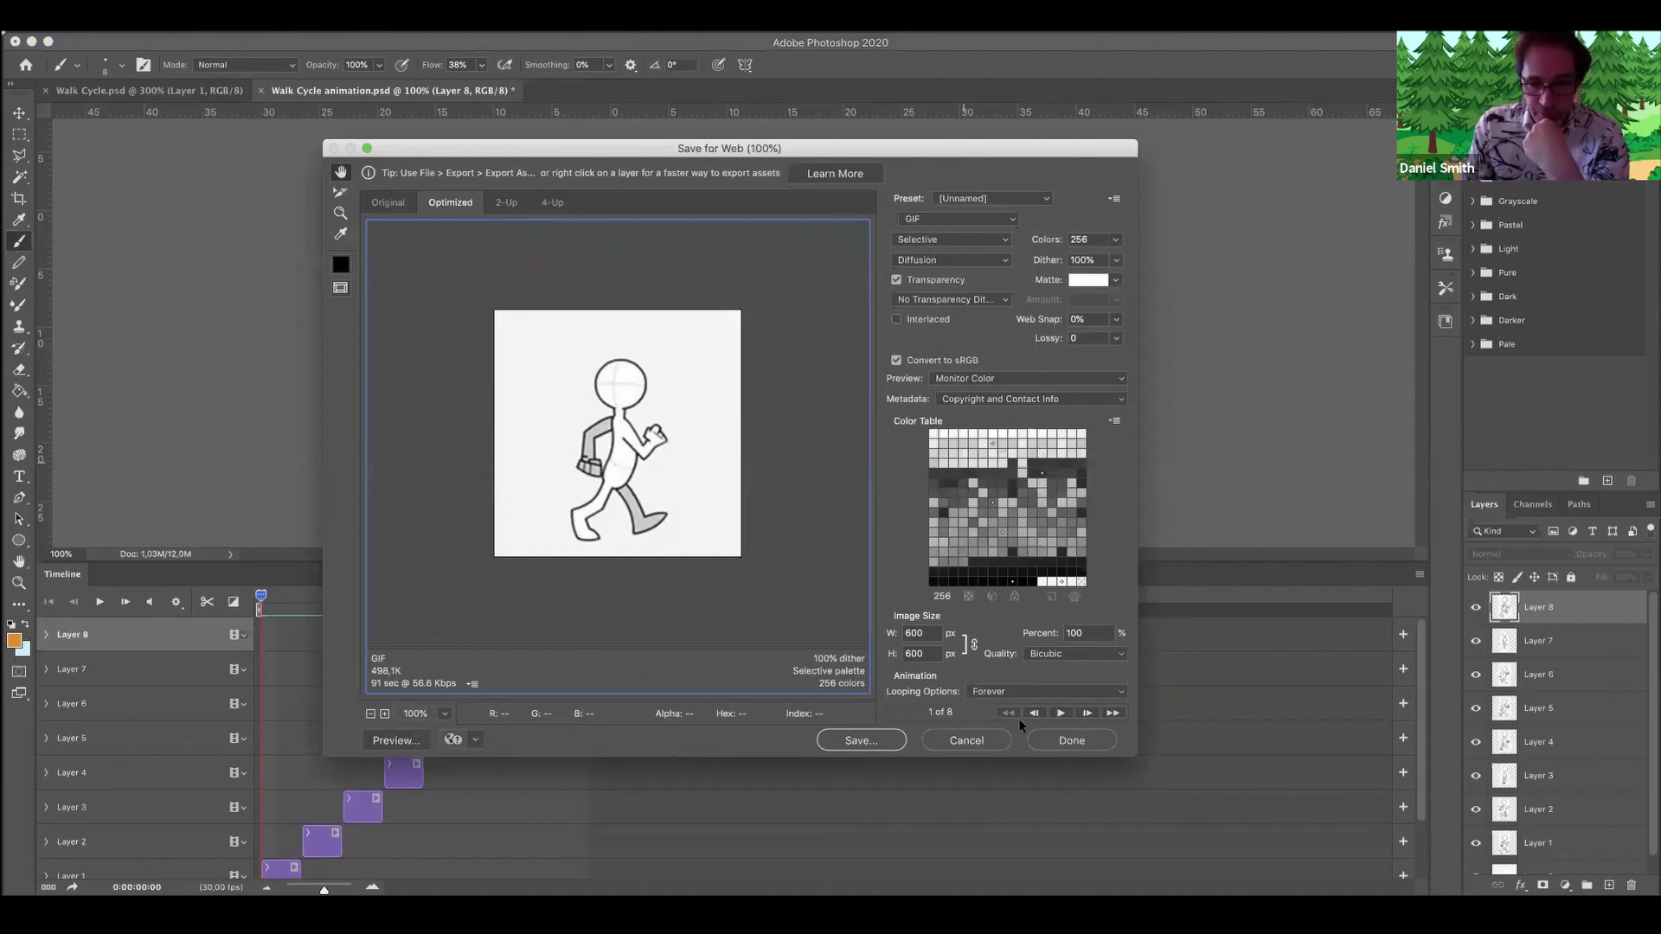
pyautogui.click(1061, 713)
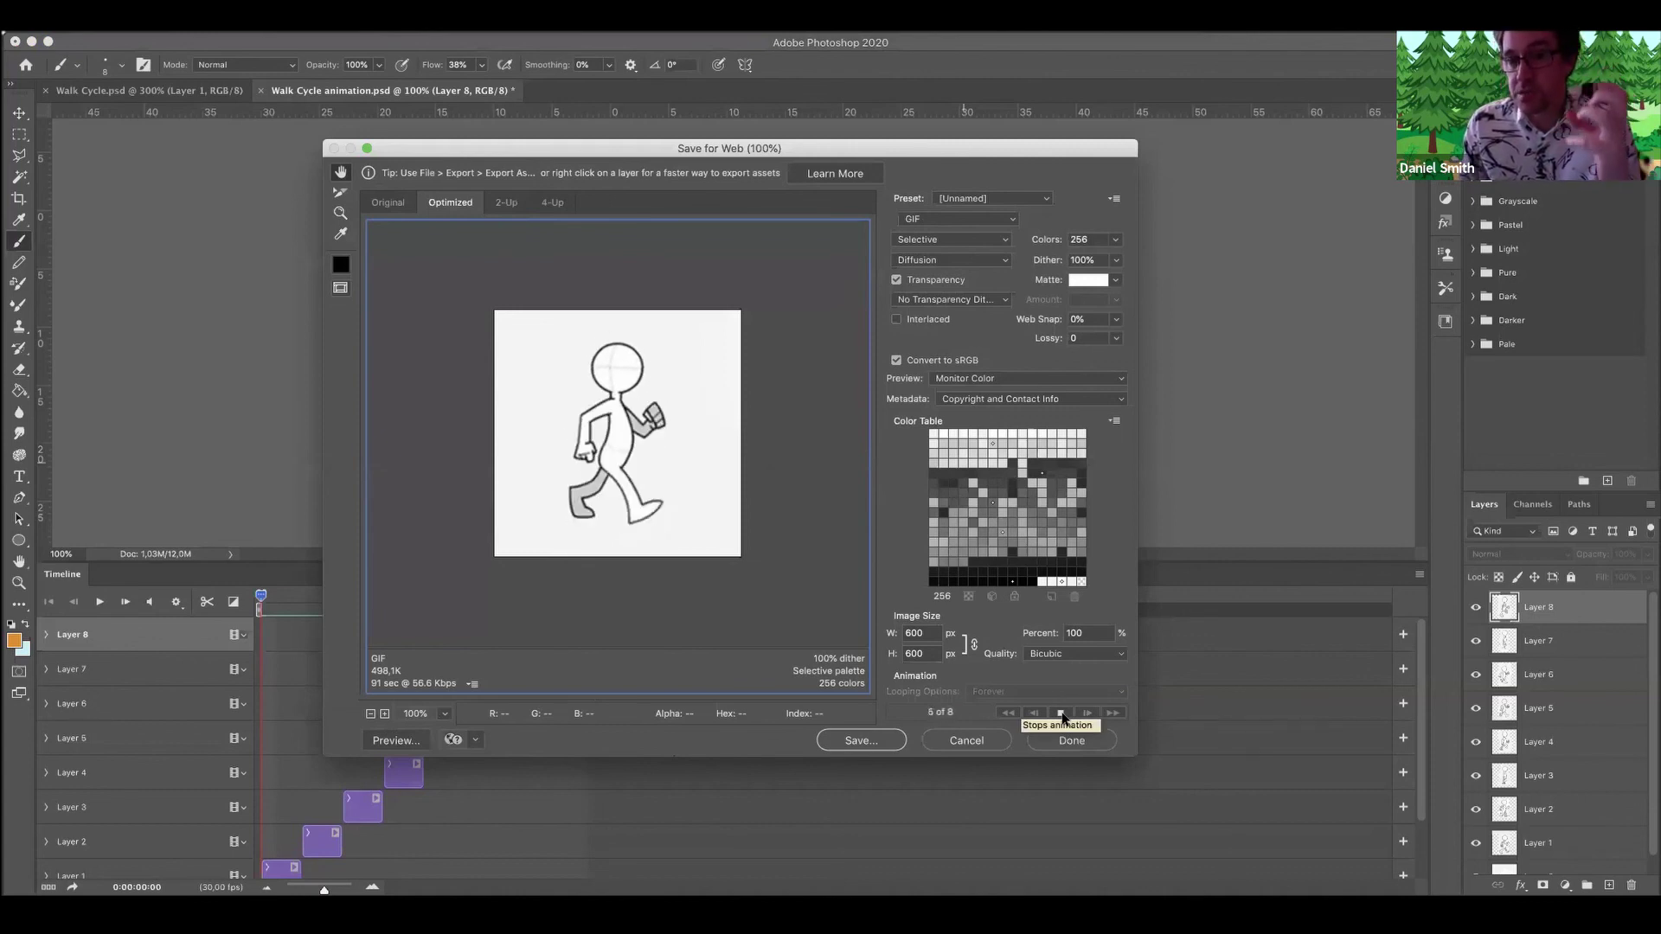
pyautogui.click(966, 740)
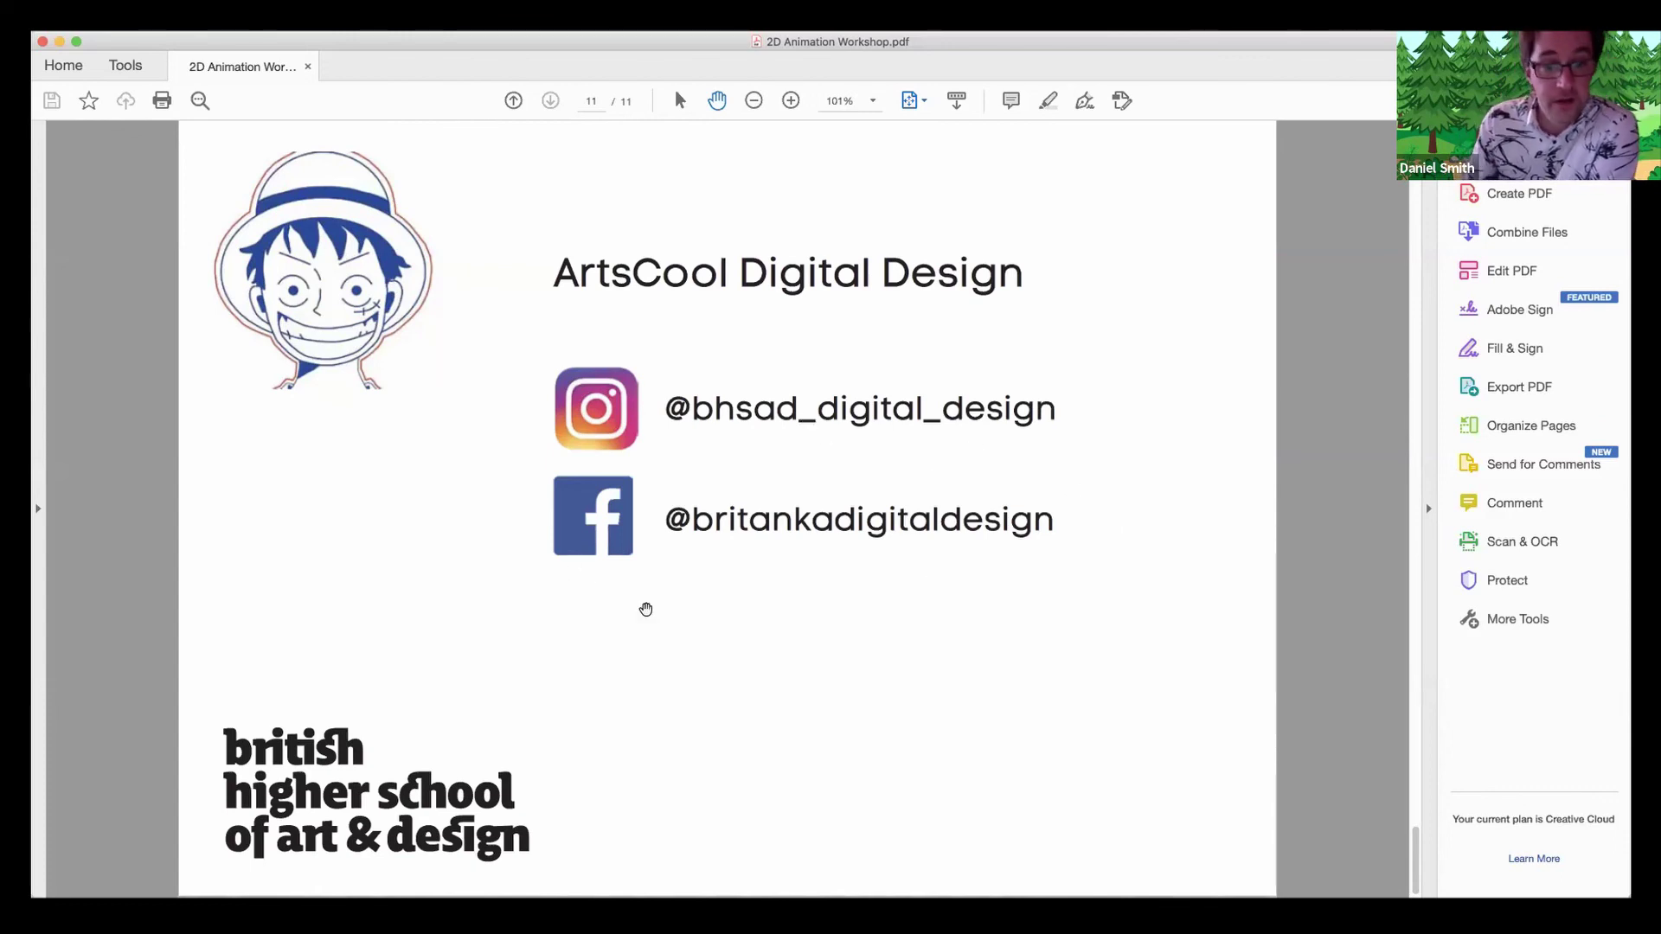
# Show the deck's closing page 11, ArtsCool Digital Design, with its social-media handles.
pyautogui.click(884, 546)
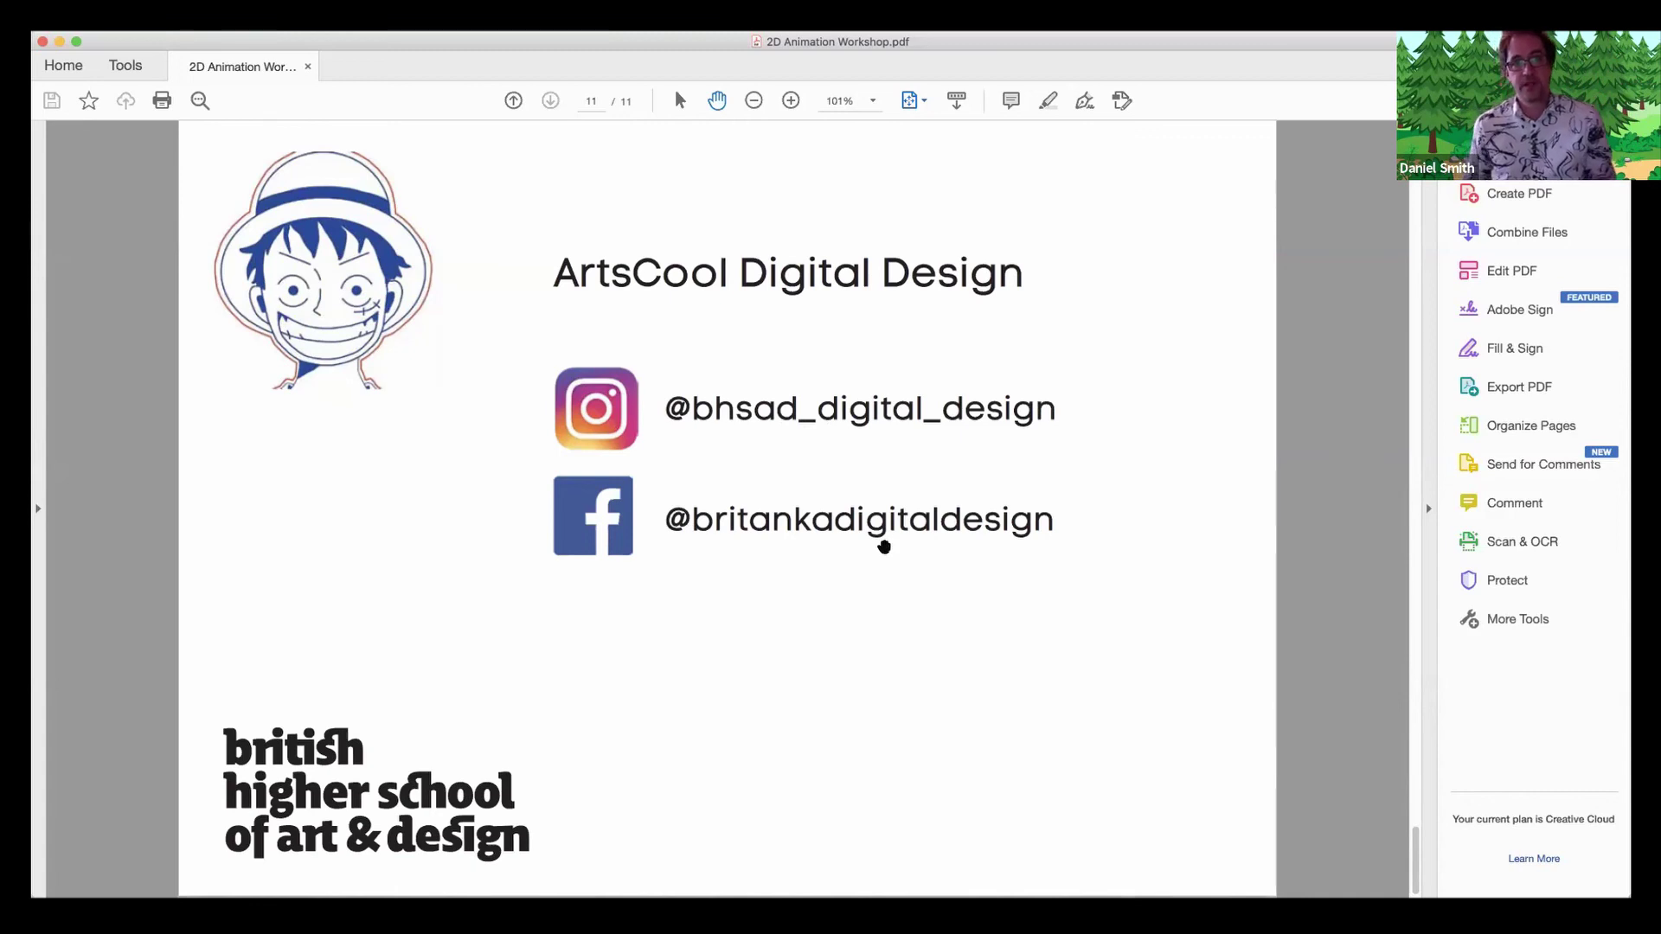